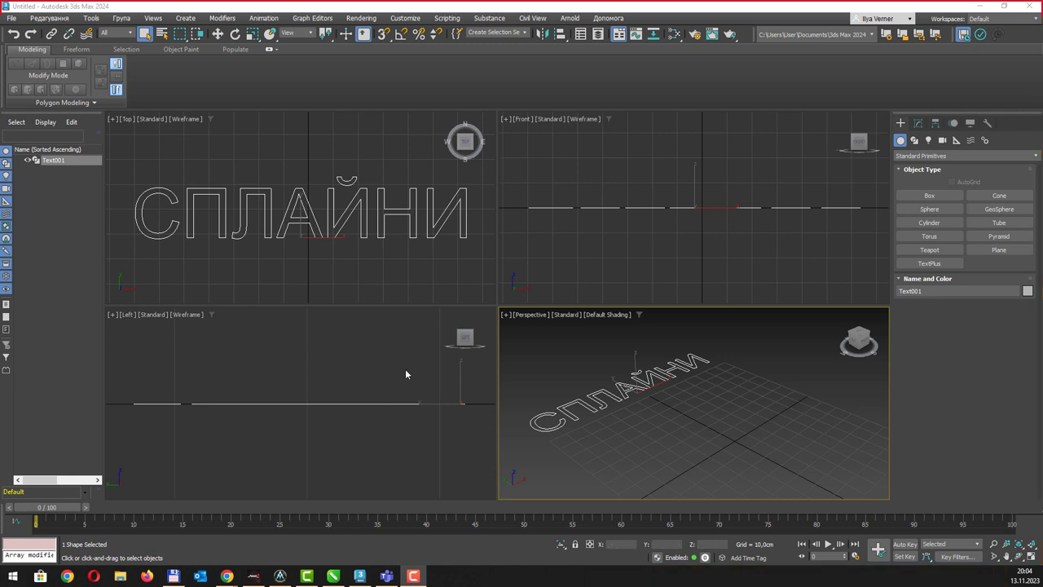
Select the outline text and maximize the Perspective viewport.
left_click(660, 433)
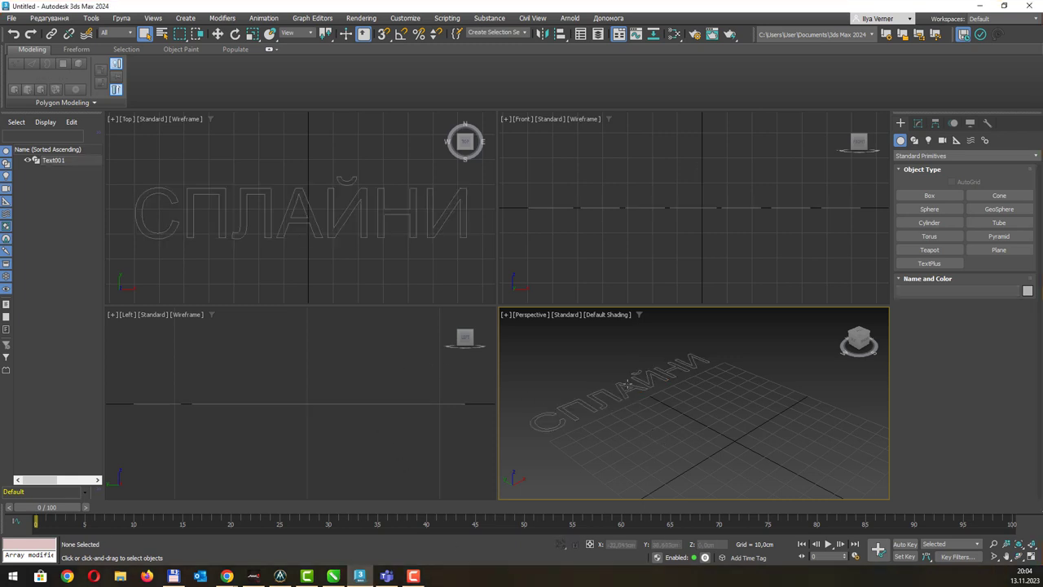
left_click(625, 394)
key("alt+w")
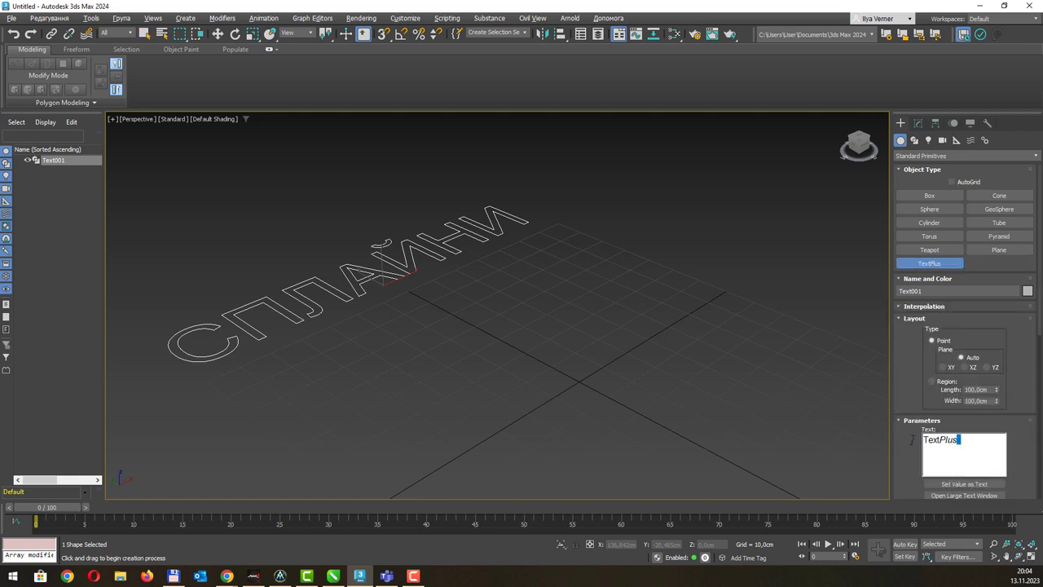
Place a TextPlus object reading 'Сплайни' and render the Perspective view with Arnold.
left_click_drag(969, 441, 902, 439)
type("Сп")
type("лайни")
left_click(500, 341)
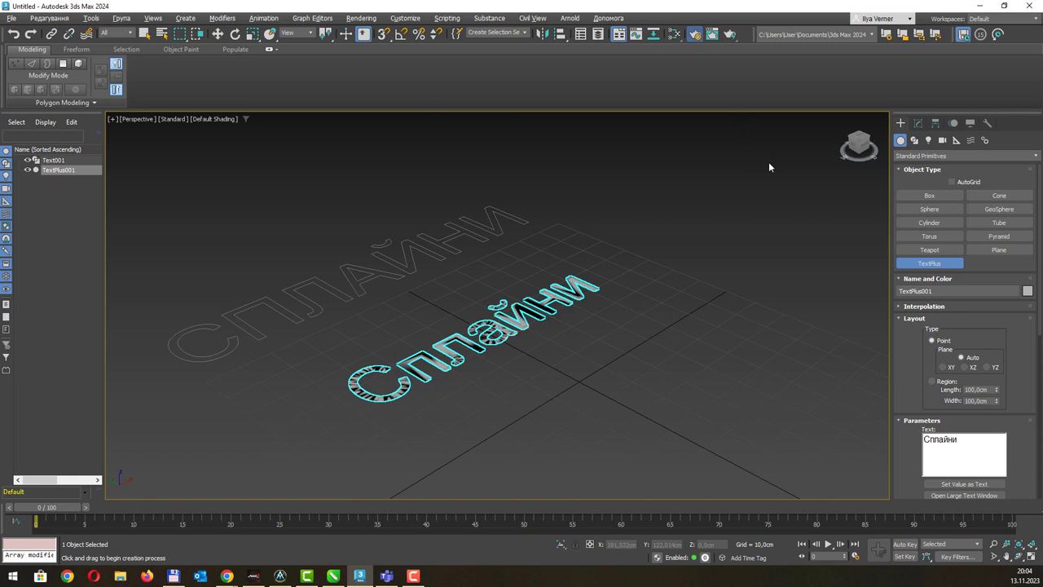
key("F10")
left_click(868, 53)
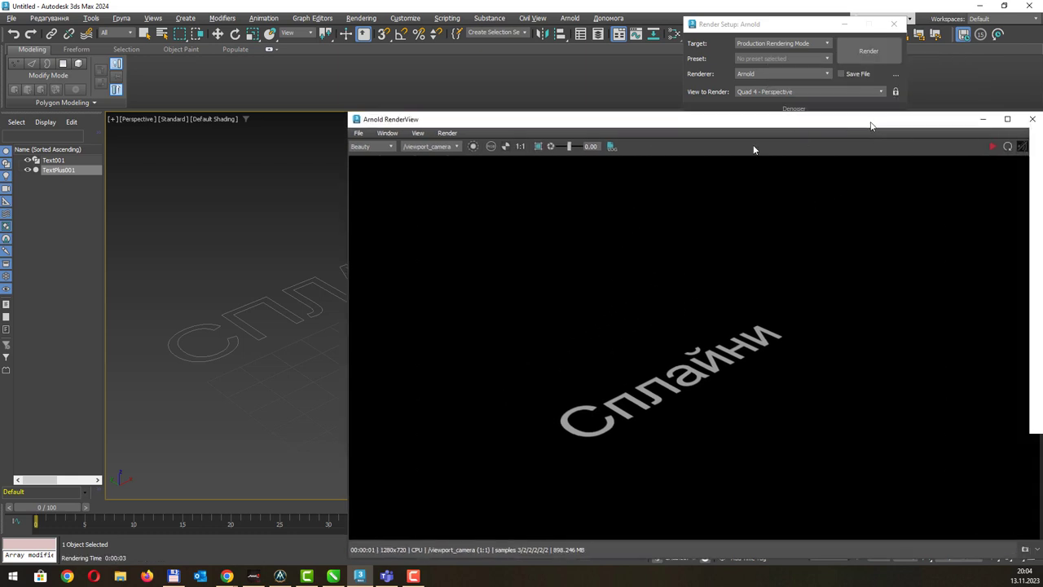
Close the Arnold RenderView and Render Setup windows.
left_click_drag(886, 134, 689, 160)
left_click(843, 147)
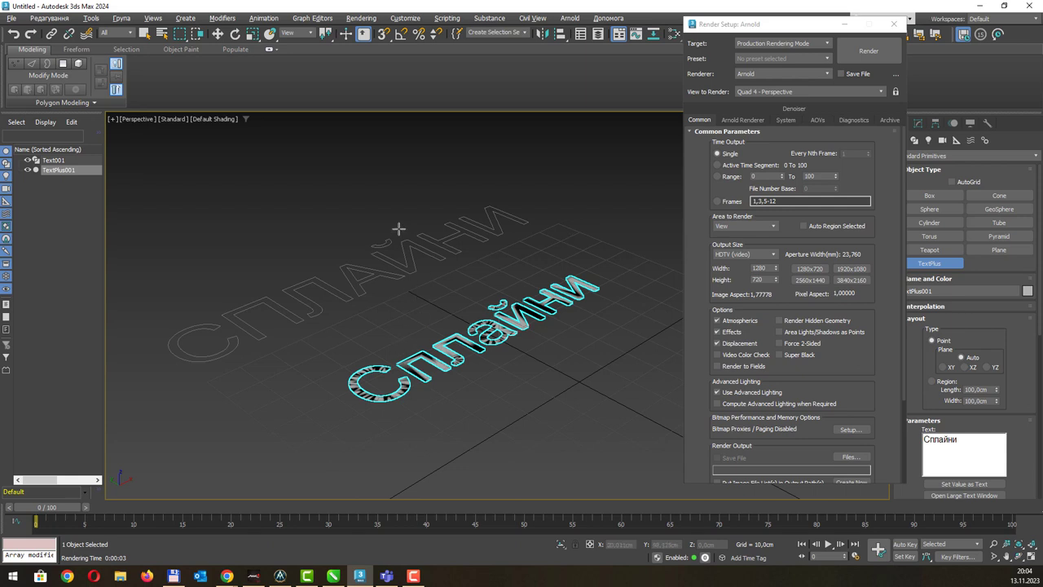
left_click(894, 24)
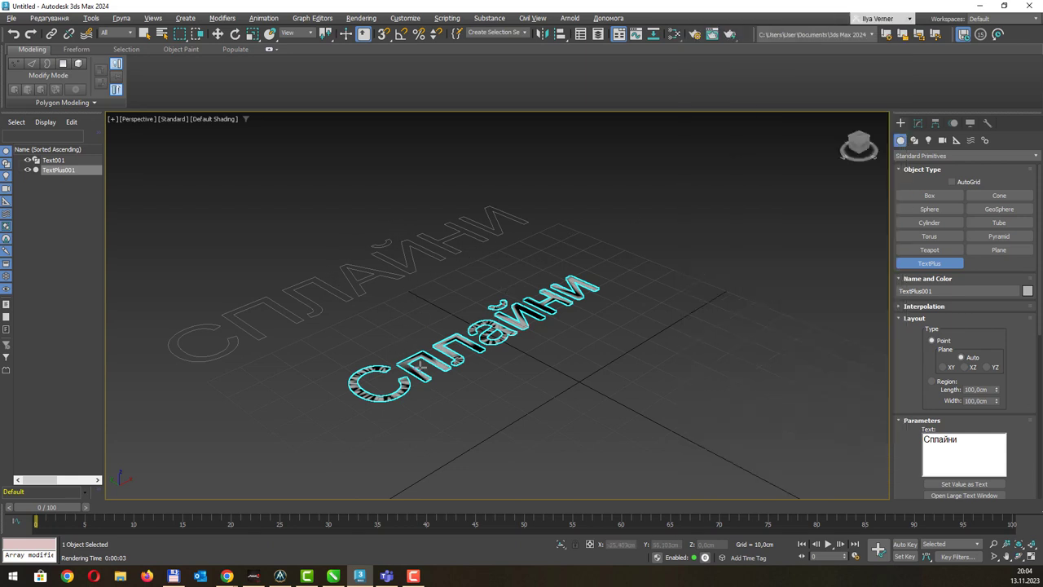
Delete the TextPlus001 object, keeping only the Text001 outline spline.
middle_click_drag(480, 309, 528, 314)
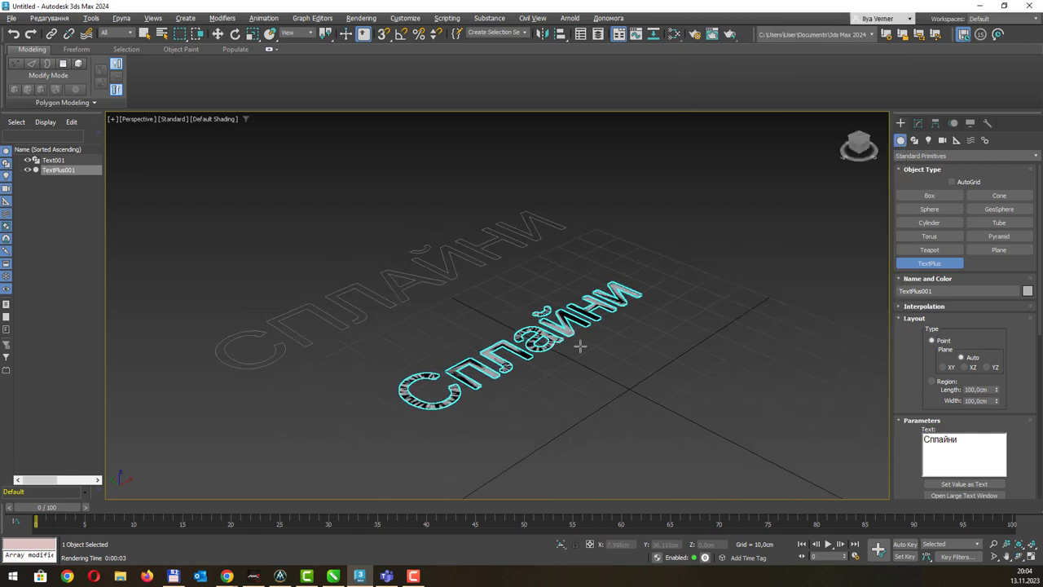
right_click(594, 356)
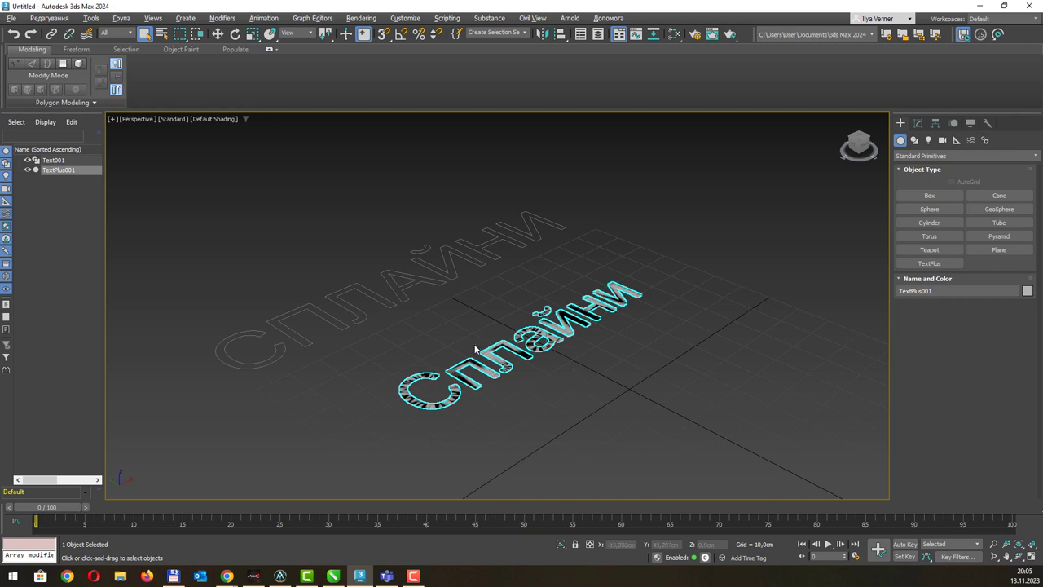
key("Delete")
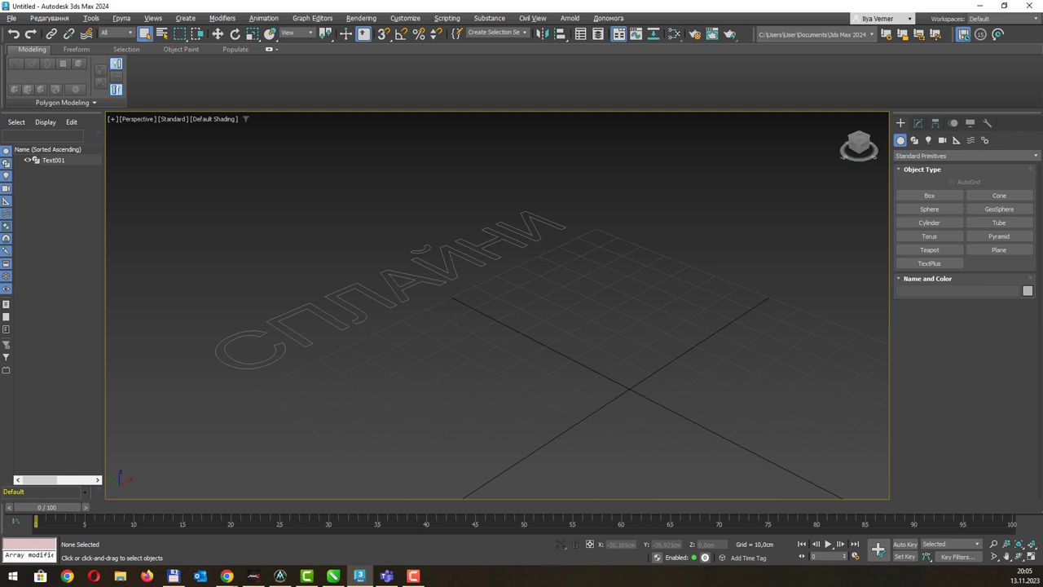
Tear off the Create > Shapes and Create > Extended Shapes menus as floating windows.
left_click(186, 18)
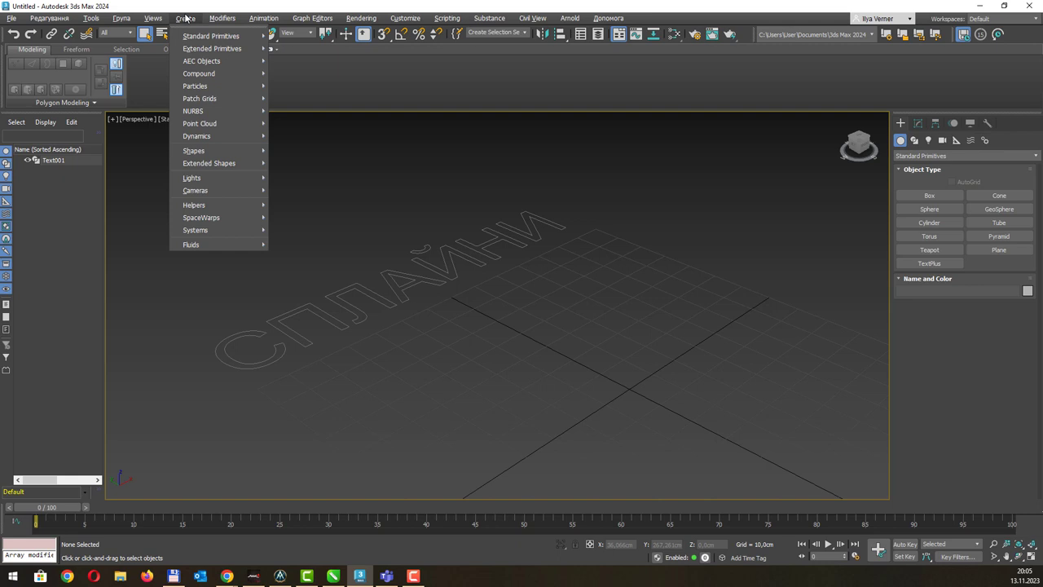
mouse_move(194, 151)
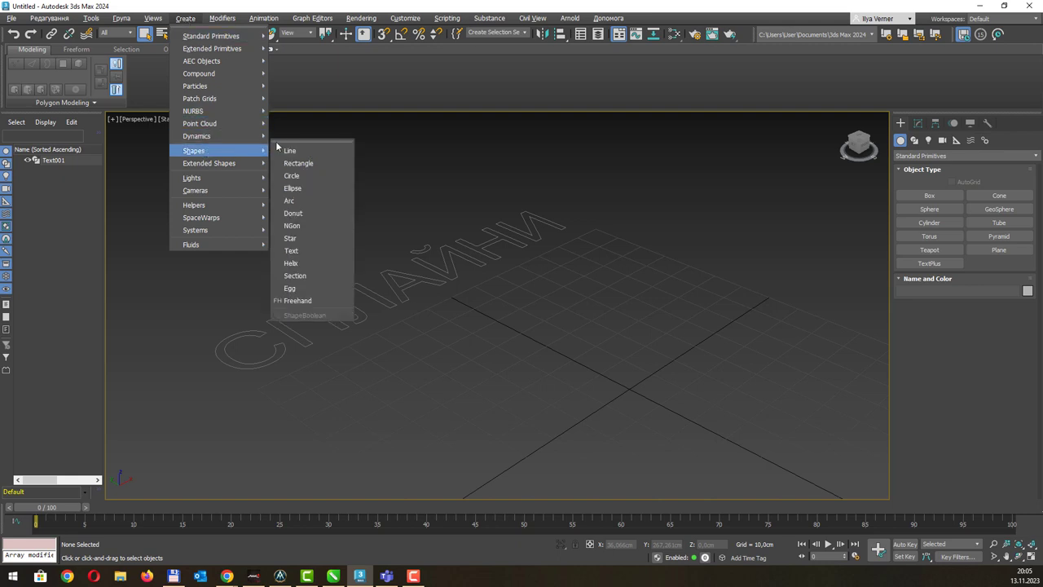
left_click(290, 143)
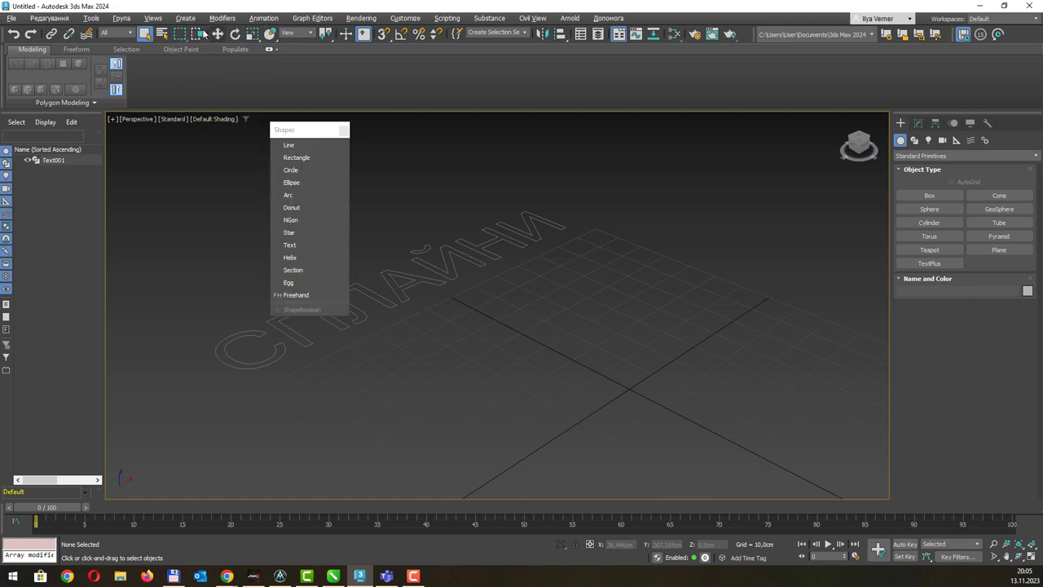
left_click(186, 18)
mouse_move(208, 163)
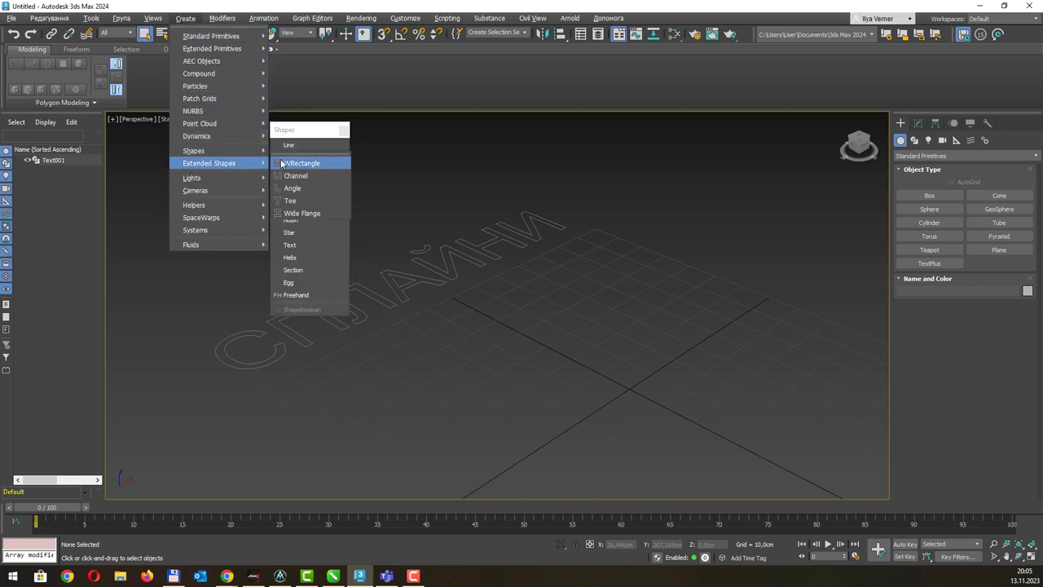
left_click(302, 152)
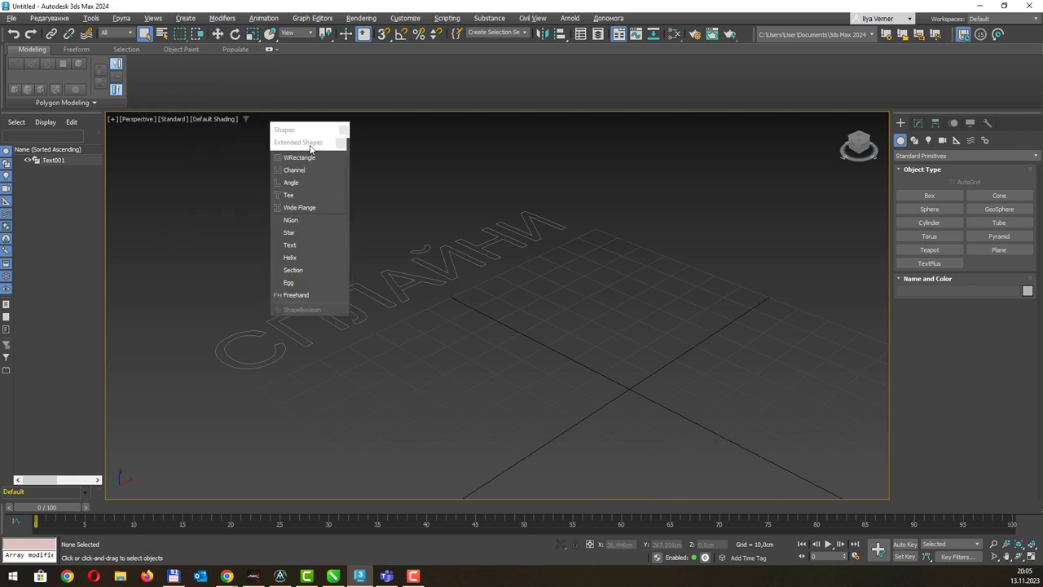
Arrange the two floating menus side by side and switch the Create panel to Shapes.
left_click_drag(308, 132, 173, 152)
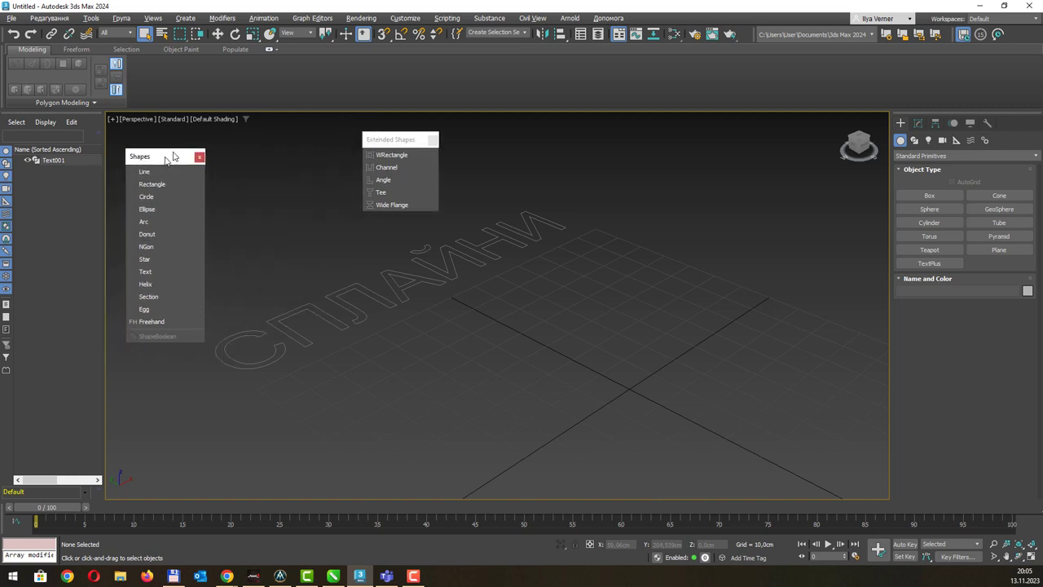
left_click_drag(386, 140, 248, 151)
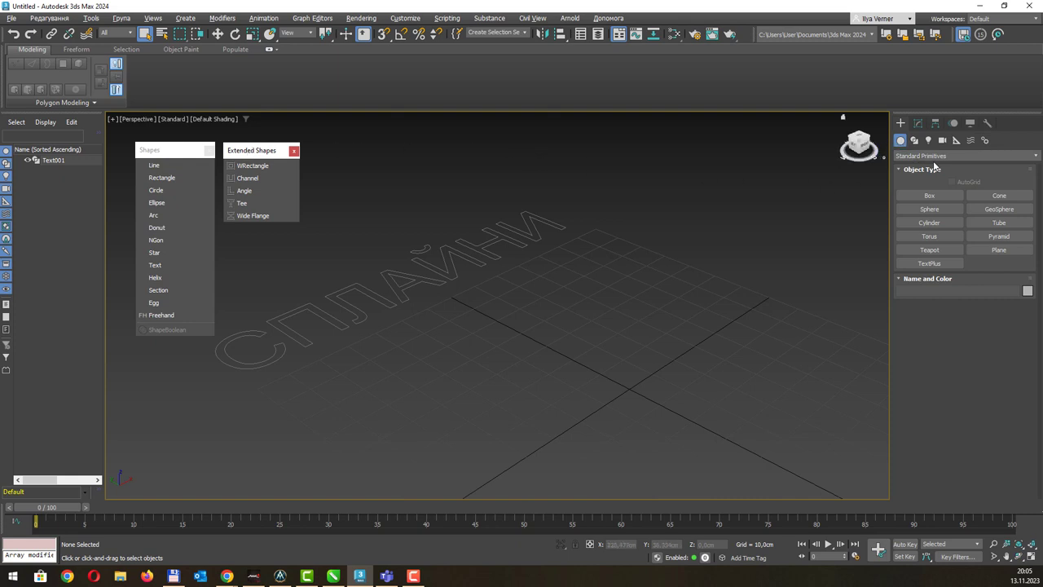
left_click(936, 156)
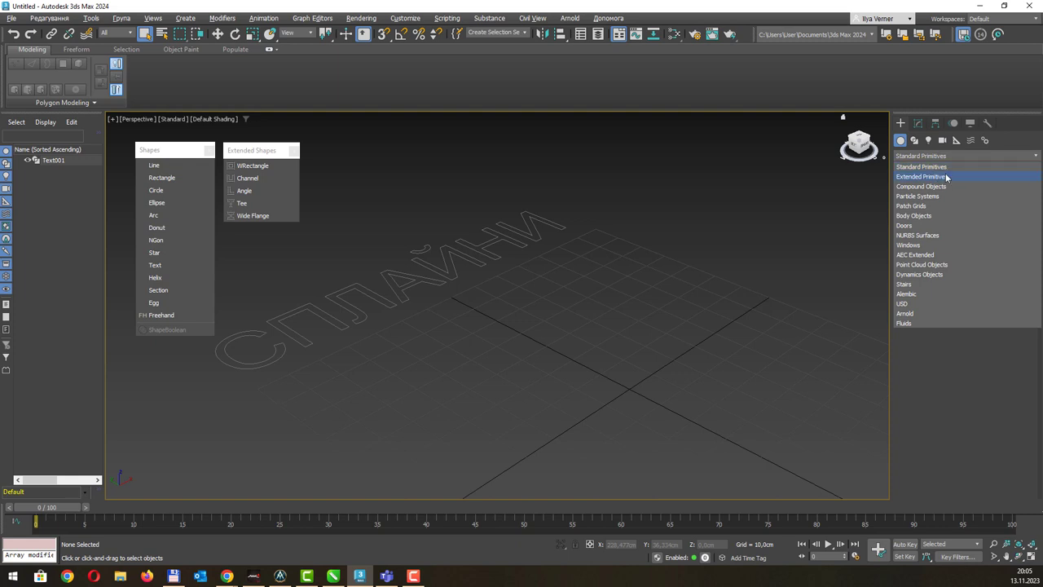
left_click(914, 141)
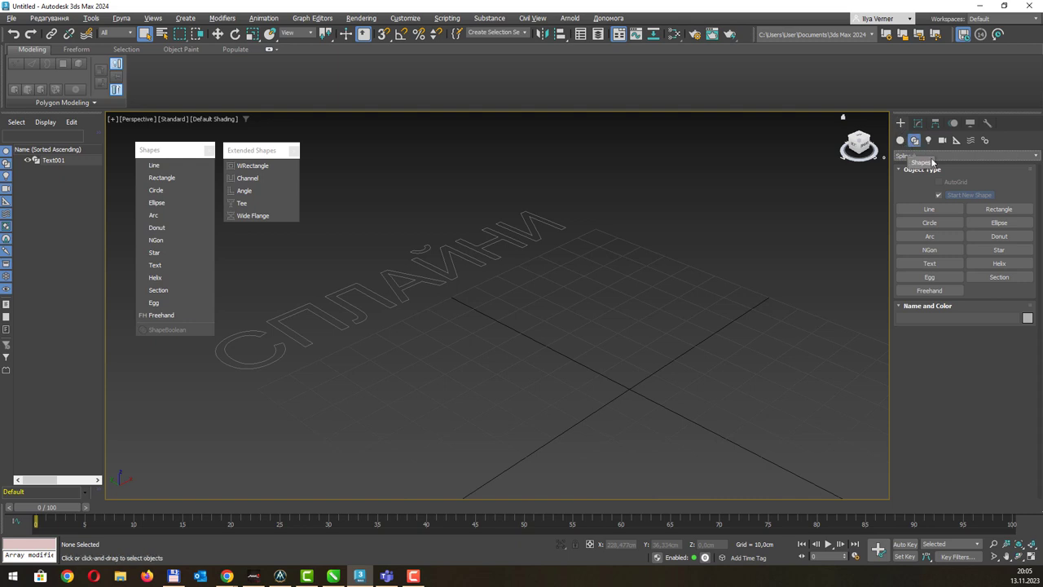
left_click(969, 155)
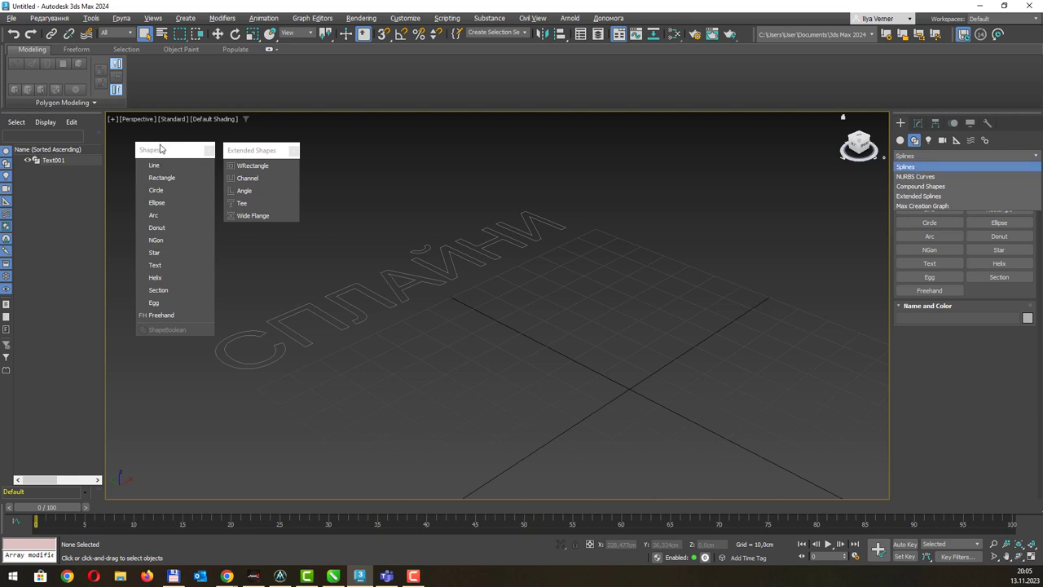
left_click(937, 197)
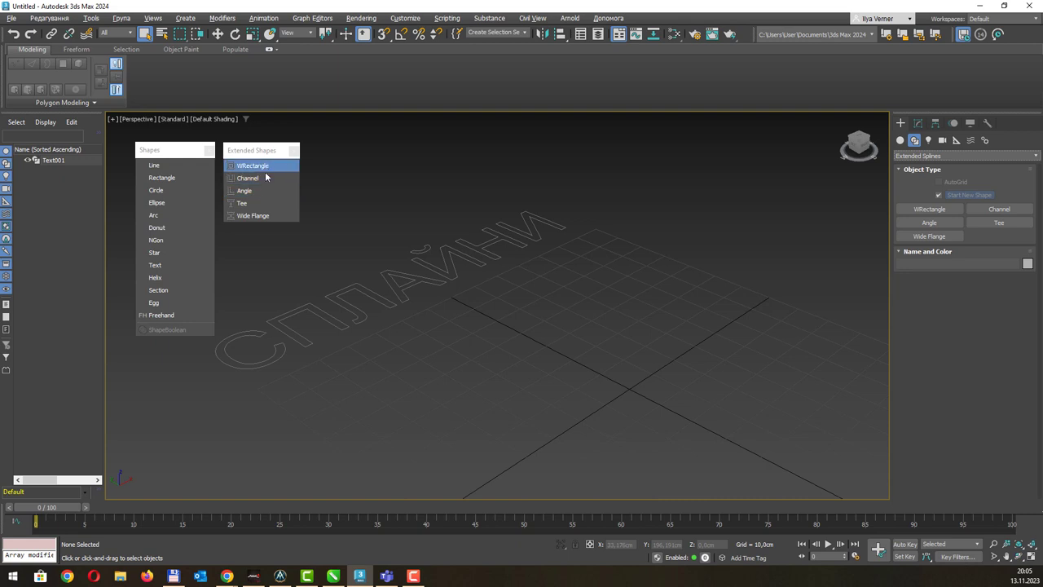
left_click(925, 157)
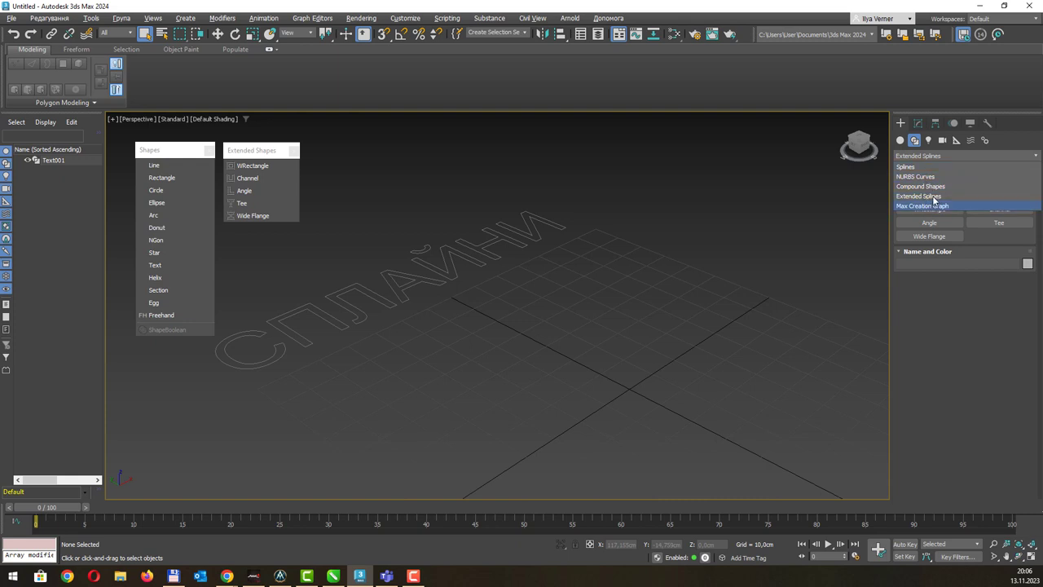
left_click(925, 167)
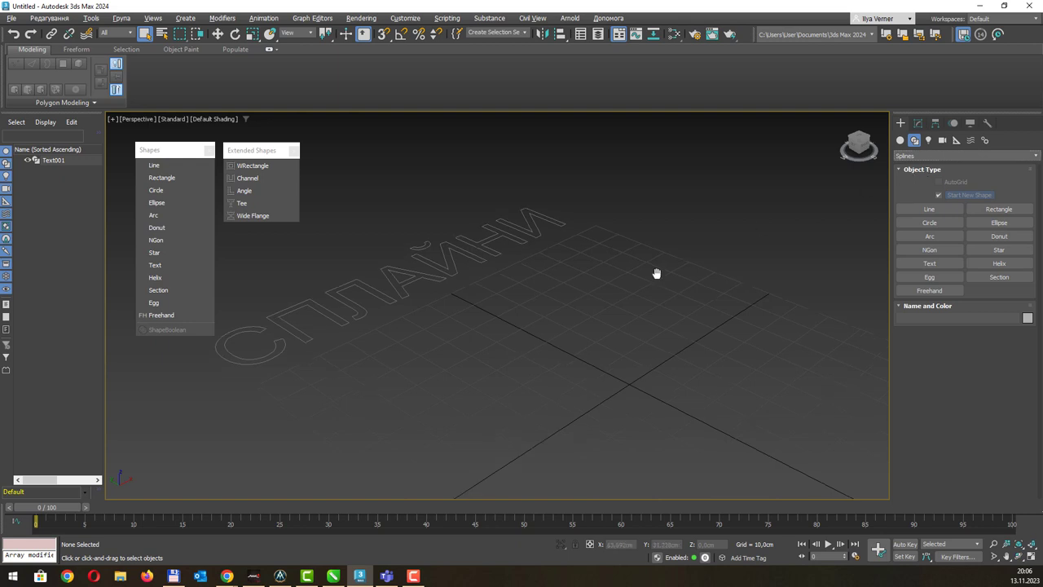
middle_click_drag(656, 275, 658, 258)
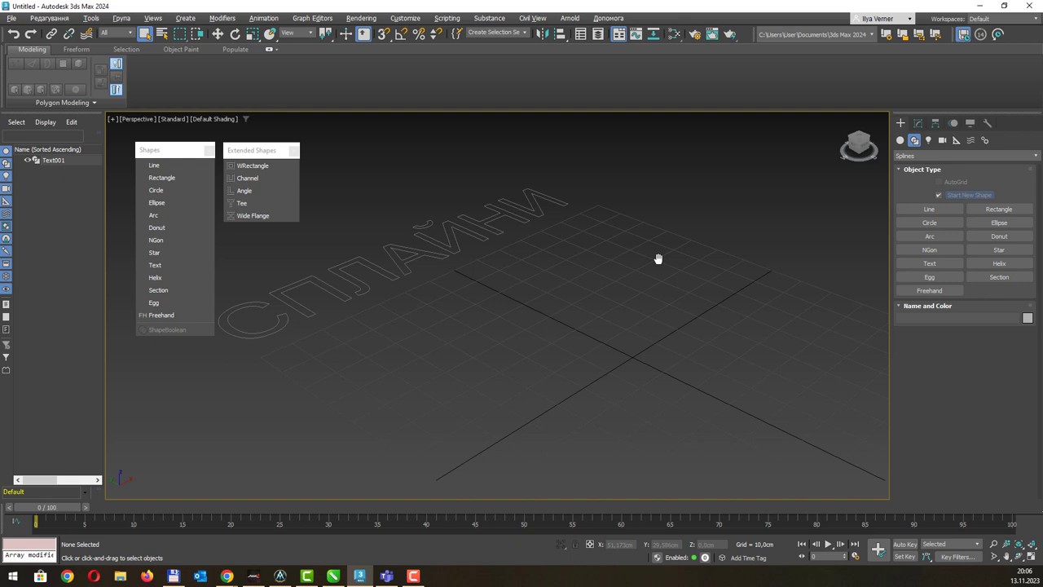
Draw a rectangle about 60 × 29 cm with an 8,4 cm corner radius.
left_click(1010, 209)
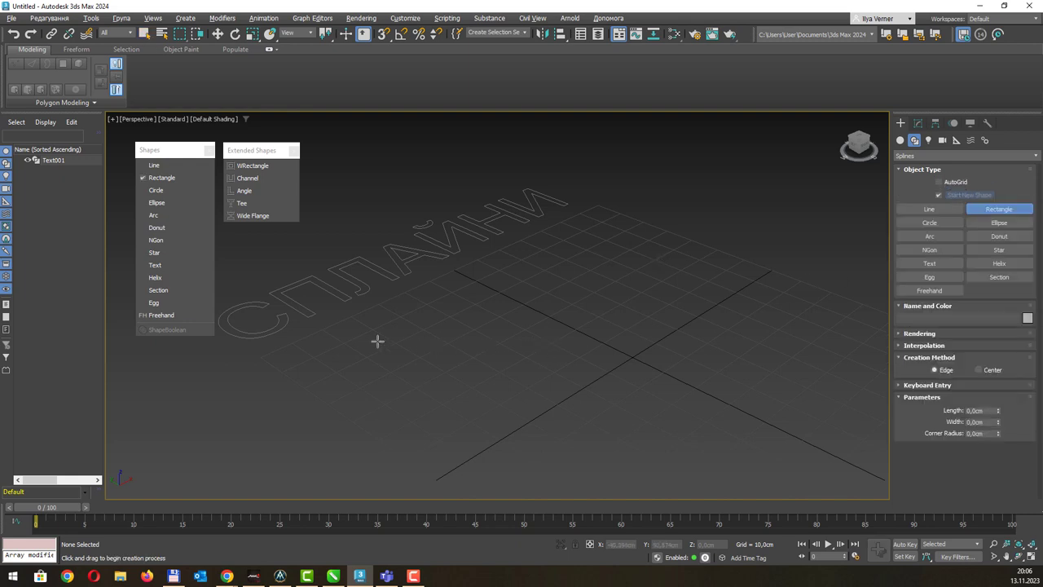
left_click_drag(375, 340, 619, 405)
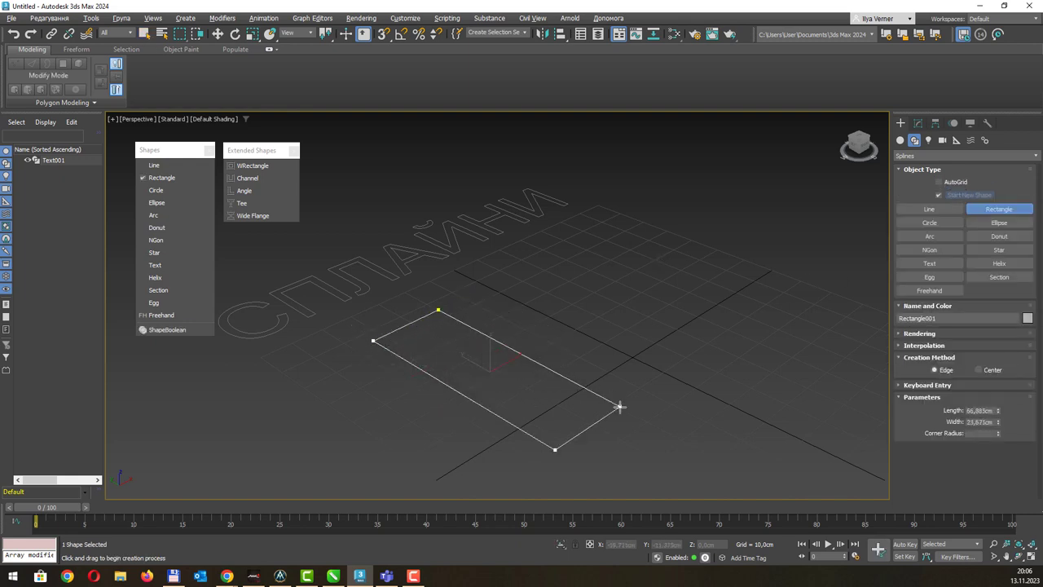
mouse_move(619, 405)
left_mouse_down()
mouse_move(571, 349)
mouse_move(611, 386)
left_mouse_up()
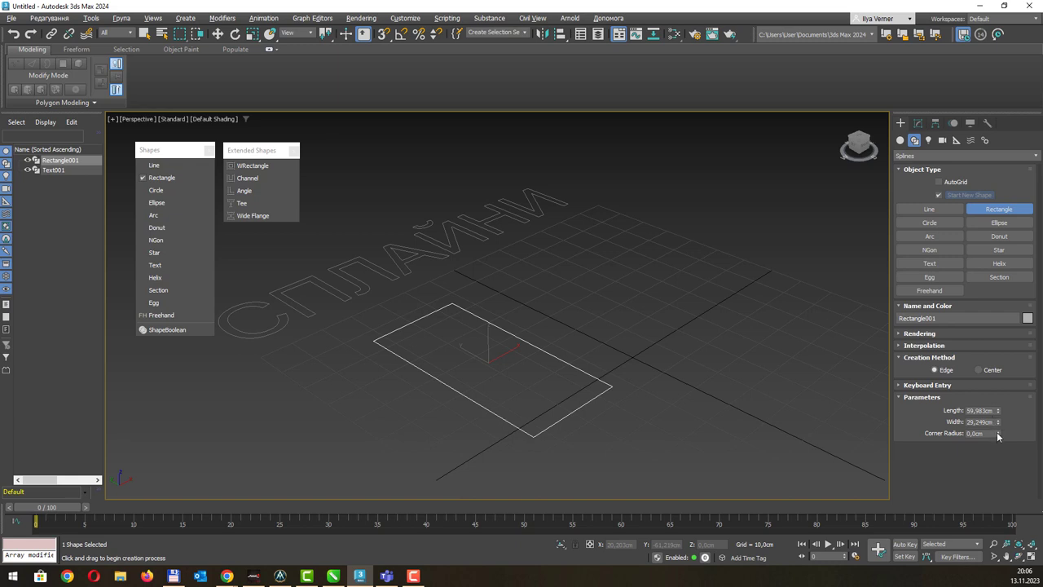
left_click_drag(997, 434, 1003, 152)
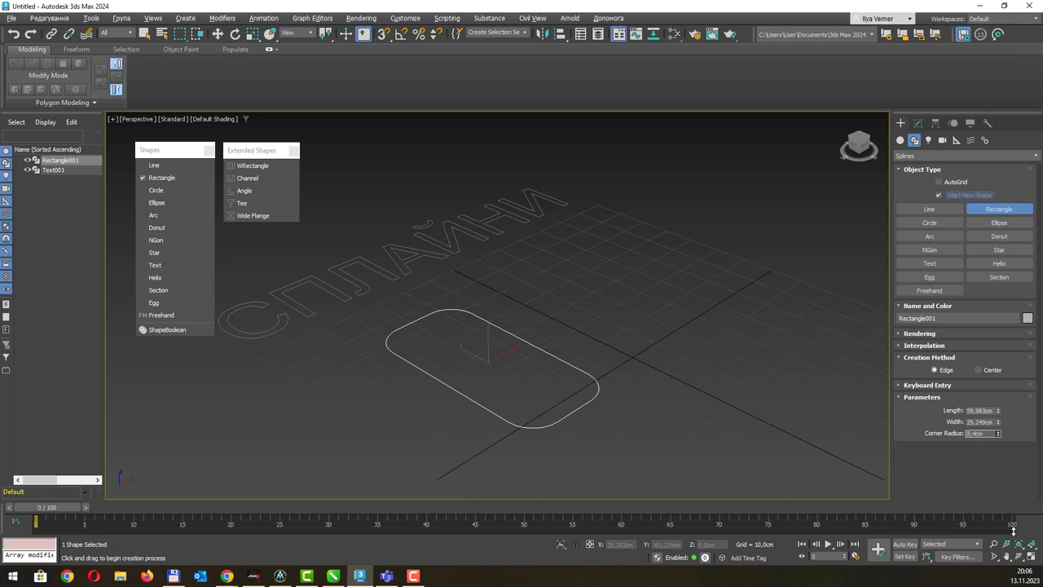
left_click_drag(1004, 151, 1004, 145)
Inspect the rectangle's Interpolation rollout in the Modify panel.
left_click(918, 123)
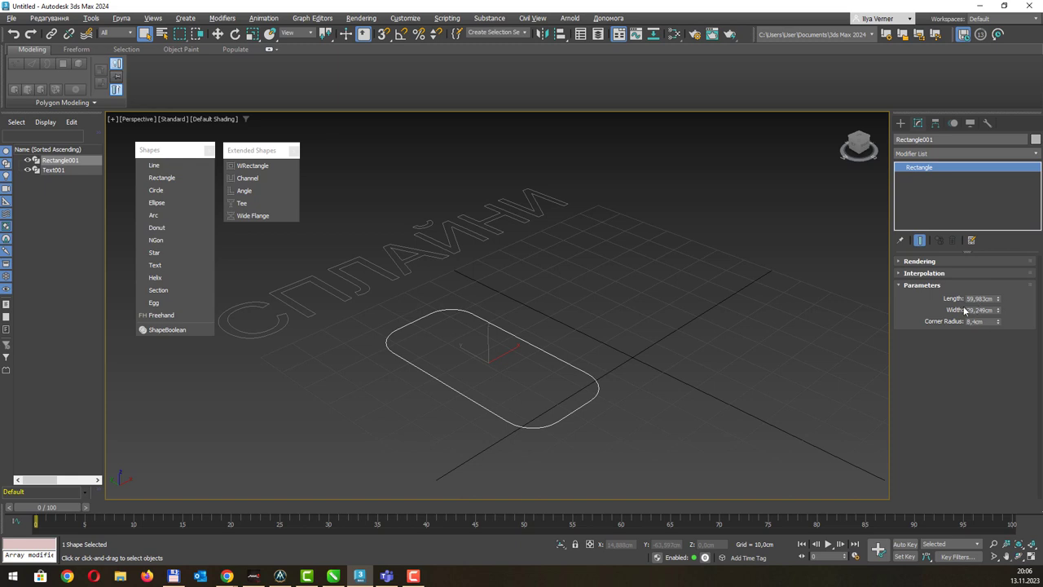
left_click(899, 275)
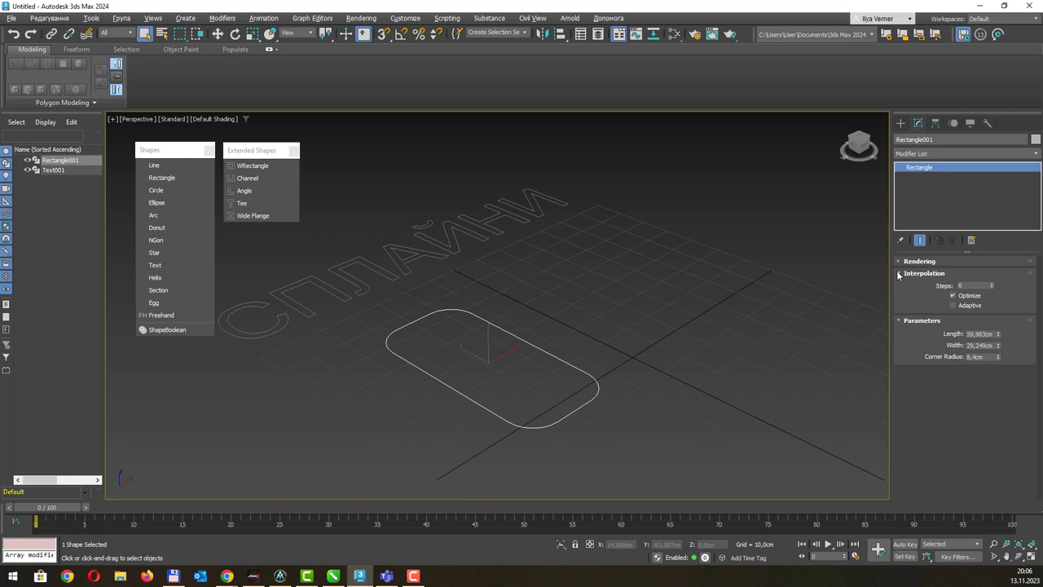
left_click(899, 275)
left_click(898, 275)
left_click(898, 274)
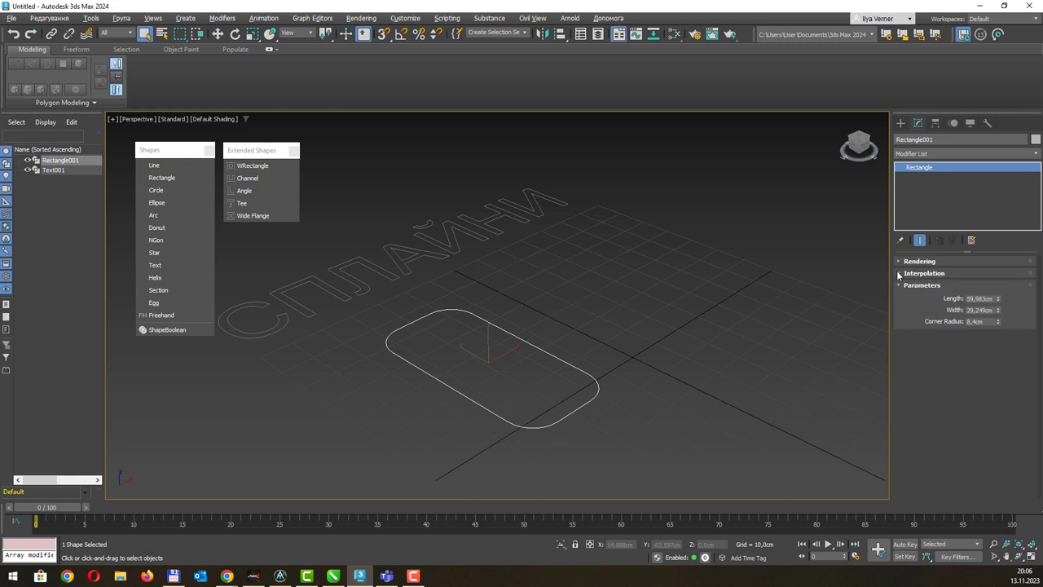
left_click(903, 124)
Draw a circle of about 28,194 cm radius.
left_click(945, 224)
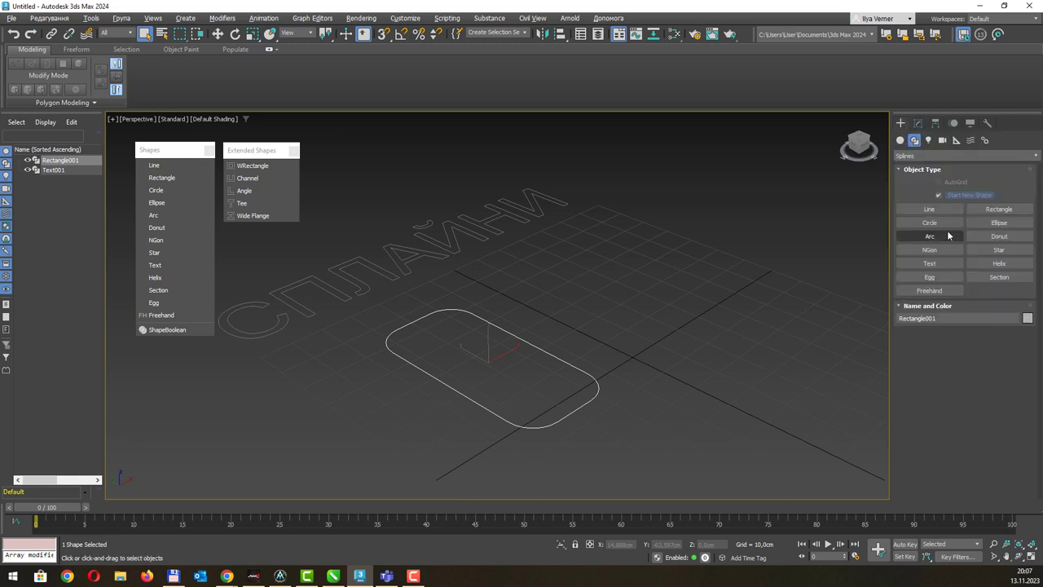
left_click_drag(669, 282, 724, 323)
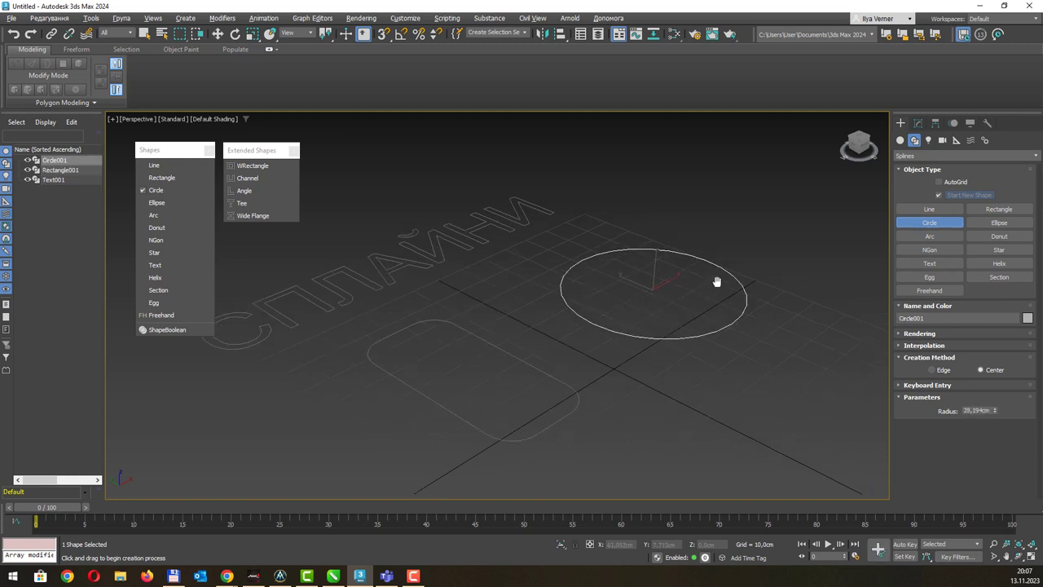
middle_click_drag(735, 276, 688, 300)
Show the circle's Interpolation settings in the Modify panel: 6 steps, Optimize off.
left_click(918, 123)
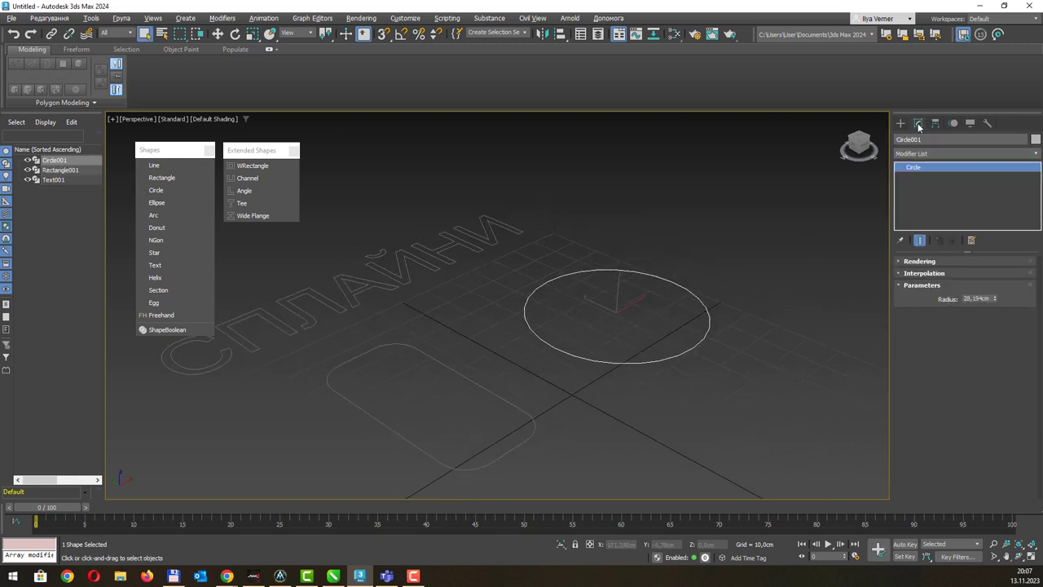
left_click(901, 277)
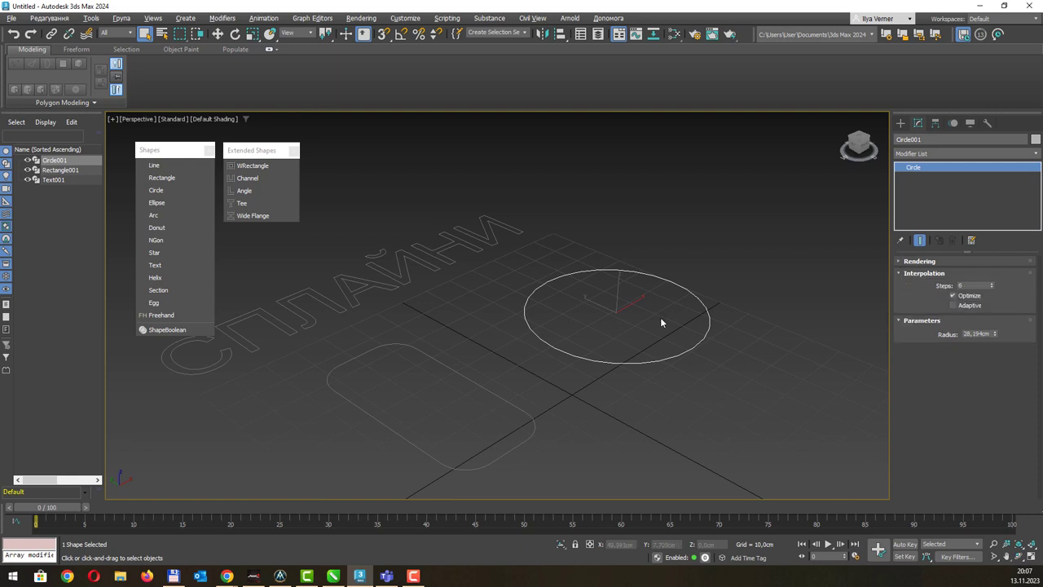
middle_click_drag(660, 317, 650, 324)
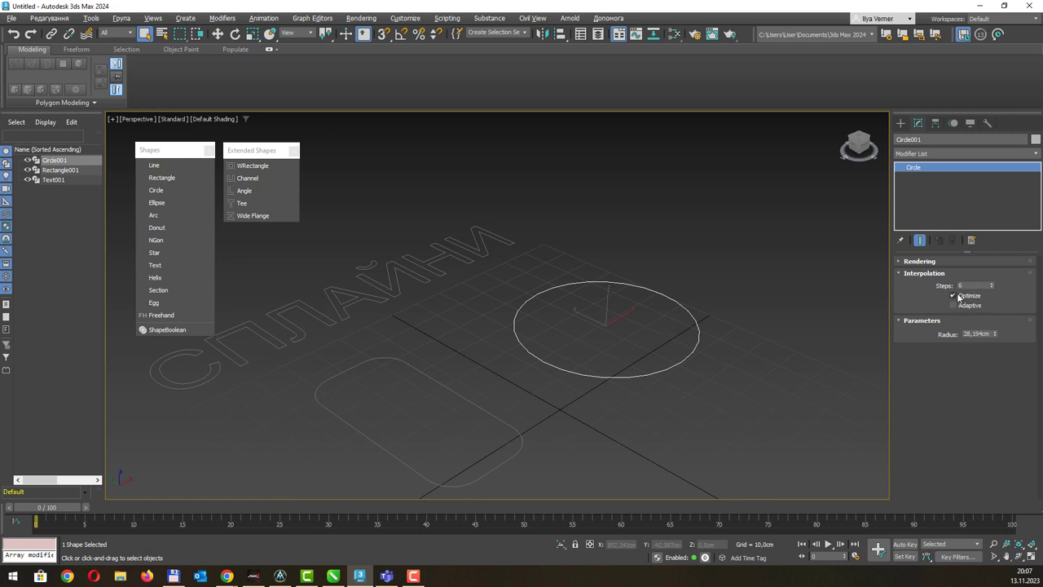
scroll(637, 324, "up", 2)
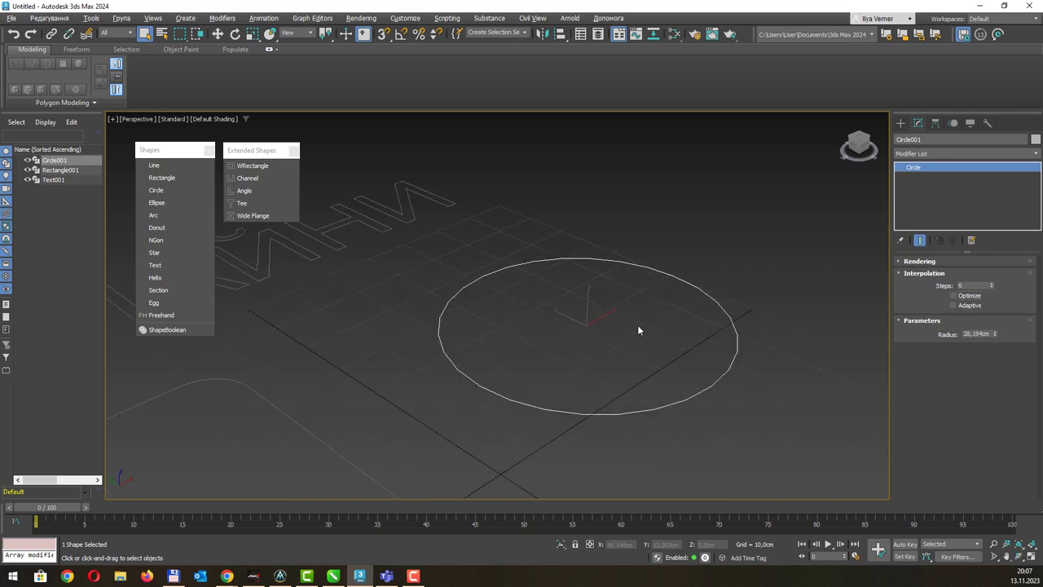
scroll(637, 324, "up", 2)
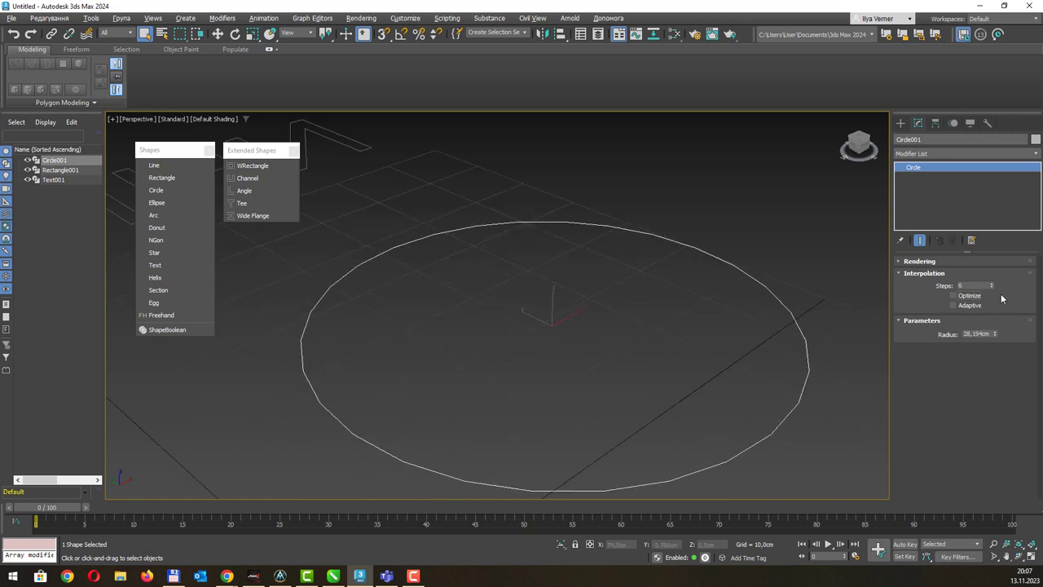
Drop the circle's interpolation steps to 0, then raise them back to 6.
left_click_drag(991, 289, 991, 289)
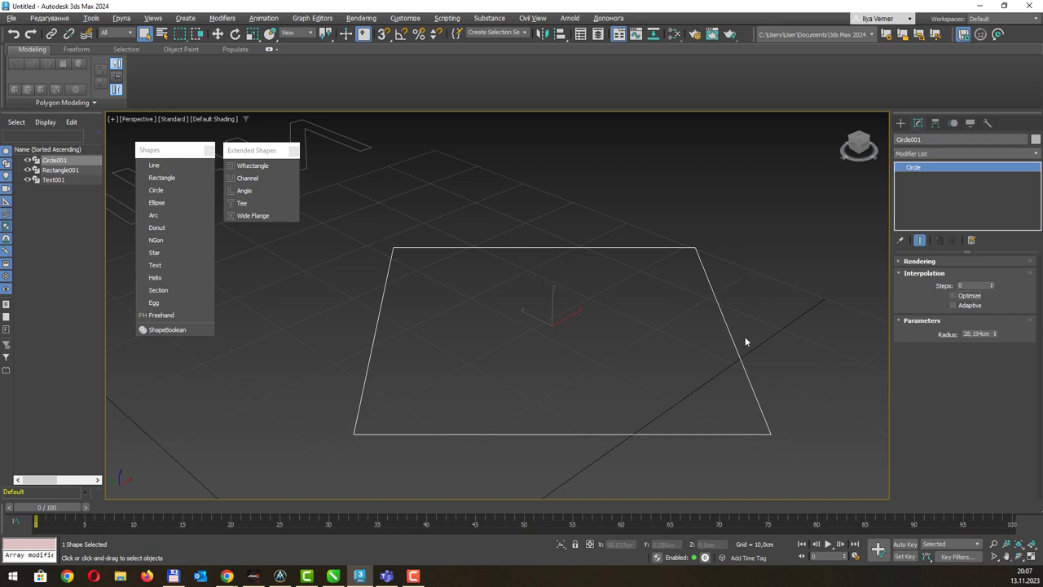
left_click(992, 283)
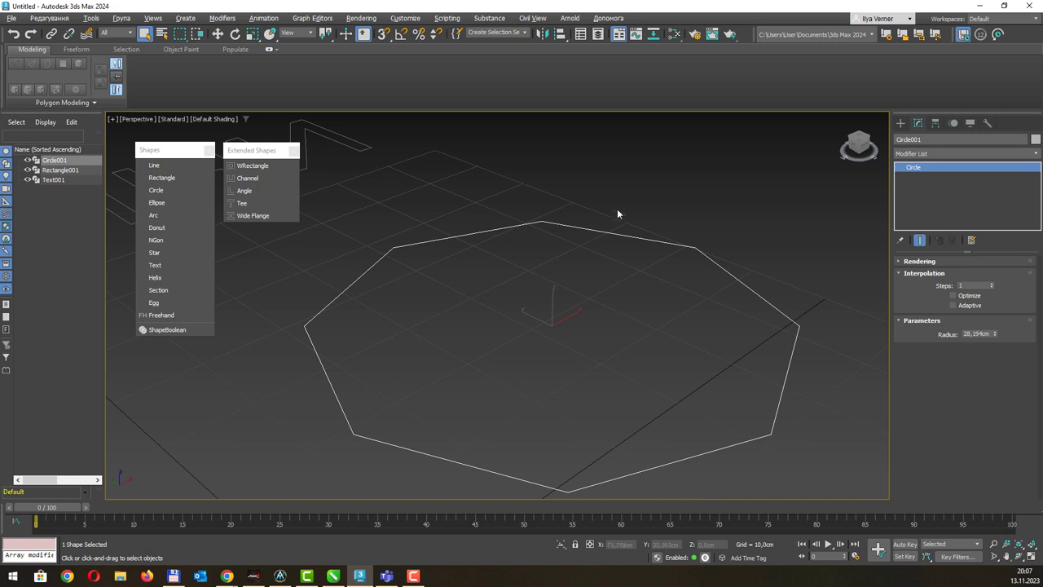
left_click(992, 289)
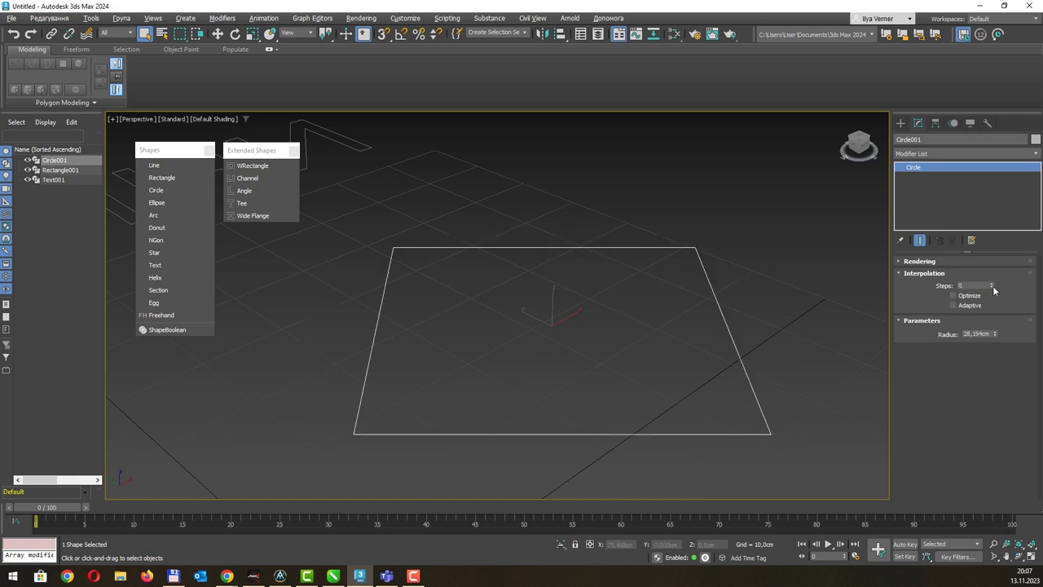
left_click(992, 283)
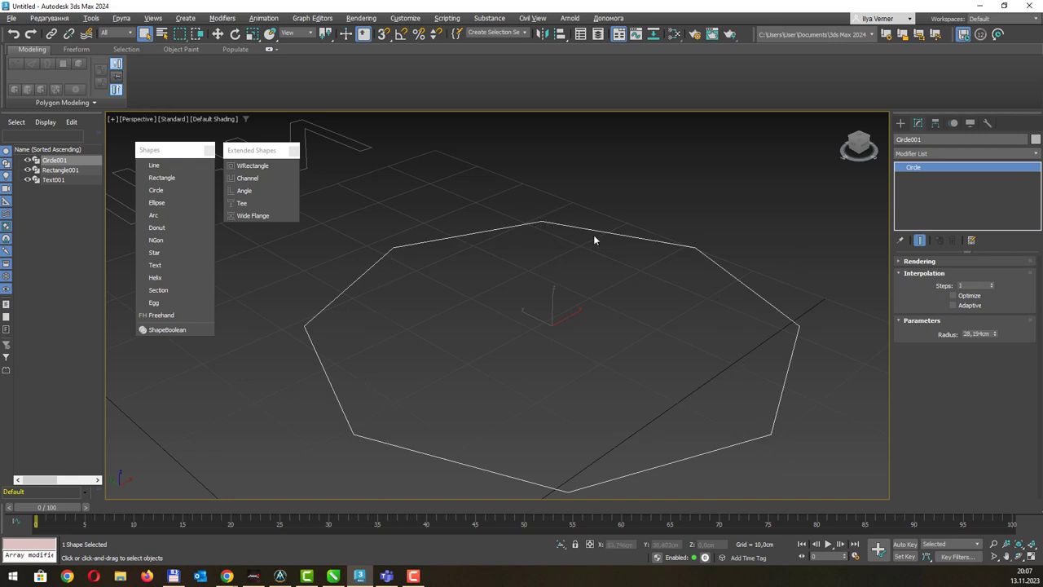
left_click(992, 284)
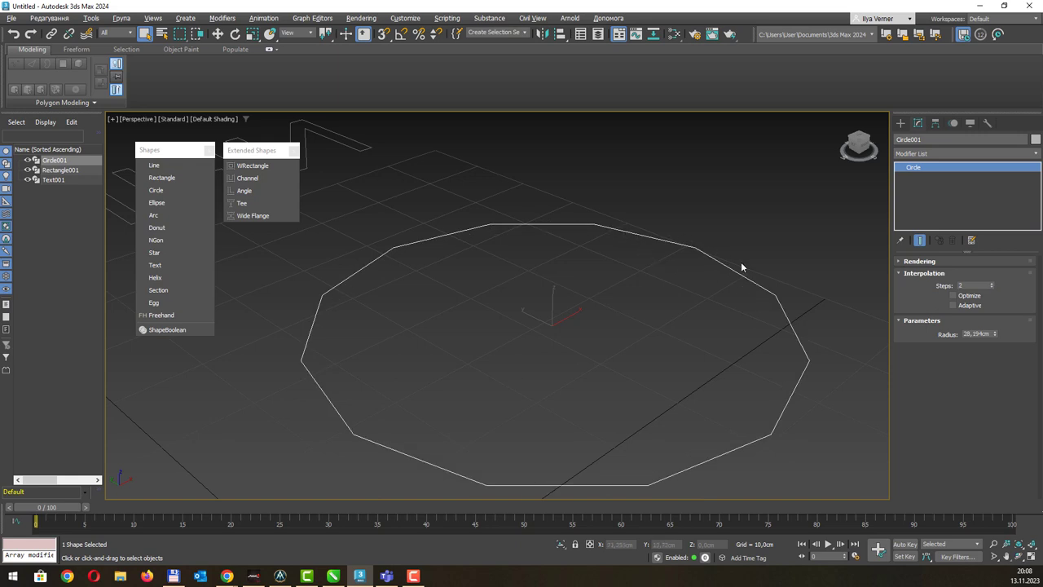
left_click(992, 283)
left_click(993, 284)
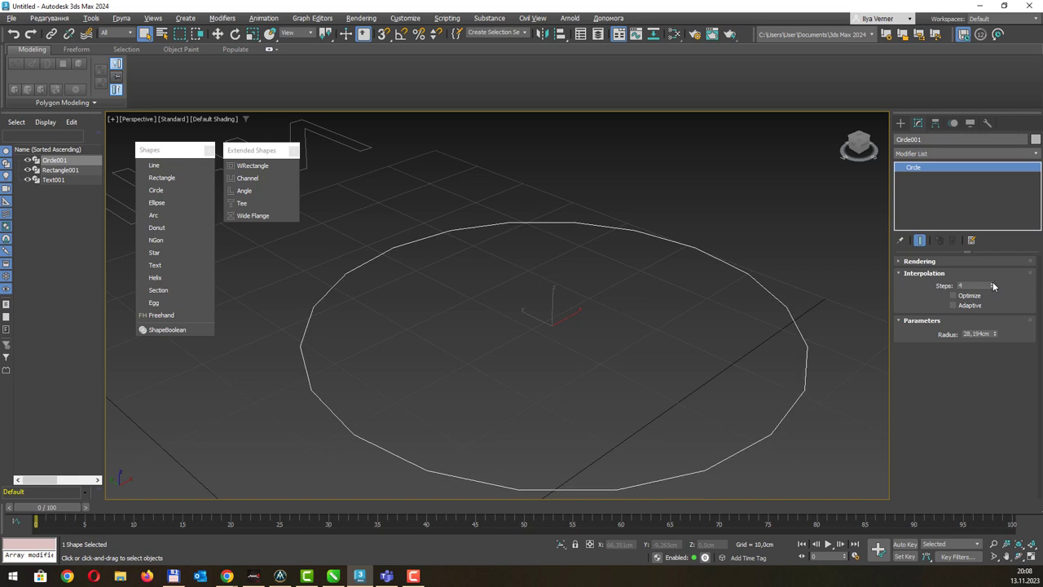
left_click(993, 285)
left_click(993, 284)
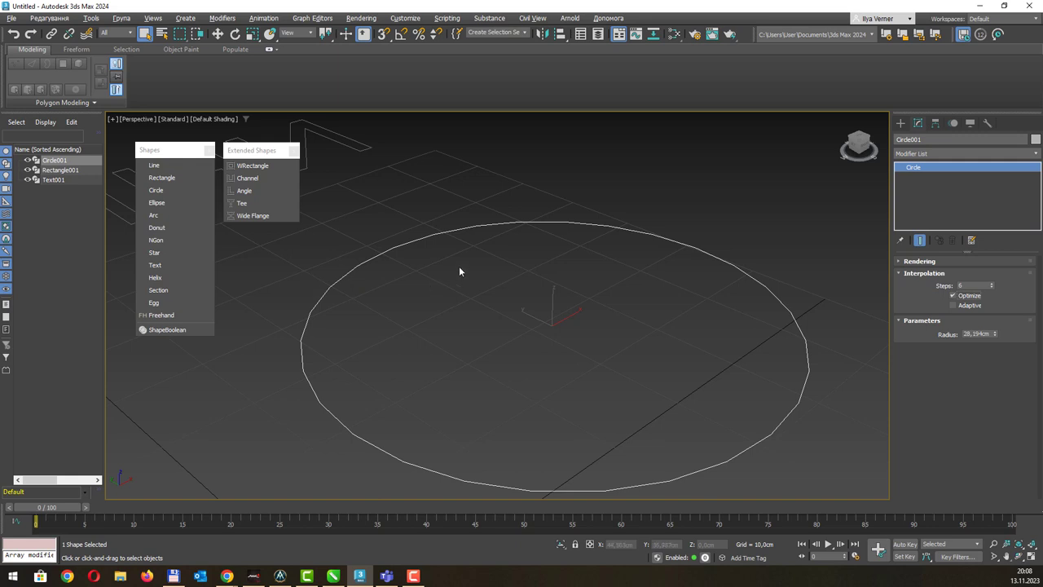
Zoom the view out and return to the Create panel.
scroll(458, 269, "down", 3)
scroll(458, 267, "down", 3)
left_click(901, 123)
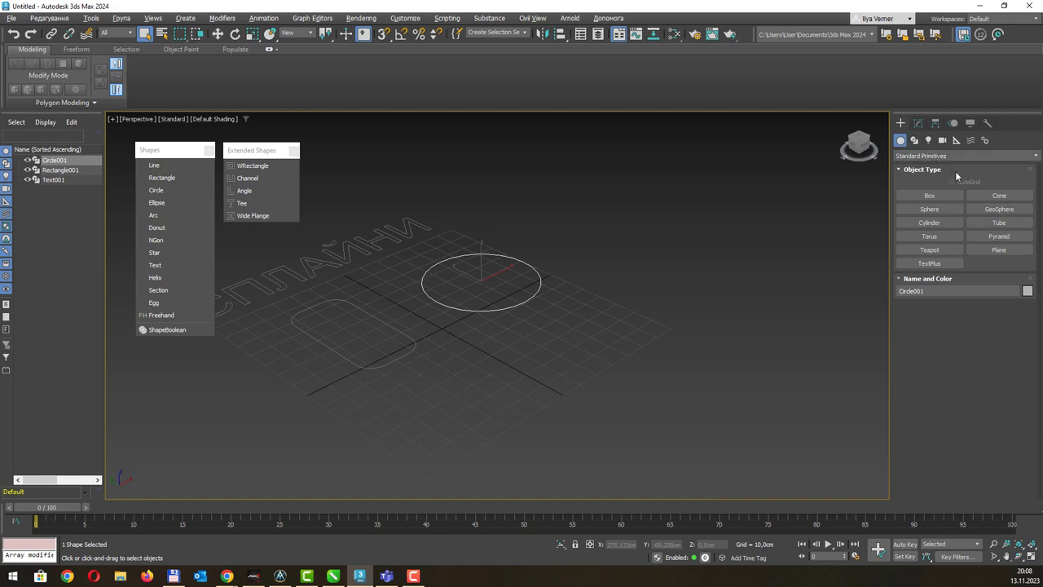
Create a cylinder and turn on Edged Faces display.
left_click(942, 221)
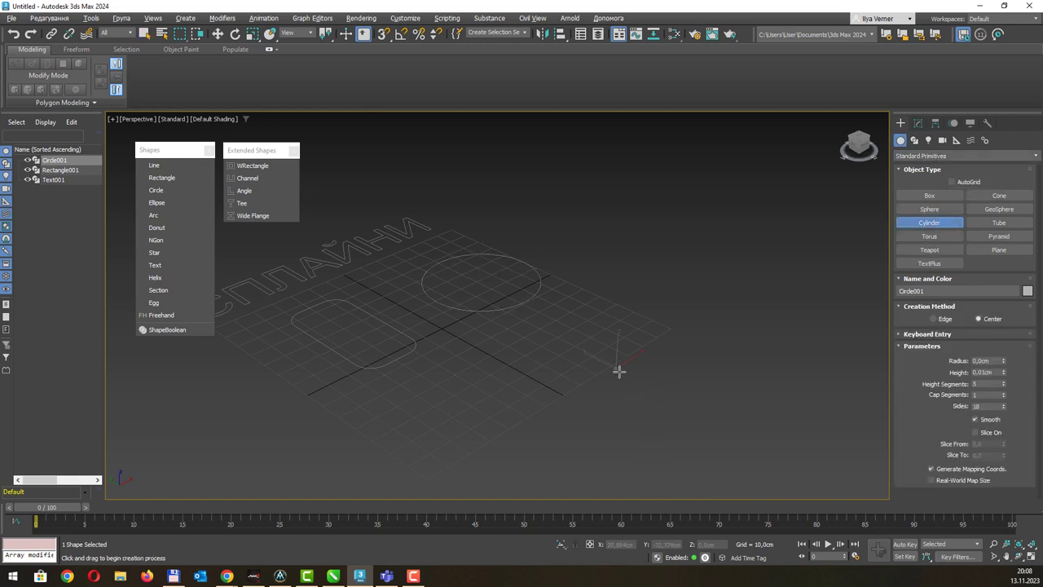
left_click_drag(619, 367, 651, 371)
left_click(634, 229)
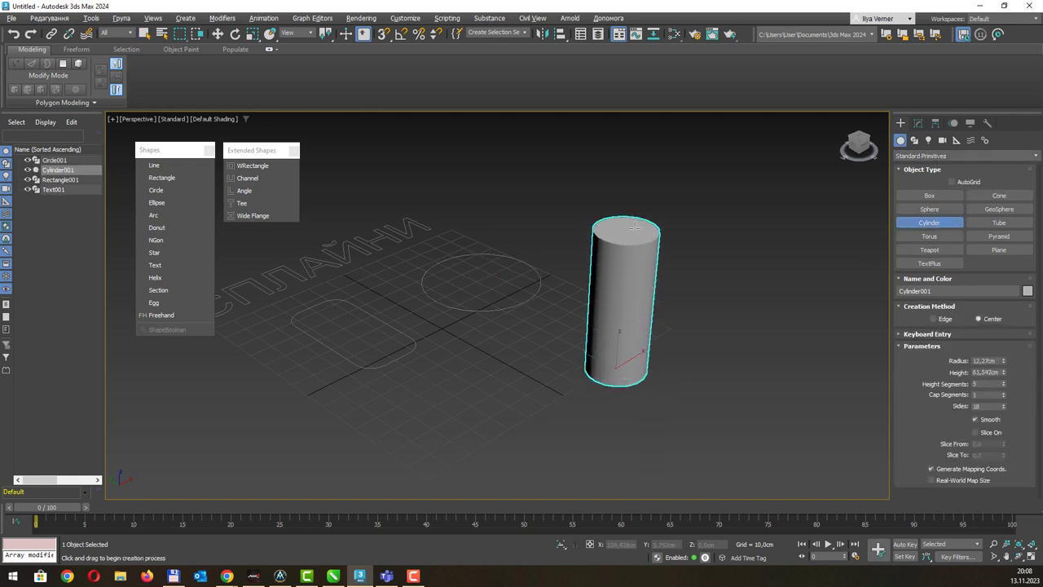
key("F4")
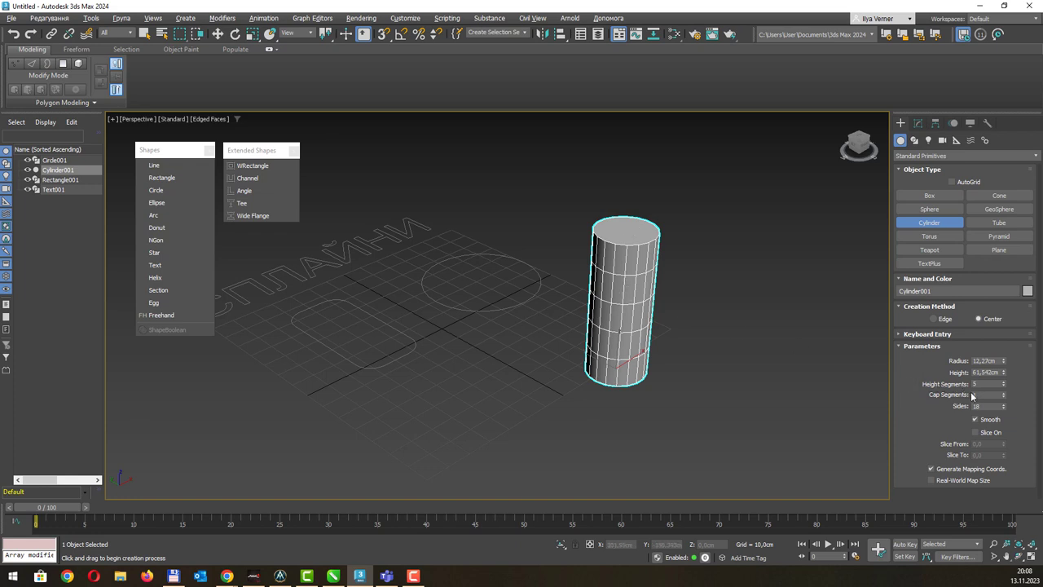
Set height segments to 1 and try 17, 3 and 4 sides on the cylinder.
right_click(1002, 387)
left_click(1003, 408)
right_click(1003, 408)
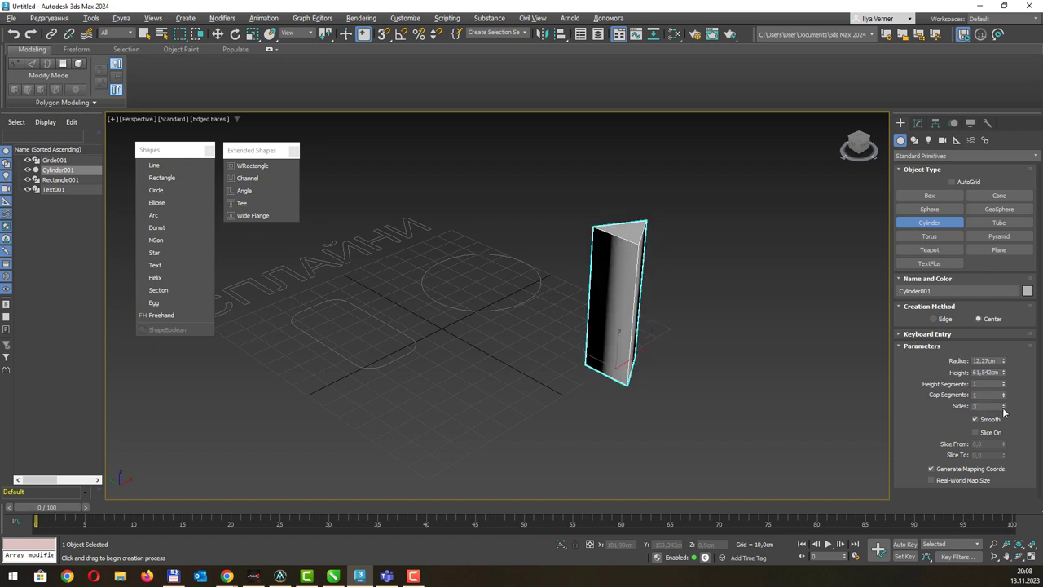
scroll(622, 285, "up", 4)
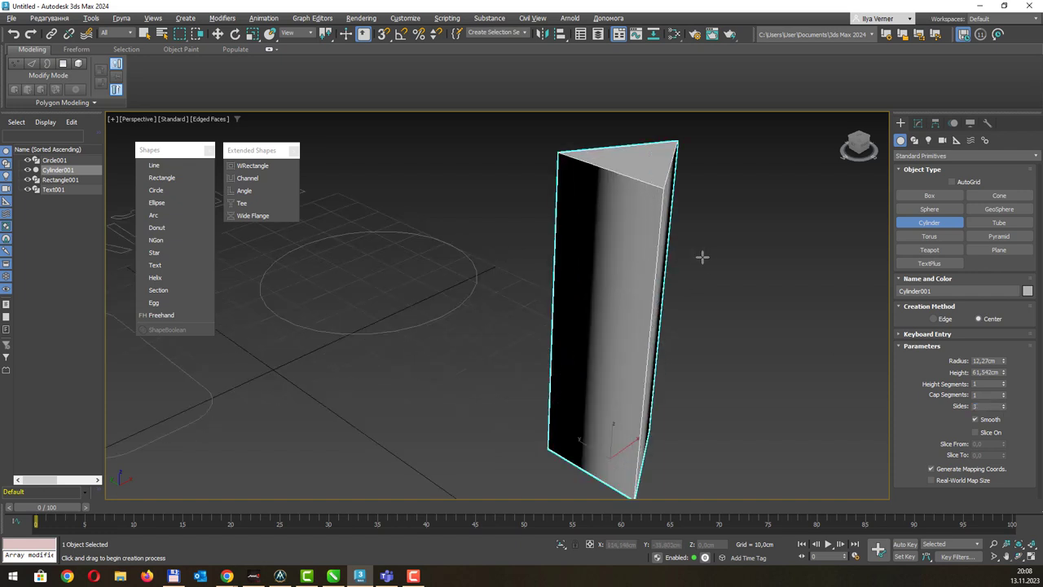
mouse_move(680, 263)
middle_mouse_down("alt")
mouse_move(669, 264)
mouse_move(730, 273)
mouse_move(736, 232)
mouse_move(768, 274)
middle_mouse_up("alt")
left_click(1003, 403)
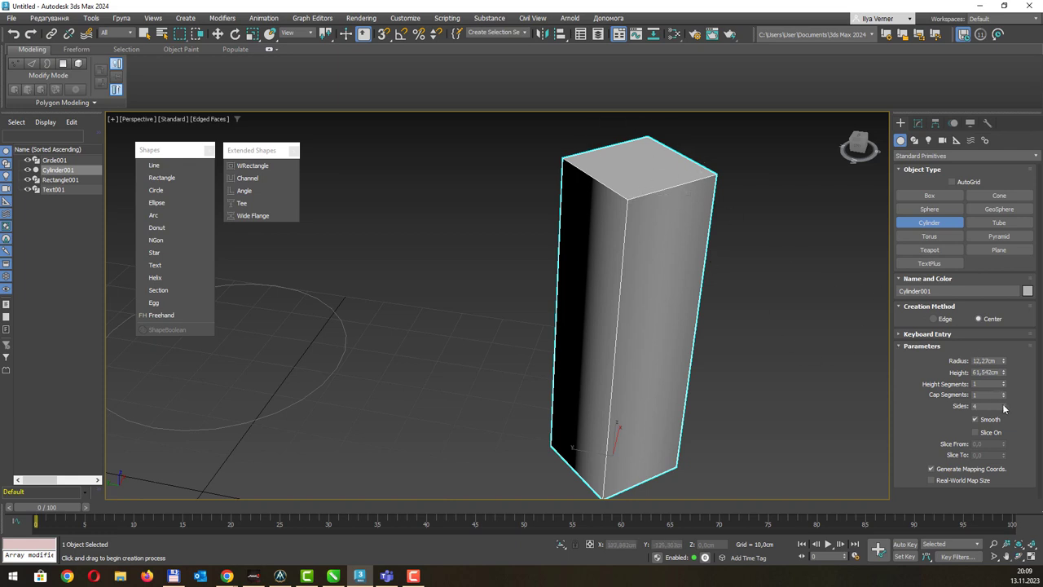
Give the cylinder 32 sides and flatten it to 4,923 cm high.
left_click_drag(1006, 408, 1005, 394)
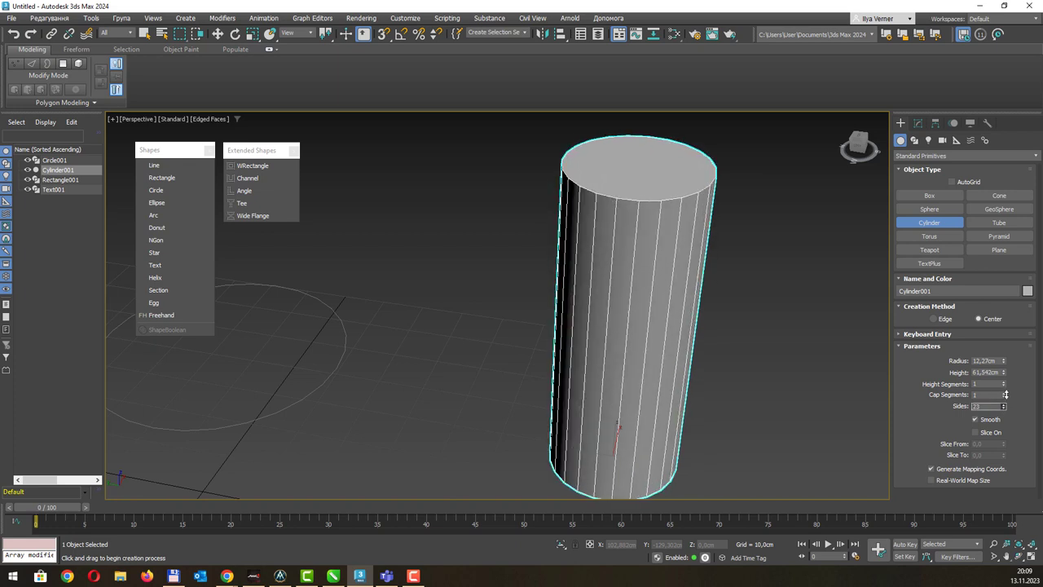
type("3")
key("Return")
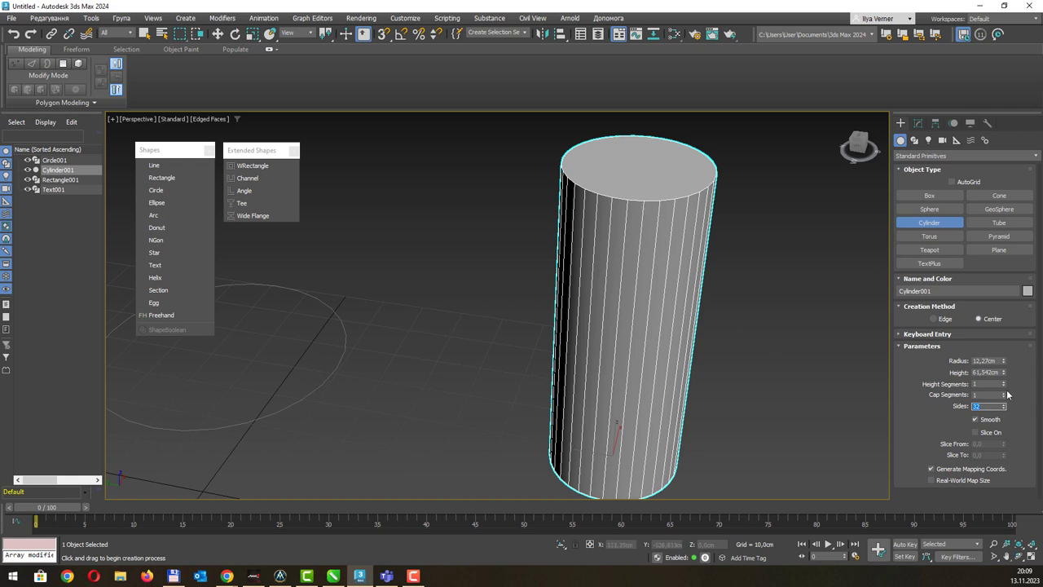
left_click_drag(1005, 377, 1004, 456)
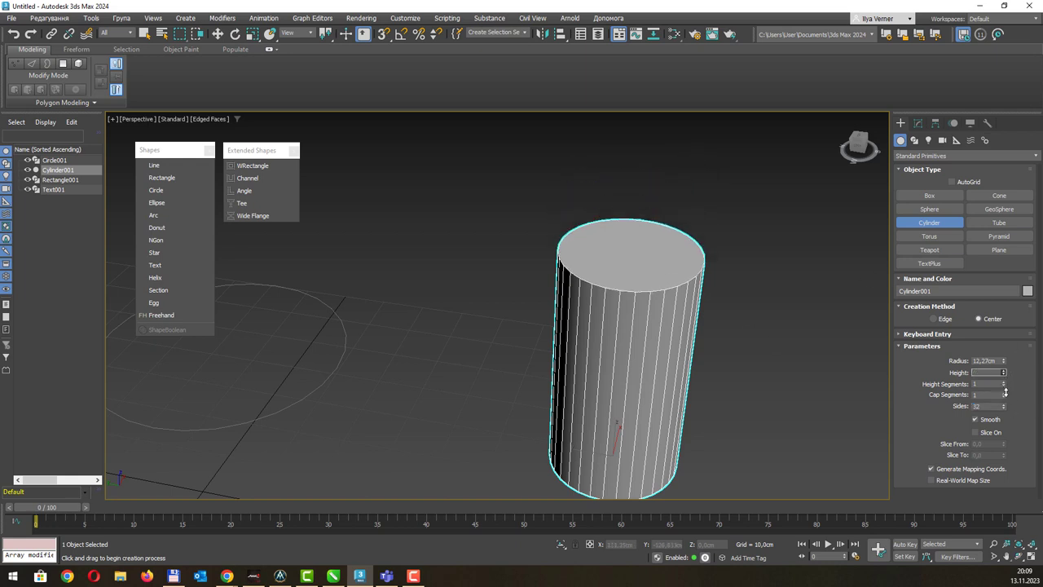
mouse_move(715, 378)
middle_mouse_down()
mouse_move(689, 348)
mouse_move(684, 310)
middle_mouse_up()
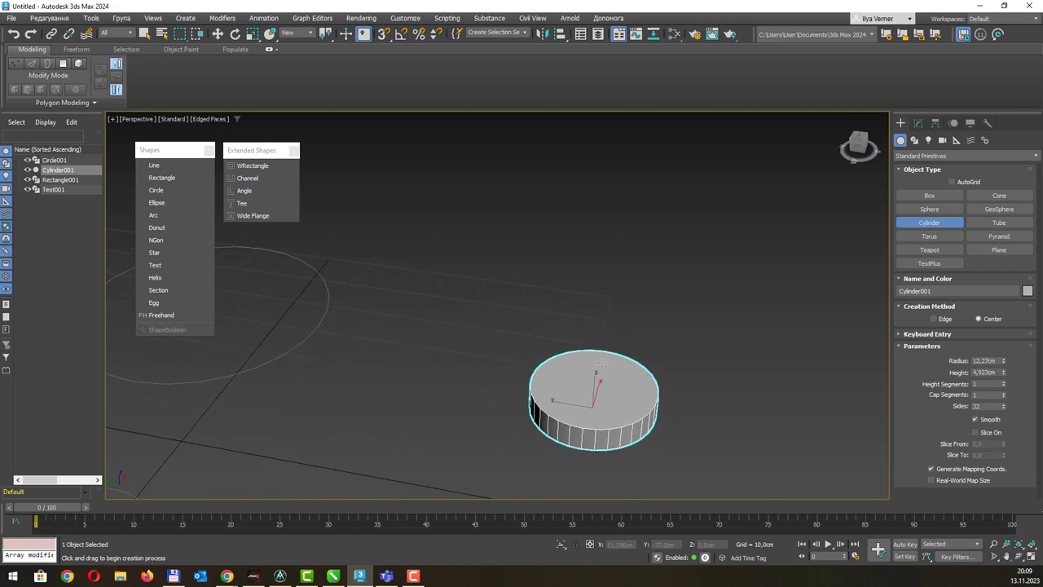
Exit creation mode and delete the trial cylinder.
middle_click_drag(640, 345, 662, 338)
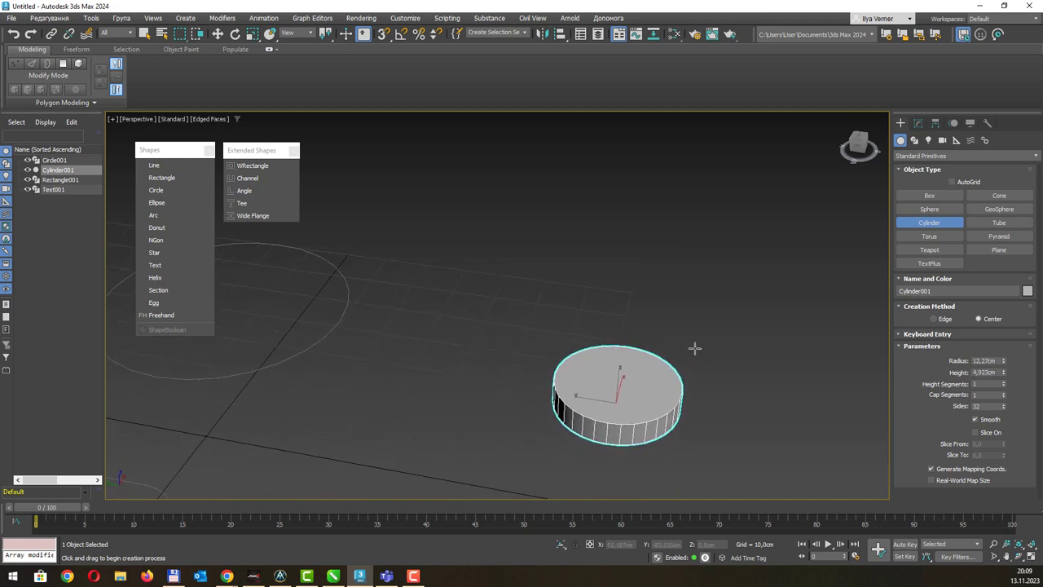
right_click(711, 393)
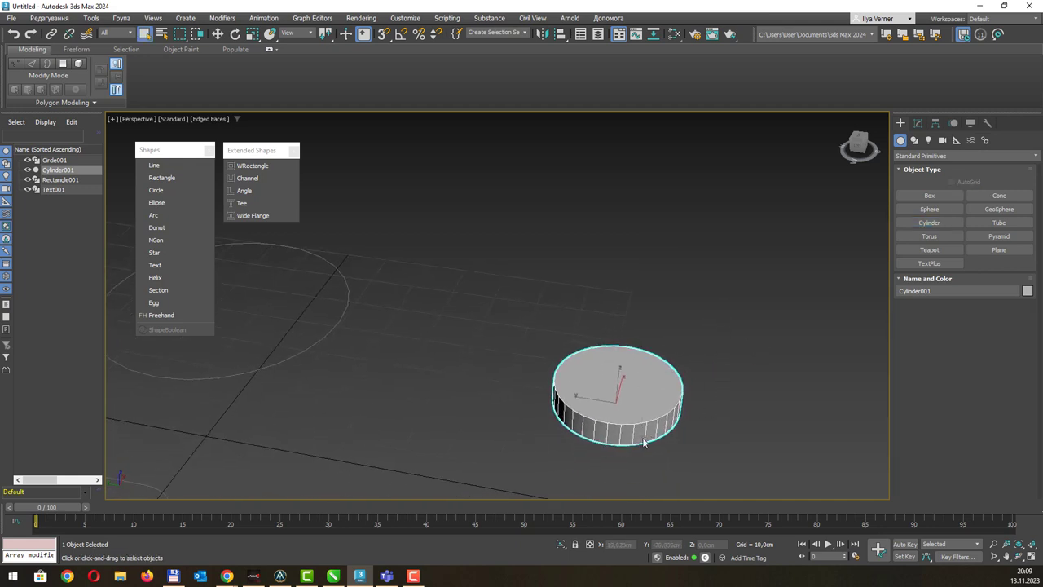
key("Delete")
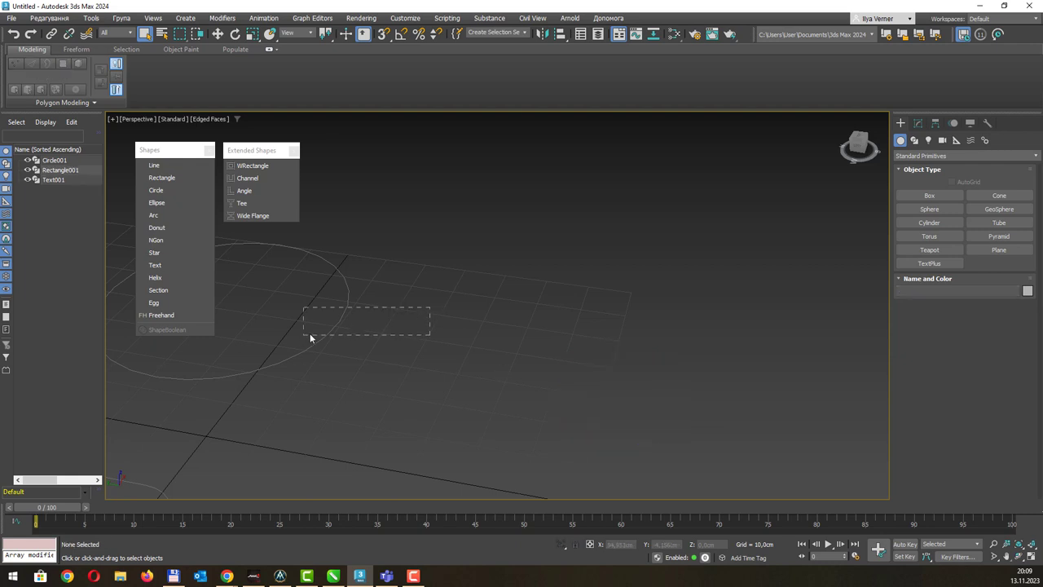
Select the circle and toggle Adaptive back off, keeping optimized interpolation.
left_click_drag(491, 299, 310, 334)
left_click(918, 122)
mouse_move(421, 220)
middle_mouse_down()
mouse_move(668, 213)
mouse_move(682, 249)
mouse_move(624, 249)
mouse_move(467, 182)
mouse_move(605, 199)
middle_mouse_up()
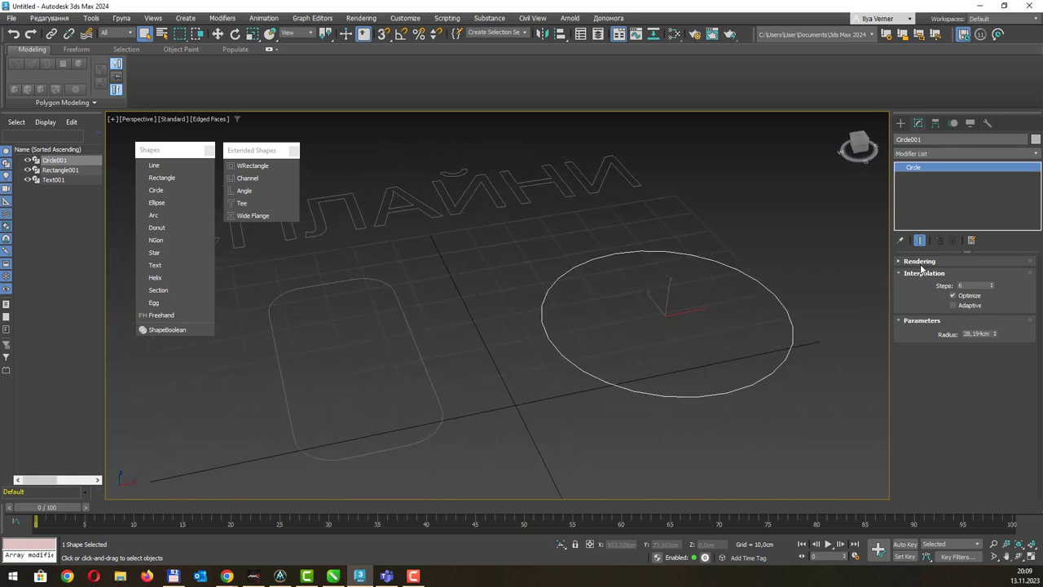
left_click(961, 305)
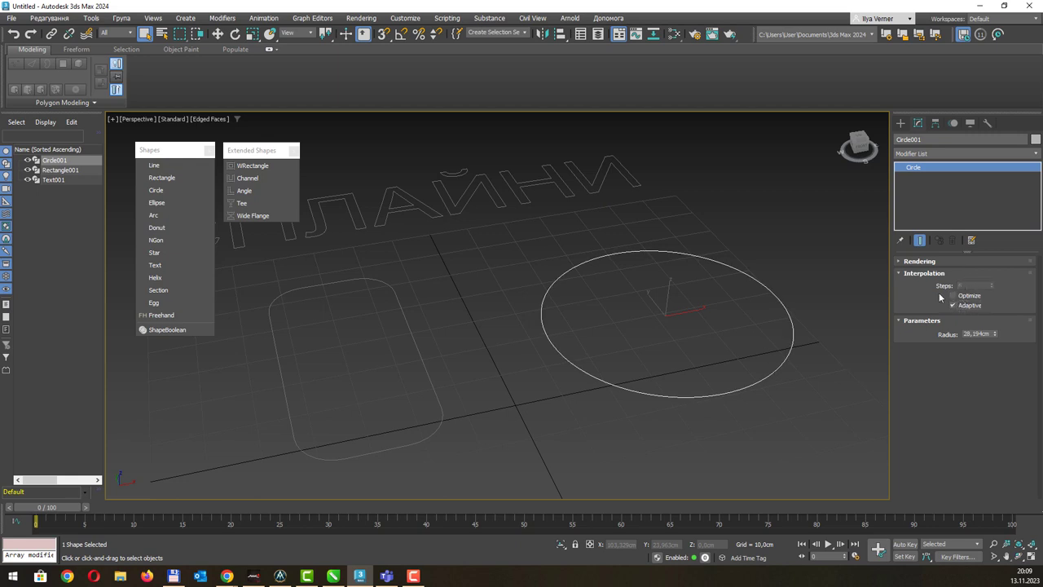
scroll(709, 301, "up", 2)
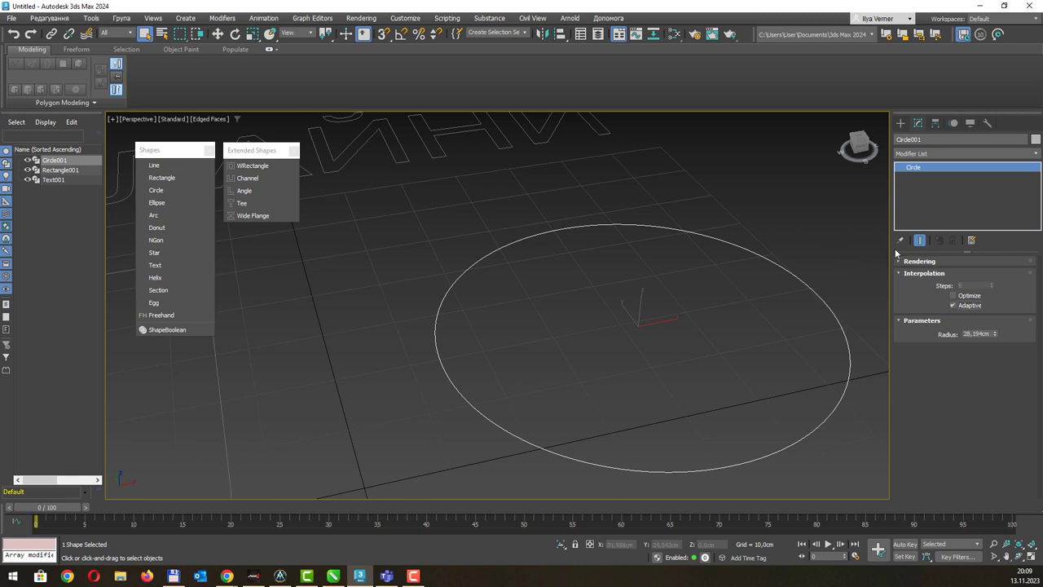
left_click(962, 304)
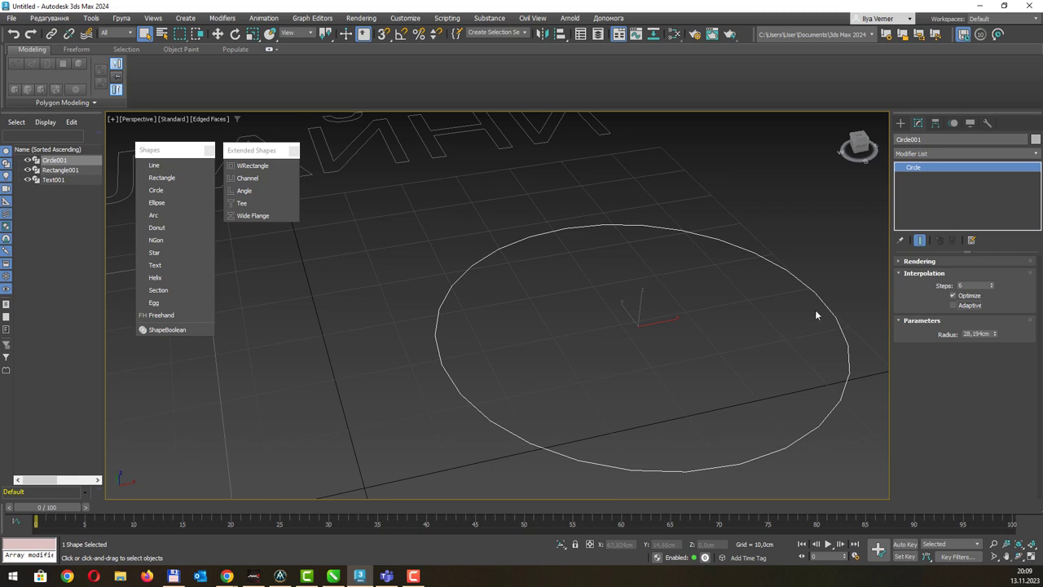
Re-enter the interpolation steps value and zoom the Perspective view out.
double_click(976, 285)
type("5")
middle_click(635, 251)
scroll(635, 251, "down", 2)
scroll(636, 251, "down", 2)
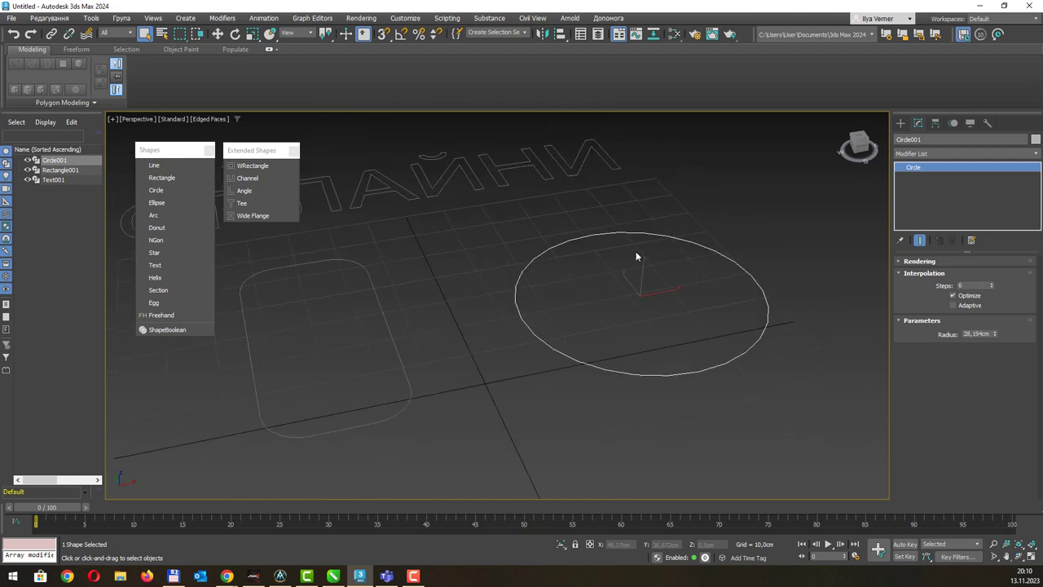
scroll(635, 251, "down", 1)
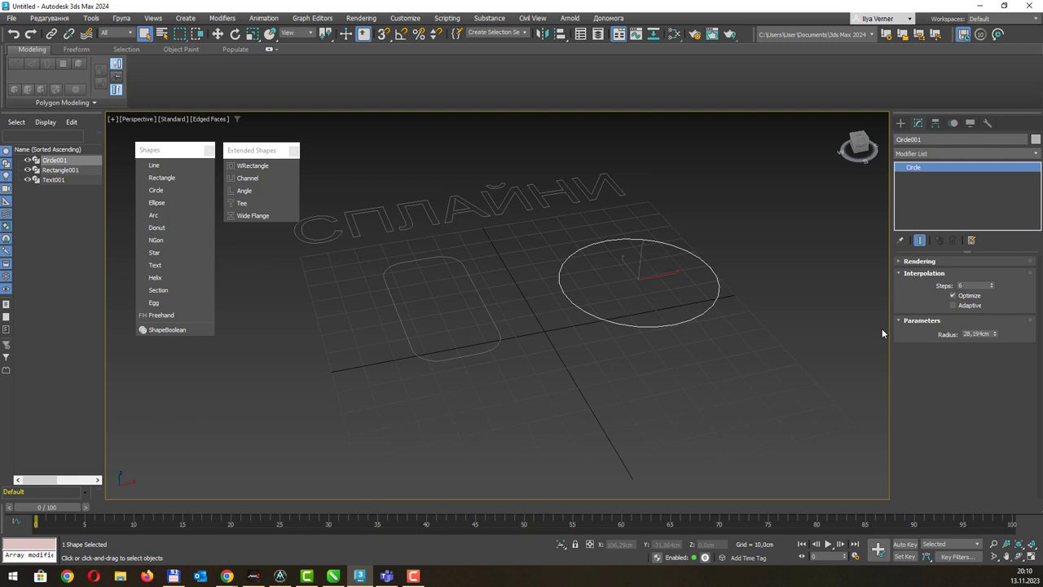
Collapse Interpolation and review the circle's Rendering rollout, where renderability is off.
left_click(901, 273)
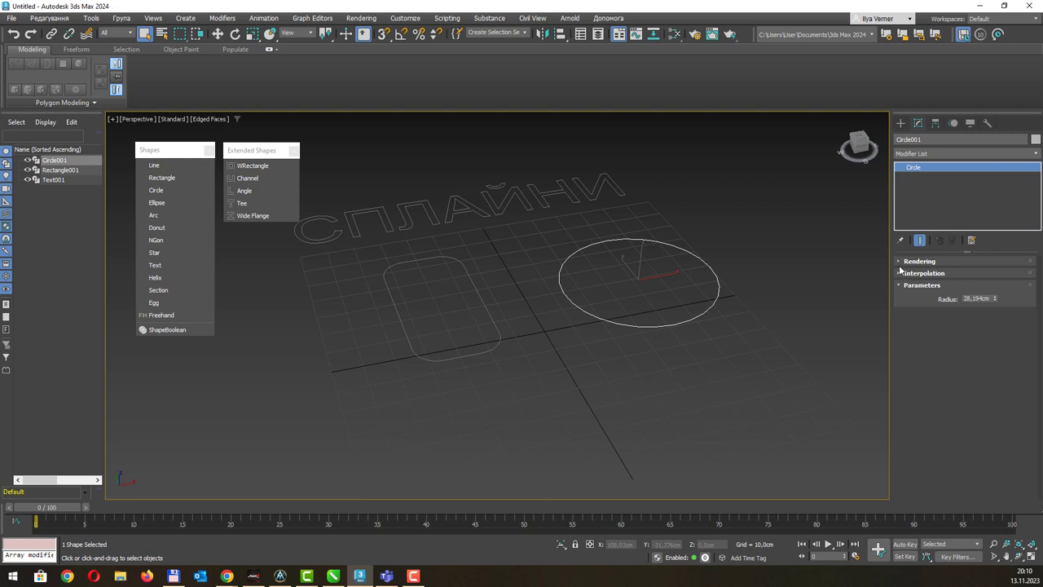
left_click(899, 261)
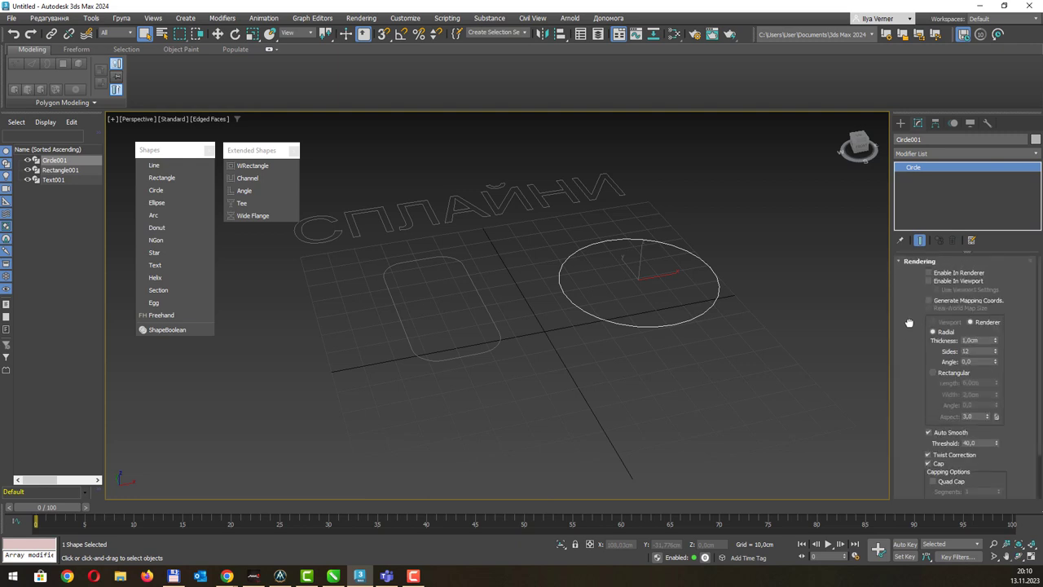
scroll(911, 362, "down", 3)
scroll(912, 346, "up", 1)
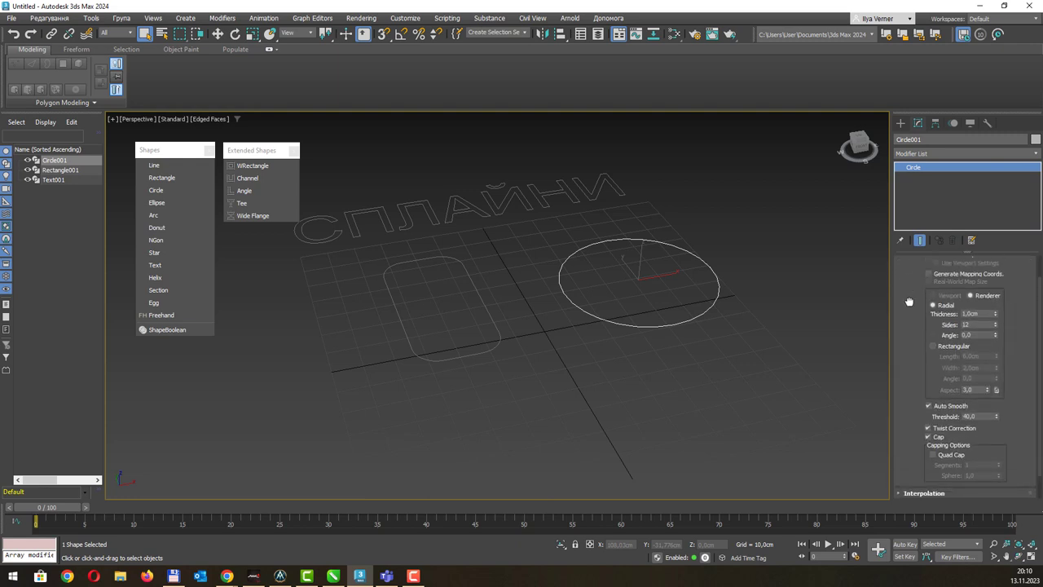
scroll(912, 336, "up", 2)
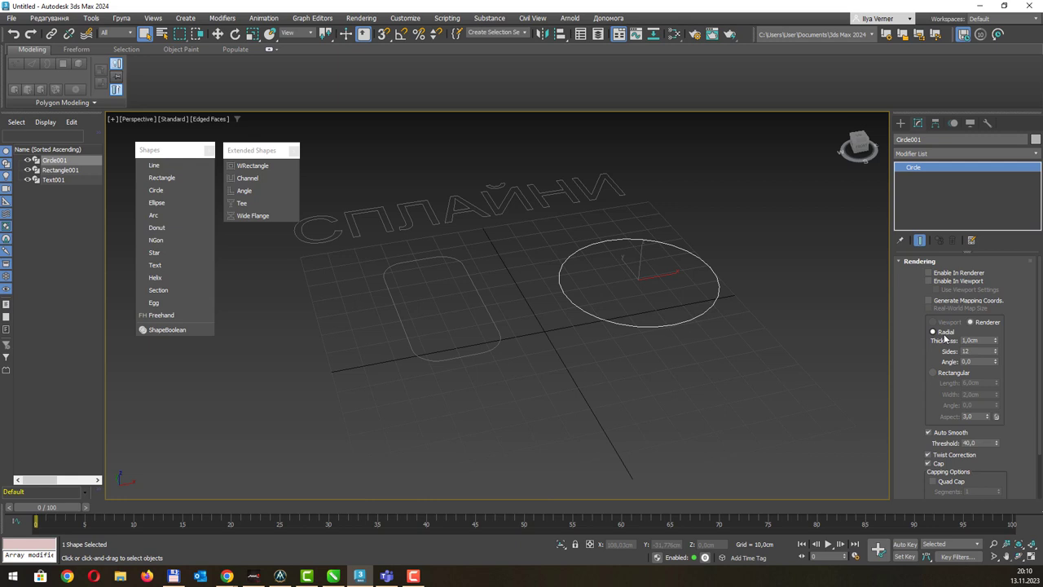
left_click(899, 262)
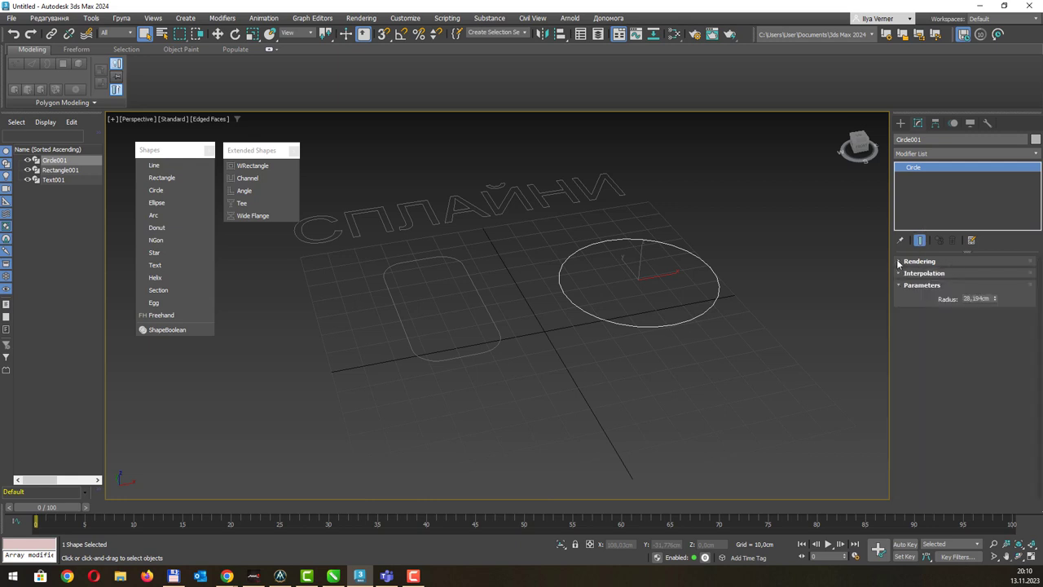
left_click(899, 261)
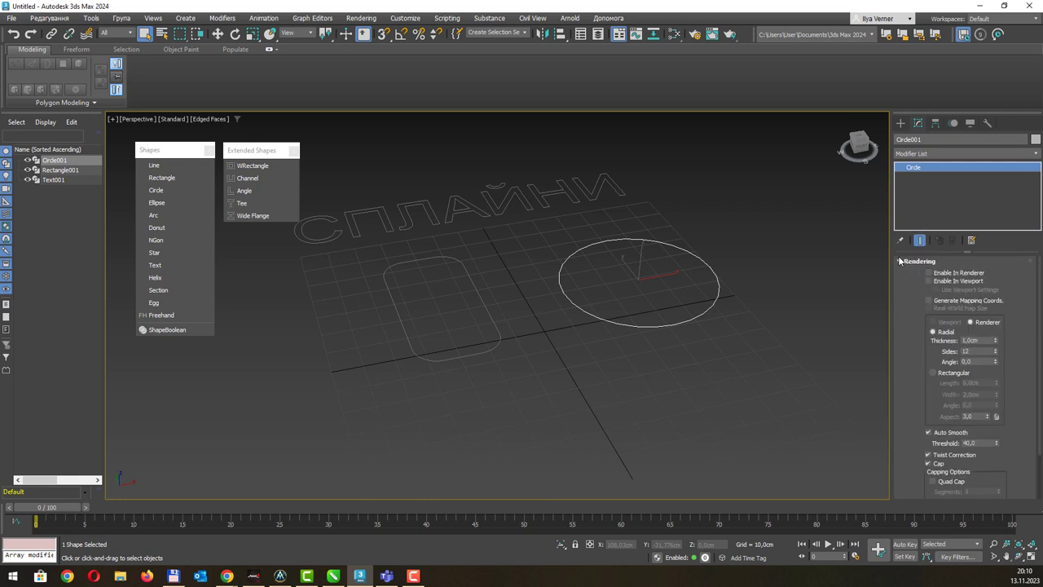
left_click(899, 261)
Draw a new ellipse spline to the right of the circle.
left_click(901, 124)
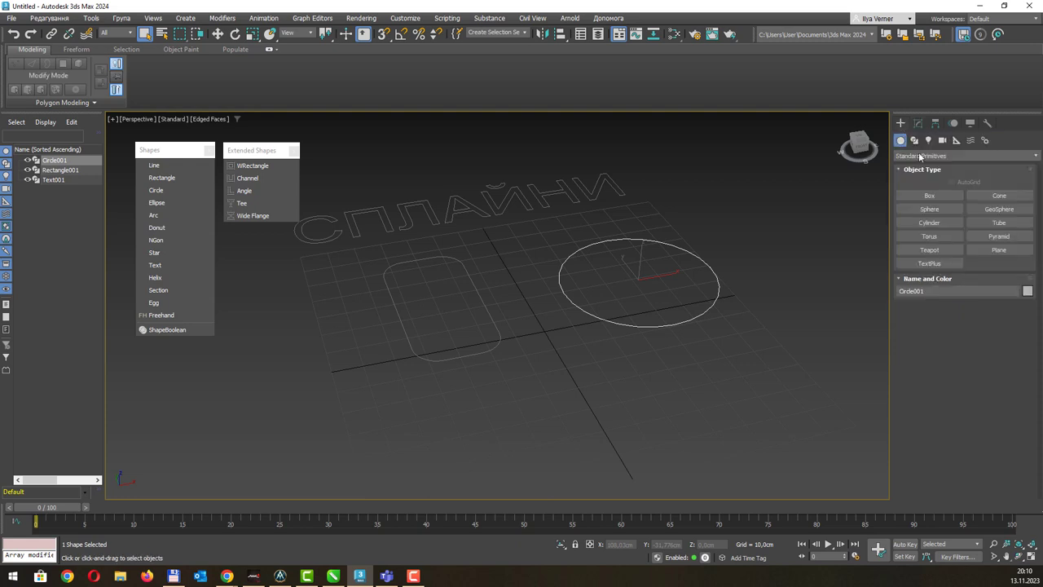
middle_click_drag(740, 234, 624, 249)
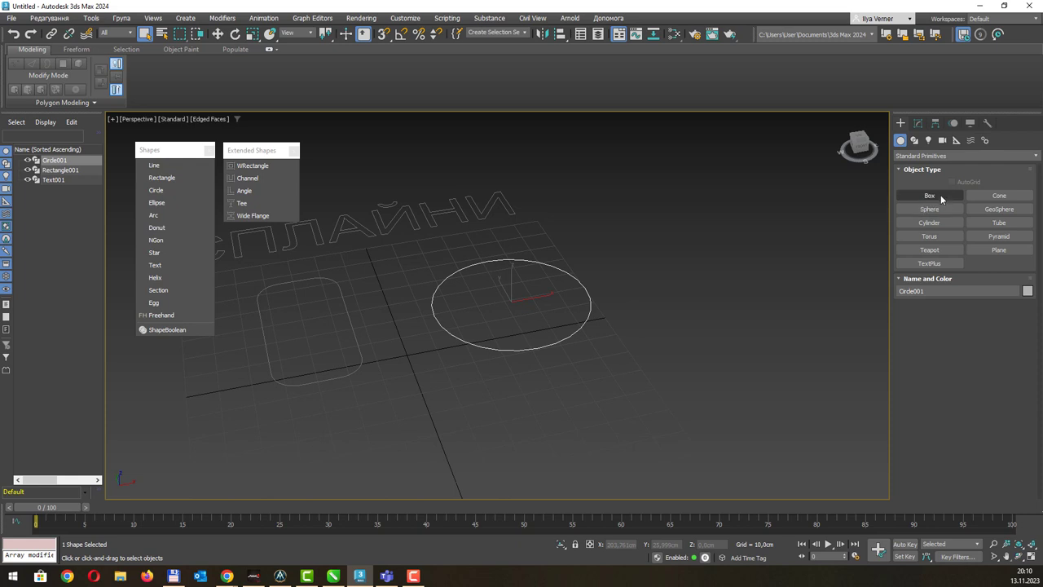
left_click(914, 140)
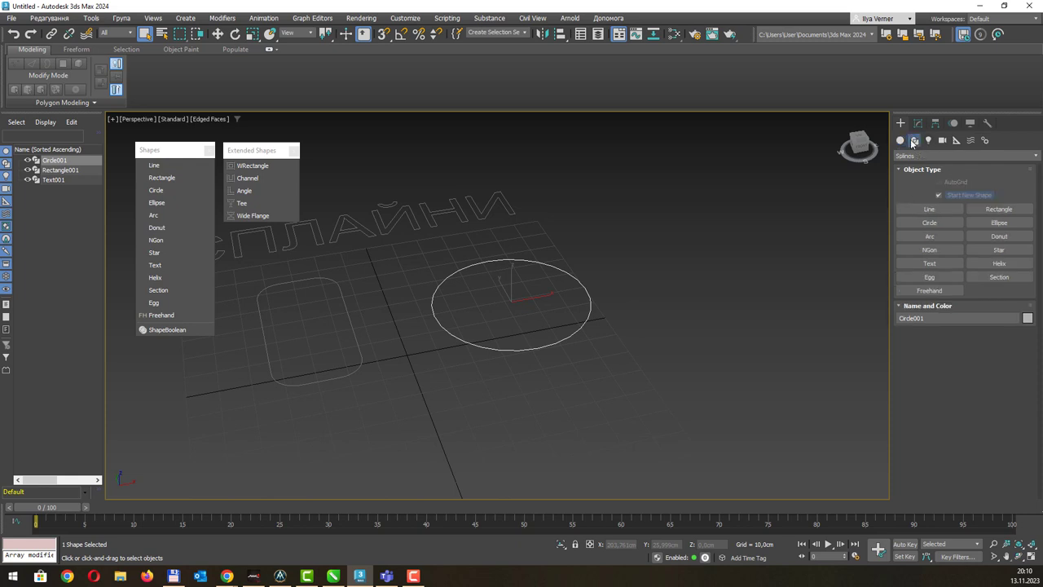
left_click(999, 223)
mouse_move(743, 282)
left_mouse_down()
mouse_move(759, 327)
mouse_move(737, 328)
left_mouse_up()
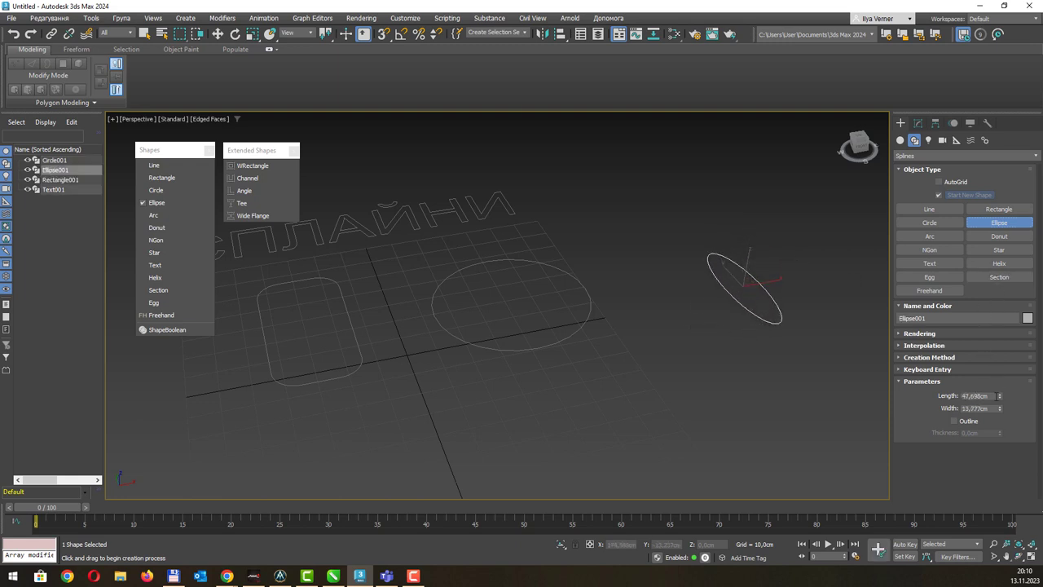
Size the ellipse to 69,162 × 22,318 cm and start an arc in front of the circle.
mouse_move(1001, 399)
left_mouse_down()
mouse_move(996, 408)
mouse_move(26, 302)
left_mouse_up()
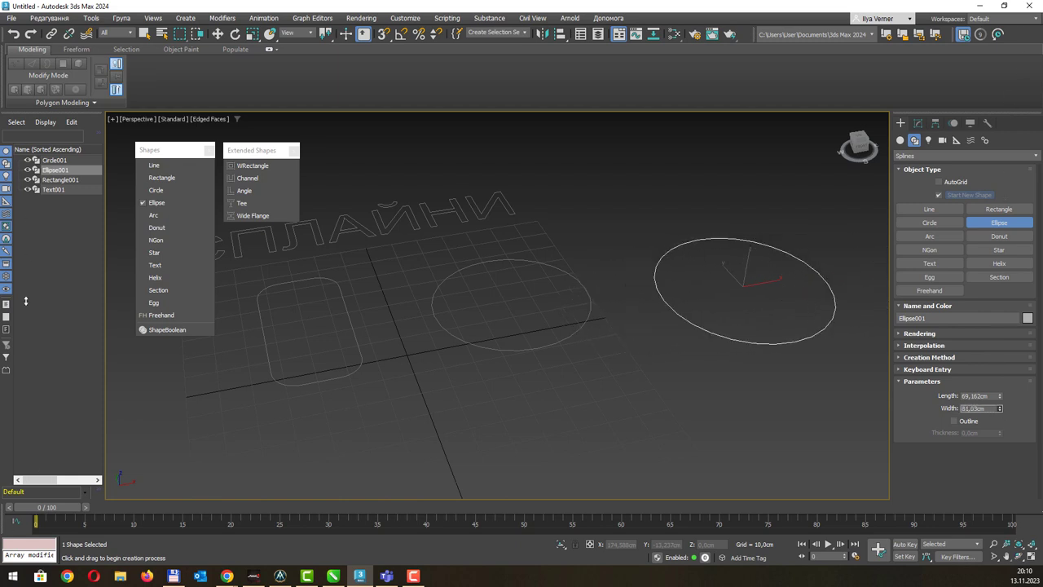
left_click_drag(25, 302, 65, 367)
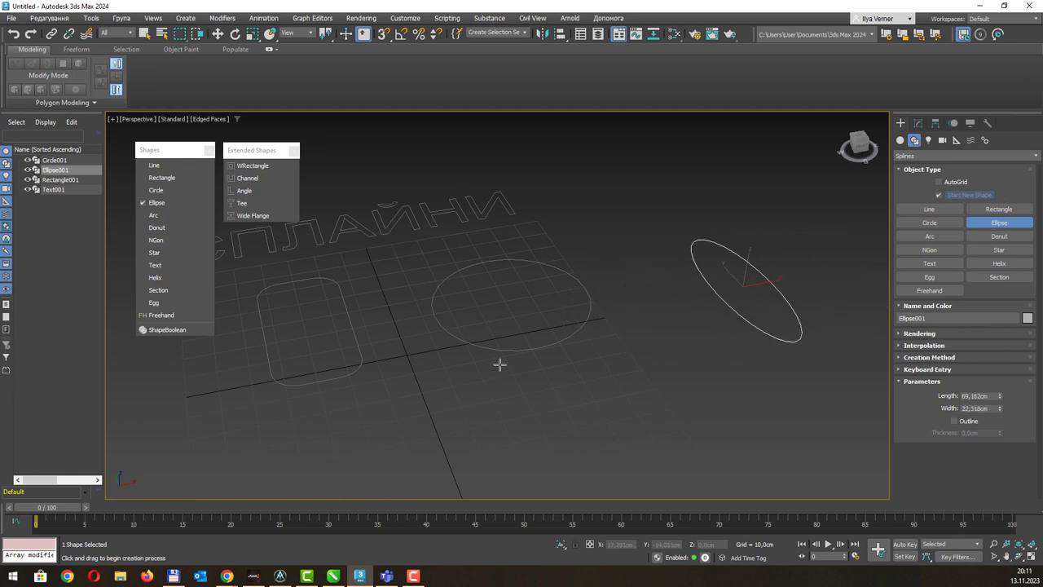
left_click(930, 236)
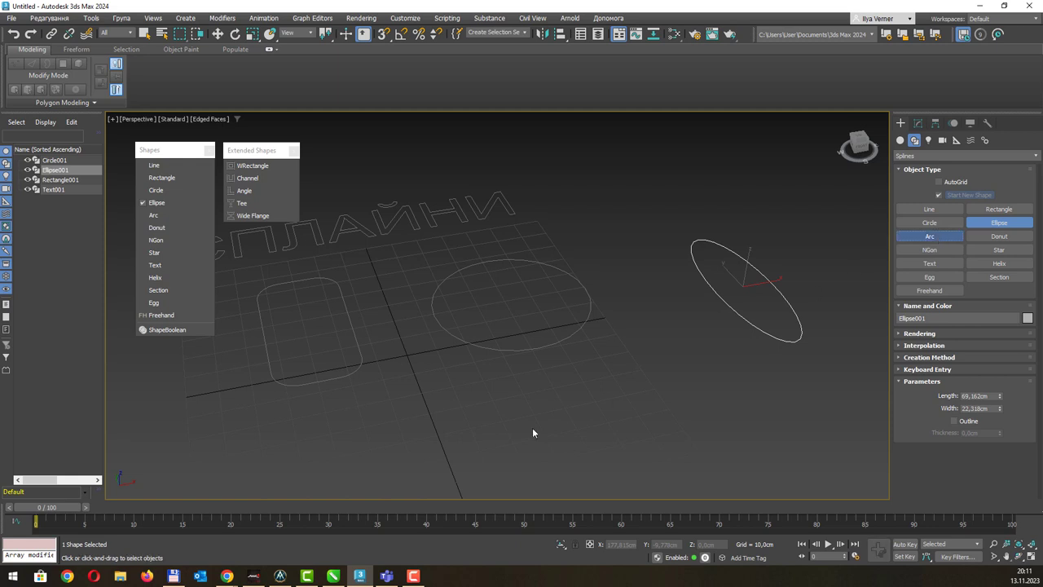
mouse_move(488, 440)
left_mouse_down()
mouse_move(550, 419)
mouse_move(740, 387)
left_mouse_up()
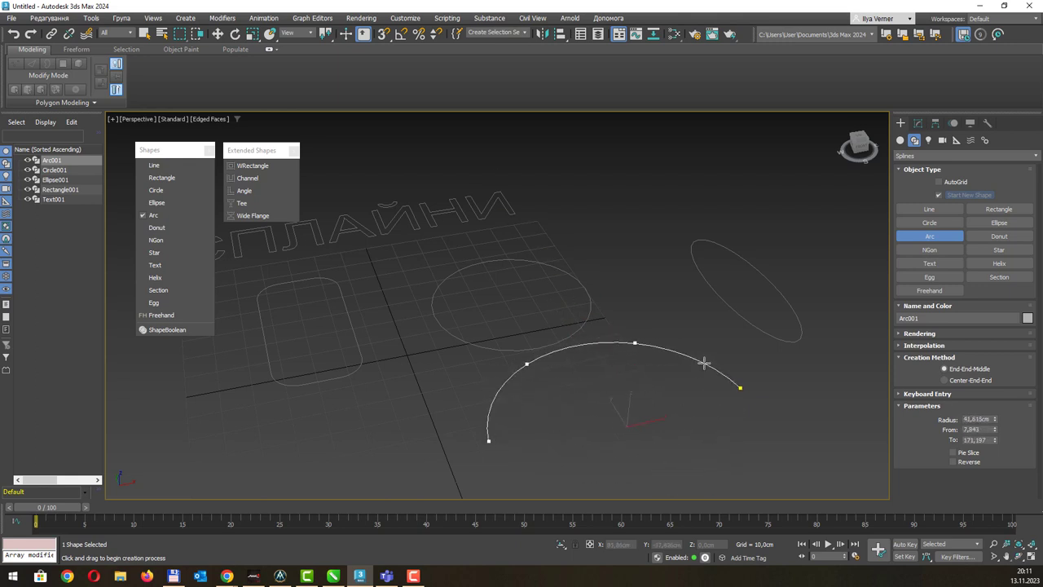
Finish drawing the arc and shrink its radius to 37,87cm.
left_click(705, 362)
left_click_drag(998, 430, 997, 427)
right_click(996, 435)
mouse_move(995, 420)
left_mouse_down()
mouse_move(1007, 378)
mouse_move(1009, 437)
left_mouse_up()
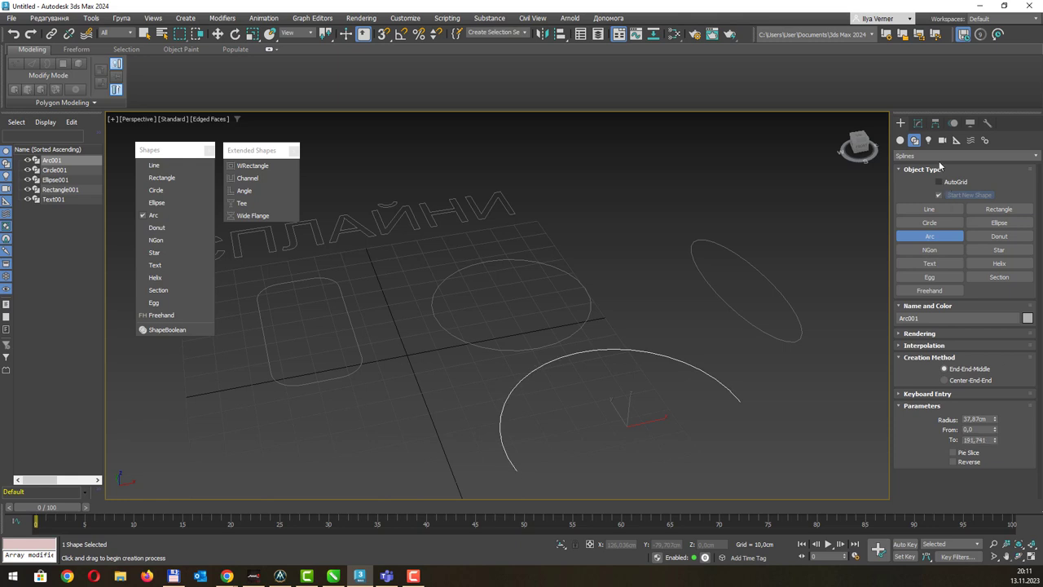
Set the arc's From angle to 1,65 degrees in its parameters.
left_click(917, 123)
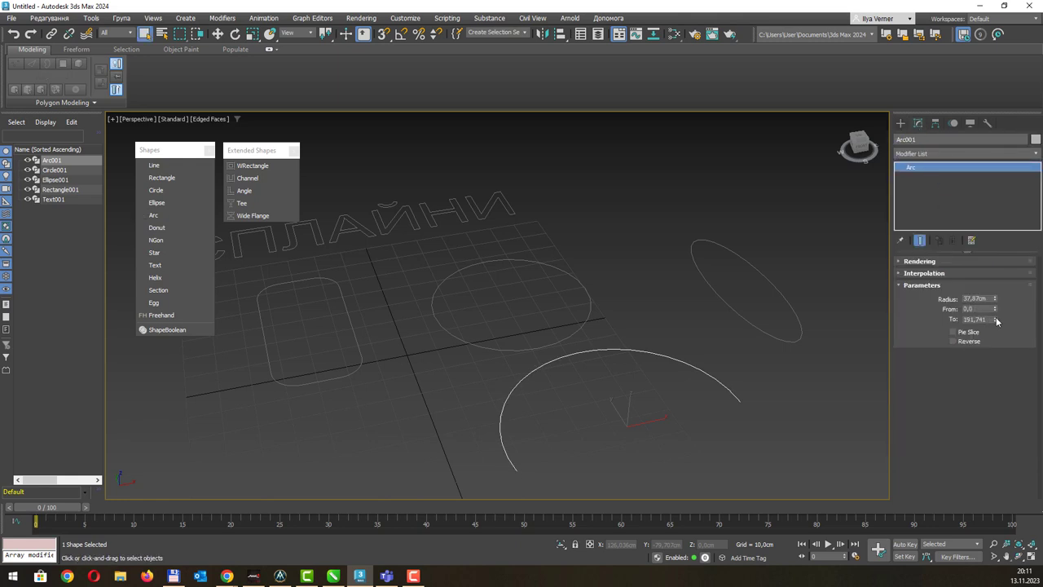
mouse_move(992, 322)
left_mouse_down()
mouse_move(1000, 276)
mouse_move(997, 317)
left_mouse_up()
left_click_drag(994, 309, 972, 136)
left_click_drag(978, 195, 978, 213)
Close the arc as a Pie Slice with its To angle at 157,553.
left_click(953, 332)
left_click(953, 332)
left_click(953, 340)
left_click(963, 334)
mouse_move(995, 319)
left_mouse_down()
mouse_move(991, 278)
mouse_move(983, 319)
left_mouse_up()
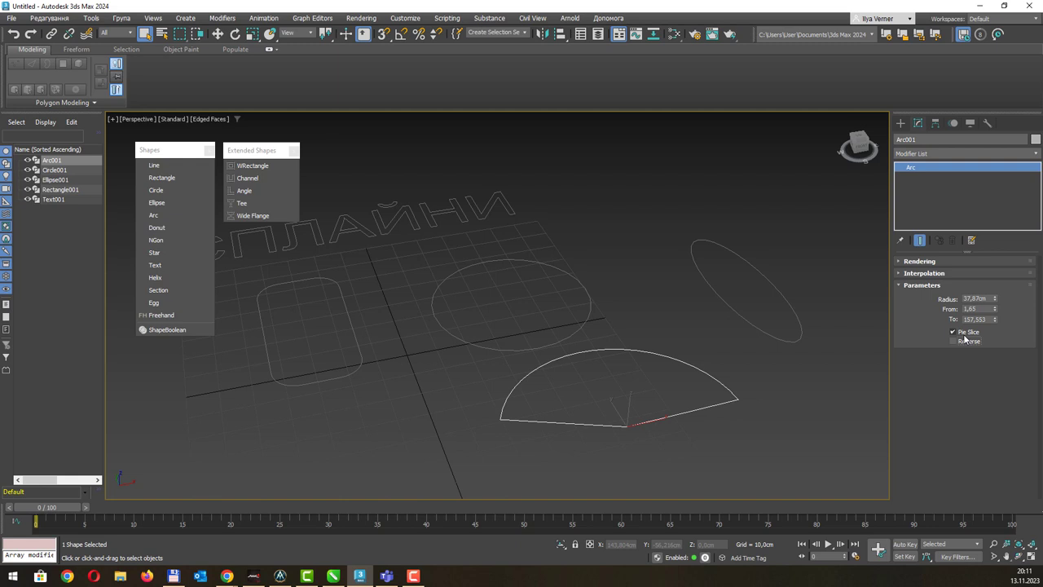
left_click(900, 123)
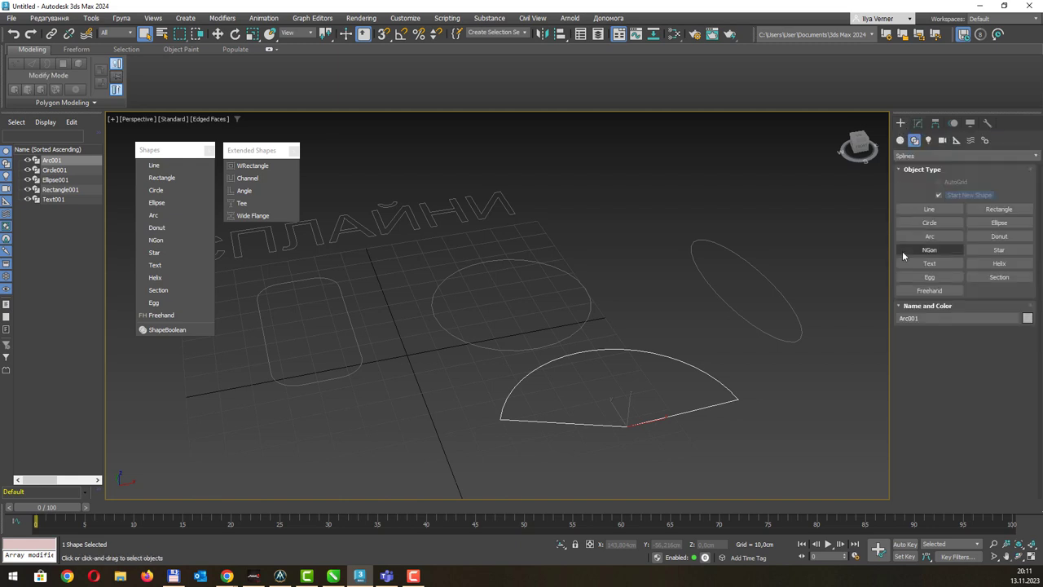
Draw a donut with radii 25,127 and 13,916cm near the grid front.
left_click(986, 235)
middle_click_drag(678, 312, 735, 263)
left_click_drag(420, 377, 475, 419)
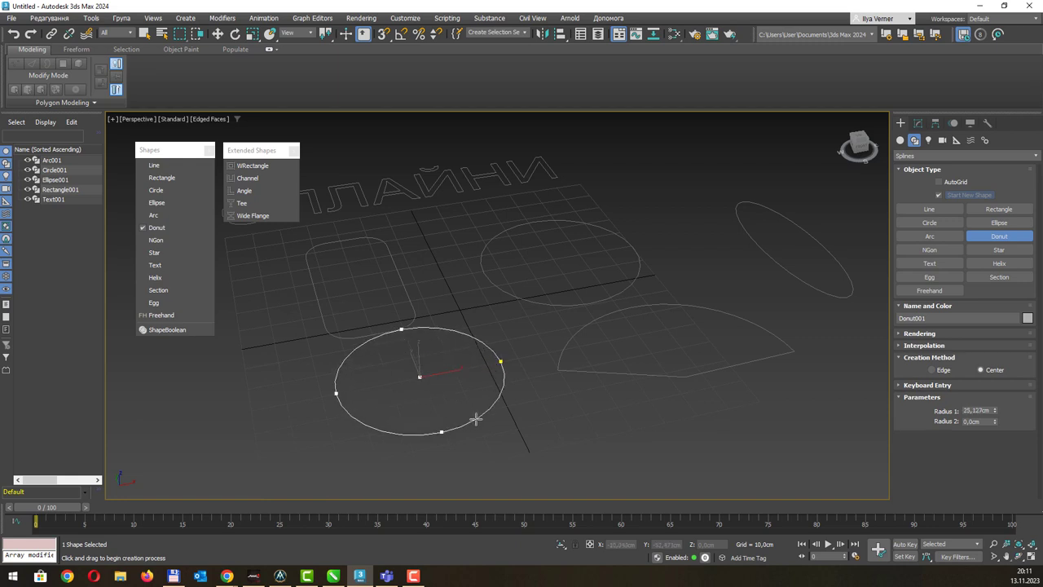
left_click(458, 396)
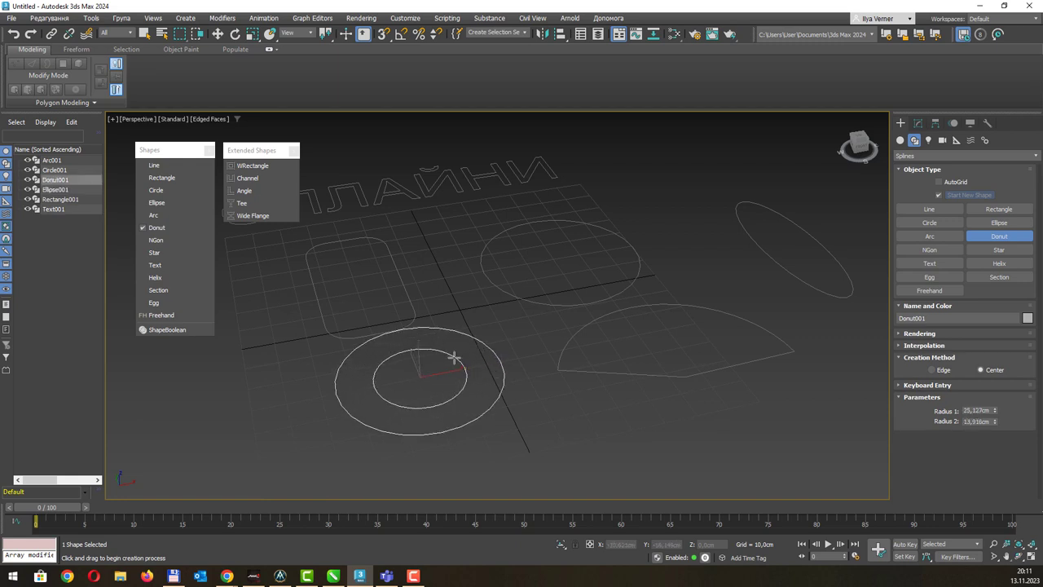
left_click(917, 122)
Draw a six-sided NGon at the front of the scene.
left_click(901, 124)
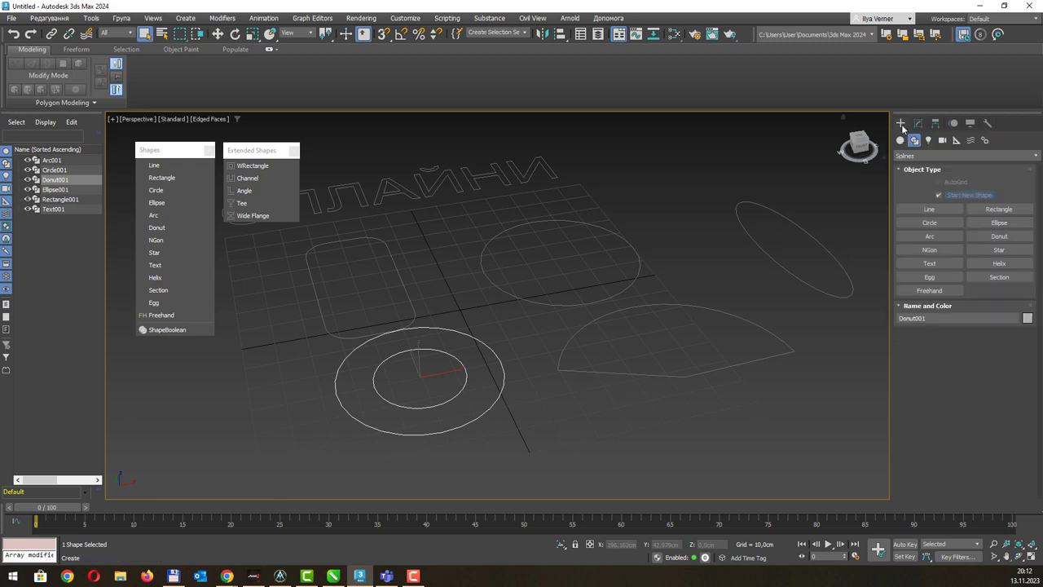
mouse_move(671, 337)
middle_mouse_down()
mouse_move(673, 315)
mouse_move(721, 300)
middle_mouse_up()
left_click(937, 249)
left_click_drag(576, 418, 672, 444)
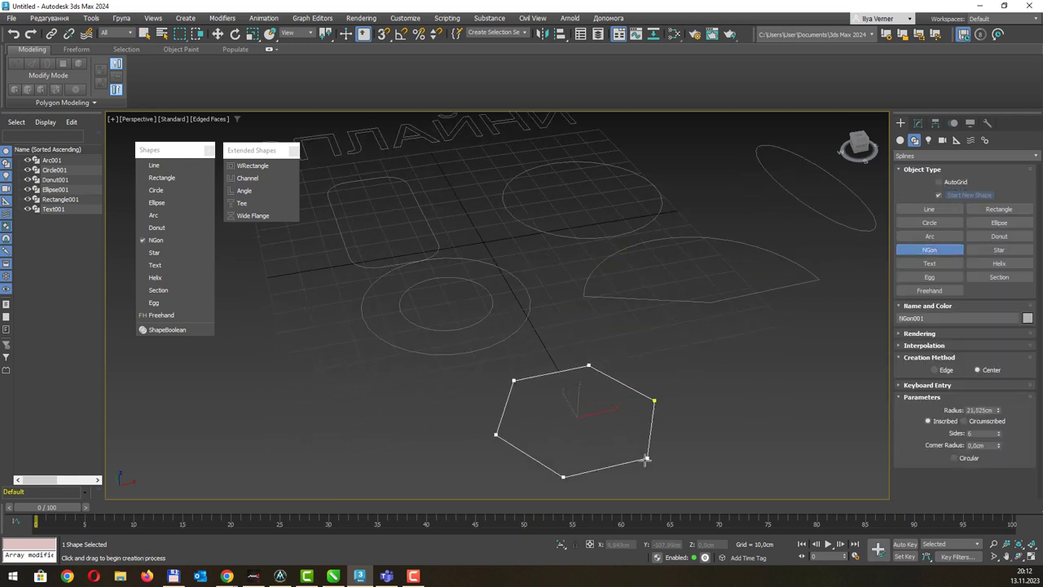
Enlarge the polygon to a 29,429cm radius and settle on five sides.
left_click(919, 123)
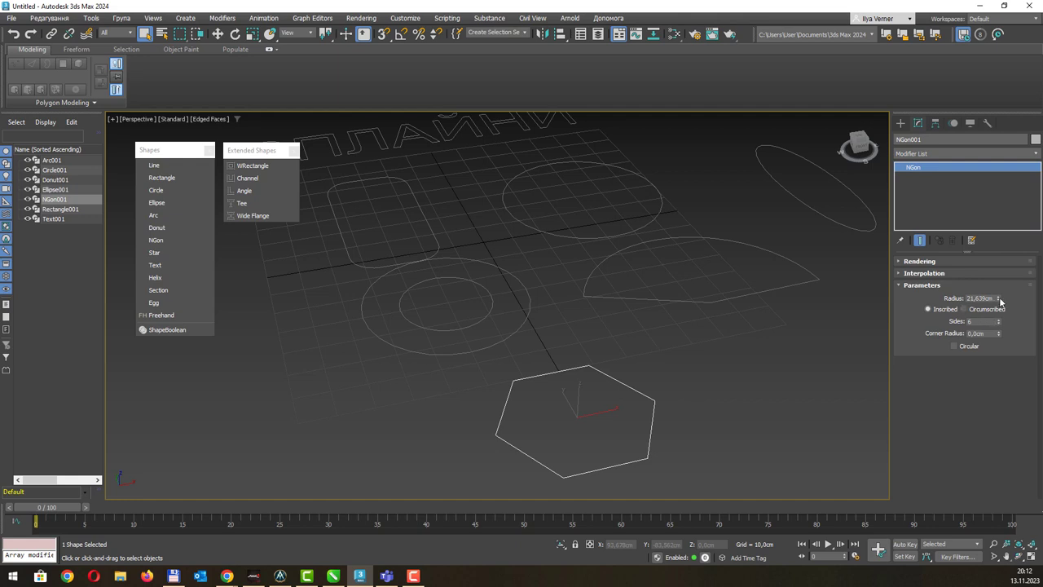
left_click_drag(1000, 301, 999, 279)
middle_click_drag(657, 372, 636, 350)
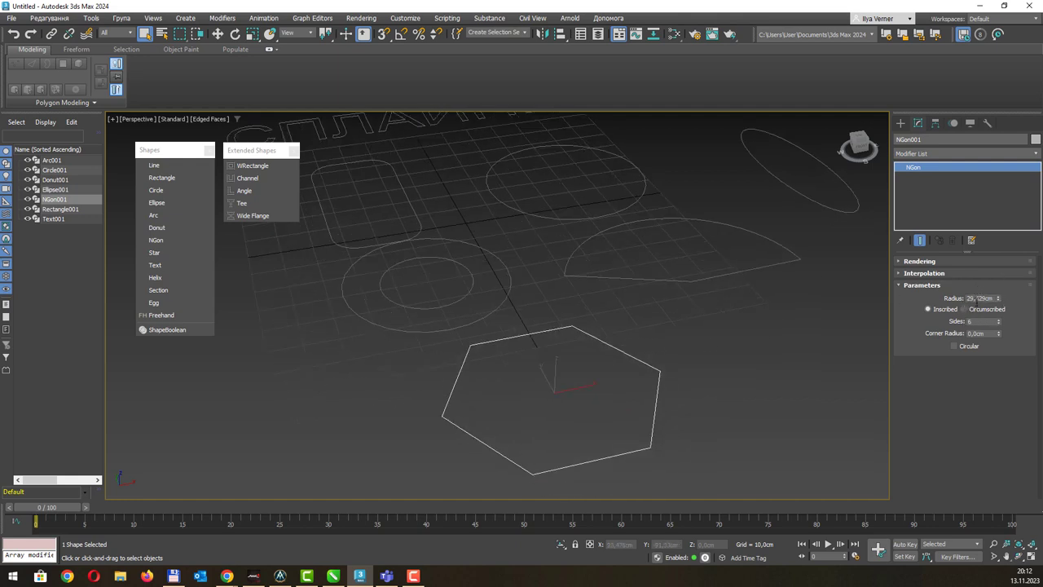
left_click(999, 324)
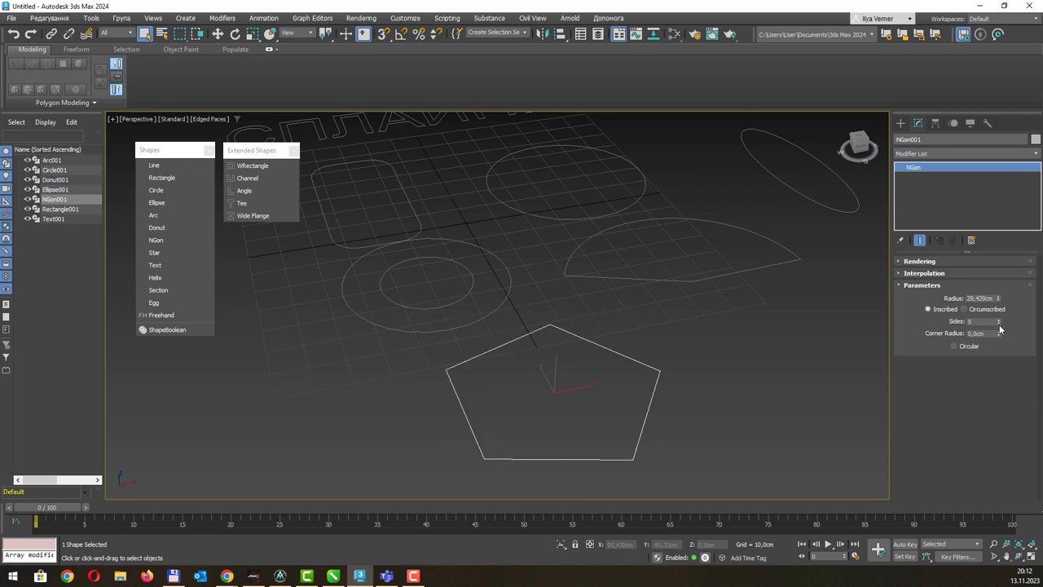
left_click(999, 320)
left_click(999, 320)
left_click(999, 320)
left_click(999, 320)
left_click(999, 320)
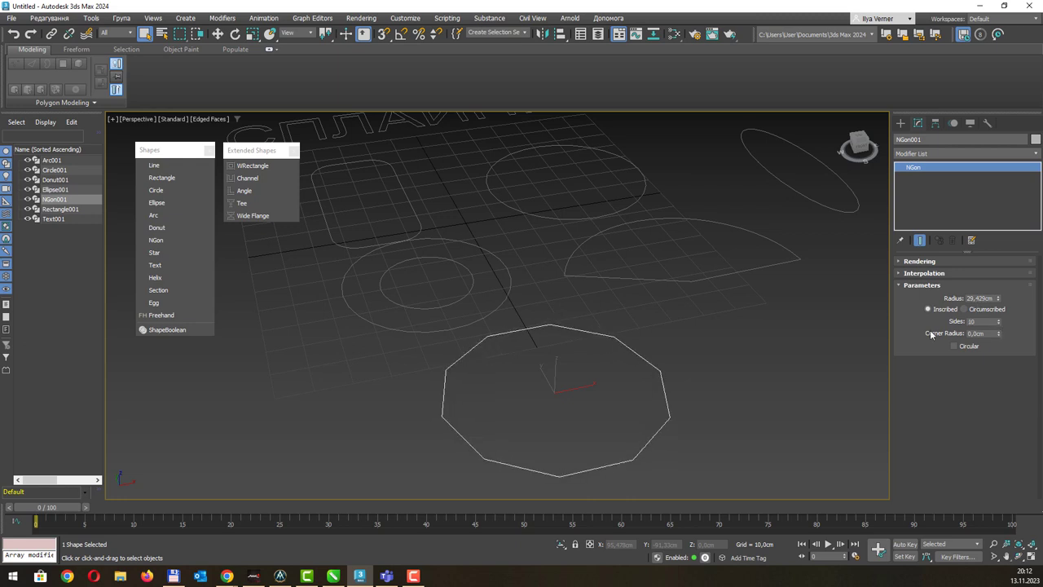
left_click_drag(999, 326, 1001, 330)
left_click(999, 321)
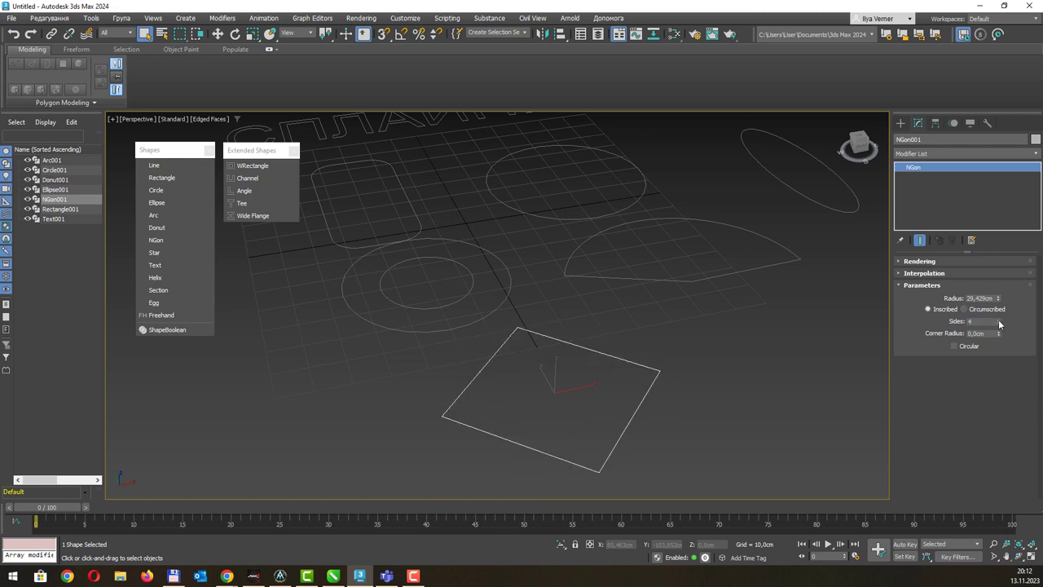
left_click(999, 321)
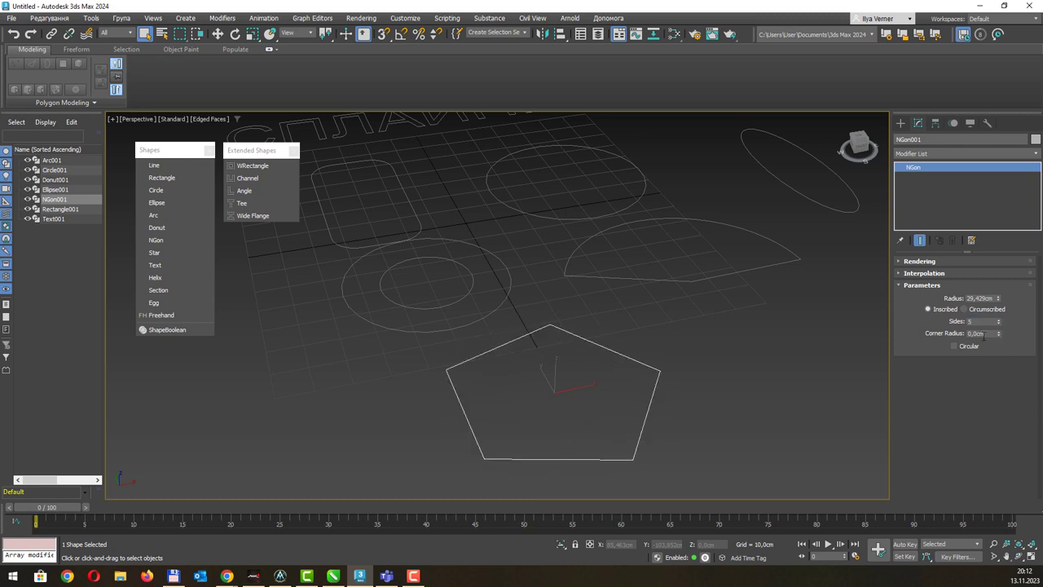
Round the pentagon's corners to 8,95cm, leaving Circular turned off.
left_click_drag(998, 334, 1001, 309)
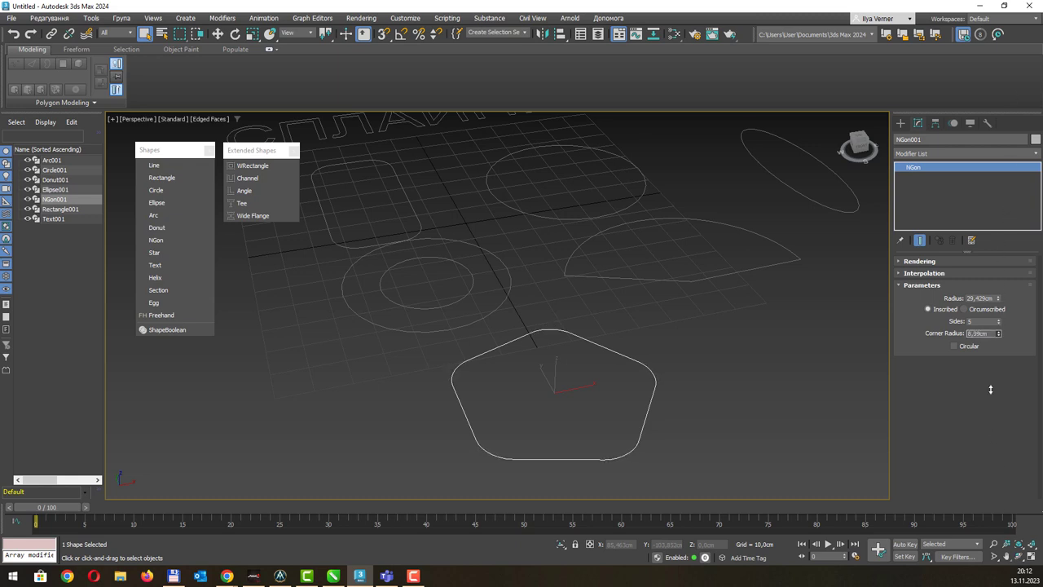
left_click_drag(1006, 218, 989, 389)
left_click(955, 346)
left_click(963, 347)
left_click(962, 346)
left_click(962, 346)
Compare Circumscribed and Inscribed sizing, leaving the pentagon inscribed.
left_click(964, 308)
left_click(930, 308)
left_click(963, 309)
left_click(930, 309)
left_click(965, 309)
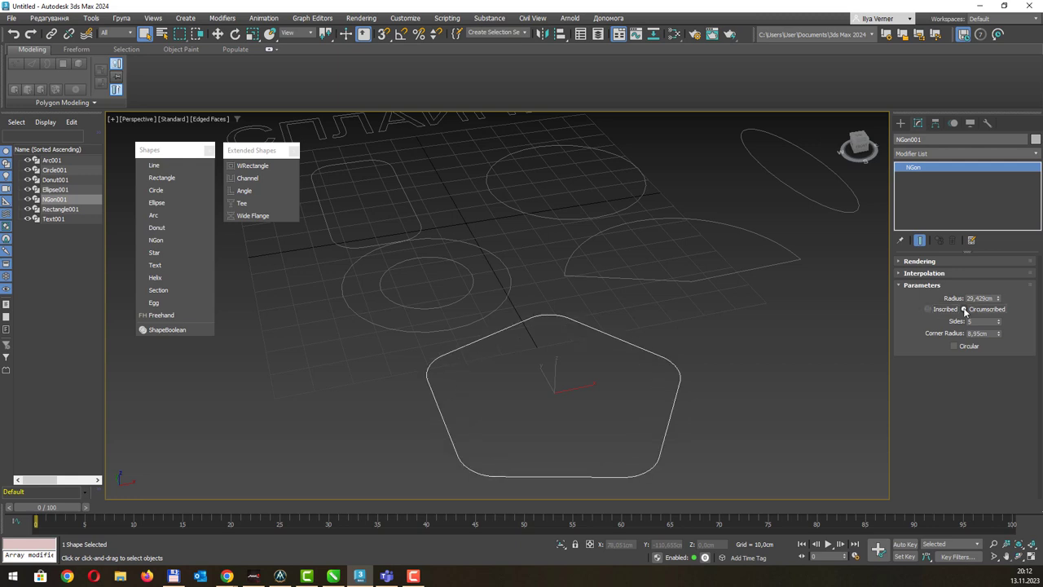
left_click(928, 310)
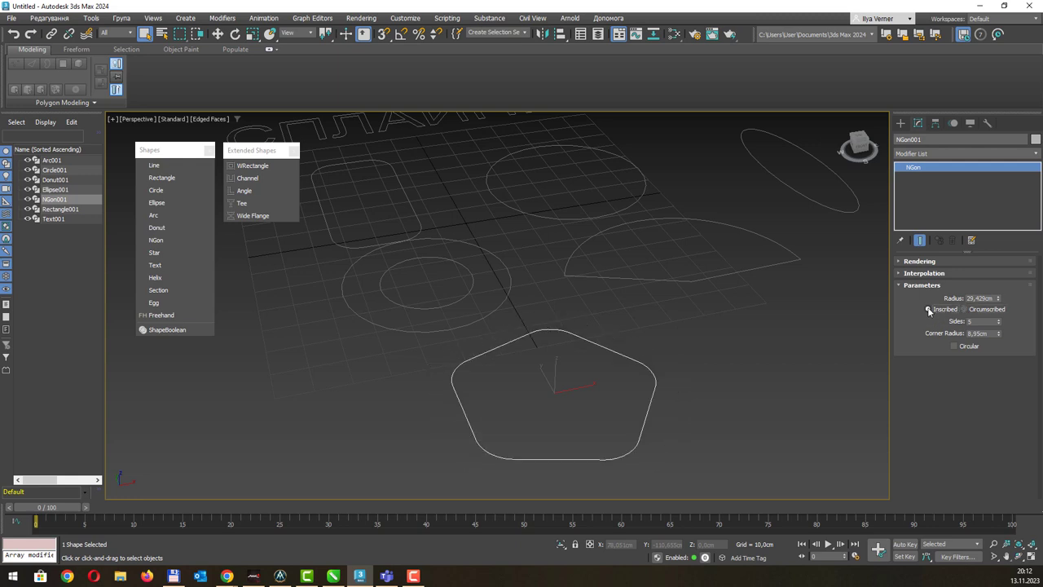
middle_click_drag(693, 337, 627, 332)
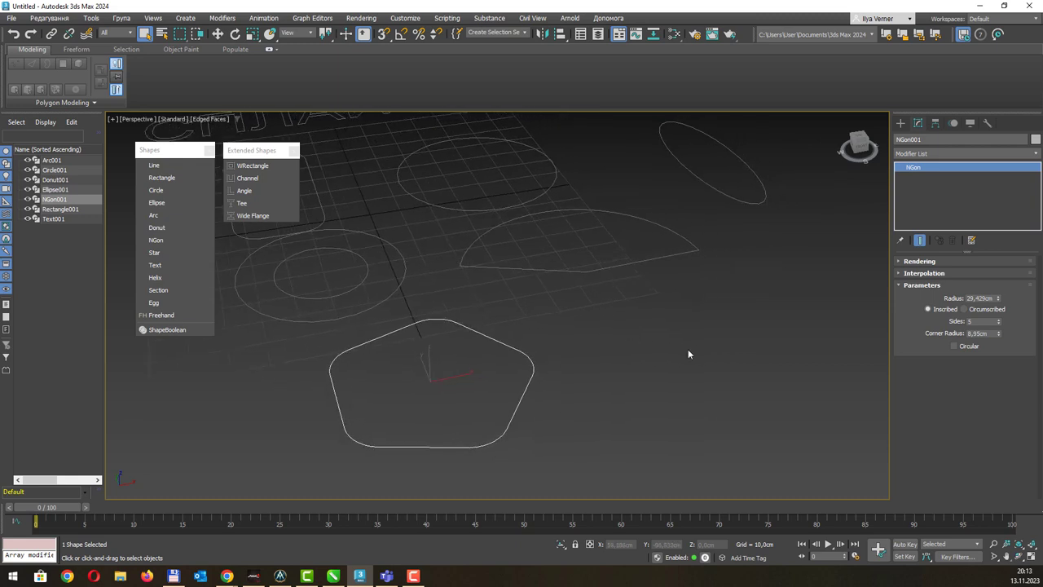
Draw a star to the right of the pentagon.
left_click(900, 124)
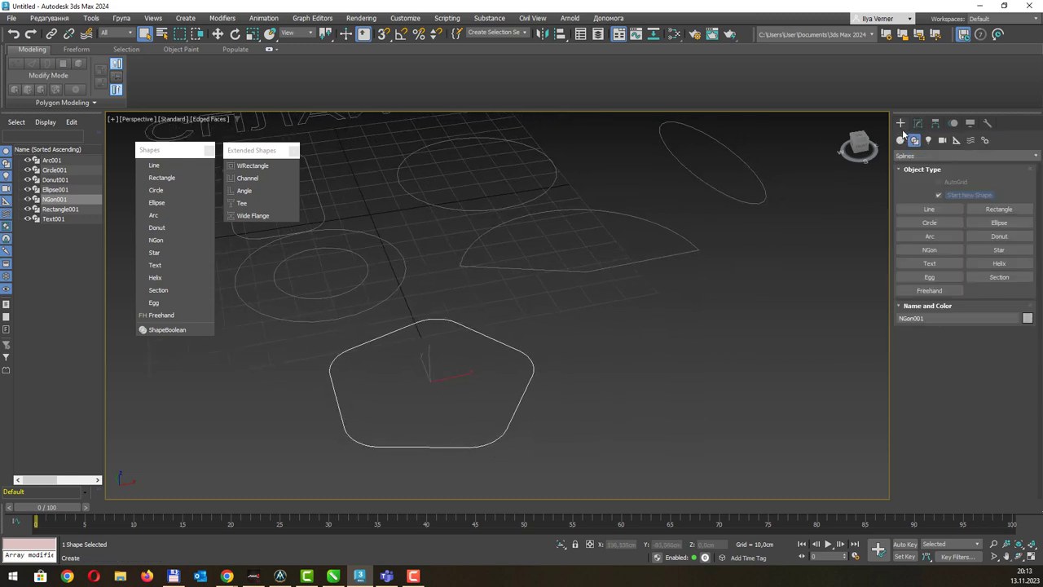
left_click(995, 249)
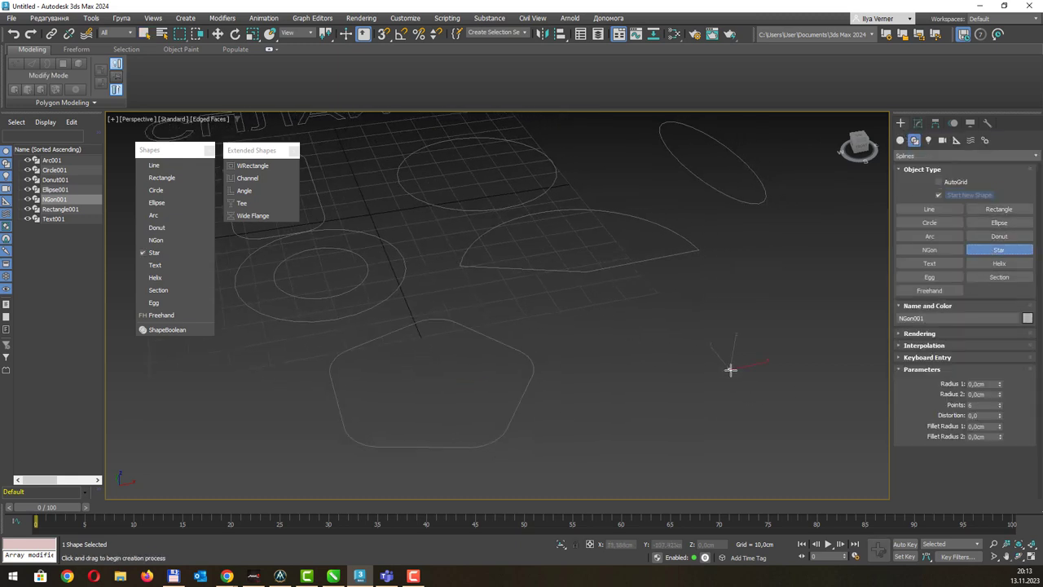
left_click_drag(731, 369, 796, 428)
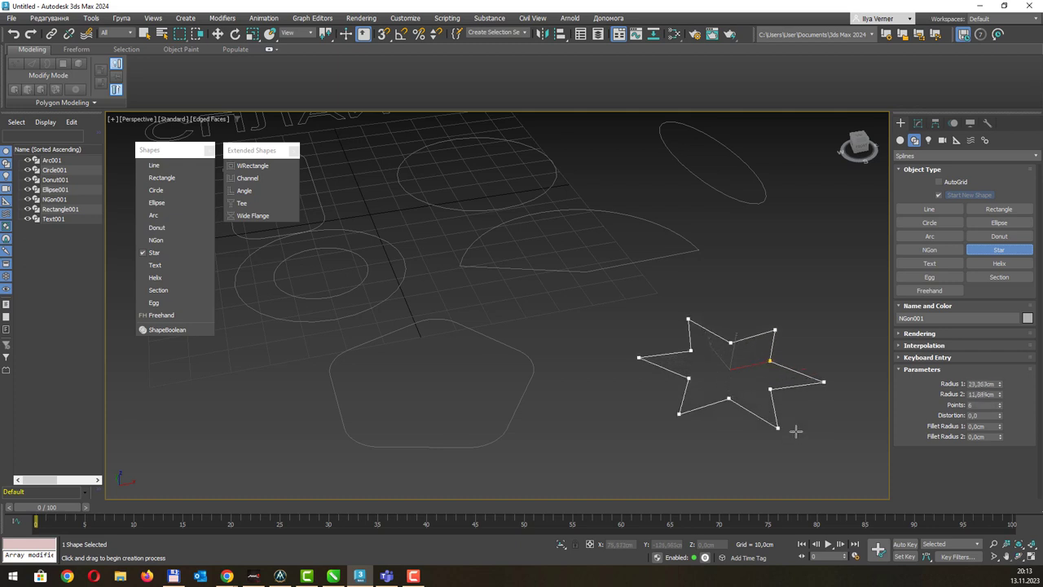
left_click(754, 387)
Give the star Radius 1 39,461cm, Radius 2 6,204cm and 7 points.
left_click(919, 123)
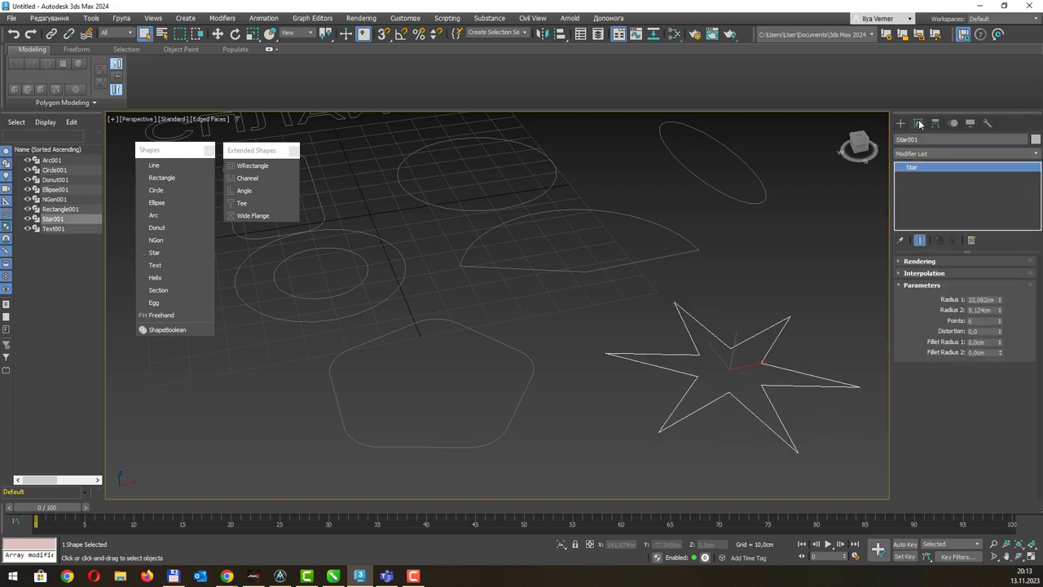
left_click_drag(999, 300, 999, 285)
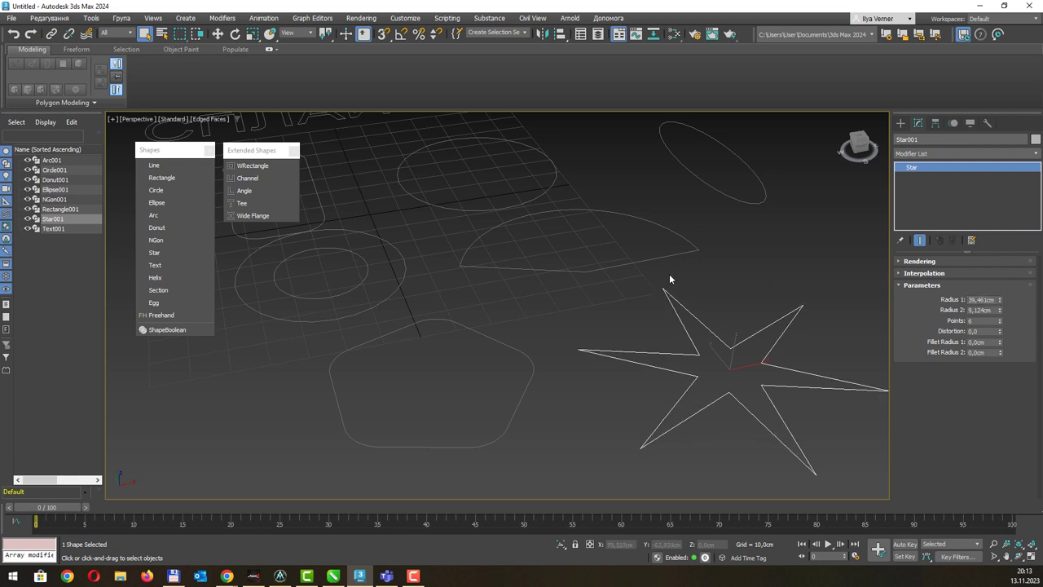
left_click_drag(1001, 310, 1003, 325)
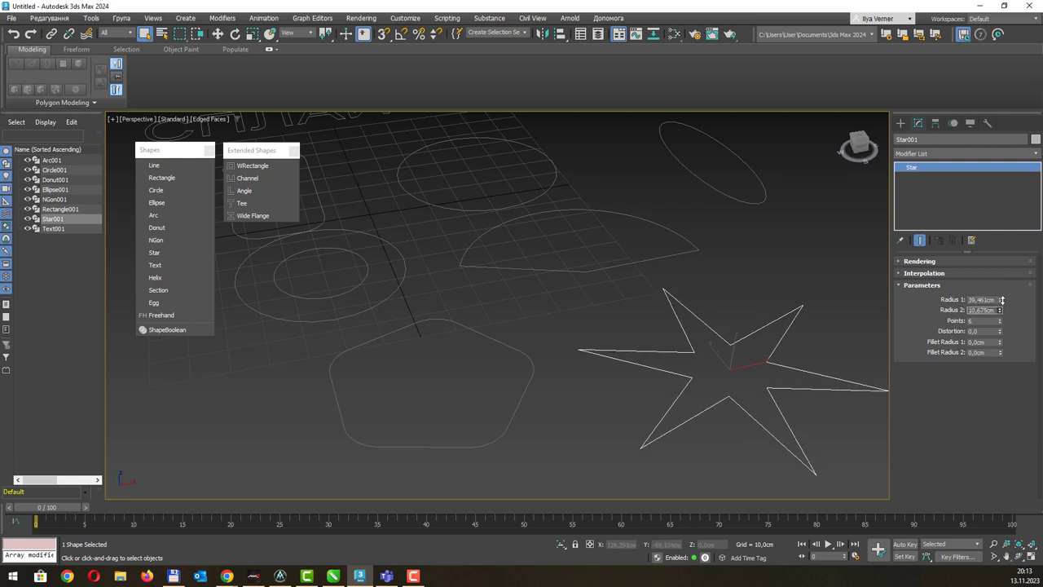
left_click(999, 320)
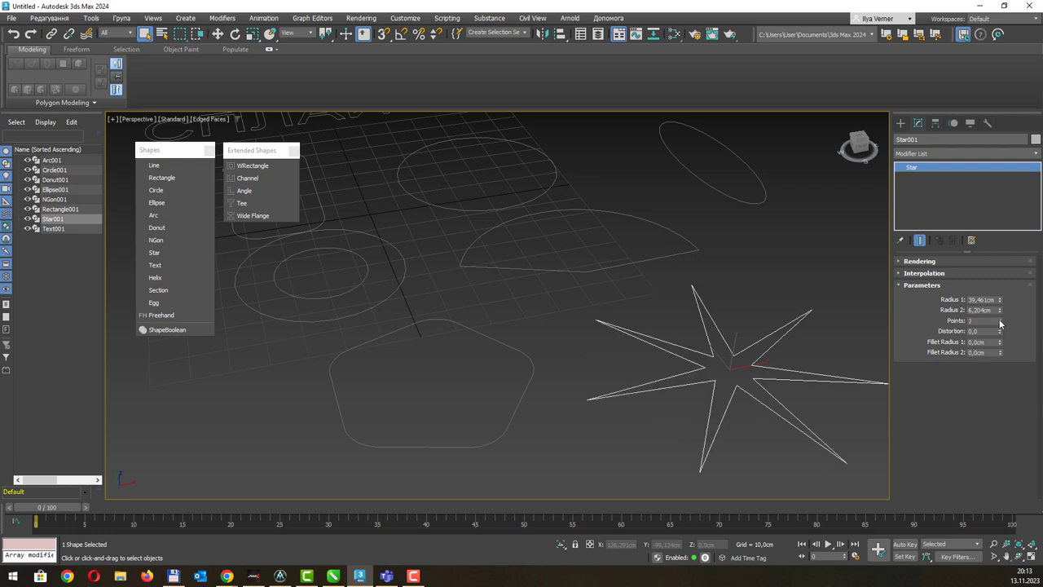
middle_click_drag(775, 323, 689, 309)
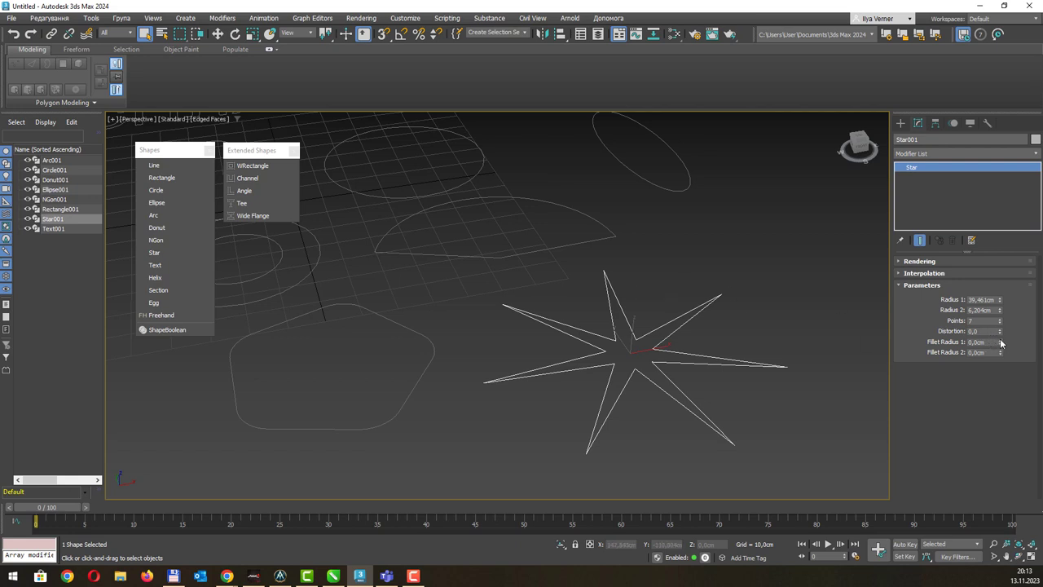
Set star fillet radii to 13,0 and 5,79cm and distortion to -18,609.
left_click_drag(1001, 343, 1001, 310)
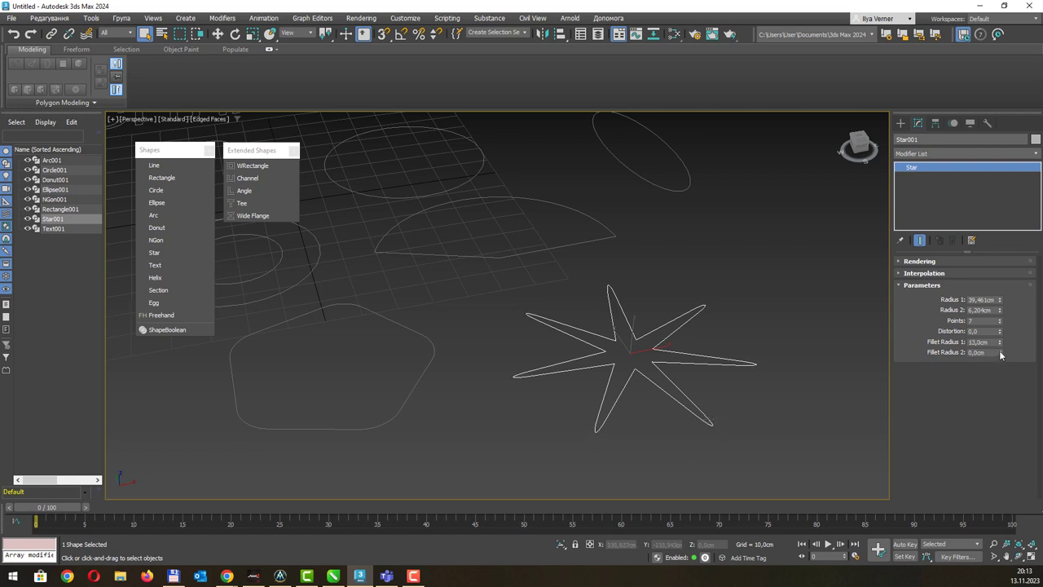
left_click_drag(1000, 352, 1001, 334)
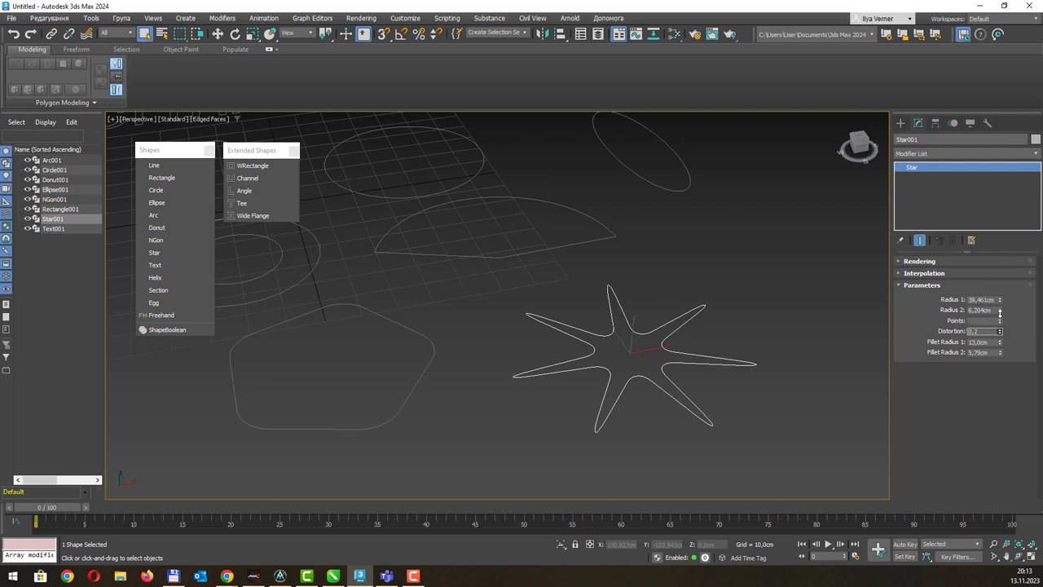
left_click_drag(999, 312, 1038, 229)
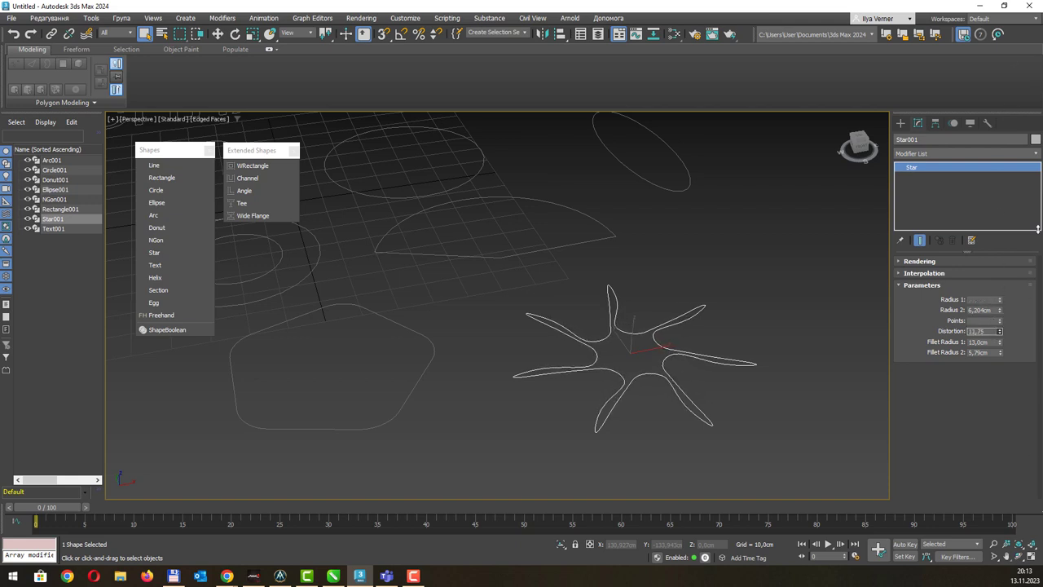
left_click_drag(1038, 229, 72, 277)
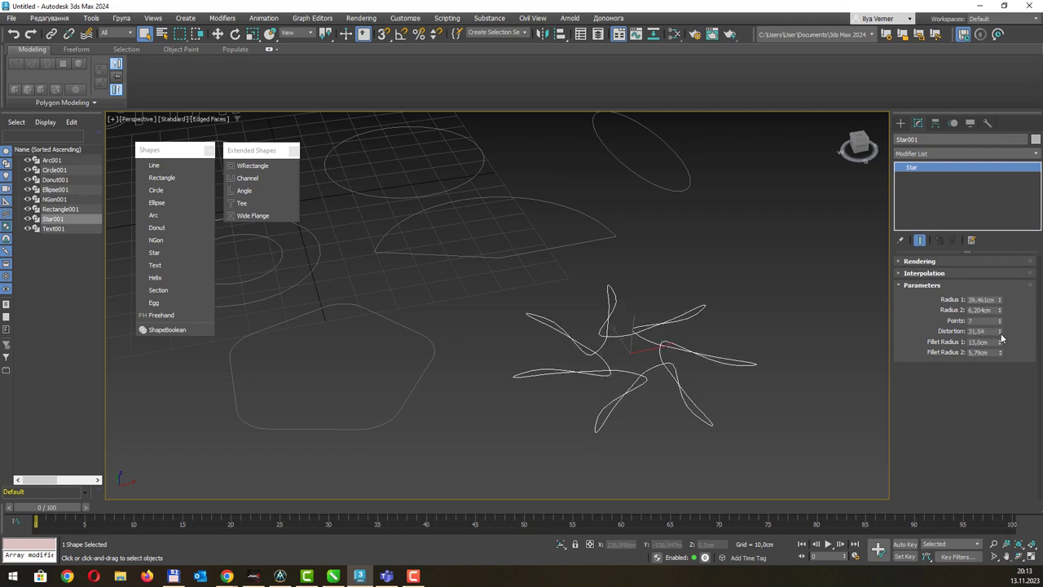
mouse_move(1001, 331)
left_mouse_down()
mouse_move(989, 428)
mouse_move(972, 401)
mouse_move(972, 420)
left_mouse_up()
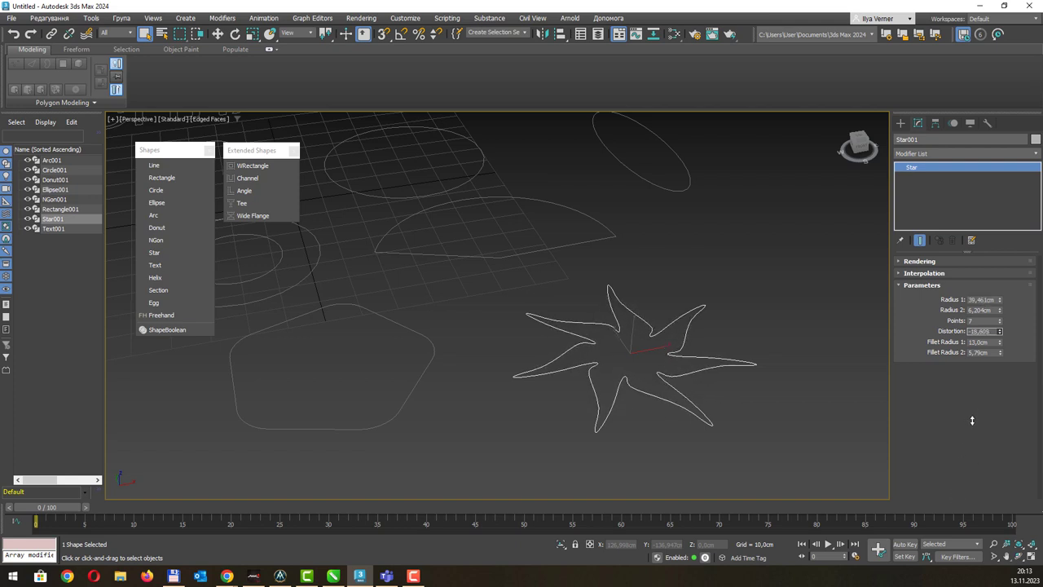
mouse_move(700, 328)
middle_mouse_down()
mouse_move(704, 307)
mouse_move(674, 257)
middle_mouse_up()
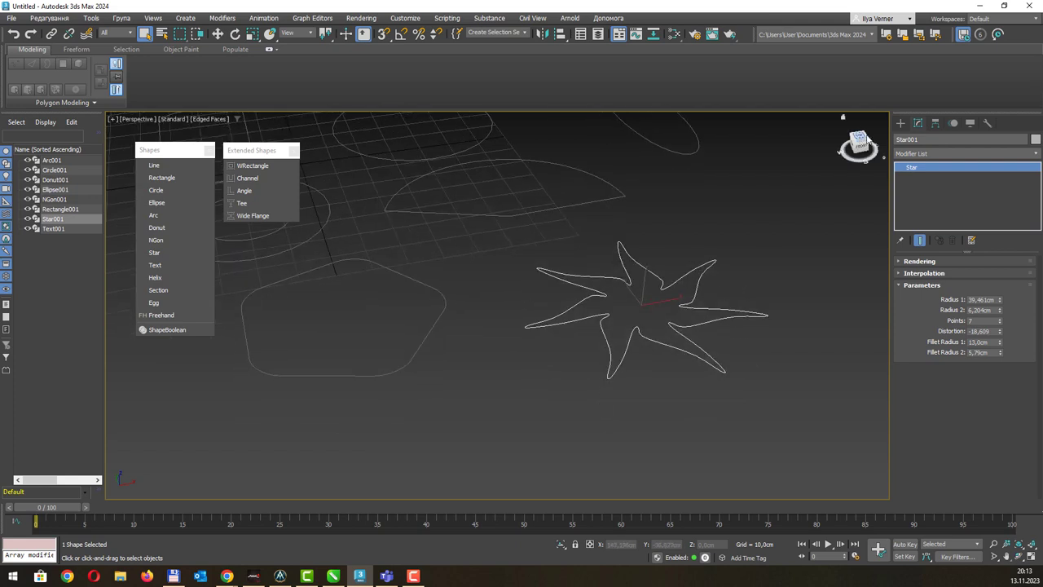
left_click(900, 123)
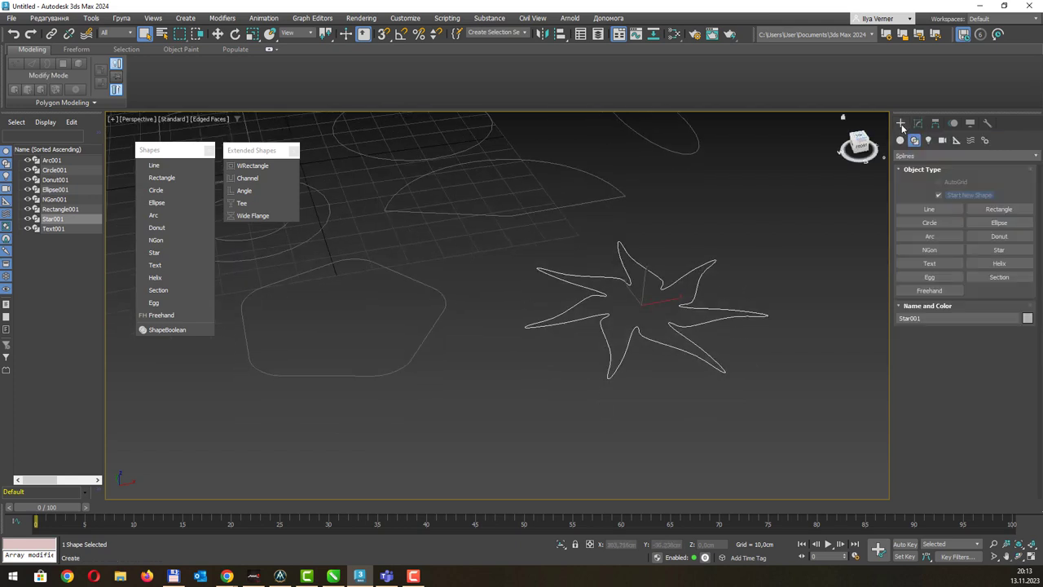
Try the Text shape, cancel it, then drag out an egg left of the grid.
left_click(941, 264)
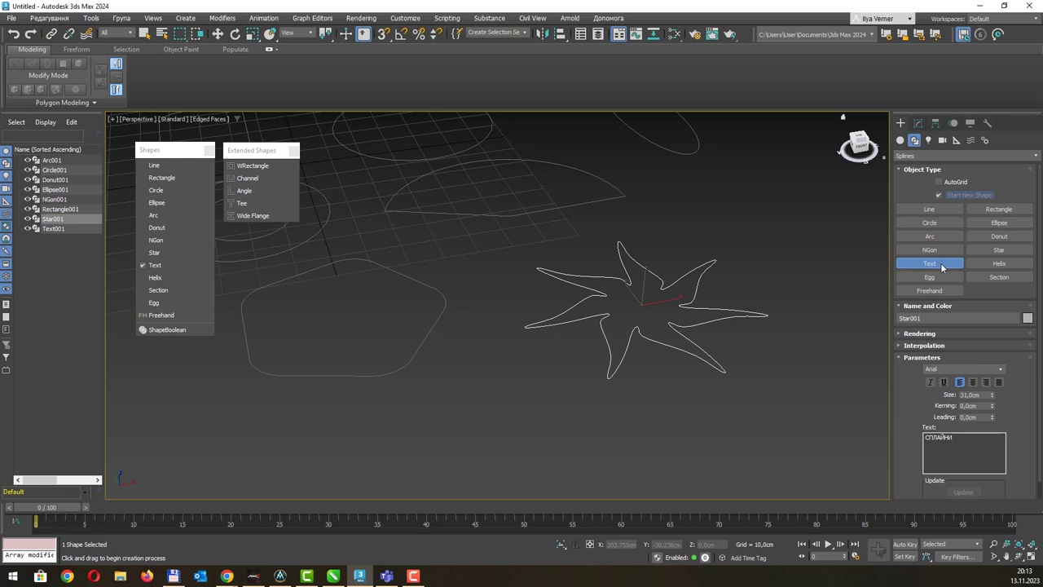
scroll(556, 307, "down", 5)
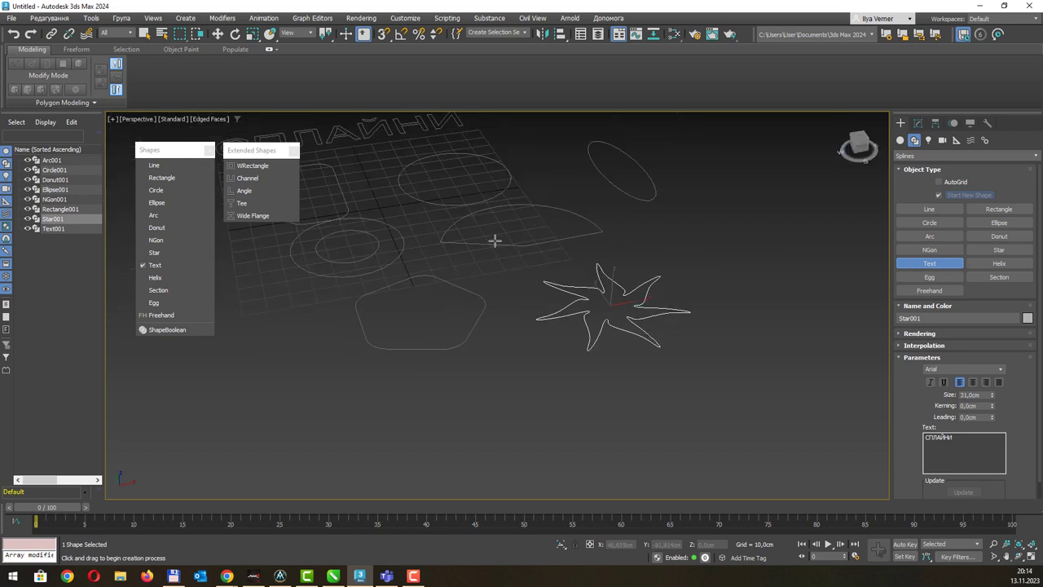
scroll(458, 190, "up", 2)
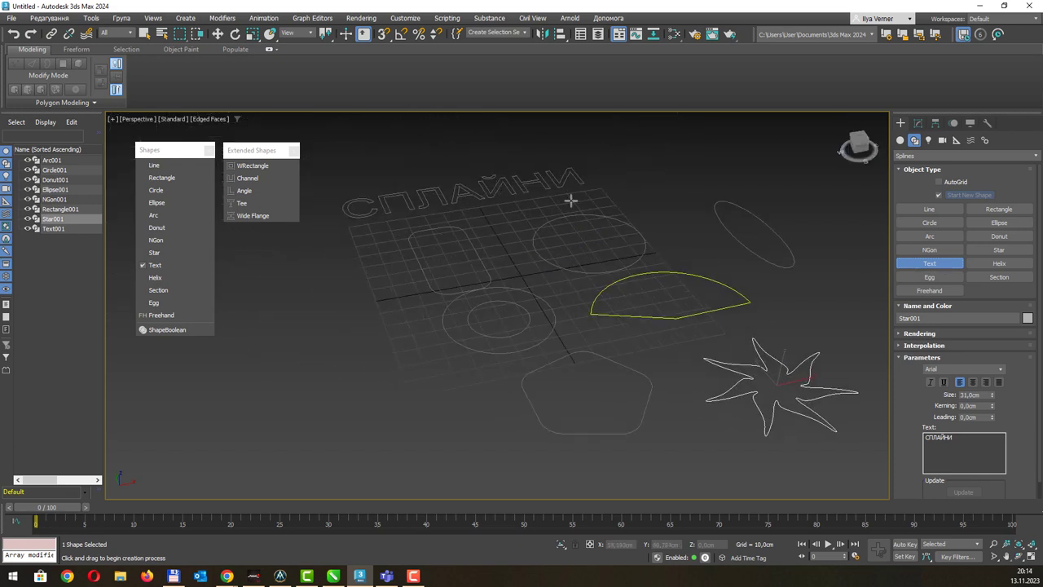
middle_click_drag(792, 325, 773, 328)
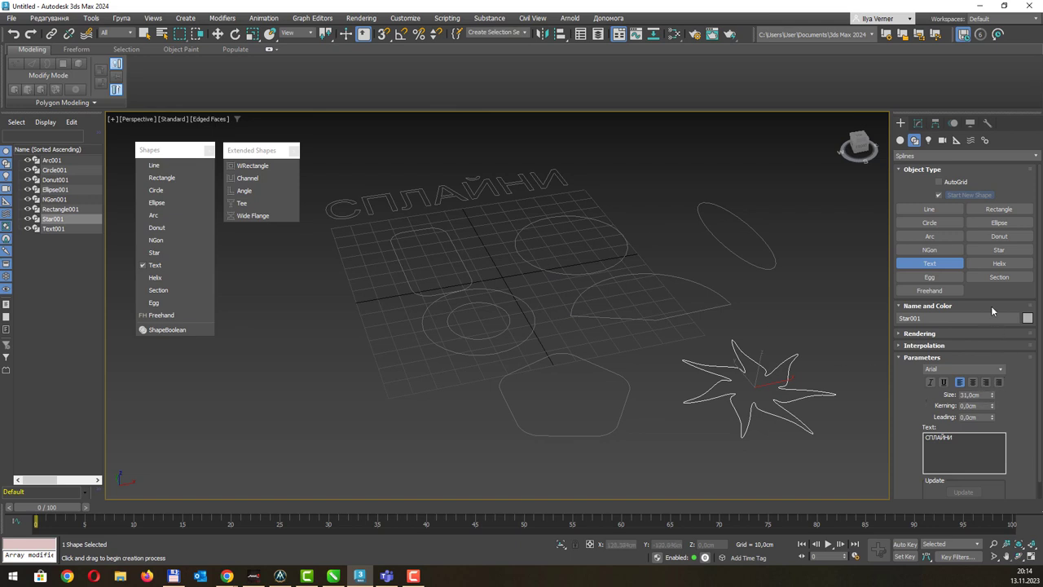
left_click(947, 265)
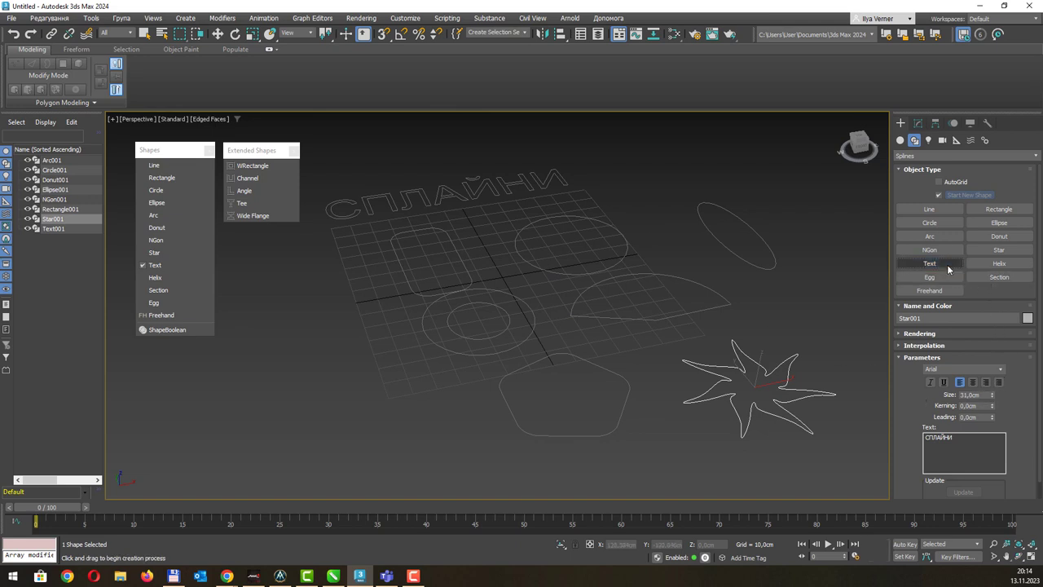
left_click(944, 279)
left_click_drag(321, 342, 381, 402)
Finish Egg001 at 95,528 × 63,685cm, thickness -13,8cm, angle -180,0.
left_click(362, 385)
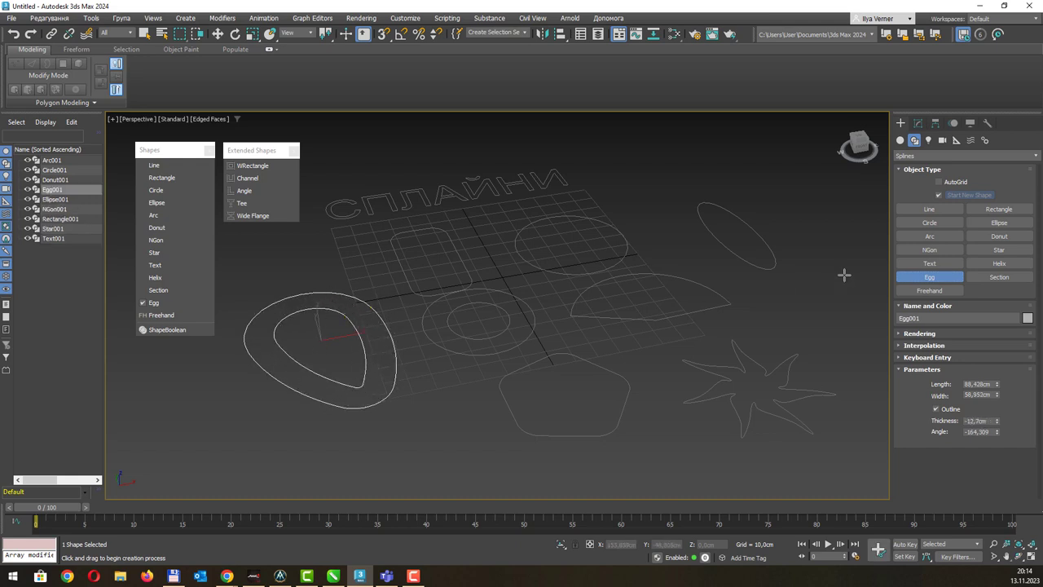
left_click(917, 123)
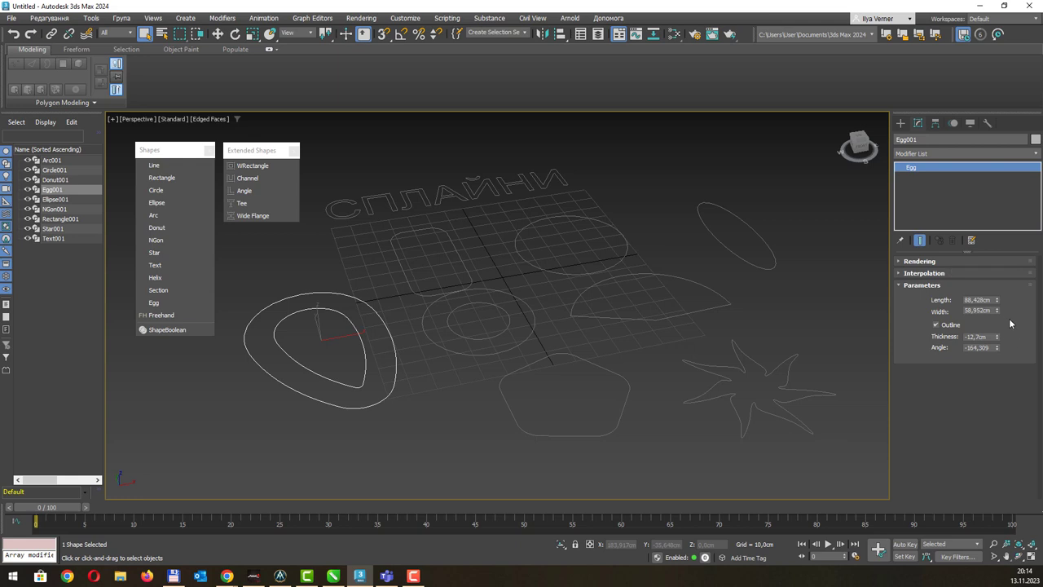
mouse_move(996, 304)
left_mouse_down()
mouse_move(1002, 314)
mouse_move(994, 310)
left_mouse_up()
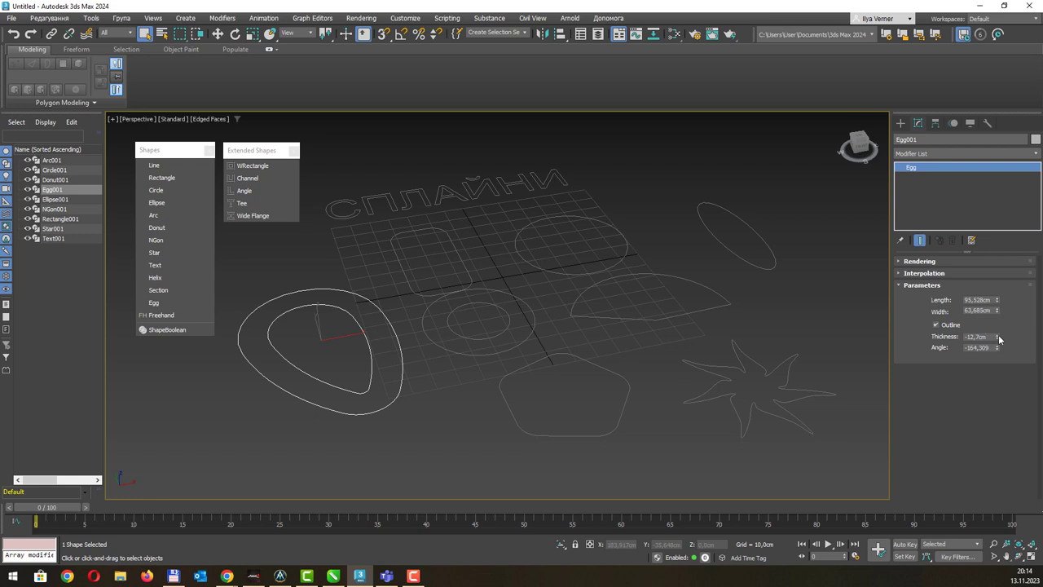
mouse_move(999, 339)
left_mouse_down()
mouse_move(994, 376)
mouse_move(998, 342)
left_mouse_up()
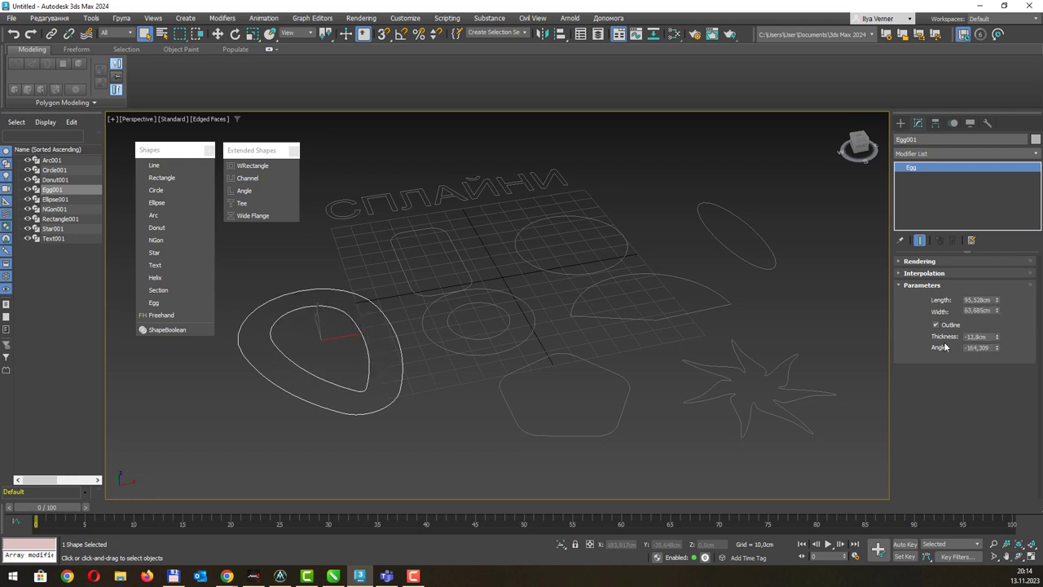
left_click_drag(1000, 349, 998, 375)
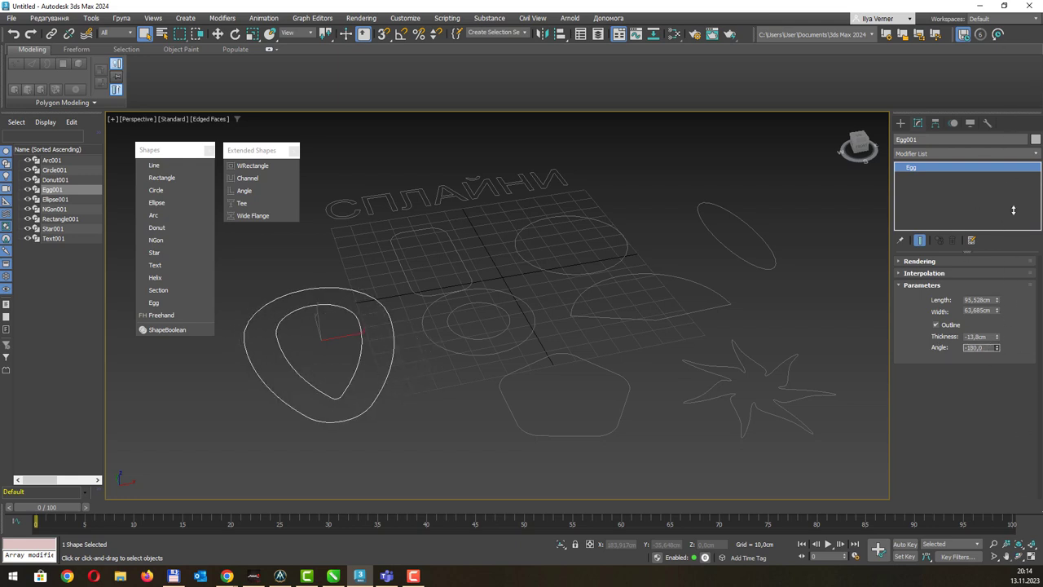
left_click(1001, 354)
Restore the egg's -180,0 angle and toggle Outline off and on, leaving it outlined.
mouse_move(998, 365)
left_mouse_down()
mouse_move(870, 282)
mouse_move(925, 220)
left_mouse_up()
left_click_drag(1024, 145, 473, 368)
left_click(936, 325)
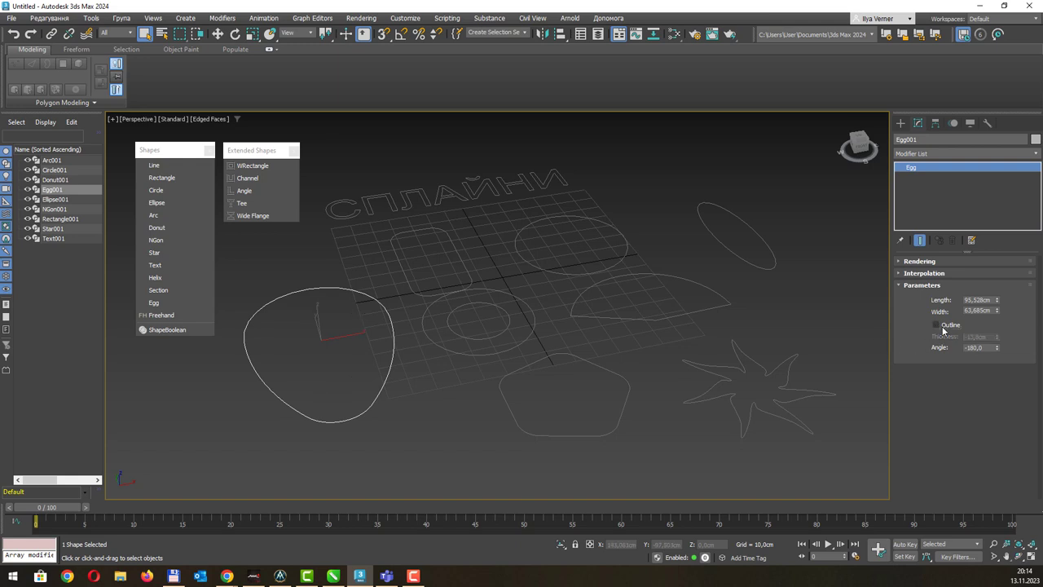
left_click(936, 325)
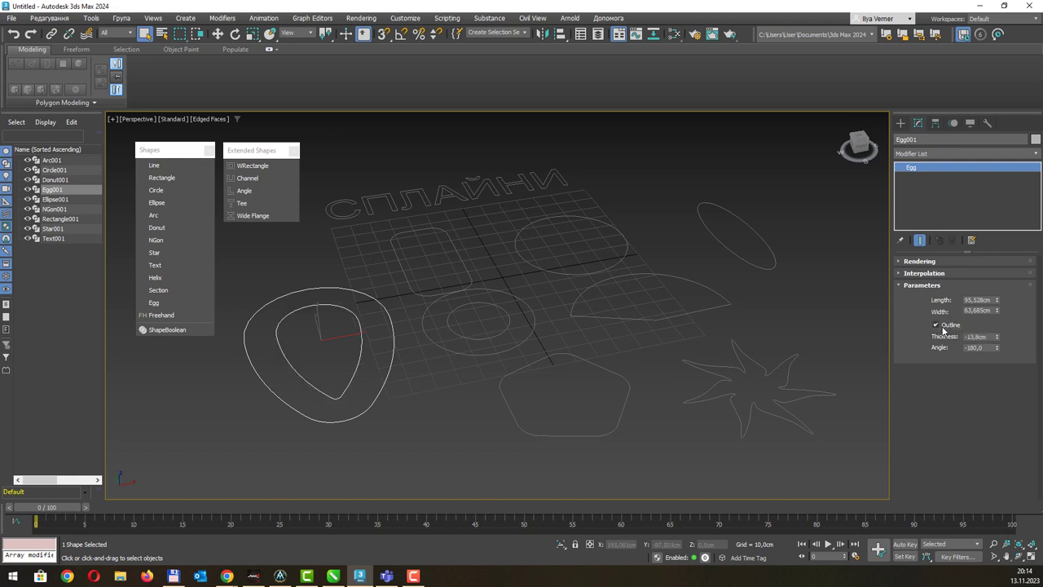
left_click(943, 328)
left_click(942, 327)
left_click(901, 123)
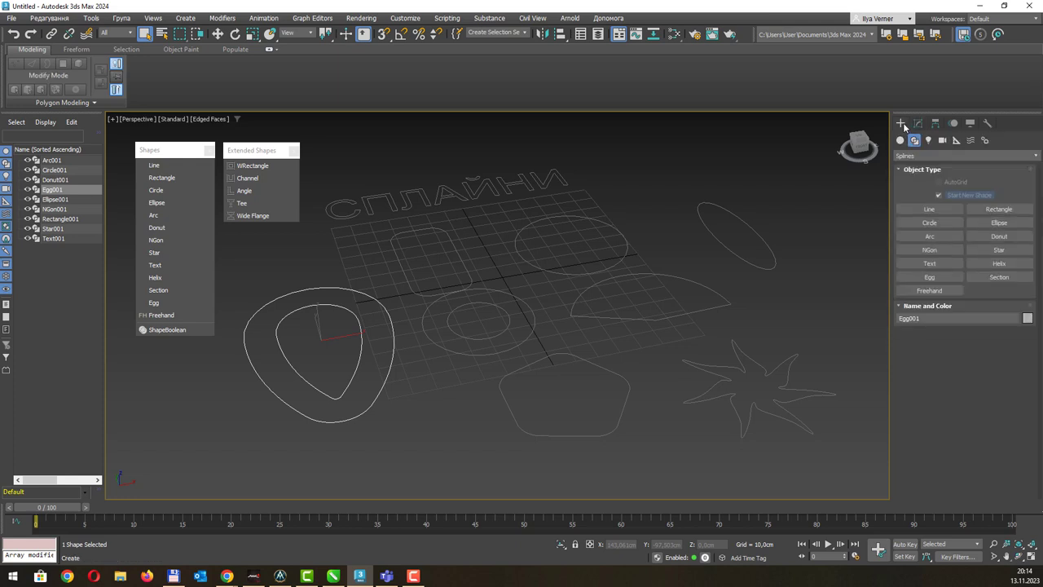
Sketch the first freehand spline, a spiky zigzag.
left_click(929, 290)
middle_click_drag(531, 285, 715, 256)
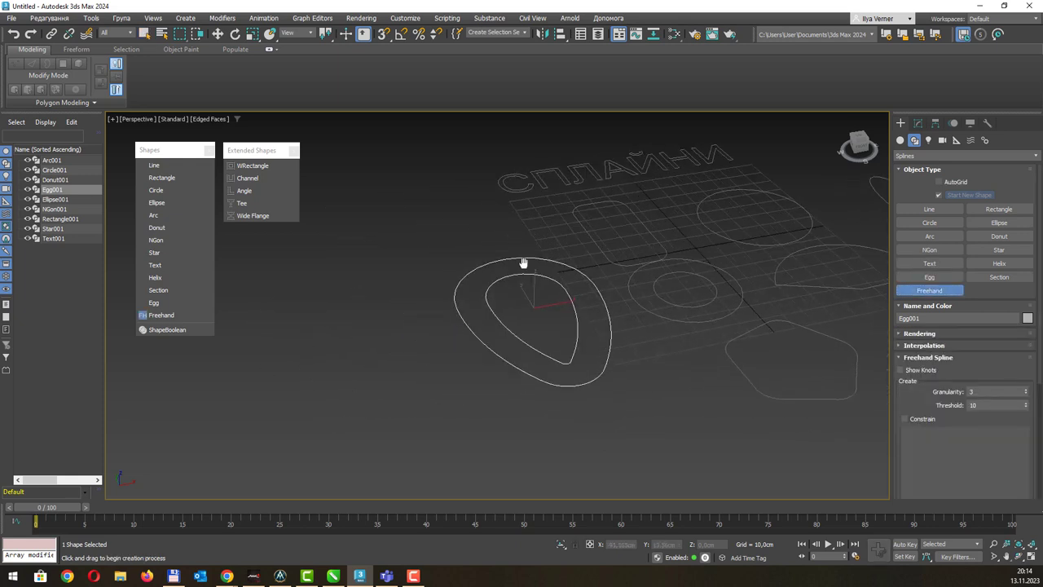
middle_click_drag(524, 263, 635, 249)
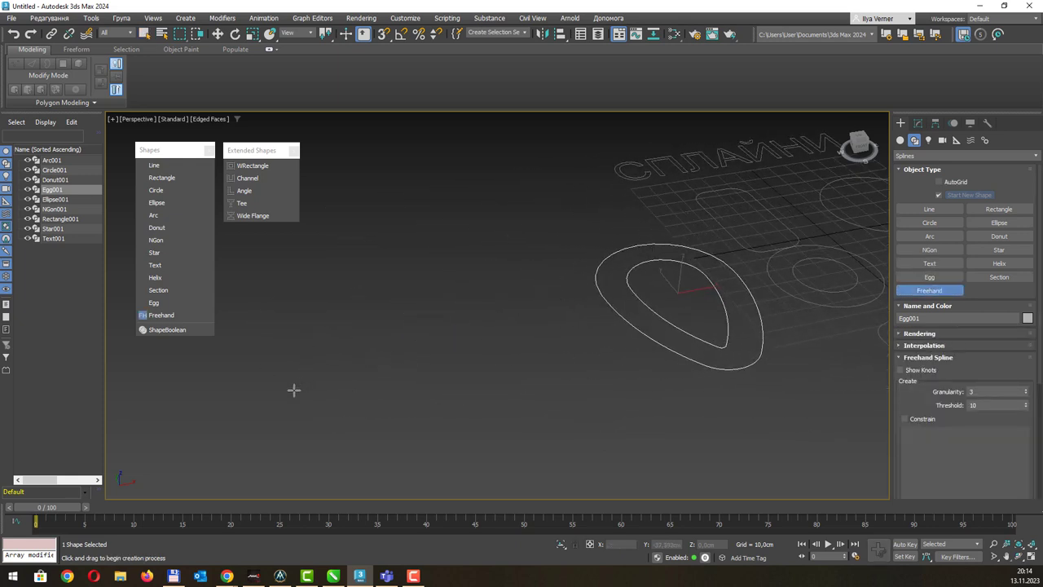
mouse_move(282, 400)
left_mouse_down()
mouse_move(337, 328)
mouse_move(386, 319)
mouse_move(435, 274)
mouse_move(485, 277)
mouse_move(521, 263)
mouse_move(587, 359)
mouse_move(728, 432)
mouse_move(460, 468)
mouse_move(437, 458)
left_mouse_up()
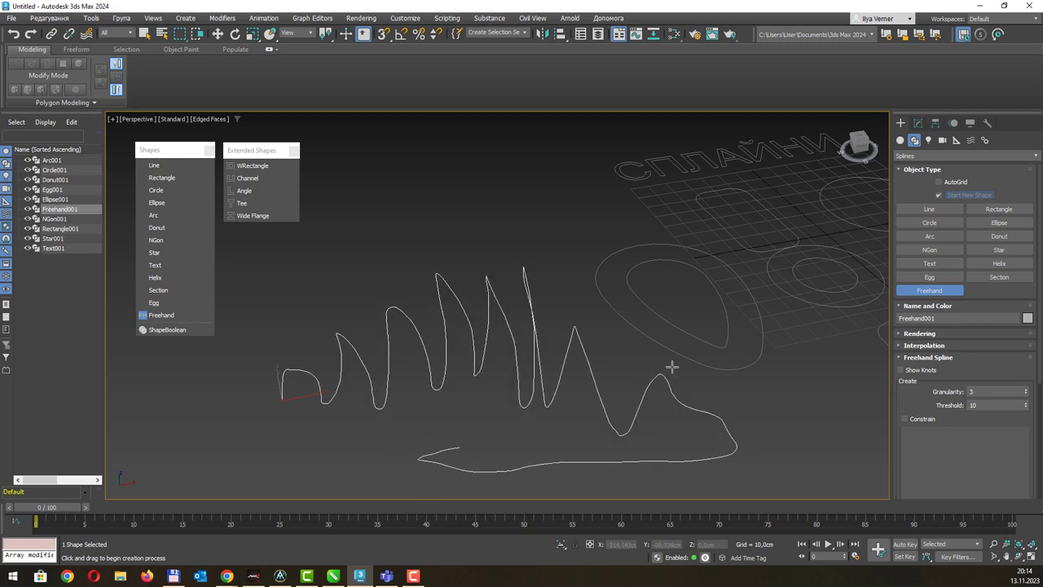
scroll(672, 367, "down", 2)
scroll(568, 309, "down", 2)
middle_click_drag(640, 303, 532, 329)
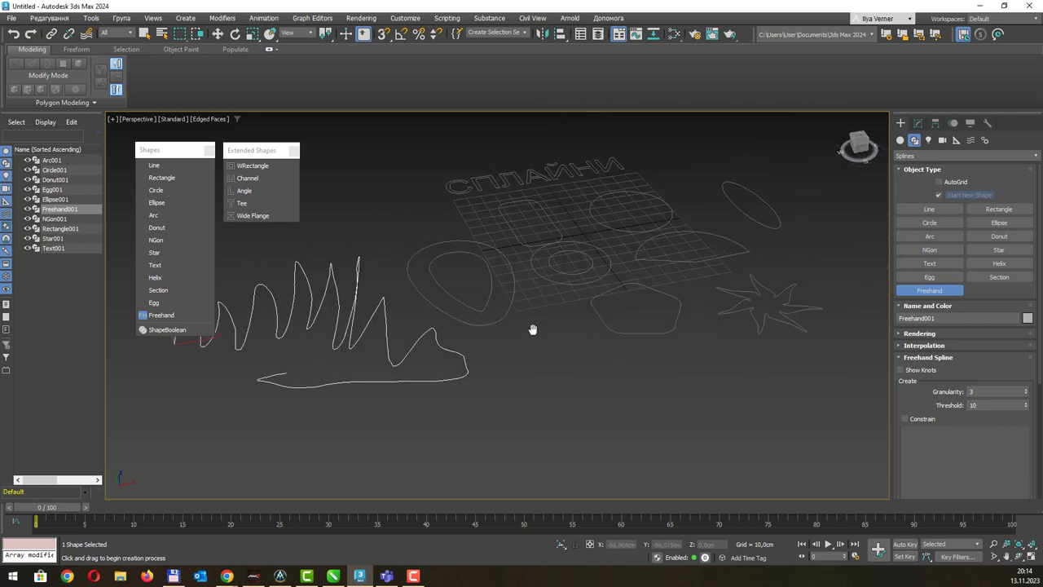
Sketch a wavy freehand line and three rounded loops, then stop freehand drawing.
mouse_move(535, 393)
left_mouse_down()
mouse_move(540, 373)
mouse_move(810, 400)
mouse_move(816, 388)
left_mouse_up()
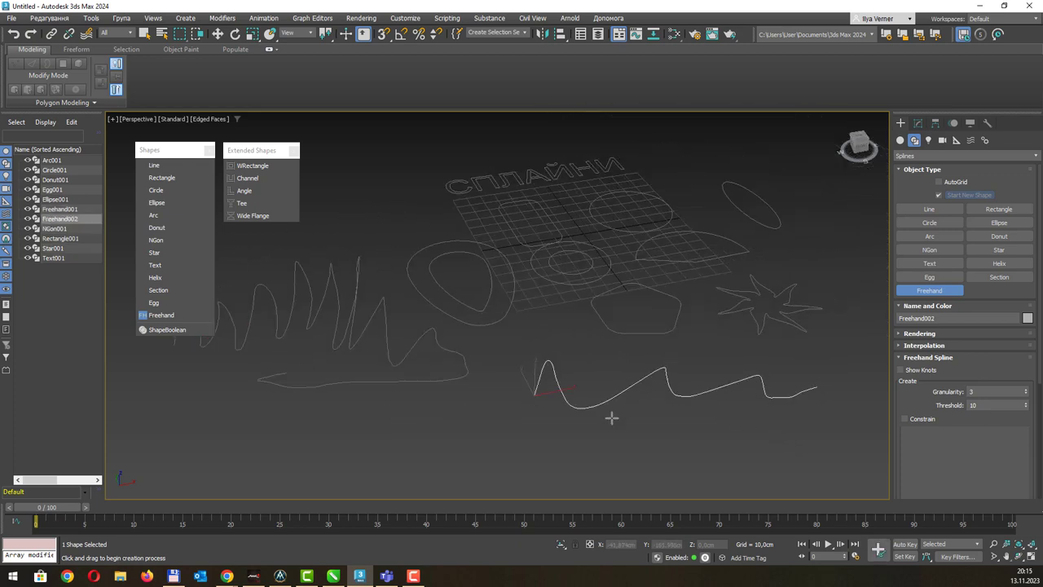
mouse_move(488, 399)
middle_mouse_down()
mouse_move(507, 375)
mouse_move(528, 372)
middle_mouse_up()
mouse_move(527, 373)
left_mouse_down()
mouse_move(421, 467)
mouse_move(540, 398)
mouse_move(529, 377)
left_mouse_up()
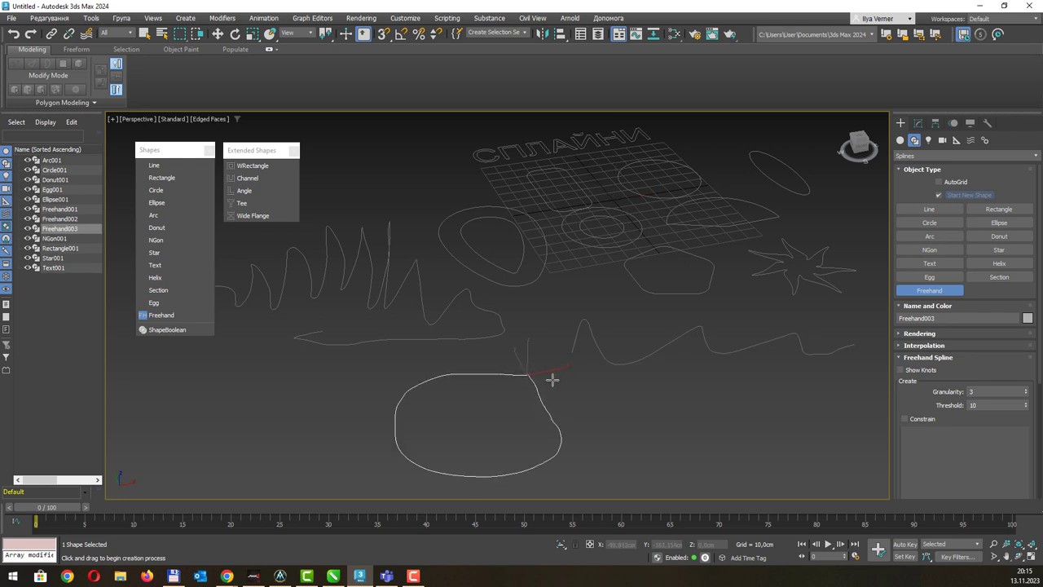
scroll(531, 373, "up", 4)
scroll(533, 373, "up", 2)
scroll(533, 373, "down", 8)
mouse_move(660, 398)
left_mouse_down()
mouse_move(681, 465)
mouse_move(645, 400)
mouse_move(633, 401)
left_mouse_up()
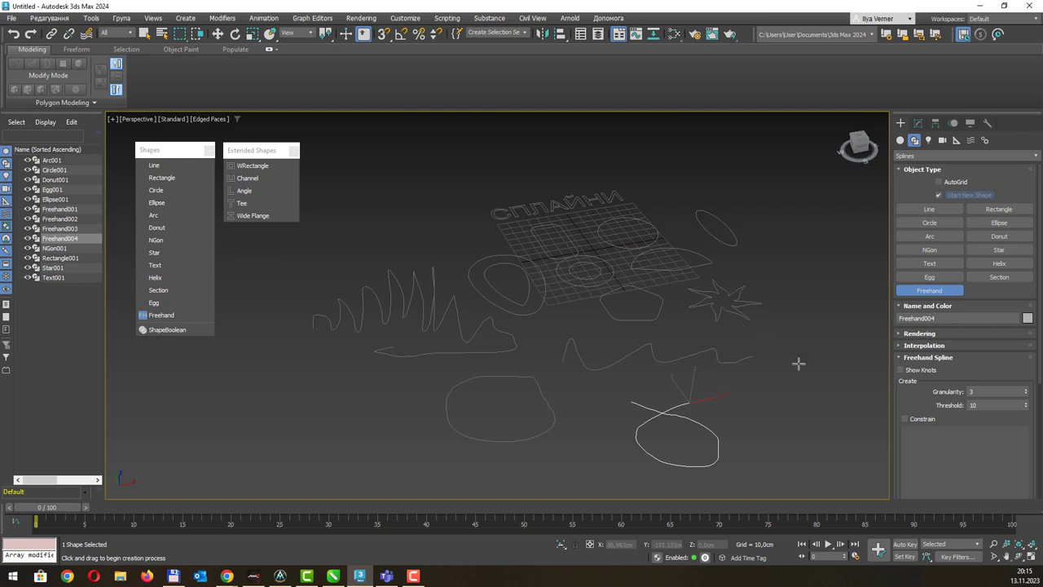
mouse_move(780, 334)
left_mouse_down()
mouse_move(768, 366)
mouse_move(798, 407)
mouse_move(839, 377)
left_mouse_up()
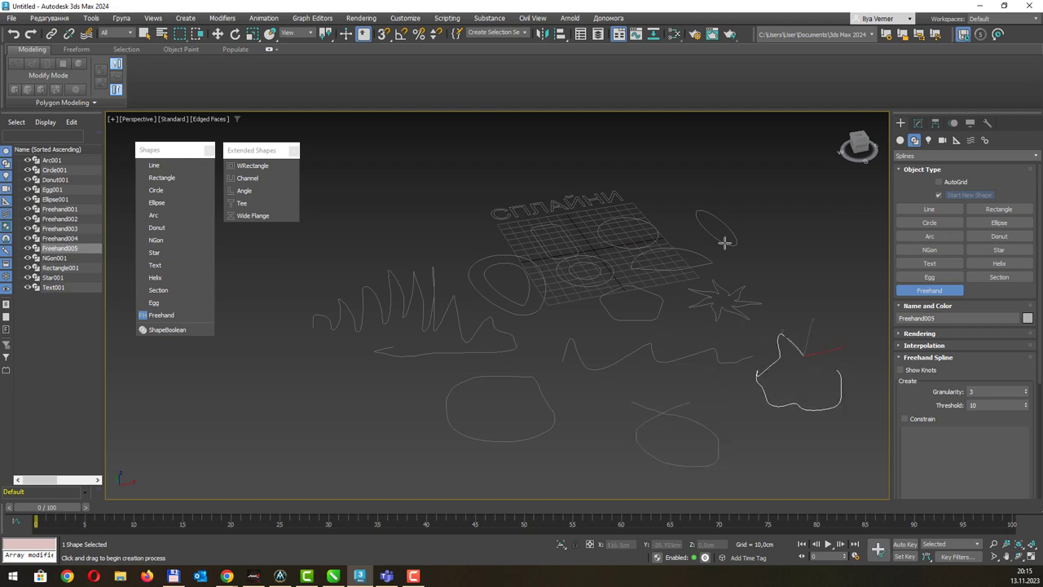
middle_click_drag(723, 242, 644, 255)
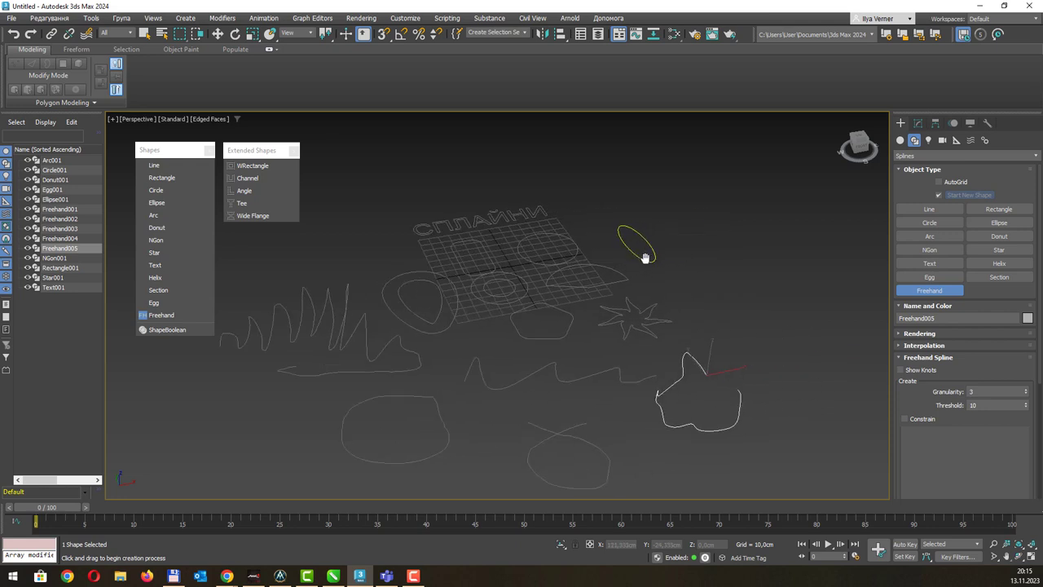
right_click(721, 268)
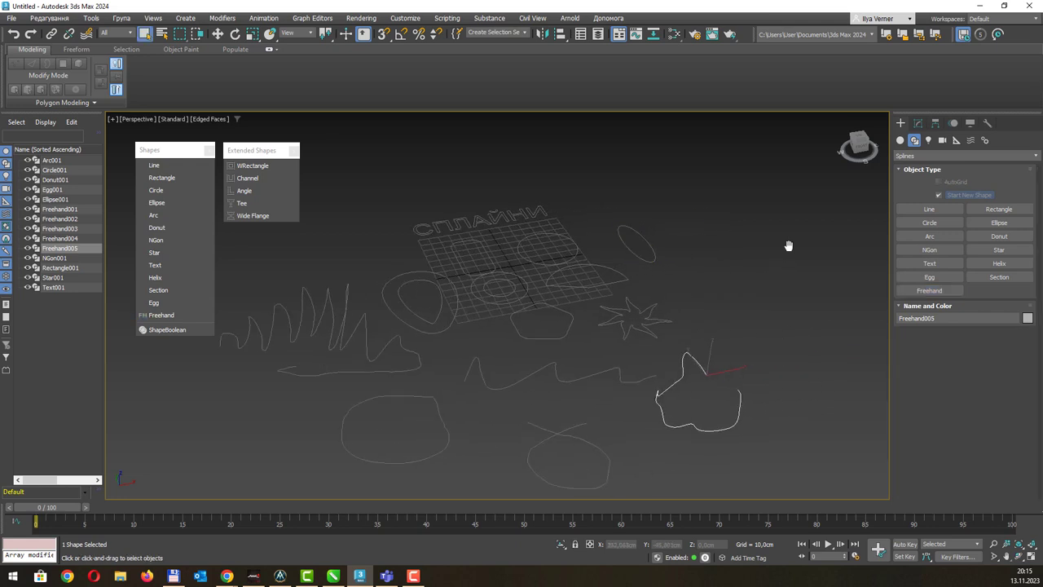
Draw Helix001 on the right with a wide base circle narrowing to a smaller top.
middle_click_drag(789, 245, 708, 251)
left_click(1010, 269)
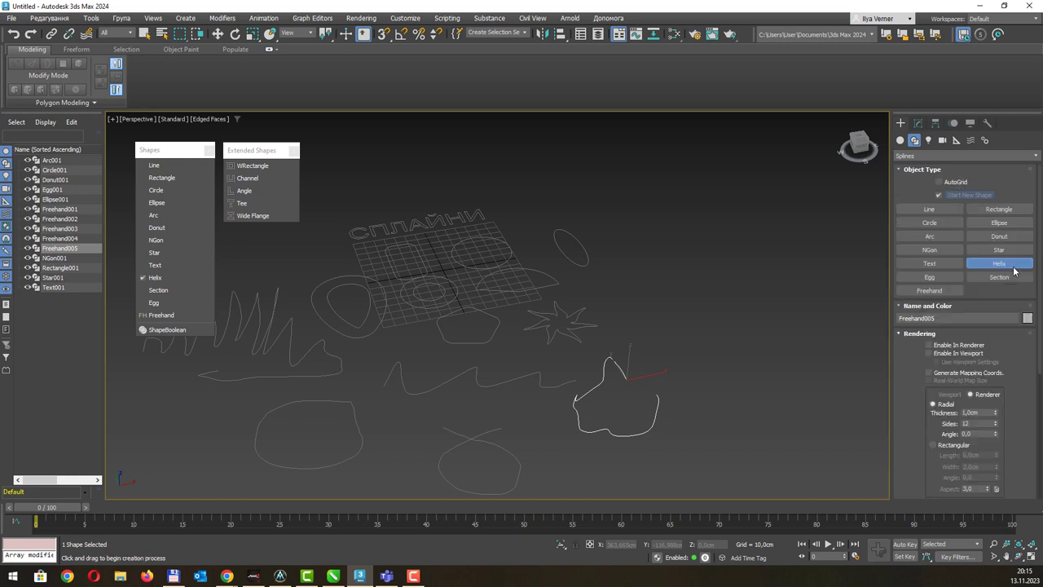
mouse_move(750, 312)
middle_mouse_down()
mouse_move(709, 302)
mouse_move(679, 307)
mouse_move(677, 319)
middle_mouse_up()
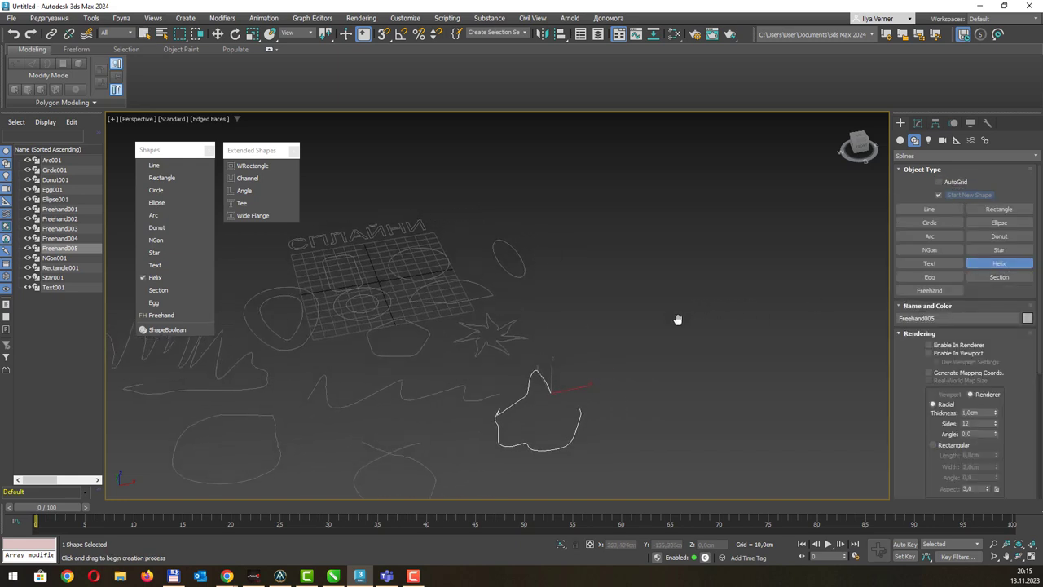
scroll(609, 347, "up", 2)
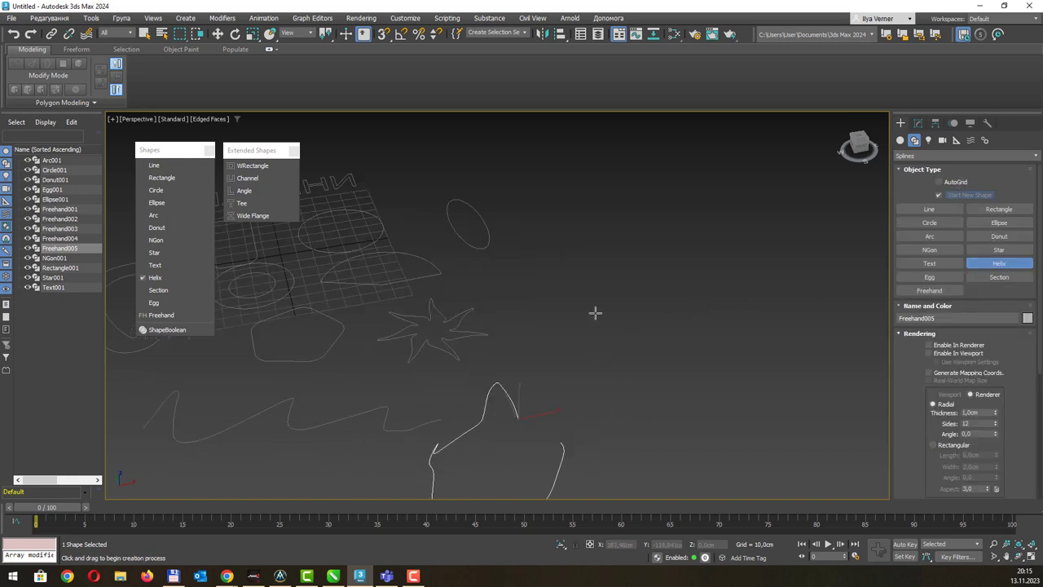
left_click_drag(595, 312, 615, 341)
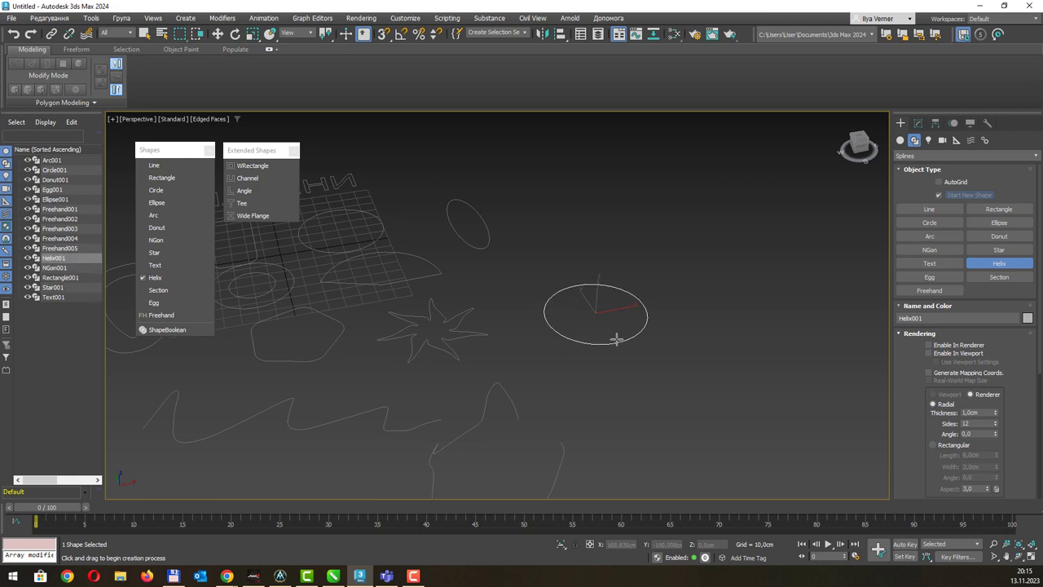
left_click(576, 197)
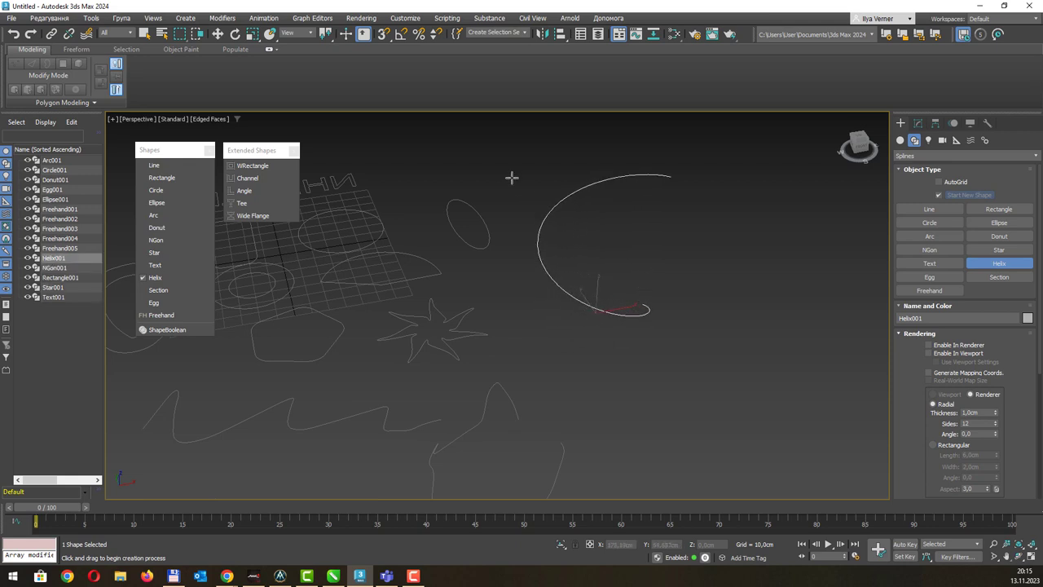
left_click(515, 214)
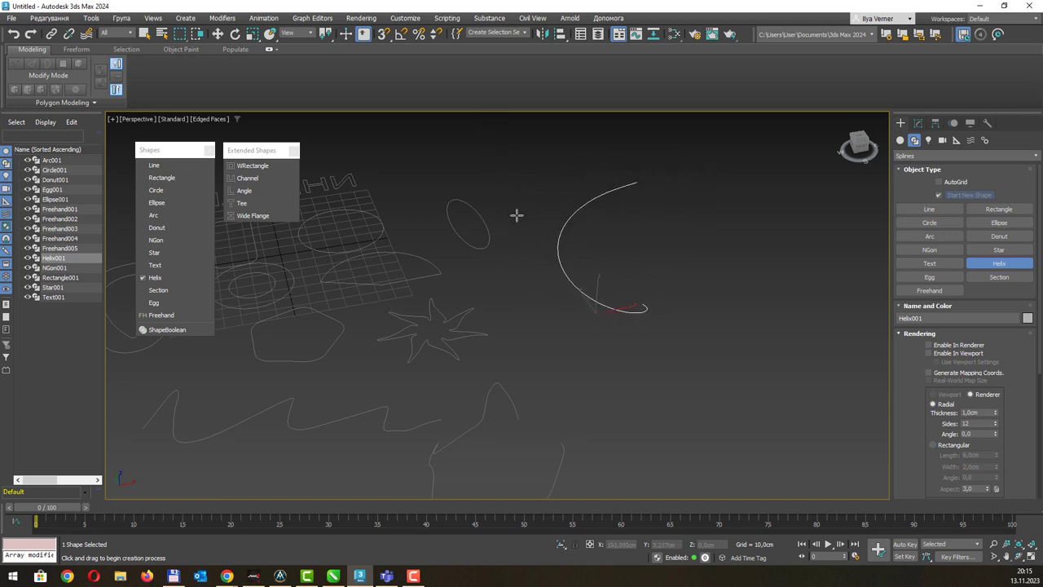
right_click(551, 216)
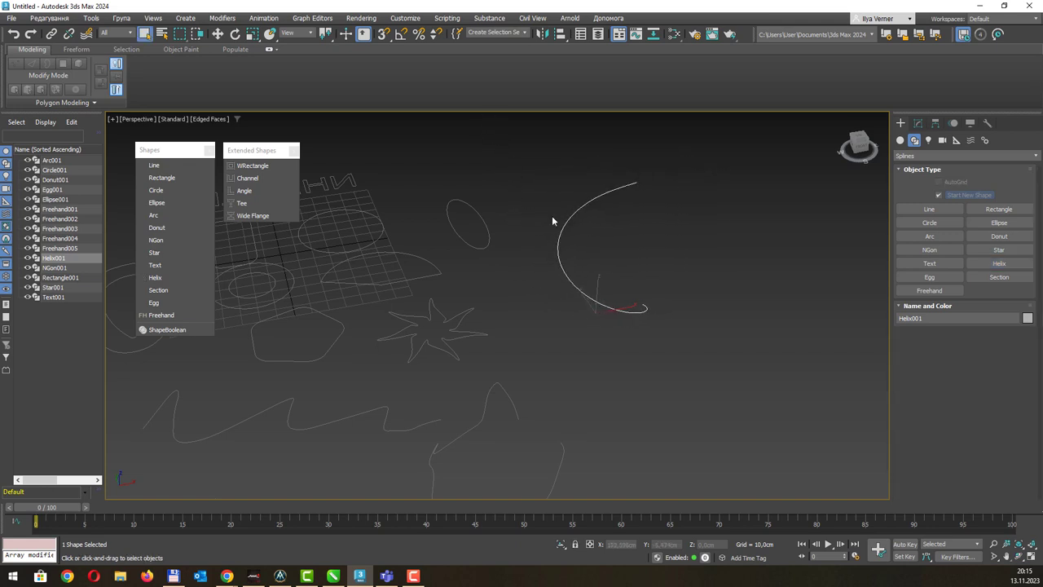
Collapse the Rendering rollout and add coils to the helix, toward 7,04 turns.
left_click(917, 123)
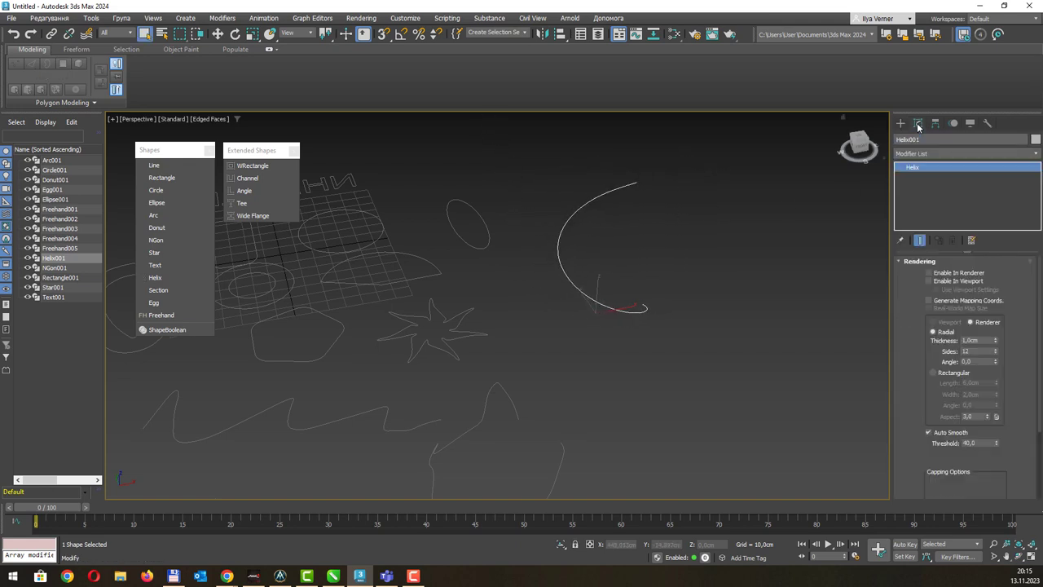
left_click(899, 262)
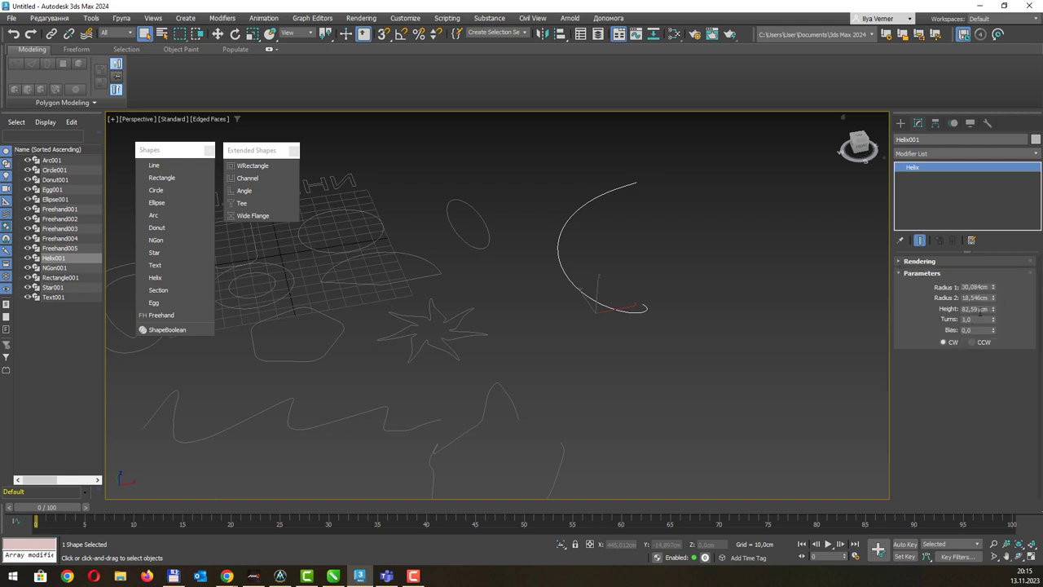
left_click_drag(994, 312, 994, 319)
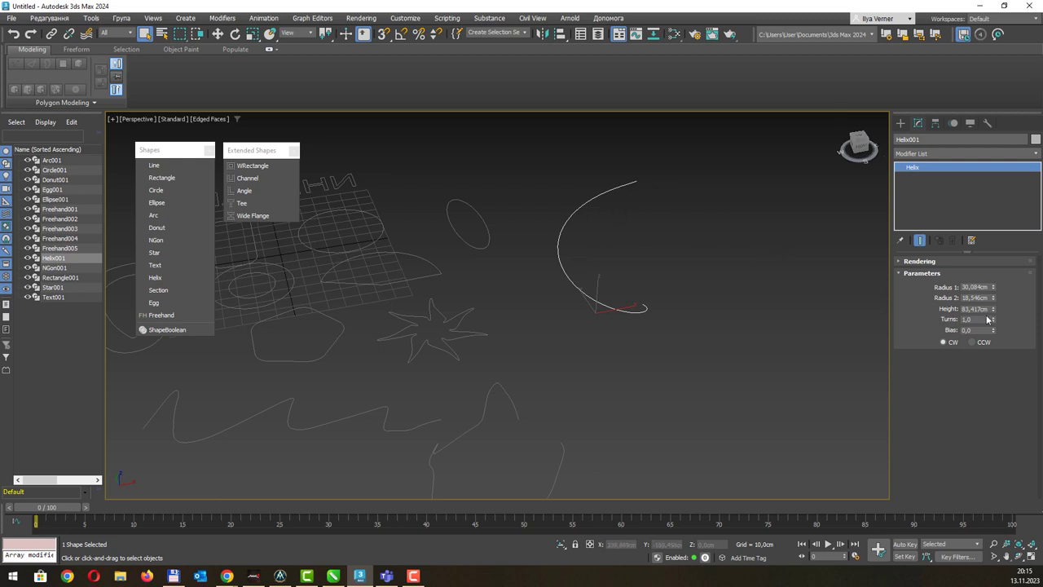
mouse_move(994, 325)
left_mouse_down()
mouse_move(993, 207)
mouse_move(1029, 24)
left_mouse_up()
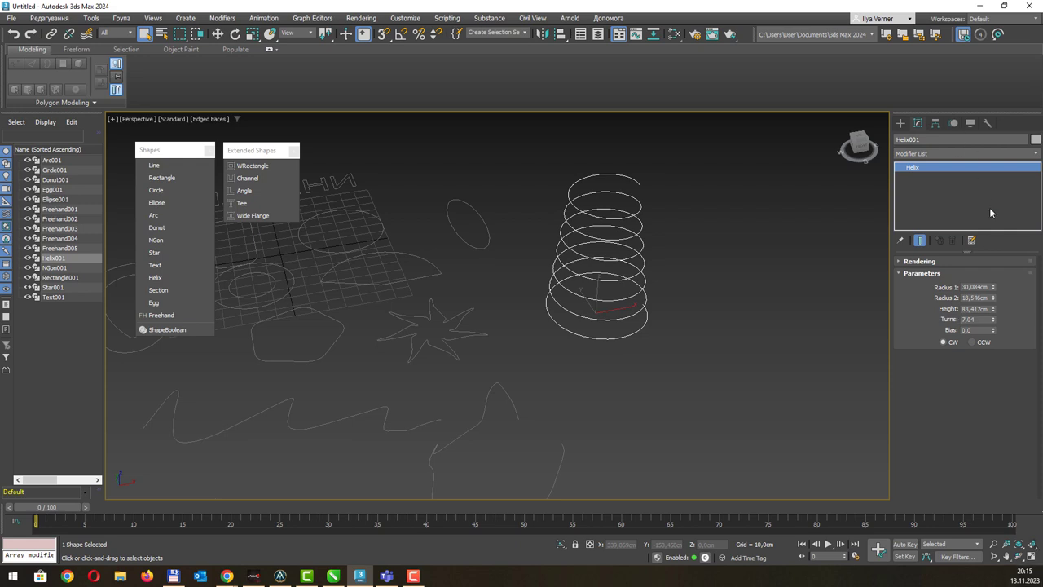
Set the helix base radius to 41,216cm, height to 107,607cm and bias to 0,07.
left_click_drag(993, 287, 995, 320)
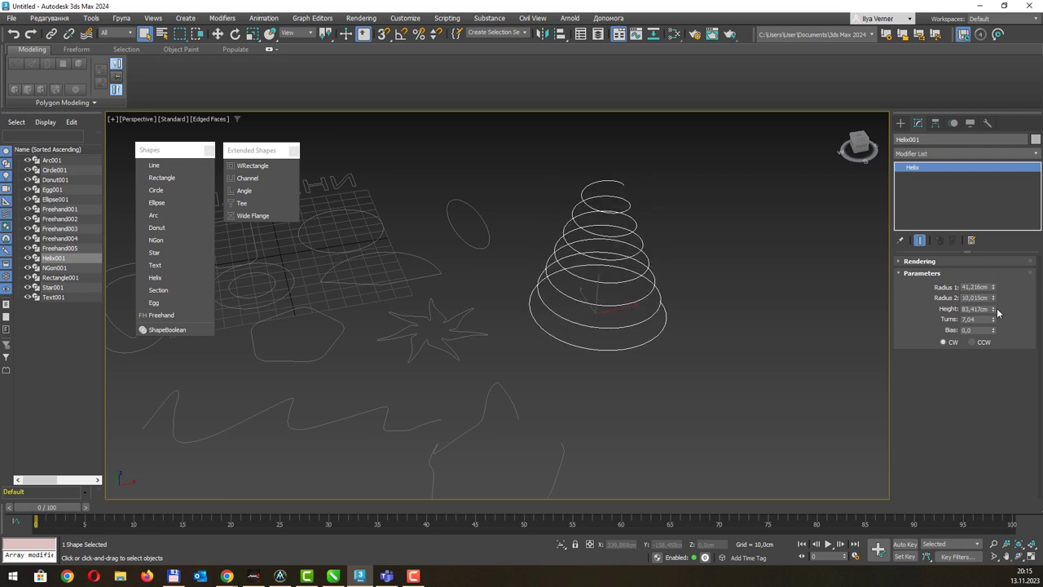
left_click_drag(995, 313, 999, 295)
middle_click_drag(673, 277, 677, 317)
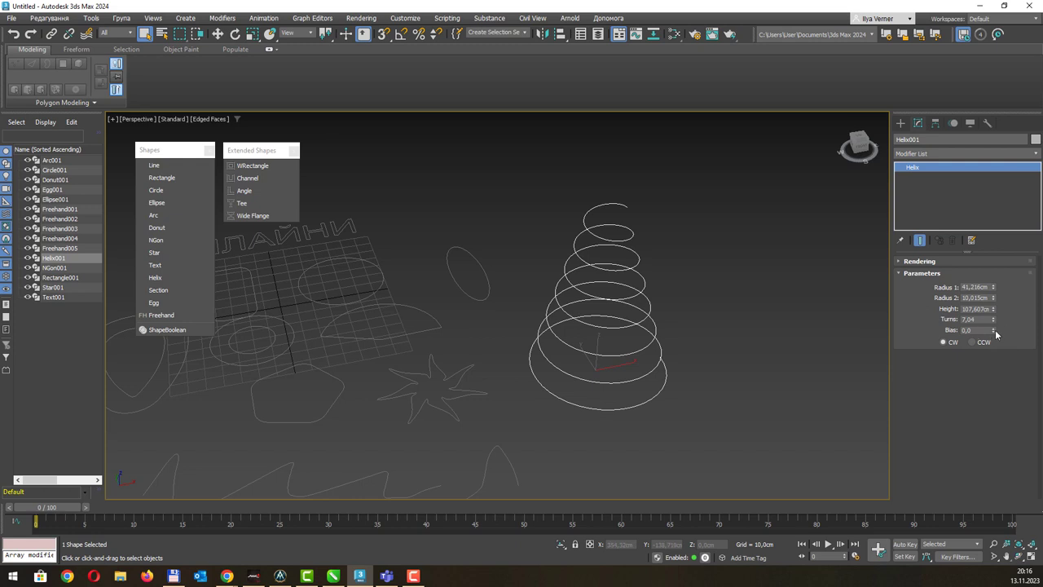
mouse_move(994, 332)
left_mouse_down()
mouse_move(994, 355)
mouse_move(995, 297)
mouse_move(1000, 347)
mouse_move(1000, 326)
left_mouse_up()
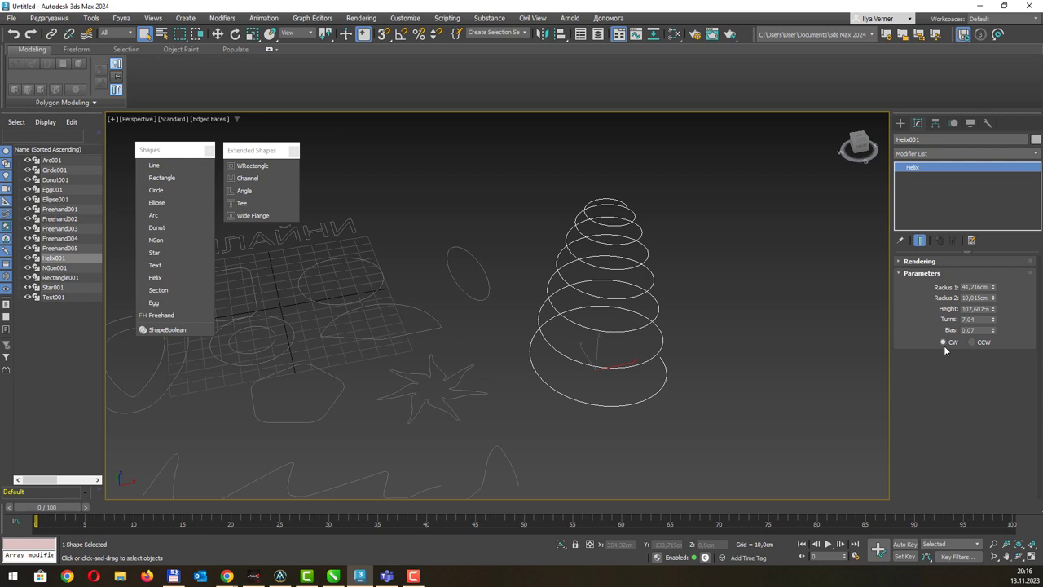
Compare CW and CCW winding repeatedly, leaving the helix clockwise.
left_click(974, 343)
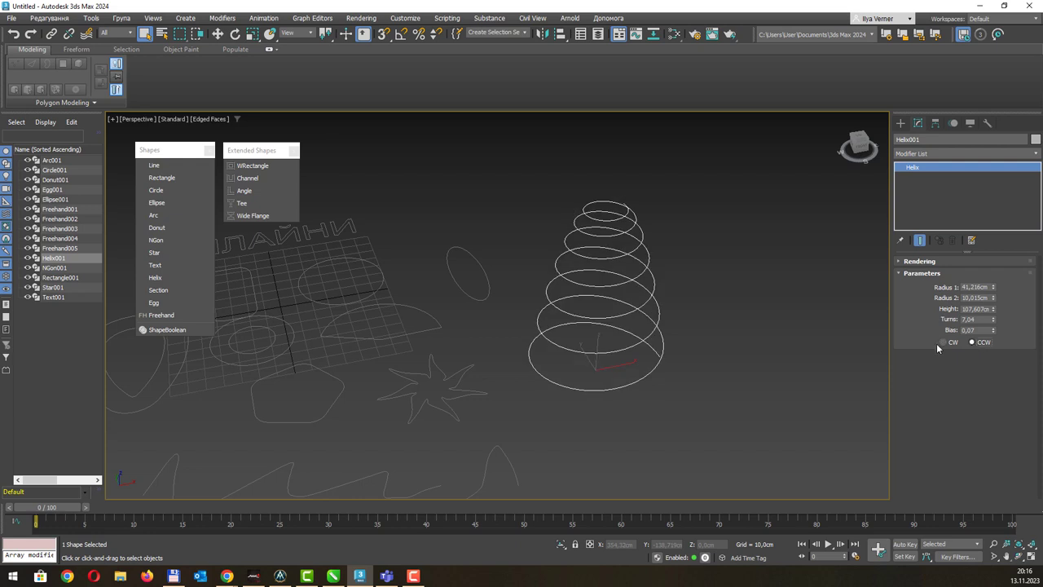
left_click(942, 343)
left_click(978, 342)
left_click(943, 343)
left_click(972, 343)
left_click(945, 343)
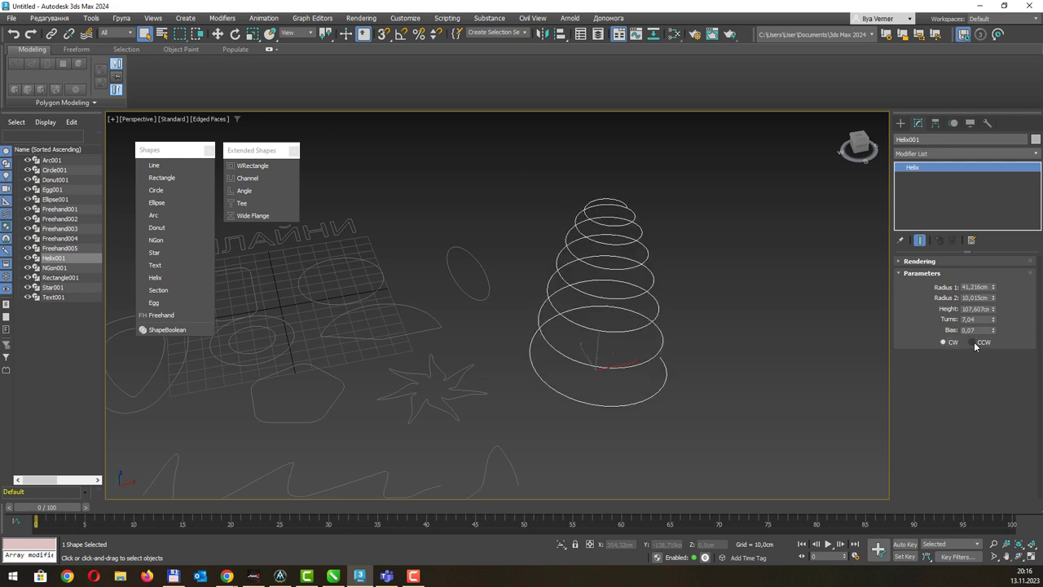
left_click(973, 342)
left_click(944, 343)
left_click(974, 343)
left_click(943, 343)
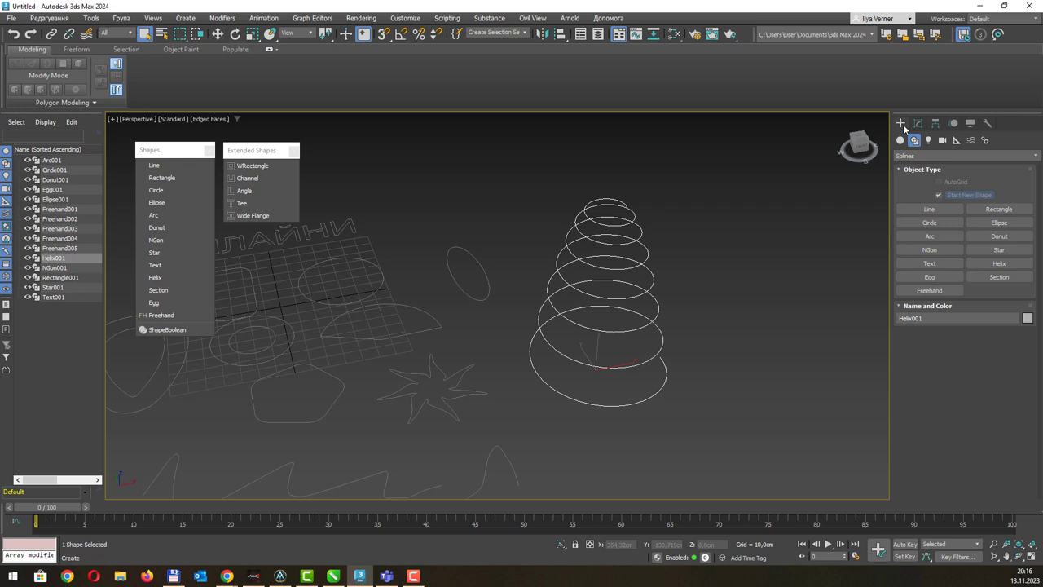
Start Line001 with the Line tool, placing its first seven zigzag corner points.
scroll(721, 275, "down", 2)
scroll(722, 274, "down", 3)
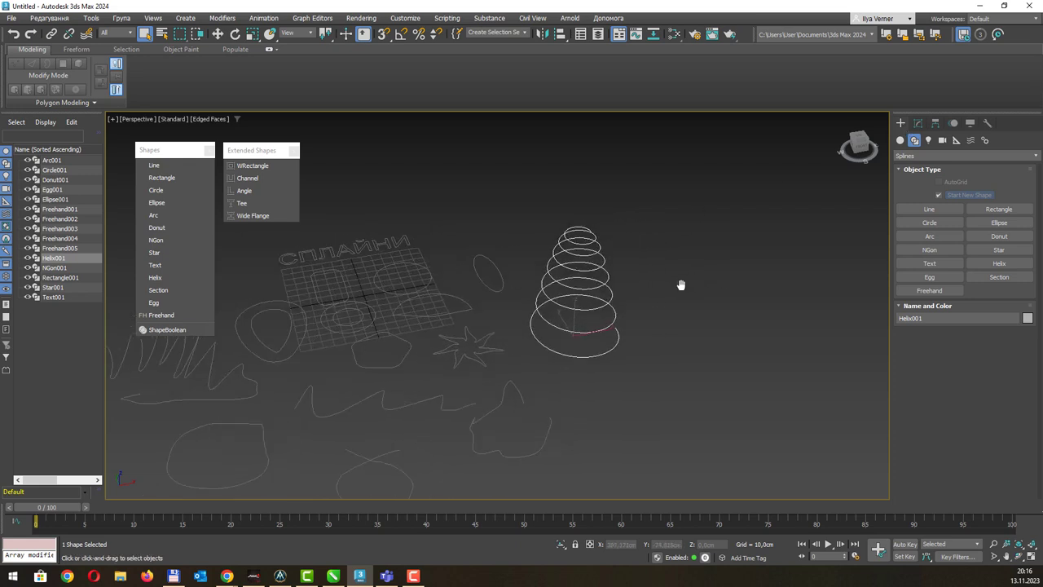
left_click(929, 209)
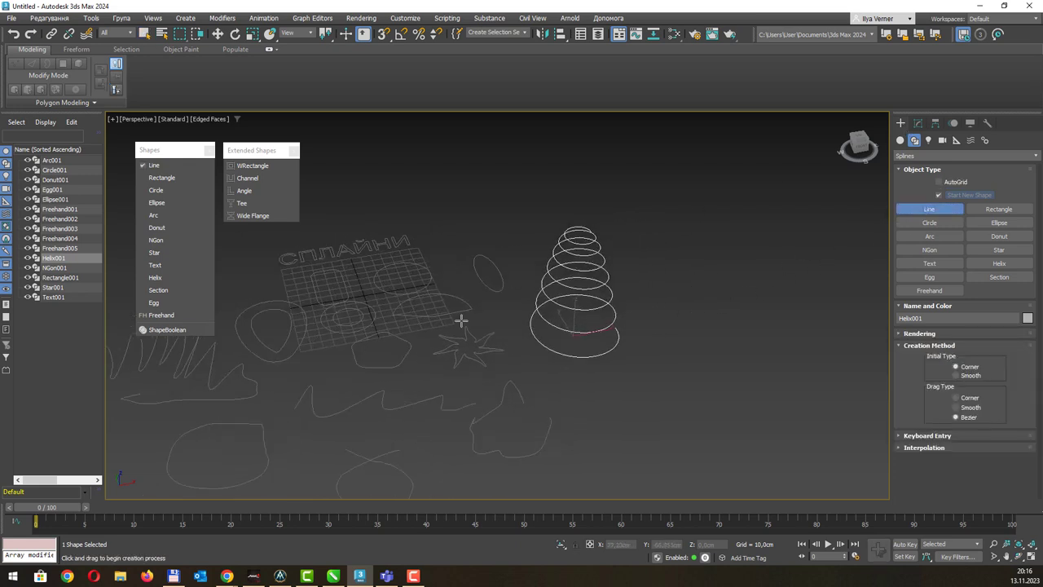
mouse_move(461, 320)
middle_mouse_down("alt")
mouse_move(589, 291)
mouse_move(465, 360)
middle_mouse_up("alt")
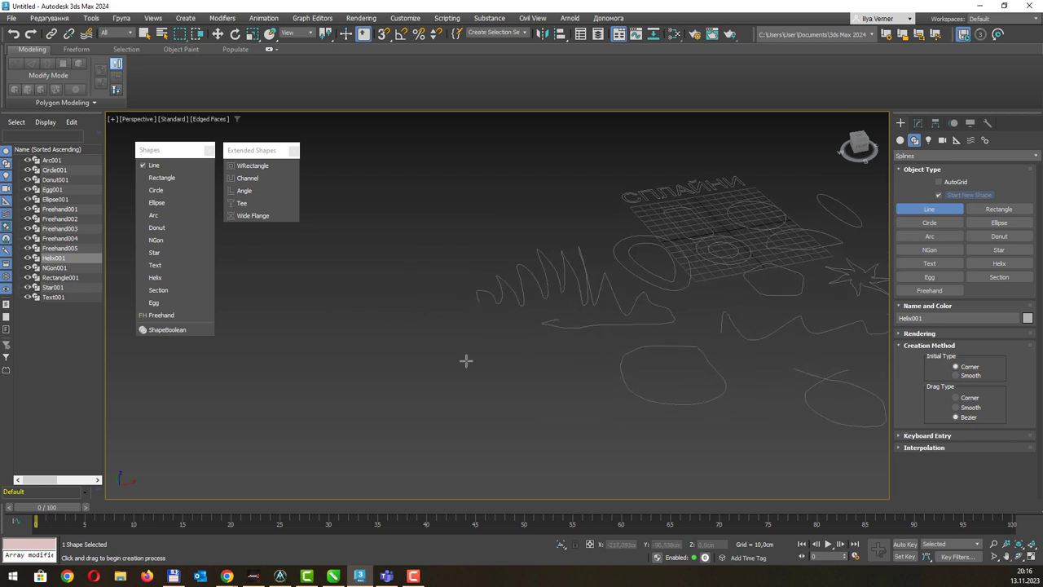
left_click(287, 320)
left_click(394, 221)
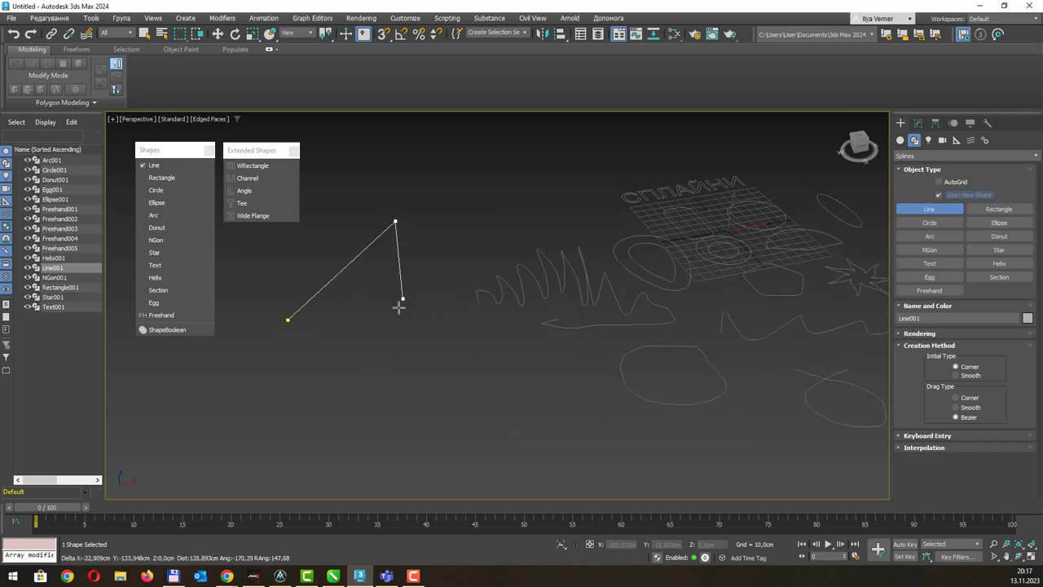
left_click(504, 191)
left_click(587, 226)
left_click(449, 255)
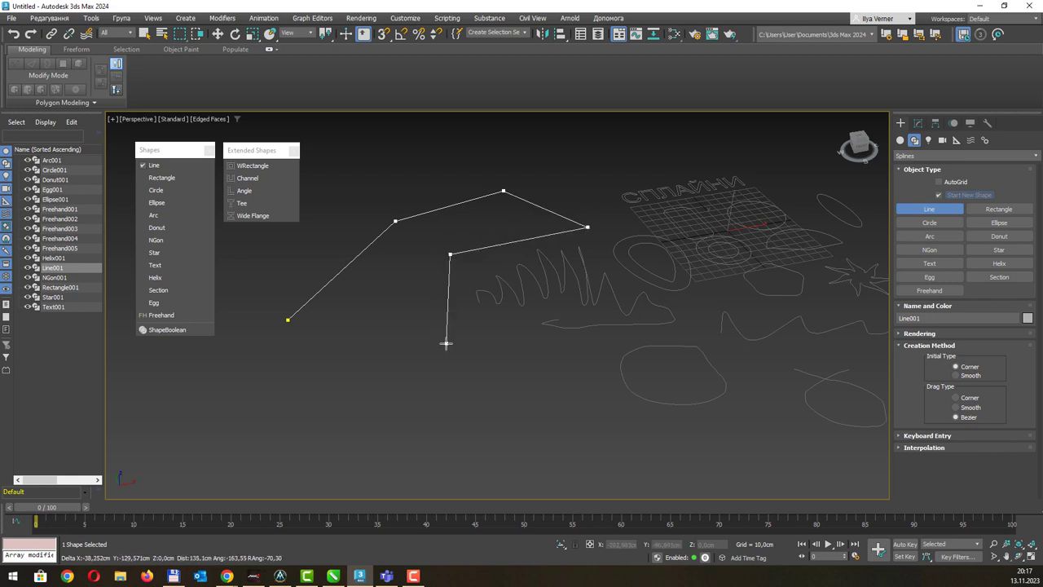
left_click(446, 343)
left_click(543, 363)
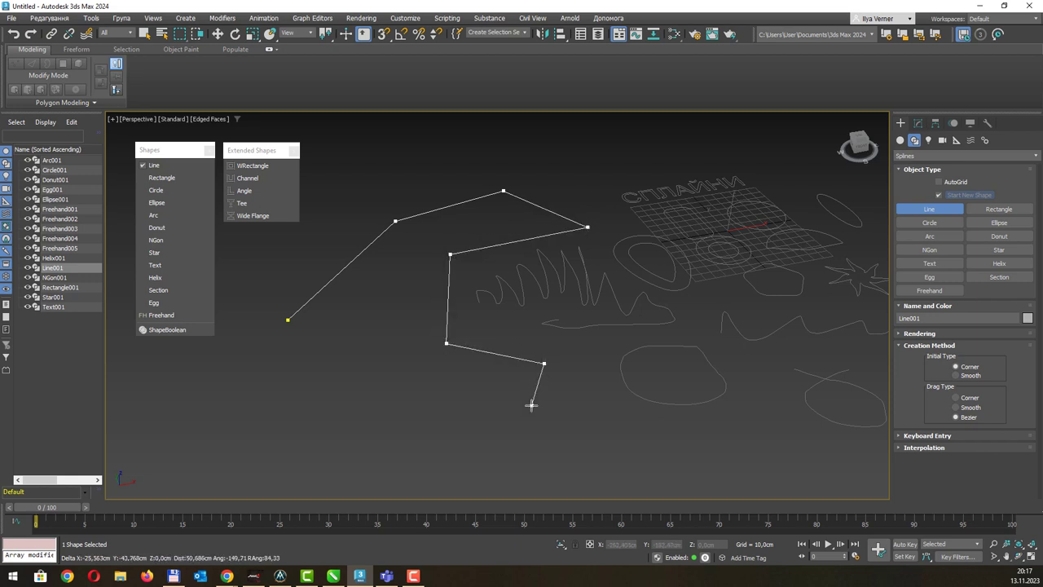
Extend Line001 right and back left, remove two stray corners, and finish it open.
middle_click_drag(559, 409, 563, 358)
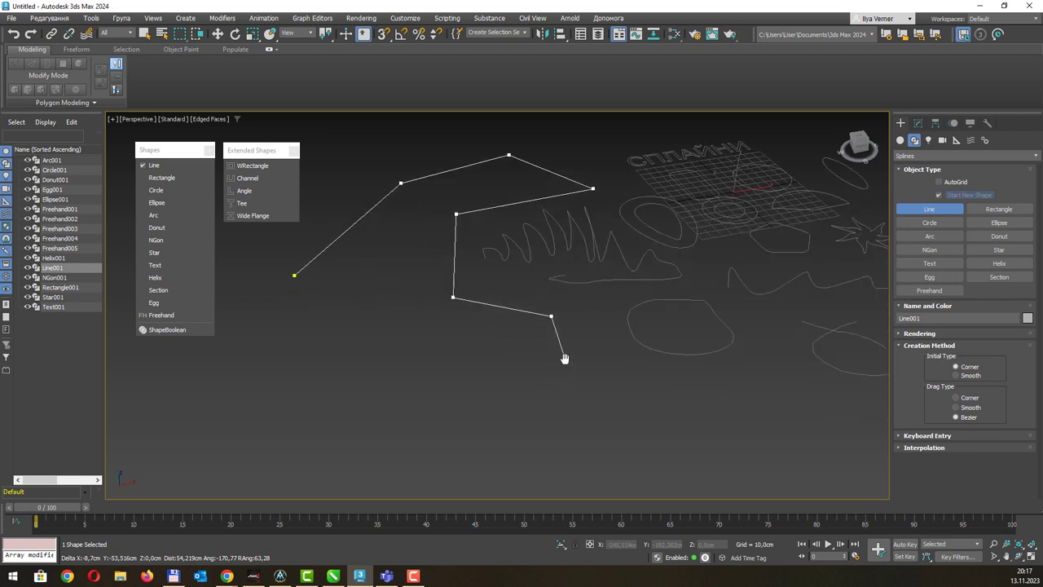
left_click(583, 351)
left_click(697, 371)
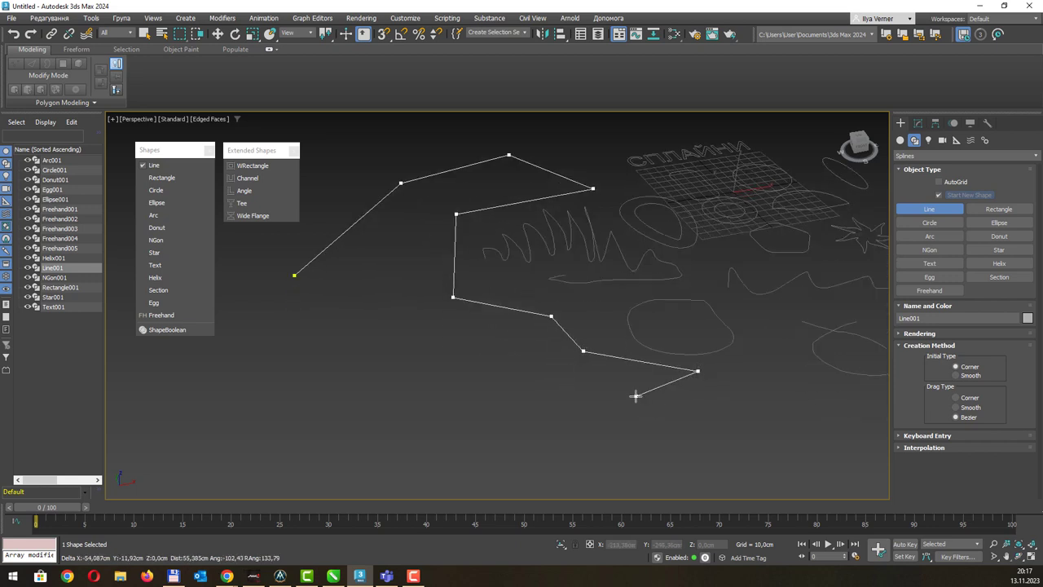
left_click(636, 396)
left_click(796, 400)
left_click(678, 447)
left_click(460, 392)
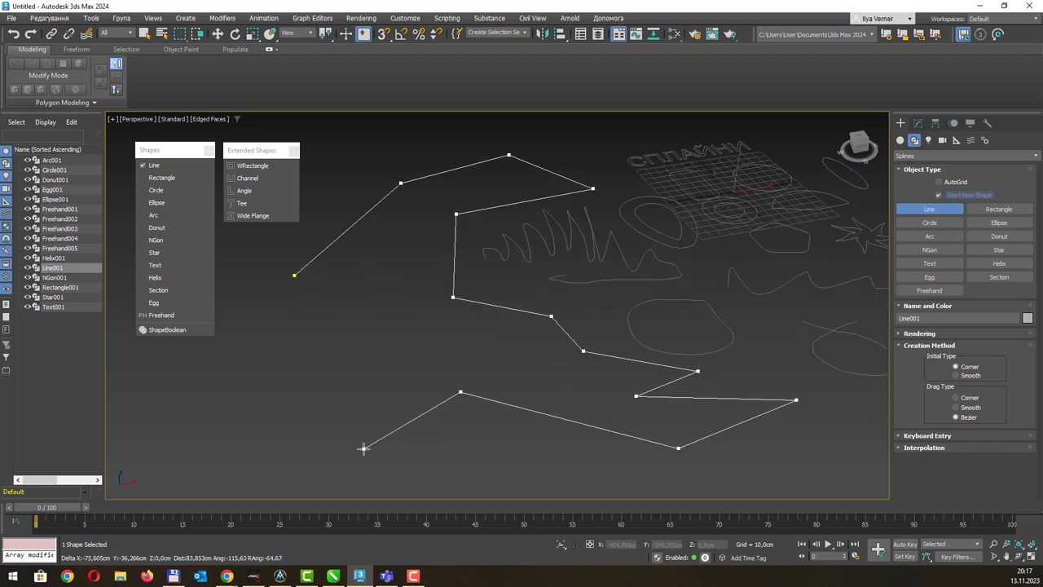
left_click(363, 448)
left_click(202, 413)
left_click(229, 391)
left_click(300, 358)
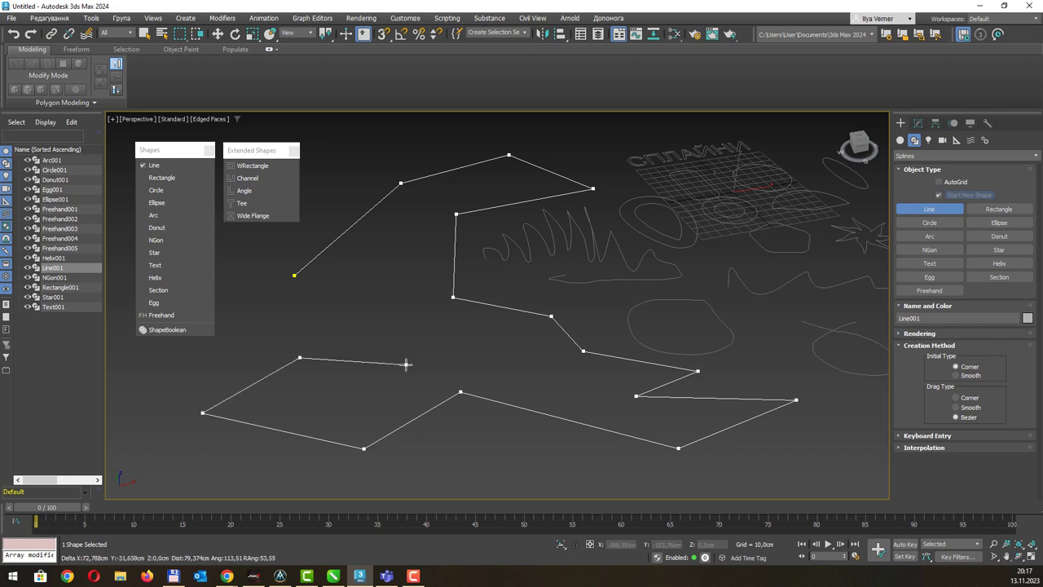
left_click(406, 364)
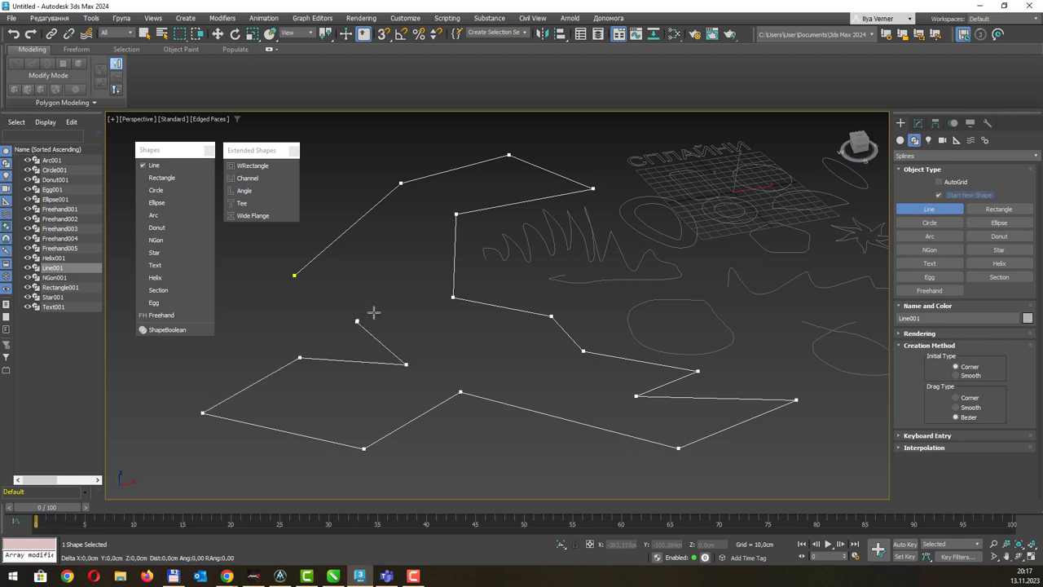
key("BackSpace")
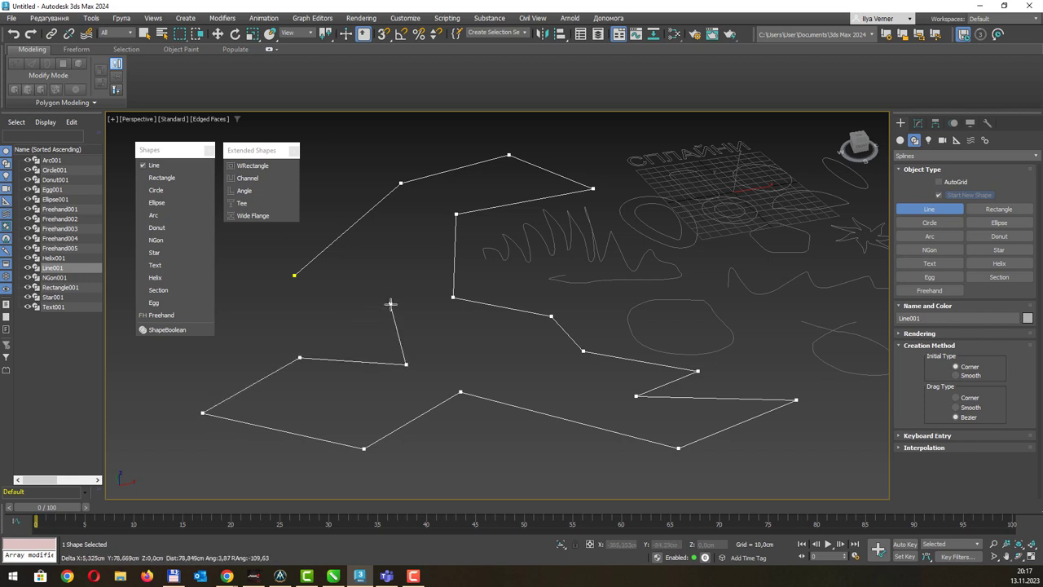
key("BackSpace")
right_click(373, 369)
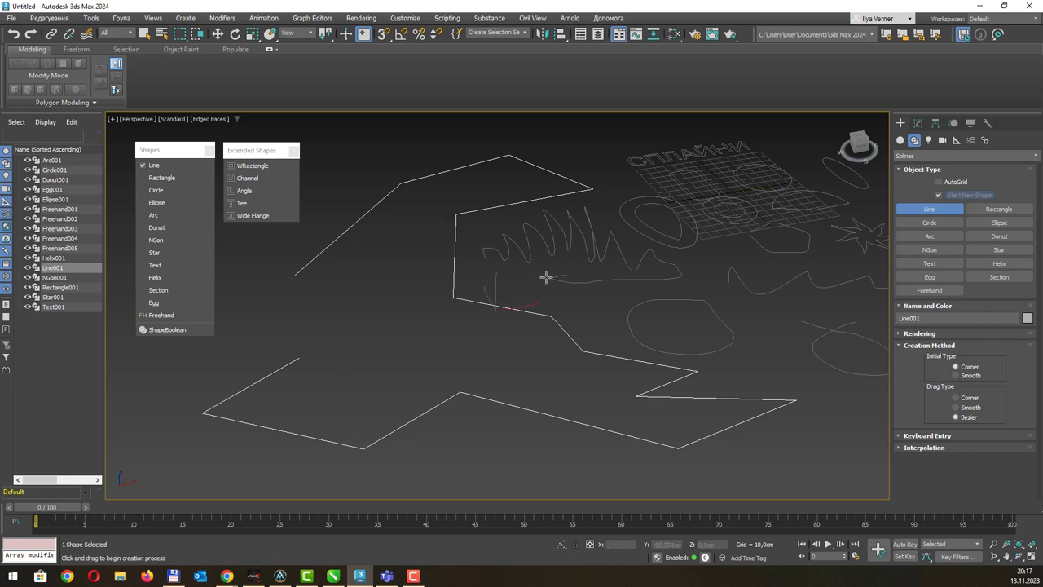
middle_click_drag(545, 275, 473, 362)
Start Line002 above the other splines, placing corners and removing misplaced ones.
left_click(500, 200)
left_click(574, 154)
left_click(715, 183)
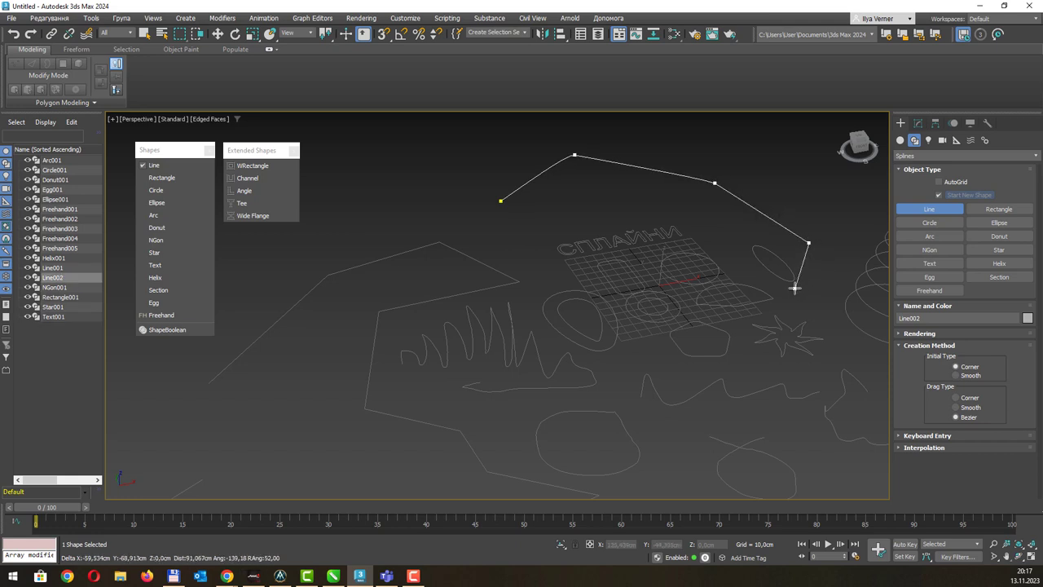
key("BackSpace")
key("BackSpace")
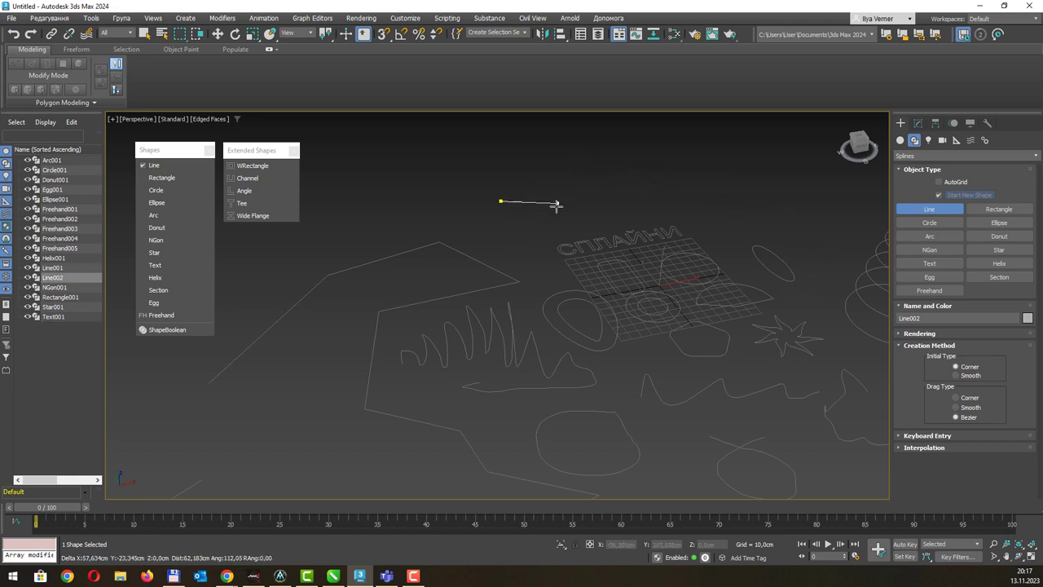
left_click(569, 197)
key("BackSpace")
left_click(602, 146)
left_click(650, 192)
left_click(600, 218)
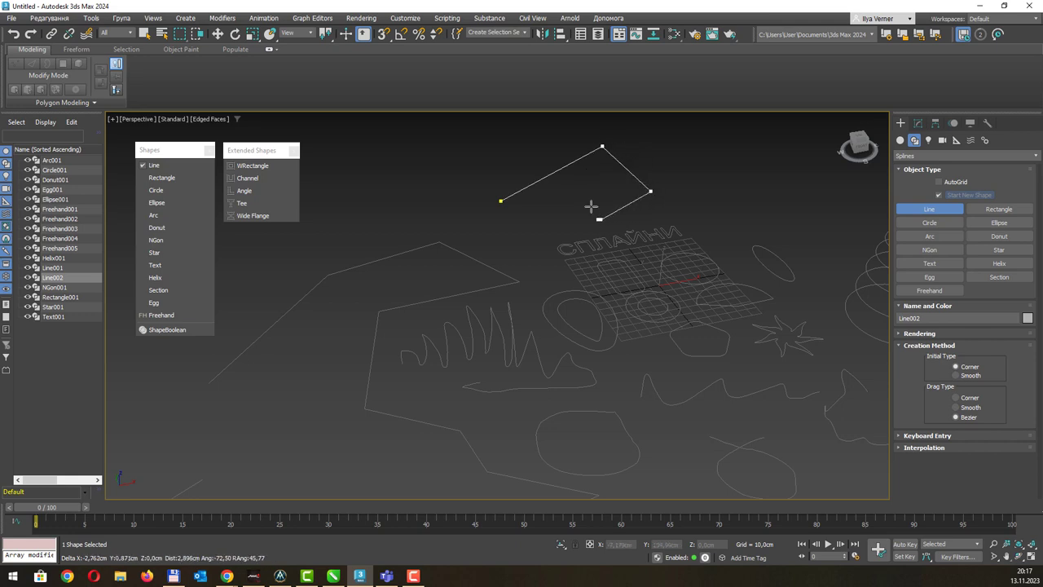
left_click(587, 173)
key("BackSpace")
key("BackSpace")
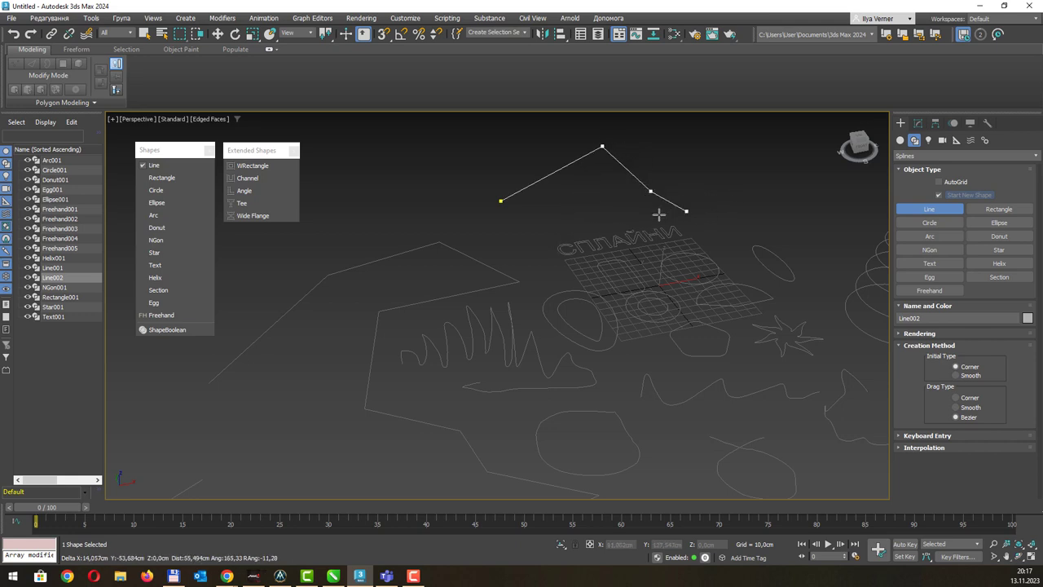
Add the last corners and close Line002 into a five-corner loop.
left_click(594, 192)
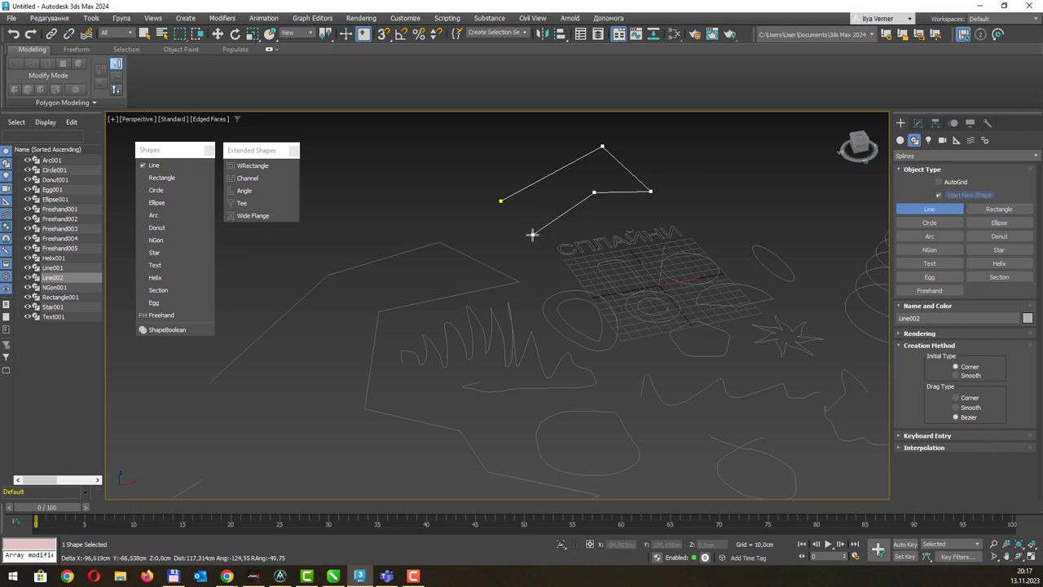
left_click(552, 224)
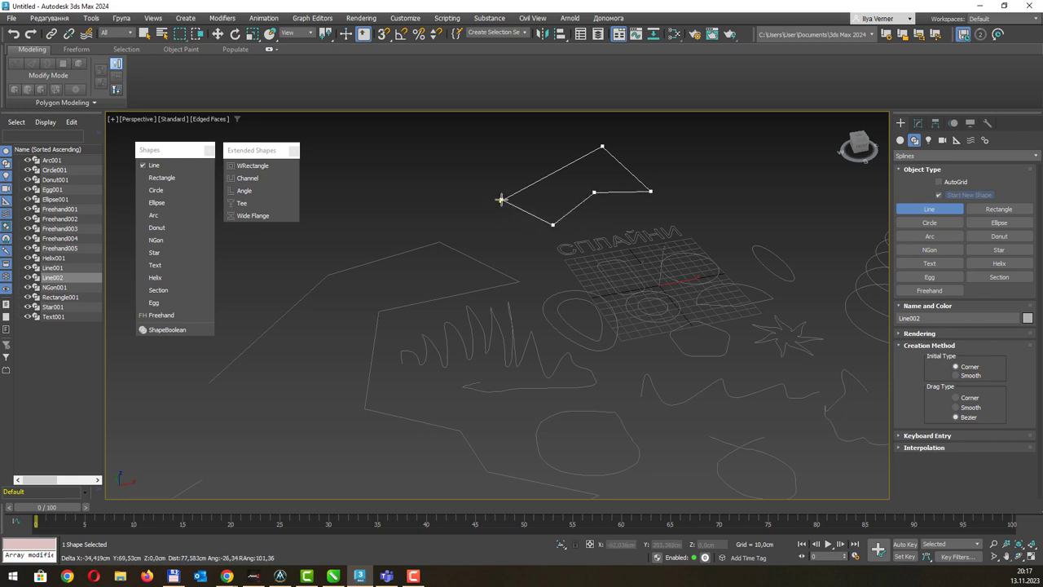
left_click(500, 201)
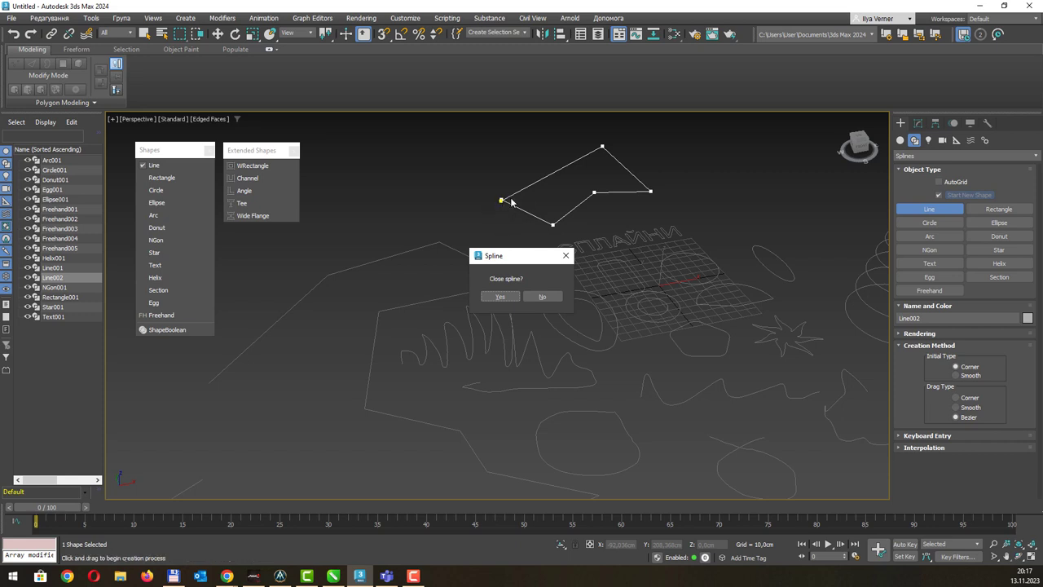
left_click(505, 296)
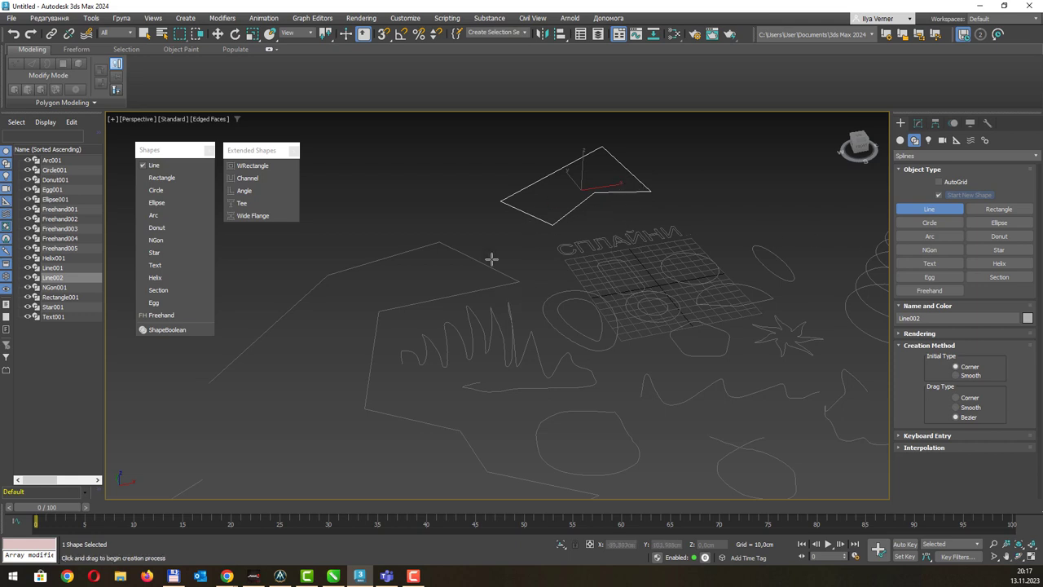
mouse_move(491, 259)
middle_mouse_down()
mouse_move(603, 242)
mouse_move(709, 287)
middle_mouse_up()
scroll(603, 242, "down", 3)
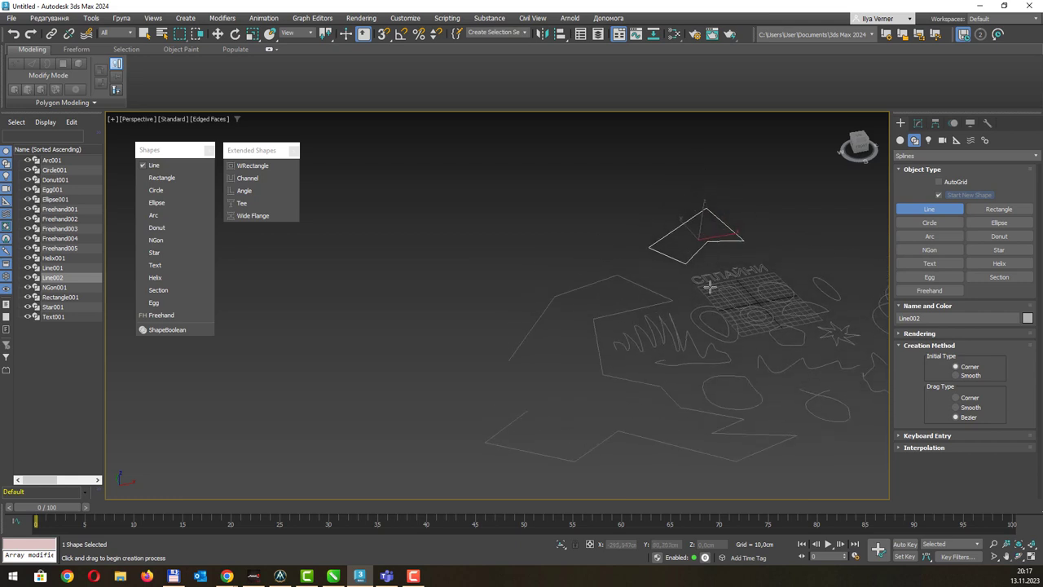
Begin Line003 with sharp corners and two dragged Bezier curves down its right side.
left_click(369, 255)
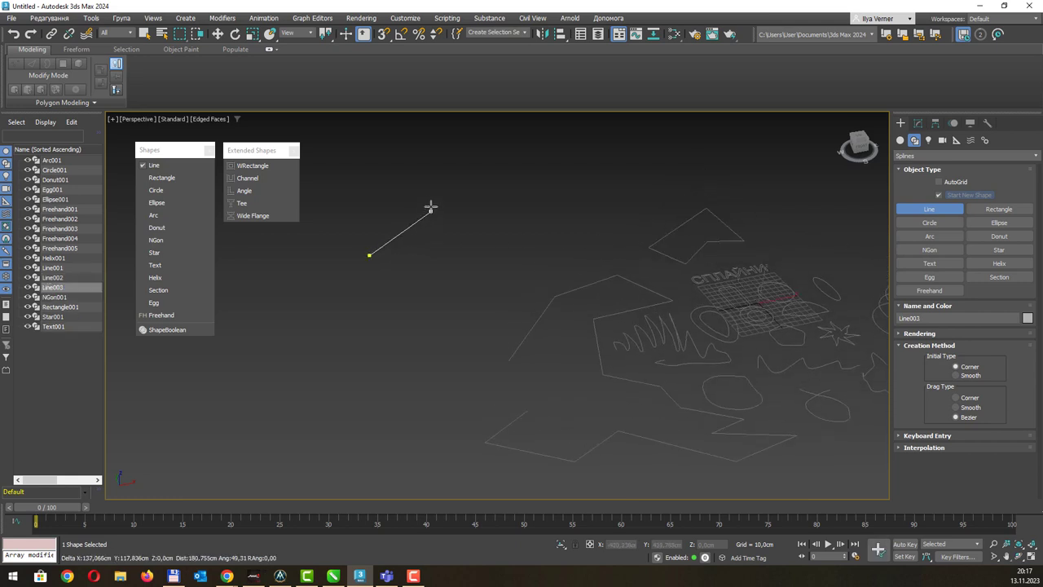
left_click(405, 195)
left_click(509, 184)
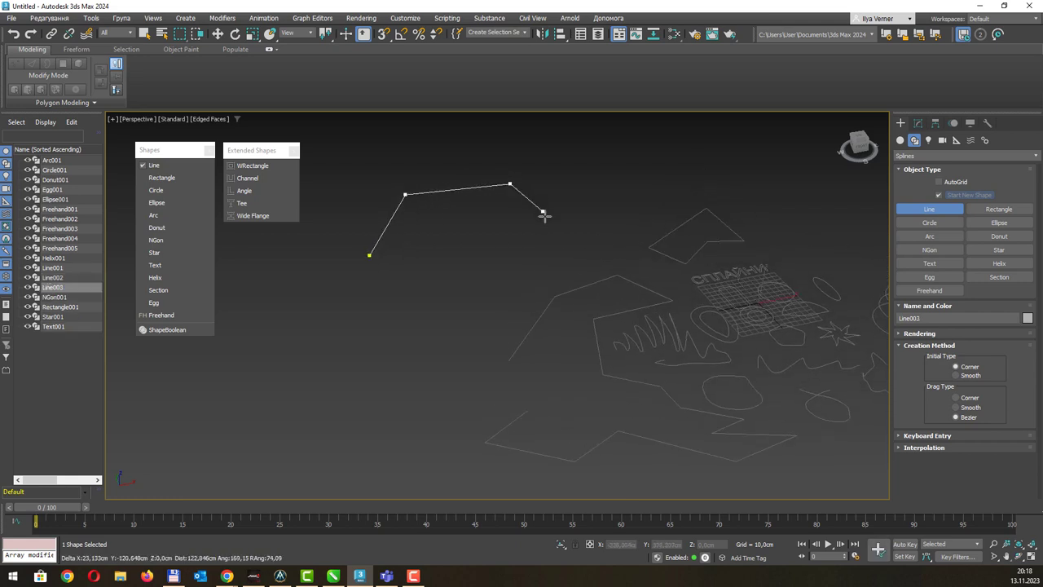
left_click_drag(550, 239, 517, 275)
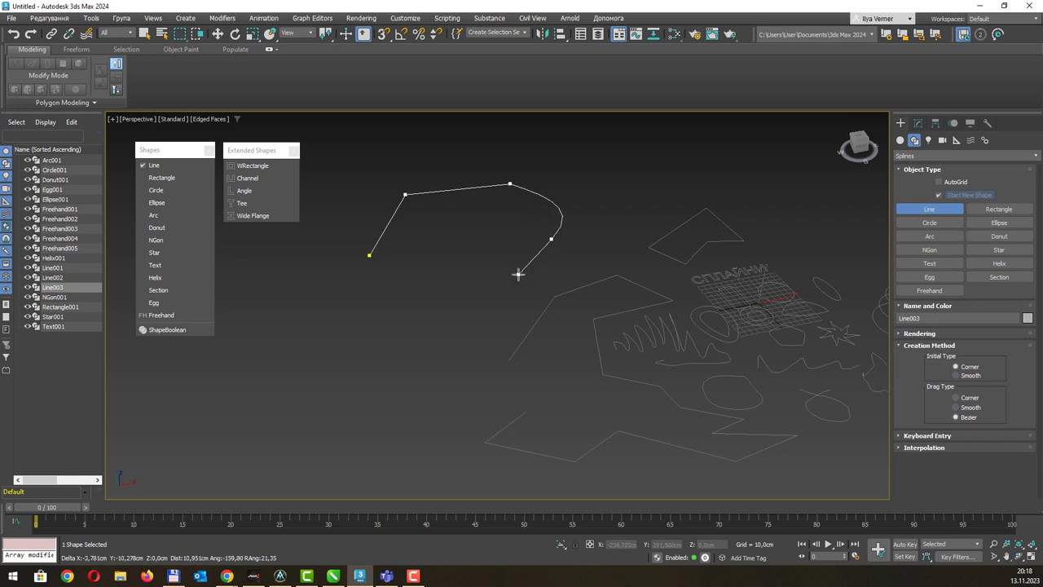
left_click(472, 256)
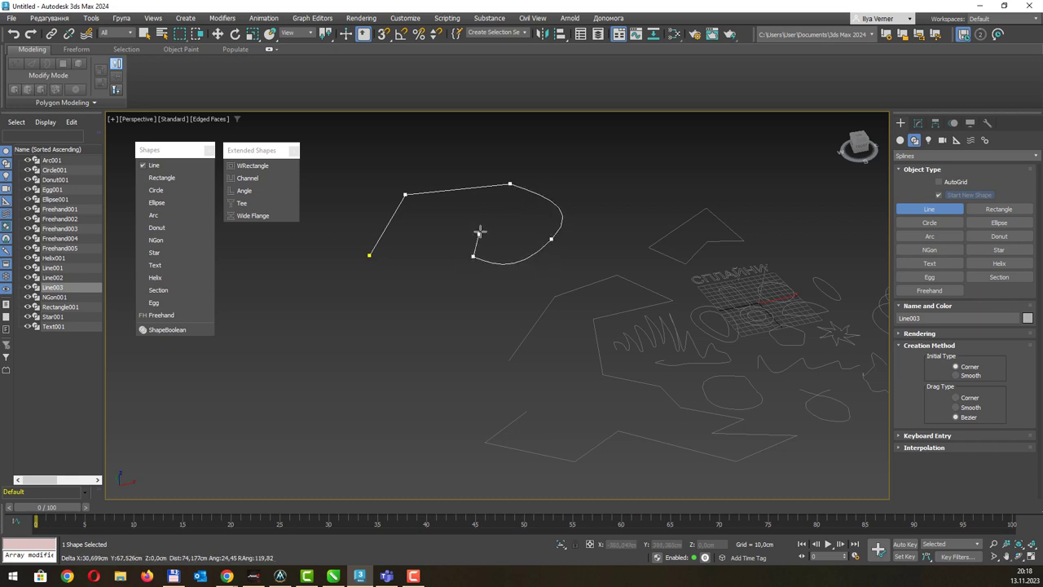
left_click(486, 227)
left_click(440, 230)
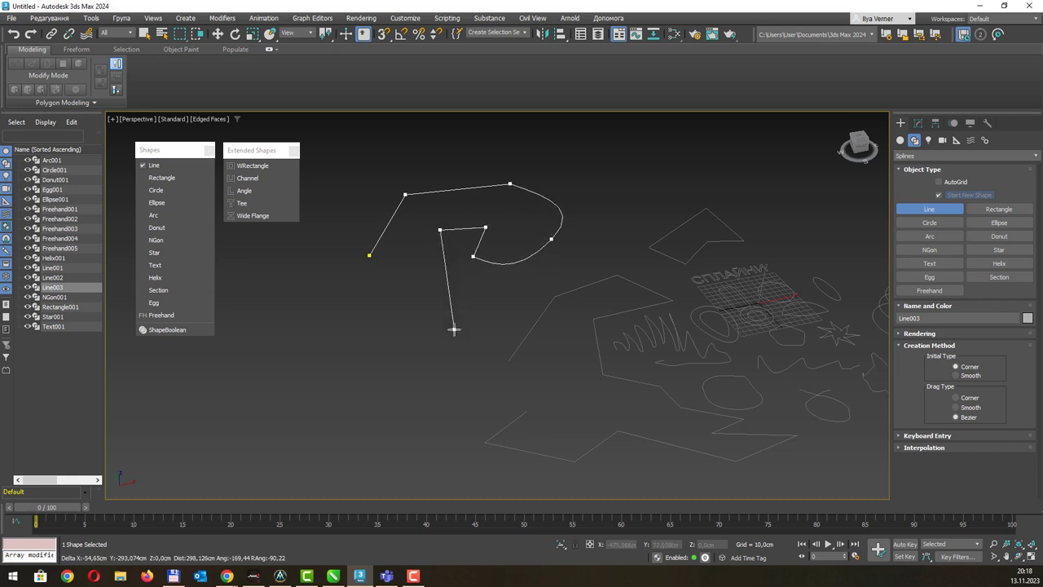
left_click(454, 328)
left_click(499, 324)
left_click_drag(492, 372, 538, 344)
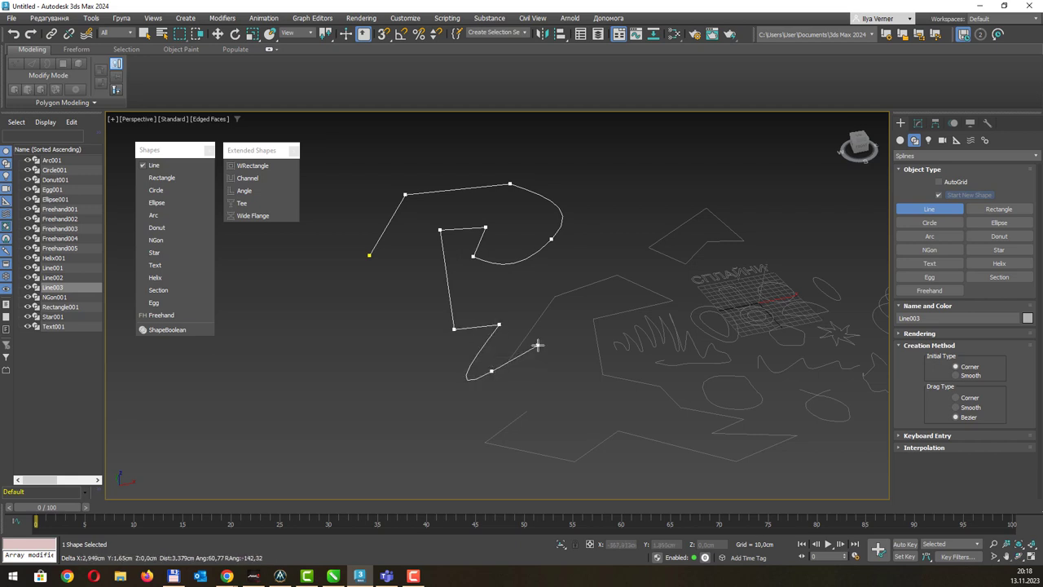
left_click(554, 358)
Carry Line003 around the bottom and left back to its start and close it.
left_click(499, 404)
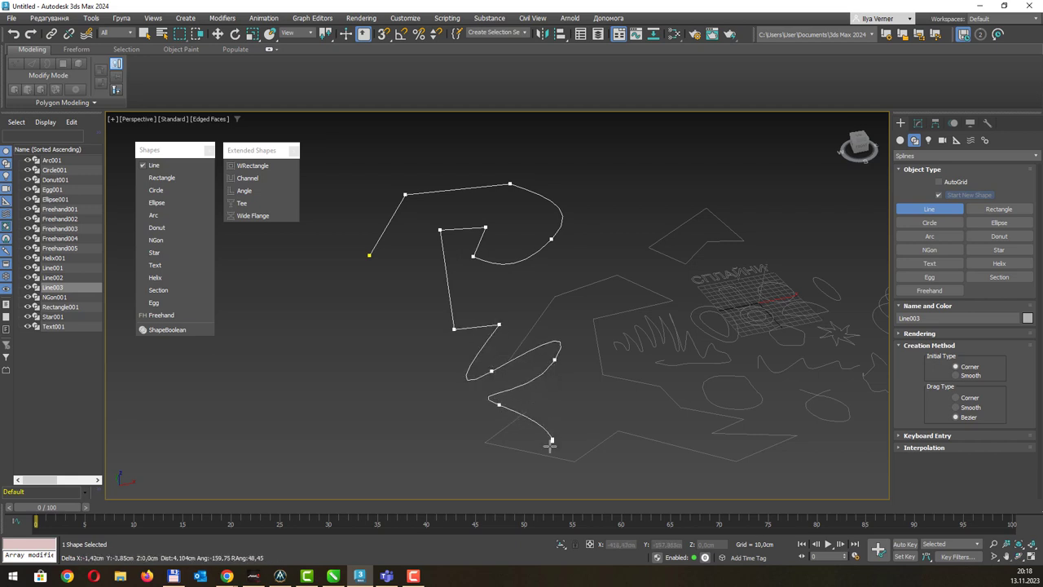
left_click(552, 438)
left_click(452, 451)
left_click(375, 426)
left_click(258, 402)
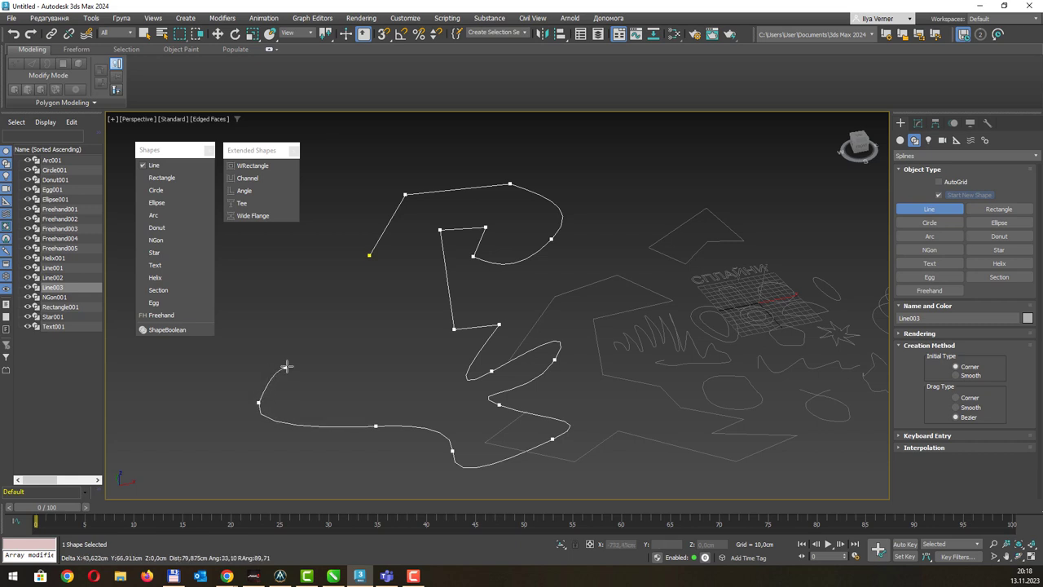
left_click(287, 366)
left_click(357, 398)
left_click(392, 358)
left_click(318, 334)
left_click(310, 287)
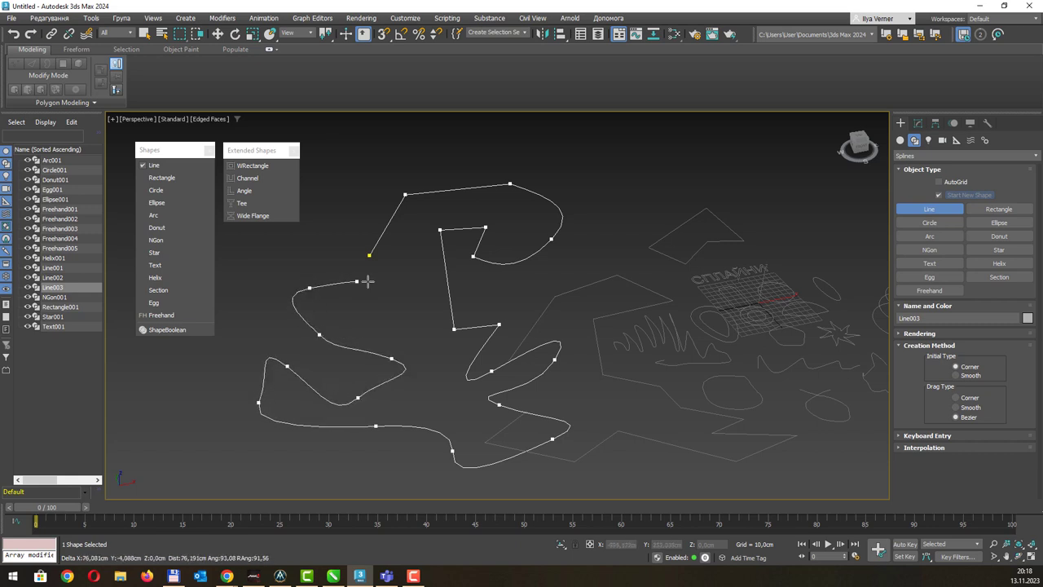
left_click(369, 281)
left_click(369, 254)
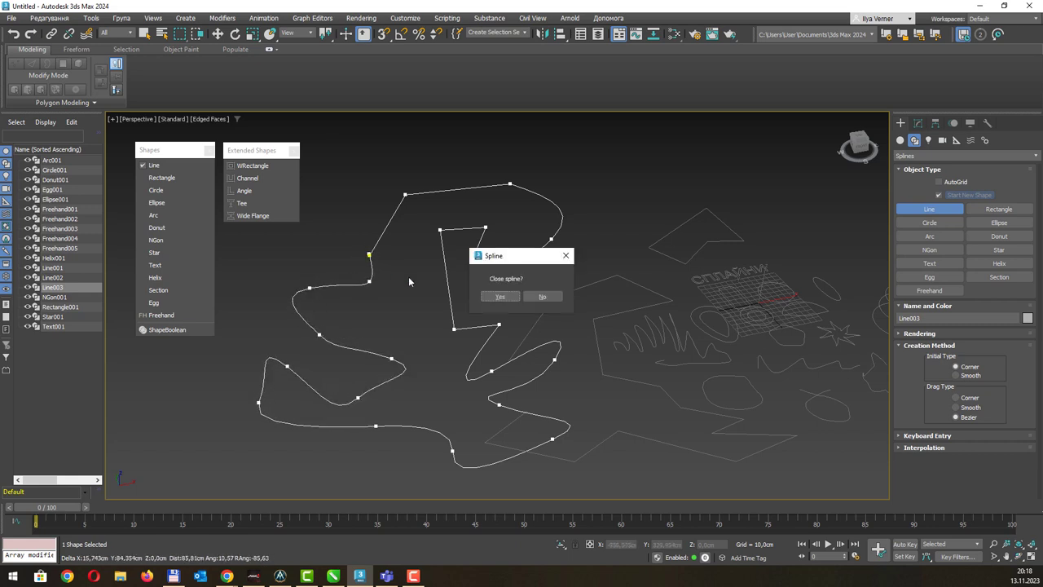
left_click(508, 298)
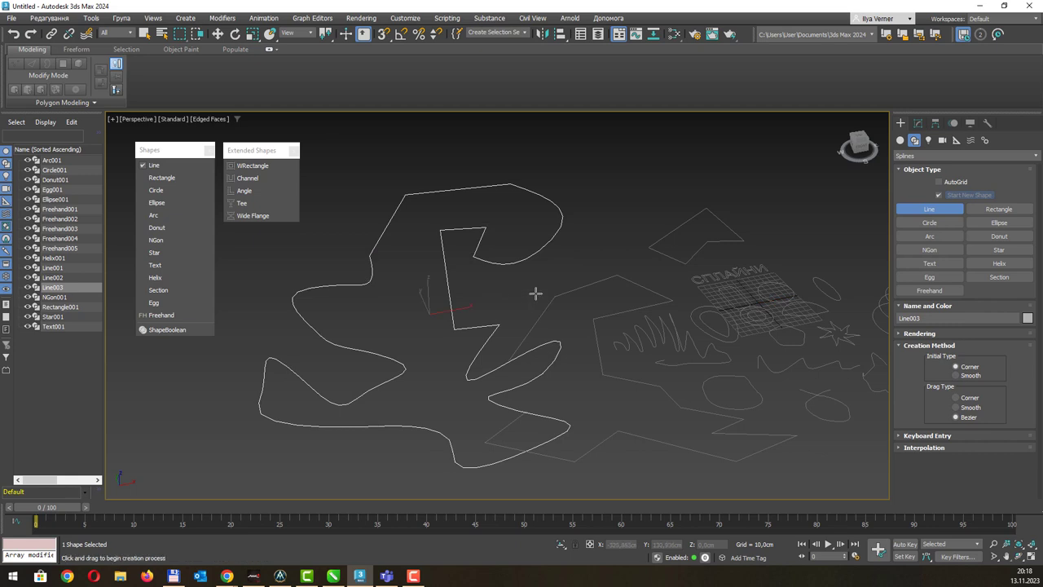
Stop line drawing and delete the thirteen box-selected spline shapes.
scroll(535, 294, "down", 3)
mouse_move(720, 242)
middle_mouse_down()
mouse_move(675, 268)
mouse_move(618, 270)
middle_mouse_up()
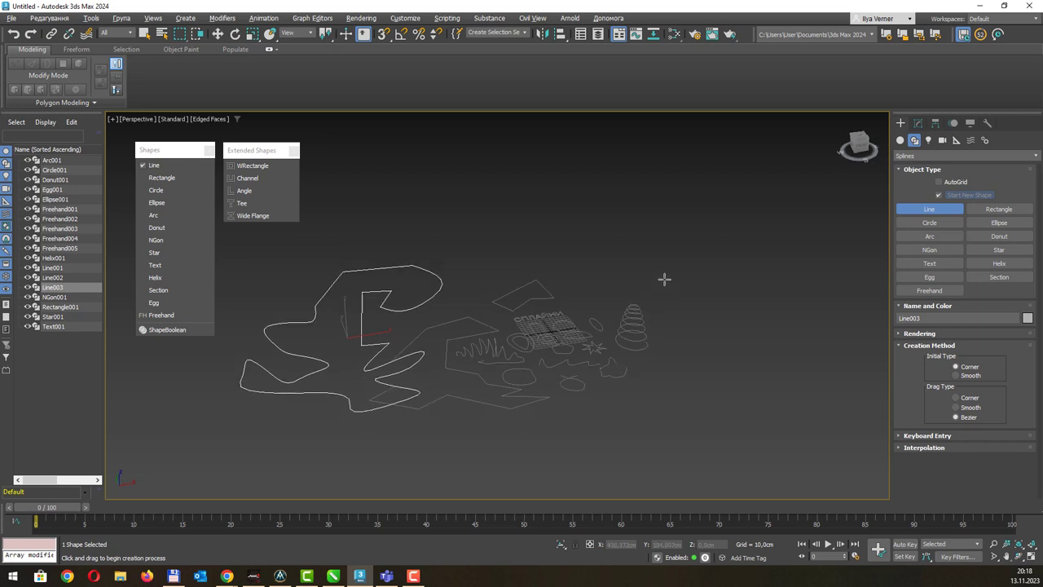
right_click(715, 342)
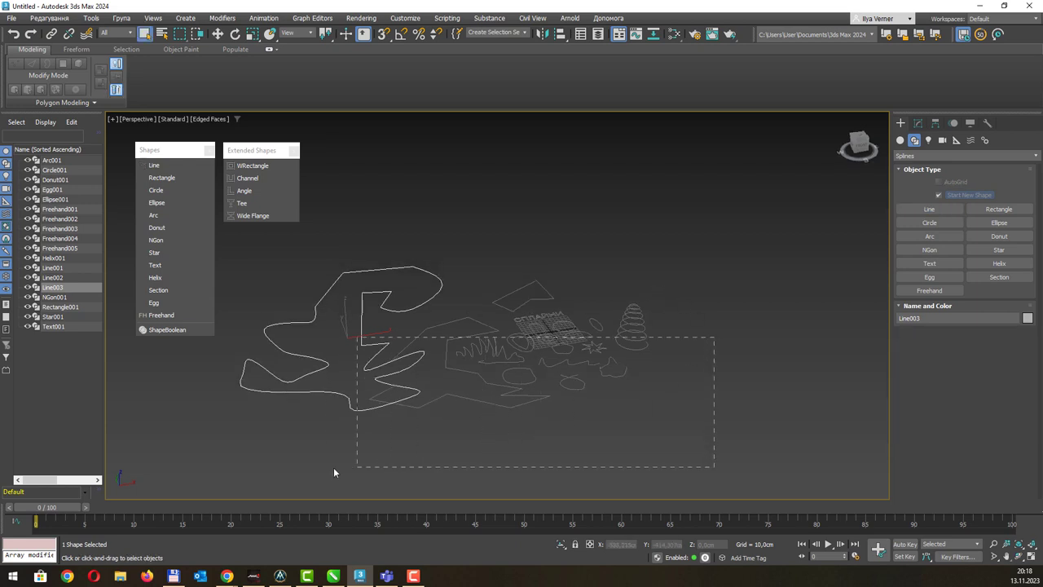
left_click_drag(333, 471, 314, 473)
key("Delete")
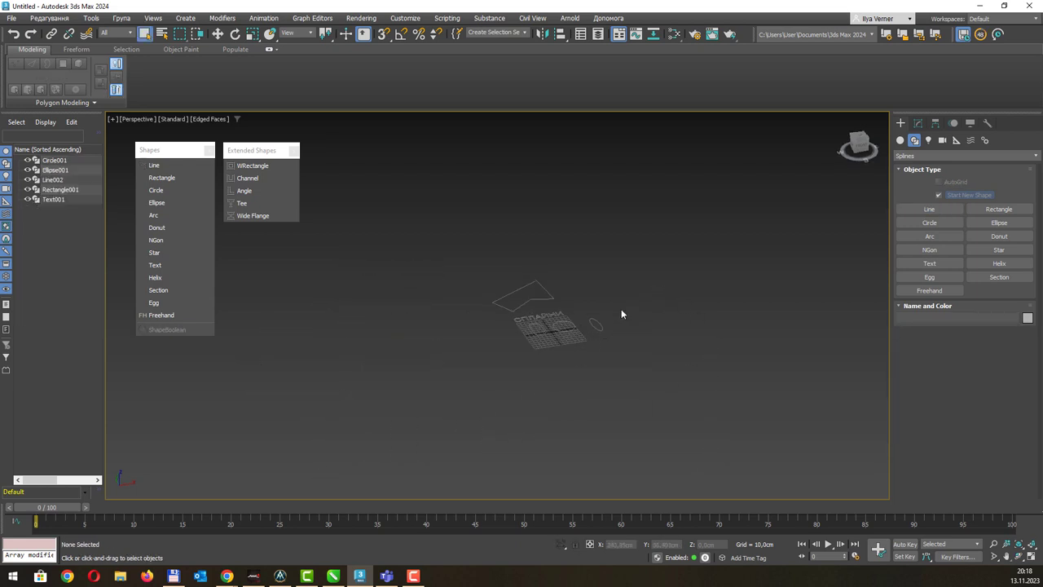
Delete the leftover splines near the text, leaving only Text001.
left_click_drag(621, 310, 580, 340)
left_click(603, 327, "ctrl")
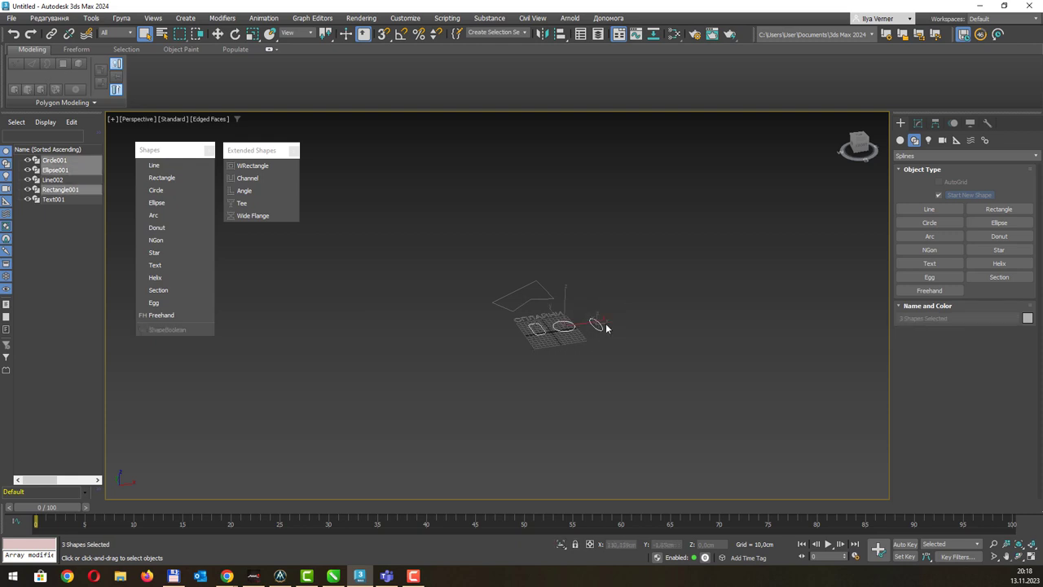
key("Delete")
left_click(553, 292)
key("Delete")
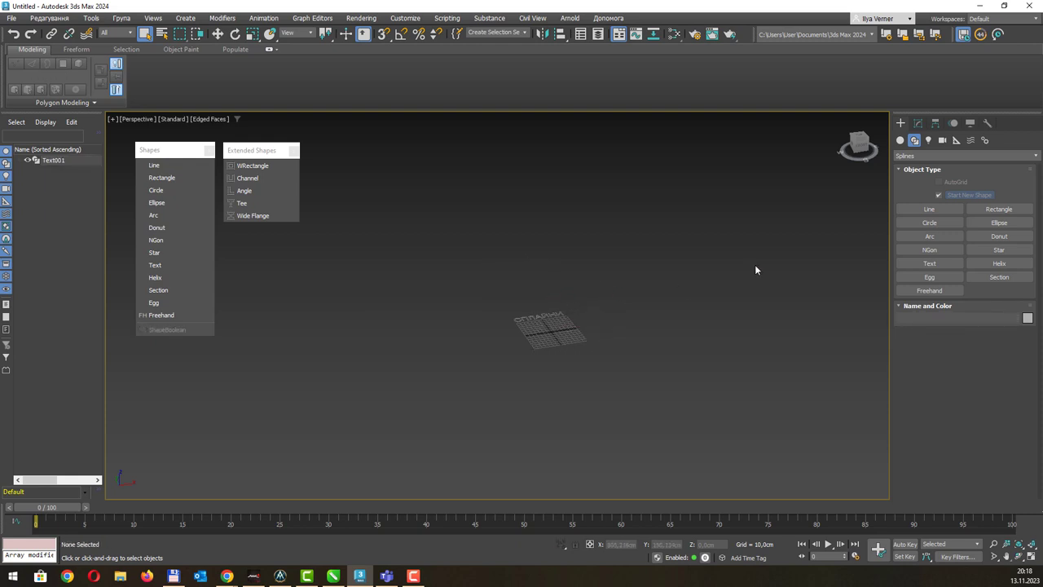
Open Standard Primitives and cancel an accidentally started box.
left_click(900, 141)
left_click(933, 199)
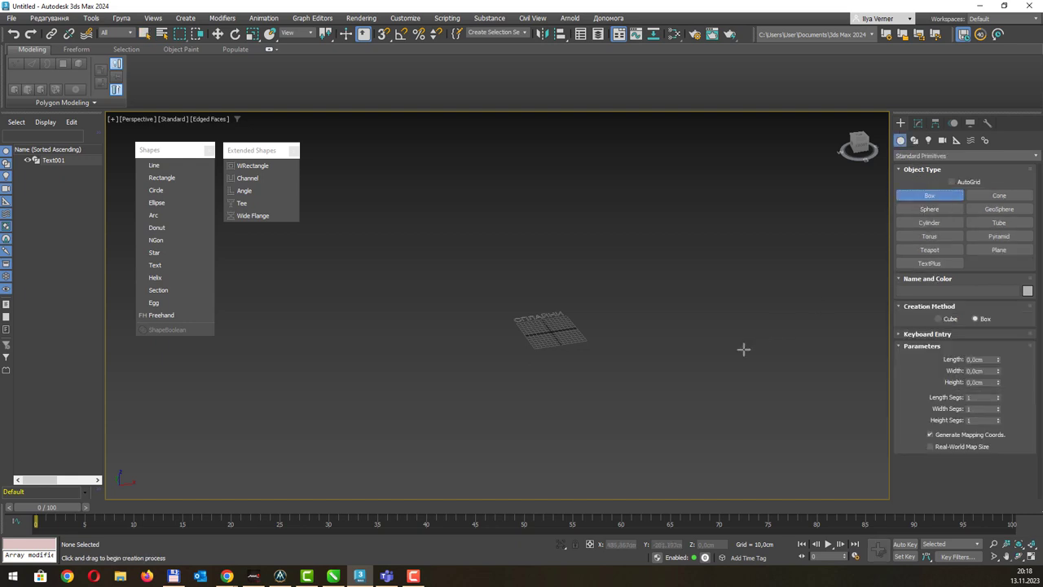
left_click_drag(602, 377, 770, 409)
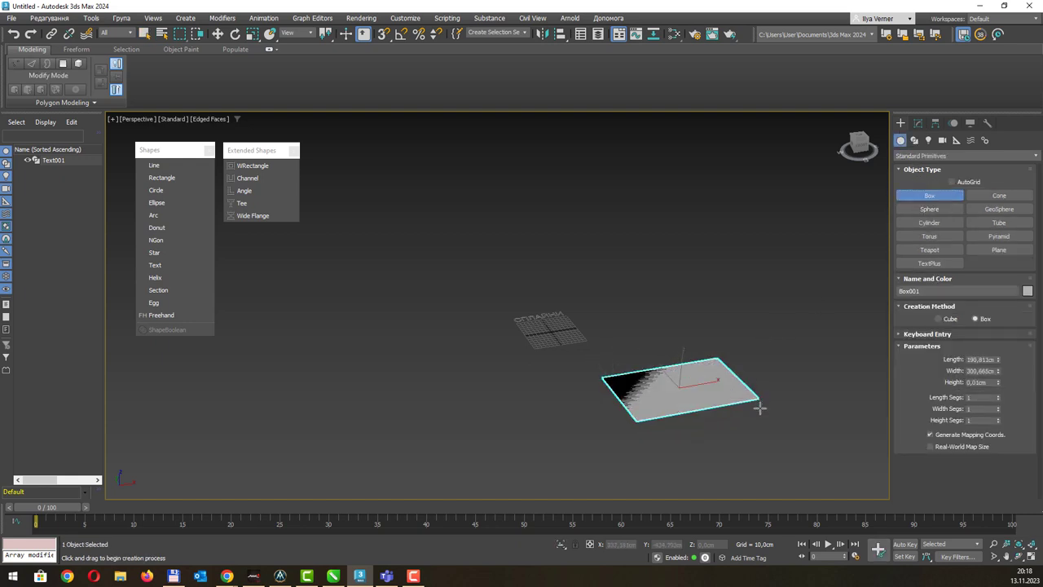
left_click_drag(770, 409, 809, 400)
right_click(808, 401)
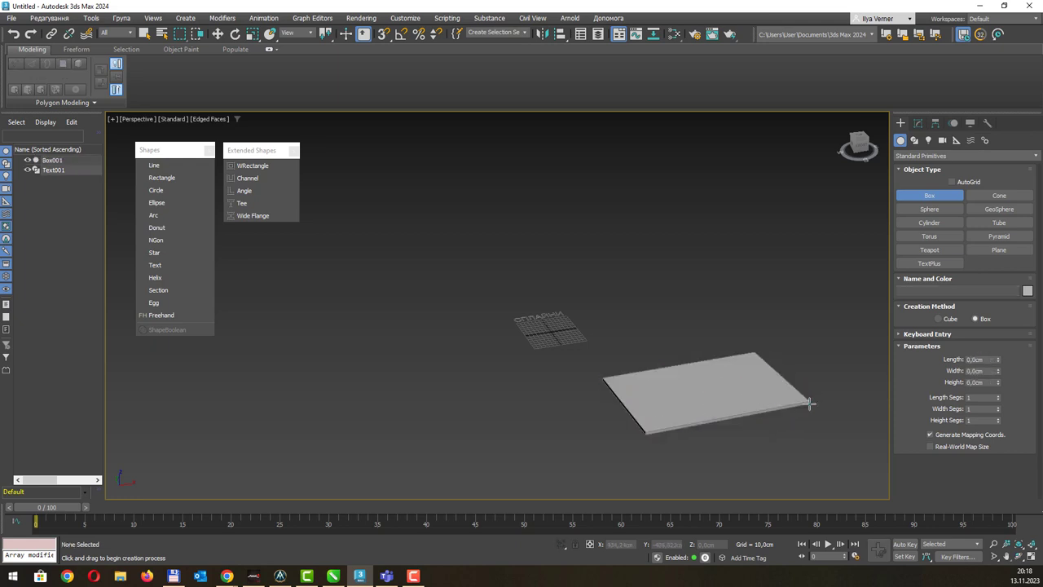
right_click(839, 266)
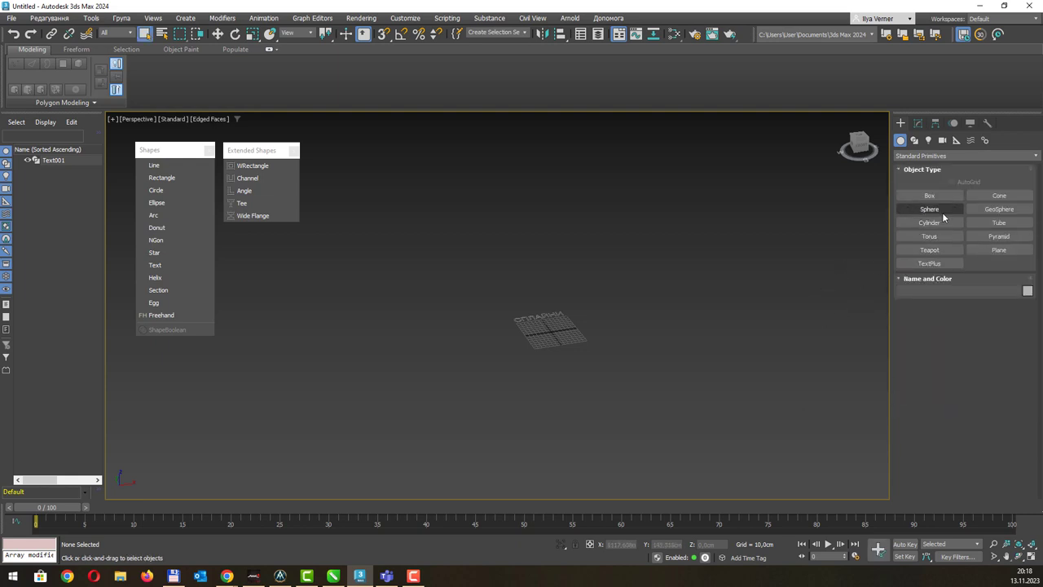
Draw Tube001 (radii 153,547 and 129,338 cm, height 438,136 cm) and convert it to editable poly.
left_click(996, 222)
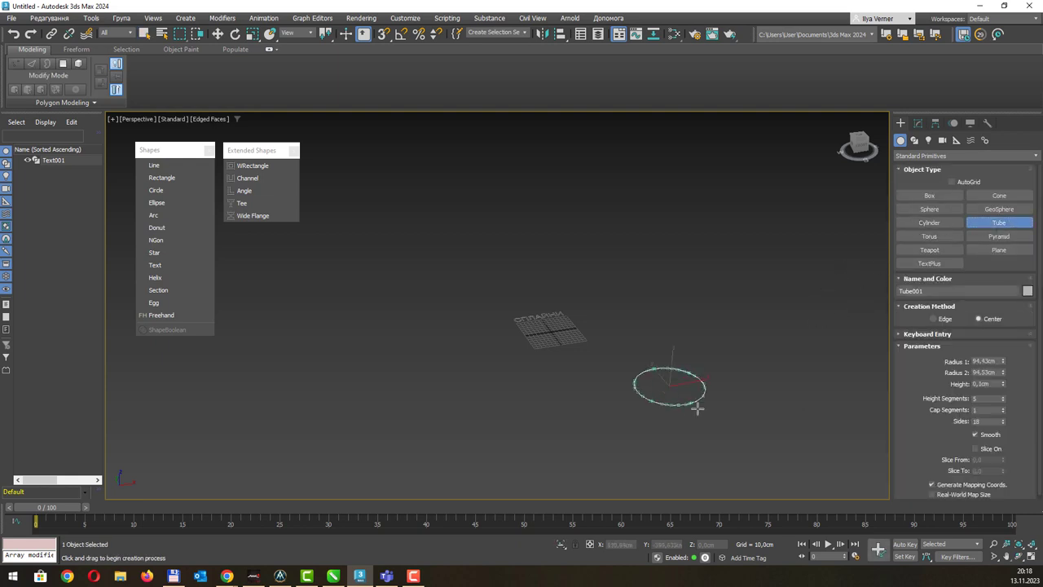
left_click_drag(668, 384, 710, 419)
left_click(703, 402)
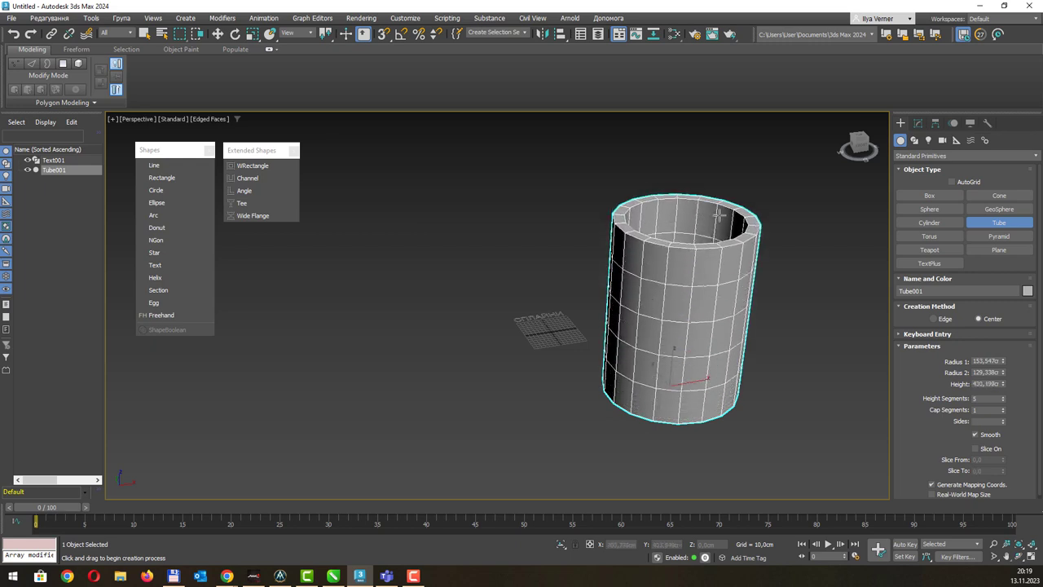
middle_click_drag(782, 321, 756, 304, "alt")
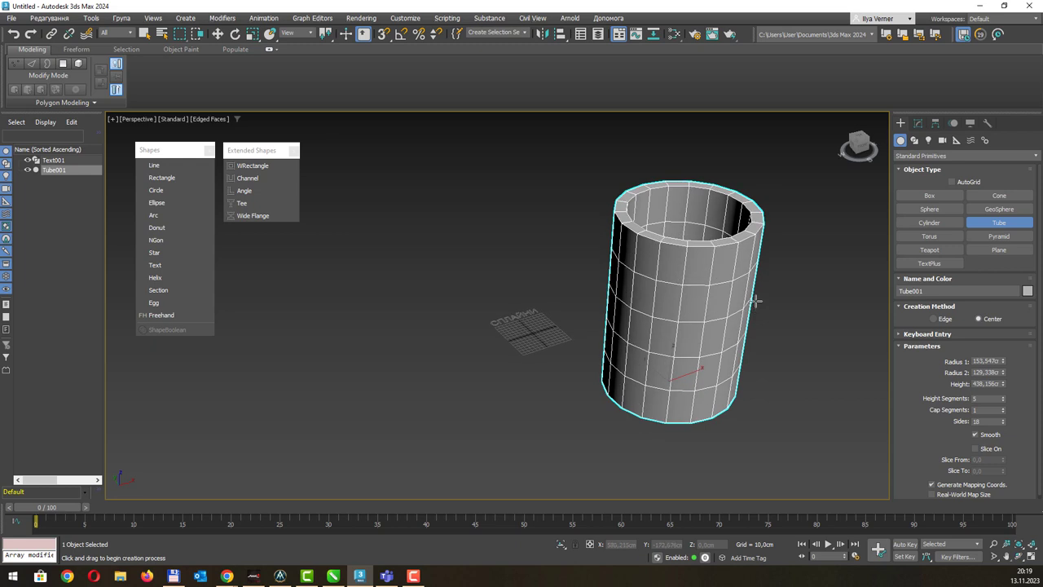
left_click(15, 63)
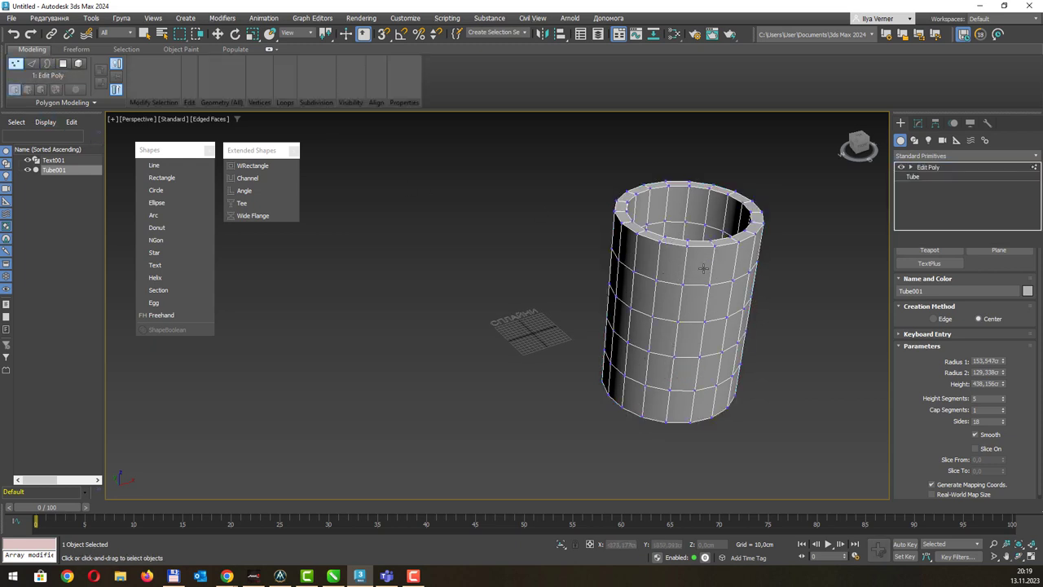
In Top view, stretch the tube's right and left vertices outward to elongate it.
key("t")
key("z")
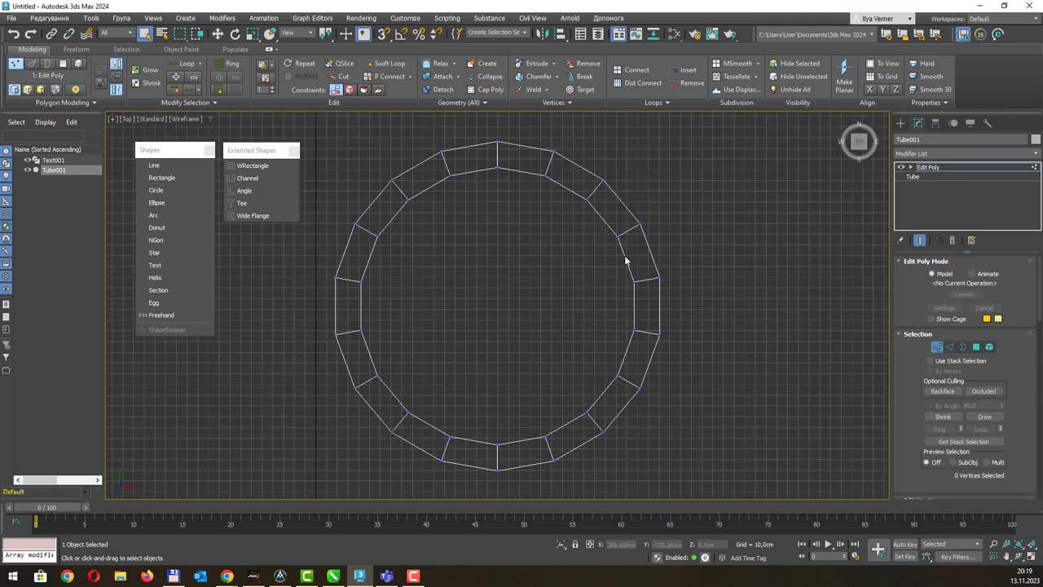
scroll(624, 262, "down", 2)
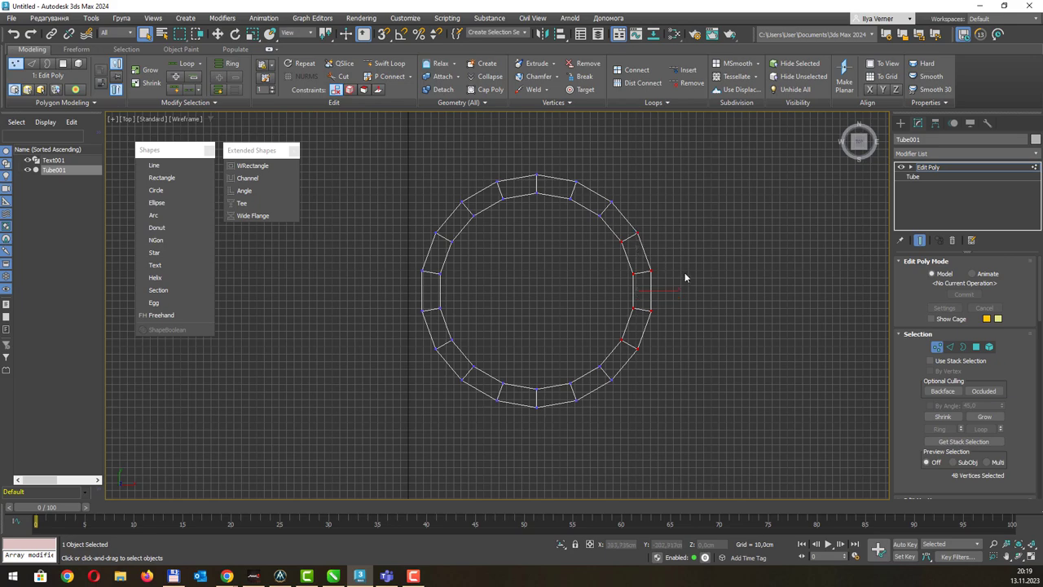
key("w")
left_click_drag(663, 290, 844, 292)
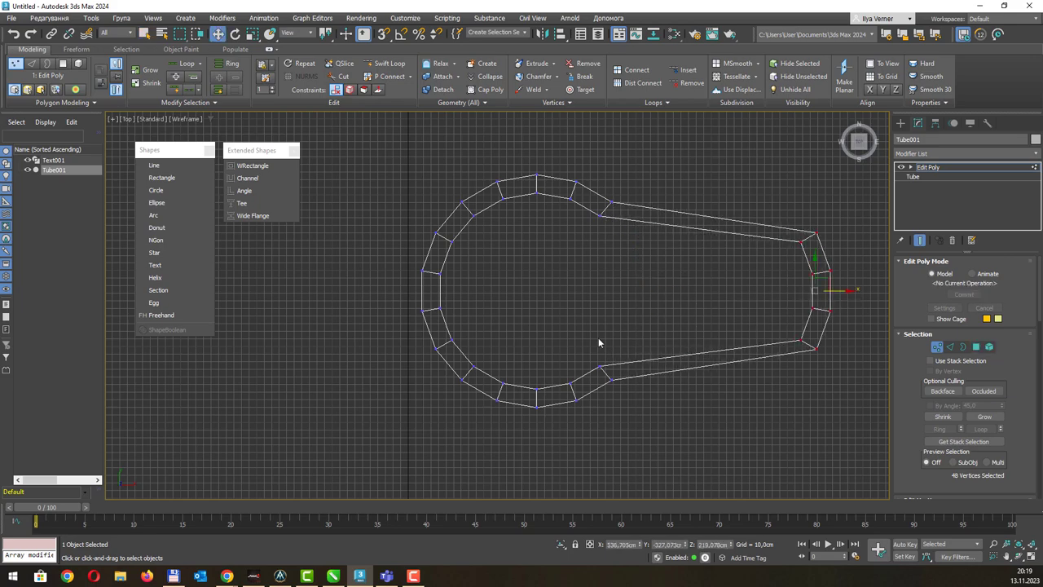
middle_click_drag(599, 343, 662, 353)
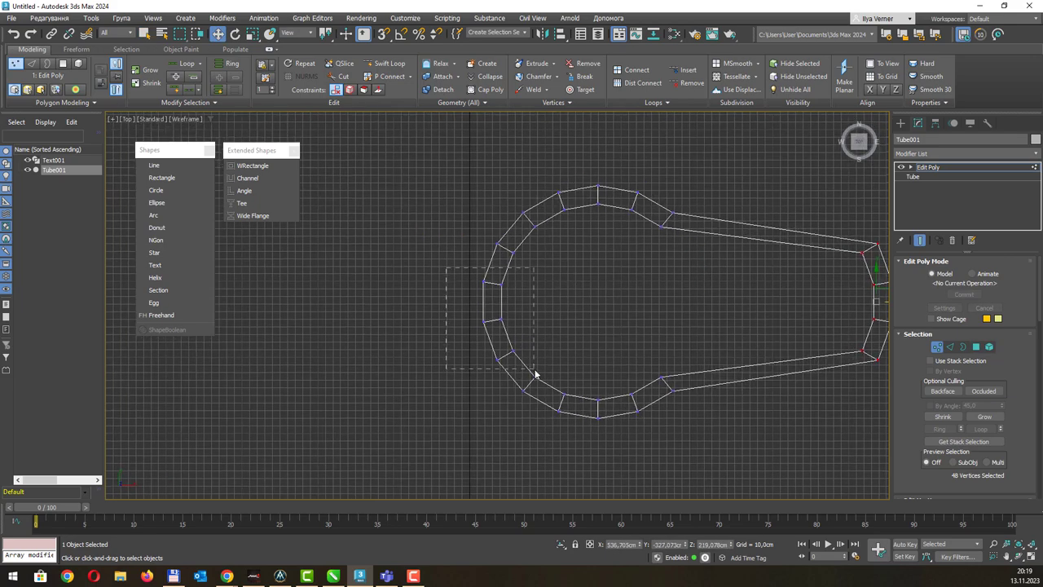
left_click_drag(534, 371, 534, 371)
left_click_drag(517, 319, 393, 317)
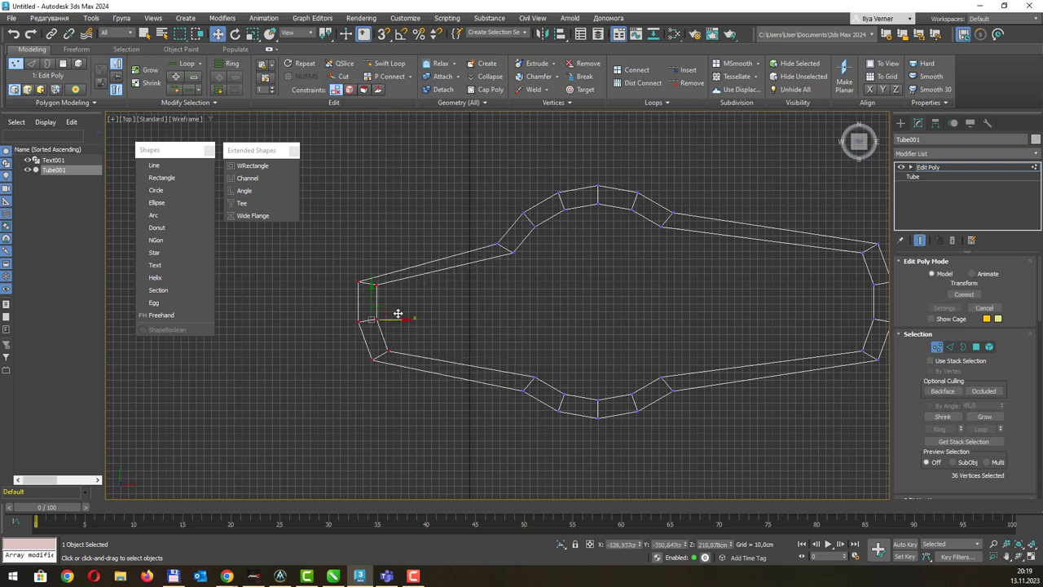
Bend the walls by moving the upper-left, bottom-middle and bottom-right vertex groups.
left_click(466, 169)
left_click_drag(599, 294, 598, 294)
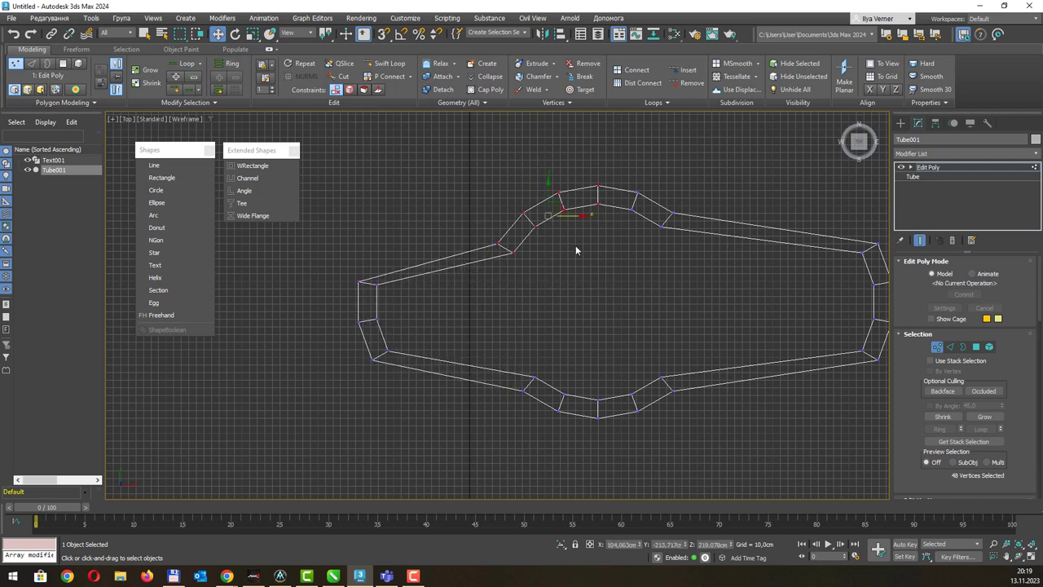
left_click_drag(556, 207, 490, 145)
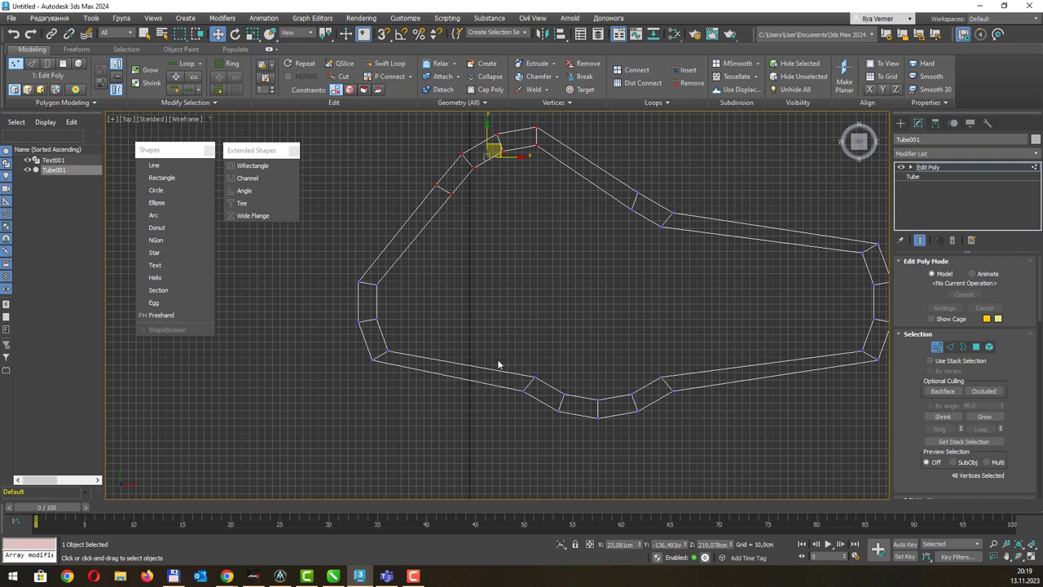
left_click_drag(539, 416, 539, 416)
left_click_drag(536, 375, 501, 349)
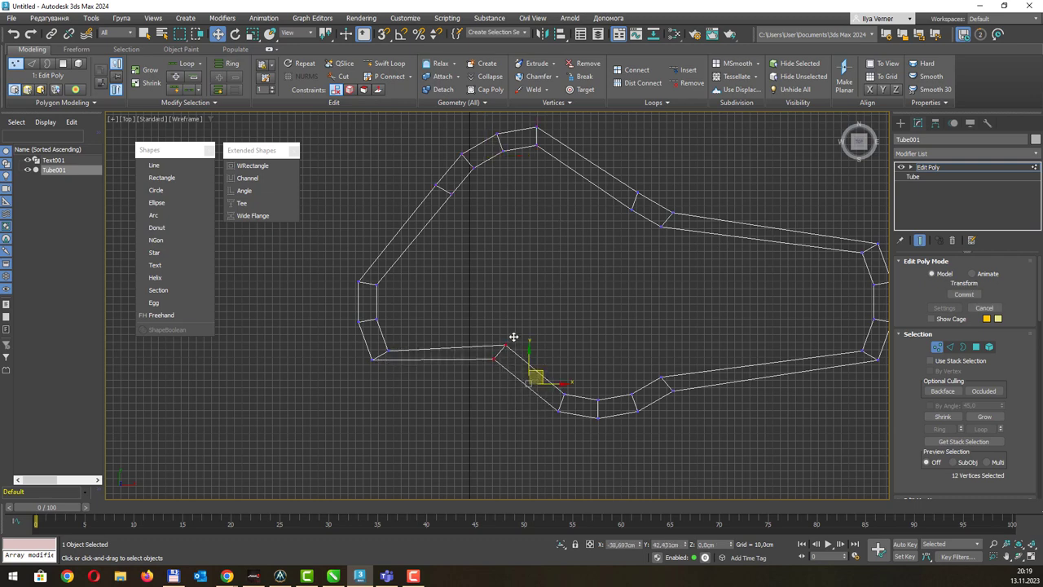
left_click_drag(655, 419, 655, 418)
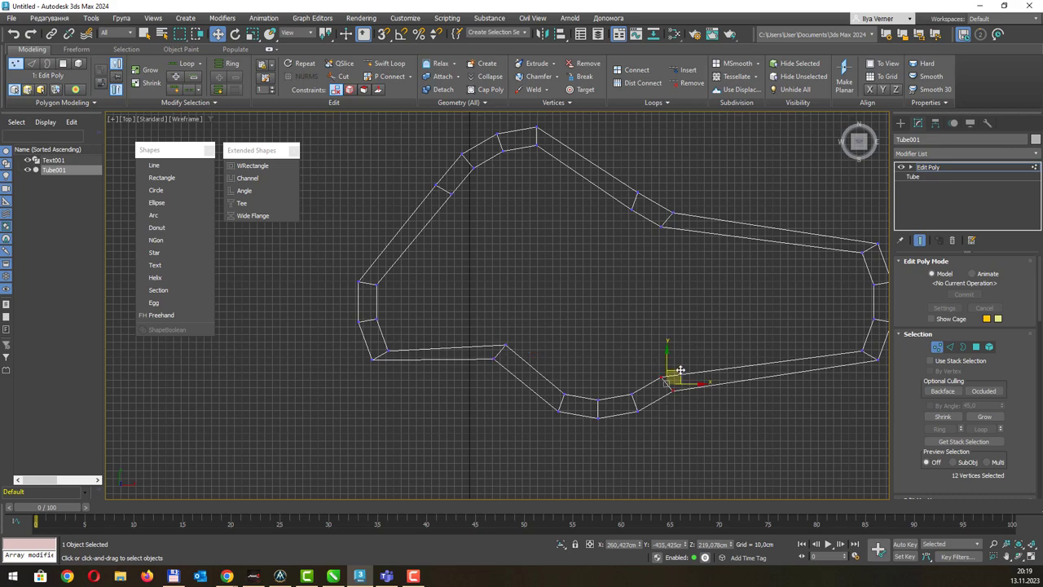
left_click_drag(679, 372, 746, 348)
In Perspective, select two low wall polygons in Polygon mode and launch Bevel.
key("p")
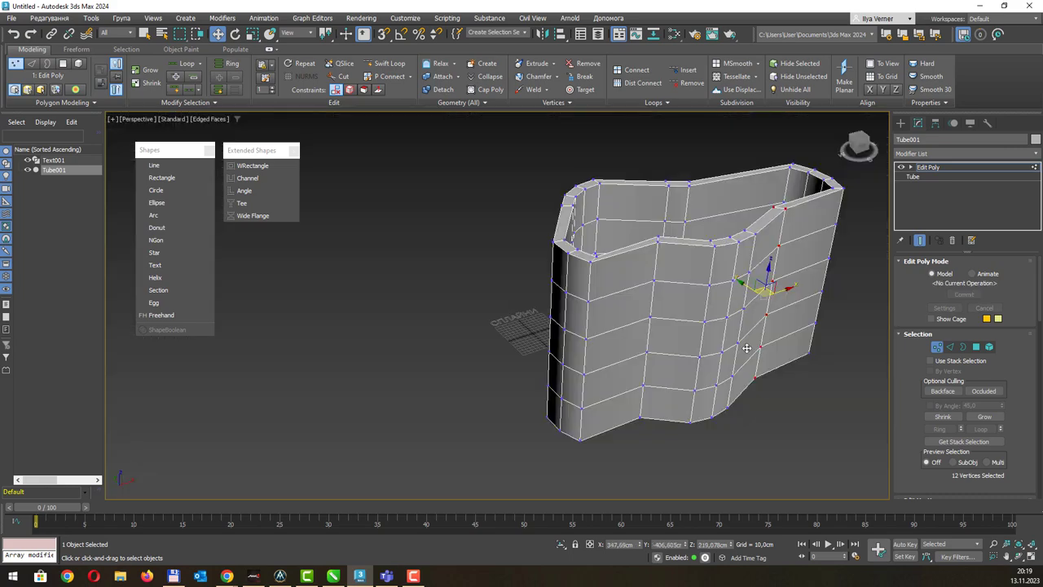
mouse_move(736, 342)
middle_mouse_down("alt")
mouse_move(742, 365)
mouse_move(729, 372)
middle_mouse_up("alt")
key("1")
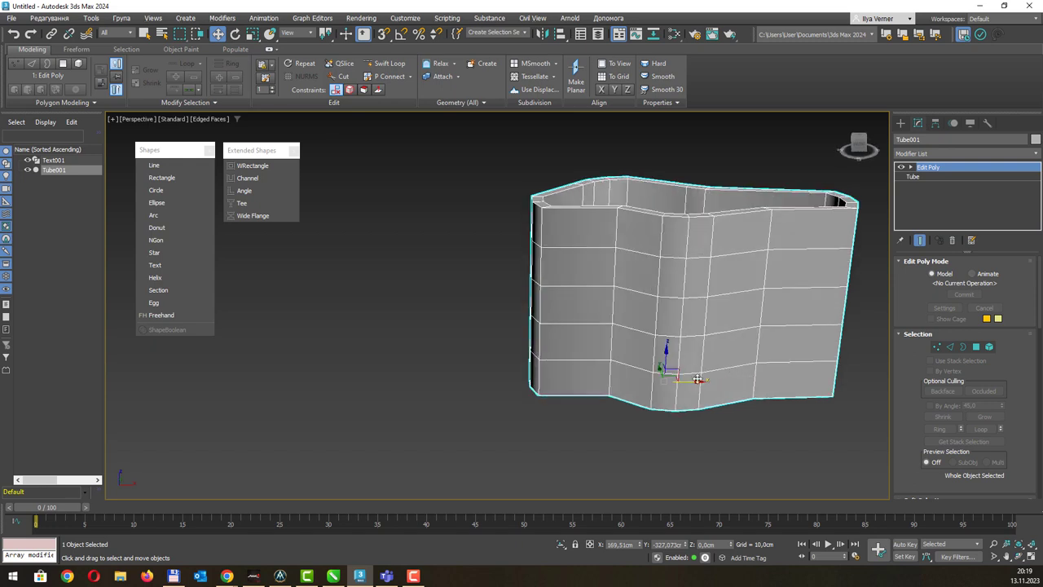
scroll(697, 379, "up", 3)
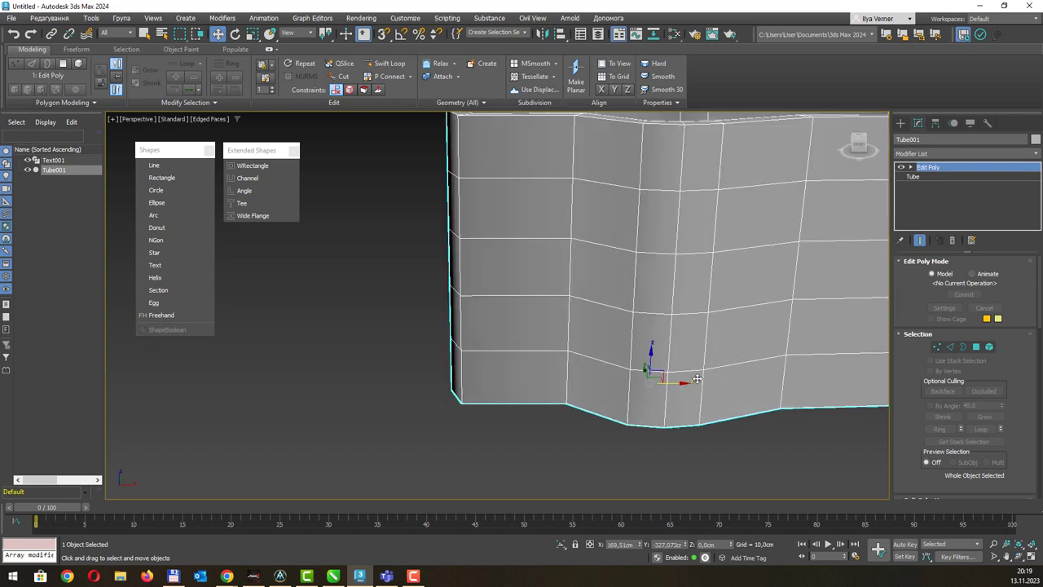
key("4")
left_click(654, 405)
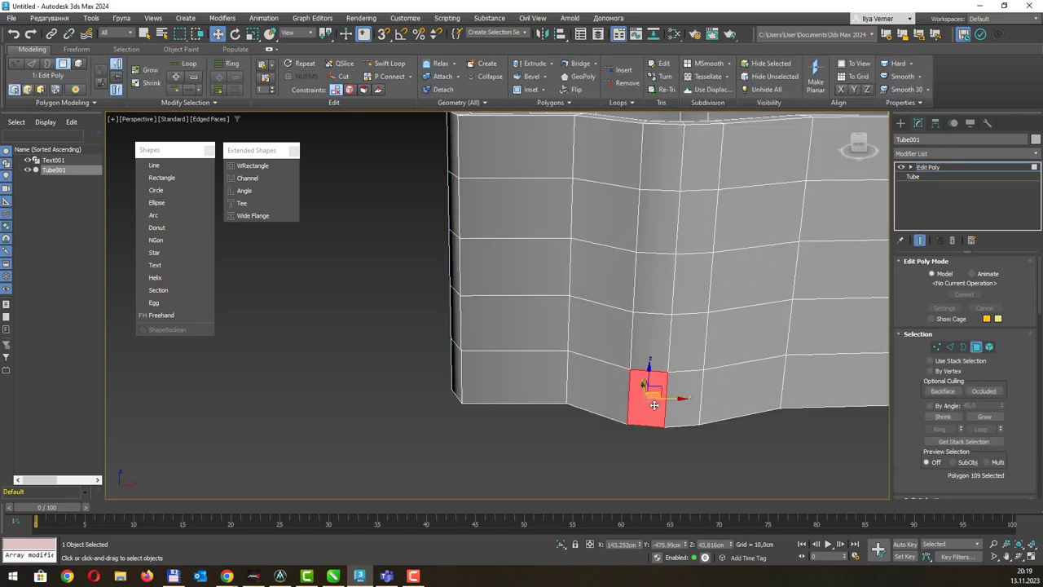
key("q")
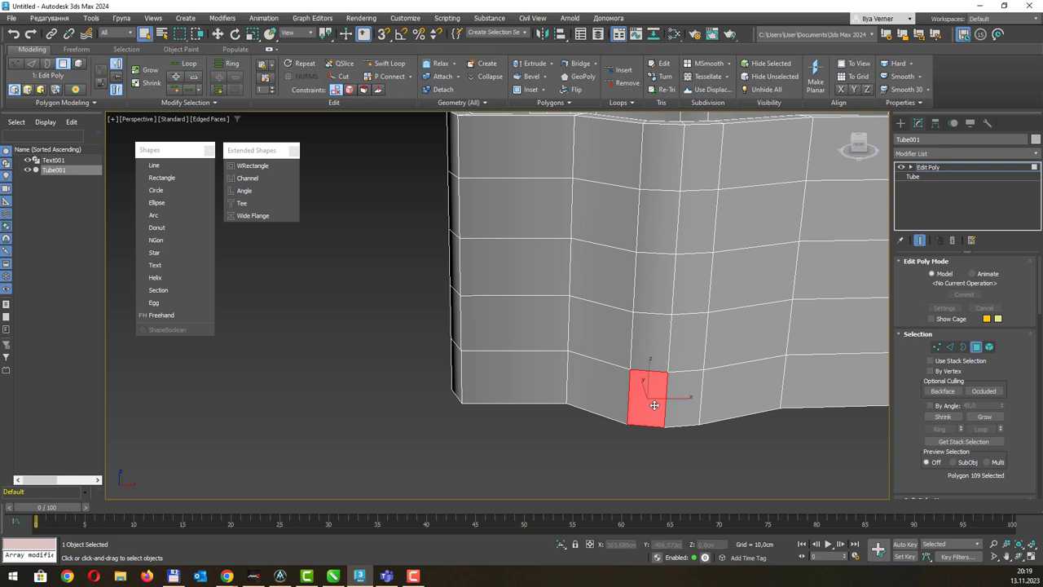
middle_click_drag(653, 392, 618, 392, "alt")
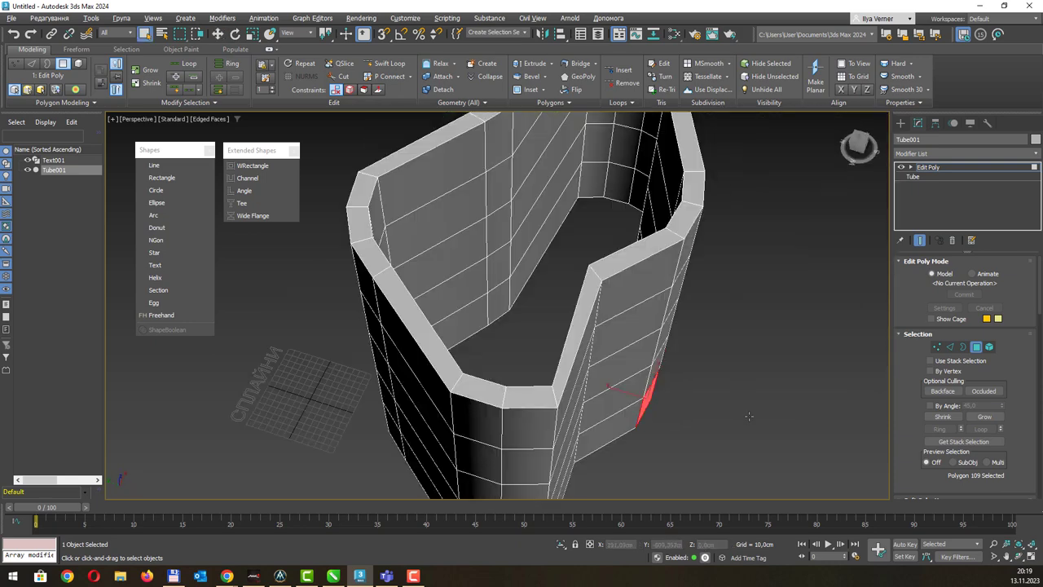
left_click(619, 392, "ctrl")
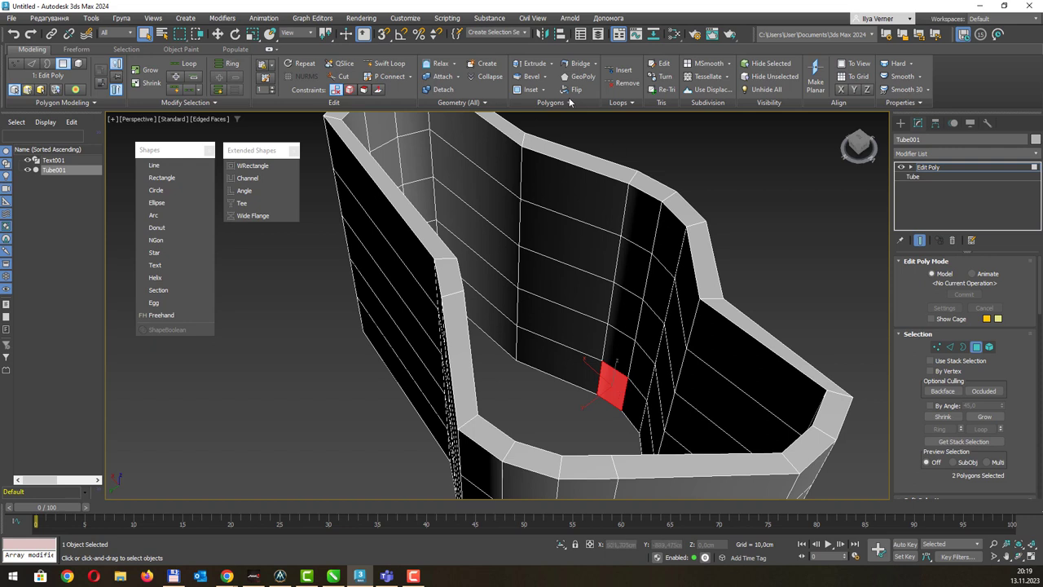
left_click(531, 76)
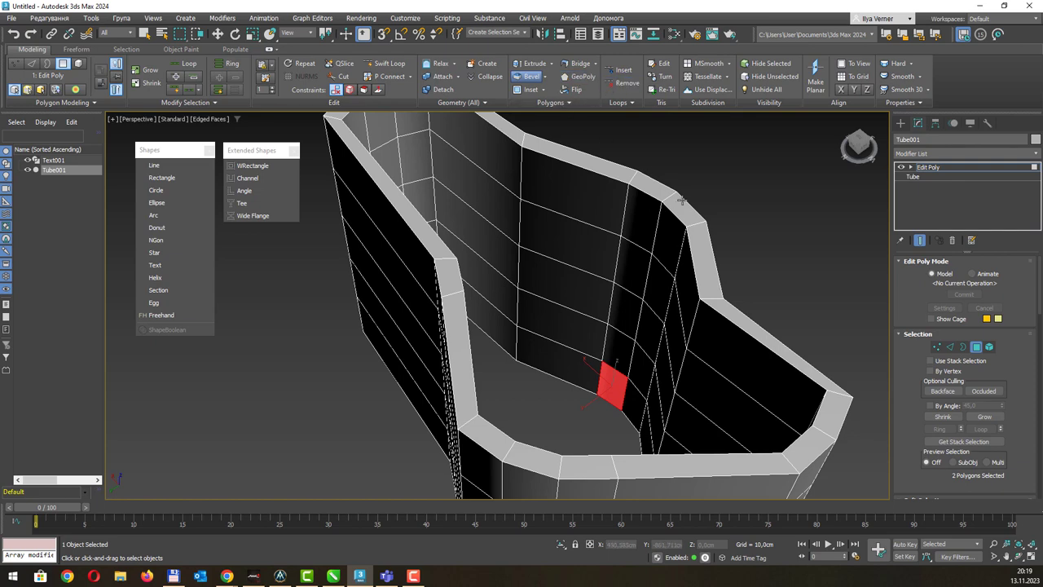
Bridge the matching inner and outer wall polygons at the base into a tunnel.
middle_click_drag(705, 221, 714, 210, "alt")
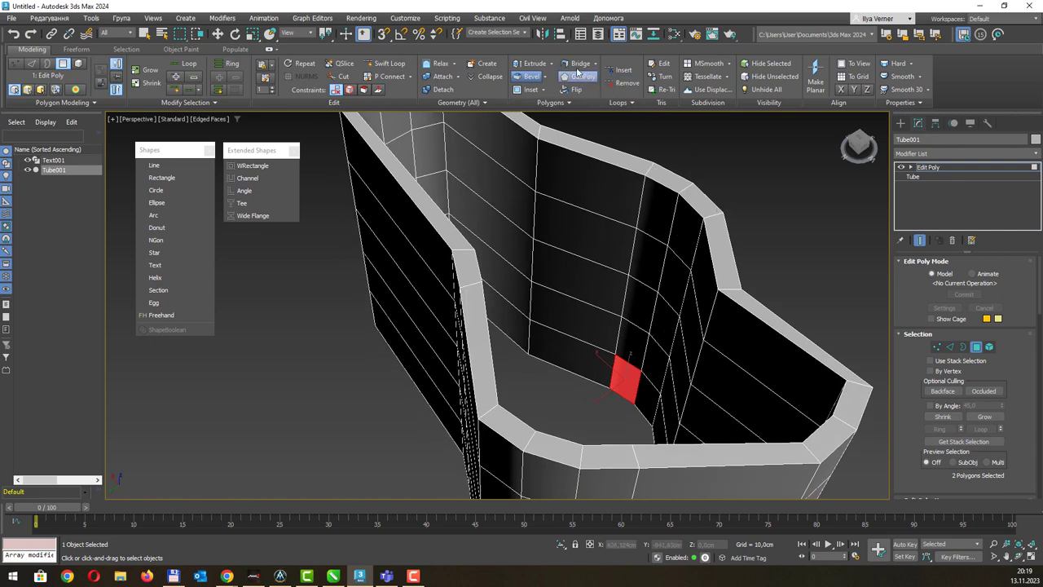
mouse_move(735, 278)
middle_mouse_down("alt")
mouse_move(596, 238)
mouse_move(666, 257)
mouse_move(729, 294)
mouse_move(642, 316)
middle_mouse_up("alt")
left_click(622, 377)
mouse_move(660, 379)
middle_mouse_down("alt")
mouse_move(721, 410)
mouse_move(776, 377)
mouse_move(737, 388)
middle_mouse_up("alt")
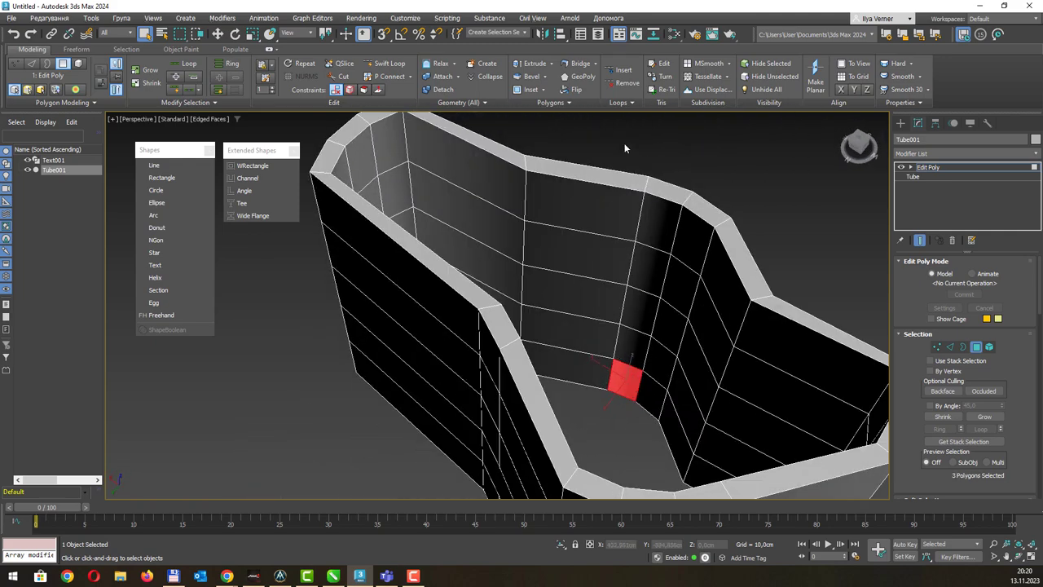
left_click(580, 63)
middle_click_drag(752, 203, 620, 195, "alt")
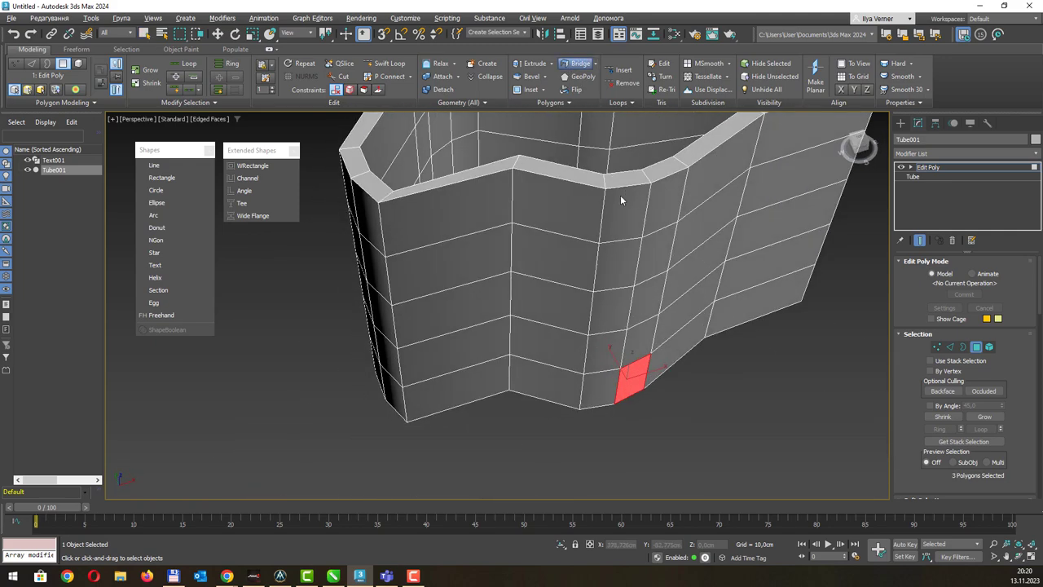
scroll(601, 399, "up", 4)
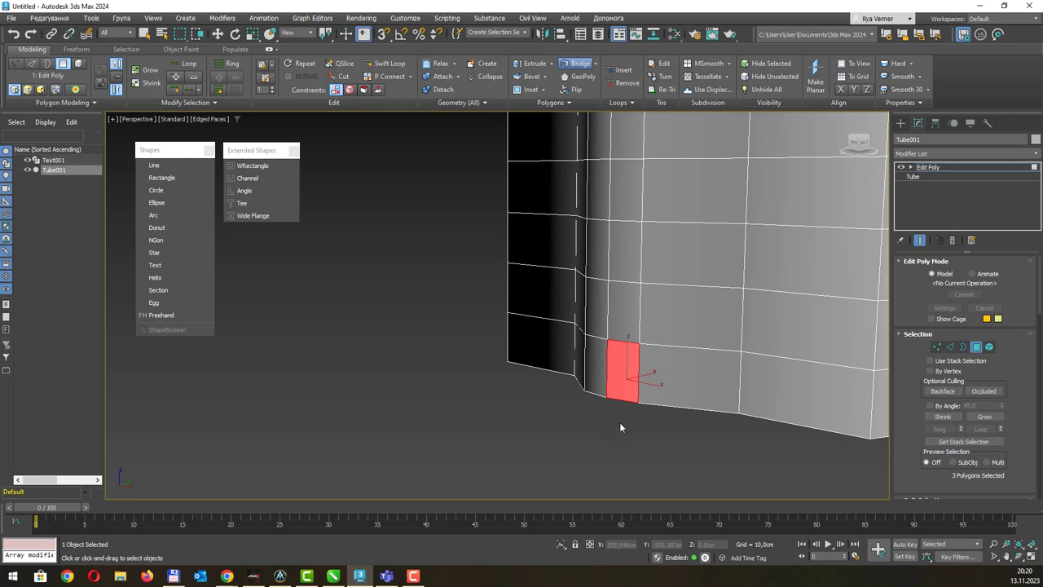
middle_click_drag(637, 412, 628, 393, "alt")
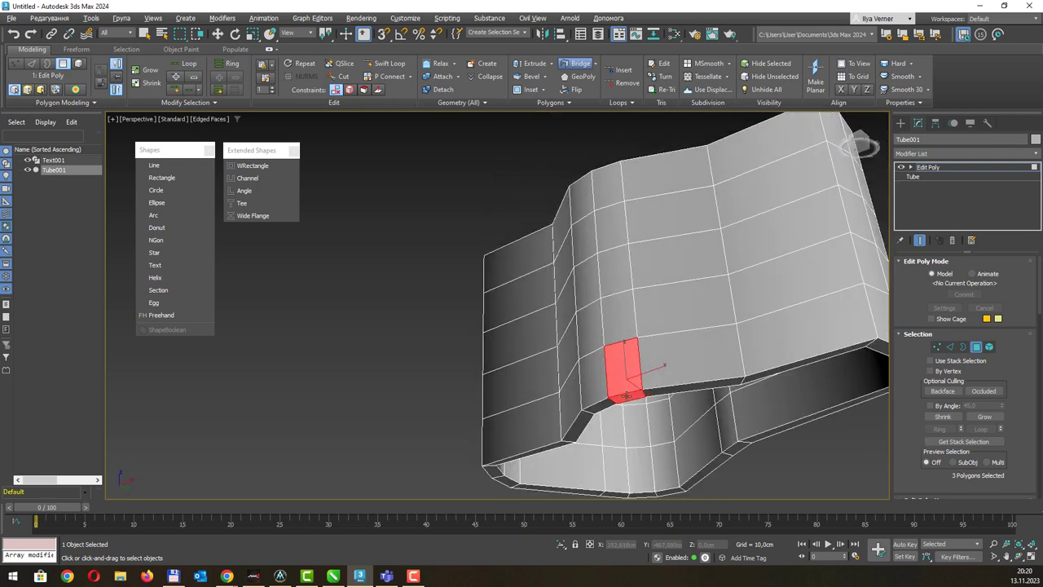
key("Escape")
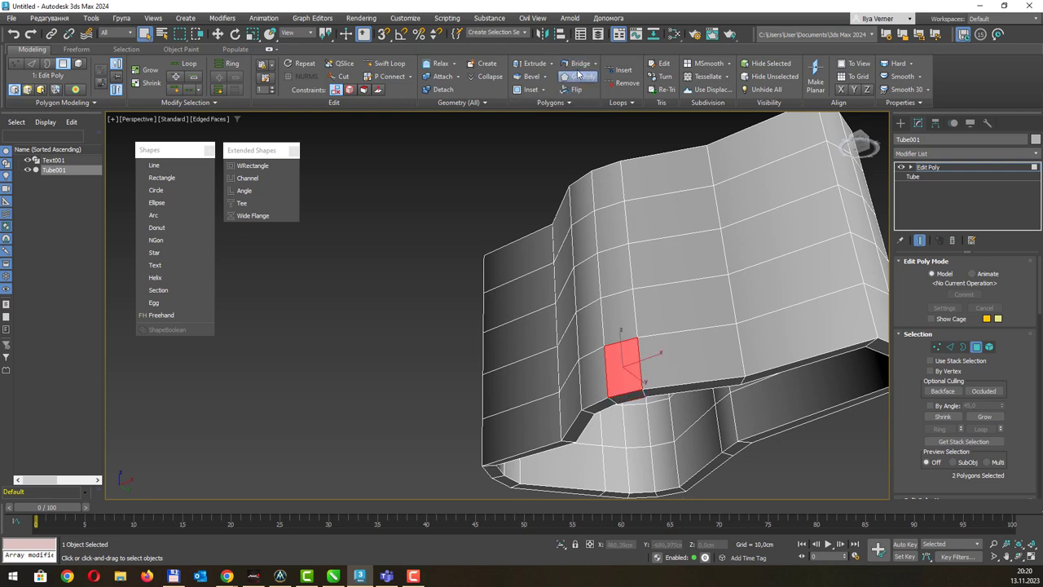
left_click(580, 63)
Delete the tunnel's bottom polygons to leave an open gap.
mouse_move(705, 238)
middle_mouse_down("alt")
mouse_move(749, 310)
mouse_move(683, 407)
middle_mouse_up("alt")
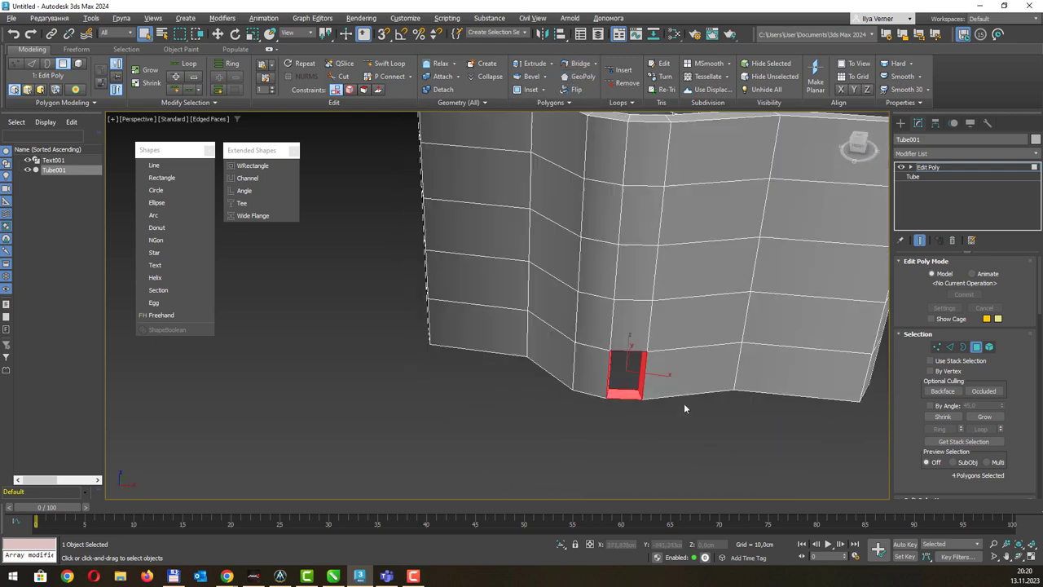
left_click_drag(622, 405, 621, 393)
key("Delete")
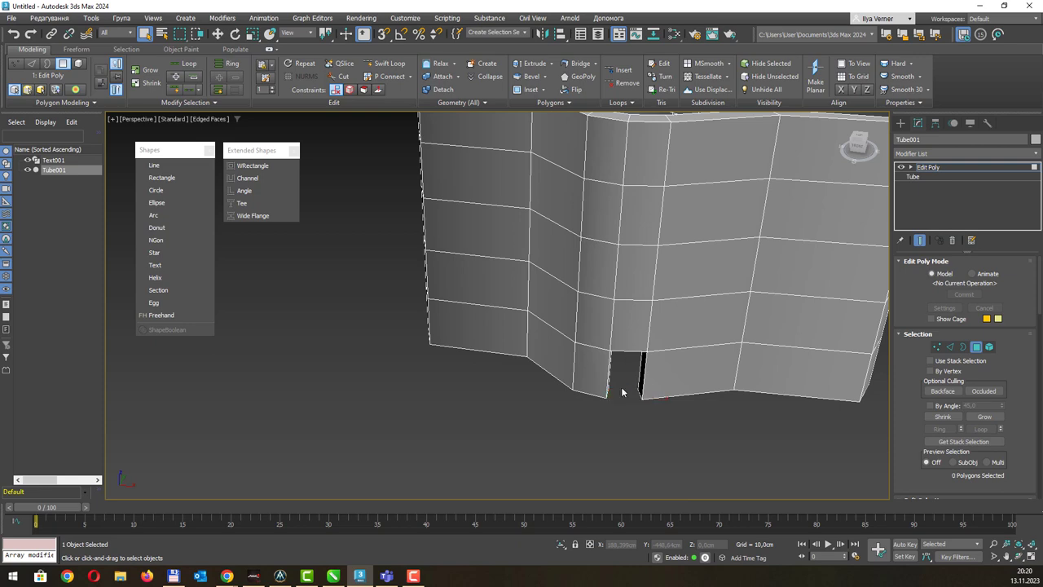
mouse_move(703, 242)
middle_mouse_down("alt")
mouse_move(538, 287)
mouse_move(587, 274)
mouse_move(545, 256)
mouse_move(492, 255)
mouse_move(611, 256)
middle_mouse_up("alt")
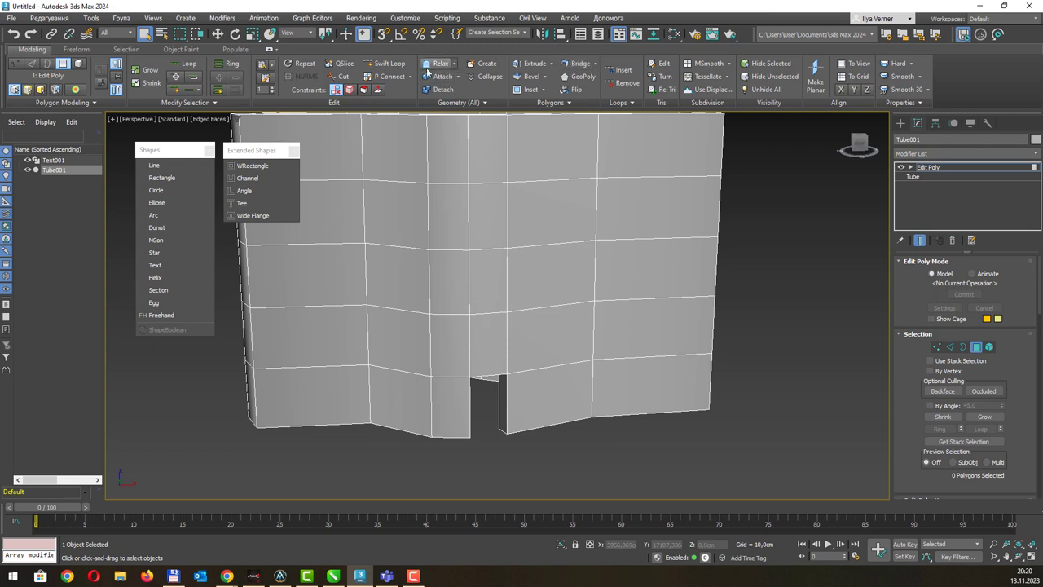
Insert a Swift Loop edge loop around the tube near the bottom of the wall.
left_click(385, 64)
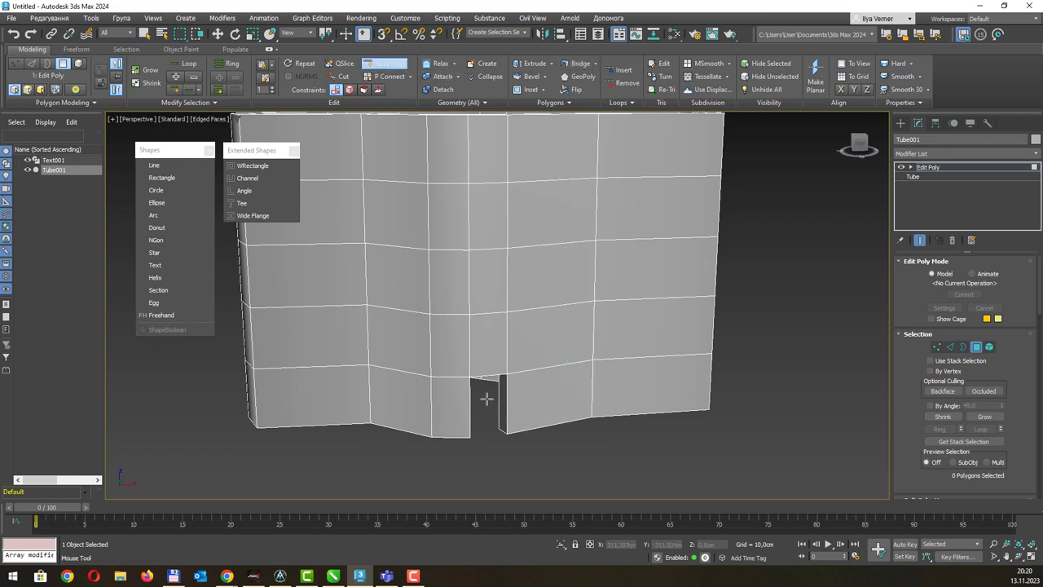
left_click(524, 397)
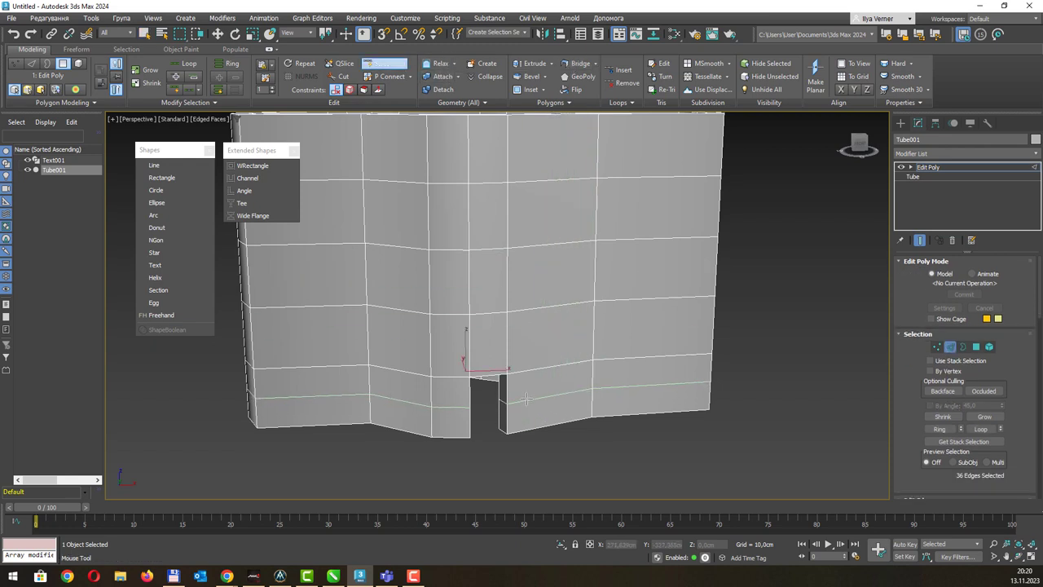
left_click(526, 397)
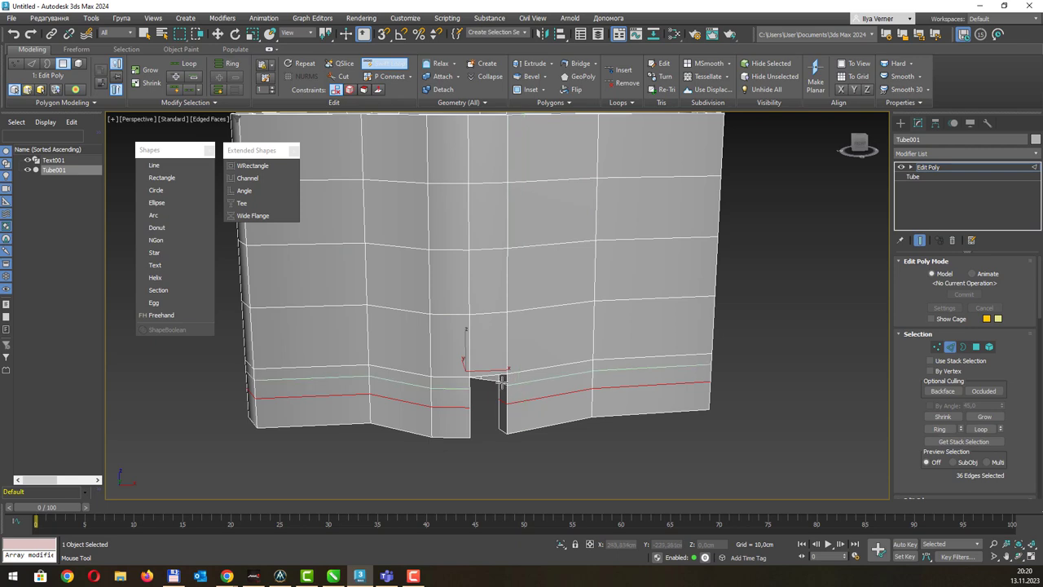
key("w")
middle_click_drag(501, 381, 535, 347, "alt")
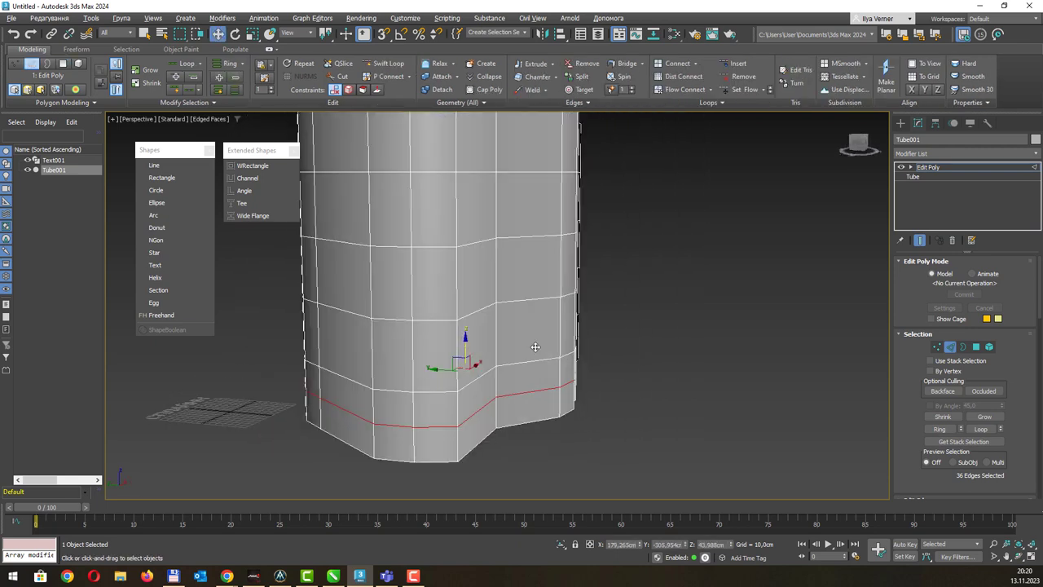
Return to Polygon mode and select a polygon near the bottom of the wall.
key("F6")
key("4")
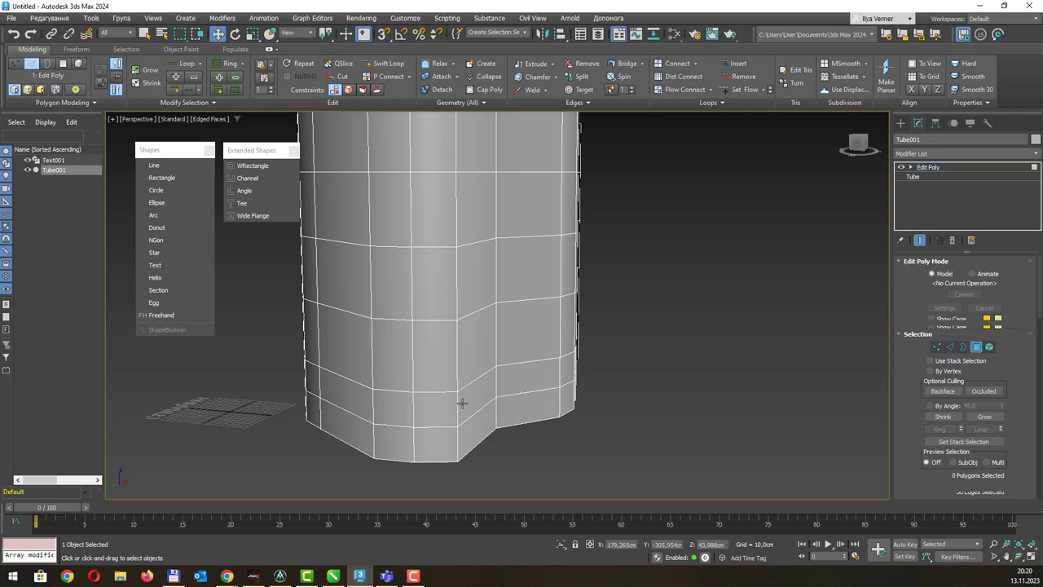
key("q")
middle_click_drag(442, 391, 455, 412, "alt")
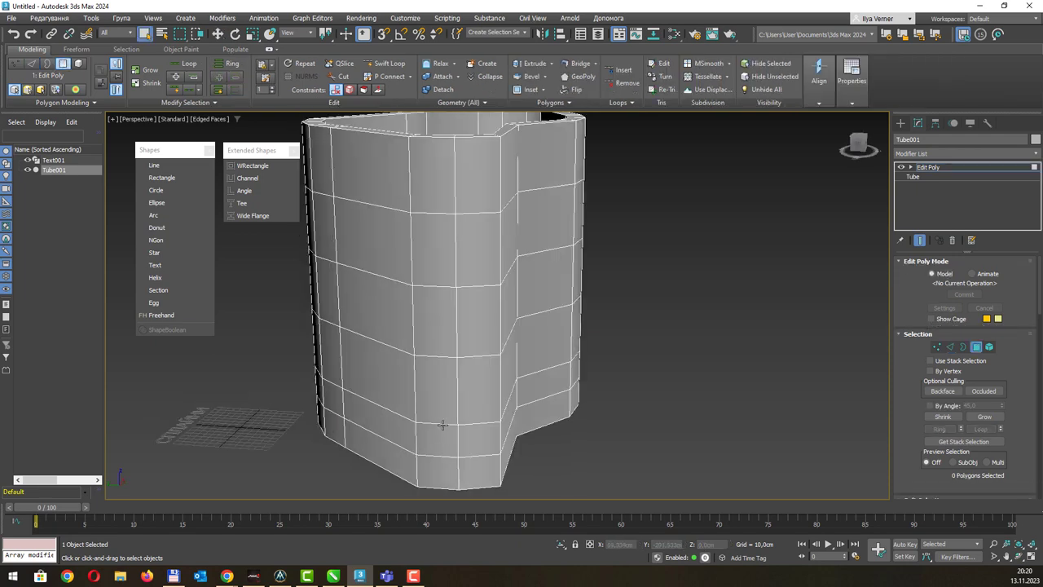
scroll(443, 425, "up", 3)
left_click(467, 403)
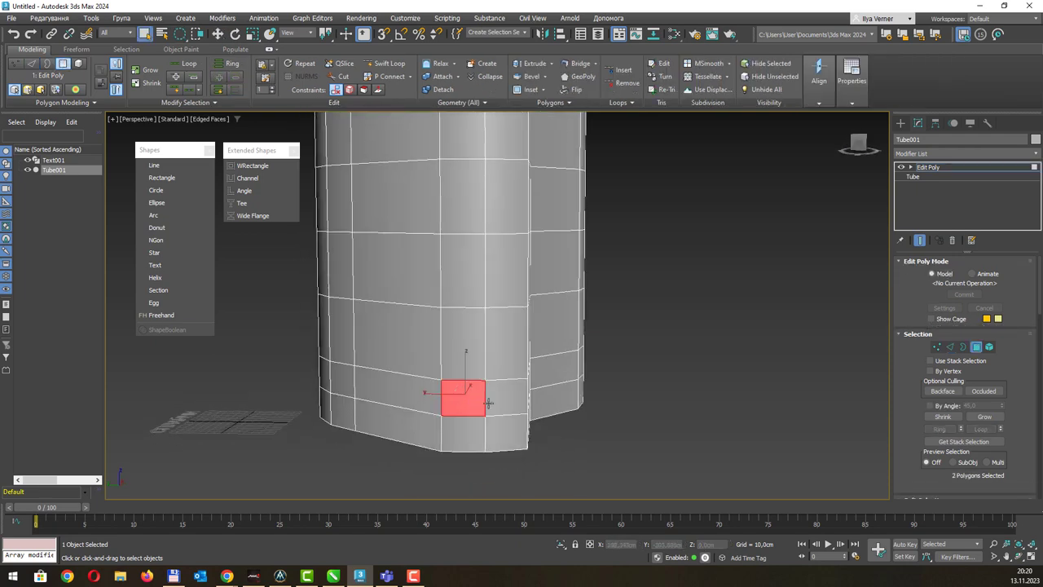
Bridge a side-wall face through the wall and delete the leftover face to open a window.
mouse_move(630, 286)
middle_mouse_down("alt")
mouse_move(629, 338)
mouse_move(612, 345)
mouse_move(629, 305)
mouse_move(621, 296)
mouse_move(660, 301)
middle_mouse_up("alt")
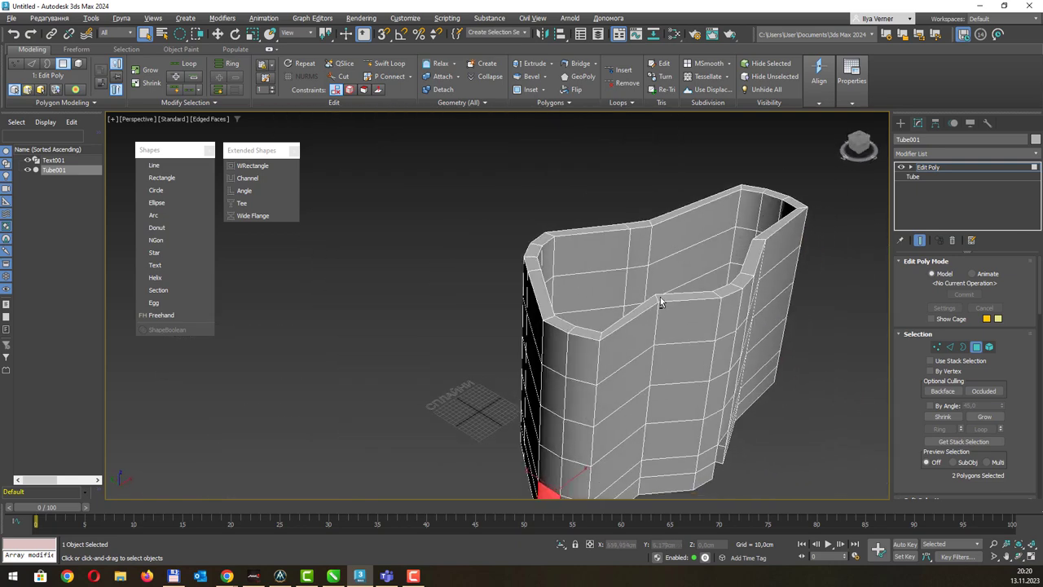
left_click(581, 63)
mouse_move(633, 345)
middle_mouse_down()
mouse_move(639, 243)
mouse_move(626, 318)
mouse_move(462, 384)
mouse_move(481, 387)
middle_mouse_up()
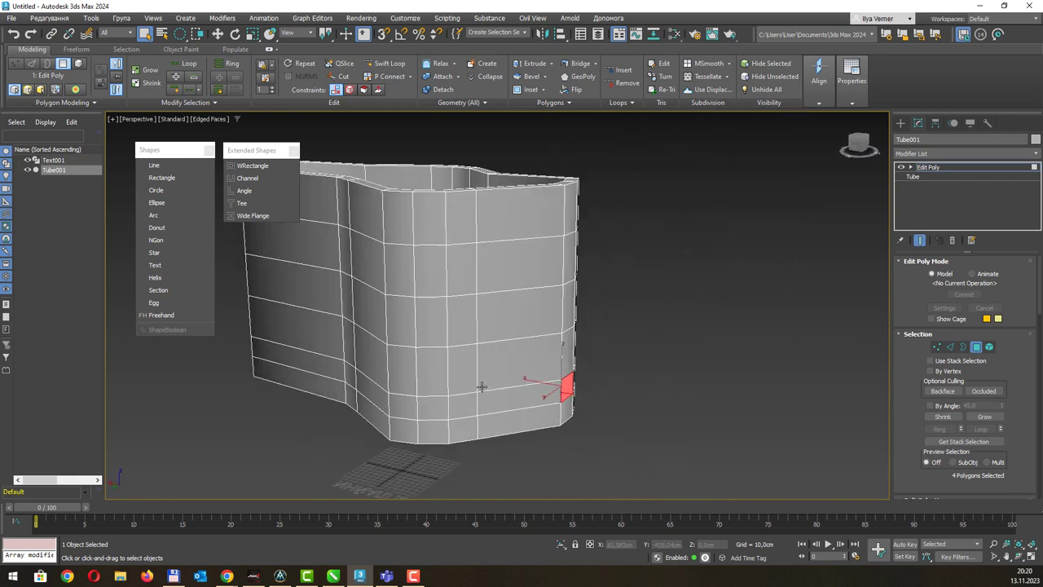
left_click(436, 413)
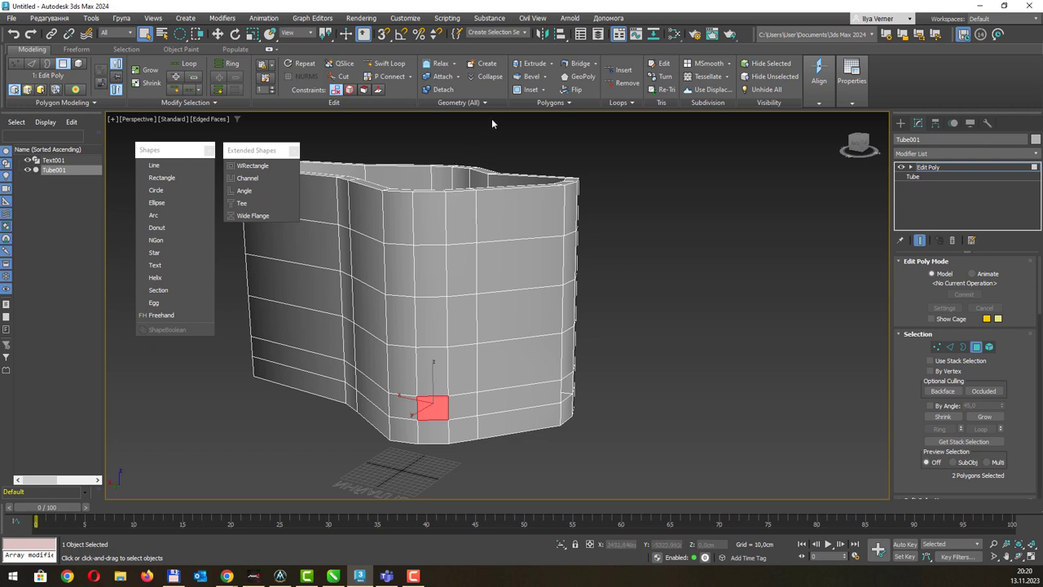
left_click(572, 69)
middle_click_drag(412, 337, 478, 334, "alt")
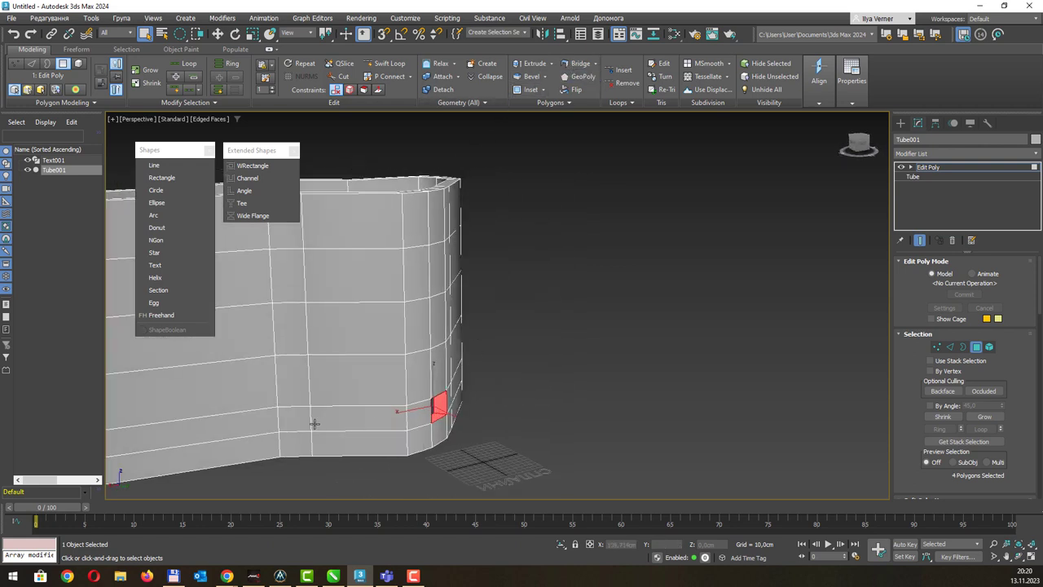
left_click(293, 417)
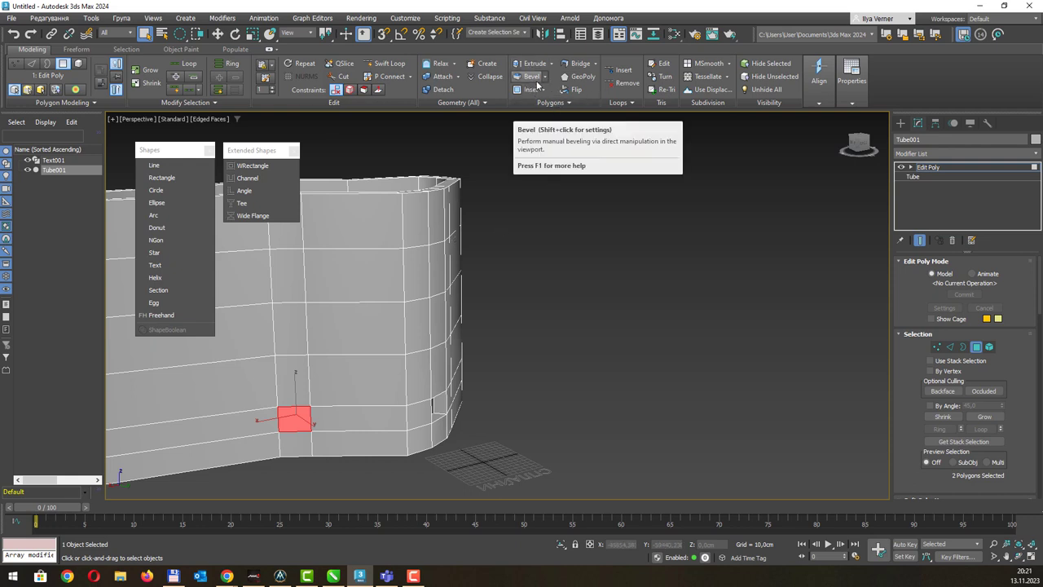
key("Delete")
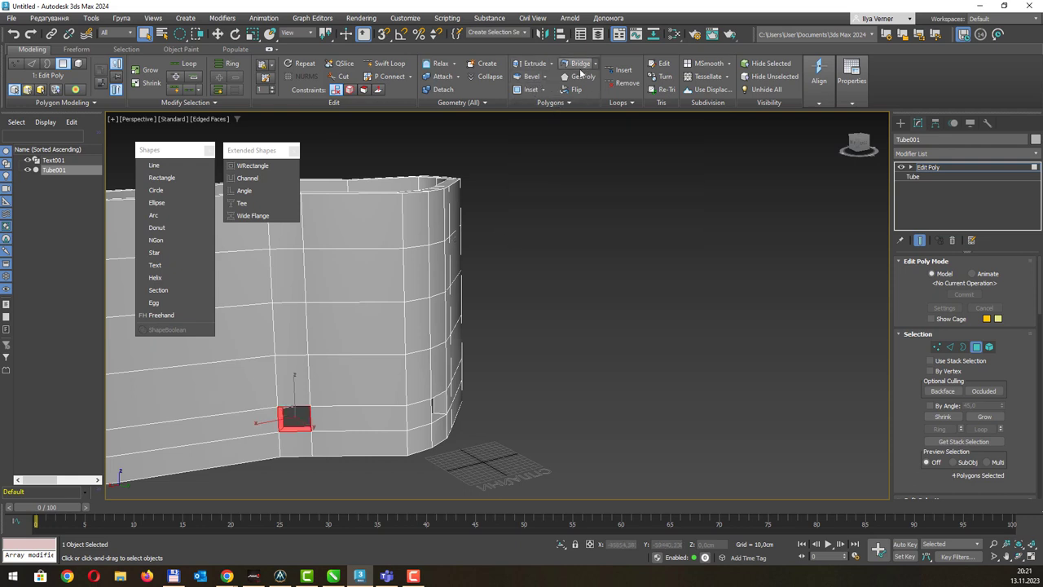
Bridge bottom outer-wall polygons into a passage and delete its floor and thin polygons.
mouse_move(522, 346)
middle_mouse_down("alt")
mouse_move(503, 342)
mouse_move(608, 326)
mouse_move(573, 323)
mouse_move(581, 333)
middle_mouse_up("alt")
scroll(362, 467, "up", 1)
scroll(374, 471, "up", 2)
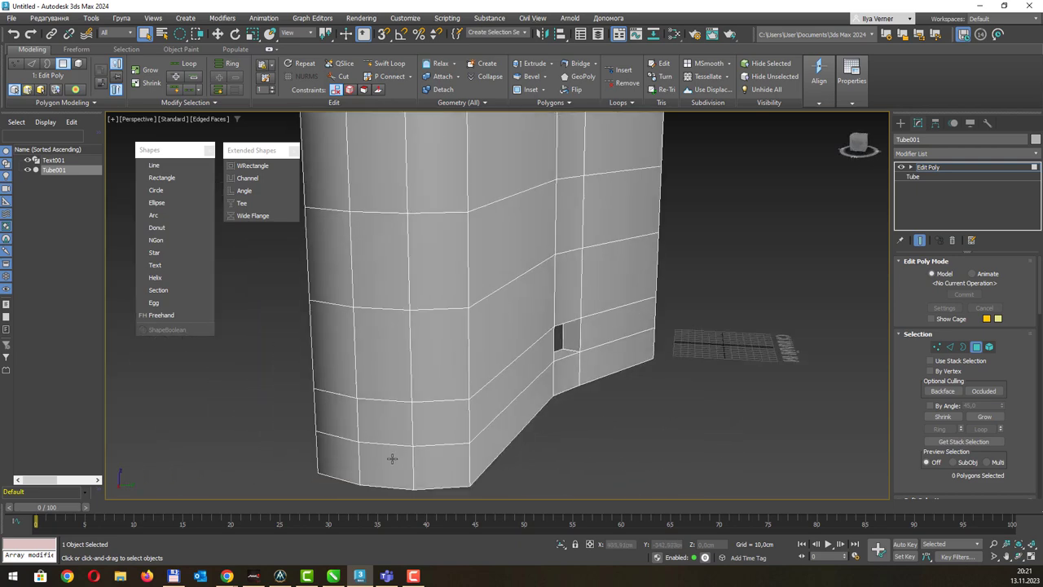
left_click(389, 469)
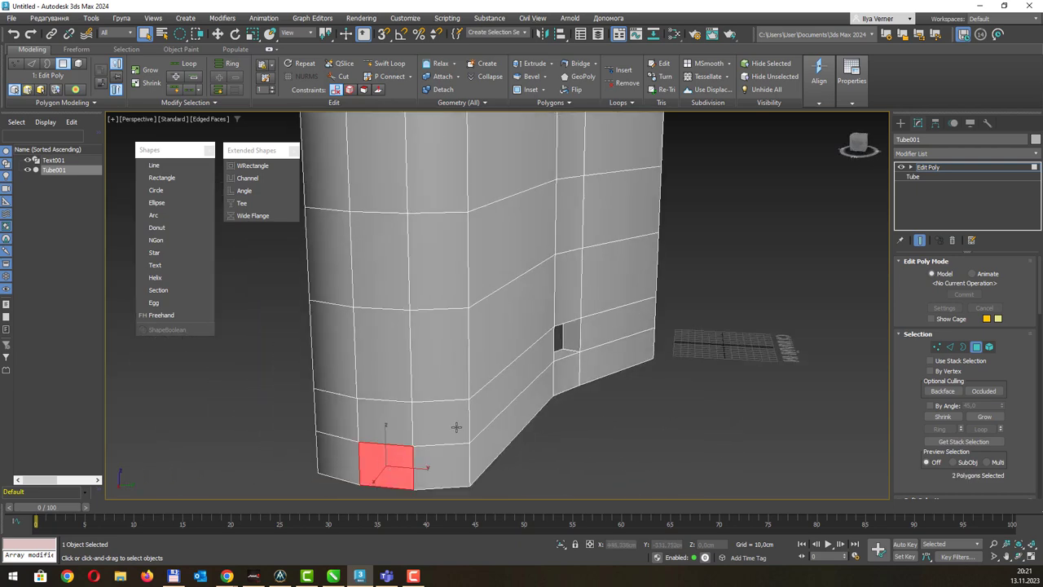
left_click(578, 63)
middle_click_drag(383, 456, 404, 440)
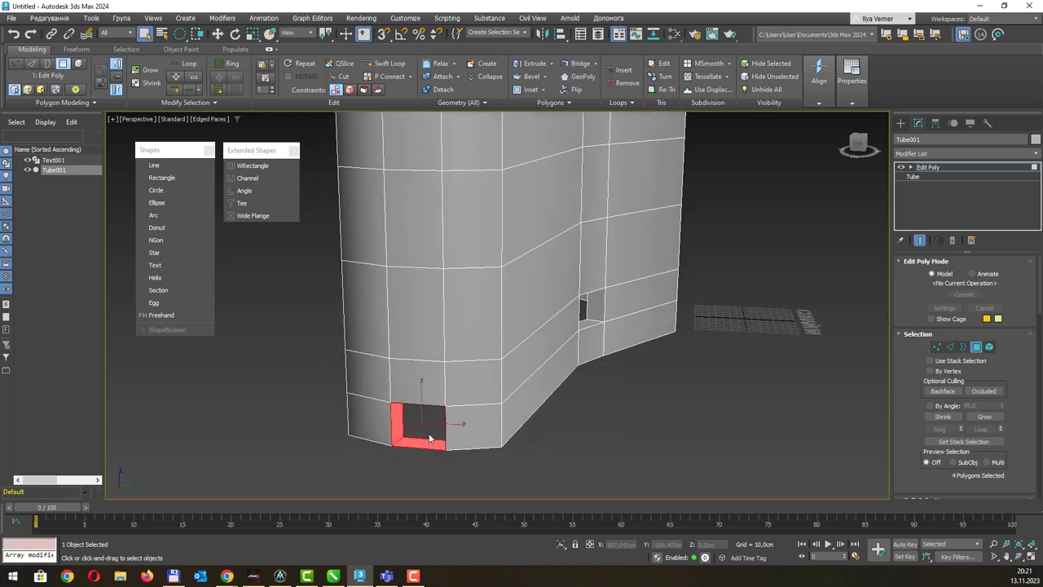
left_click(420, 444)
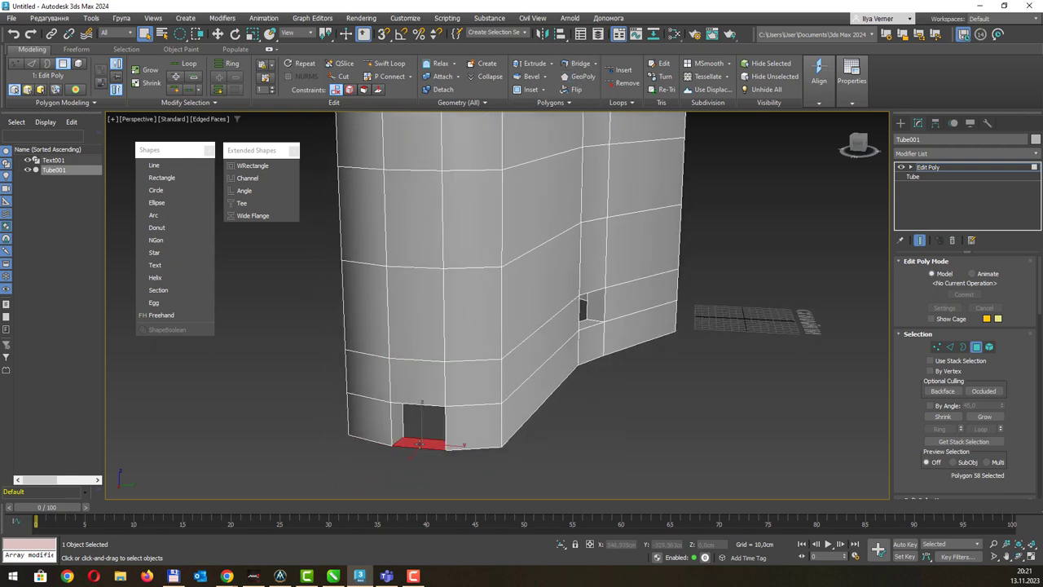
key("Delete")
left_click(420, 444)
key("Delete")
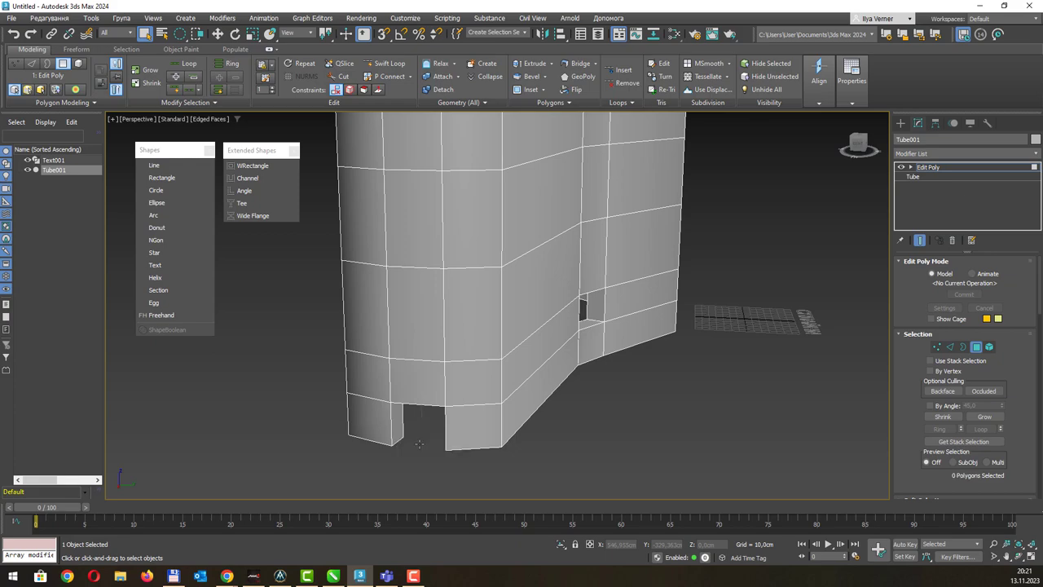
mouse_move(567, 304)
middle_mouse_down("alt")
mouse_move(563, 359)
mouse_move(678, 352)
mouse_move(708, 338)
mouse_move(692, 345)
mouse_move(644, 307)
mouse_move(670, 396)
mouse_move(632, 376)
mouse_move(706, 350)
mouse_move(438, 361)
mouse_move(585, 355)
middle_mouse_up("alt")
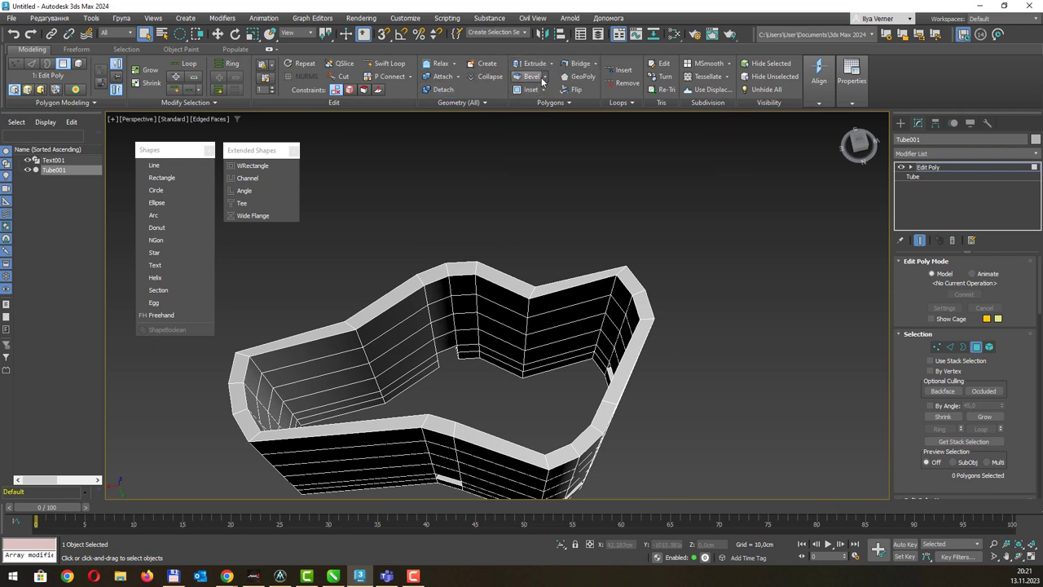
Add a Swift Loop edge loop to the wall and select three base polygons.
left_click(384, 63)
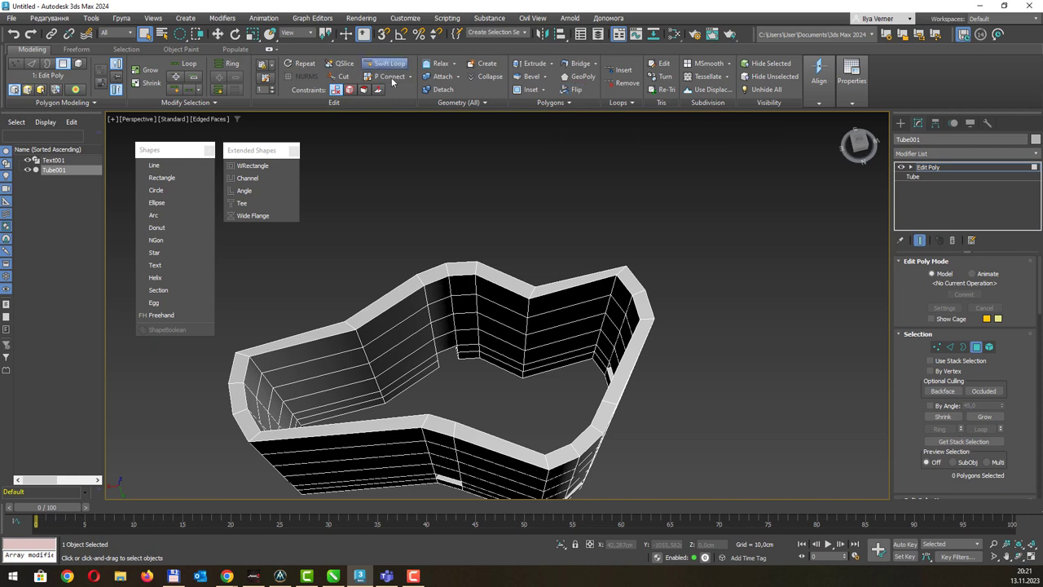
left_click(536, 310)
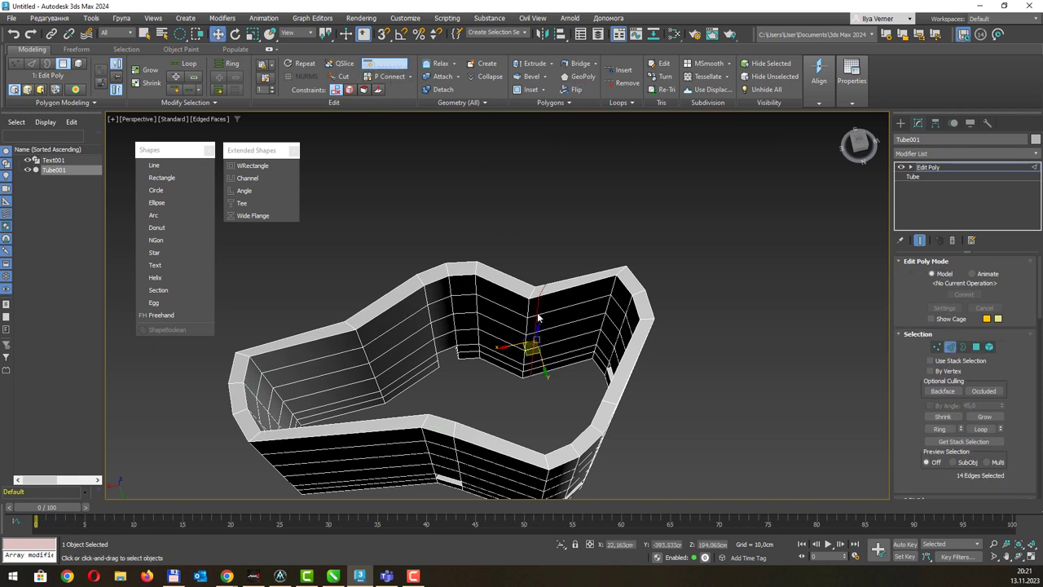
key("4")
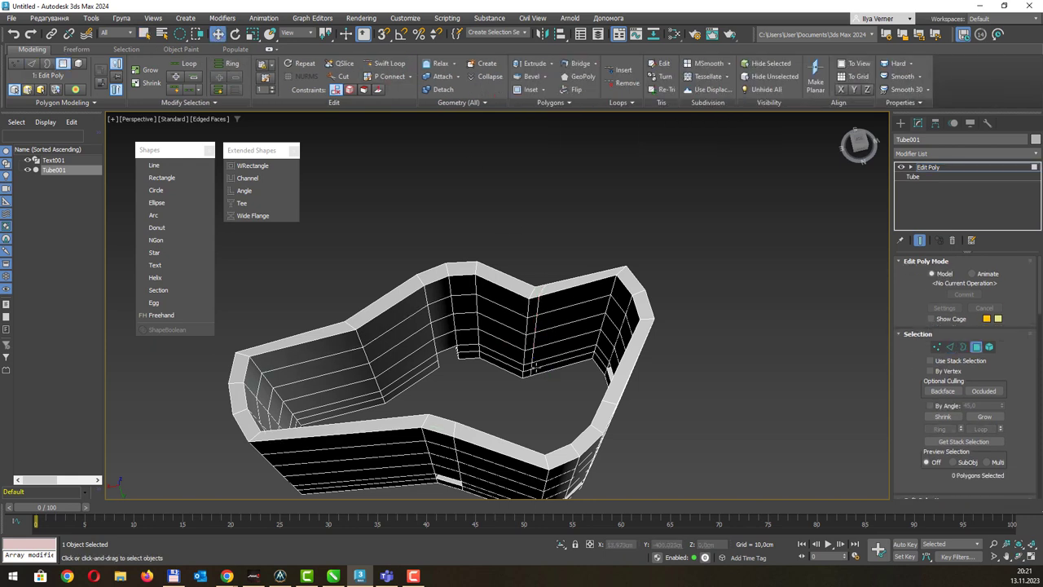
left_click(526, 371)
scroll(538, 387, "up", 2)
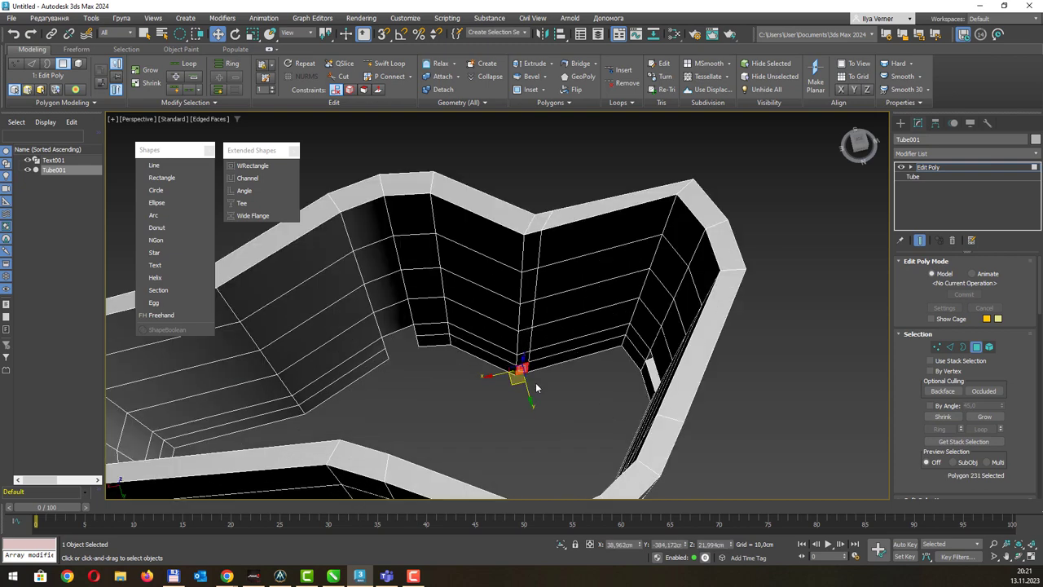
scroll(536, 388, "up", 3)
key("q")
left_click(518, 344, "ctrl")
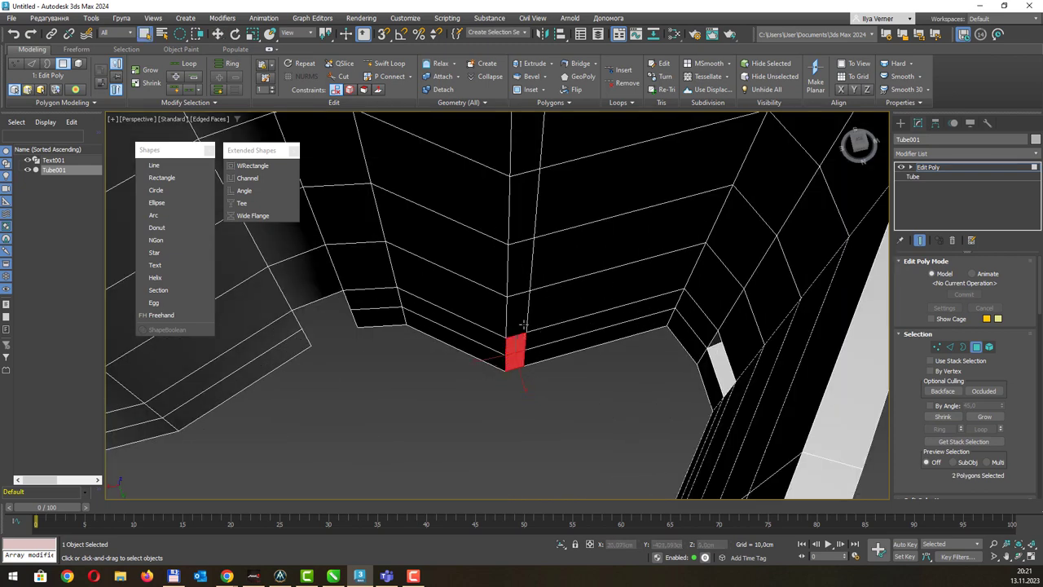
left_click(524, 324, "ctrl")
Shift-drag the three polygons inward into a short partition wall and orbit to check.
middle_click_drag(523, 324, 553, 321, "alt")
key("w")
mouse_move(508, 336)
left_mouse_down("shift")
mouse_move(358, 400)
mouse_move(401, 379)
left_mouse_up("shift")
key("e")
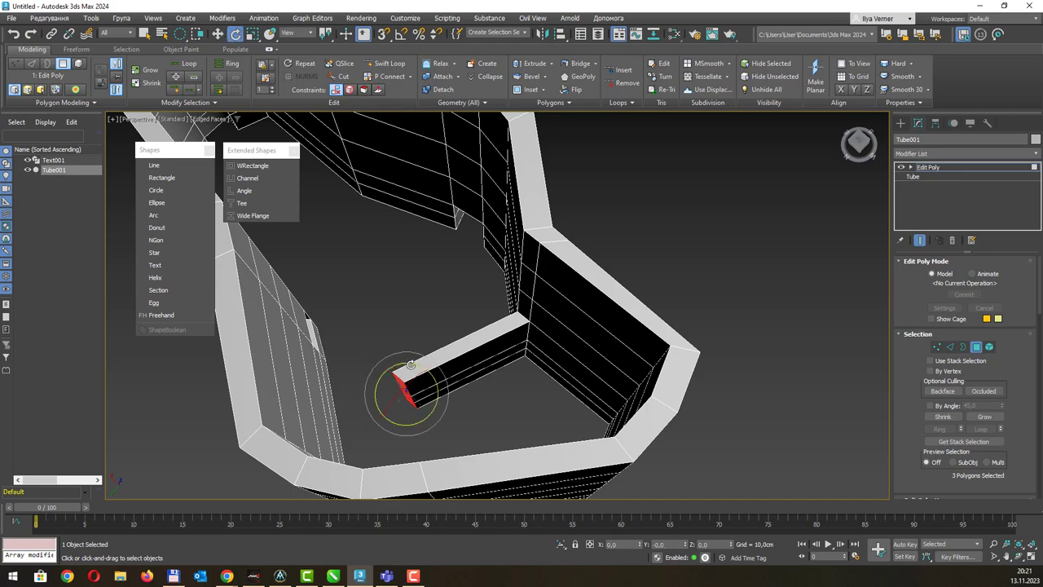
mouse_move(412, 364)
middle_mouse_down("alt")
mouse_move(452, 324)
mouse_move(501, 310)
mouse_move(596, 250)
mouse_move(514, 253)
mouse_move(716, 232)
mouse_move(699, 309)
mouse_move(687, 318)
middle_mouse_up("alt")
scroll(502, 310, "up", 2)
key("q")
scroll(513, 252, "down", 5)
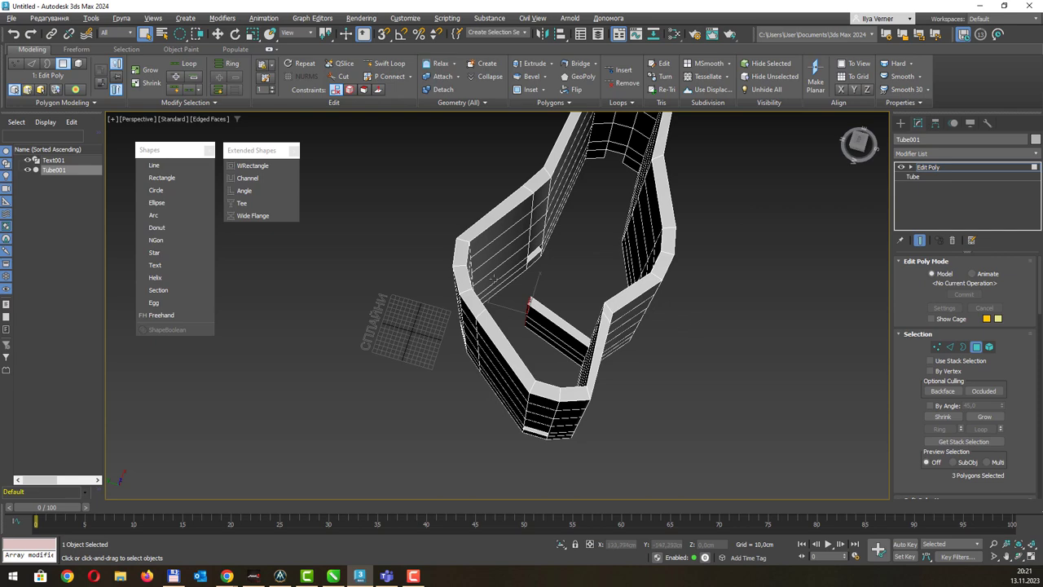
mouse_move(675, 273)
middle_mouse_down()
mouse_move(644, 276)
mouse_move(565, 213)
mouse_move(521, 202)
middle_mouse_up()
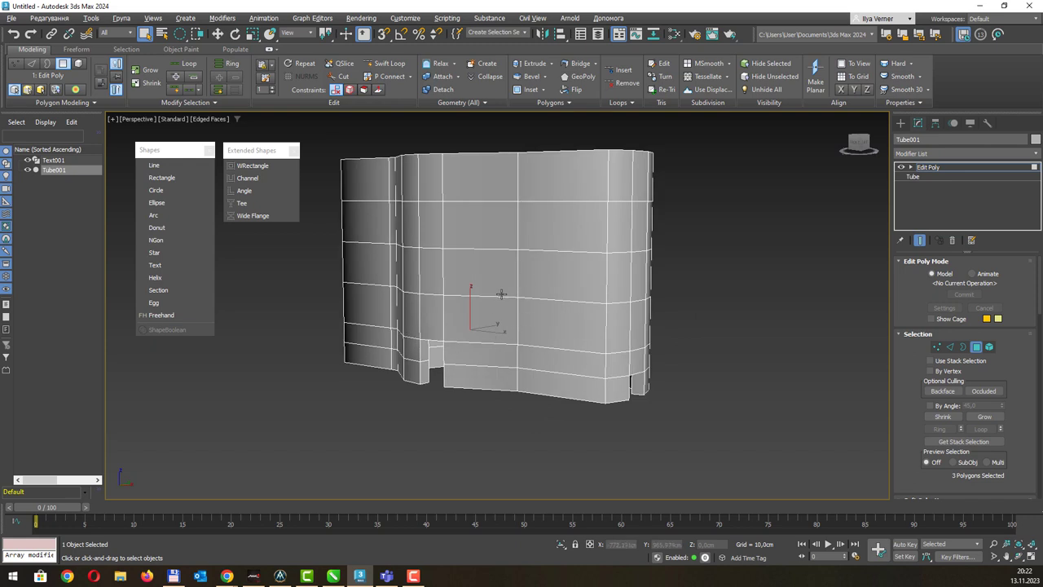
middle_click_drag(501, 293, 874, 262, "alt")
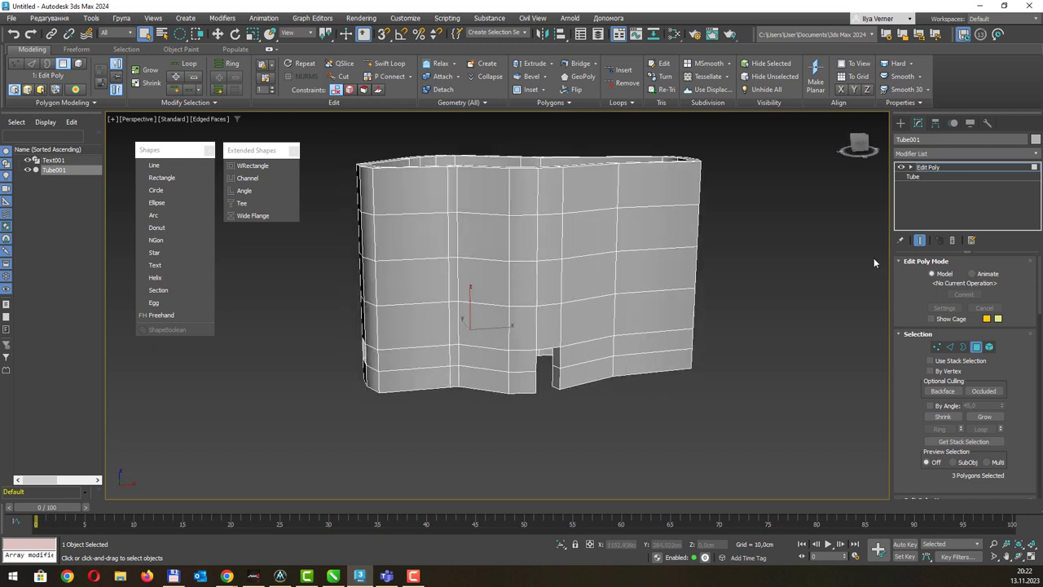
Convert the tube to an Editable Poly.
left_click(918, 168)
right_click(583, 203)
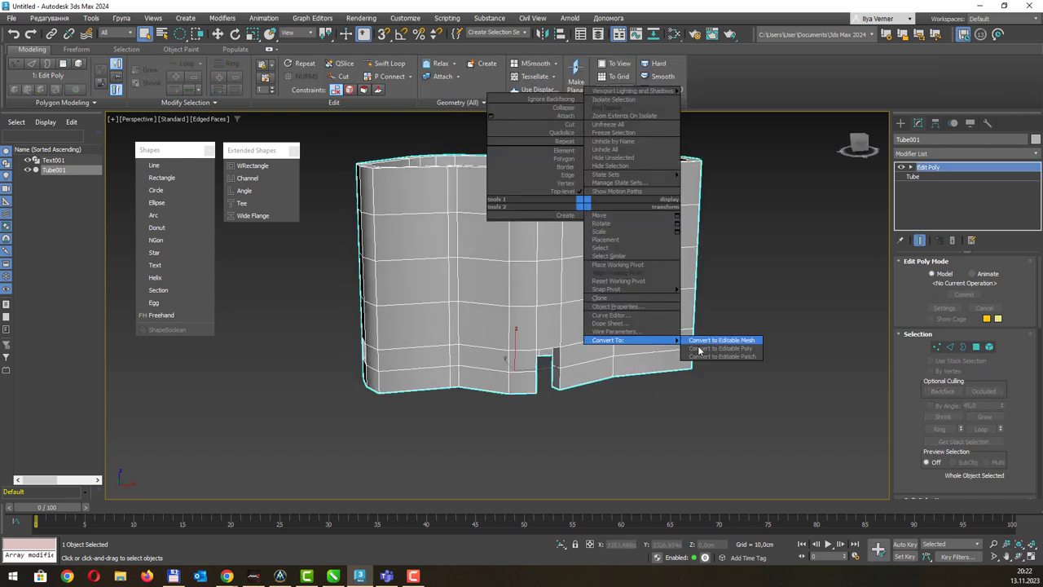
left_click(698, 349)
middle_click_drag(792, 258, 734, 253, "alt")
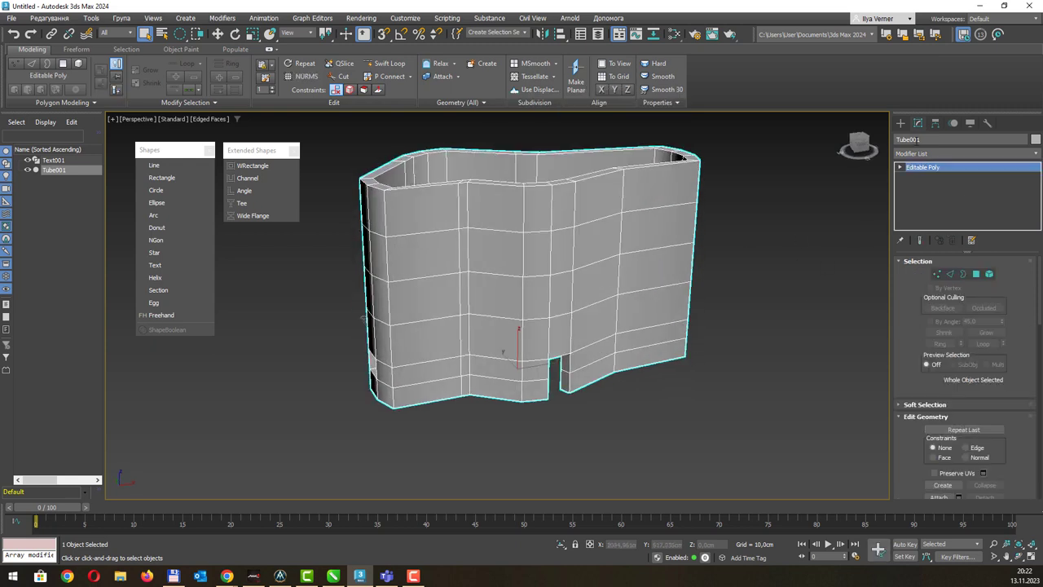
Draw a Section plane beside the tube and raise it slightly above the floor.
left_click(901, 123)
left_click(916, 141)
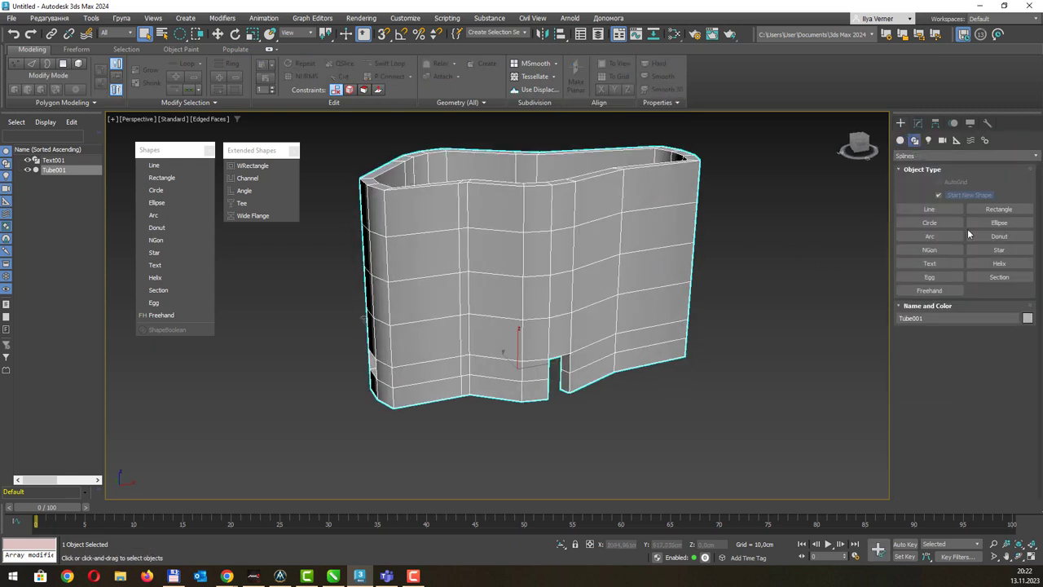
left_click(991, 279)
mouse_move(826, 372)
left_mouse_down()
mouse_move(825, 428)
mouse_move(822, 417)
left_mouse_up()
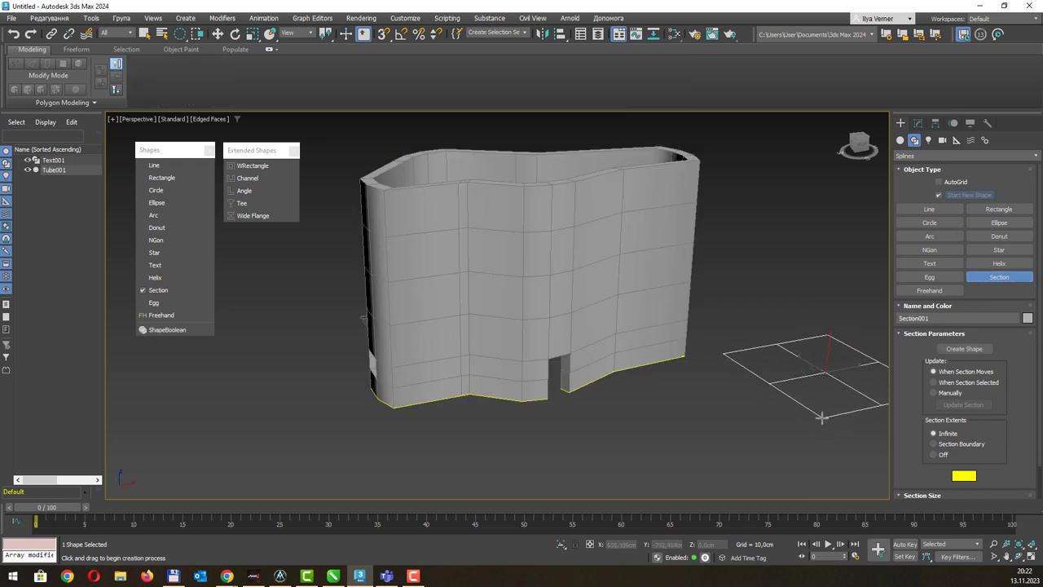
middle_click_drag(808, 308, 743, 323)
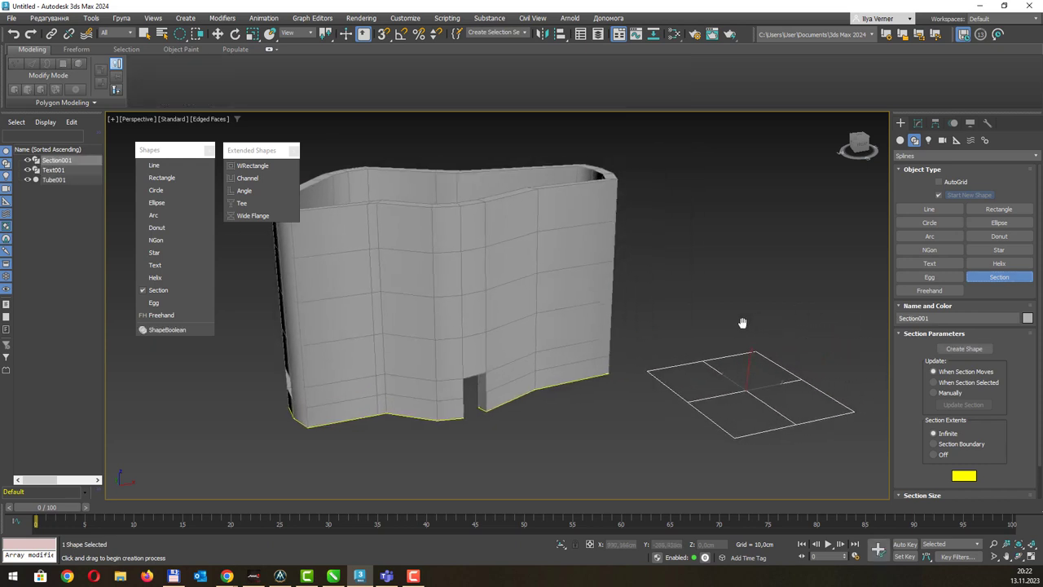
key("w")
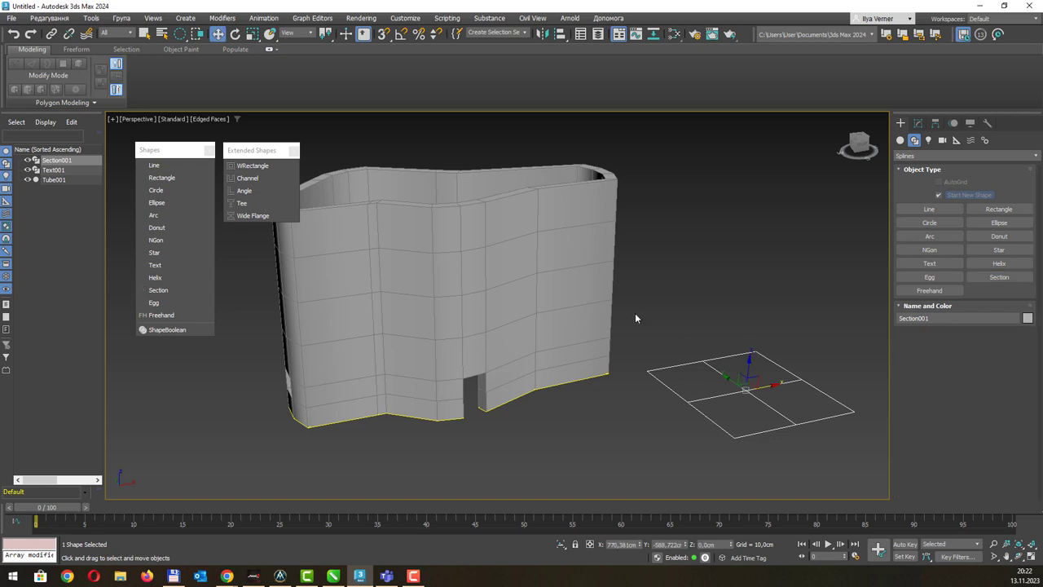
left_click_drag(751, 368, 751, 359)
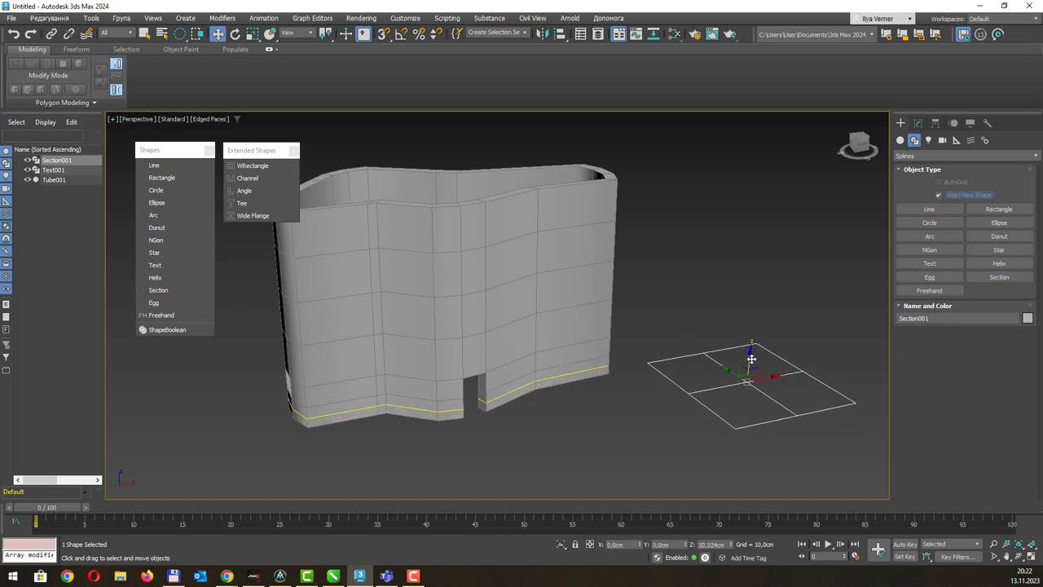
scroll(678, 350, "down", 5)
middle_click_drag(675, 344, 630, 358, "alt")
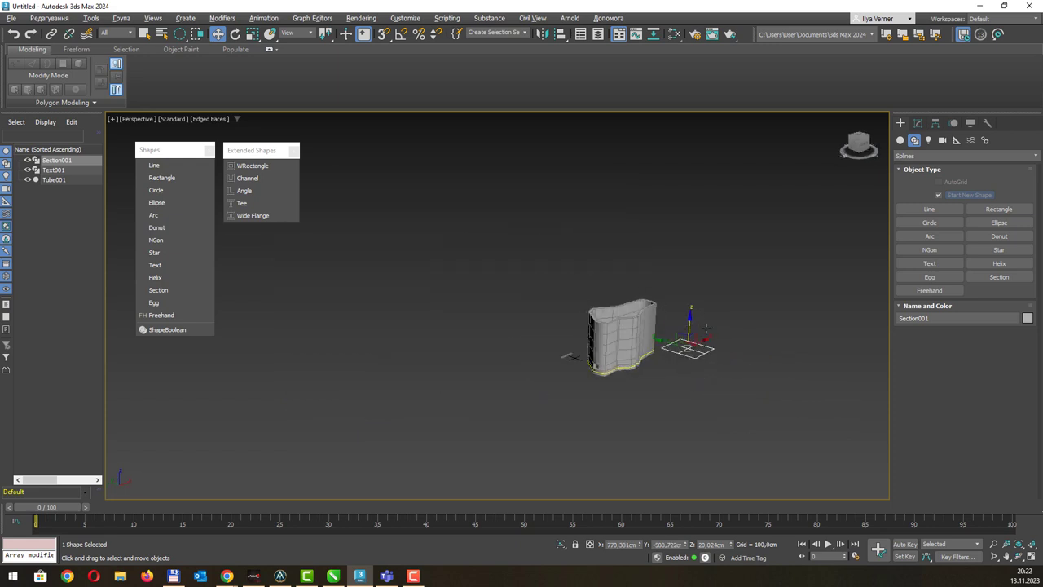
scroll(630, 358, "up", 4)
scroll(630, 358, "up", 4)
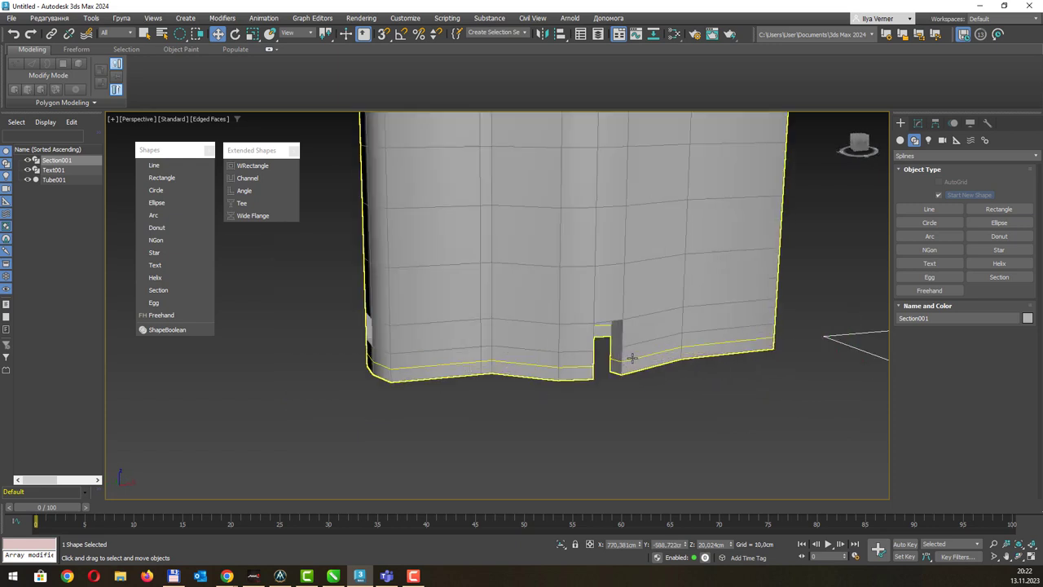
scroll(717, 329, "down", 4)
Create a shape from the section slice, accepting the name SShape001.
middle_click_drag(703, 298, 637, 372)
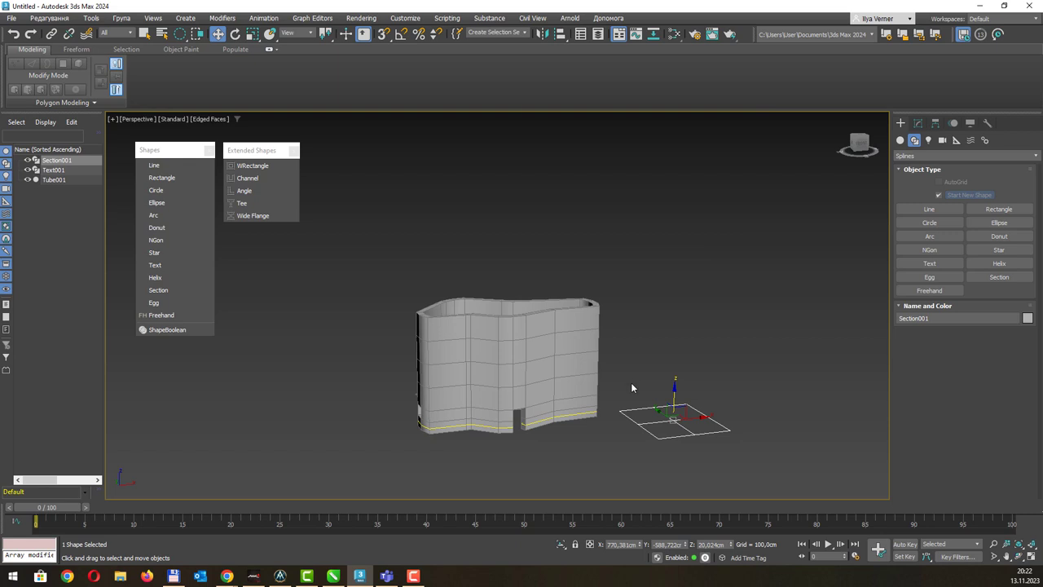
left_click(918, 123)
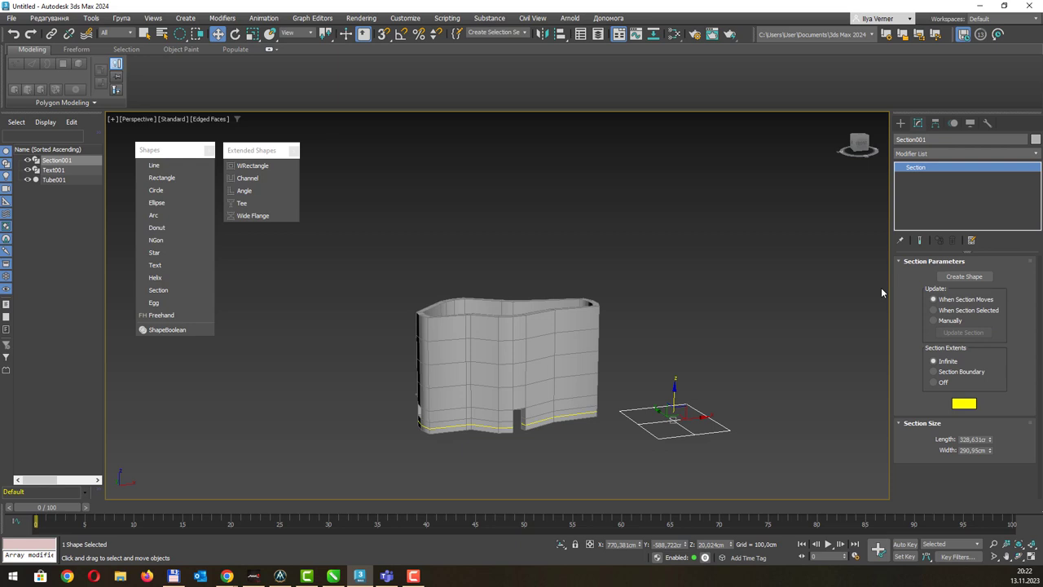
left_click(965, 276)
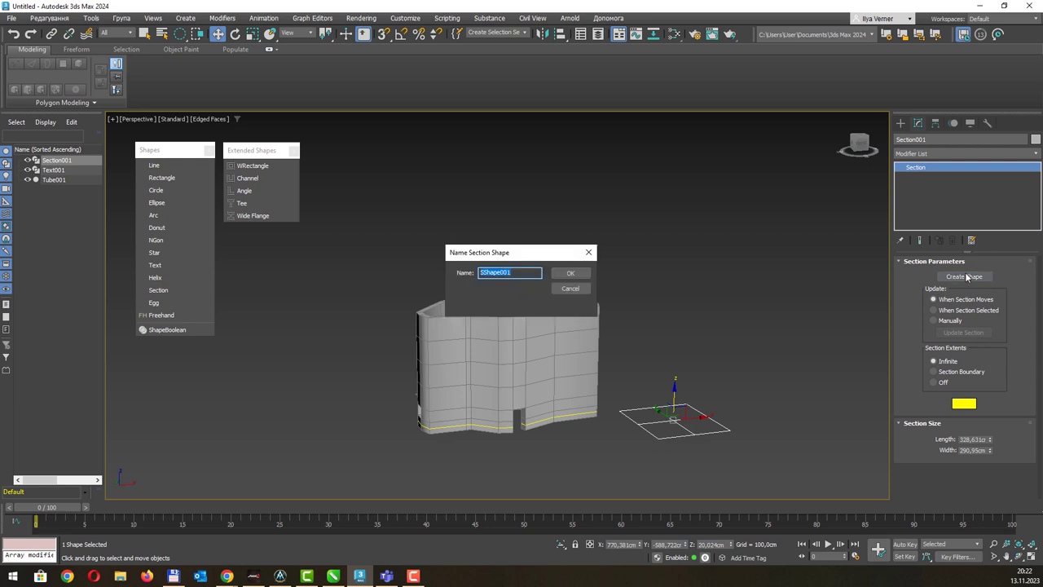
left_click(569, 273)
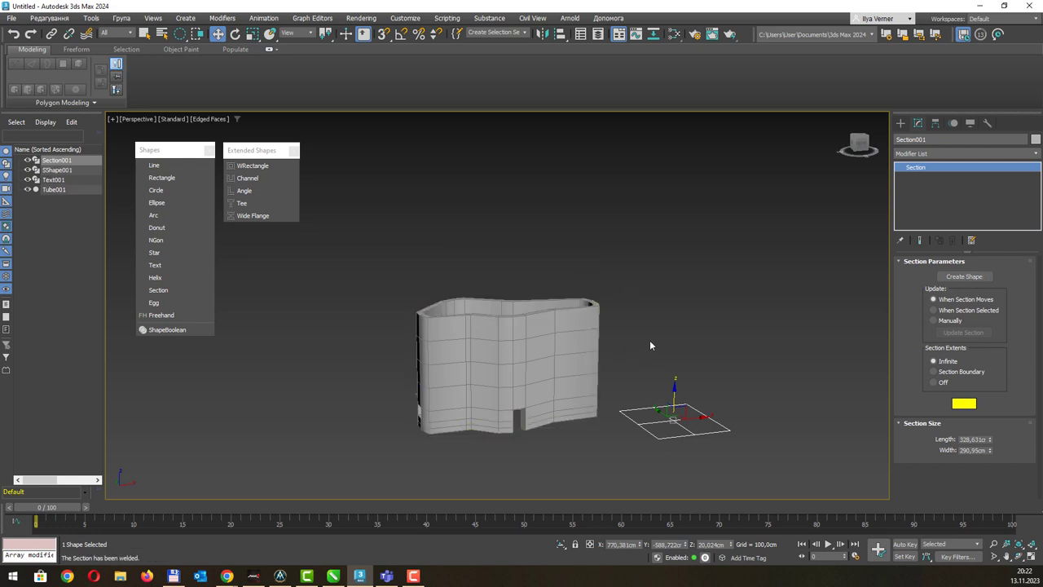
Move the tube aside to reveal the section outline.
left_click(681, 293)
right_click(681, 293)
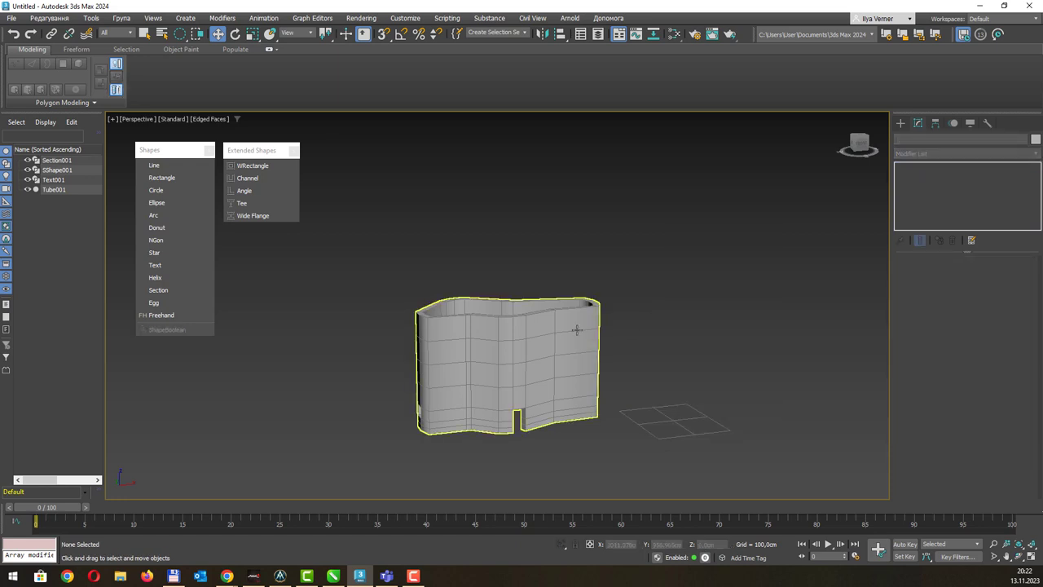
middle_click_drag(583, 339, 593, 340)
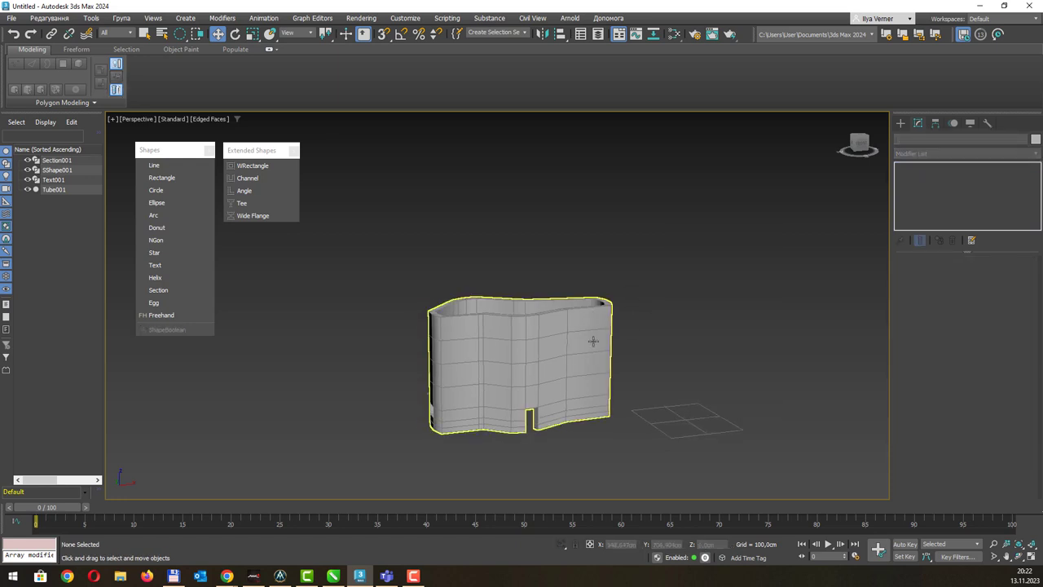
left_click(594, 340)
left_click_drag(544, 418, 387, 450)
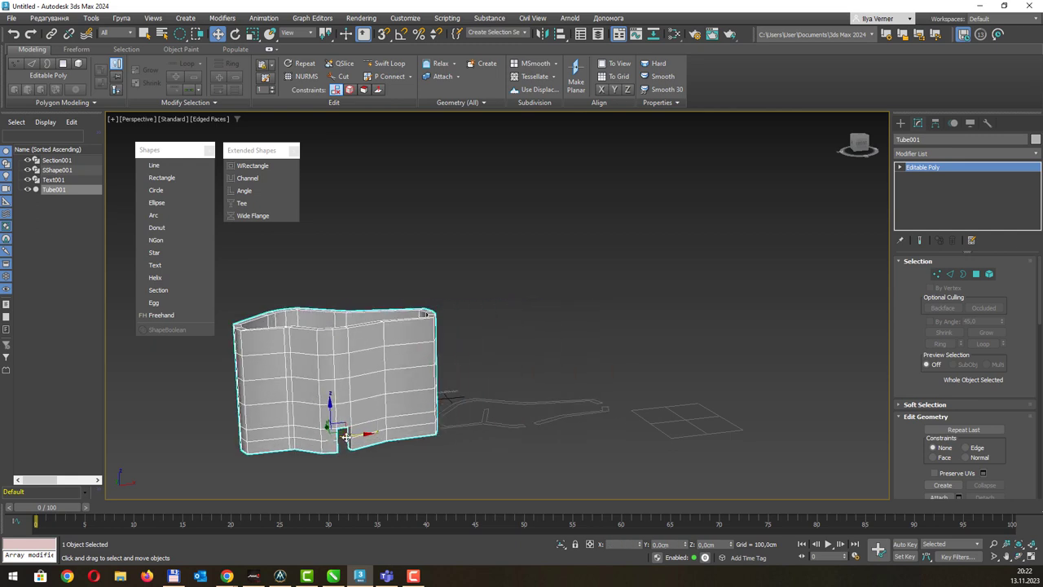
left_click(539, 422)
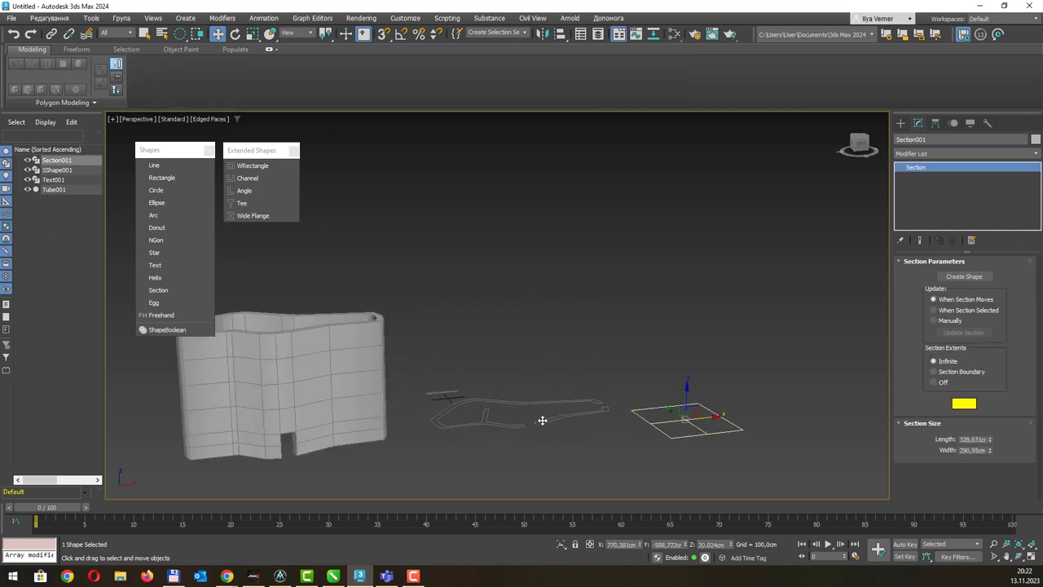
Select the outline shape SShape001 and orbit to compare it with the wall.
left_click(551, 413)
left_click(554, 414)
left_click(555, 413)
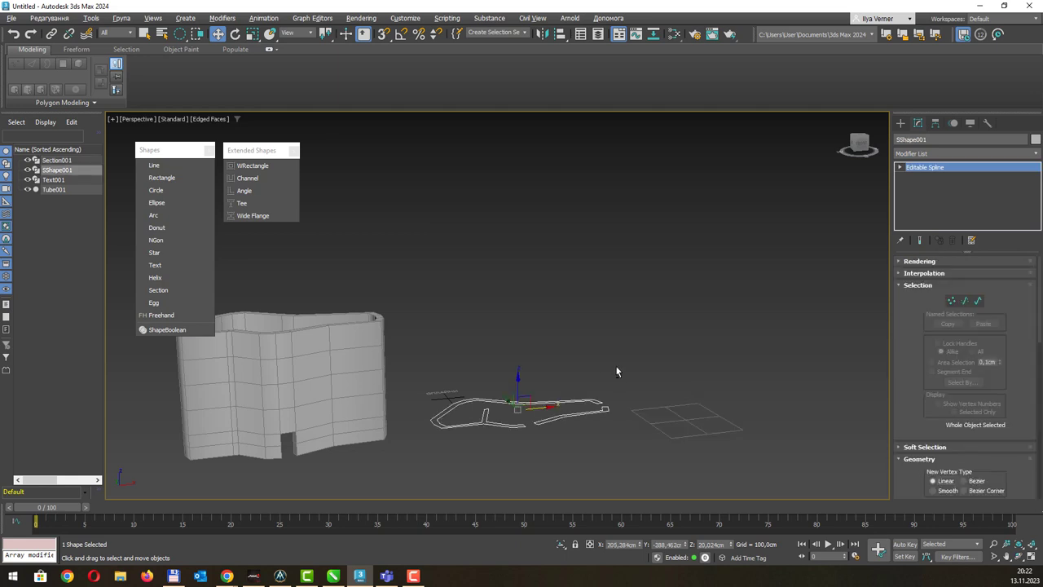
middle_click_drag(615, 365, 587, 379, "alt")
key("q")
scroll(541, 410, "up", 4)
middle_click_drag(541, 411, 638, 373, "alt")
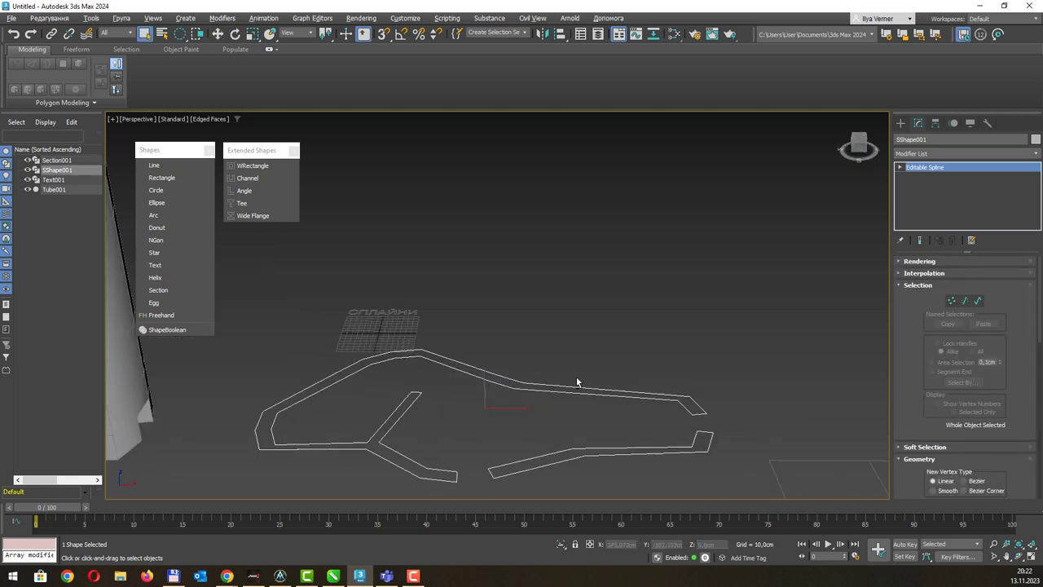
scroll(818, 381, "down", 3)
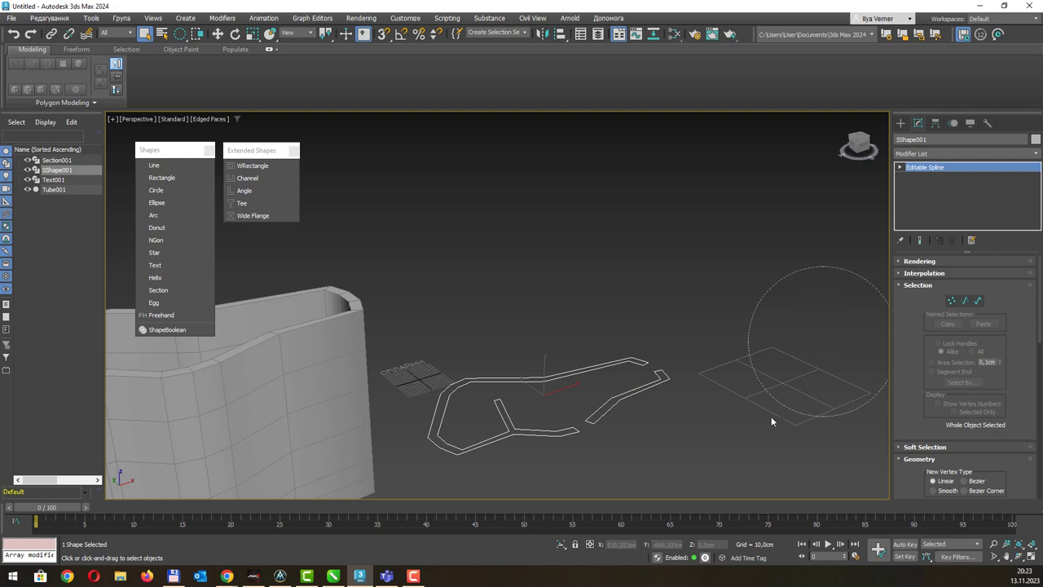
Delete the Section001 plane, then select SShape001 and zoom in on it.
left_click(789, 388)
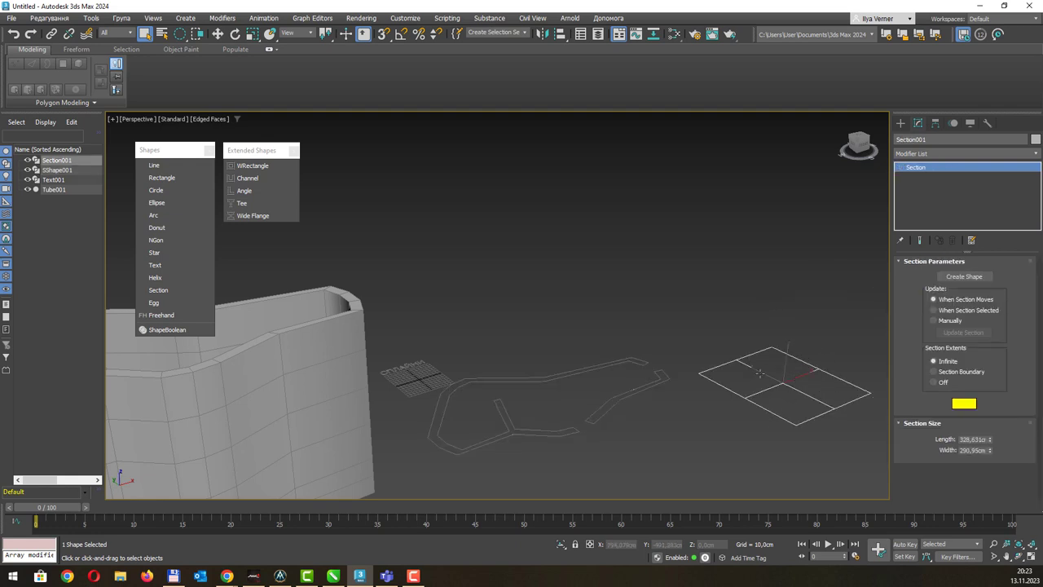
key("Delete")
middle_click_drag(727, 363, 589, 410, "alt")
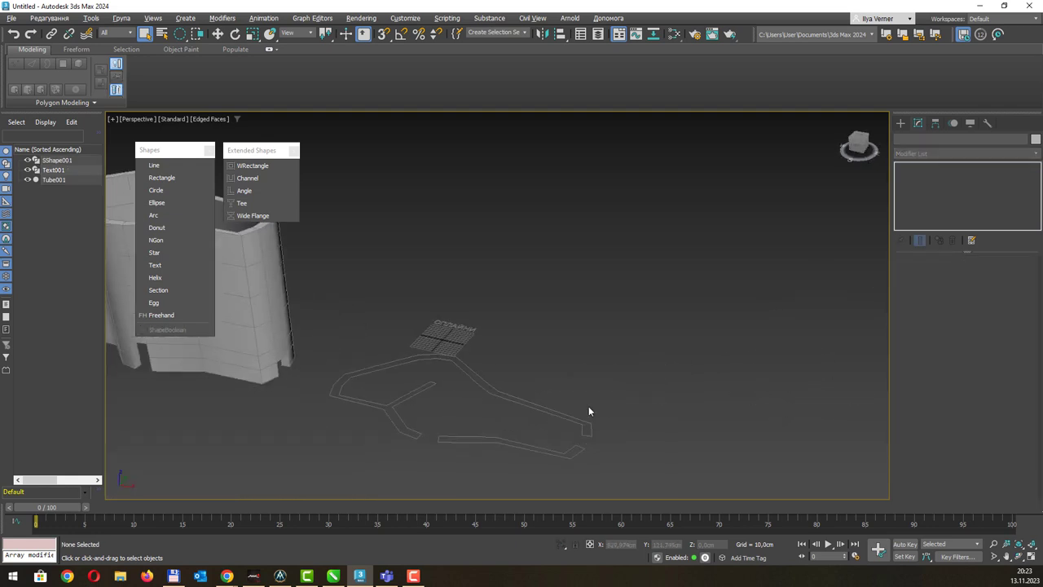
left_click(538, 447)
scroll(469, 422, "up", 2)
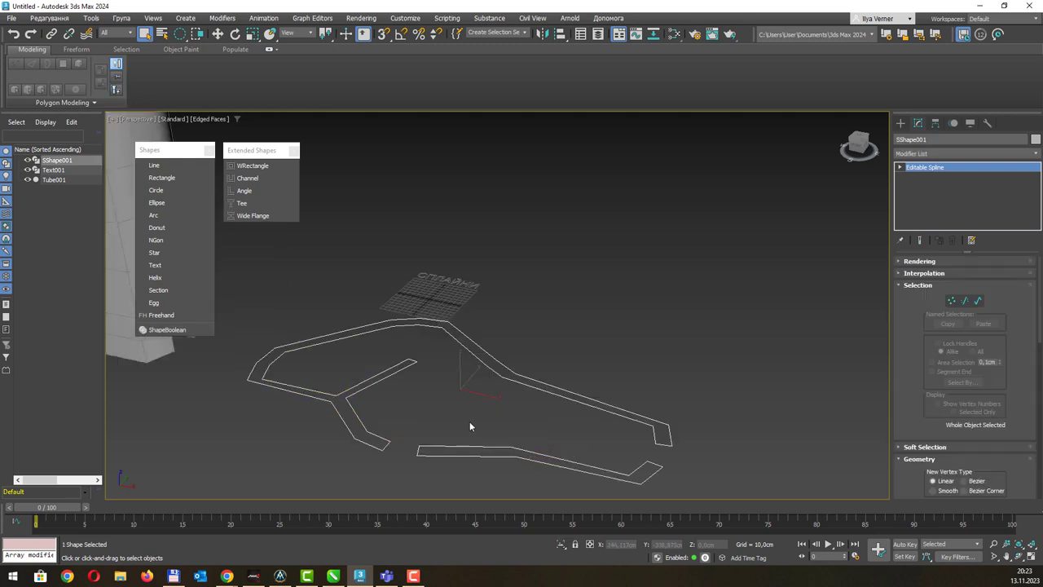
middle_click_drag(491, 398, 505, 391, "alt")
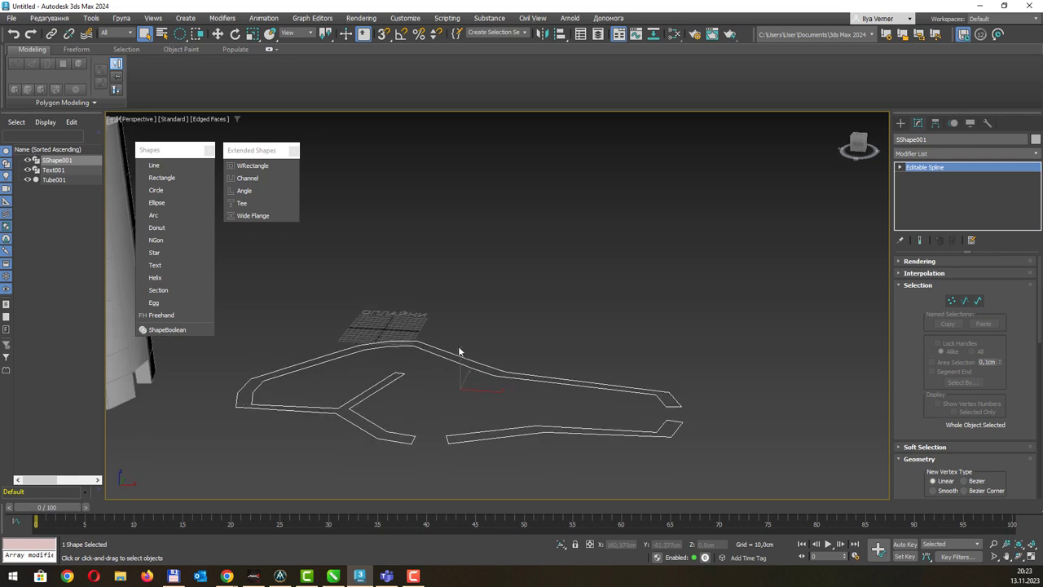
scroll(458, 352, "down", 5)
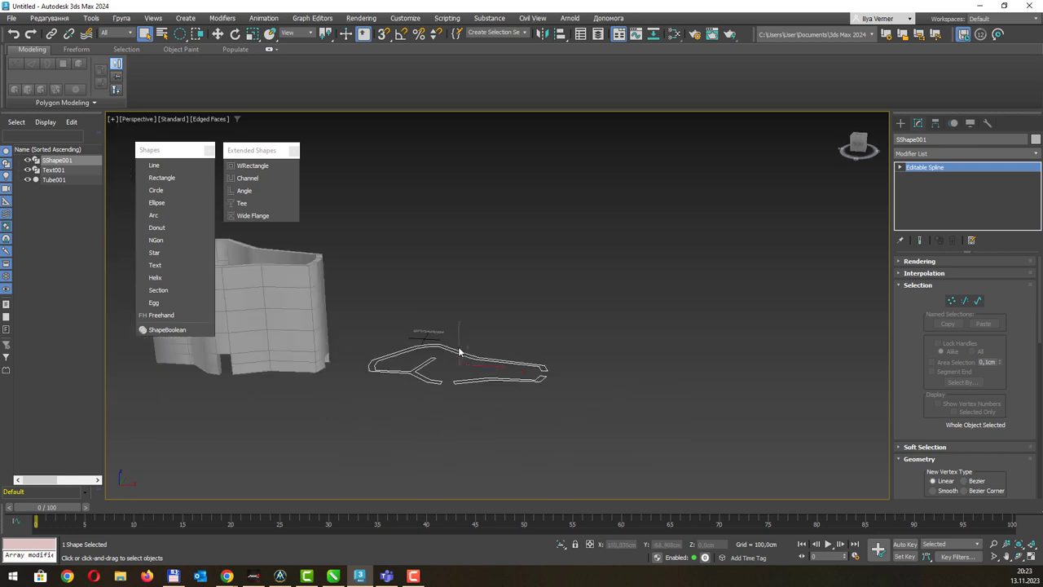
Draw a WRectangle and a Channel extended spline on the grid.
left_click(901, 122)
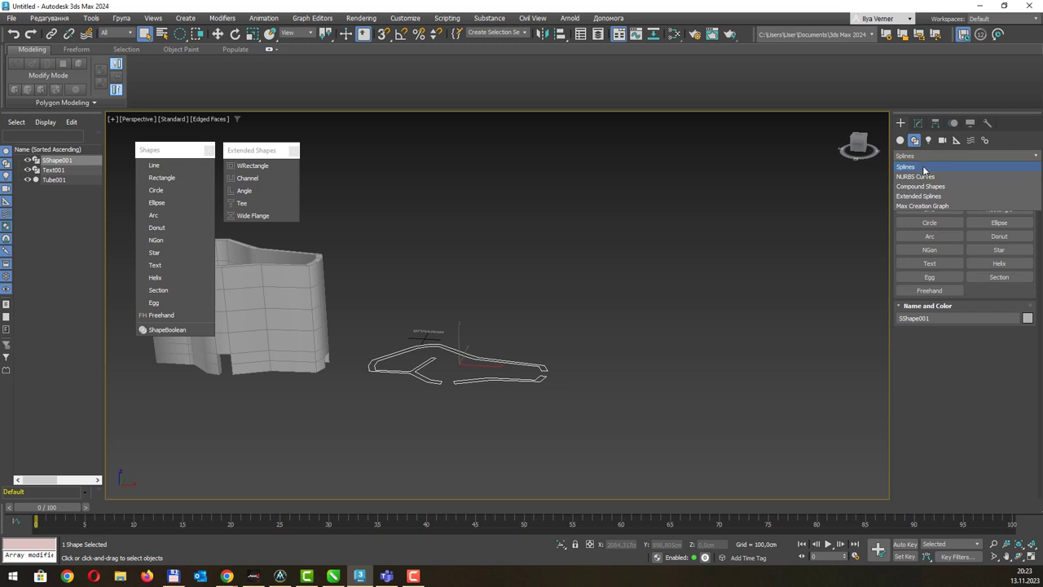
left_click(927, 197)
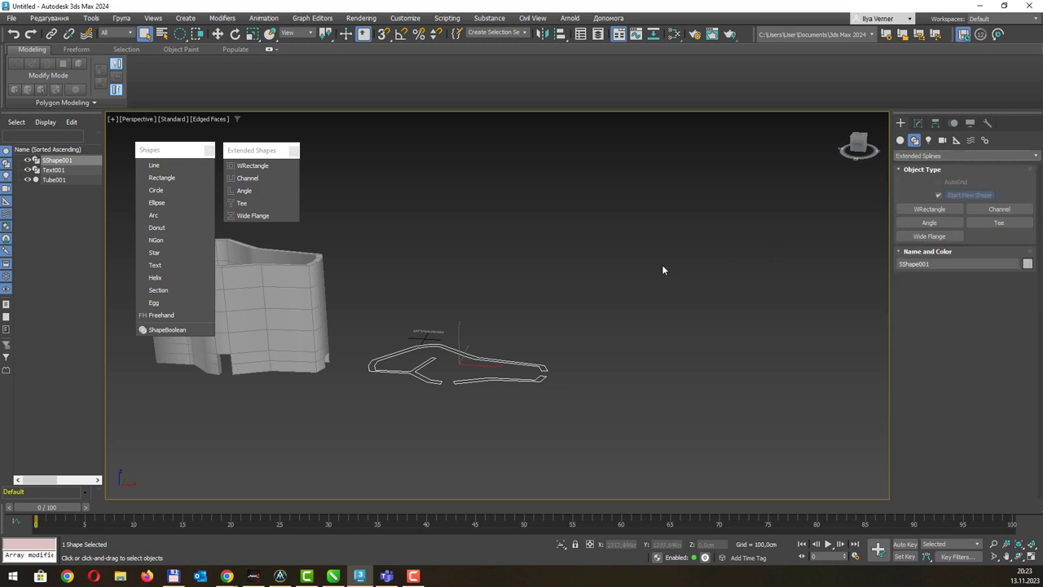
scroll(662, 264, "up", 1)
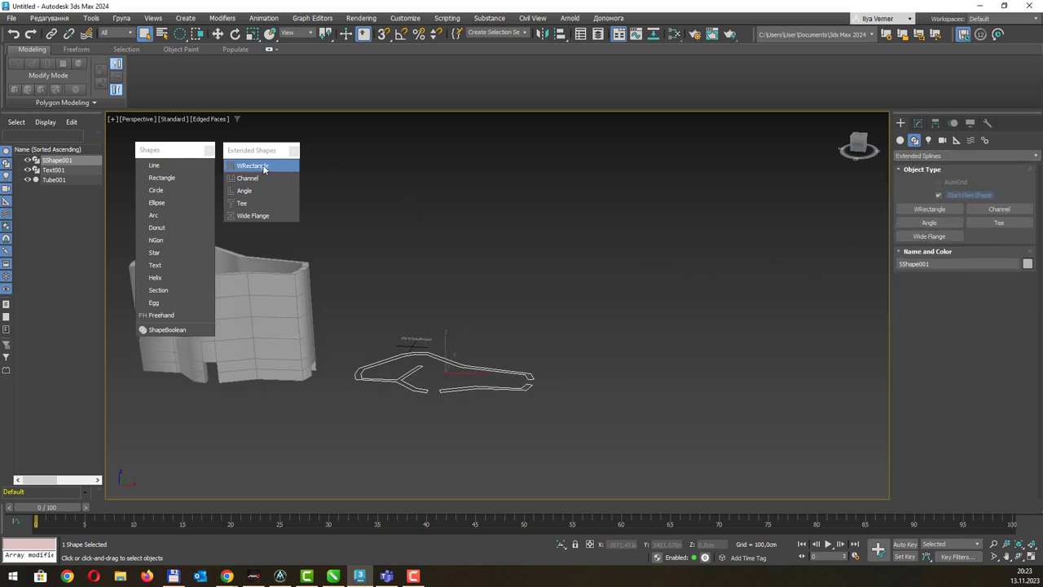
left_click(945, 209)
left_click_drag(605, 355, 626, 379)
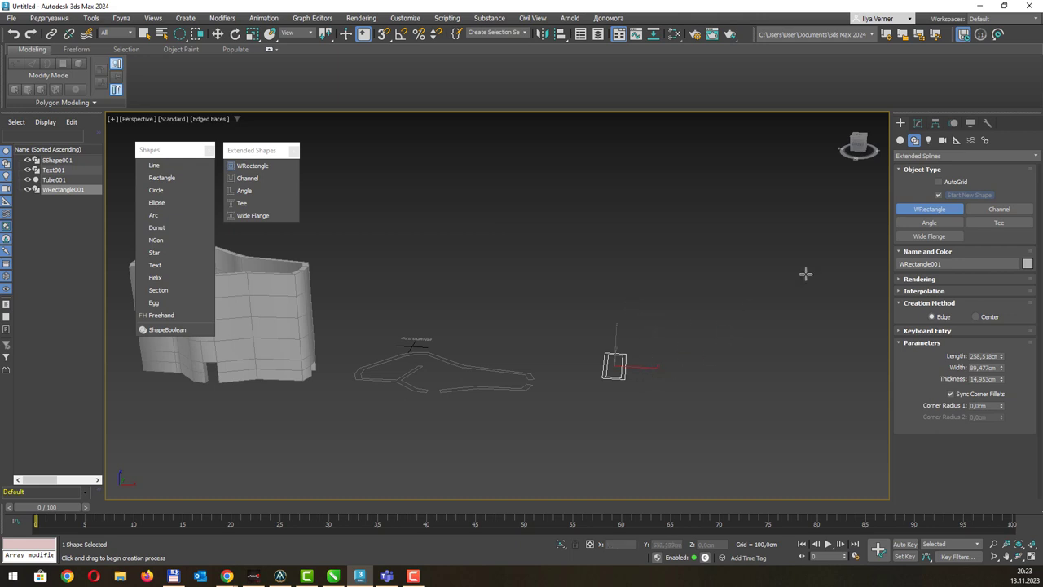
left_click(998, 209)
left_click_drag(715, 364, 793, 424)
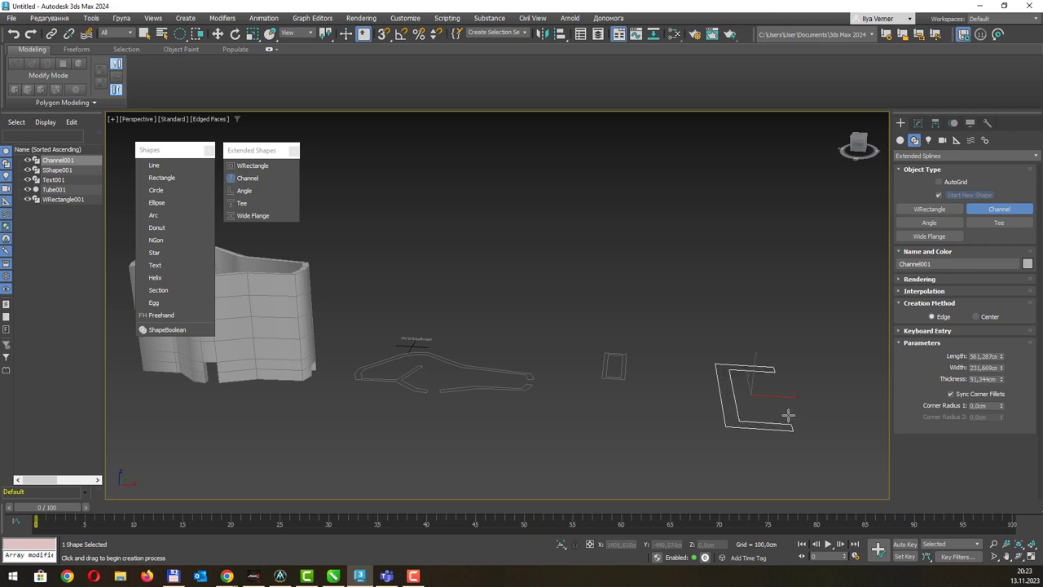
middle_click_drag(791, 353, 628, 379)
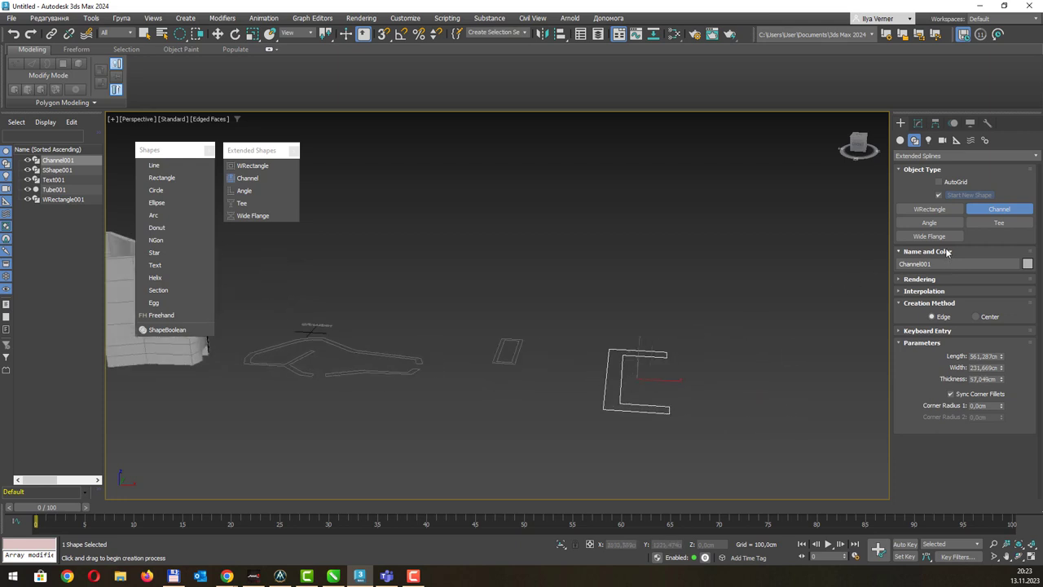
Draw two Angle extended splines, the second one larger.
left_click(935, 227)
left_click_drag(533, 378, 610, 469)
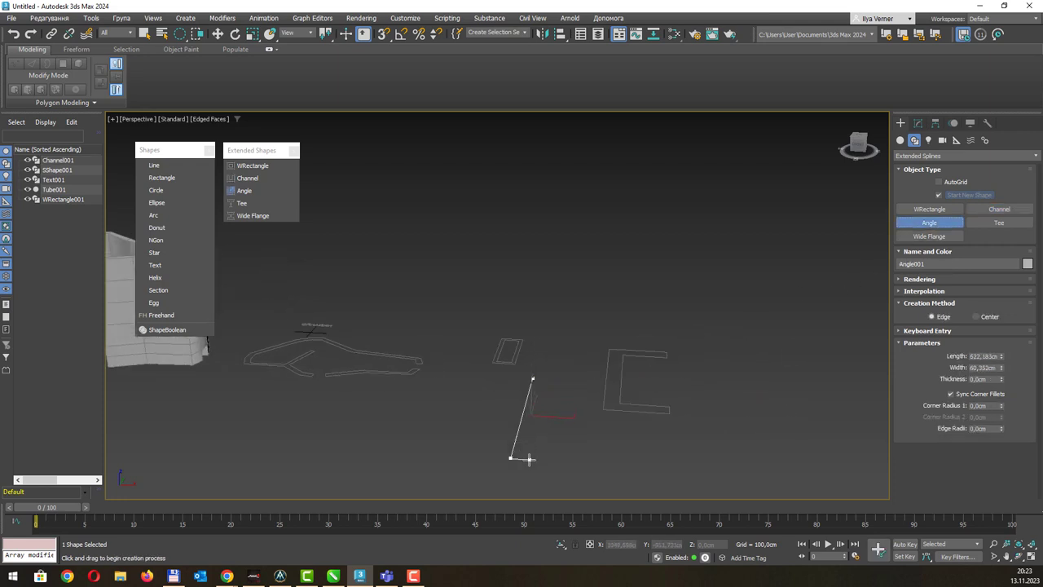
left_click(577, 466)
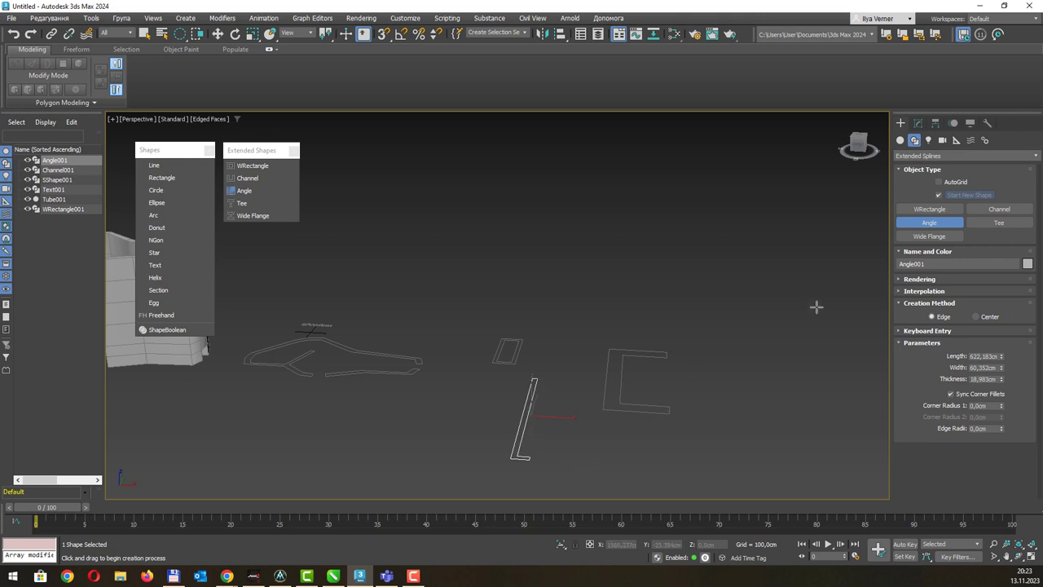
left_click_drag(457, 402, 516, 489)
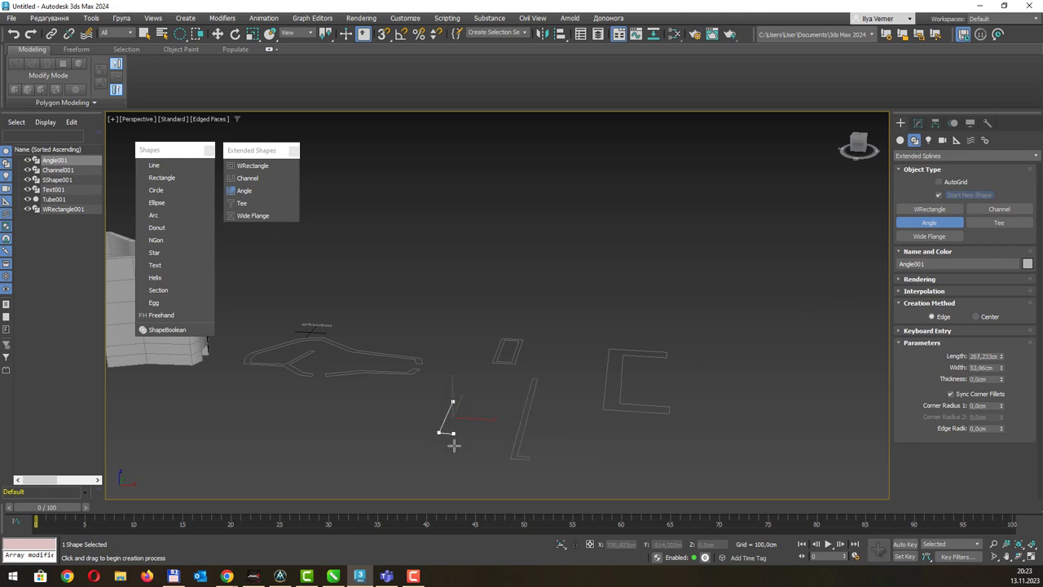
left_click(499, 474)
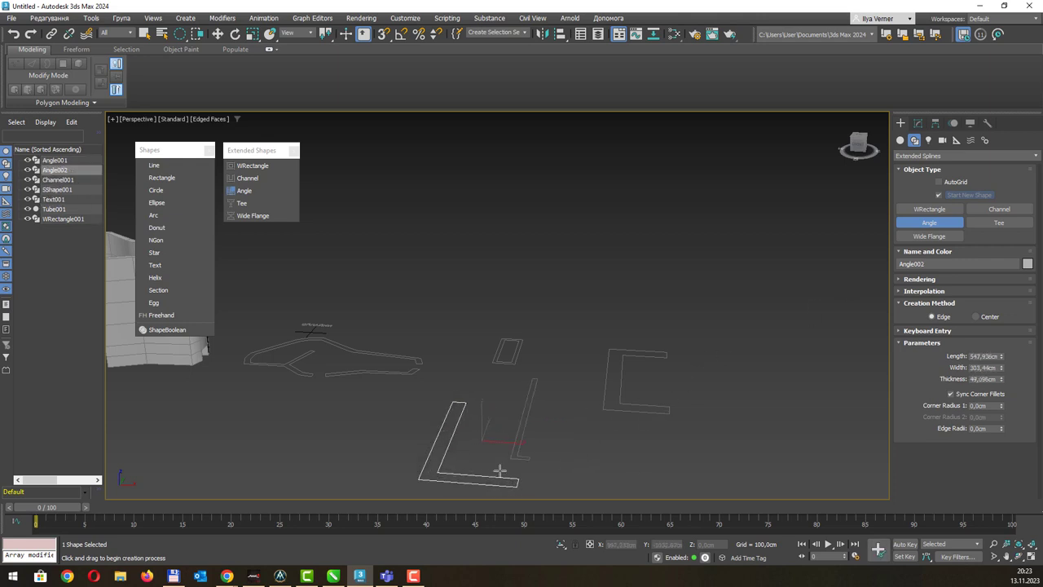
Draw a Tee and a Wide Flange extended spline, setting their size and thickness.
left_click(999, 222)
middle_click_drag(705, 325, 663, 299)
mouse_move(681, 366)
left_mouse_down()
mouse_move(736, 462)
mouse_move(726, 447)
left_mouse_up()
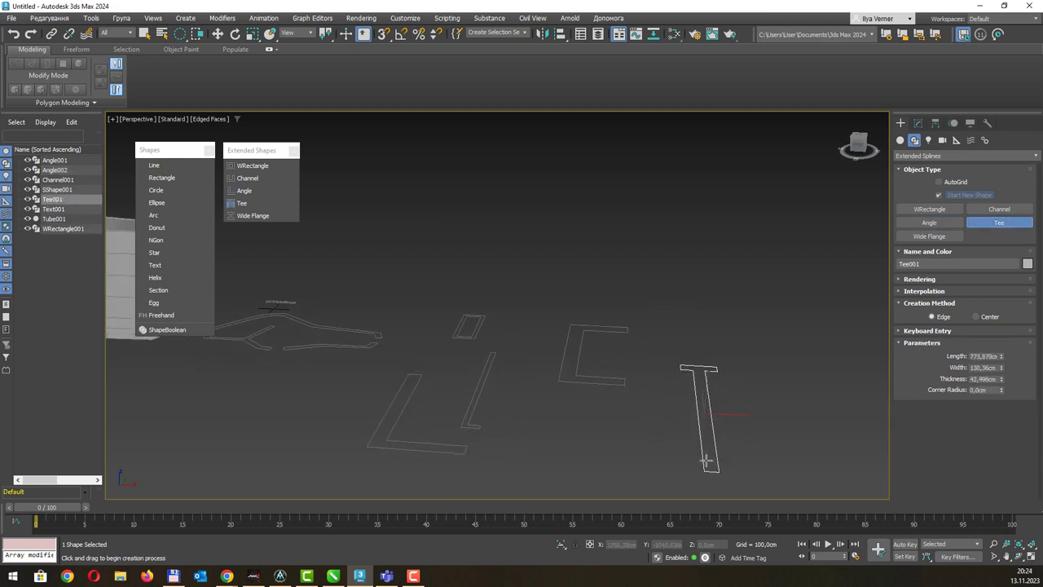
left_click(930, 235)
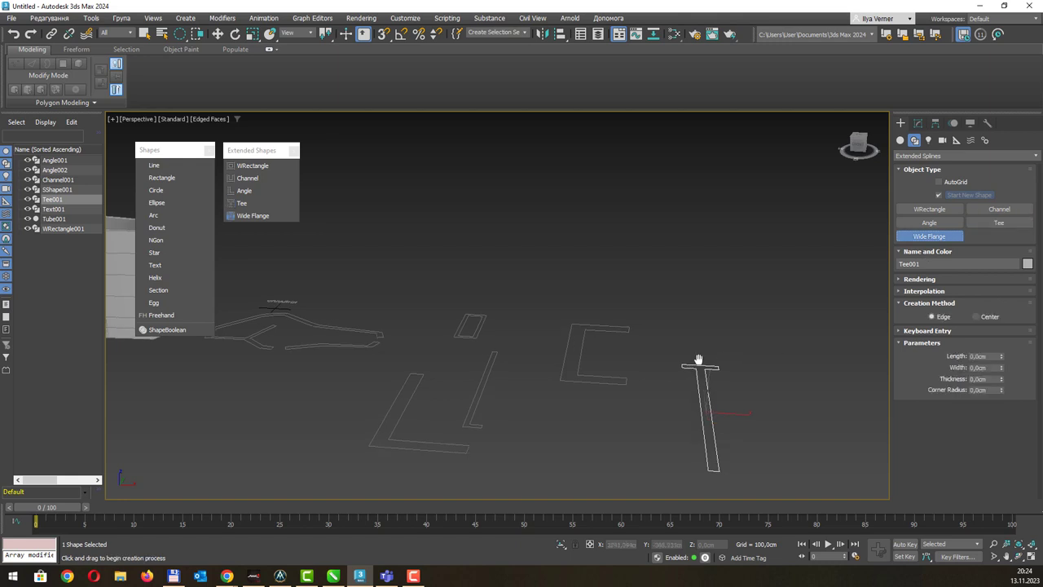
middle_click_drag(698, 361, 654, 345, "alt")
left_click_drag(568, 339, 687, 435)
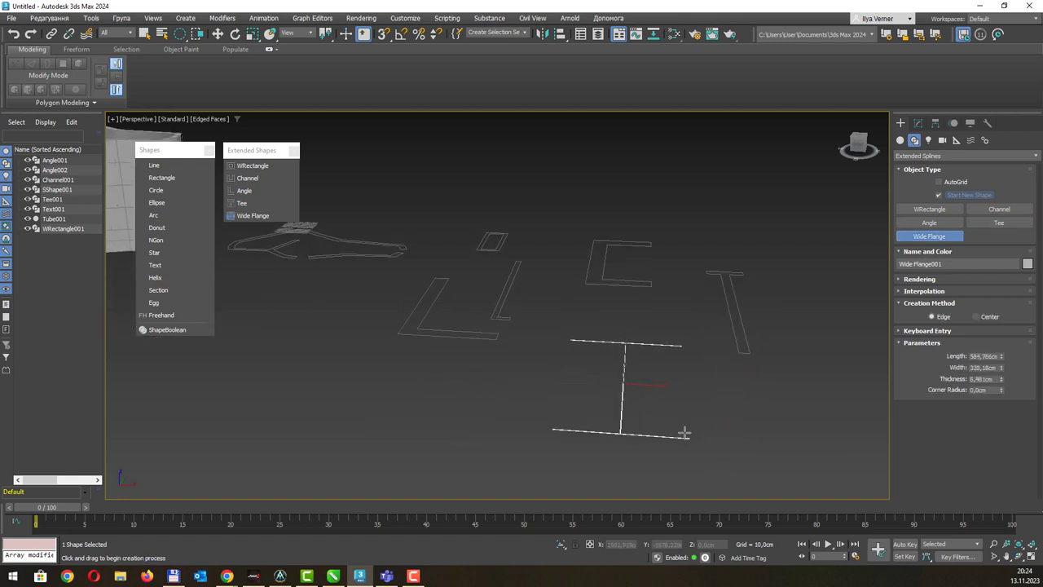
left_click(674, 422)
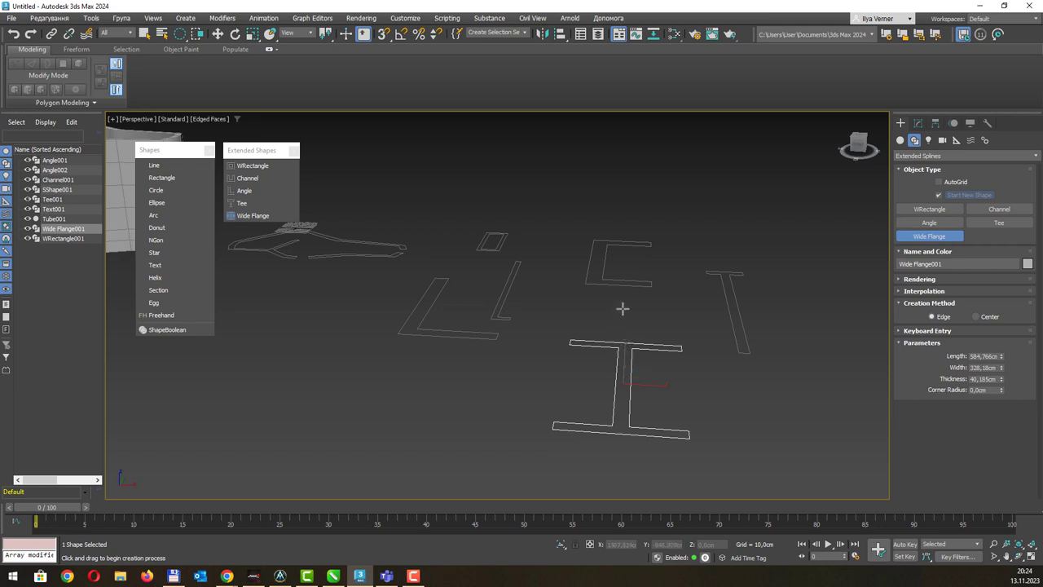
Raise the Tee001 corner radius to about 6,2cm.
left_click(918, 124)
right_click(677, 293)
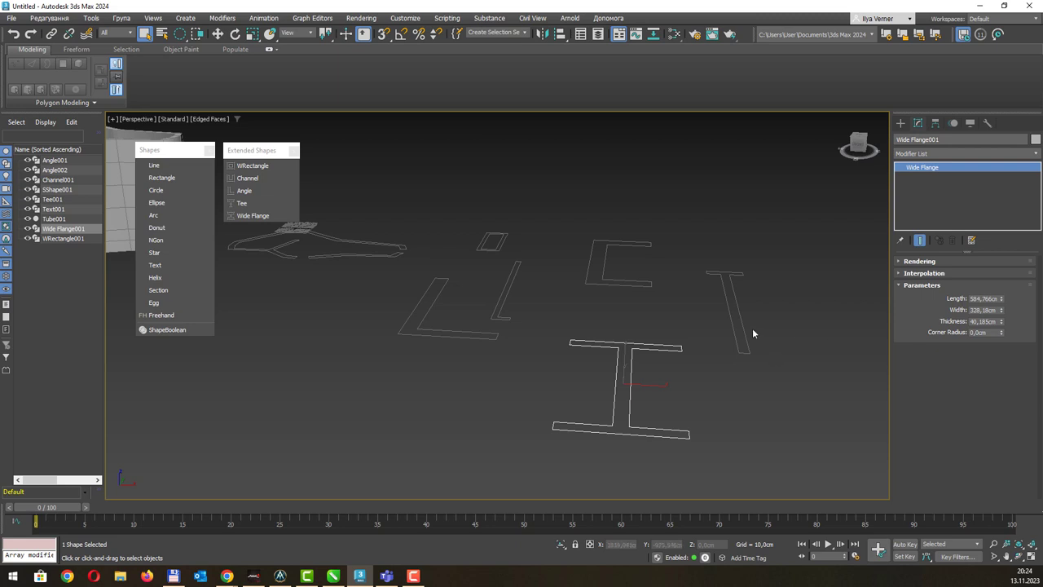
left_click(730, 330)
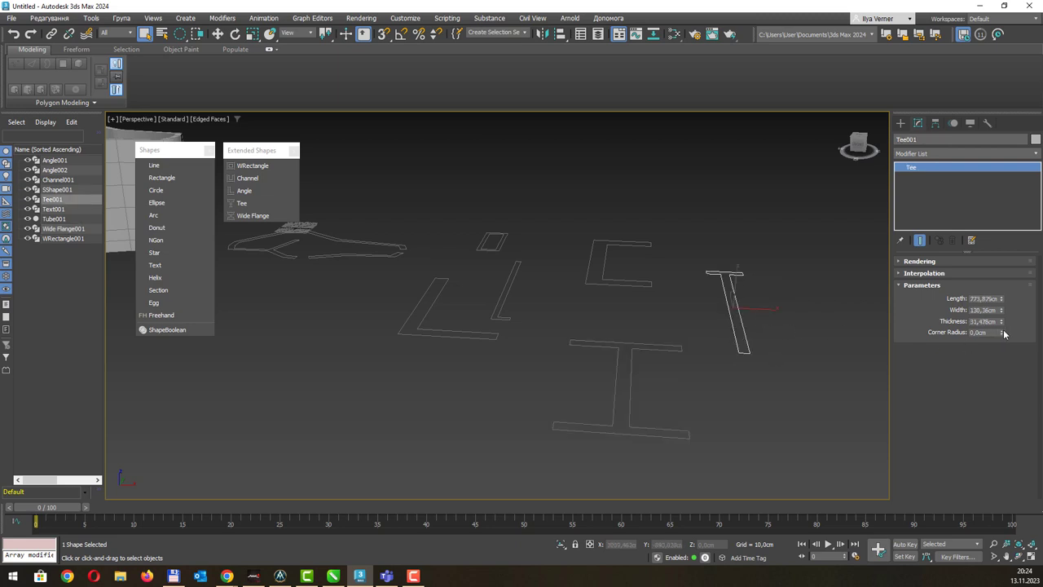
left_click_drag(1008, 284, 1014, 157)
left_click_drag(1017, 118, 1020, 31)
Thin the Channel001 walls and round its corners to 93,0cm outer and 38,3cm inner.
left_click(602, 273)
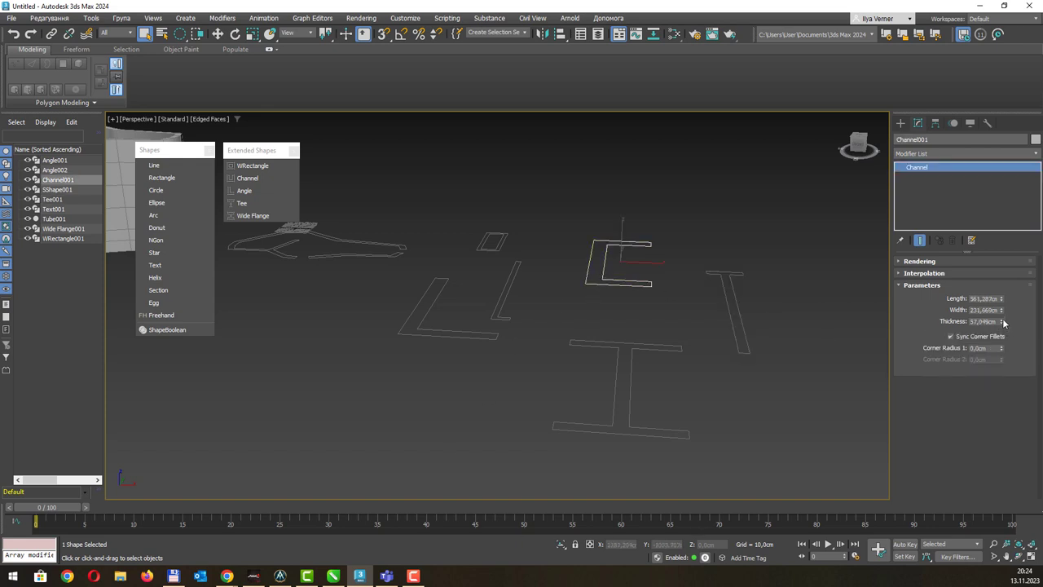
left_click_drag(1003, 322, 1002, 324)
left_click_drag(1004, 283, 45, 405)
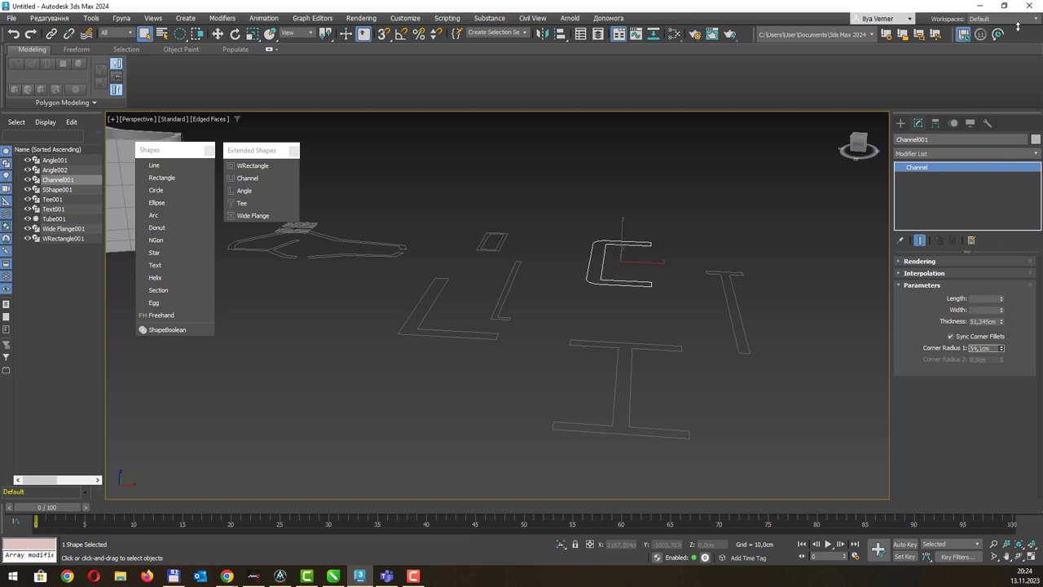
scroll(676, 237, "up", 2)
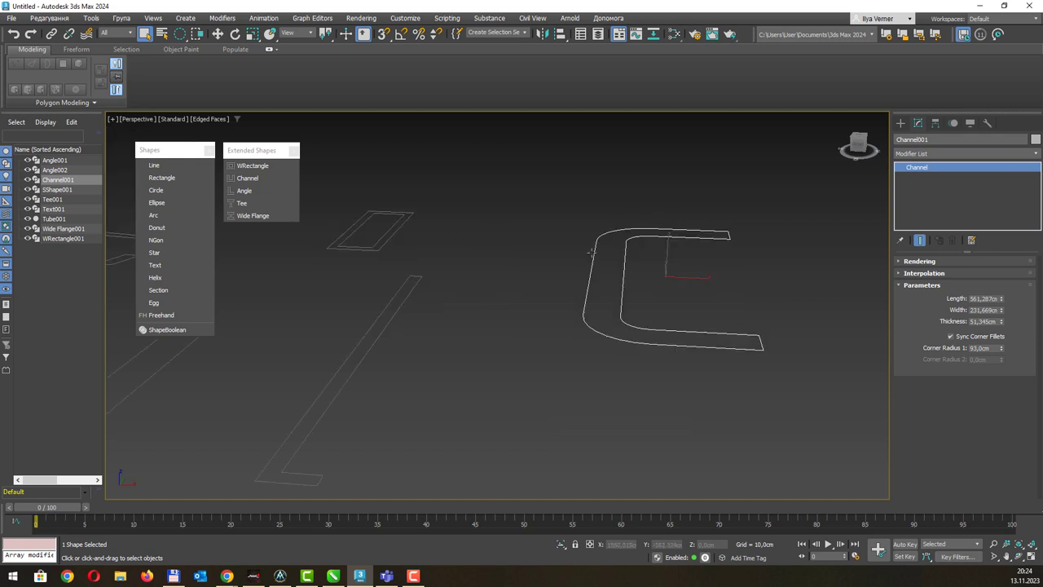
scroll(726, 252, "up", 2)
scroll(652, 257, "up", 2)
scroll(617, 281, "up", 2)
middle_click_drag(617, 297, 610, 258)
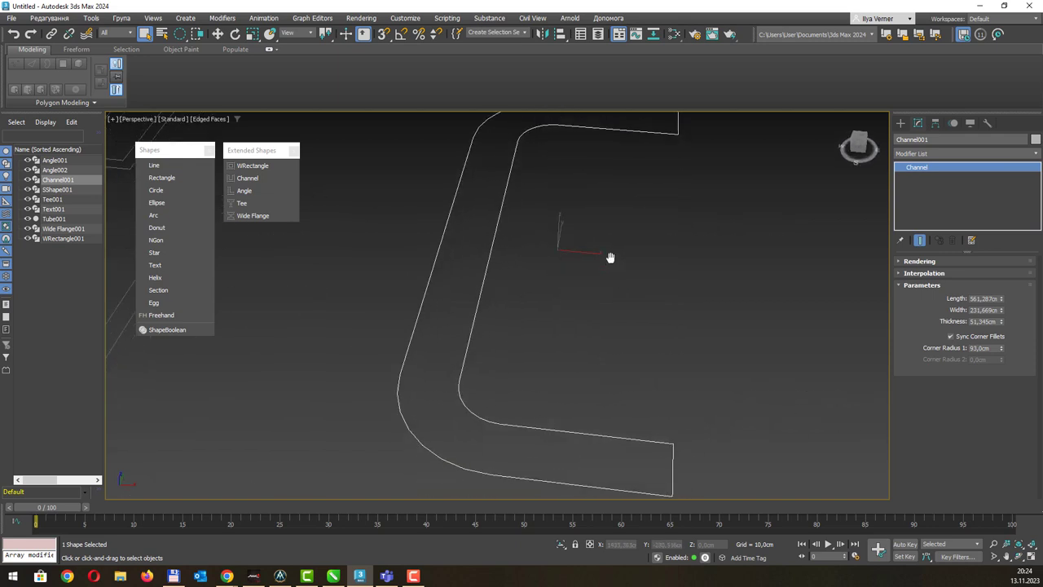
left_click(979, 338)
left_click_drag(1003, 361, 727, 360)
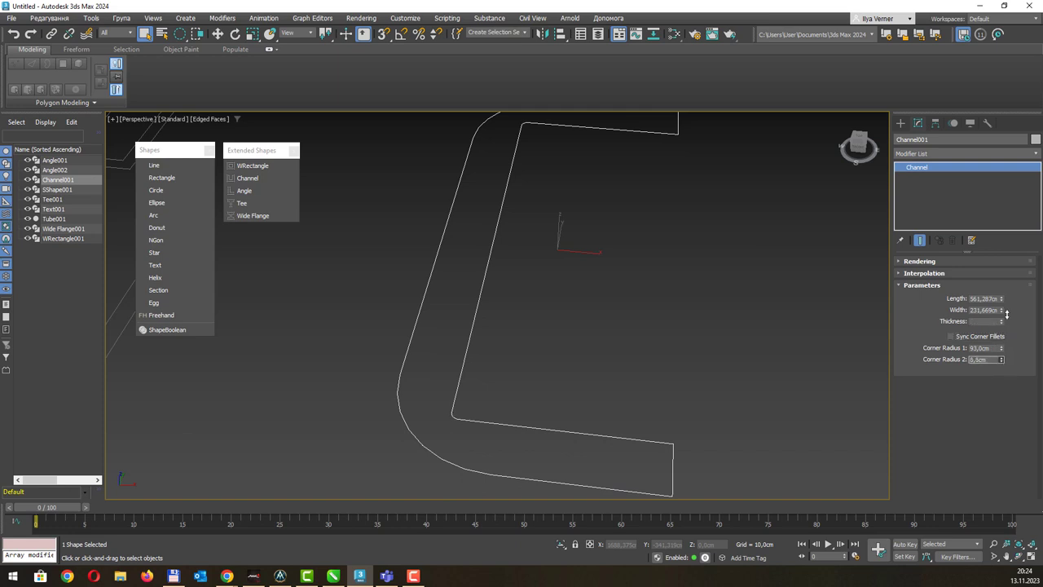
Frame all shapes and run an Arnold test render of the Perspective view.
scroll(611, 313, "down", 5)
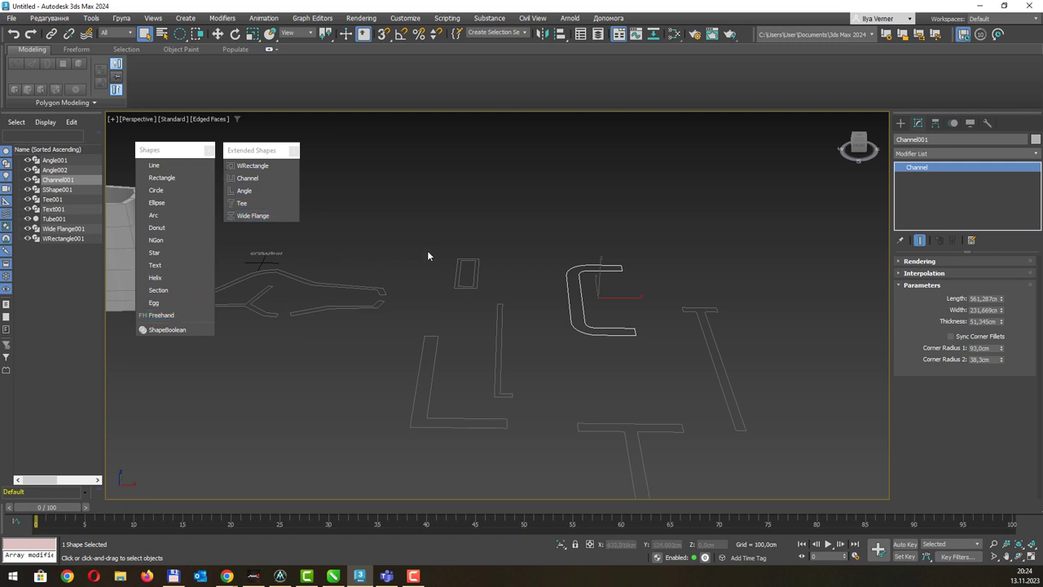
scroll(427, 255, "down", 4)
middle_click_drag(480, 253, 438, 318)
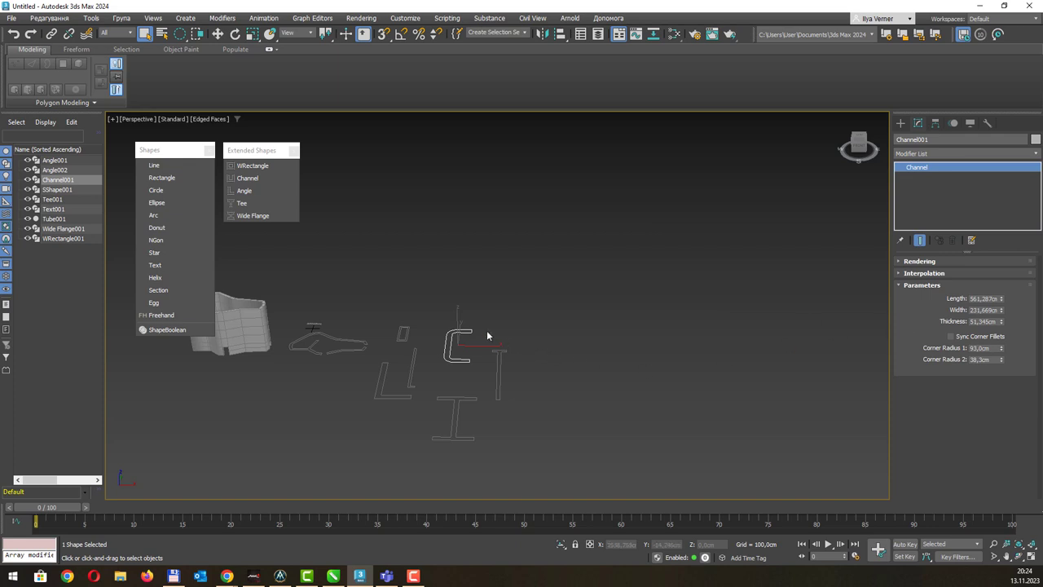
scroll(486, 335, "up", 2)
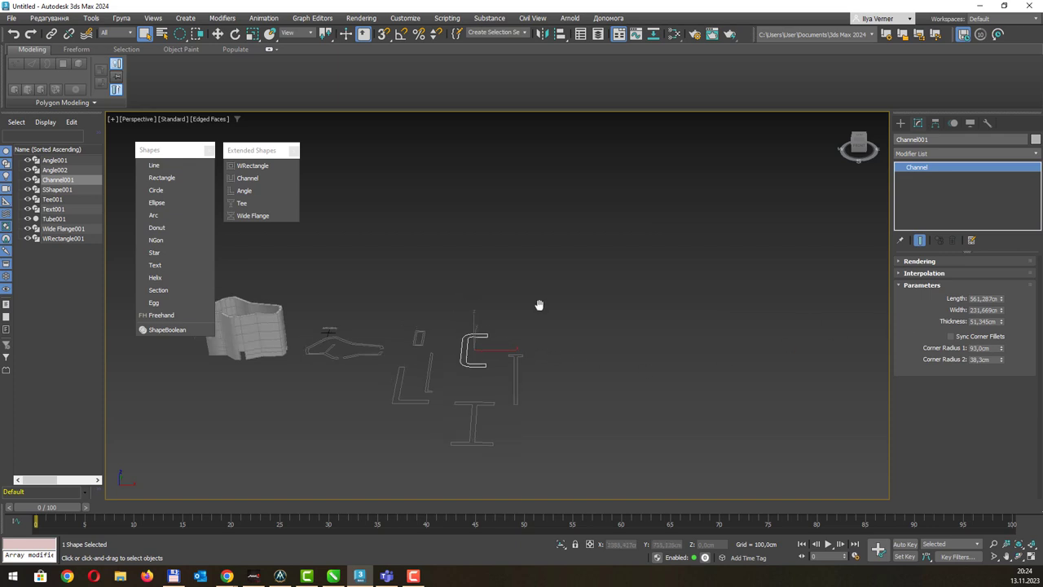
scroll(447, 389, "up", 3)
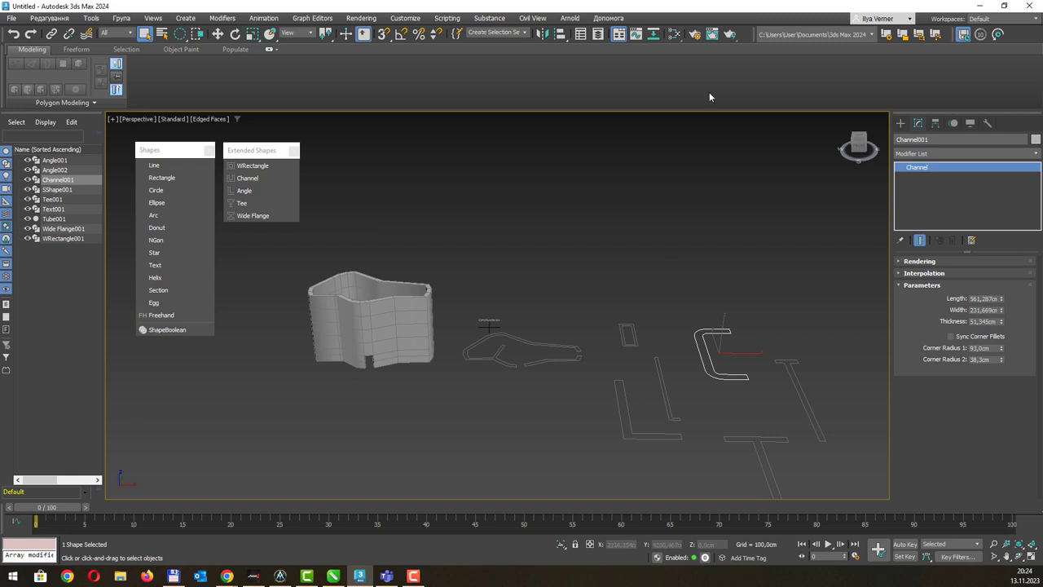
left_click(694, 39)
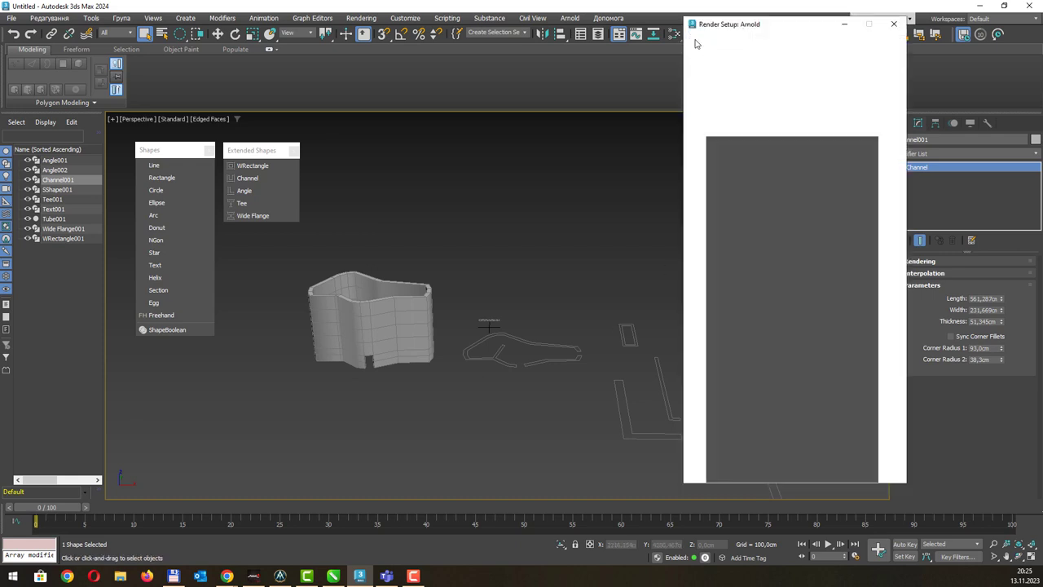
left_click(870, 51)
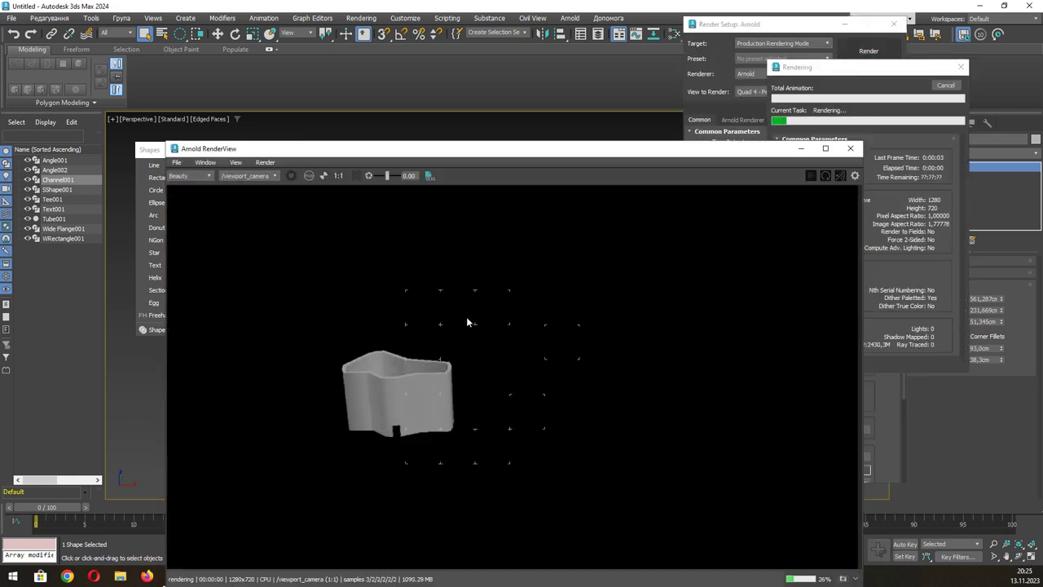
left_click(849, 149)
Add a Shell modifier to Channel001 with a 126.4 cm inner amount.
left_click(895, 24)
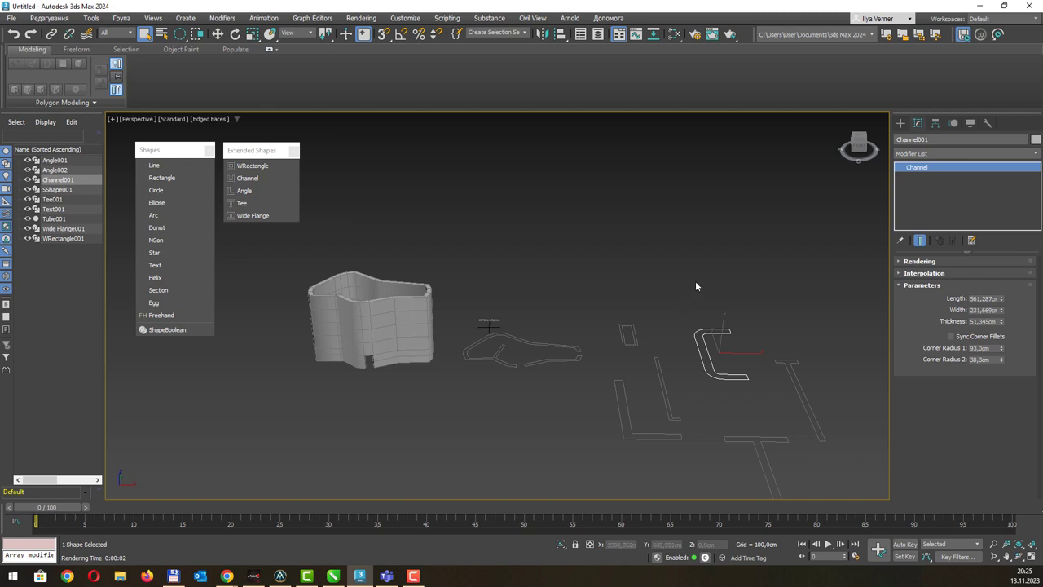
mouse_move(695, 286)
middle_mouse_down()
mouse_move(644, 282)
mouse_move(661, 312)
middle_mouse_up()
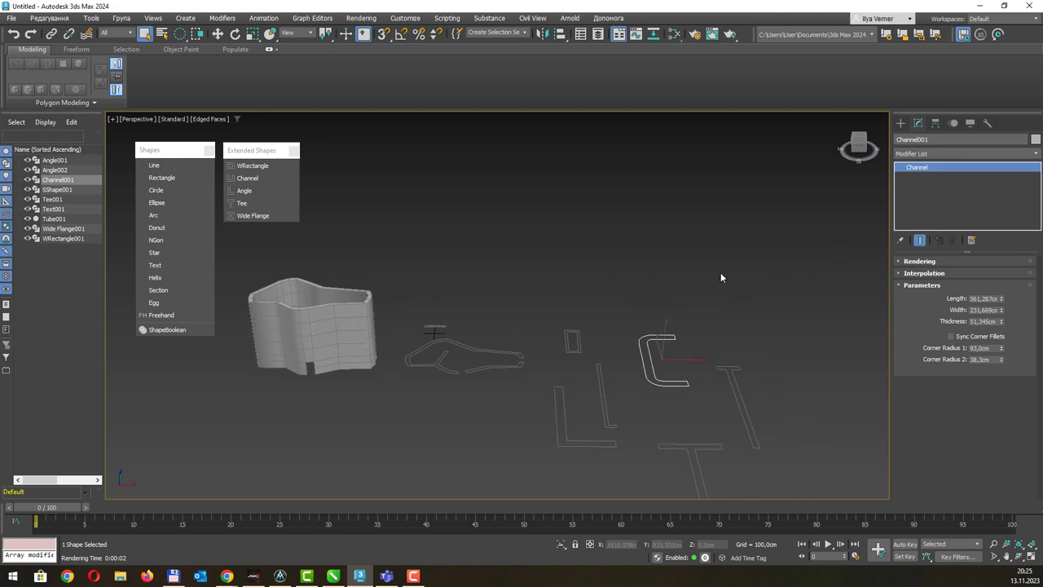
left_click(1035, 155)
left_click(1035, 155)
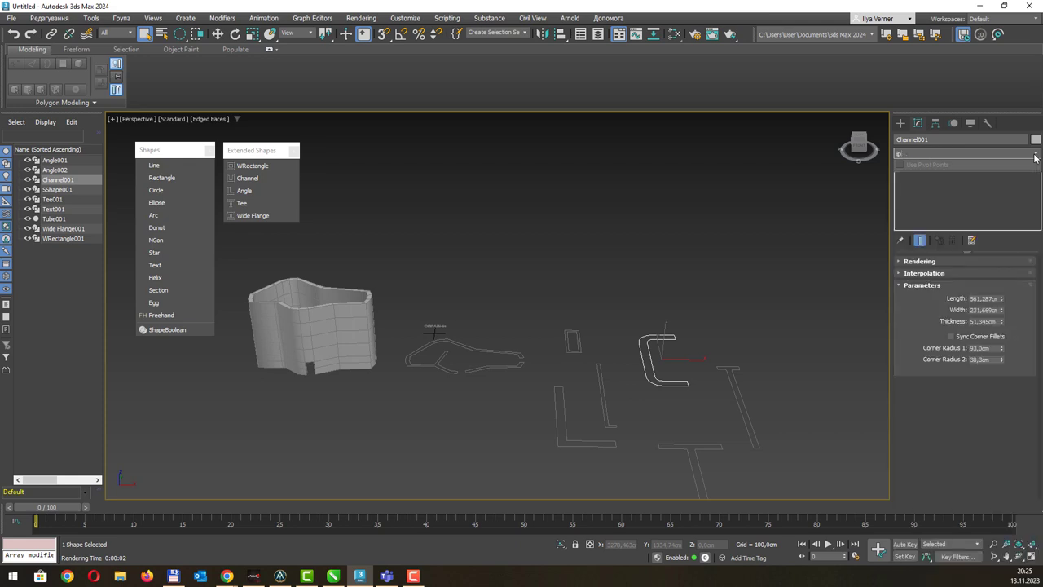
left_click(1036, 155)
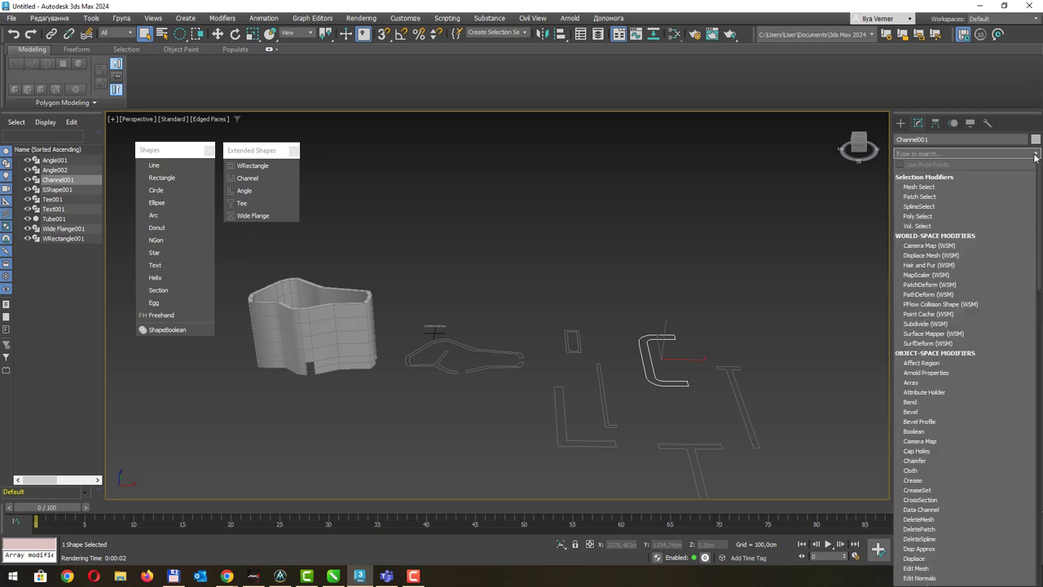
type("sh")
key("Return")
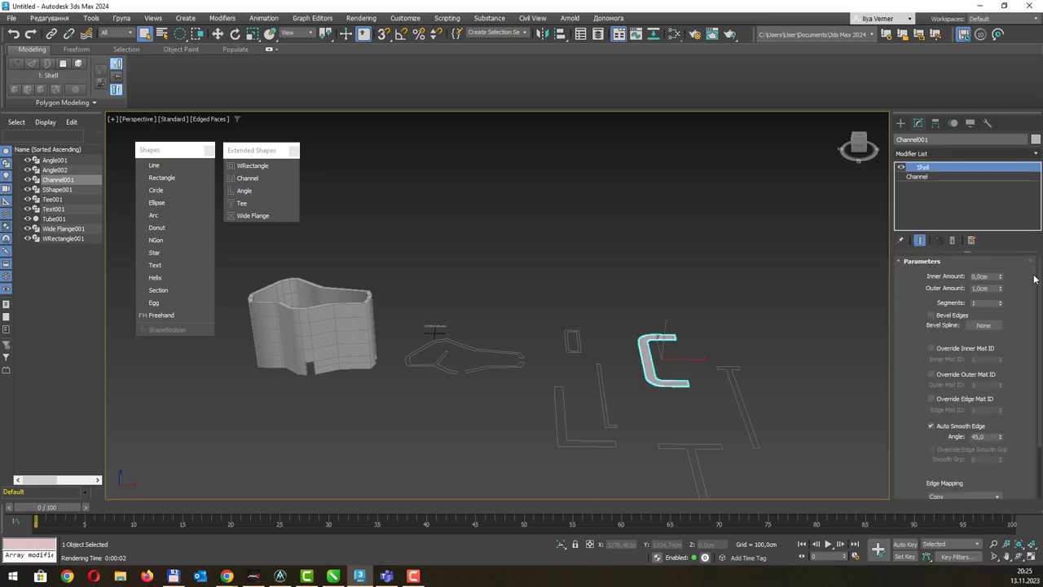
left_click_drag(1001, 276, 955, 187)
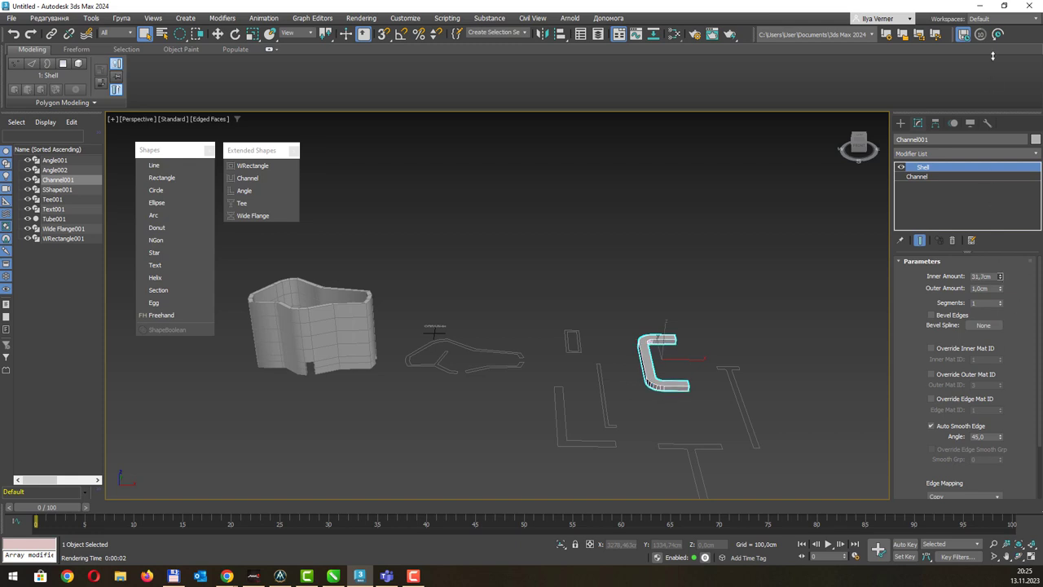
Add Shell modifiers to Tee001 and the S-shaped spline SShape001.
left_click(734, 422)
left_click(1014, 154)
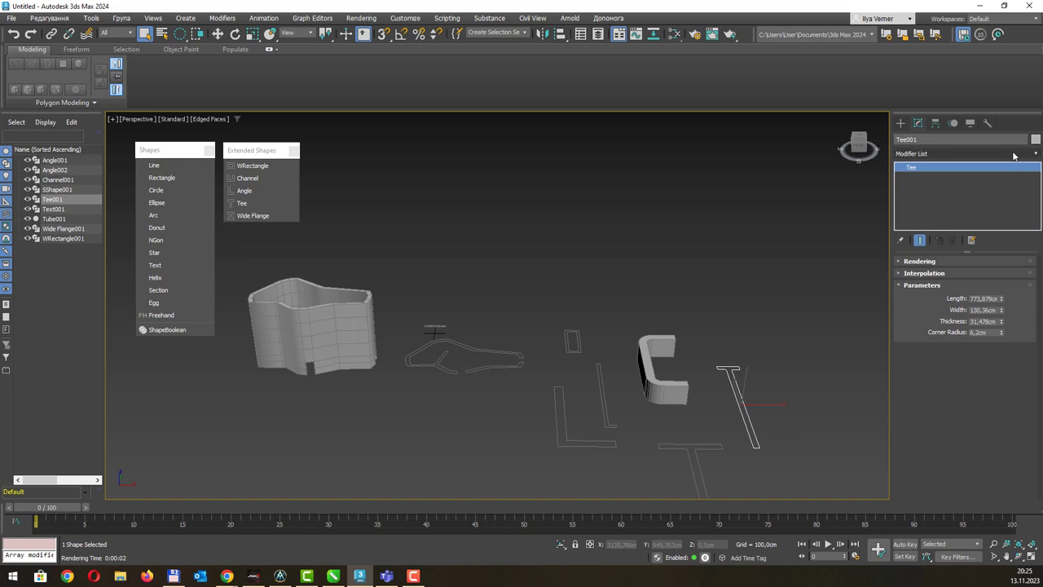
type("sh")
key("Return")
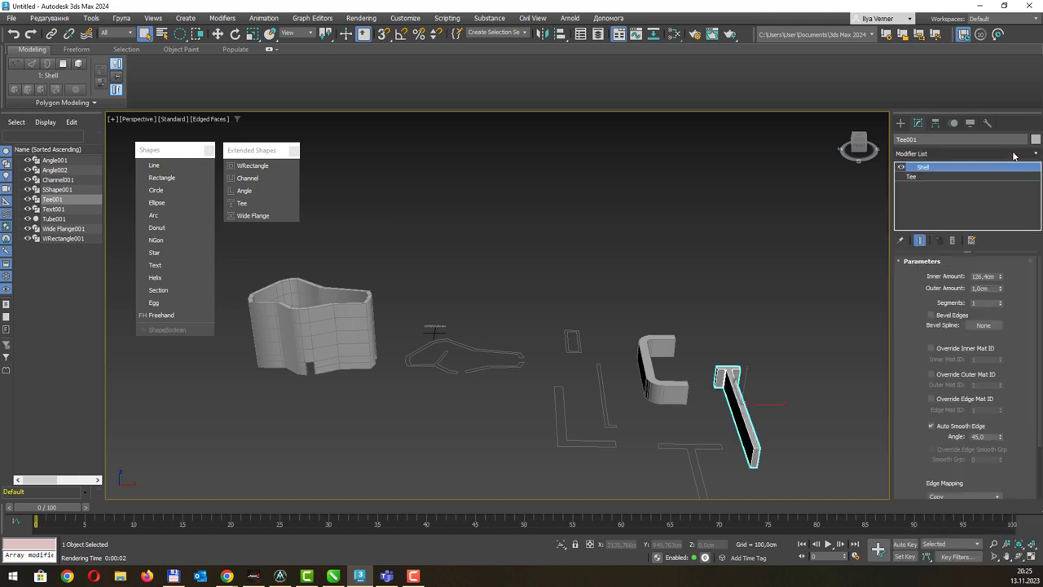
left_click(468, 368)
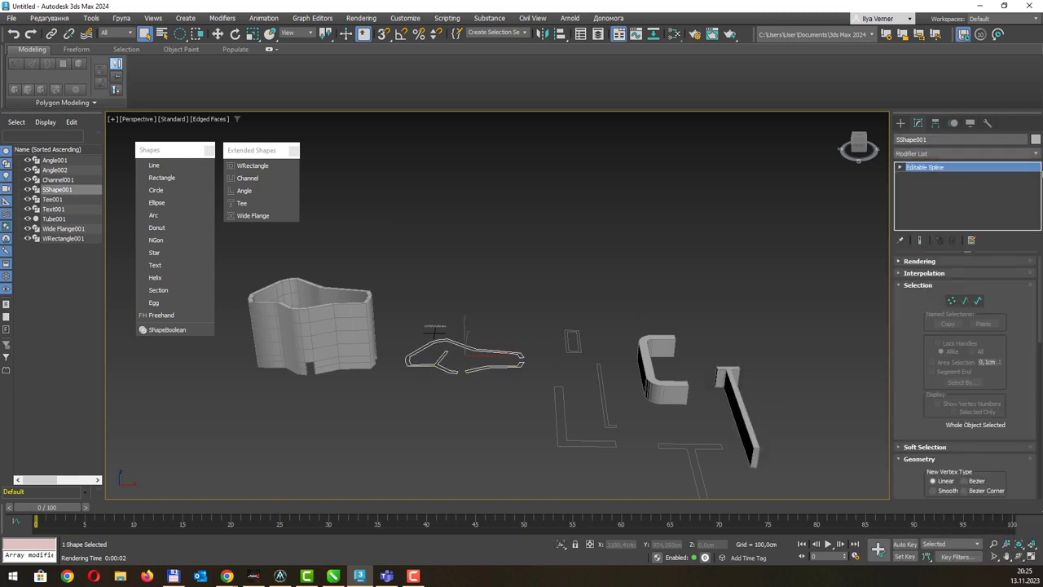
left_click(1039, 159)
type("sh")
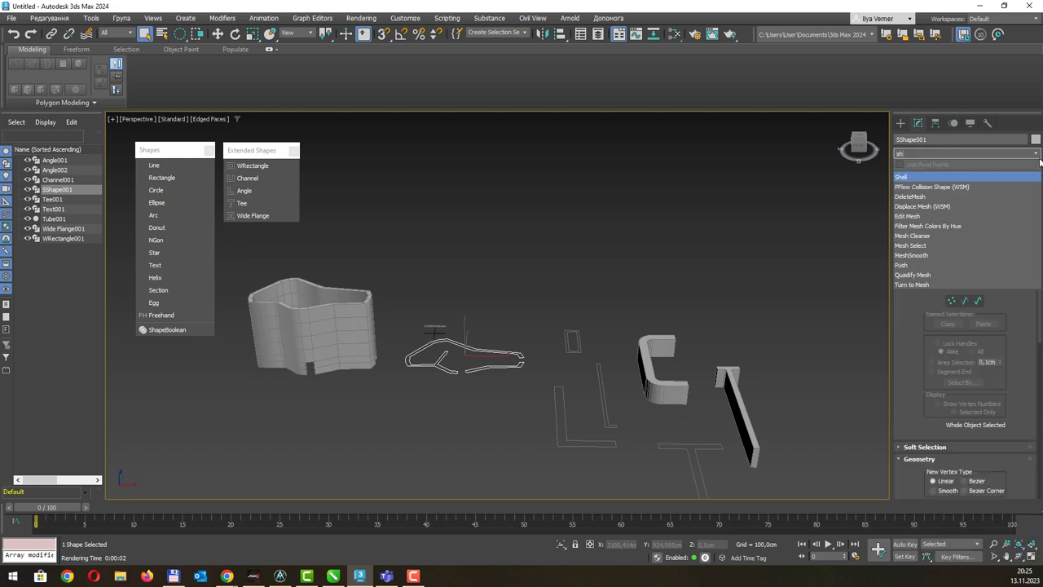
key("Return")
middle_click_drag(566, 348, 539, 318)
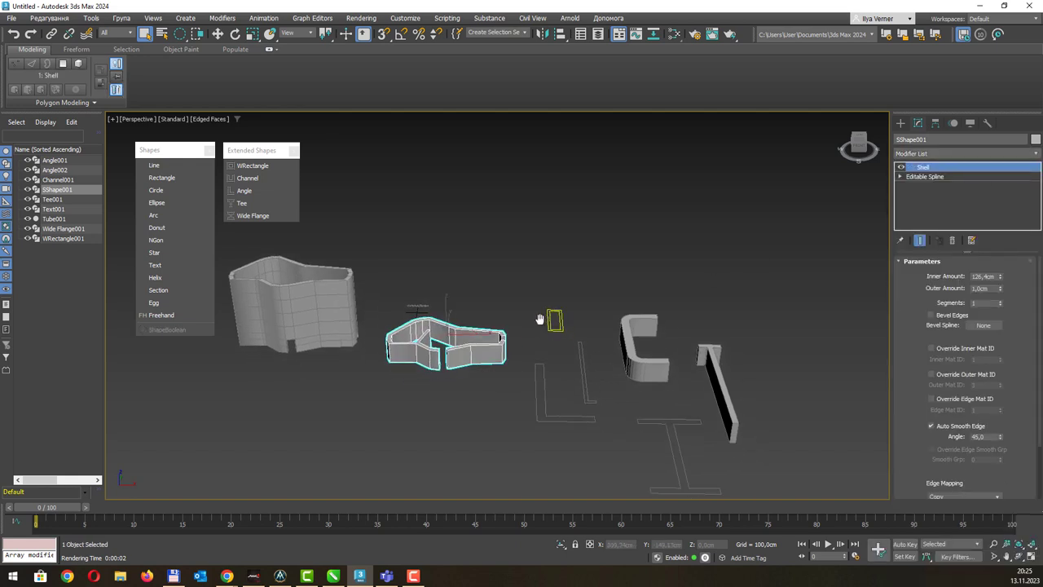
left_click_drag(549, 351, 546, 396)
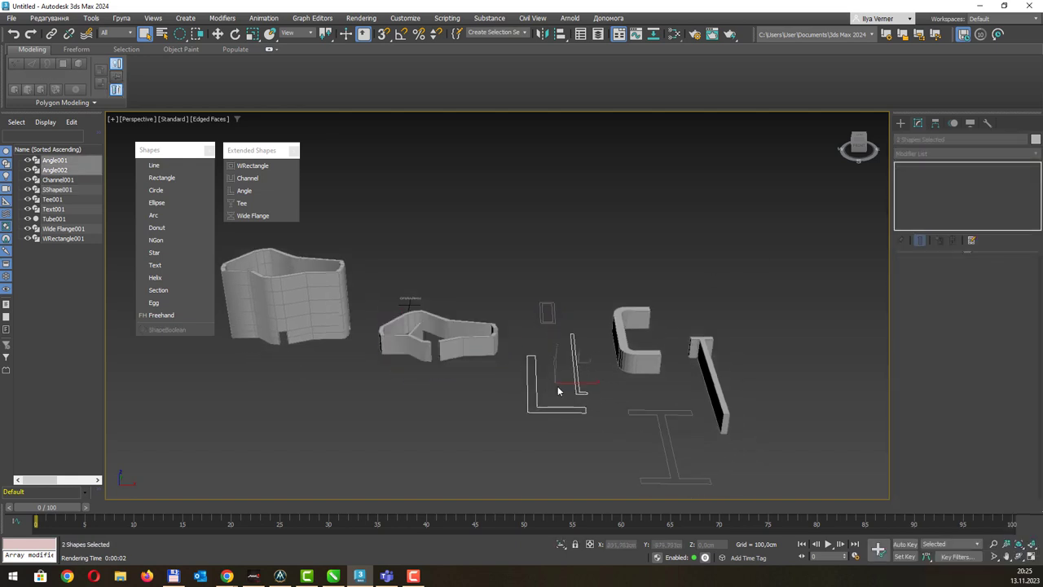
Add an Extrude modifier to Angle002 with a 510 cm amount.
left_click(557, 388)
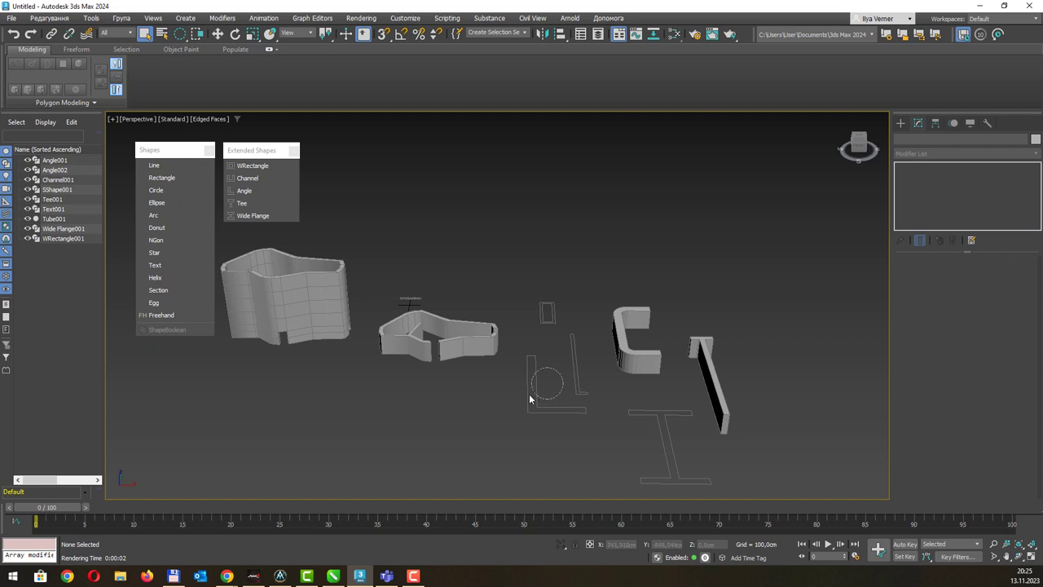
left_click(1037, 155)
type("ex")
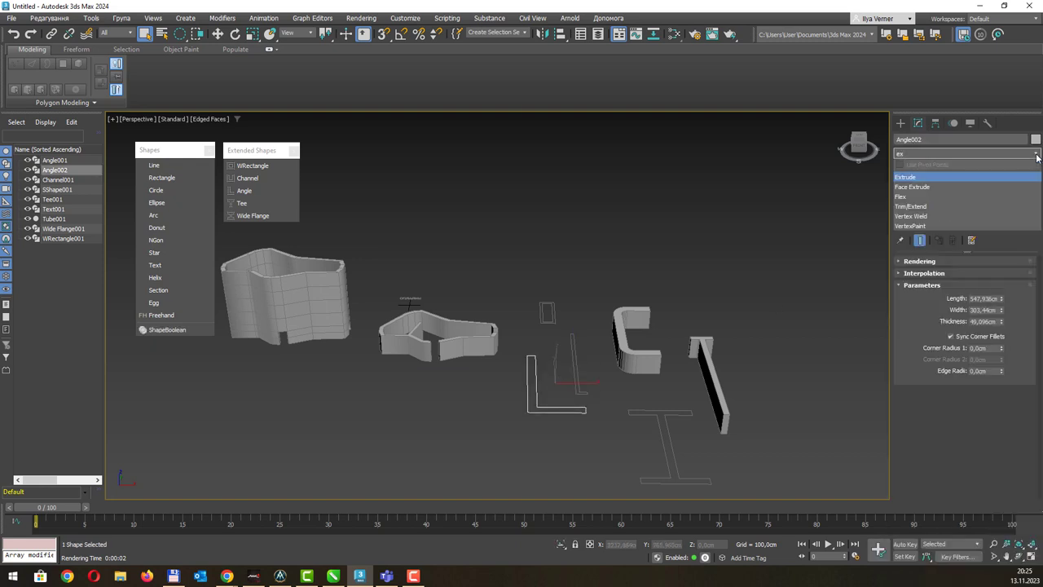
key("Return")
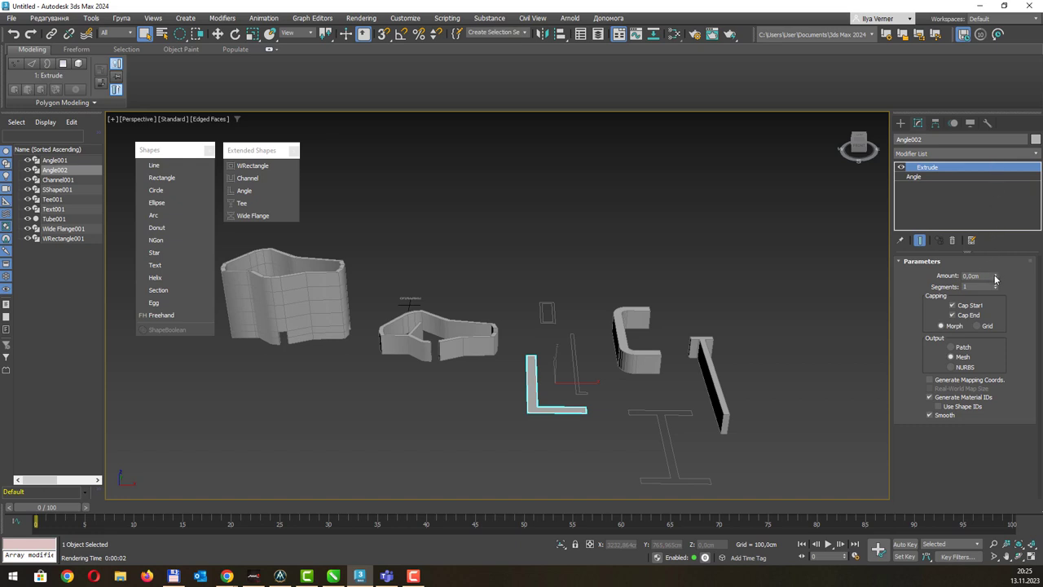
left_click_drag(994, 280, 1002, 220)
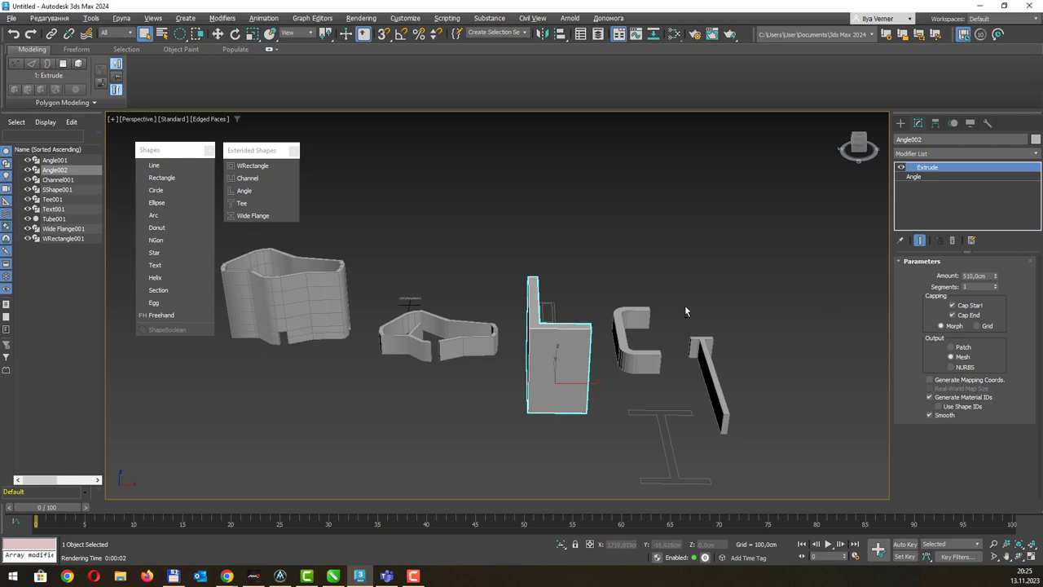
Increase the Angle002 extrusion's height segments and orbit to inspect it.
middle_click_drag(685, 310, 685, 318, "alt")
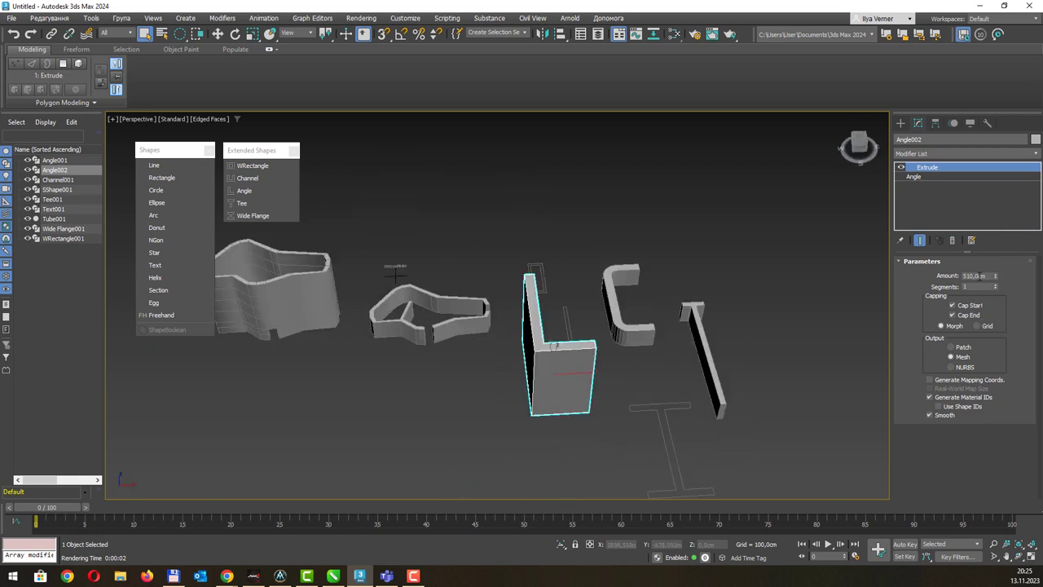
middle_click_drag(717, 293, 617, 291, "alt")
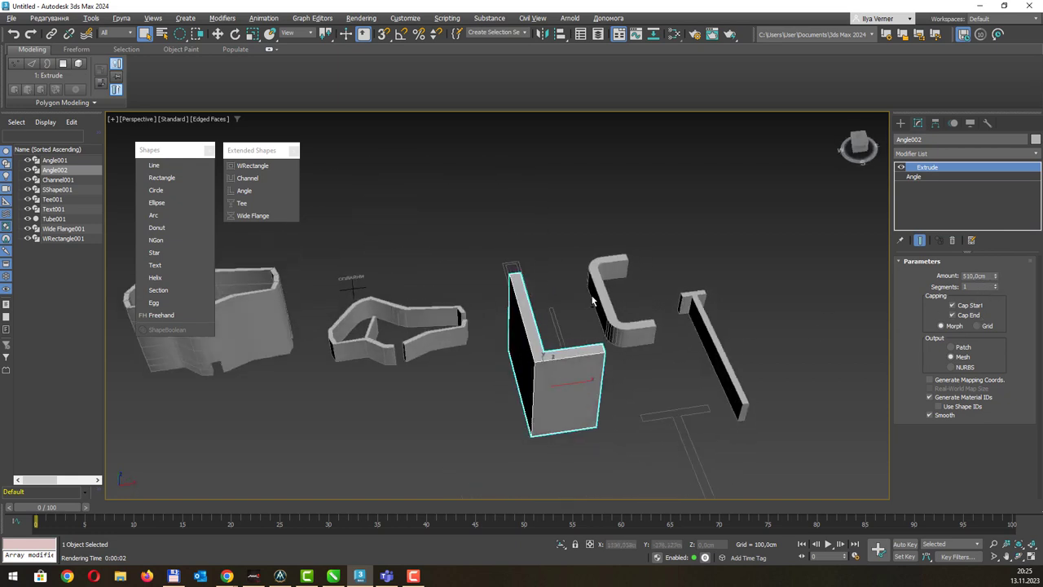
left_click(995, 284)
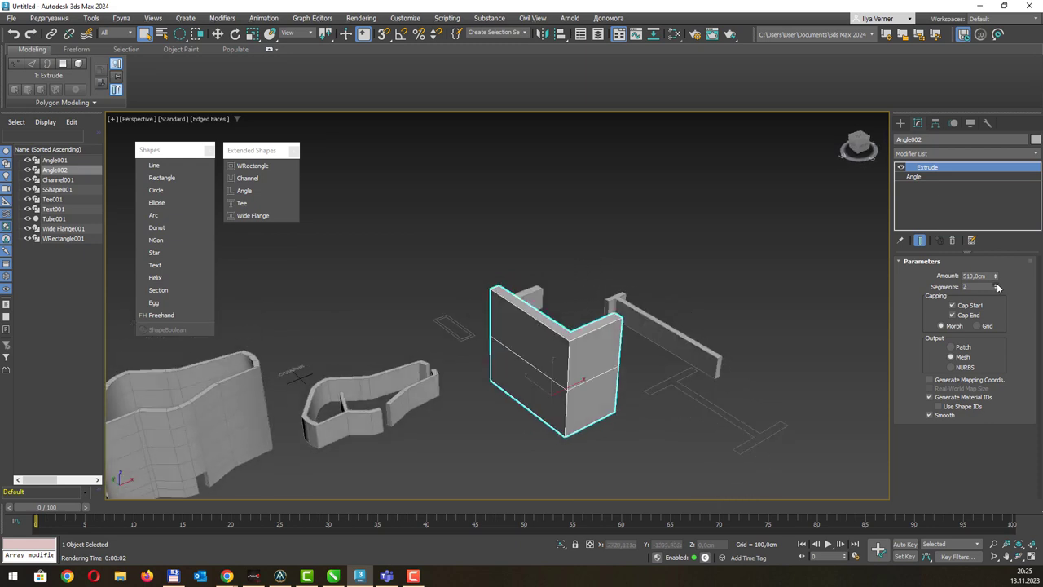
left_click(995, 284)
left_click(994, 284)
left_click(995, 284)
mouse_move(812, 289)
middle_mouse_down("alt")
mouse_move(612, 300)
mouse_move(660, 322)
middle_mouse_up("alt")
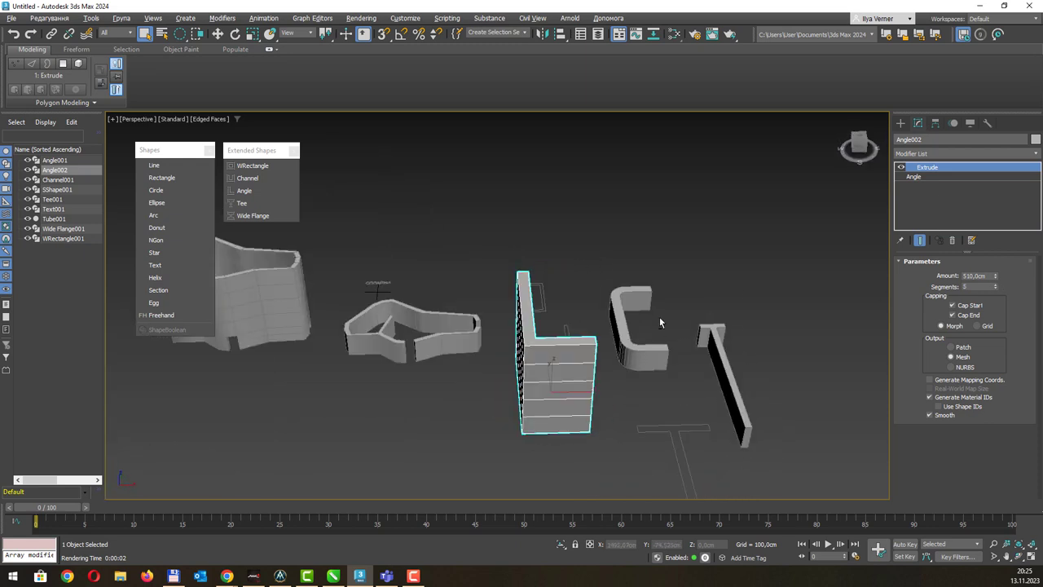
left_click_drag(640, 368, 640, 364)
Isolate Channel001 and set its Shell to 155,2cm inner amount with 5 segments.
left_click(666, 319)
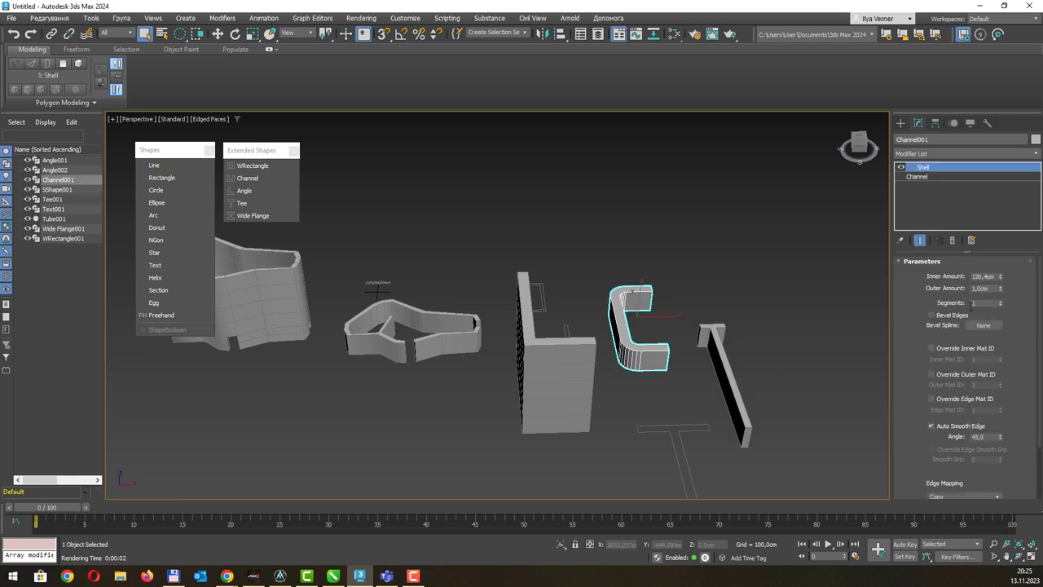
scroll(654, 352, "up", 3)
key("alt+q")
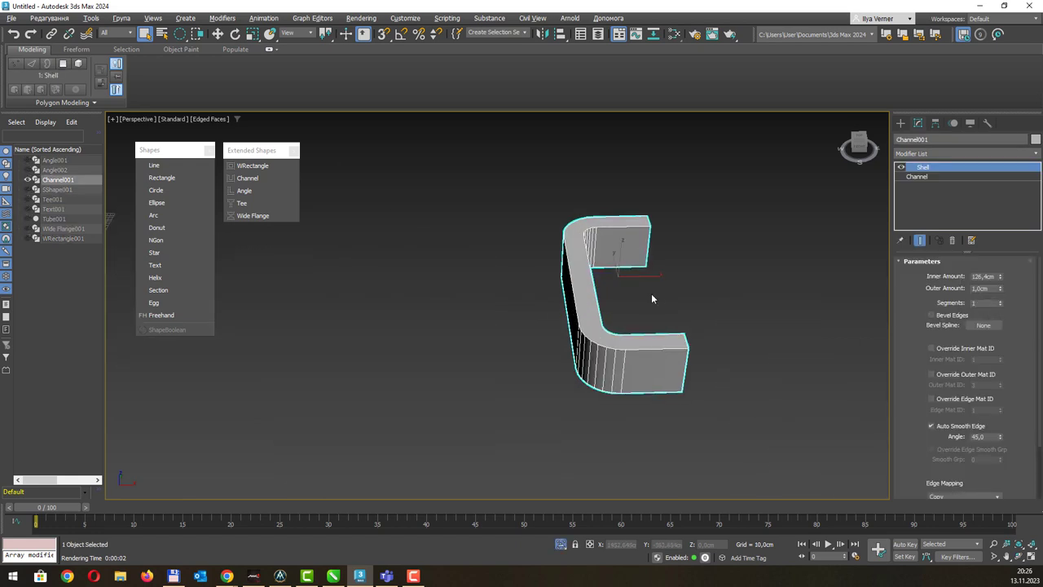
middle_click_drag(651, 293, 673, 294, "alt")
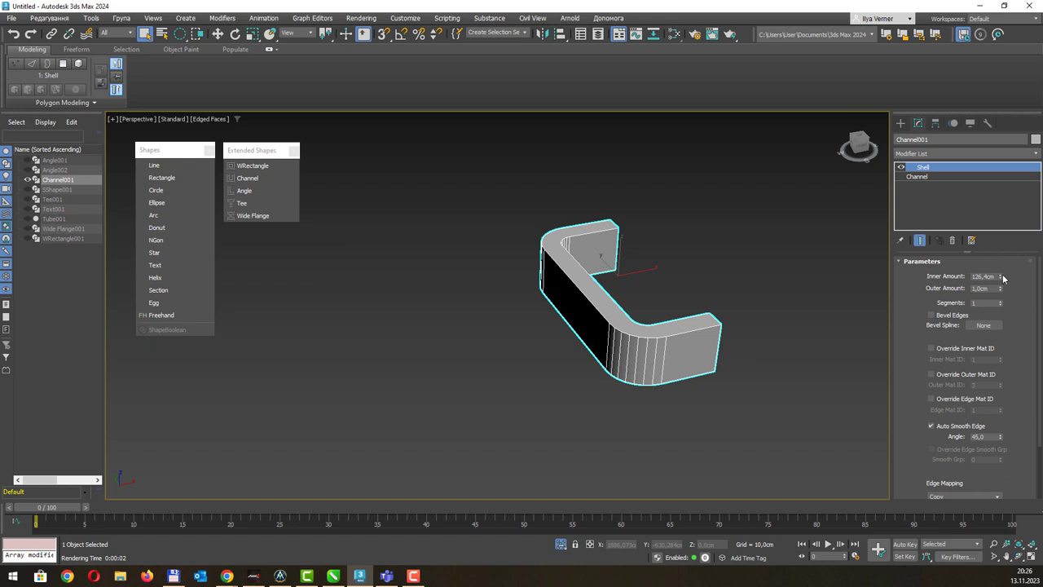
mouse_move(1000, 277)
left_mouse_down()
mouse_move(1005, 264)
mouse_move(1024, 295)
left_mouse_up()
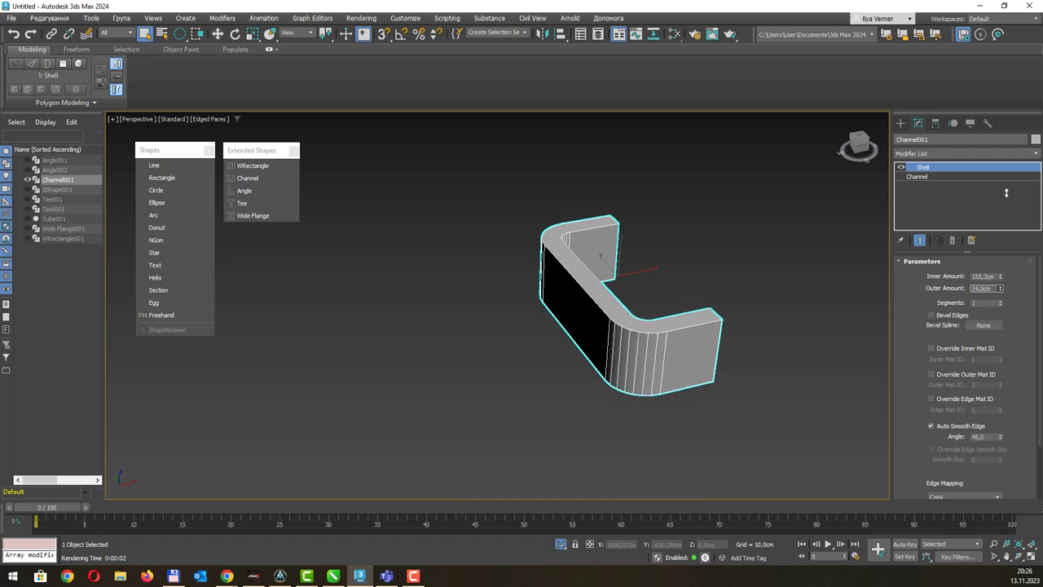
left_click(1000, 301)
left_click(1000, 301)
left_click(999, 301)
left_click(999, 300)
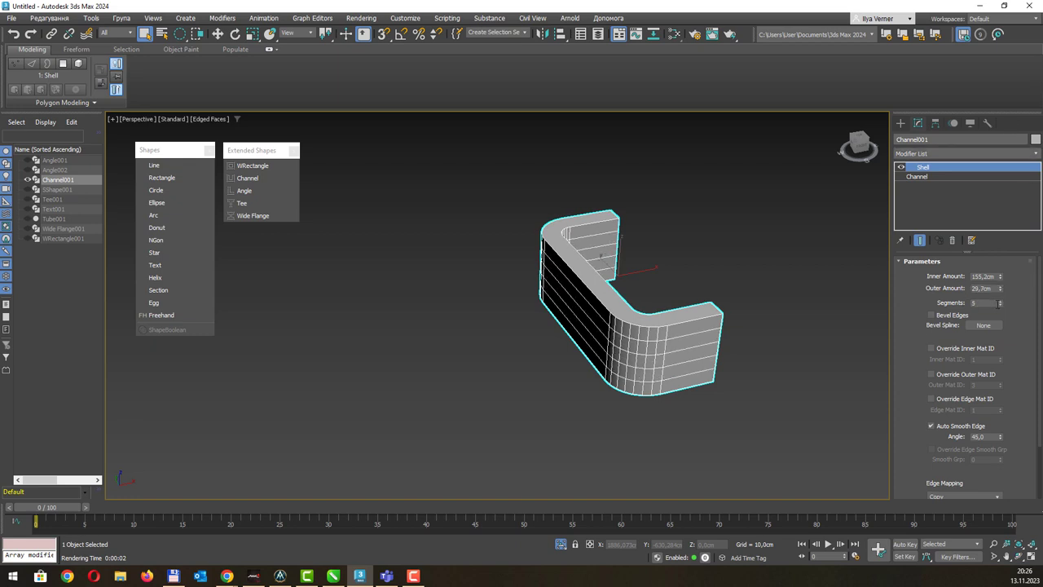
Exit isolation to show all scene objects and orbit around the channel.
scroll(911, 429, "down", 2)
scroll(911, 426, "down", 2)
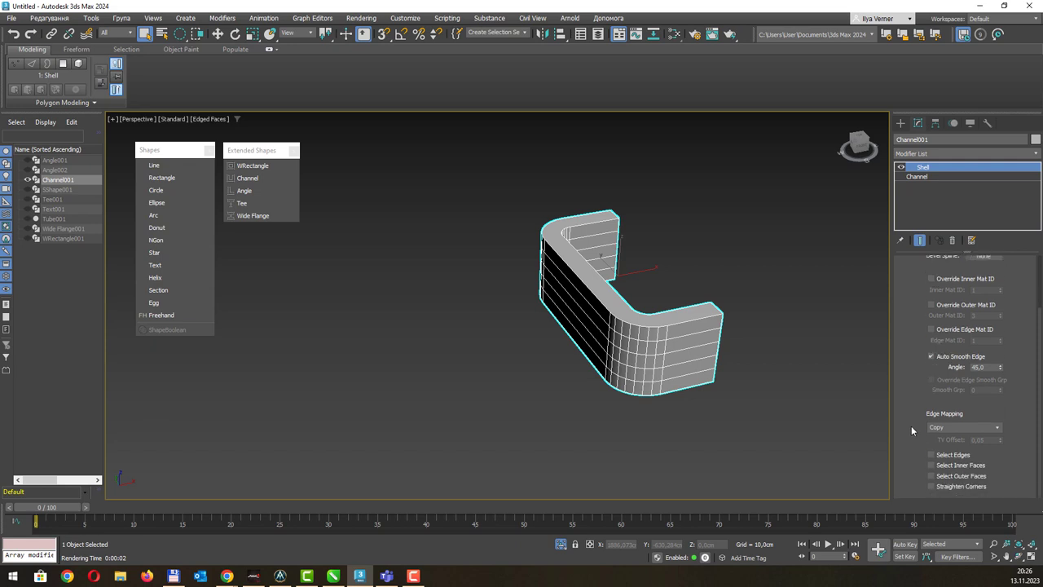
scroll(911, 425, "up", 4)
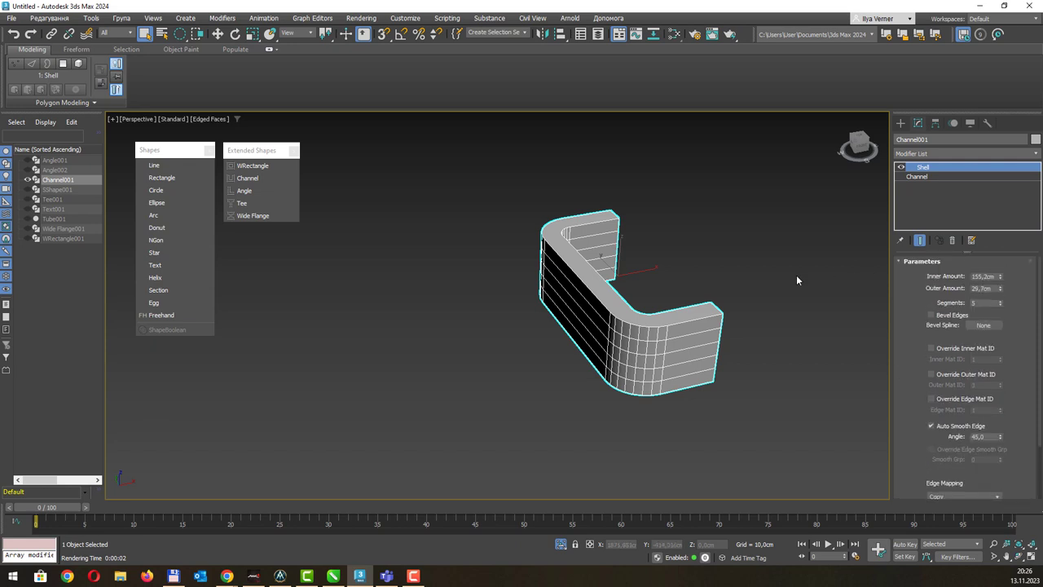
left_click(560, 544)
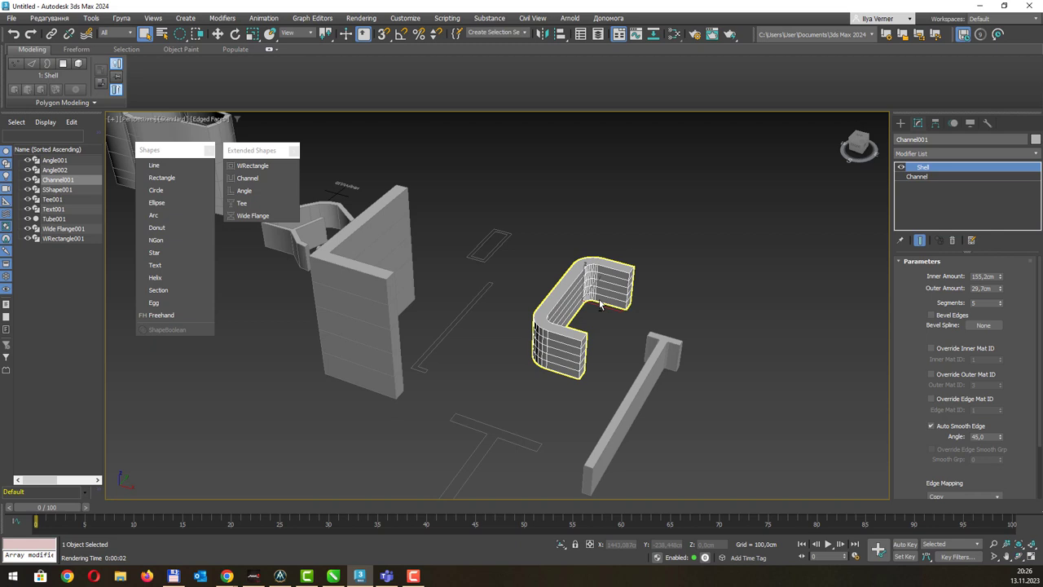
mouse_move(599, 304)
middle_mouse_down("alt")
mouse_move(620, 253)
mouse_move(506, 274)
middle_mouse_up("alt")
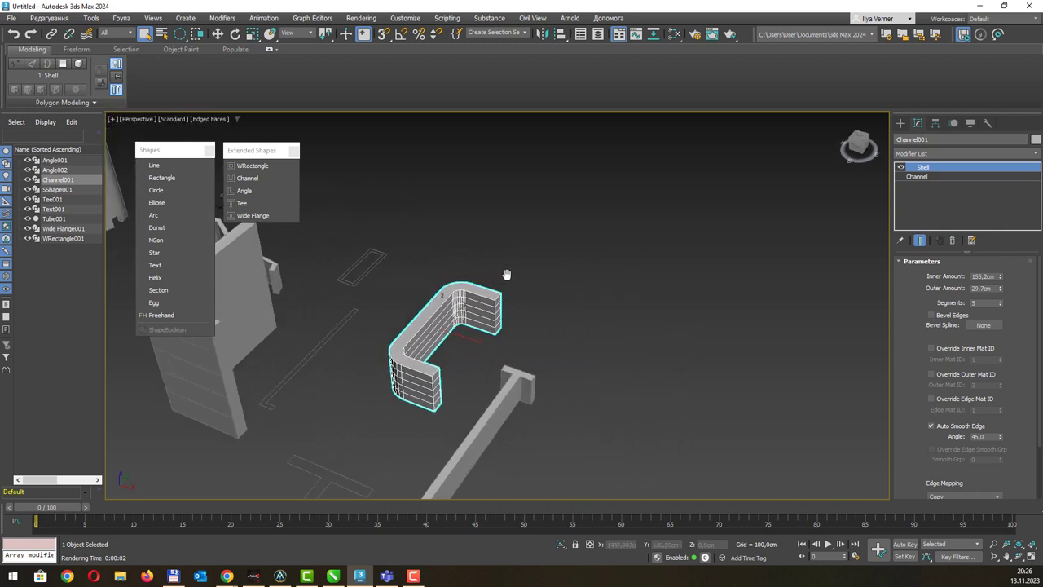
middle_click_drag(541, 344, 571, 334, "alt")
left_click(899, 123)
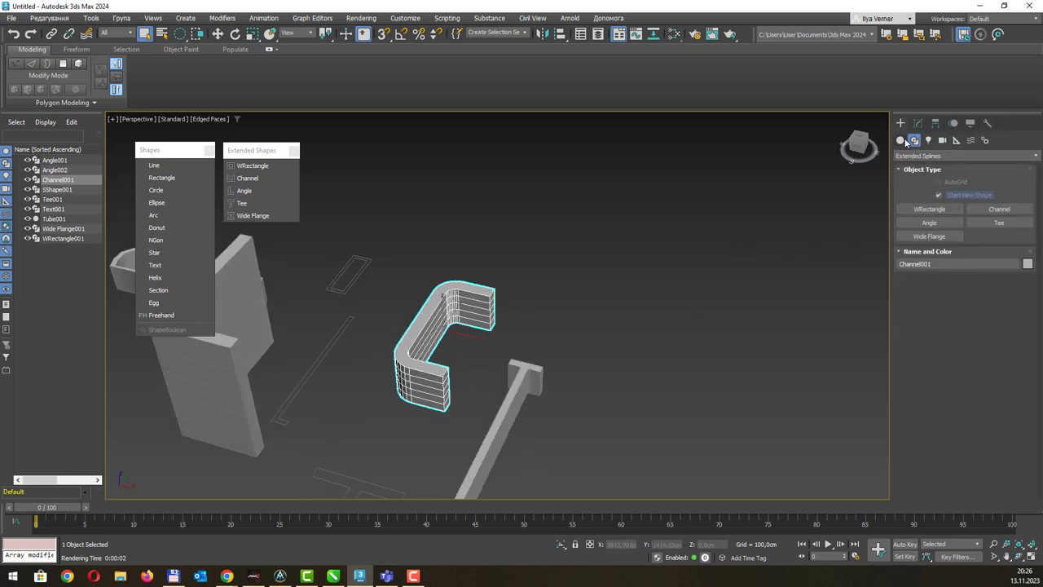
Draw a seven-vertex zigzag Line spline from the basic Splines category.
left_click(912, 155)
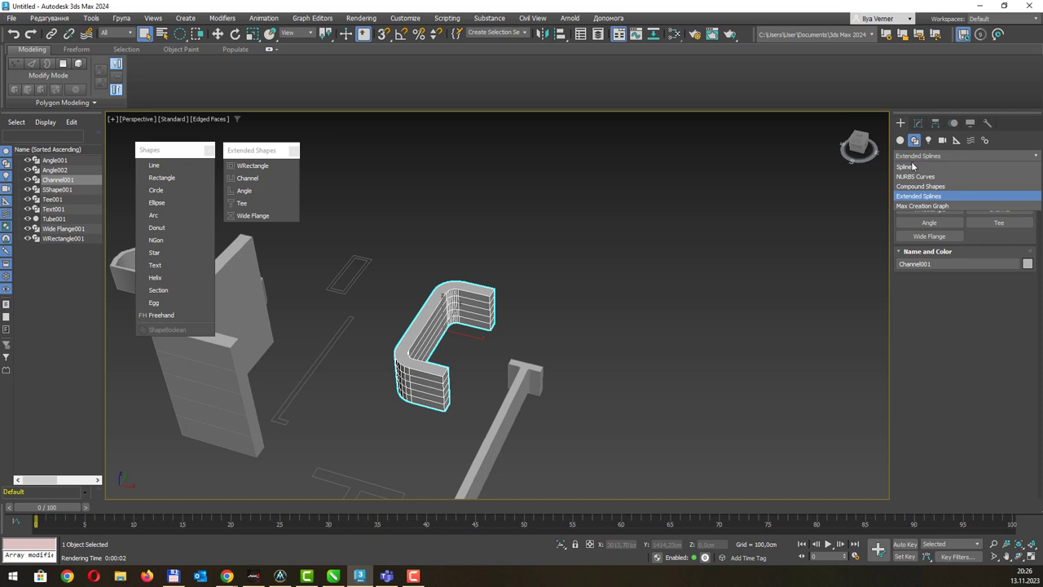
left_click(906, 166)
scroll(728, 235, "down", 5)
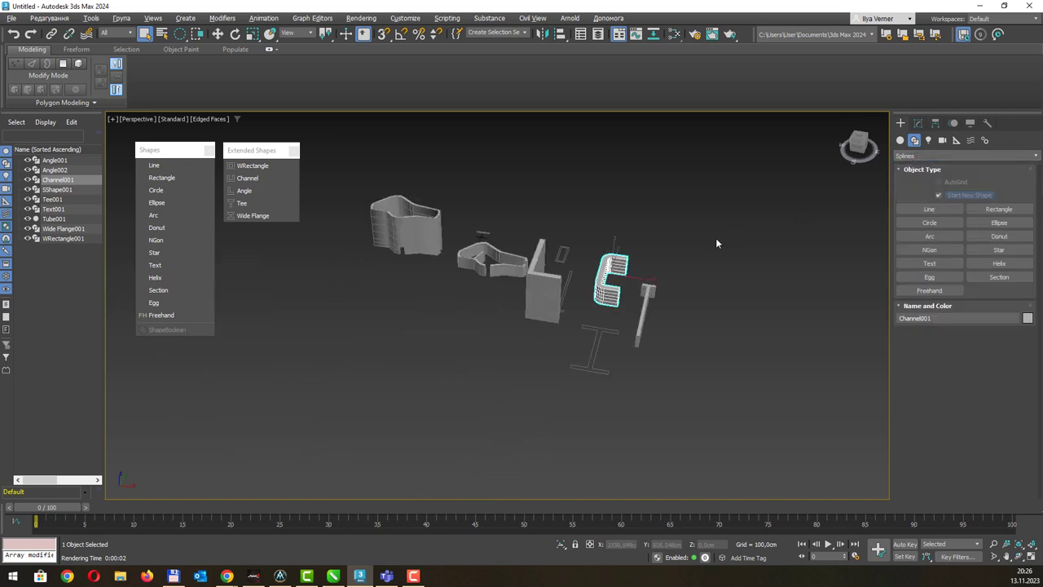
mouse_move(715, 237)
middle_mouse_down("alt")
mouse_move(578, 286)
mouse_move(644, 255)
mouse_move(689, 271)
middle_mouse_up("alt")
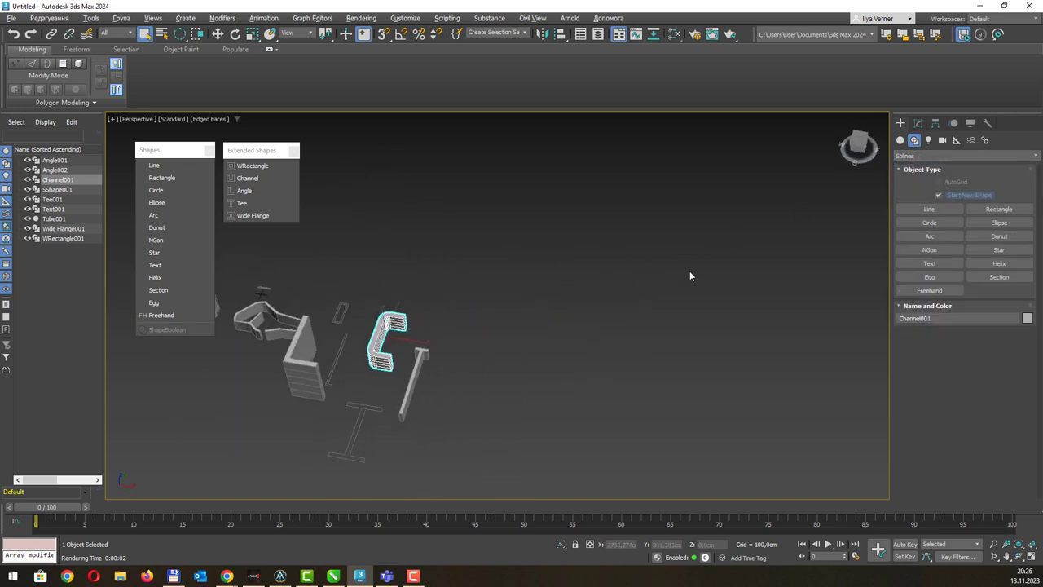
left_click(919, 210)
left_click(490, 404)
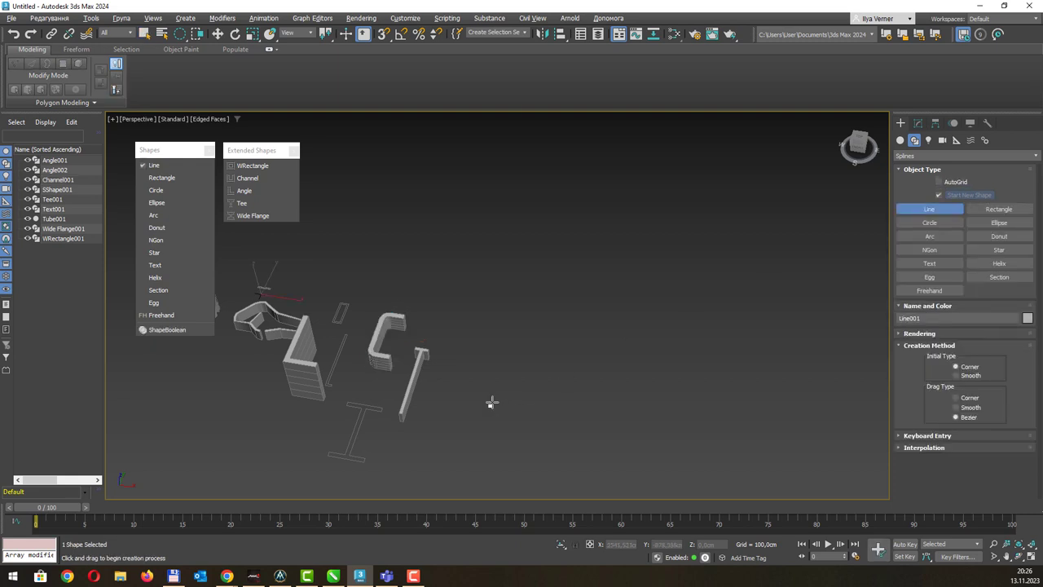
left_click(527, 315)
left_click(590, 389)
left_click(698, 316)
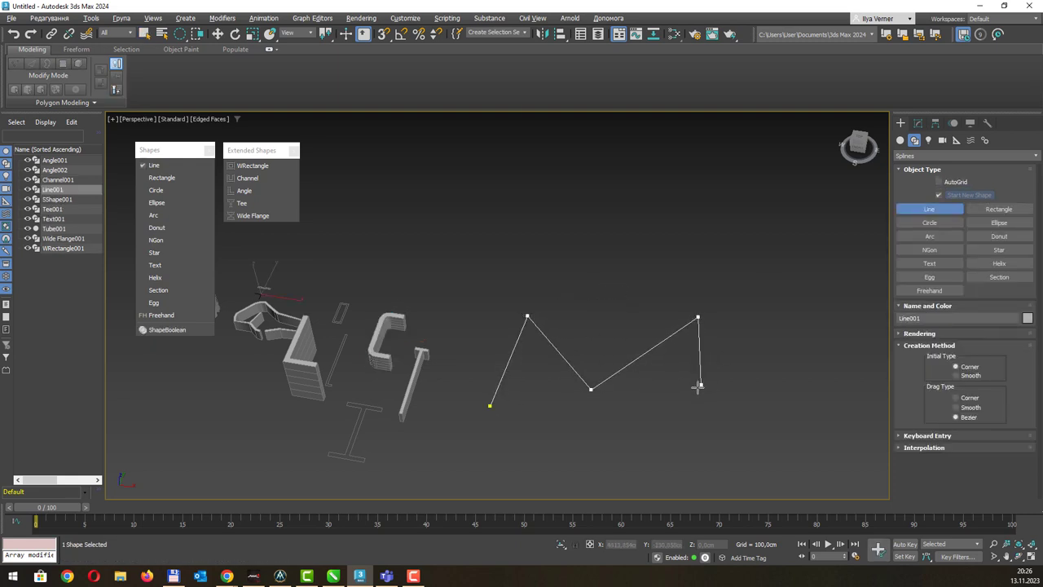
left_click(697, 387)
left_click(801, 371)
left_click(768, 398)
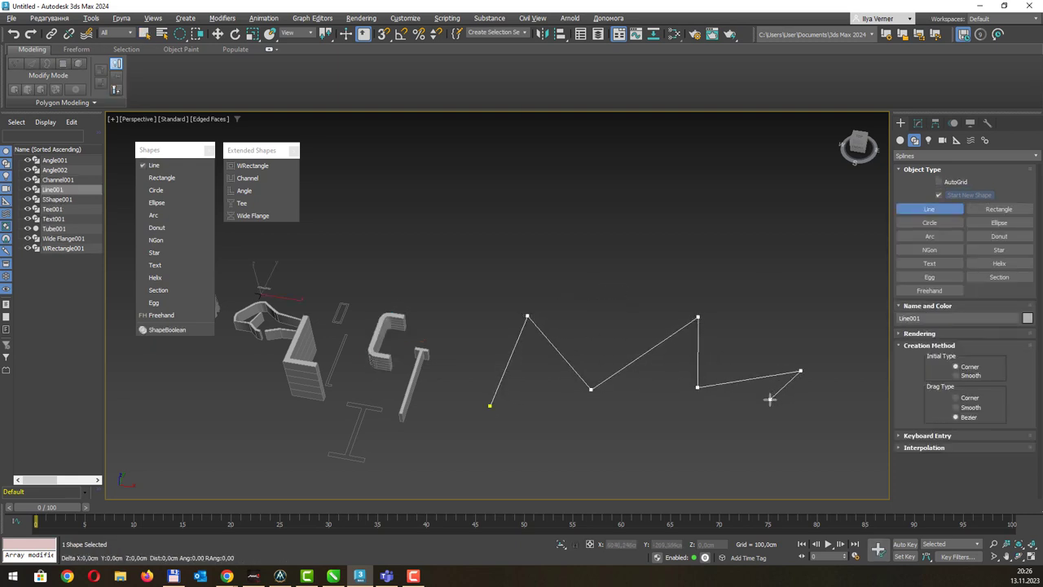
right_click(768, 400)
Sketch handwritten letters as Freehand splines beside the zigzag line.
mouse_move(775, 353)
middle_mouse_down()
mouse_move(723, 294)
mouse_move(686, 283)
middle_mouse_up()
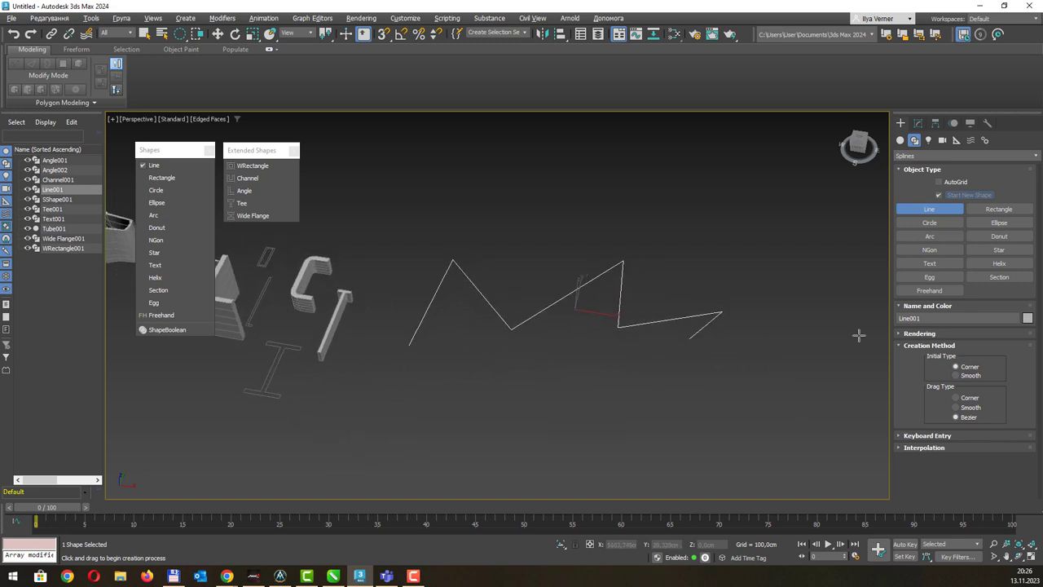
left_click(933, 292)
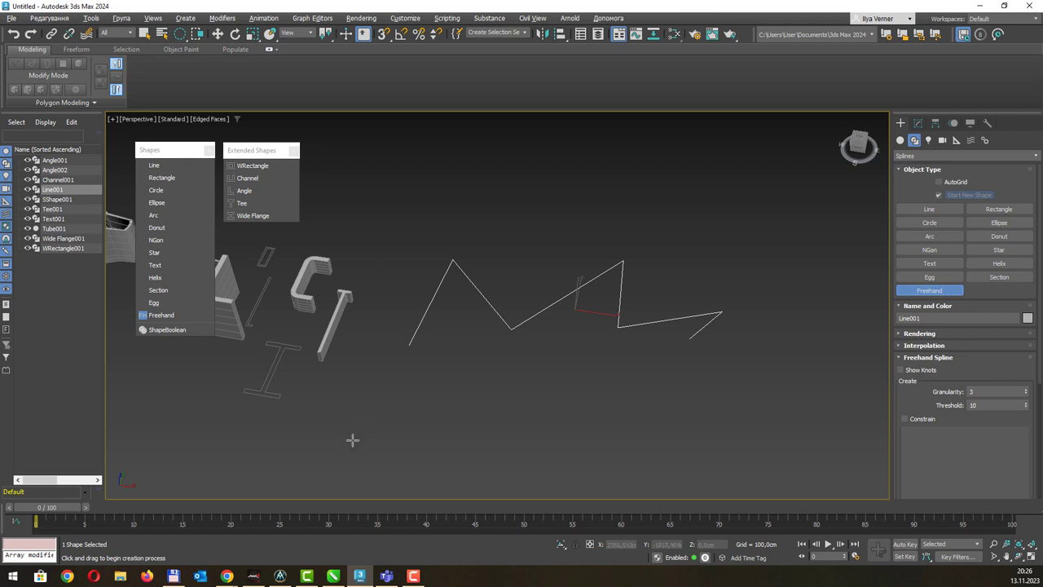
mouse_move(363, 385)
left_mouse_down()
mouse_move(508, 447)
mouse_move(624, 444)
left_mouse_up()
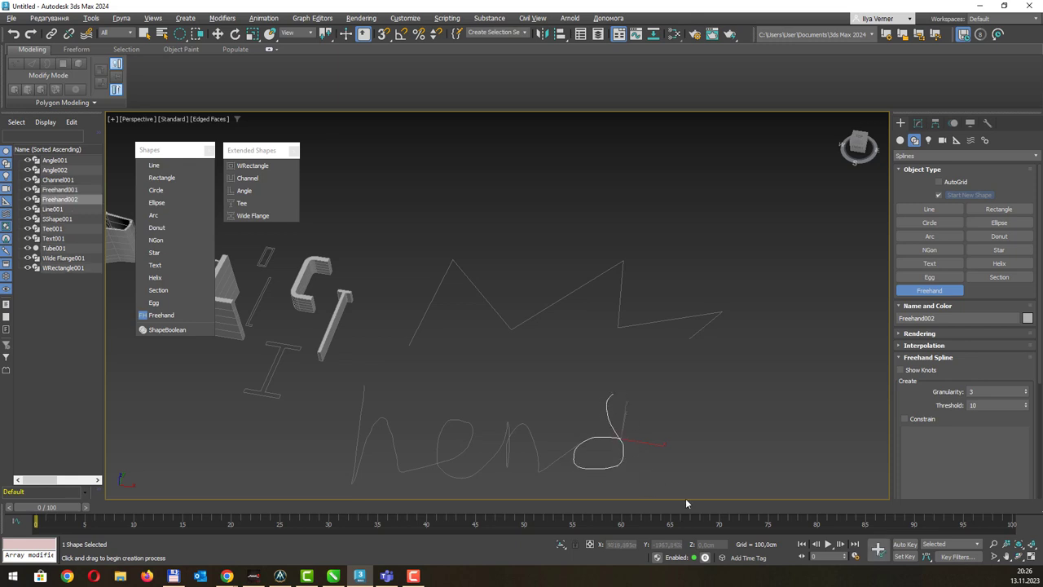
right_click(595, 347)
left_click(561, 302)
middle_click_drag(617, 348, 624, 320, "alt")
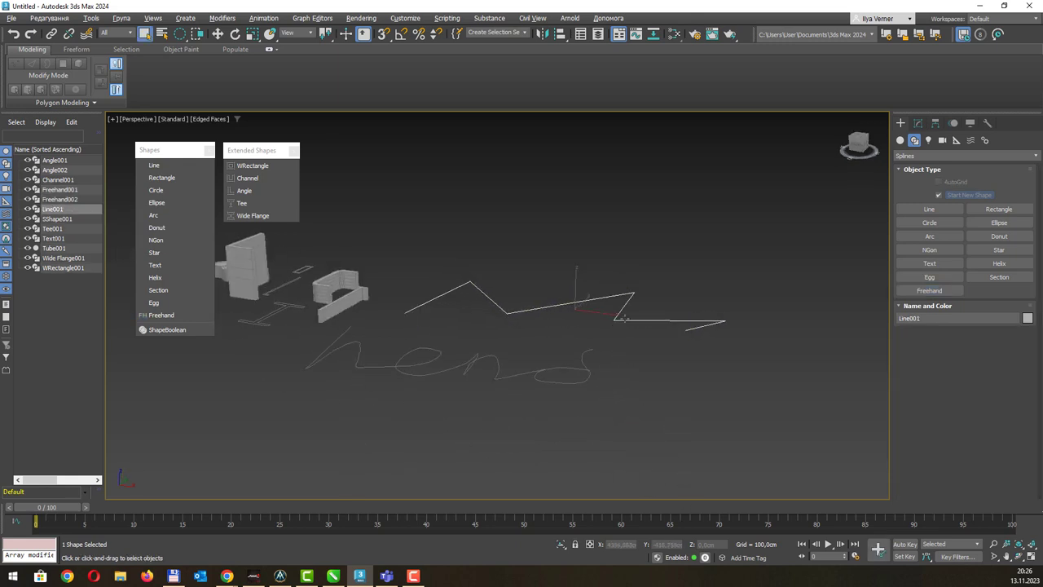
Extrude the zigzag line 510 cm and orbit to inspect the folded wall.
left_click(1031, 155)
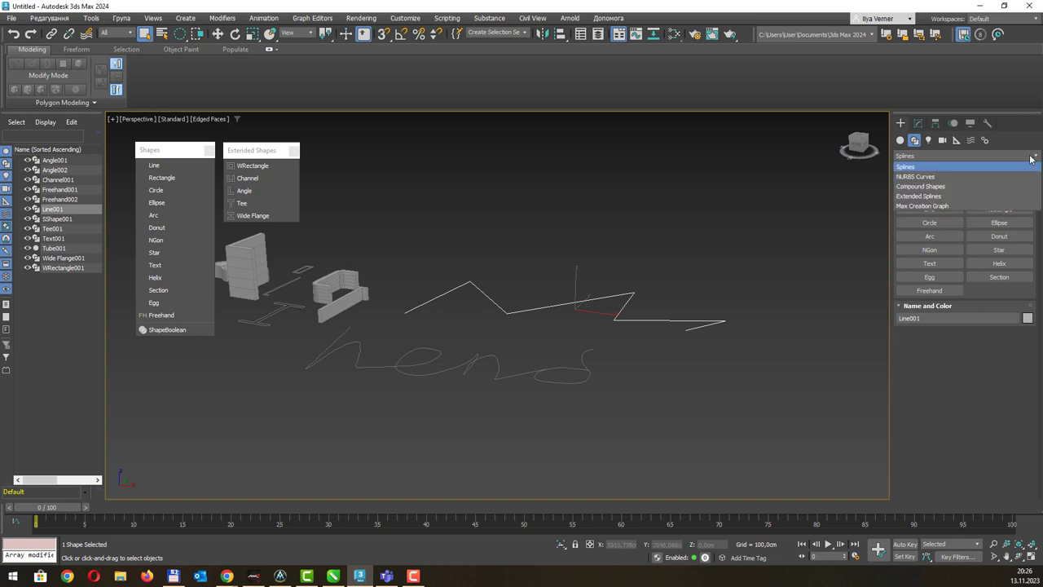
key("Down")
key("Down")
key("Down")
key("Return")
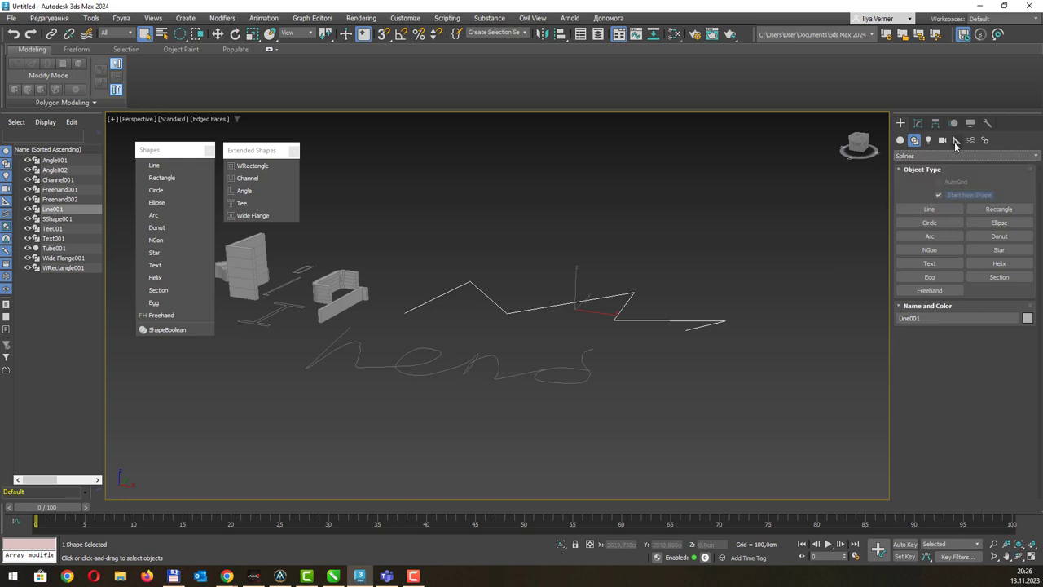
left_click(918, 123)
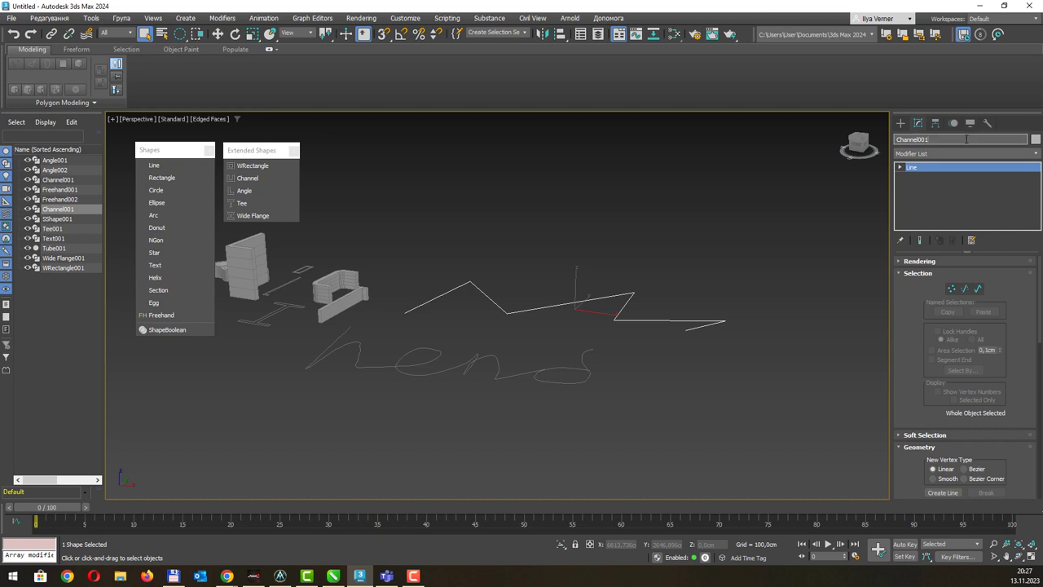
left_click(1001, 154)
type("ex")
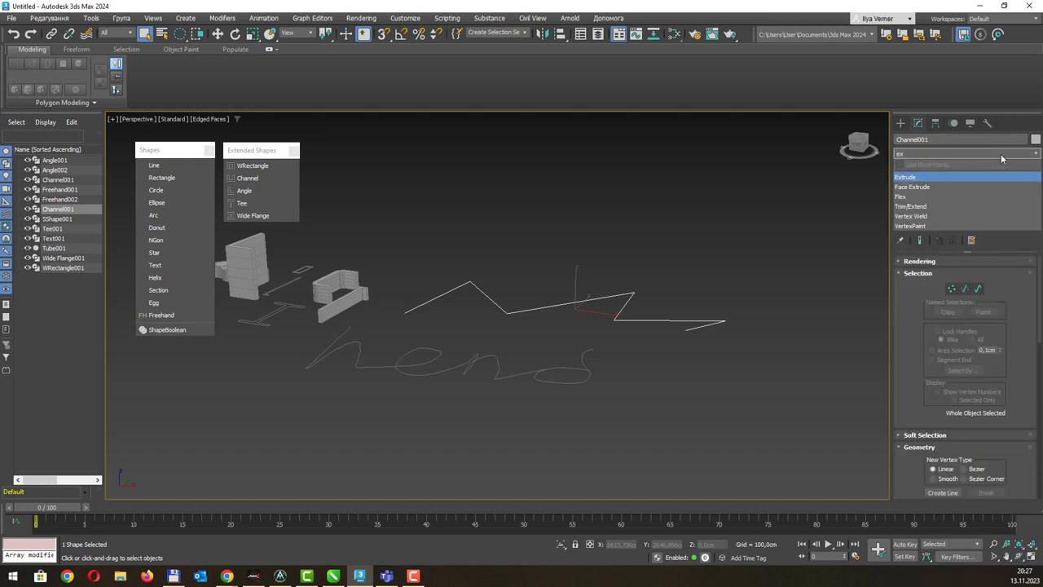
left_click(971, 175)
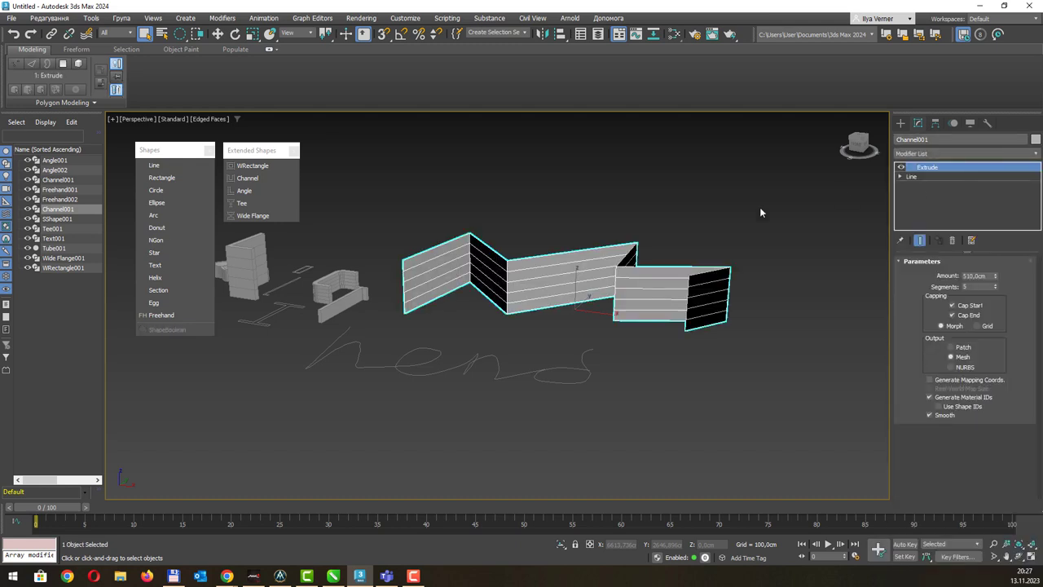
mouse_move(760, 208)
middle_mouse_down("alt")
mouse_move(671, 251)
mouse_move(652, 245)
middle_mouse_up("alt")
mouse_move(459, 214)
middle_mouse_down("alt")
mouse_move(704, 208)
mouse_move(475, 198)
mouse_move(628, 265)
mouse_move(693, 251)
mouse_move(658, 232)
mouse_move(676, 239)
middle_mouse_up("alt")
mouse_move(689, 284)
middle_mouse_down("alt")
mouse_move(721, 285)
mouse_move(691, 270)
mouse_move(671, 288)
mouse_move(594, 294)
mouse_move(608, 351)
middle_mouse_up("alt")
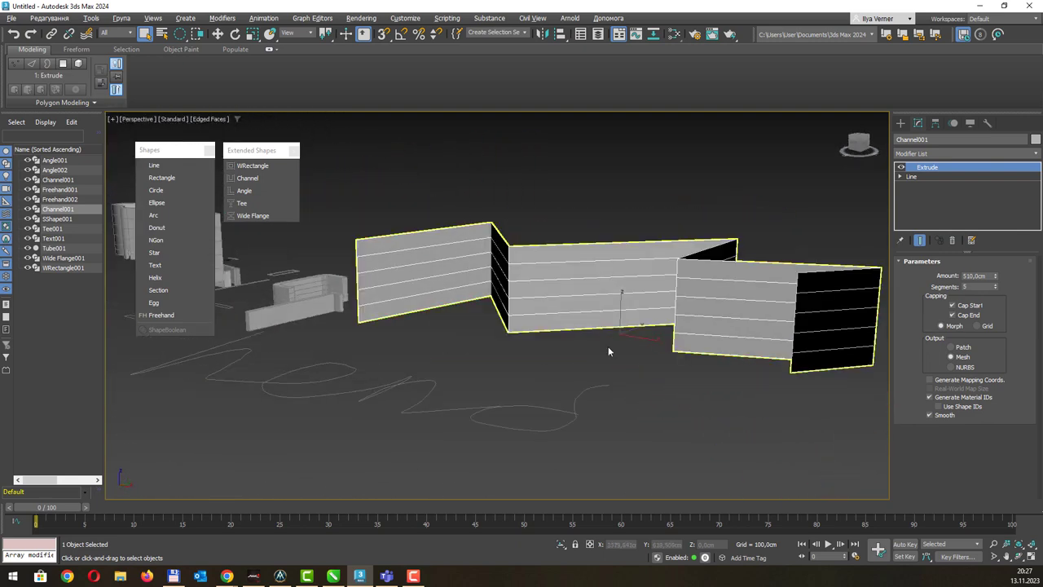
Extrude the freehand curve Freehand002 and move it to the right.
left_click(605, 399)
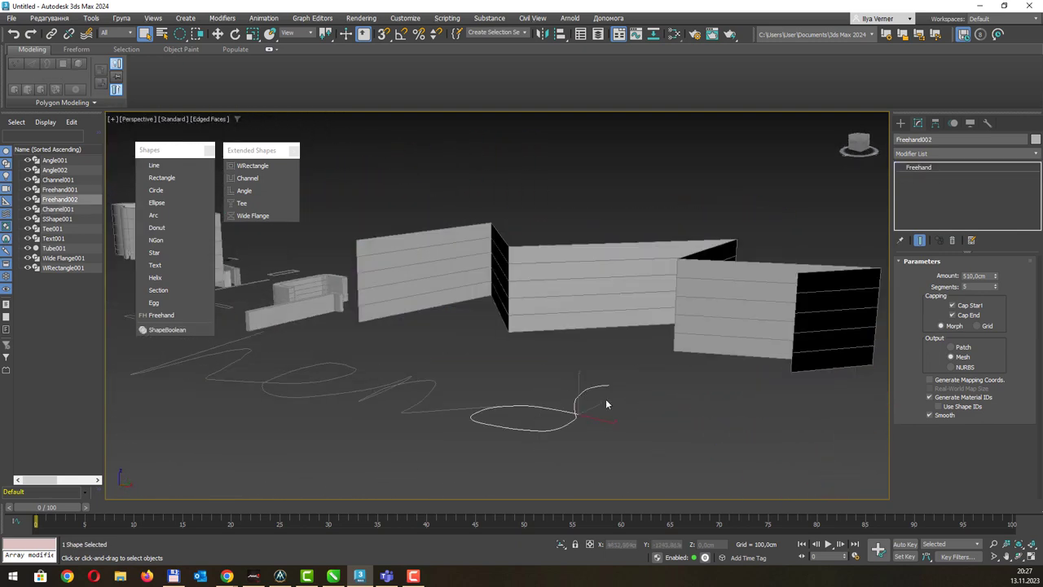
left_click(1035, 154)
type("ex")
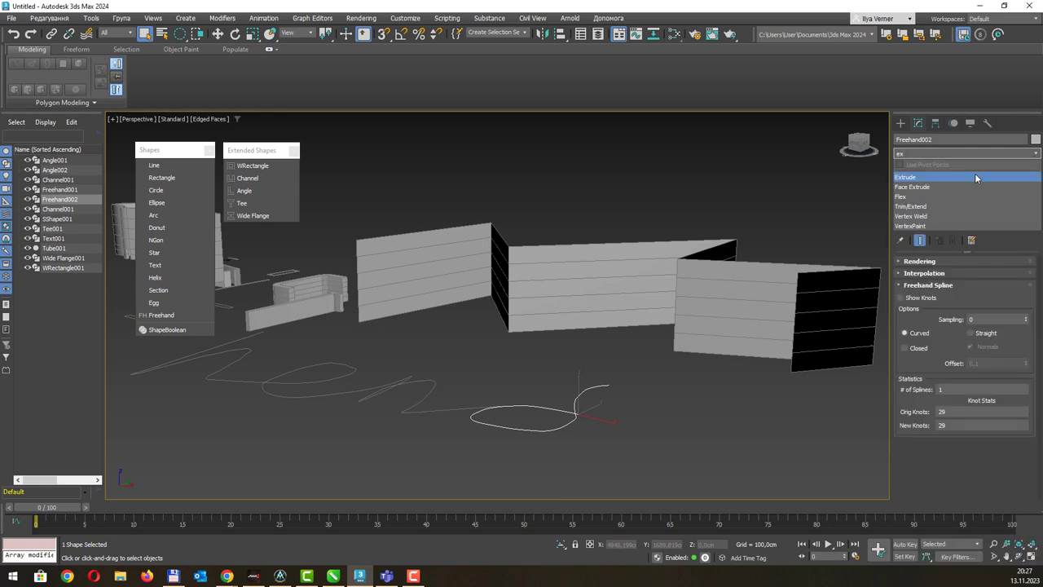
left_click(975, 177)
middle_click_drag(619, 350, 590, 400, "alt")
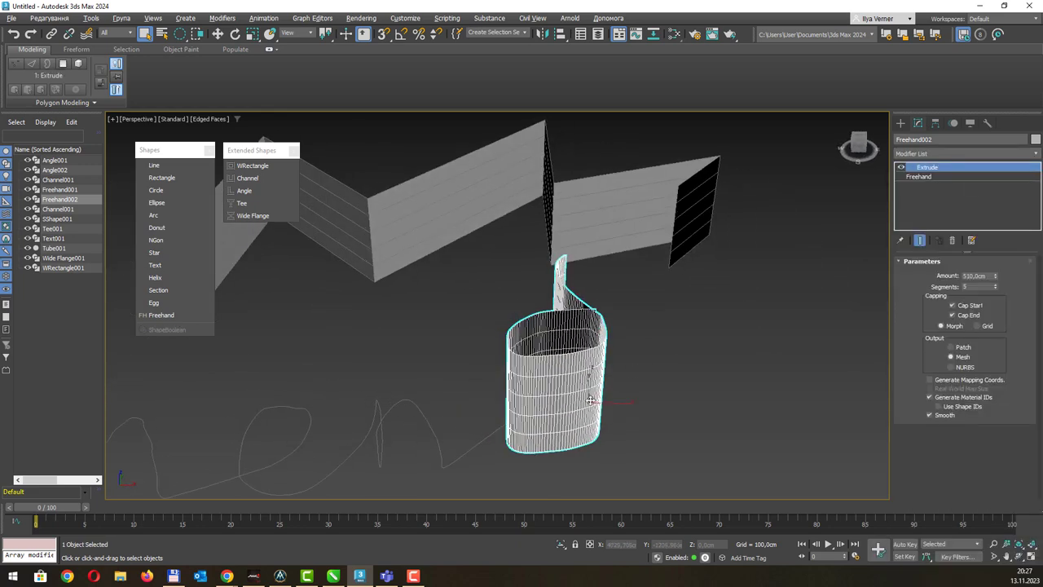
key("w")
left_click_drag(644, 400, 823, 403)
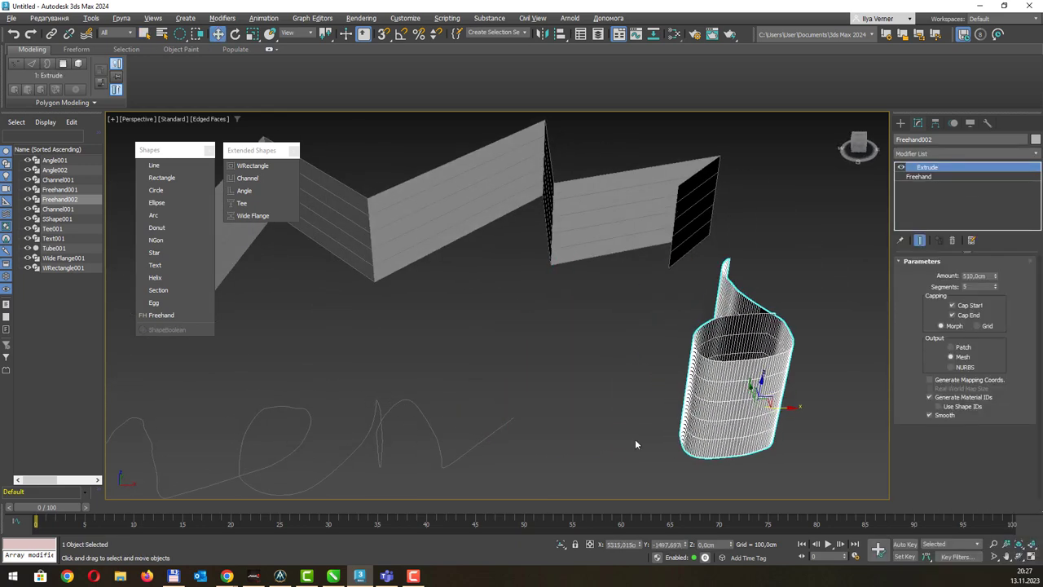
left_click(498, 437)
Give Freehand001 an Extrude modifier instead of a Shell, making a 510 cm wavy wall.
left_click(497, 428)
left_click(993, 154)
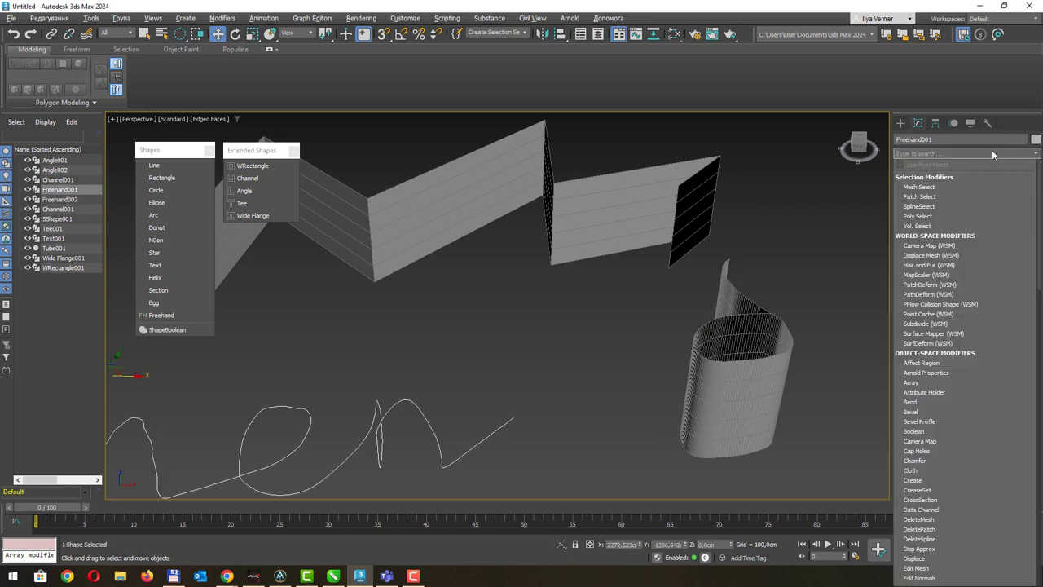
type("shell")
key("Return")
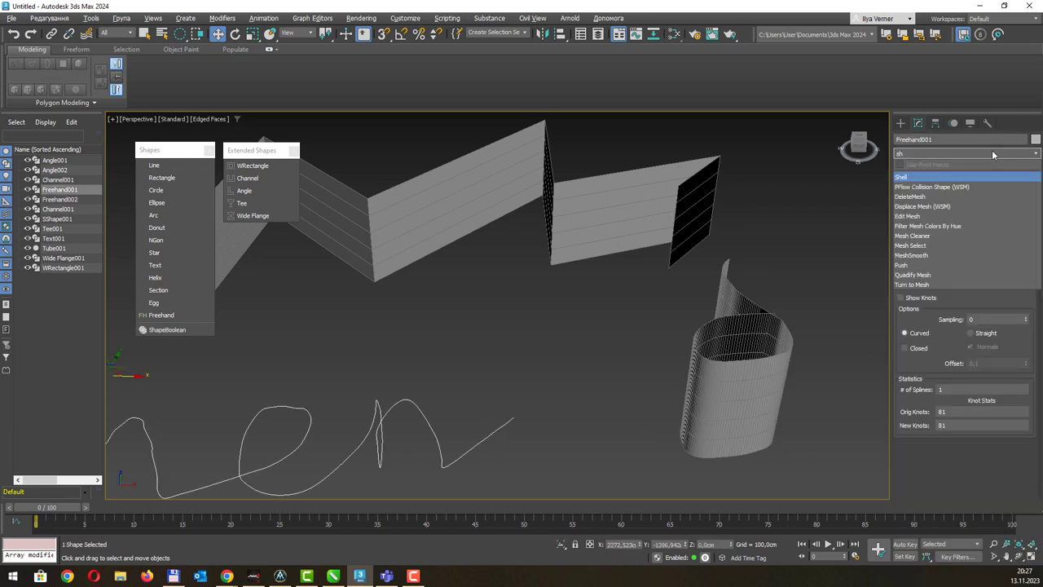
scroll(482, 341, "down", 5)
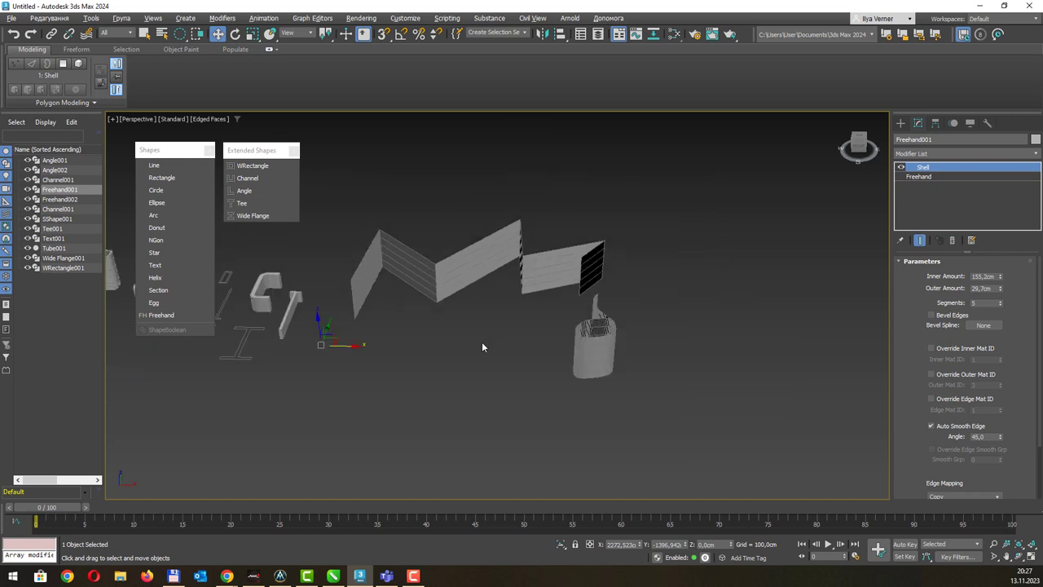
middle_click_drag(482, 341, 495, 335)
key("ctrl+z")
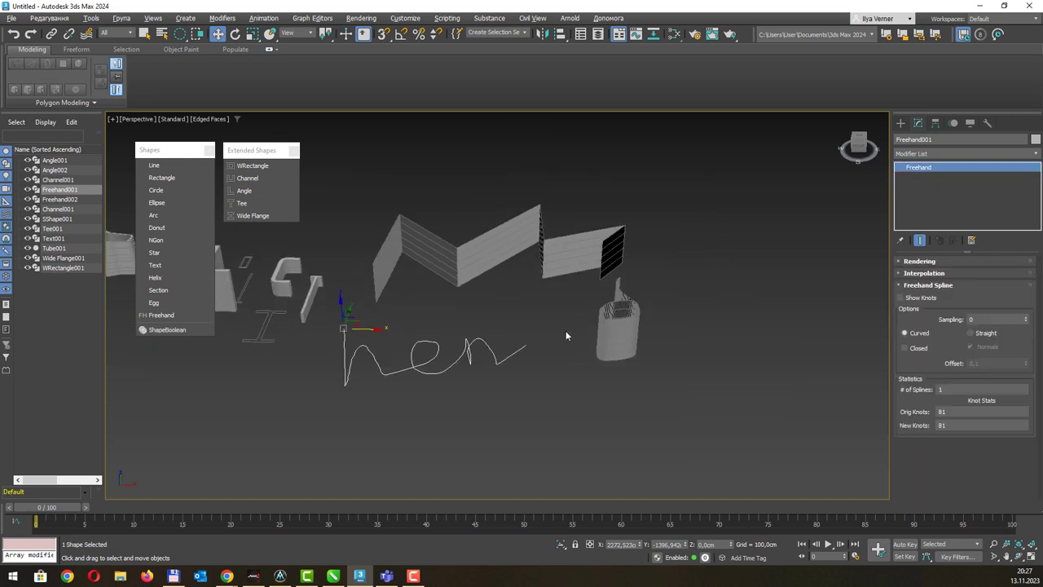
left_click(1036, 154)
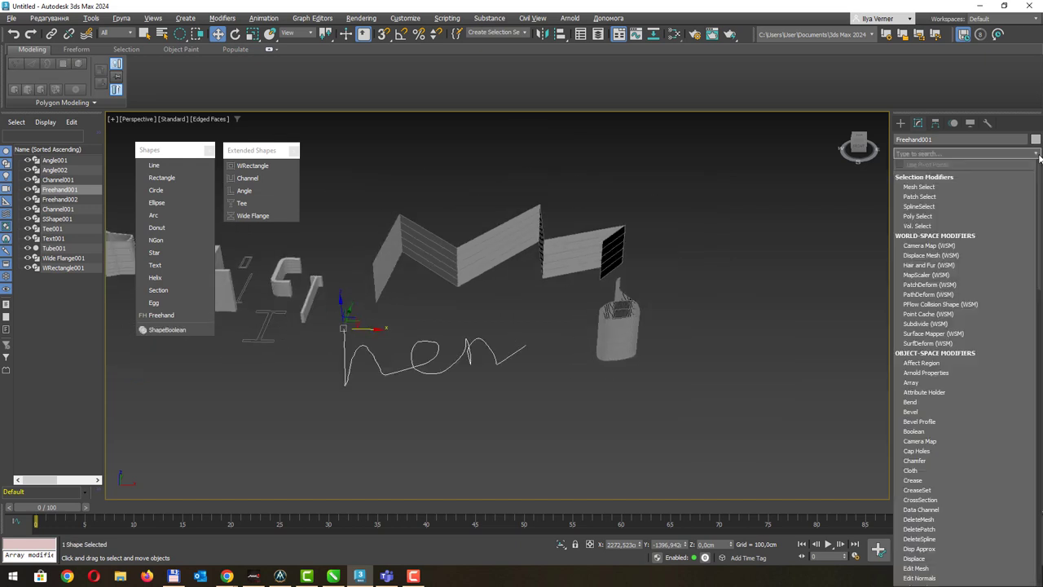
type("ex")
key("Return")
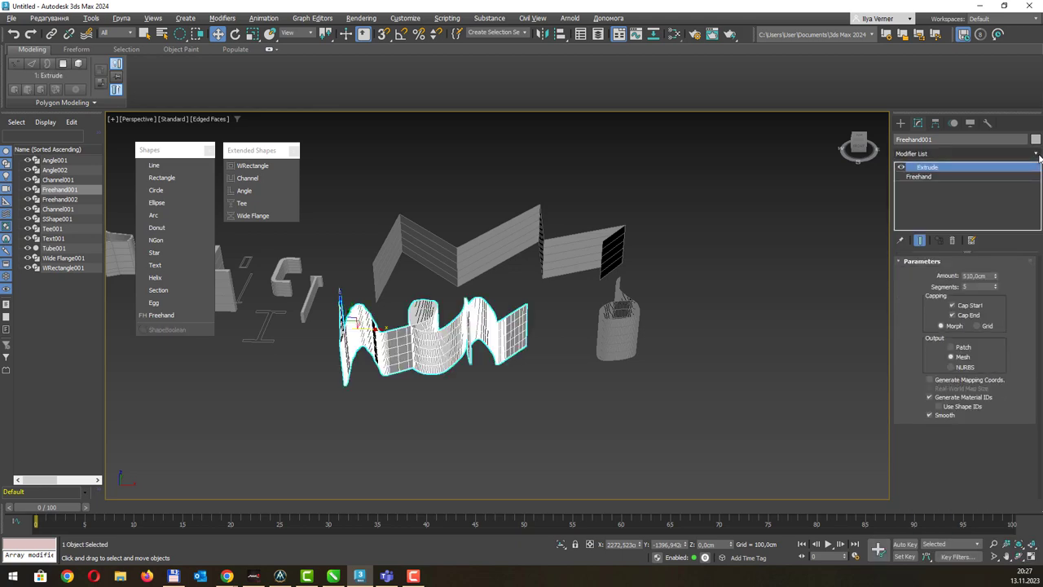
mouse_move(552, 326)
middle_mouse_down("alt")
mouse_move(512, 299)
mouse_move(358, 418)
middle_mouse_up("alt")
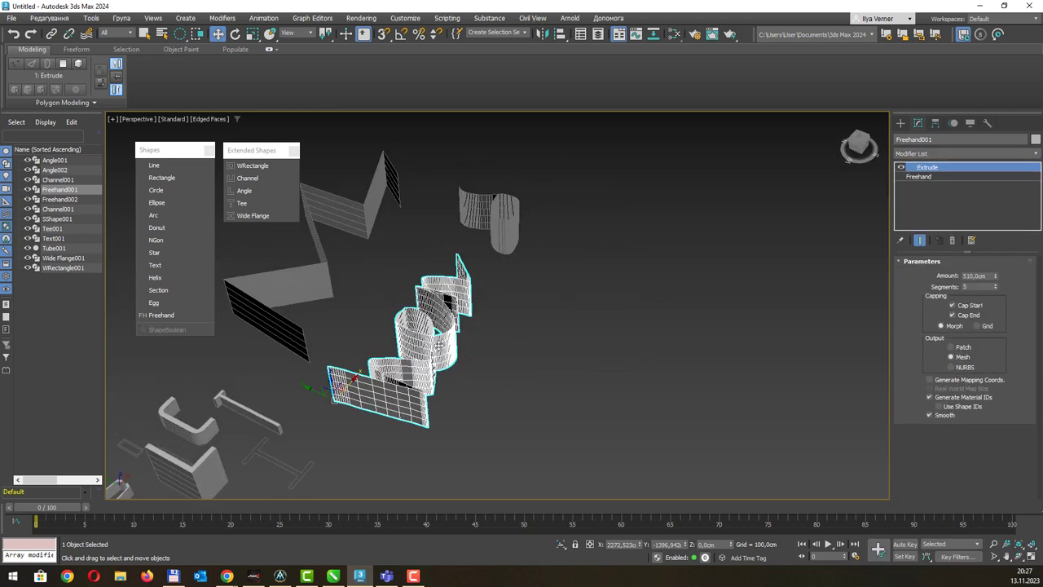
Clone the freehand wall as Freehand003 and delete the copy's Extrude modifier.
left_click_drag(326, 391, 561, 440, "shift")
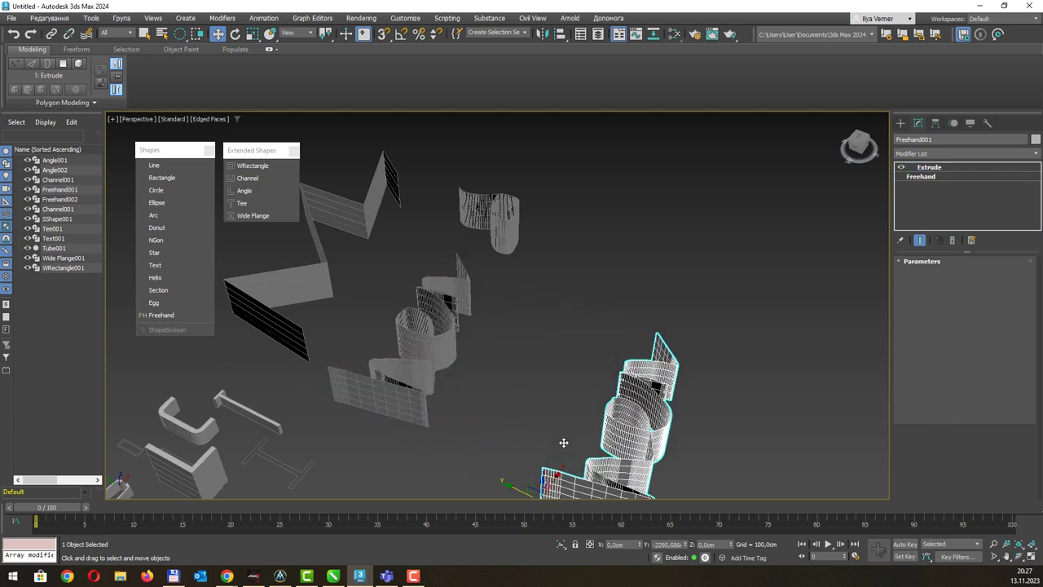
left_click(523, 334)
mouse_move(526, 330)
middle_mouse_down("alt")
mouse_move(680, 316)
mouse_move(618, 264)
middle_mouse_up("alt")
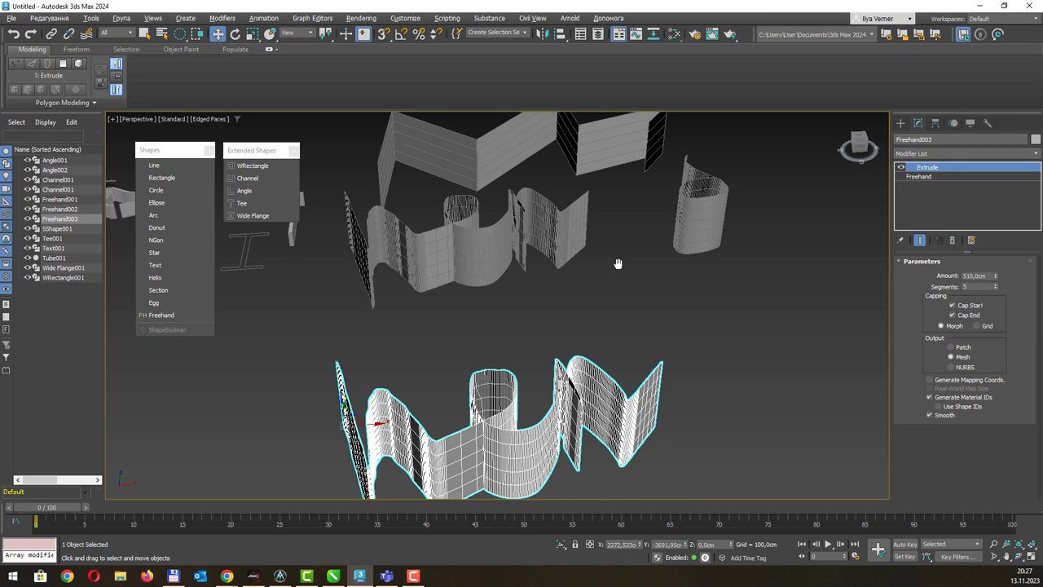
left_click(953, 240)
Add a Shell modifier to the flat Freehand003 curve, then remove it.
middle_click_drag(619, 367, 604, 314)
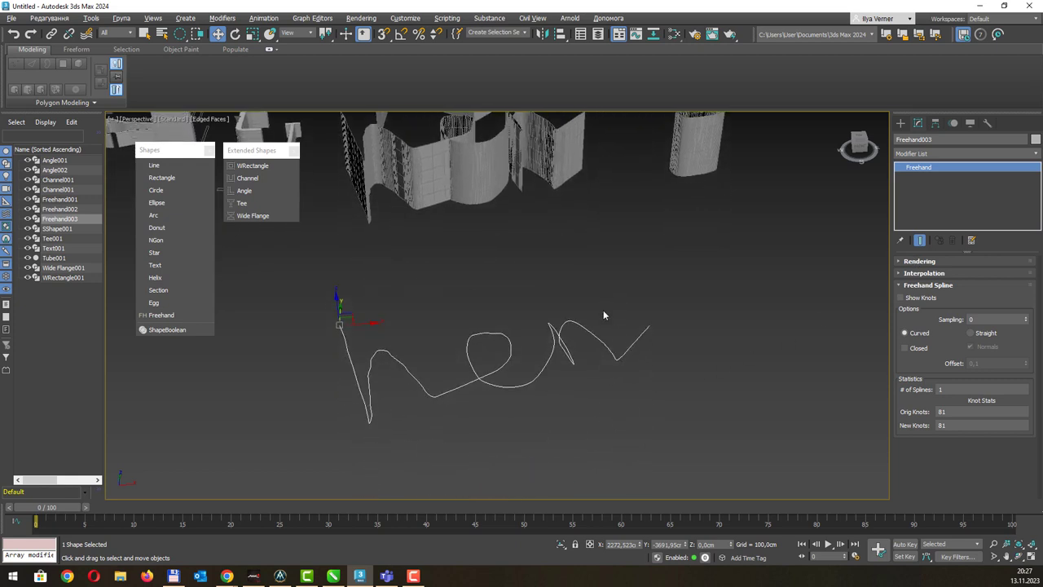
scroll(559, 345, "up", 2)
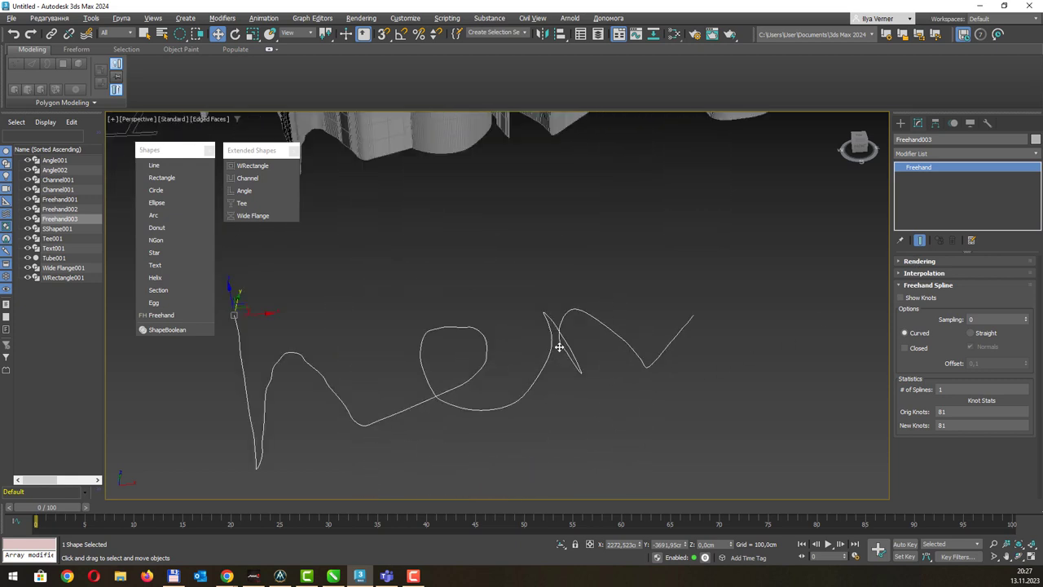
scroll(564, 330, "up", 1)
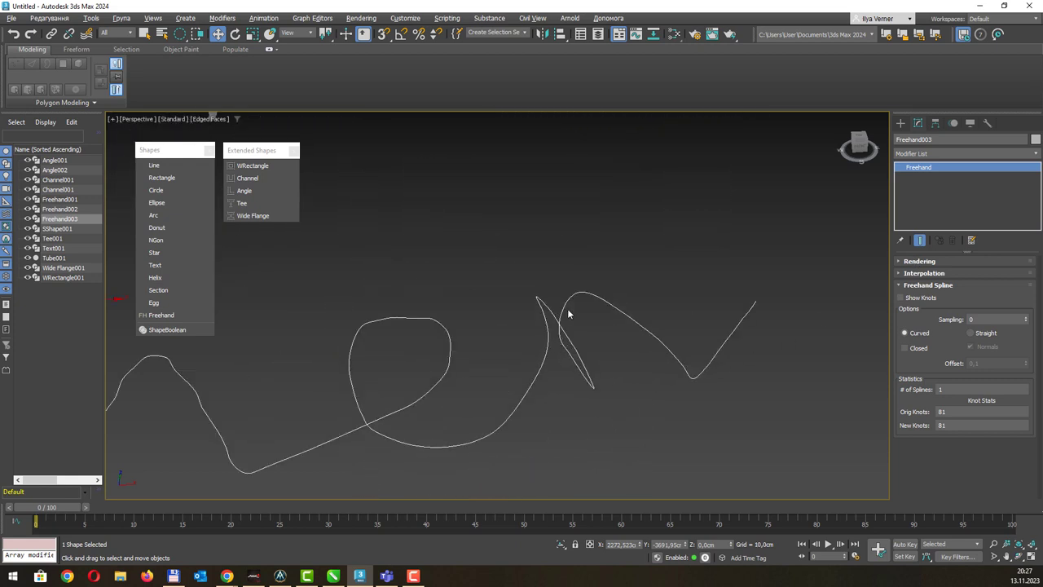
left_click(1031, 154)
type("sh")
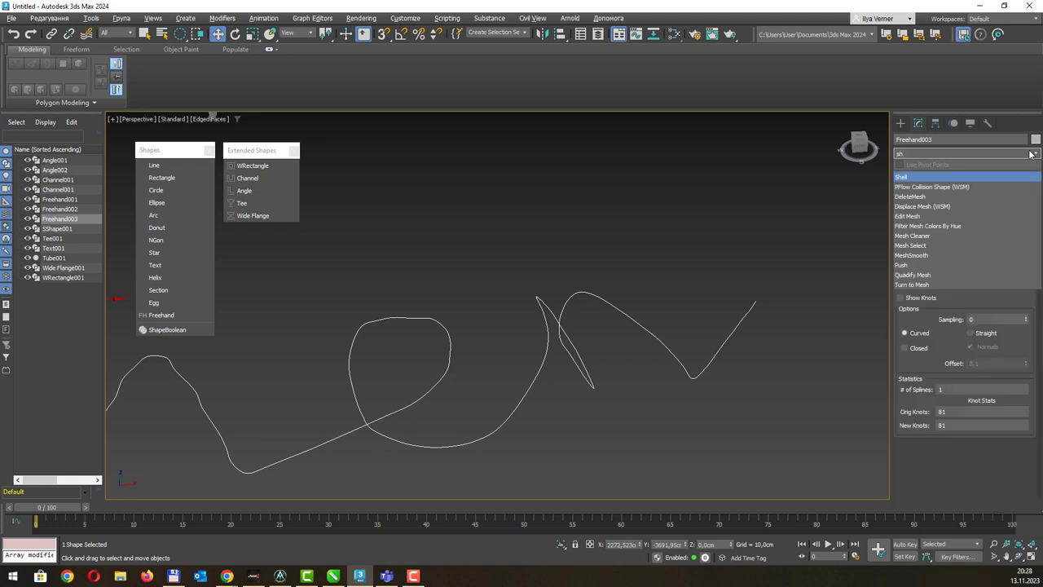
key("Return")
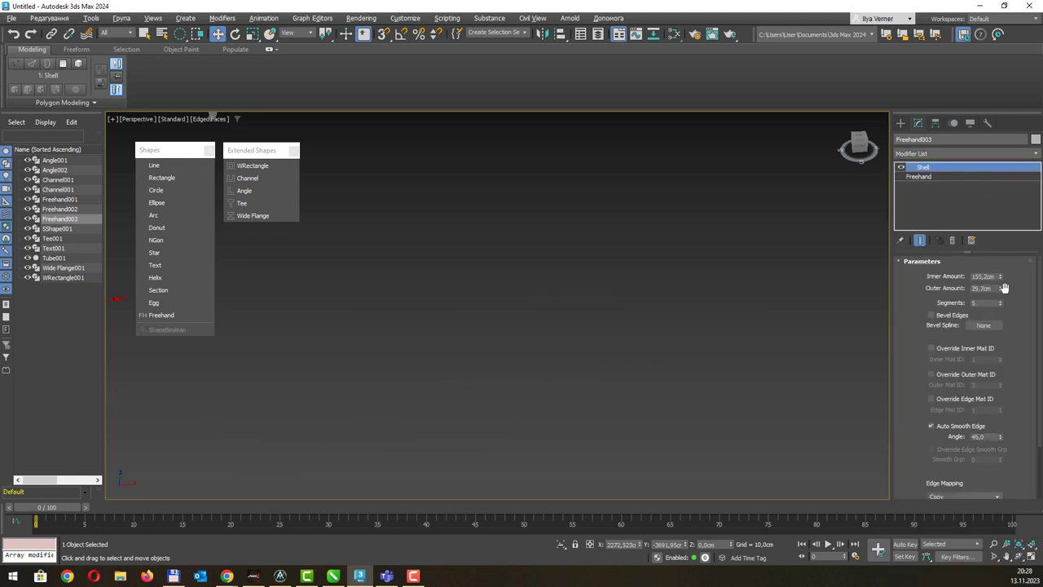
scroll(581, 296, "down", 3)
scroll(581, 296, "down", 5)
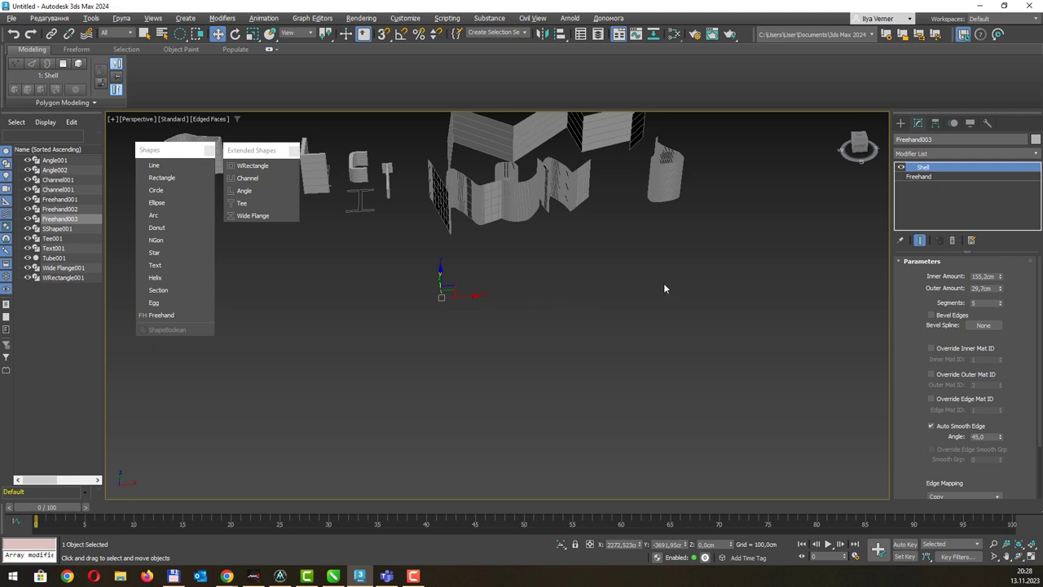
left_click(952, 240)
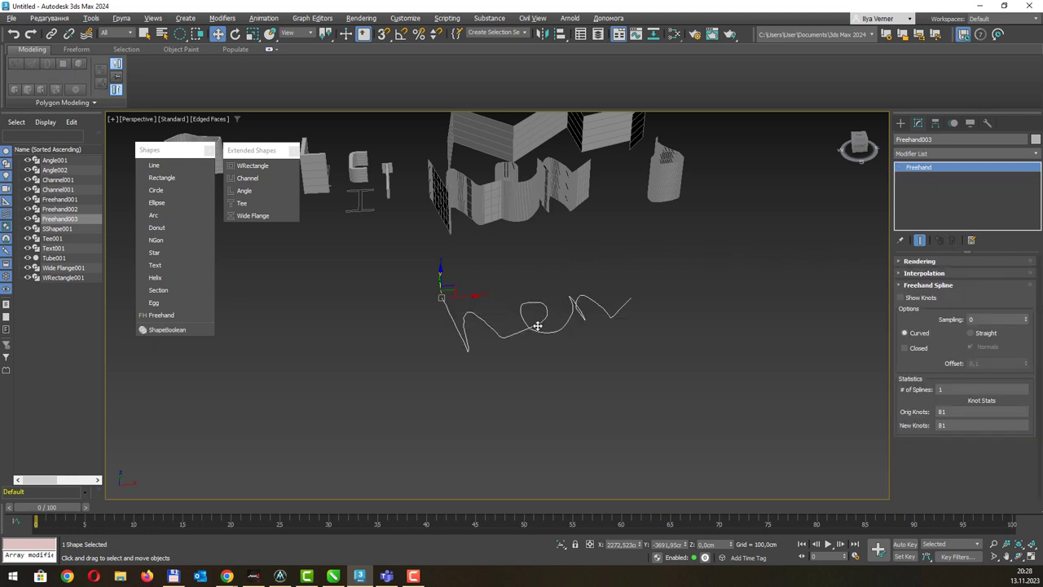
Reframe the view around the walls and curve, then select all objects.
scroll(552, 311, "up", 3)
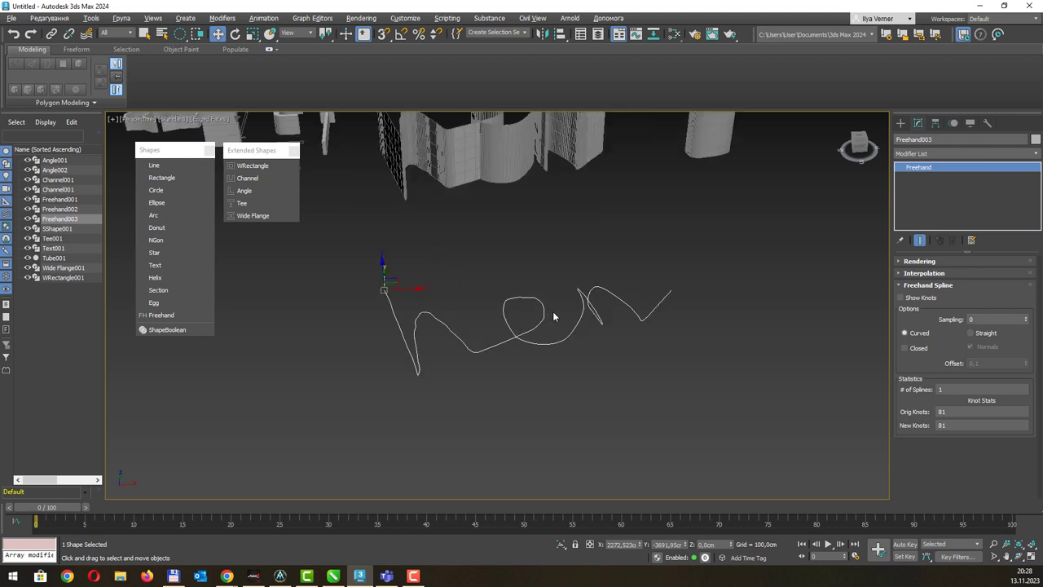
scroll(553, 311, "up", 2)
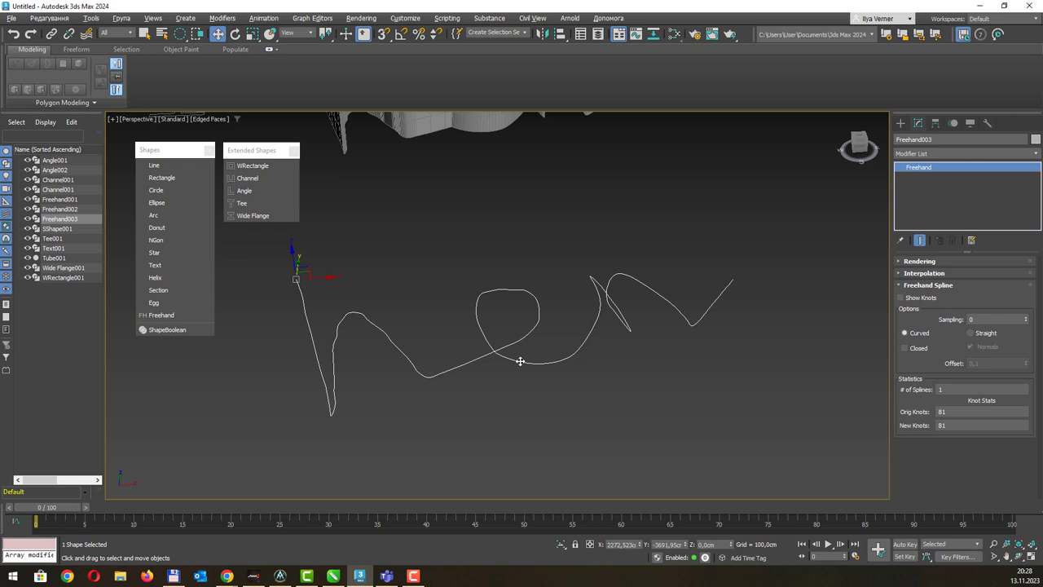
middle_click_drag(581, 300, 617, 348)
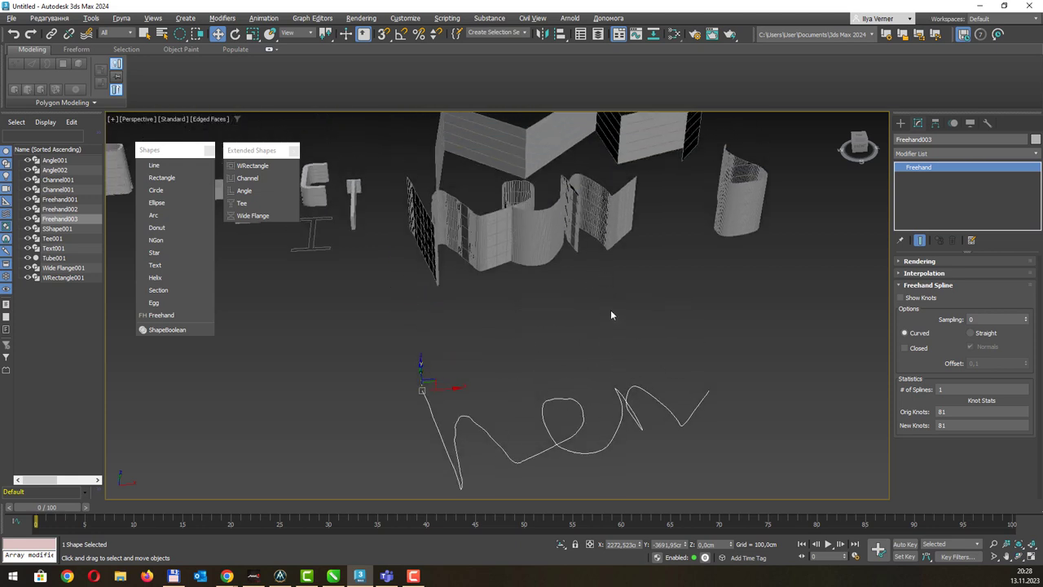
scroll(610, 313, "down", 2)
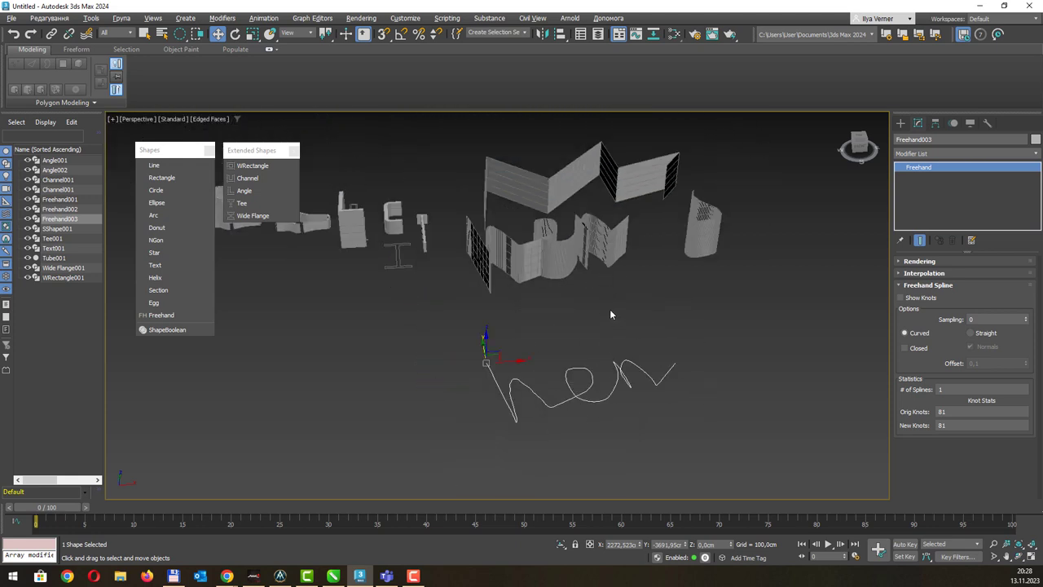
middle_click_drag(609, 310, 644, 338)
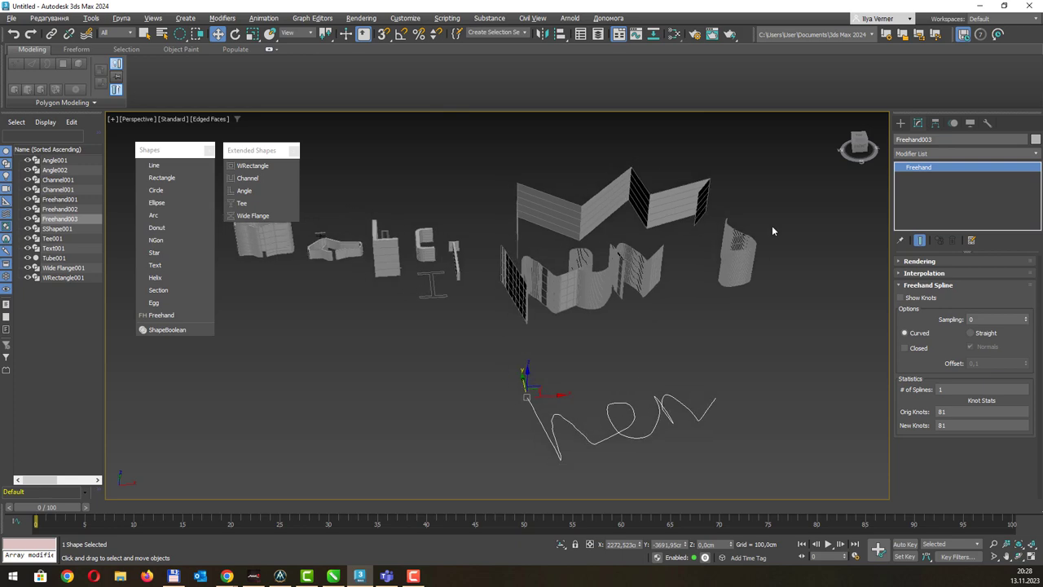
middle_click_drag(587, 304, 626, 324, "alt")
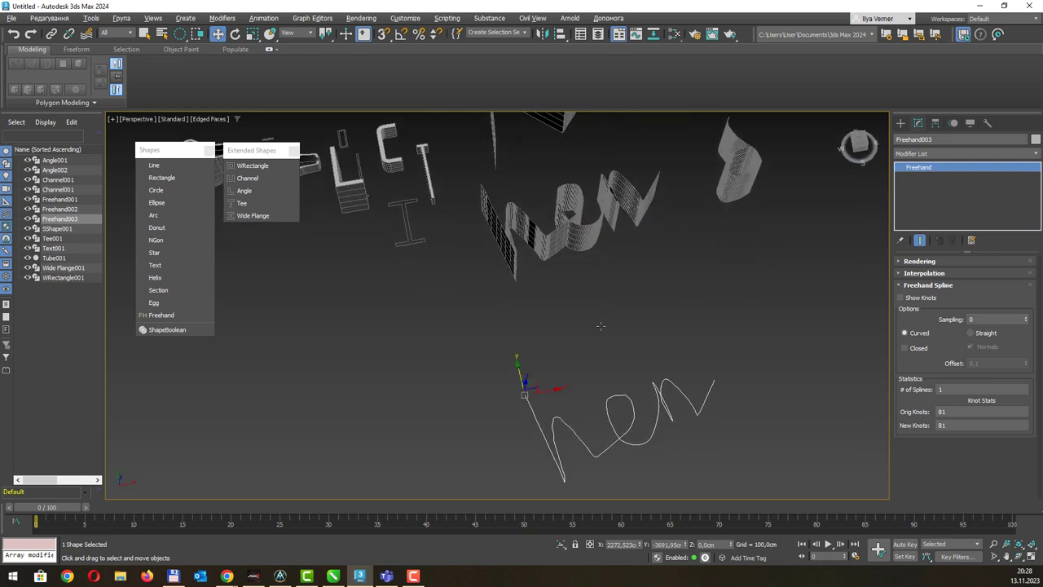
scroll(524, 287, "up", 3)
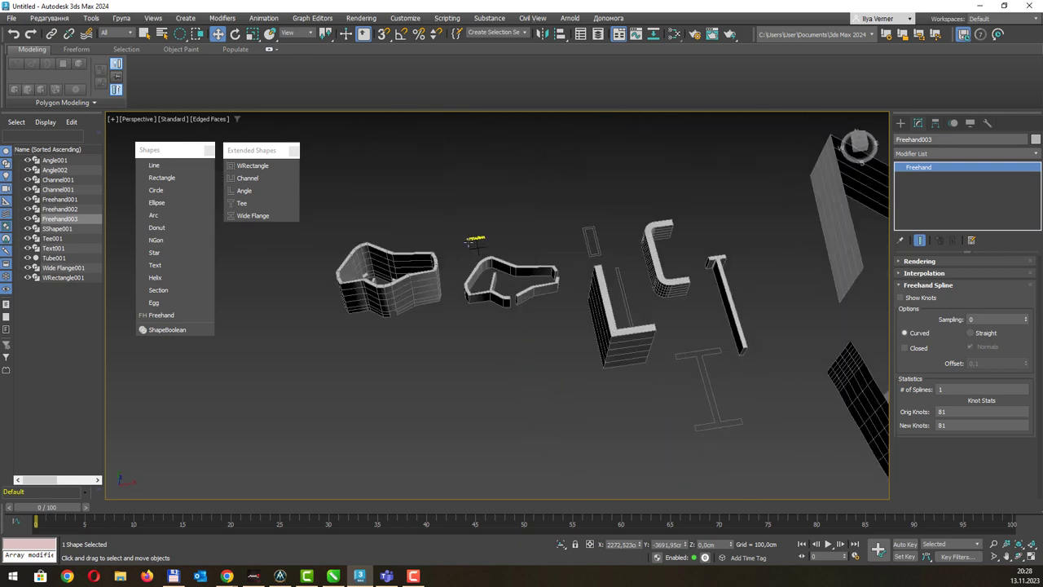
scroll(524, 287, "up", 2)
key("ctrl+a")
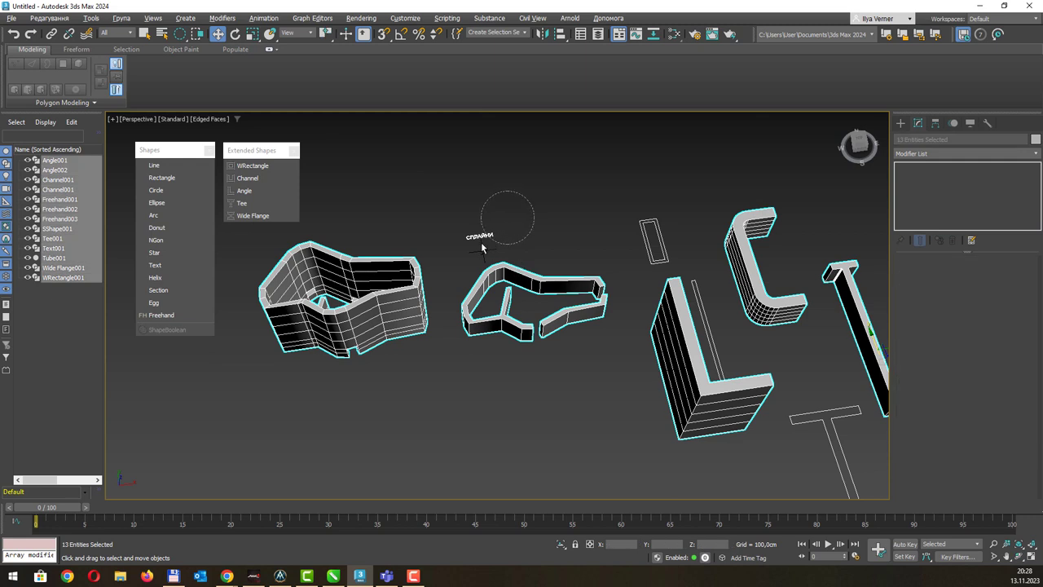
Delete the twelve objects other than Text001, then close the Extended Shapes and Shapes palettes.
left_click(479, 238, "alt")
key("Delete")
key("z")
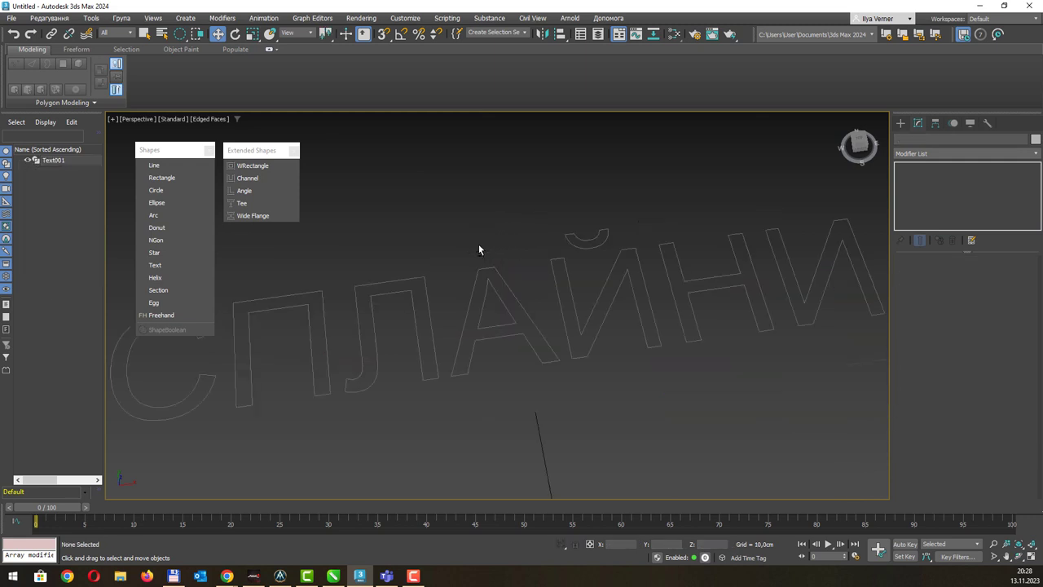
scroll(494, 300, "down", 2)
mouse_move(494, 300)
middle_mouse_down("alt")
mouse_move(547, 348)
mouse_move(563, 318)
mouse_move(534, 307)
mouse_move(544, 303)
middle_mouse_up("alt")
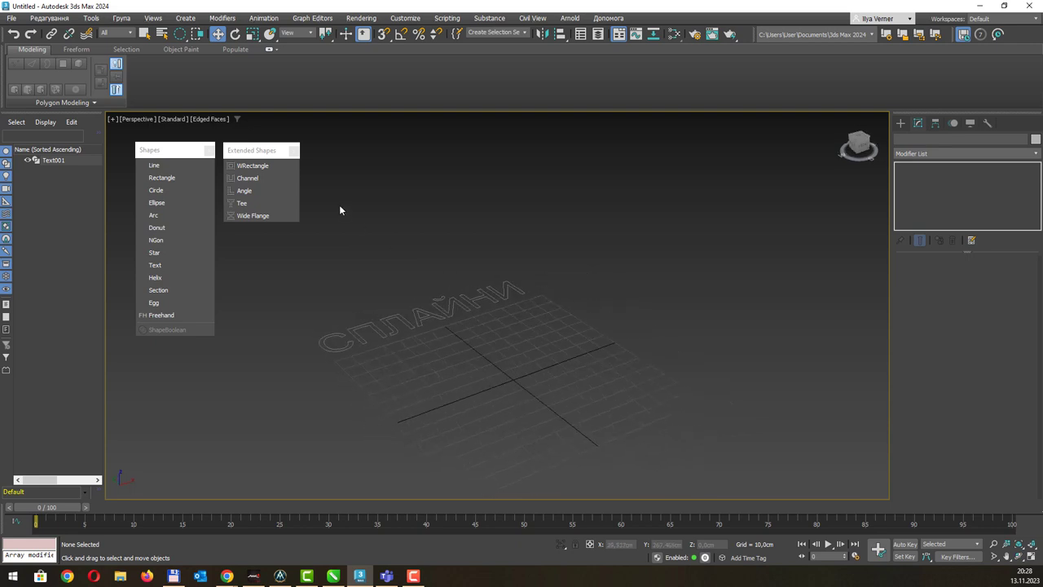
left_click(294, 150)
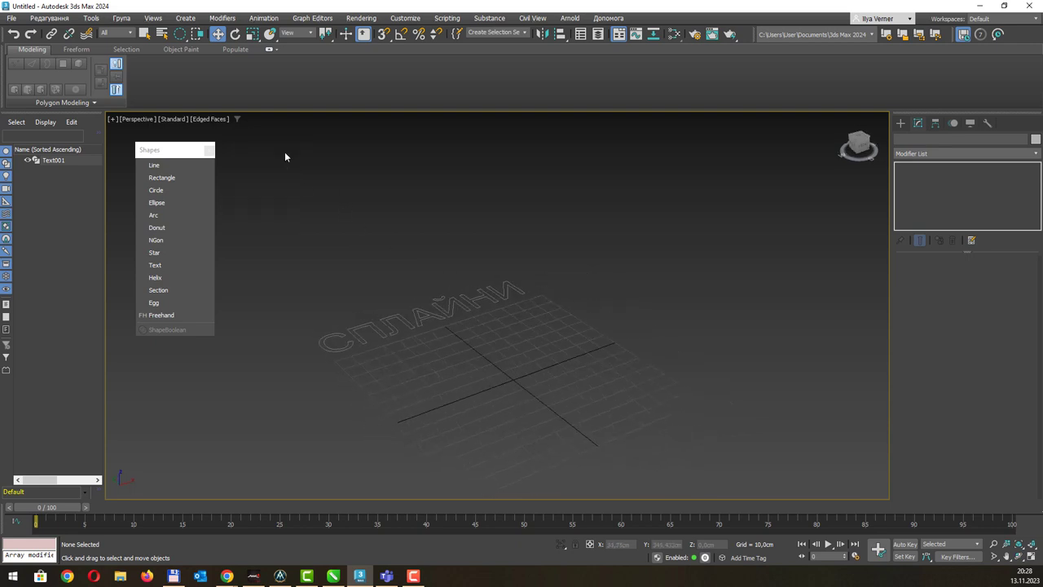
left_click(209, 150)
Draw a freehand spline, Freehand001, near the grid centre.
left_click(901, 123)
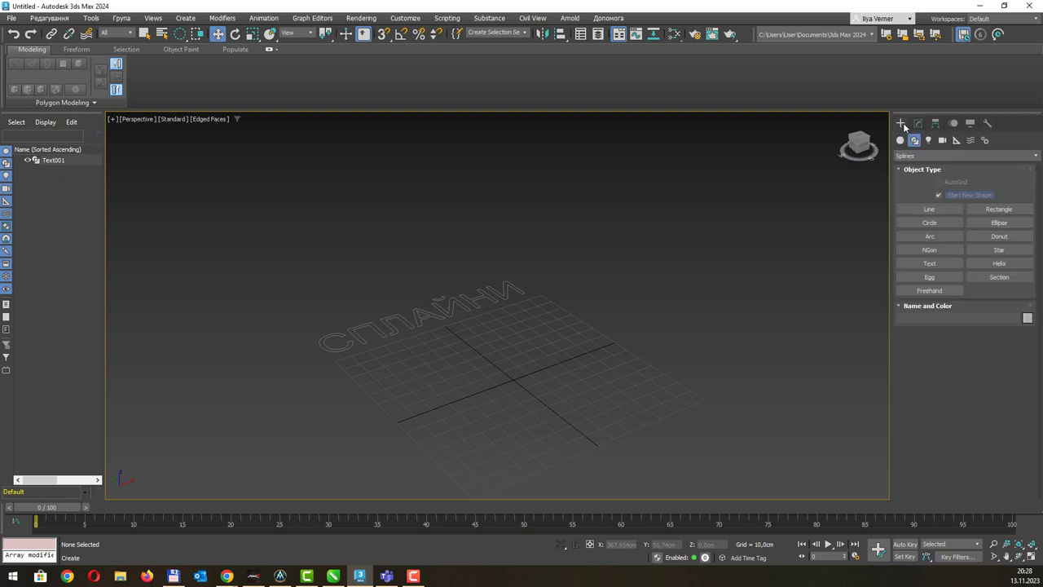
left_click(932, 211)
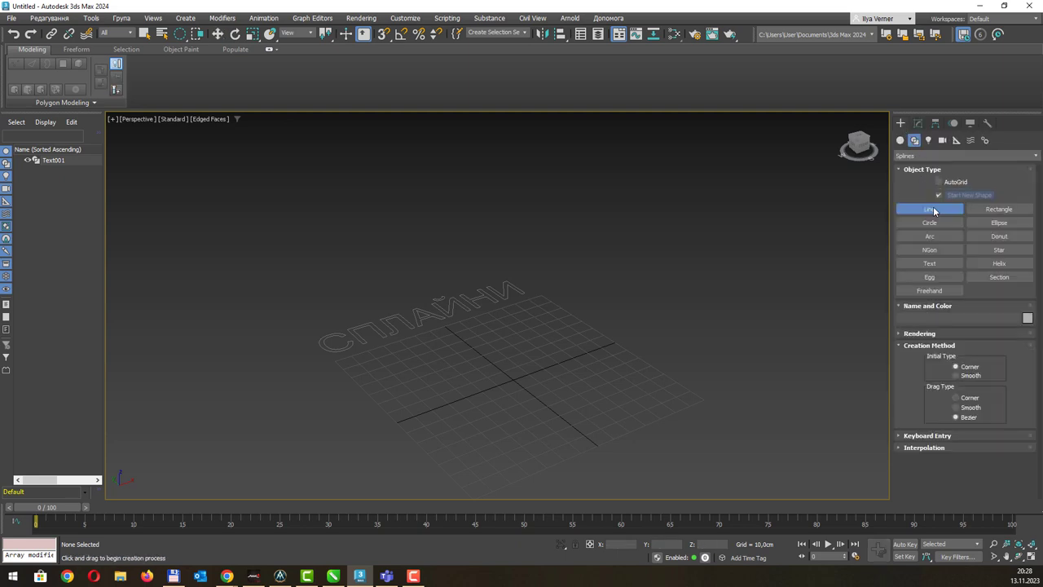
left_click(929, 290)
left_click_drag(533, 378, 652, 340)
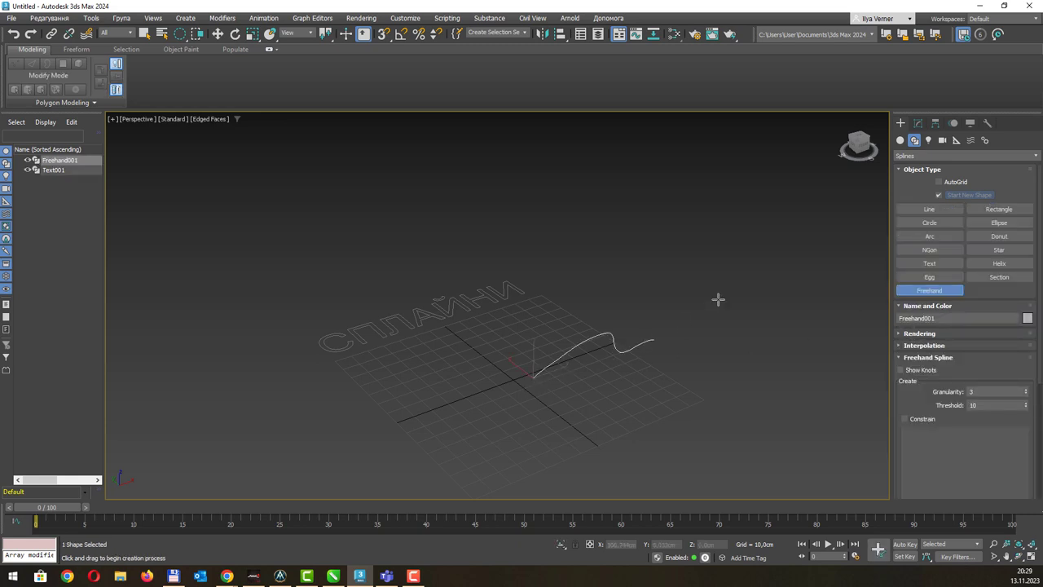
left_click(918, 123)
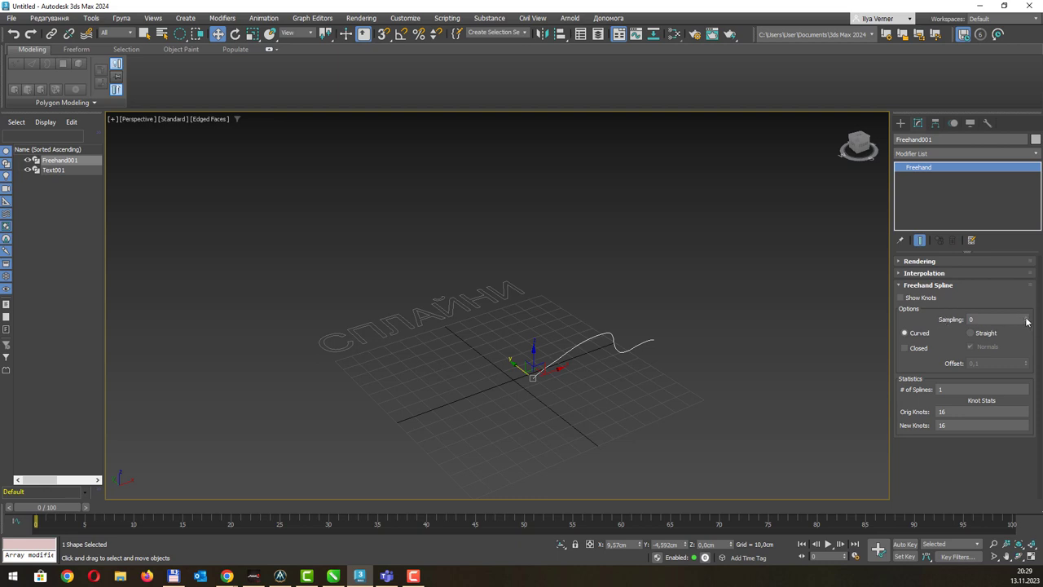
Show the freehand curve's knots and raise its Sampling to smooth it.
left_click(924, 298)
scroll(618, 375, "up", 4)
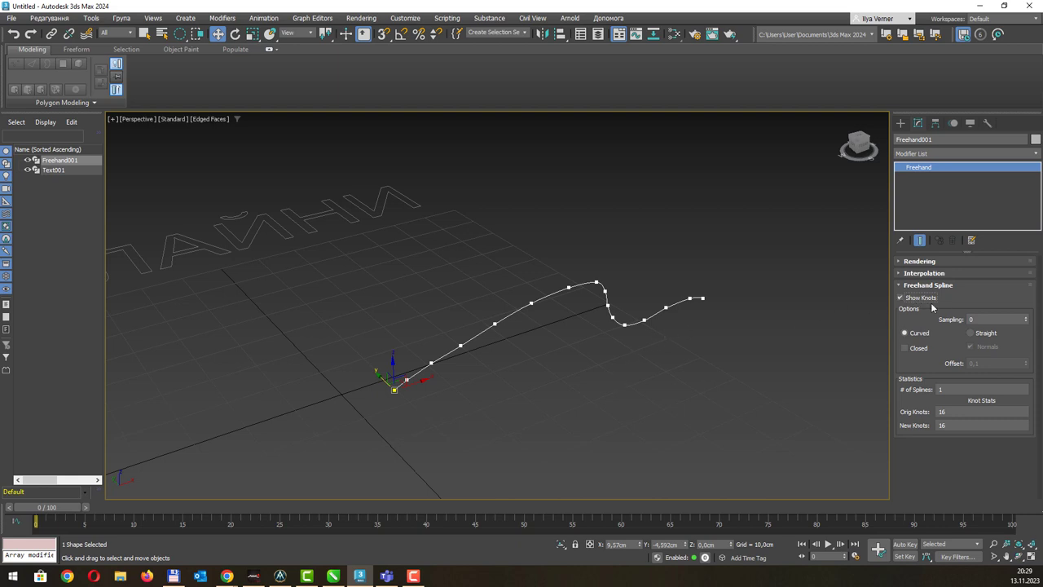
scroll(426, 381, "up", 2)
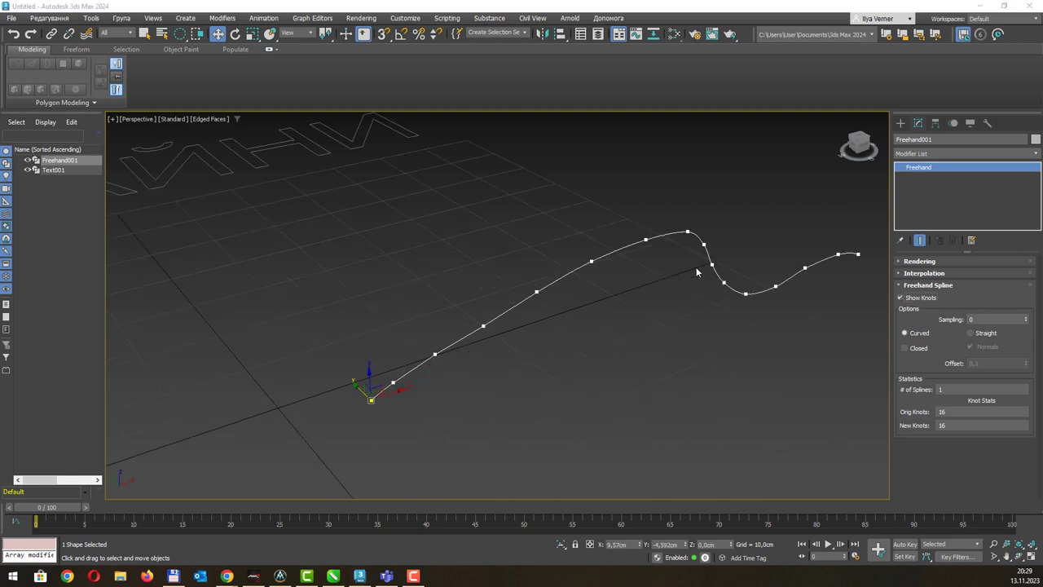
scroll(728, 259, "up", 1)
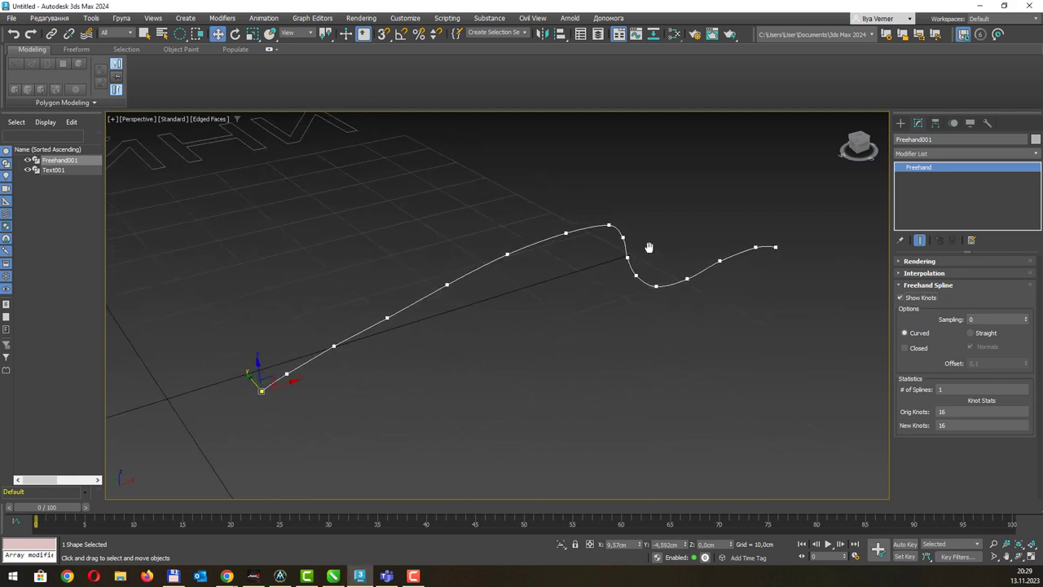
left_click(1026, 317)
left_click_drag(1027, 318, 1034, 275)
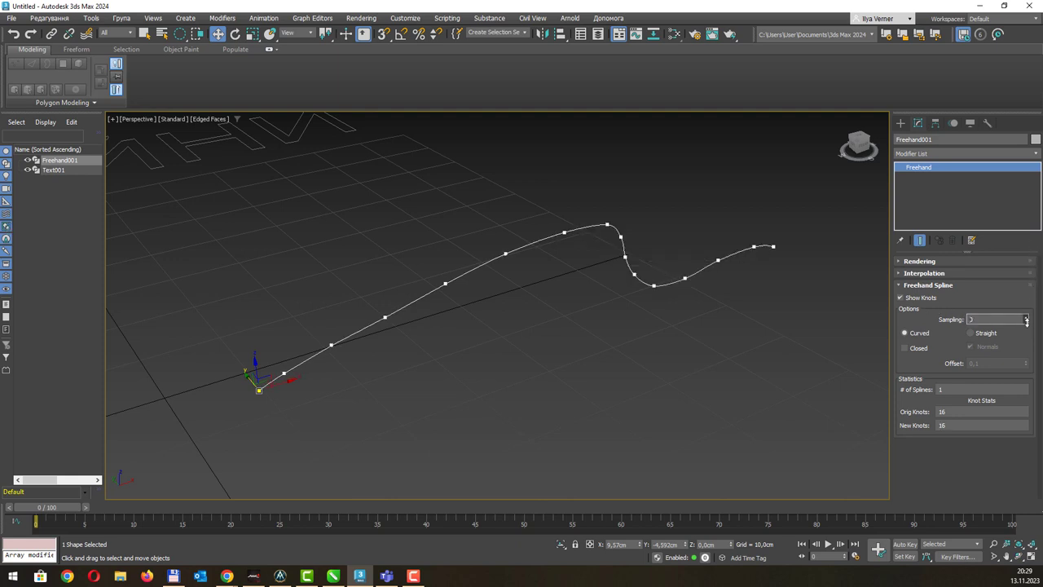
mouse_move(1027, 320)
left_mouse_down()
mouse_move(1033, 219)
mouse_move(1022, 331)
mouse_move(1023, 261)
left_mouse_up()
Leave the freehand spline open and lower its Sampling to keep all knots.
left_click(919, 348)
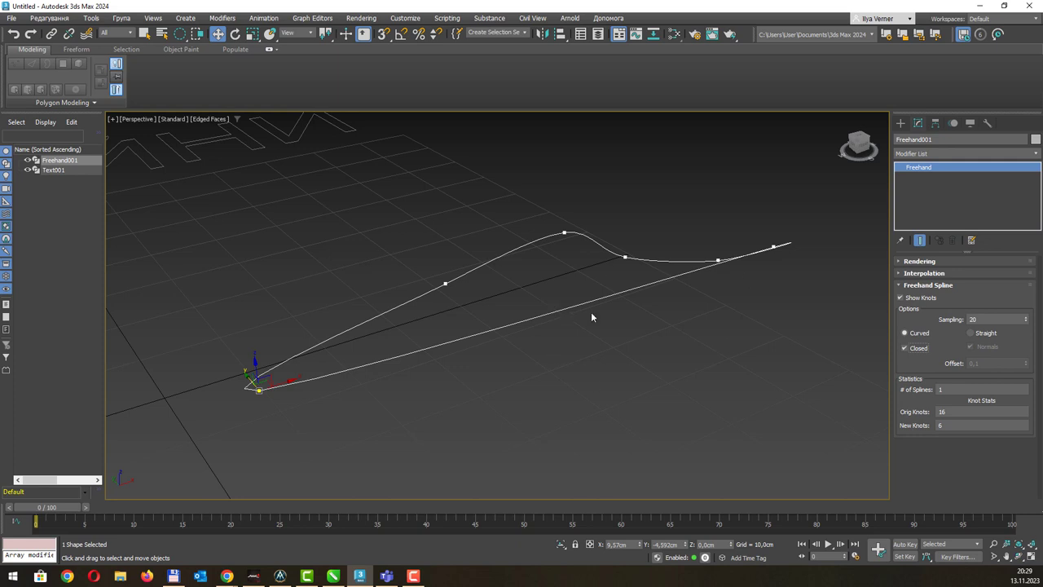
left_click(920, 349)
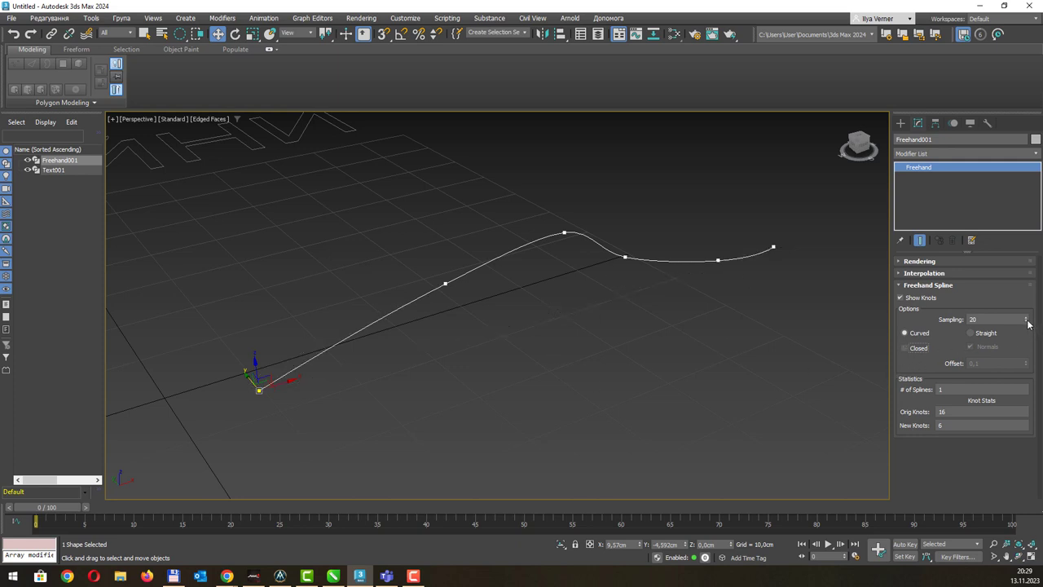
left_click_drag(1026, 322, 1025, 341)
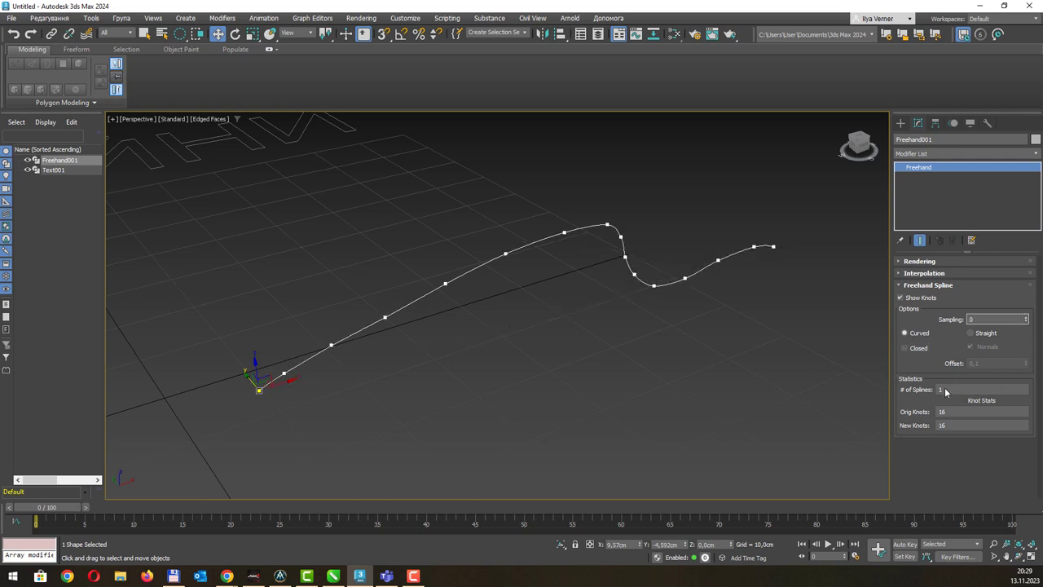
middle_click_drag(717, 290, 785, 325, "alt")
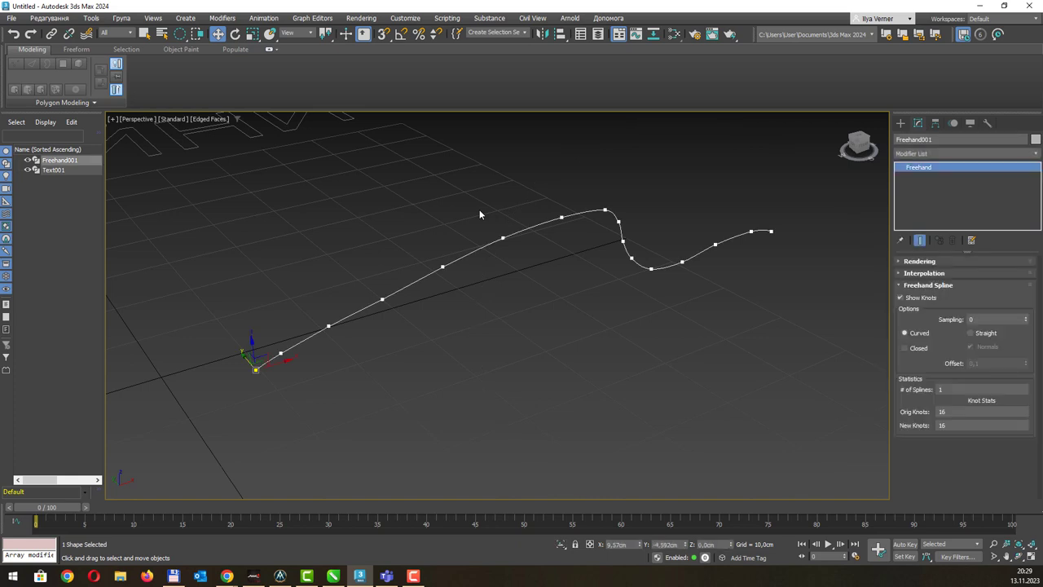
Remove Freehand001 and start a new Line, placing its first point.
key("ctrl+z")
key("q")
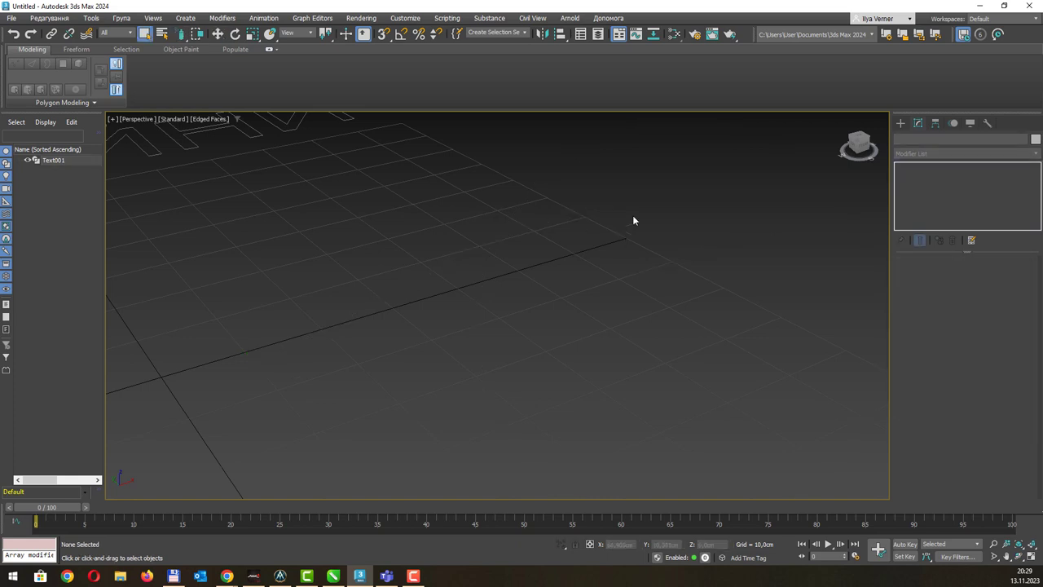
left_click(900, 123)
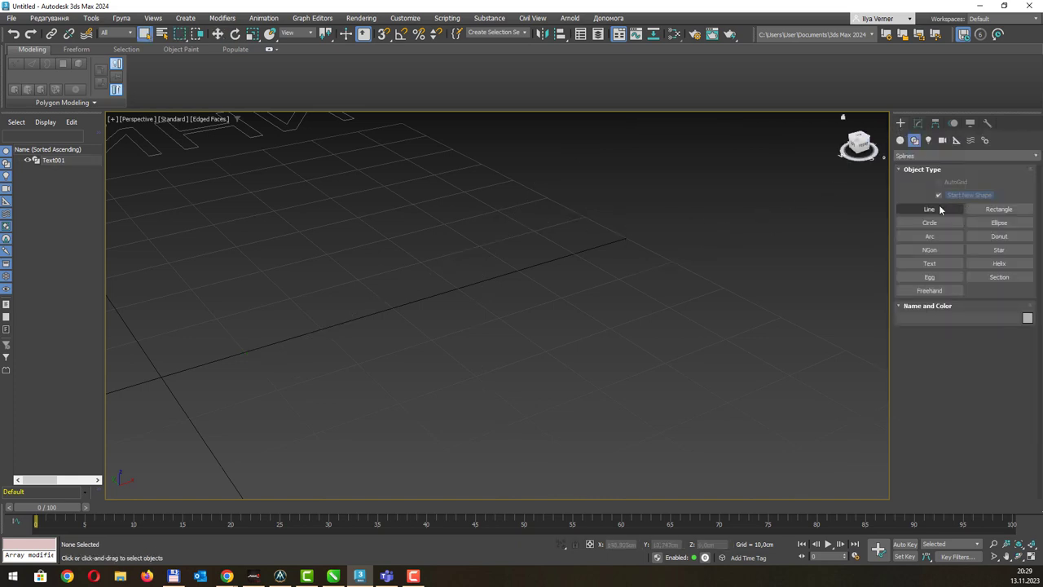
left_click(929, 208)
left_click(353, 409)
Finish Line001 as an open zigzag and widen the Modify panel into two columns.
left_click(347, 285)
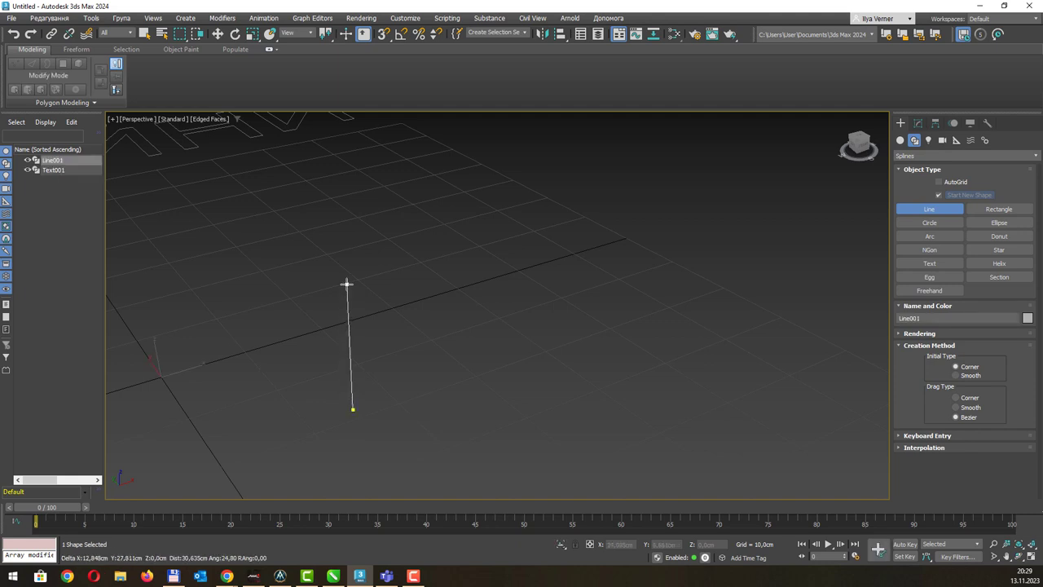
left_click(547, 273)
left_click(662, 208)
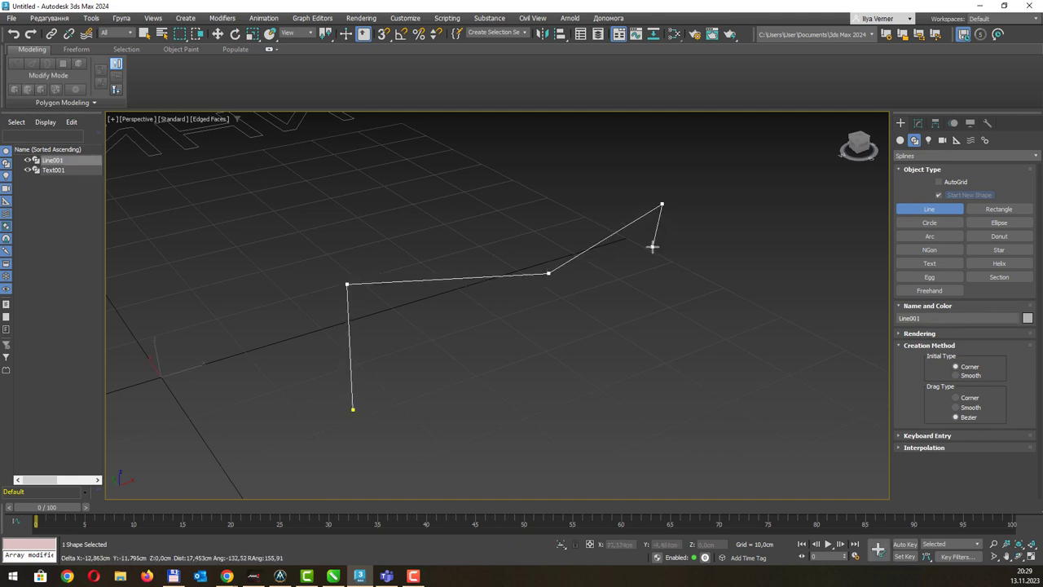
left_click(652, 245)
right_click(652, 245)
left_click(917, 122)
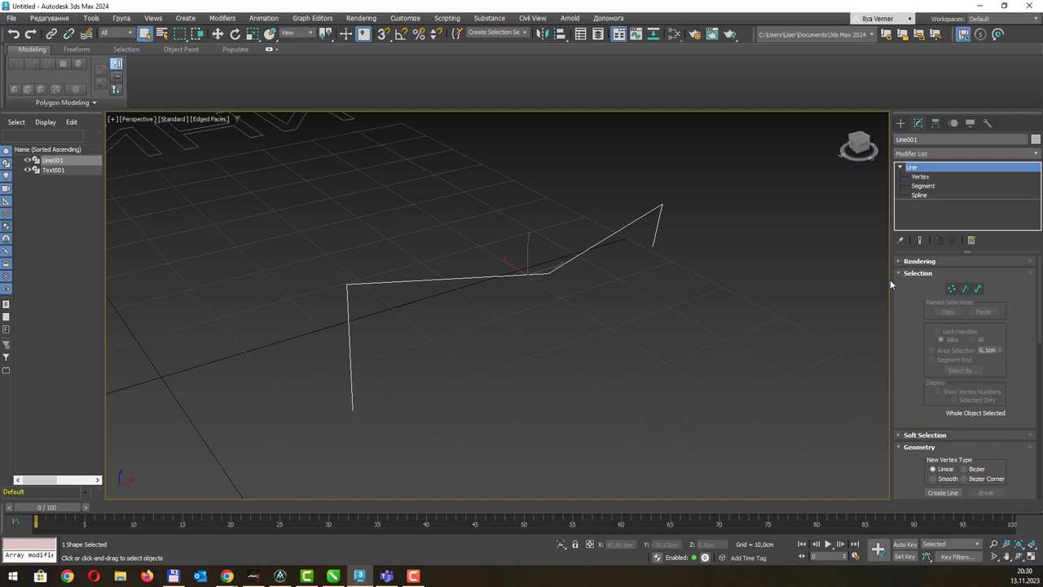
left_click_drag(889, 283, 791, 284)
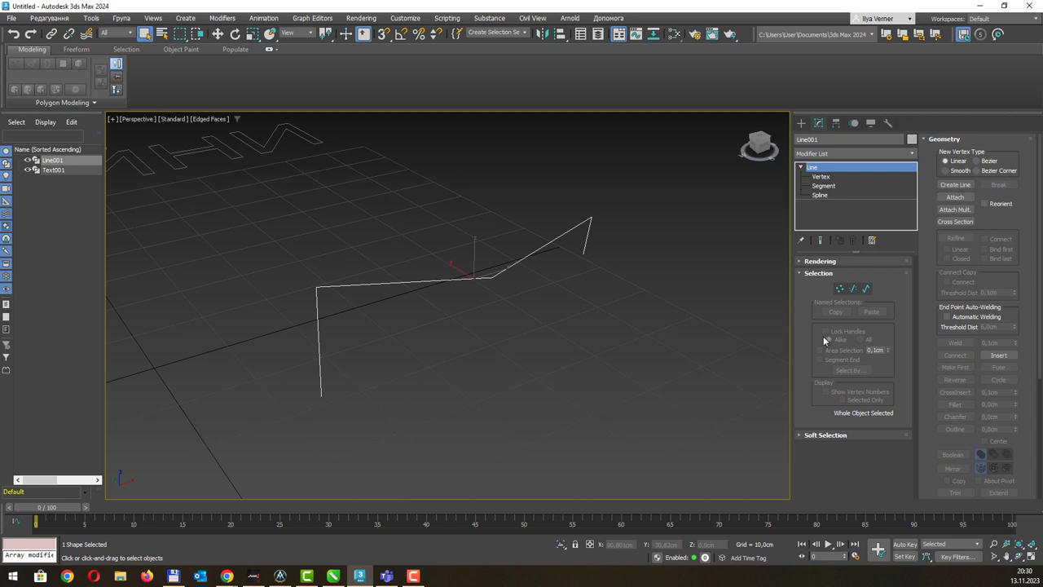
At Vertex level, move the end vertex and the second vertex down and left.
left_click(831, 179)
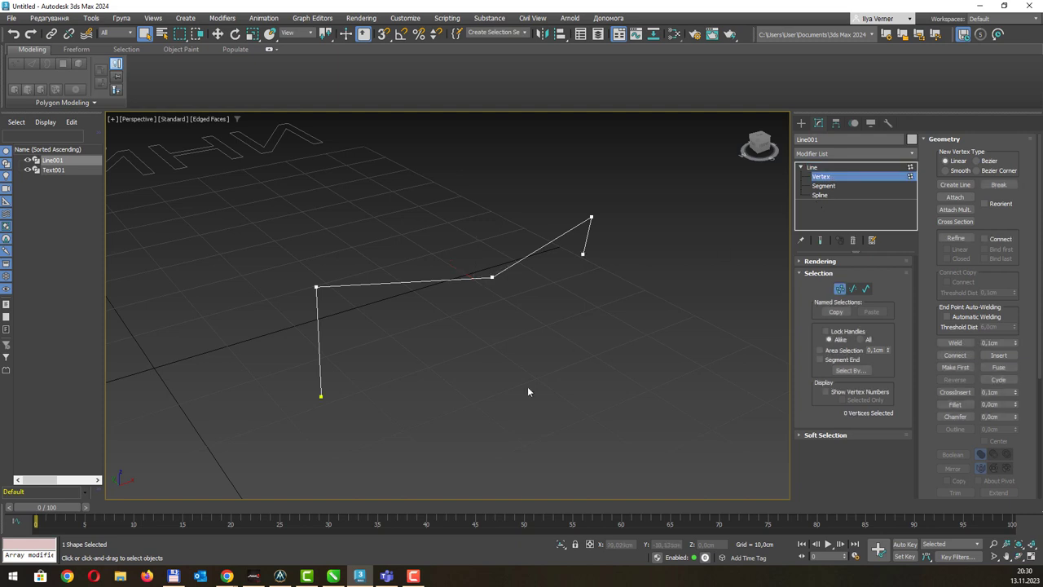
left_click_drag(301, 424, 300, 444)
key("w")
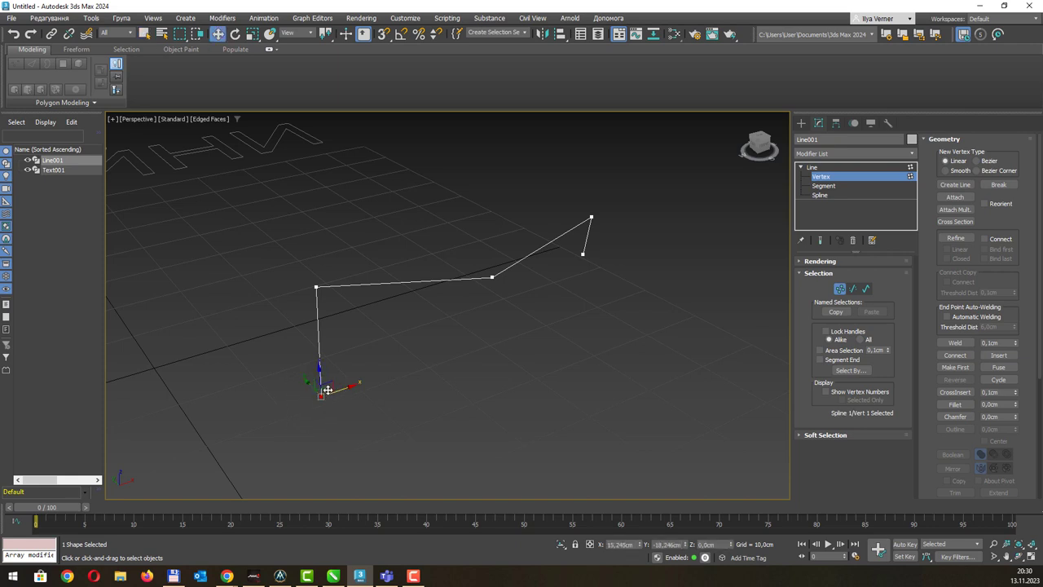
left_click_drag(326, 390, 278, 400)
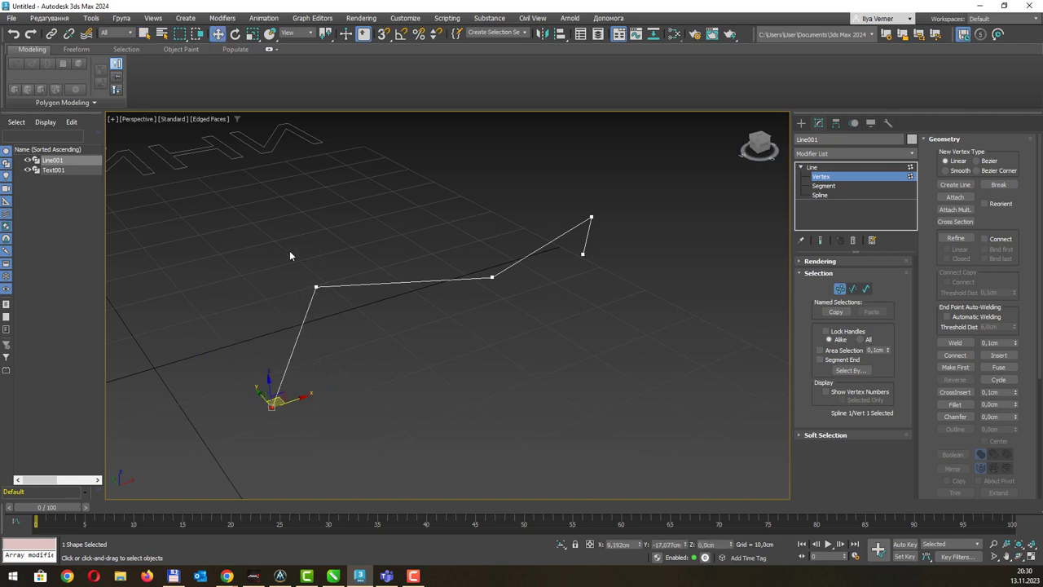
left_click(316, 286)
mouse_move(316, 277)
left_mouse_down()
mouse_move(279, 260)
mouse_move(305, 252)
left_mouse_up()
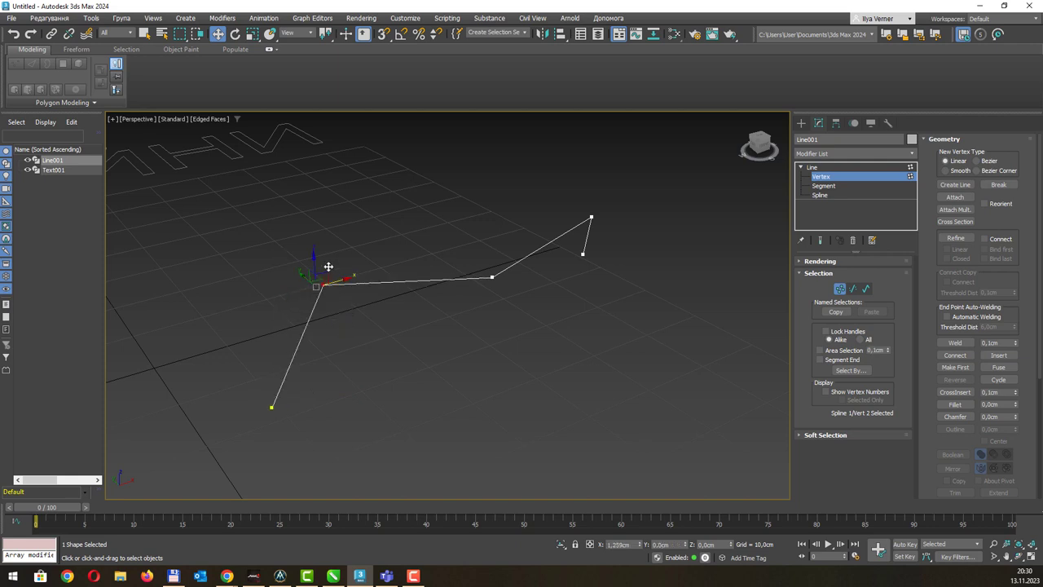
At Segment level, move, rotate and shrink the line's second segment.
left_click(834, 186)
left_click(442, 281)
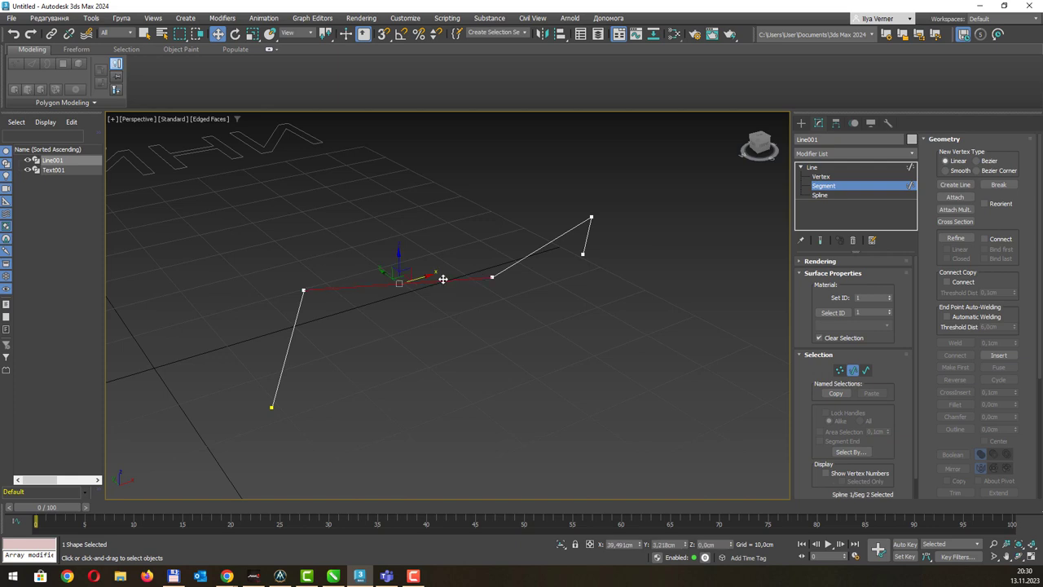
left_click_drag(400, 282, 387, 276)
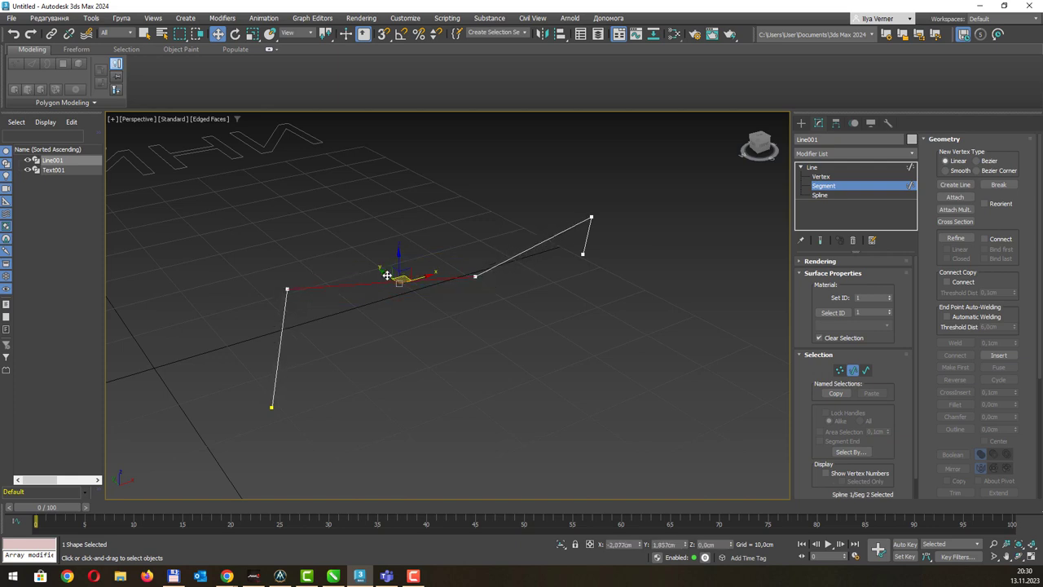
key("e")
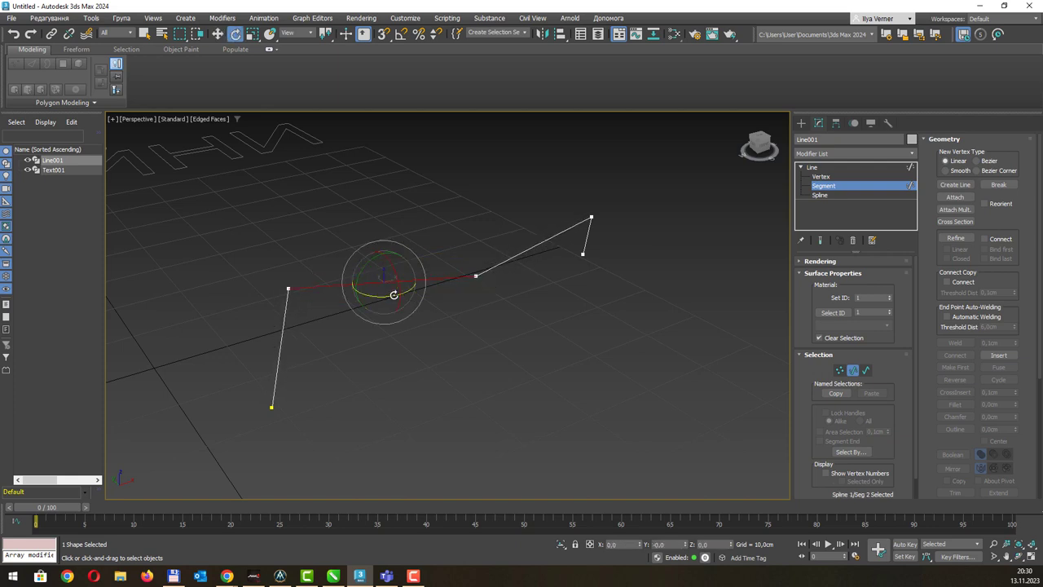
mouse_move(384, 298)
left_mouse_down()
mouse_move(420, 296)
mouse_move(373, 307)
left_mouse_up()
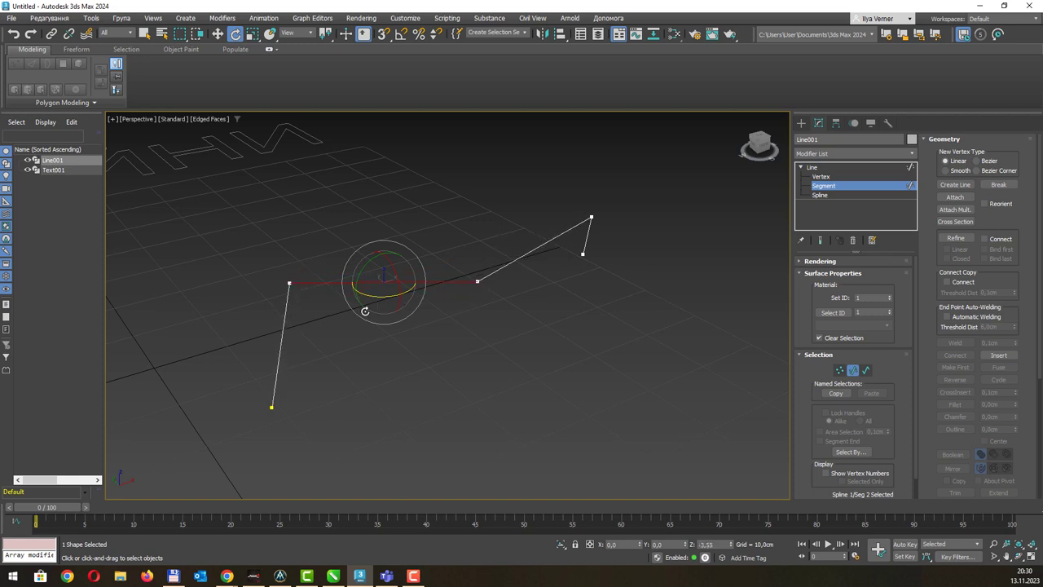
key("r")
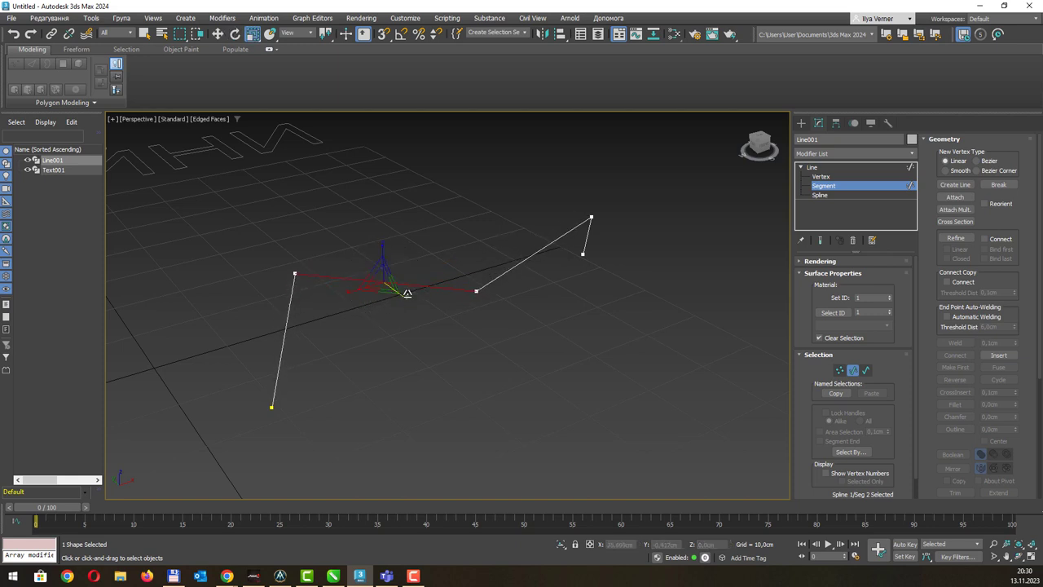
mouse_move(407, 295)
left_mouse_down()
mouse_move(516, 333)
mouse_move(368, 297)
left_mouse_up()
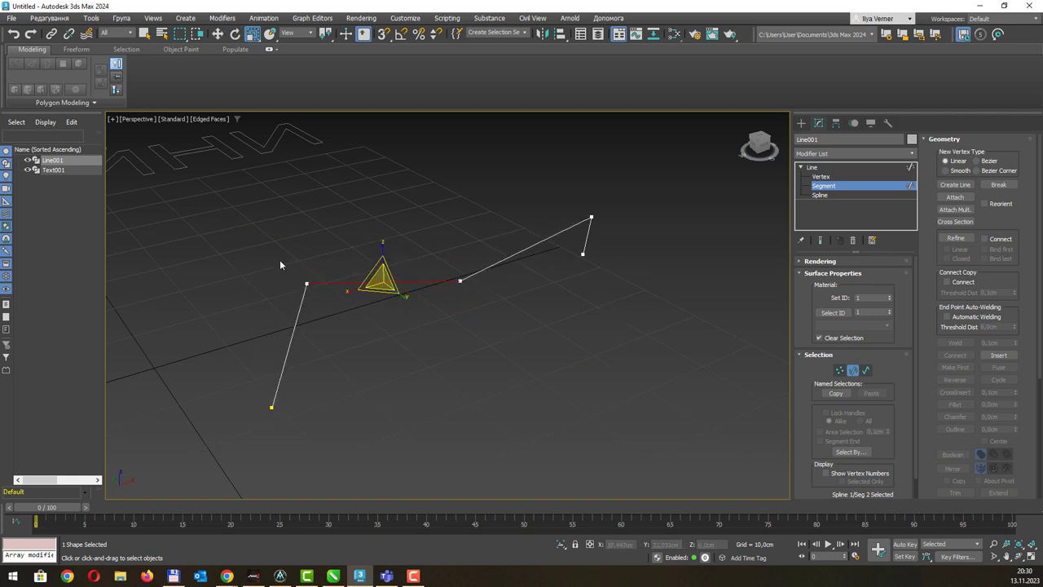
Scale segment 2's two vertices toward each other and rotate them about their shared centre.
key("1")
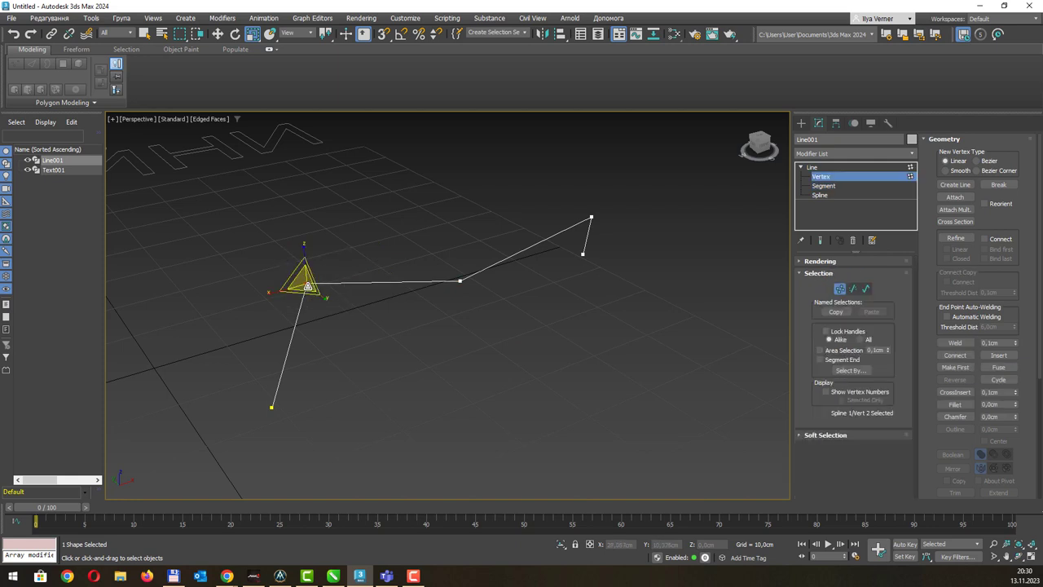
key("e")
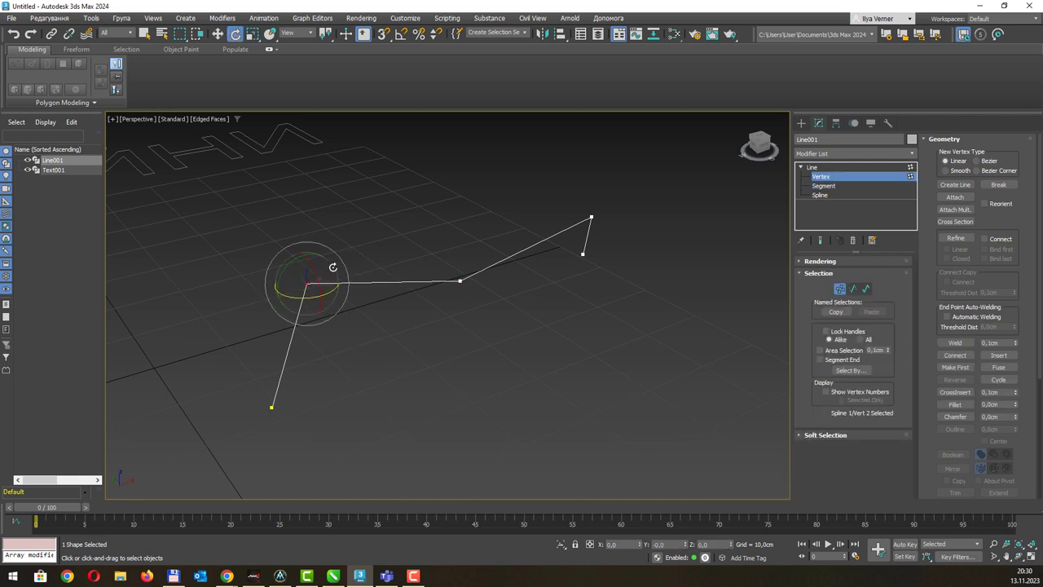
left_click_drag(332, 267, 337, 299)
left_click(458, 281, "ctrl")
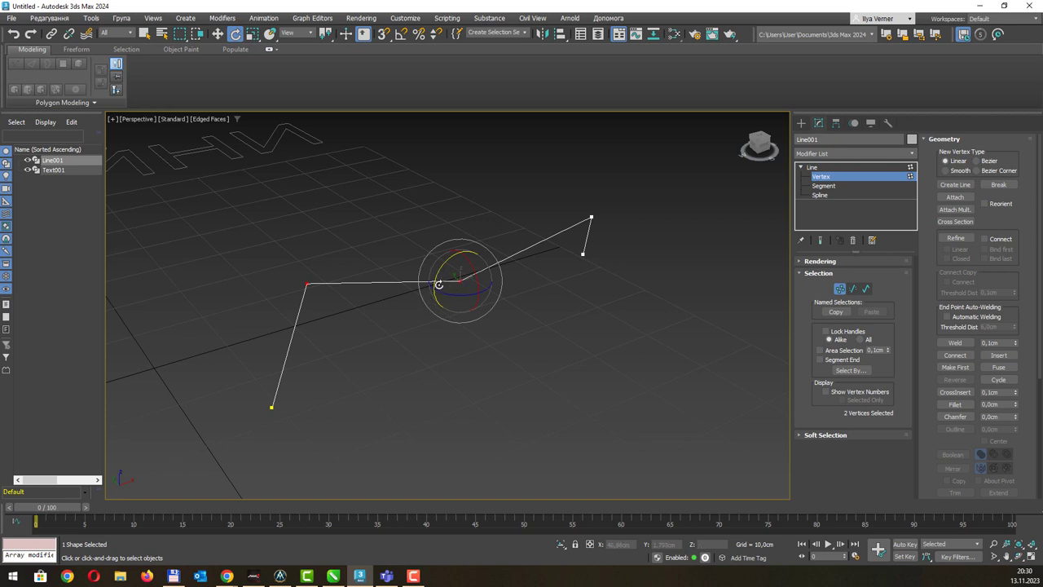
key("r")
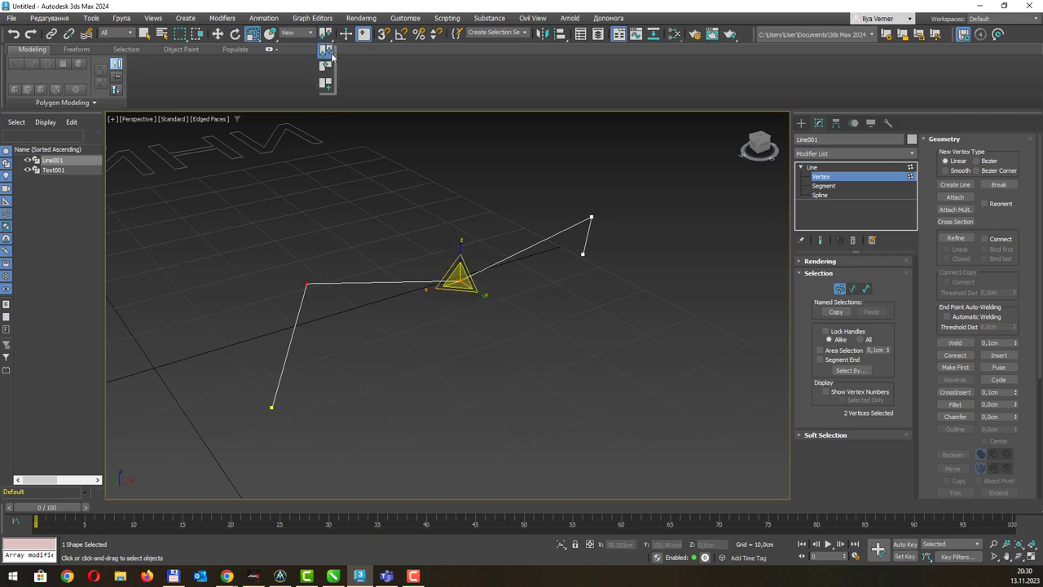
left_click_drag(362, 295, 382, 294)
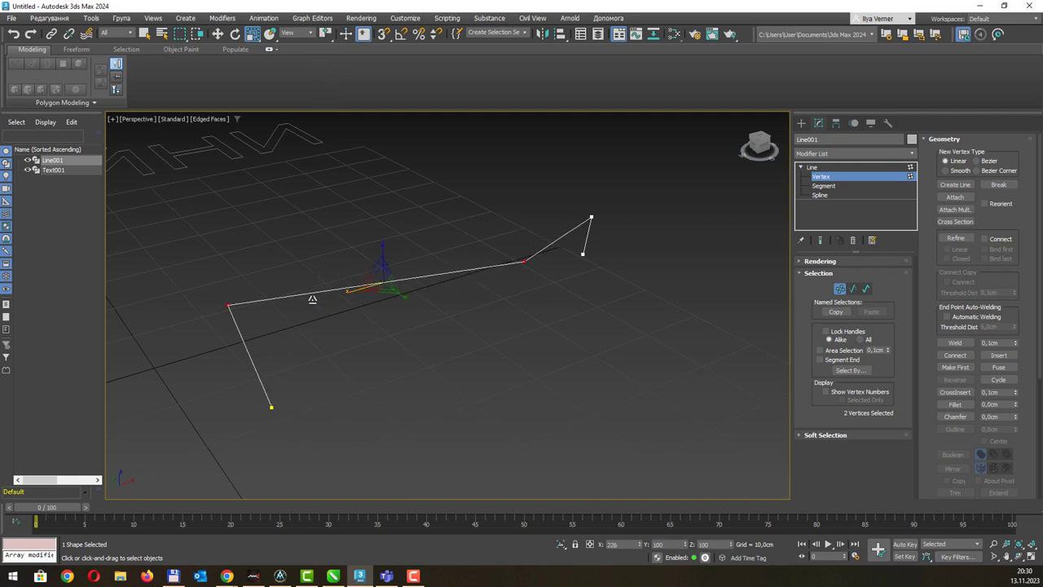
key("e")
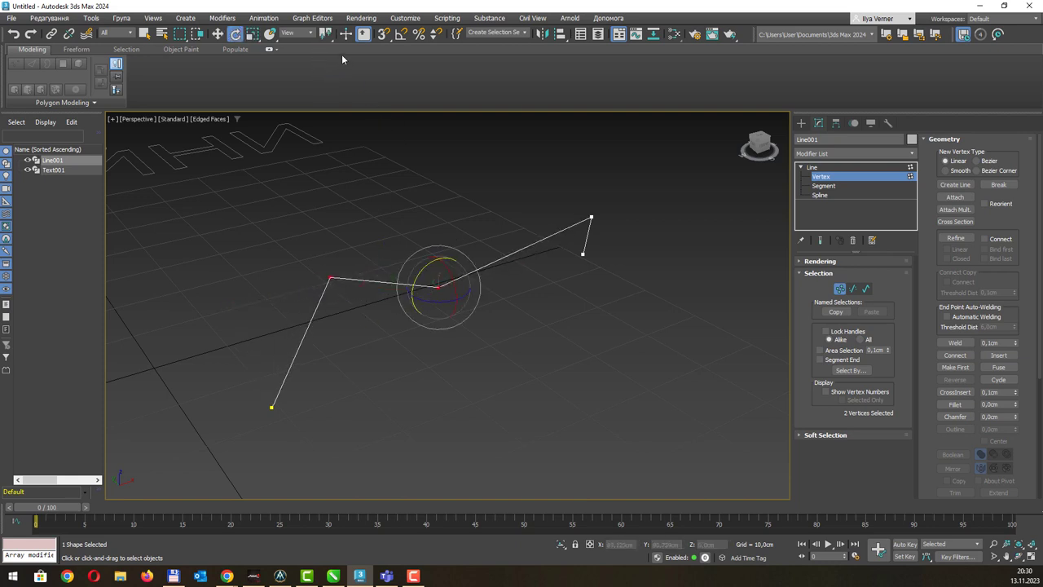
left_click_drag(325, 35, 326, 54)
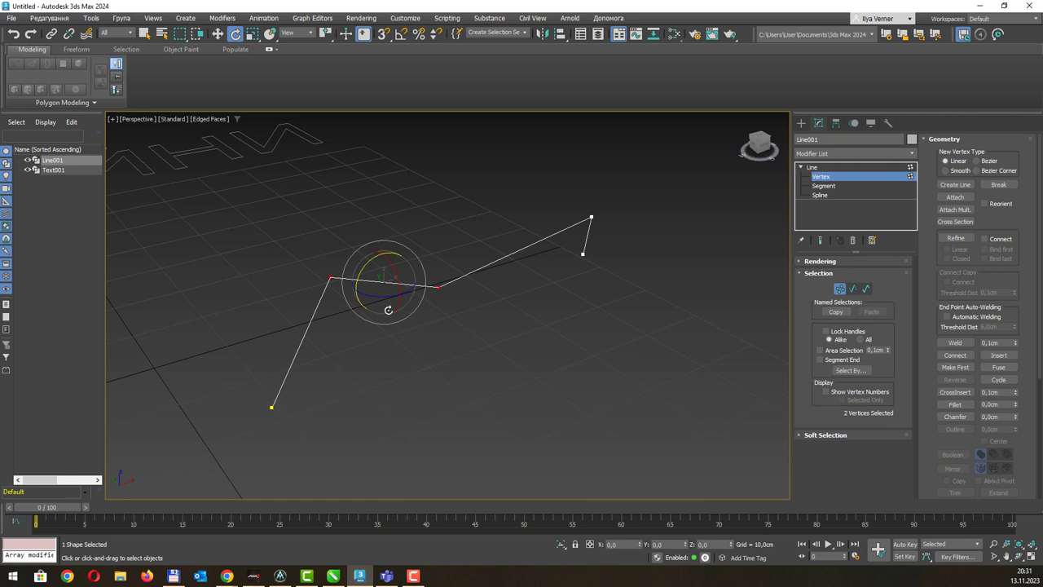
left_click_drag(394, 296, 377, 311)
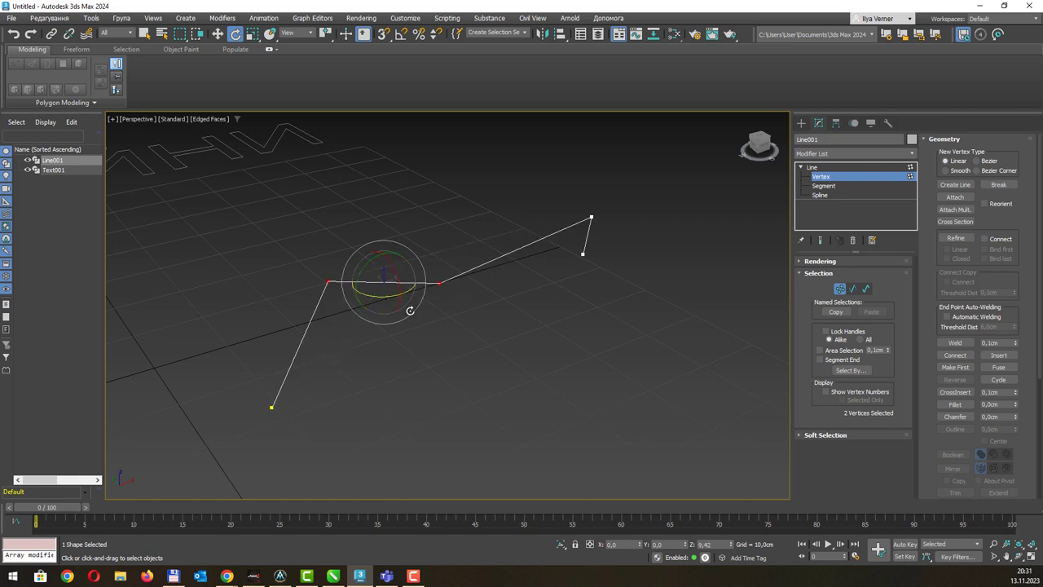
left_click(827, 186)
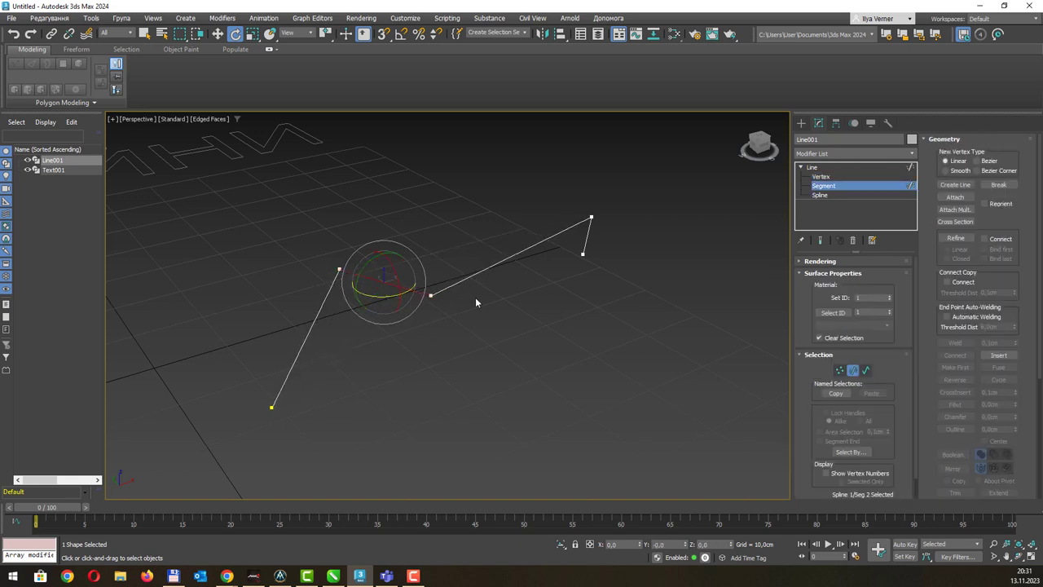
Delete the long right segment, splitting Line001 into two pieces.
key("q")
left_click(485, 269)
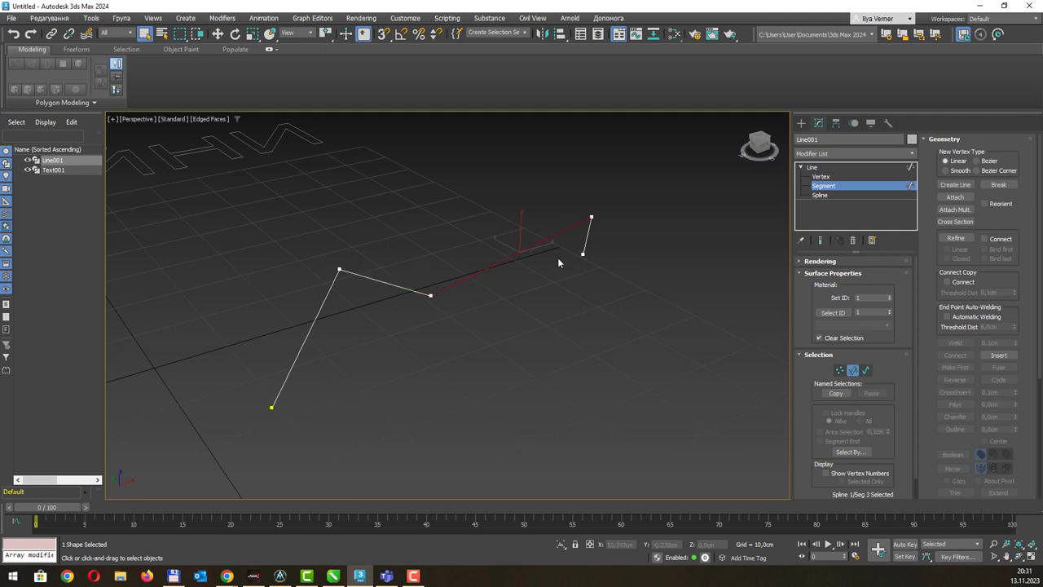
left_click(314, 320)
left_click(380, 275)
left_click(395, 284)
left_click(498, 265)
key("Delete")
Move the short segment further right and the middle segment up and right.
left_click_drag(550, 202, 621, 282)
key("w")
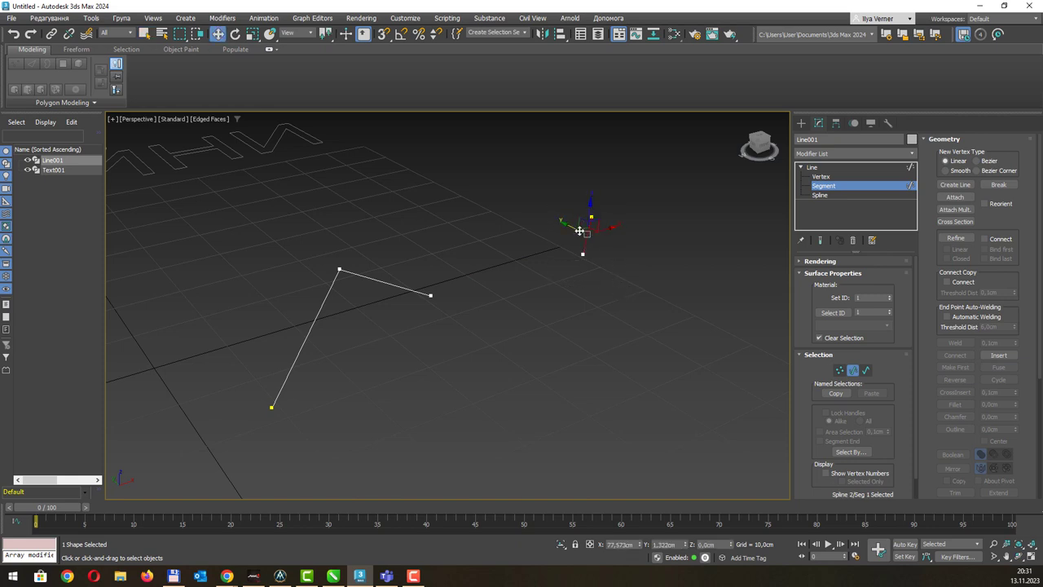
left_click_drag(595, 232, 691, 210)
left_click(415, 291)
mouse_move(412, 282)
left_mouse_down()
mouse_move(515, 257)
mouse_move(424, 352)
left_mouse_up()
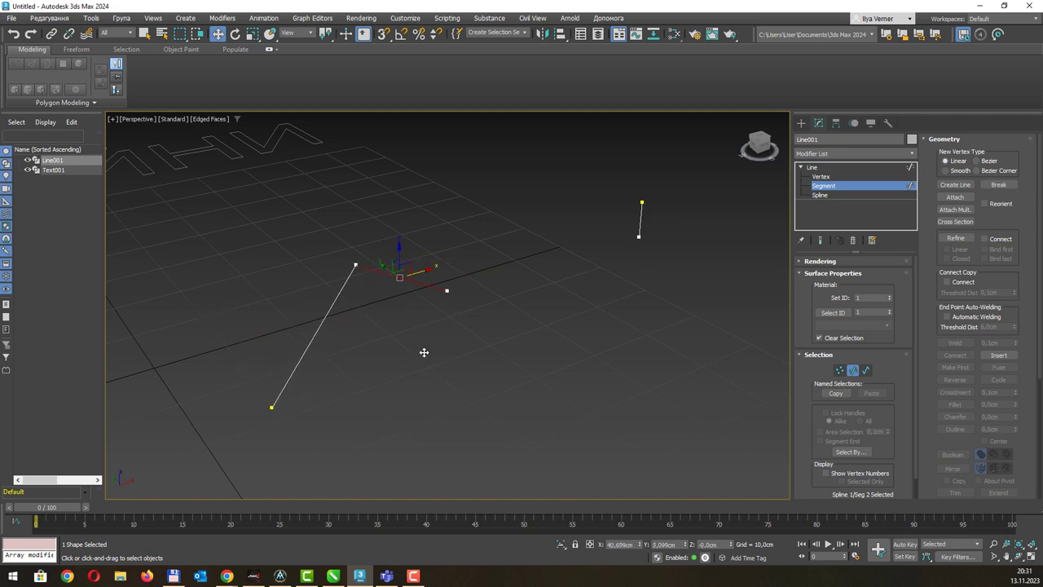
left_click(817, 195)
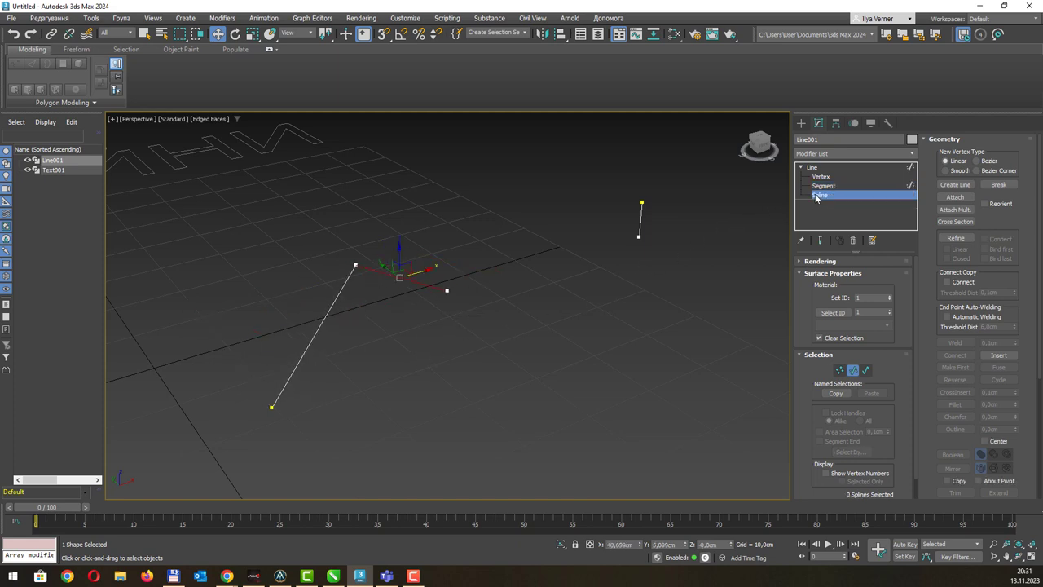
Select the bent left spline and short right spline, then orbit the Perspective view.
left_click(421, 283)
left_click(640, 220)
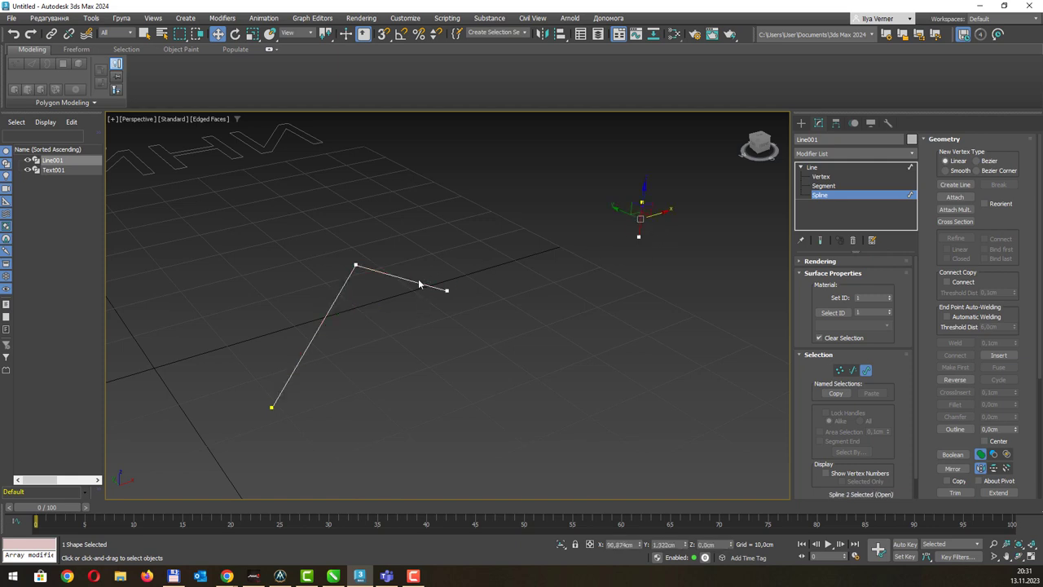
left_click(417, 282)
left_click(642, 218)
mouse_move(609, 244)
middle_mouse_down("alt")
mouse_move(600, 260)
mouse_move(589, 252)
mouse_move(516, 293)
middle_mouse_up("alt")
key("q")
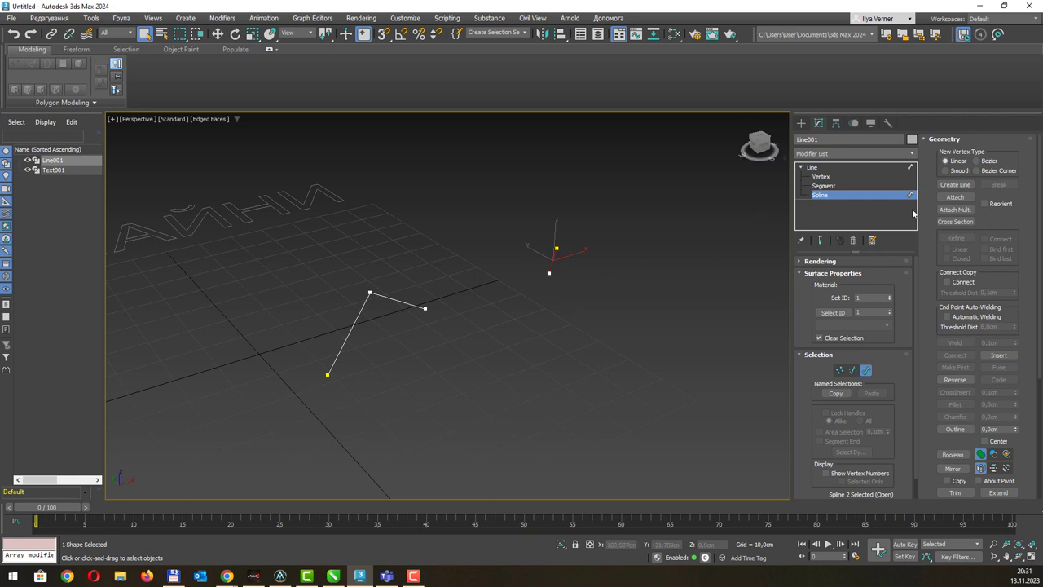
Draw a closed five-point polygon sub-spline with Create Line, confirming Close spline.
left_click(954, 184)
left_click(551, 369)
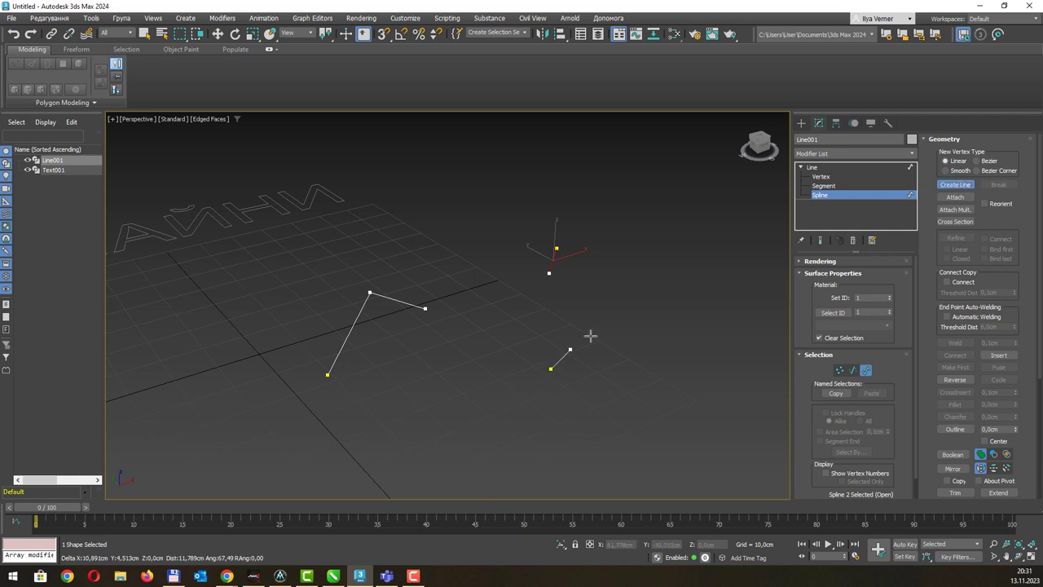
left_click(620, 314)
left_click(697, 258)
left_click(733, 391)
left_click(637, 392)
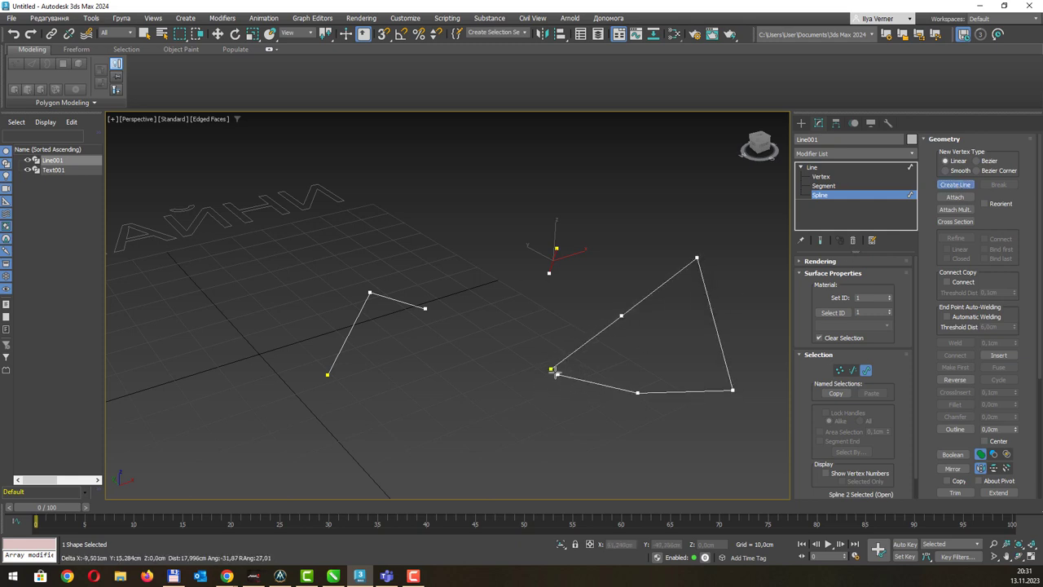
left_click(551, 369)
left_click(499, 296)
Draw a closed letter M sub-spline at the lower left.
middle_click_drag(486, 375, 495, 334)
left_click(198, 418)
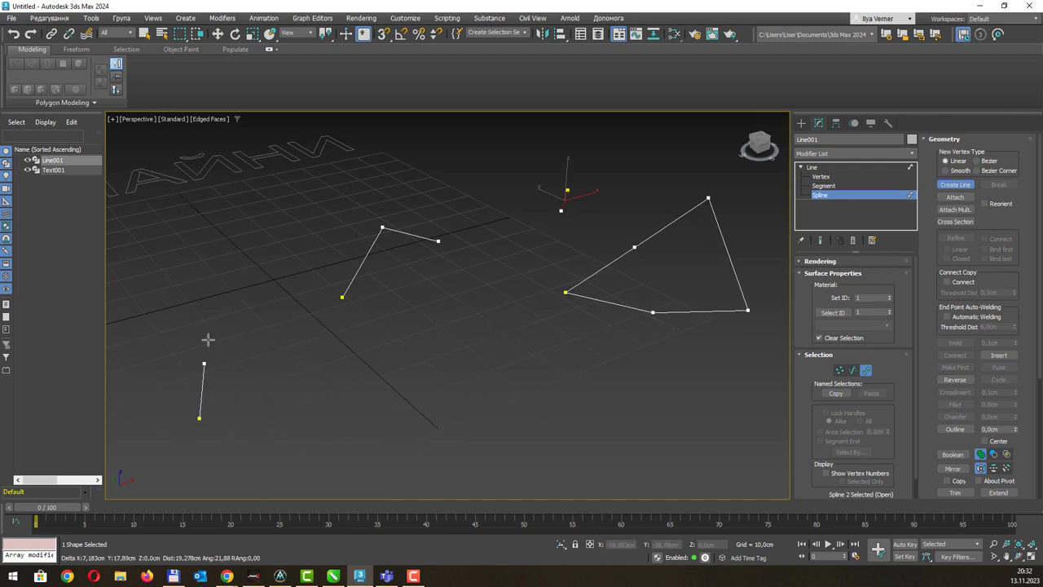
left_click(211, 310)
left_click(249, 381)
left_click(290, 310)
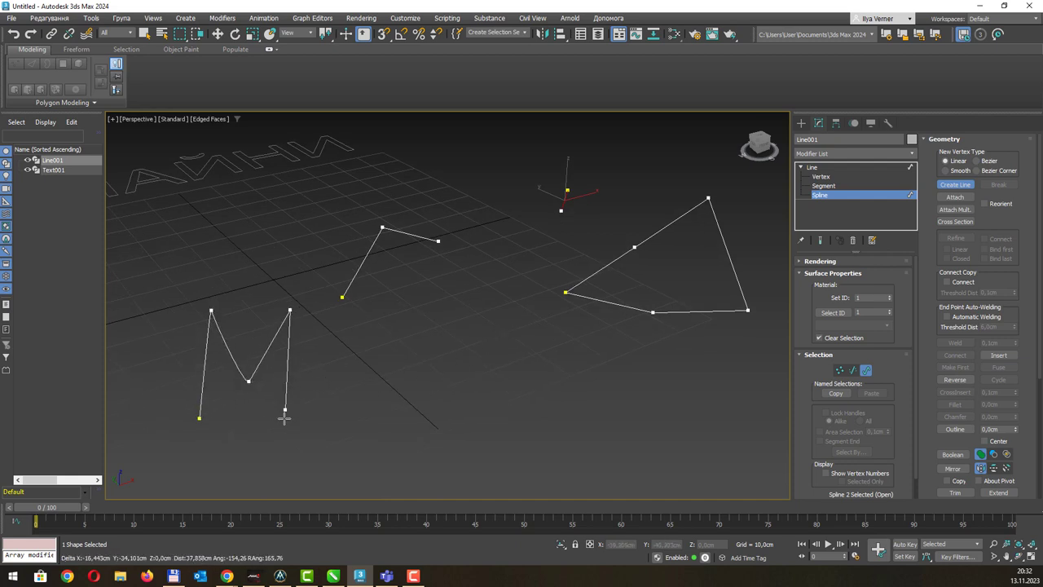
left_click(281, 427)
left_click(265, 427)
left_click(264, 412)
left_click(268, 386)
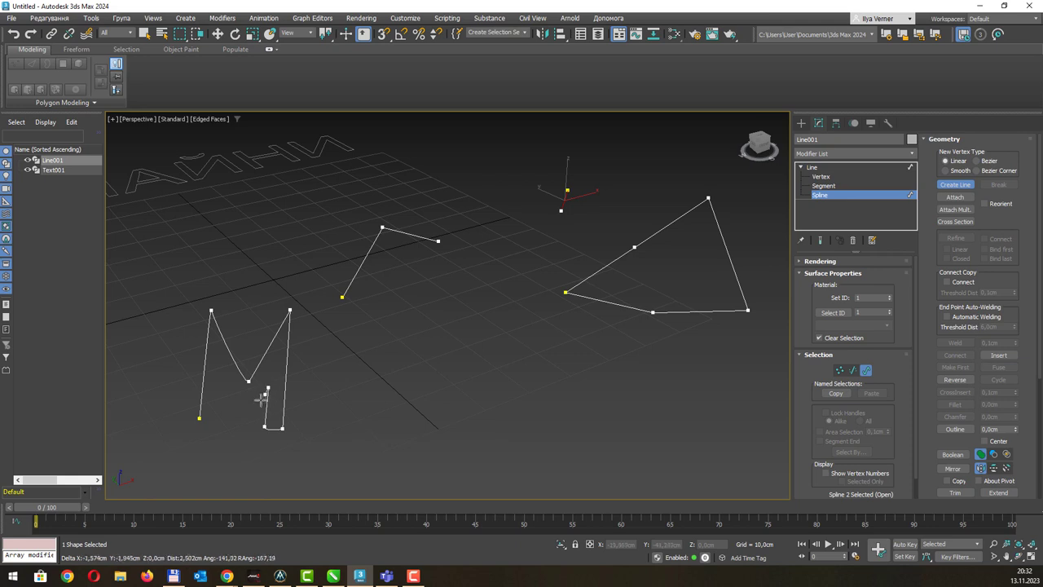
left_click(254, 403)
left_click(231, 378)
left_click(221, 422)
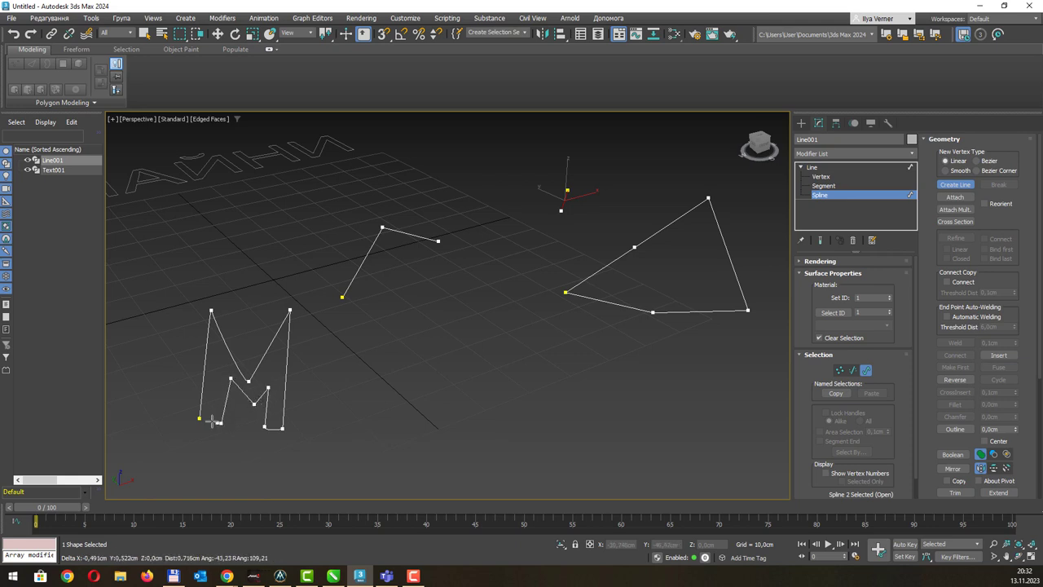
left_click(199, 418)
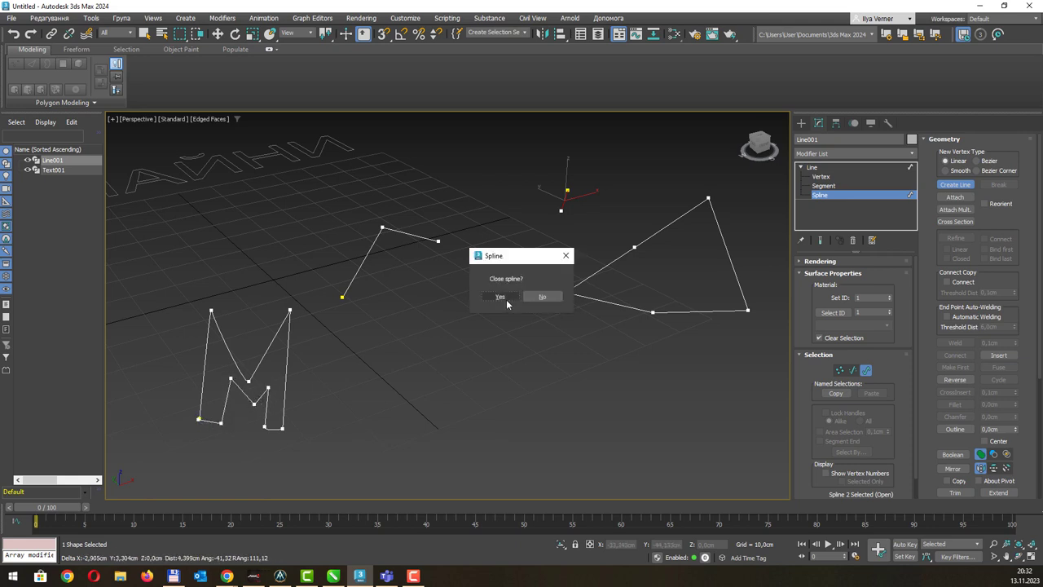
left_click(499, 295)
Draw an open seven-point zigzag sub-spline along the bottom.
left_click(406, 335)
left_click(327, 448)
left_click(396, 456)
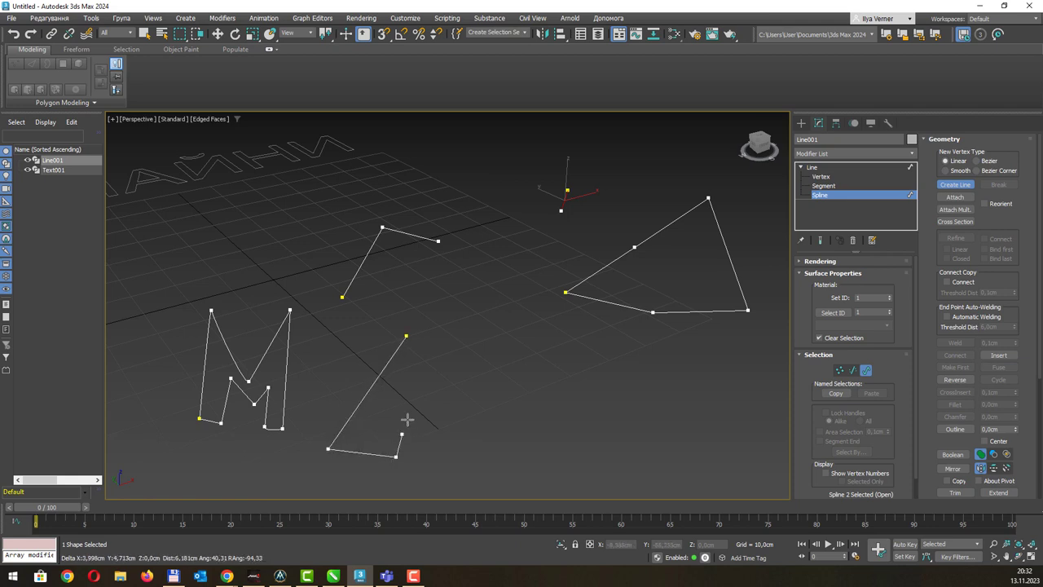
left_click(414, 392)
left_click(522, 461)
left_click(667, 434)
left_click(642, 465)
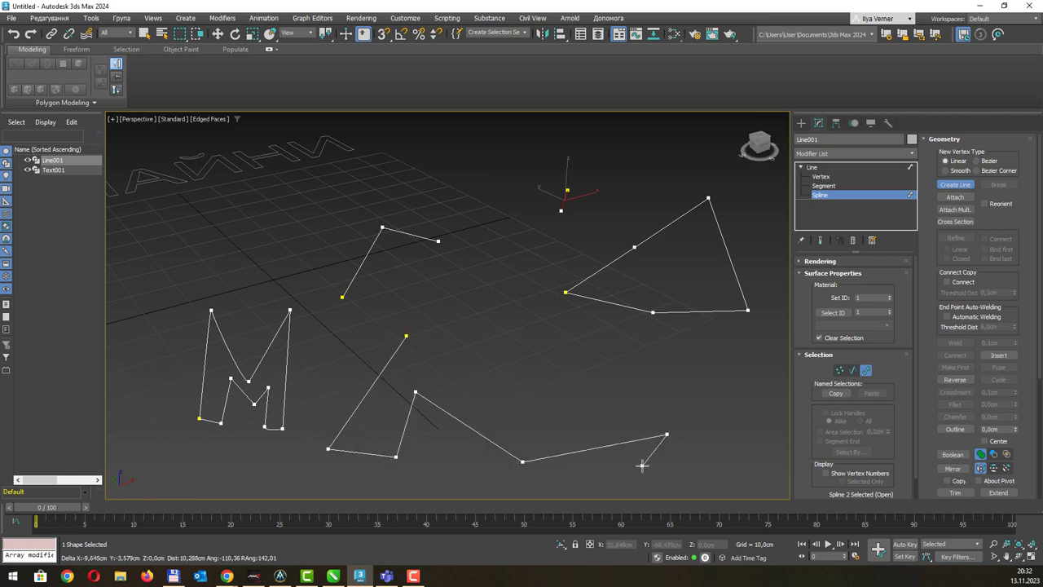
right_click(642, 465)
right_click(631, 346)
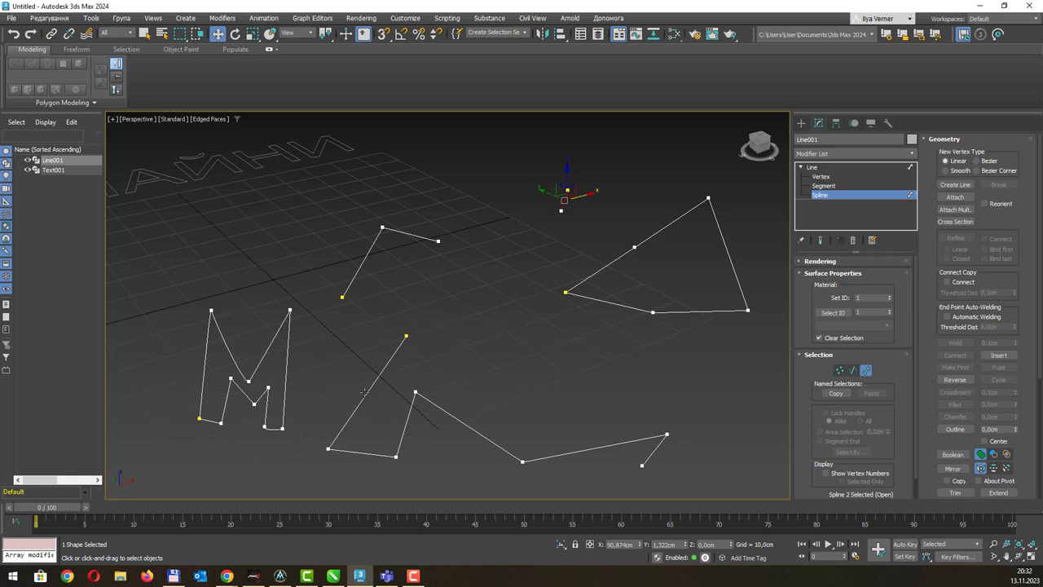
Check each sub-spline's Open/Closed status, then collapse the Surface Properties rollout.
left_click(365, 259)
key("q")
left_click(290, 318)
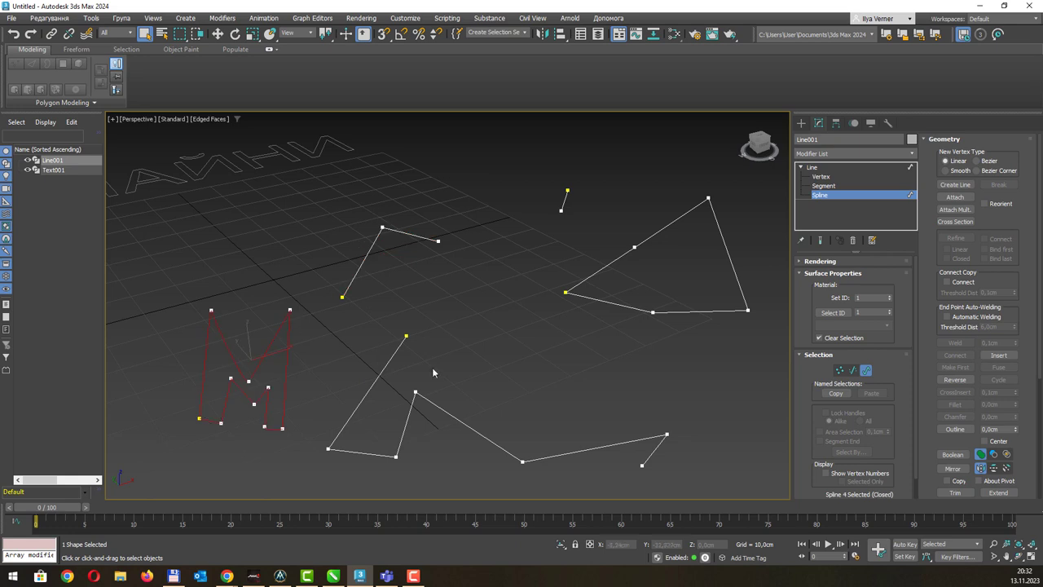
left_click(398, 346)
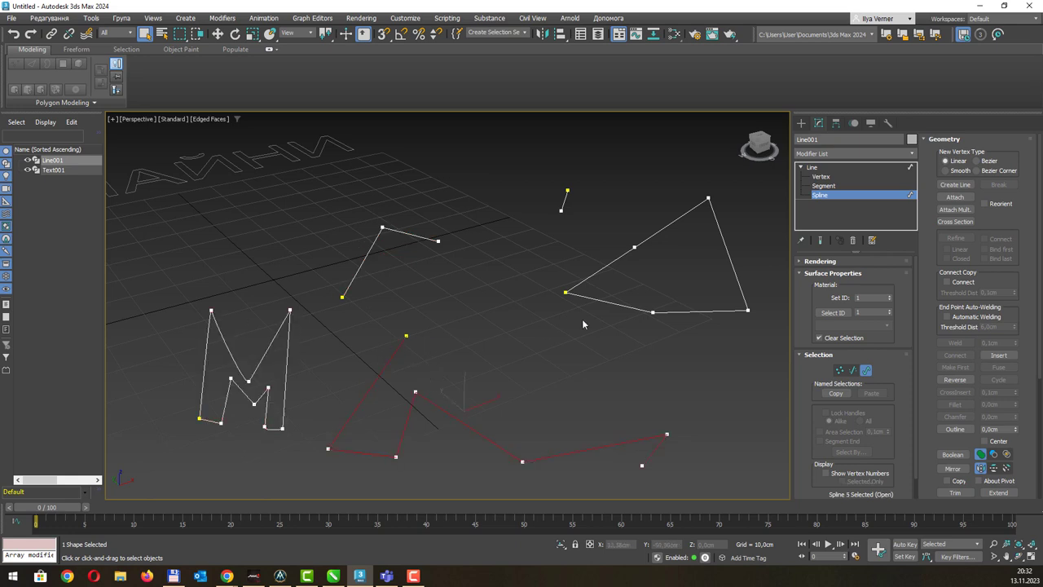
left_click(622, 304)
left_click(563, 201)
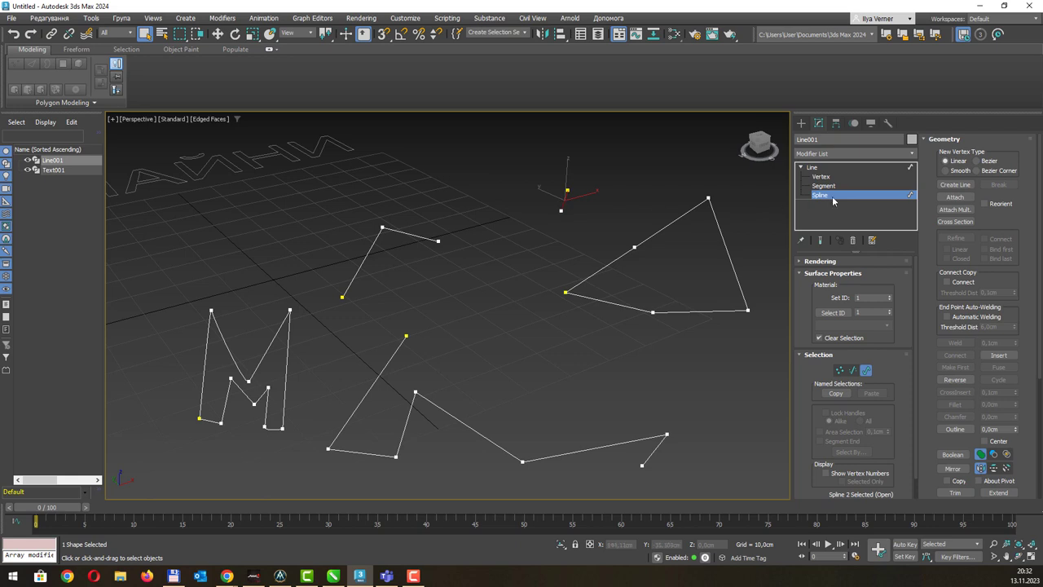
left_click(805, 274)
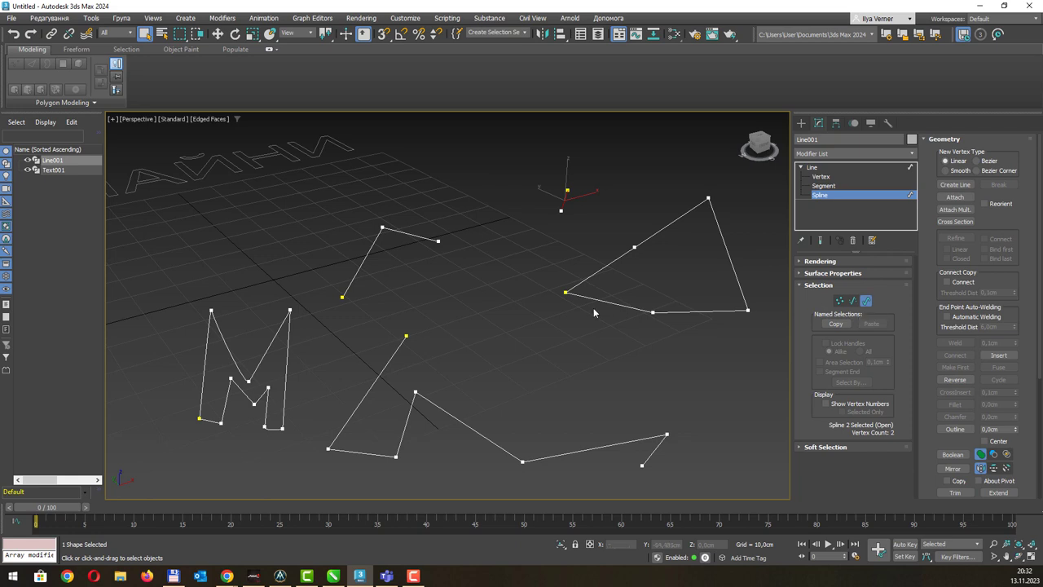
Select the two-segment spline, tick Show Vertex Numbers, then deselect it.
left_click(365, 266)
left_click(826, 404)
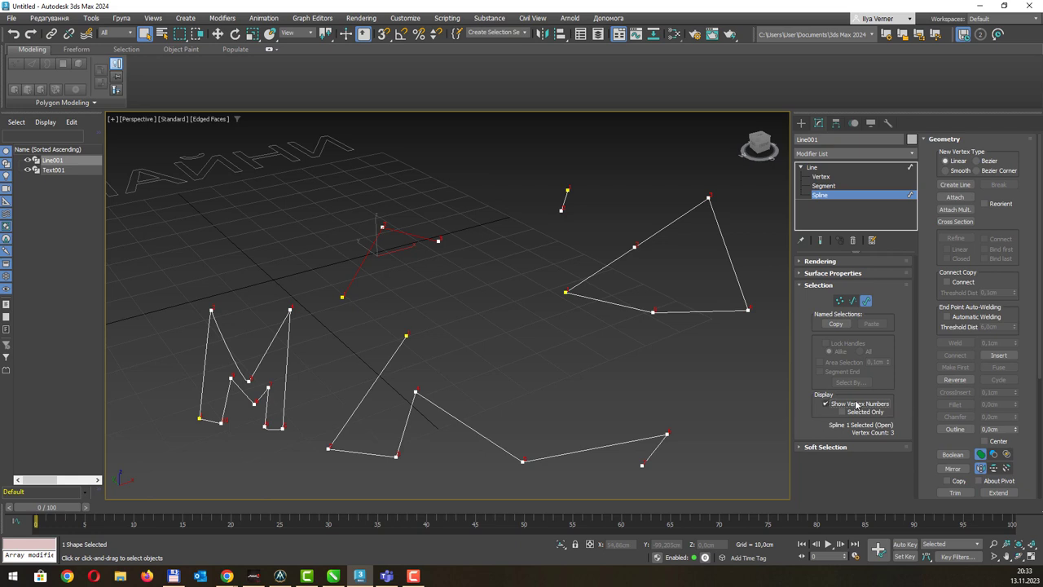
left_click(355, 304)
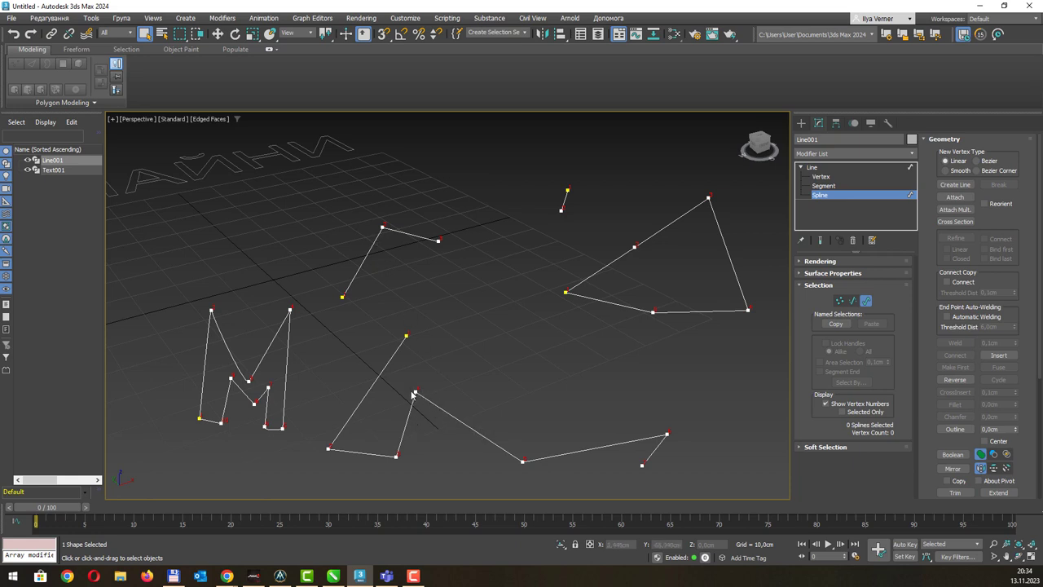
Select the lower open spline and pick its middle vertex at Vertex level.
left_click(433, 413)
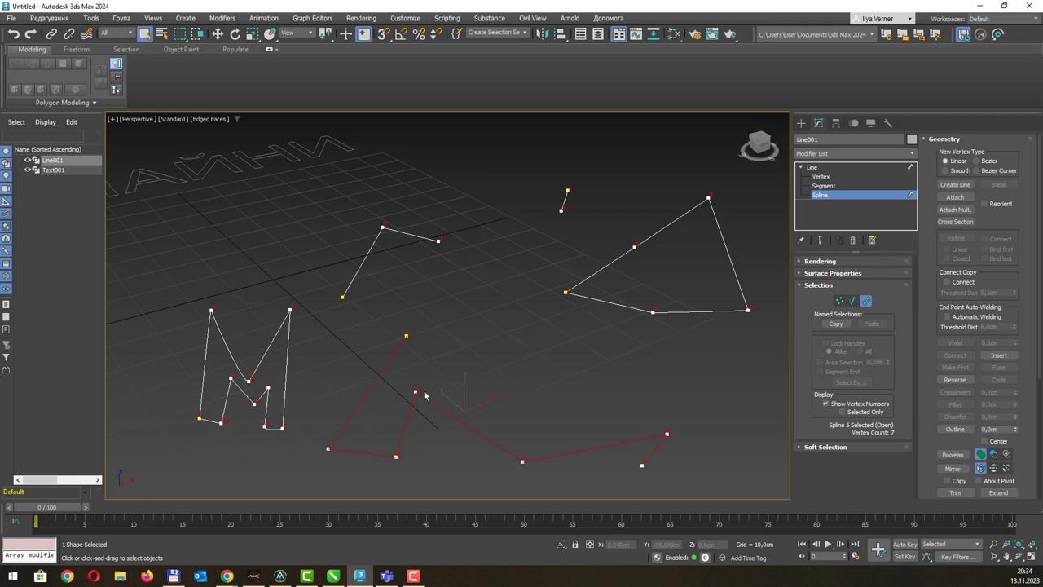
key("1")
left_click(415, 393)
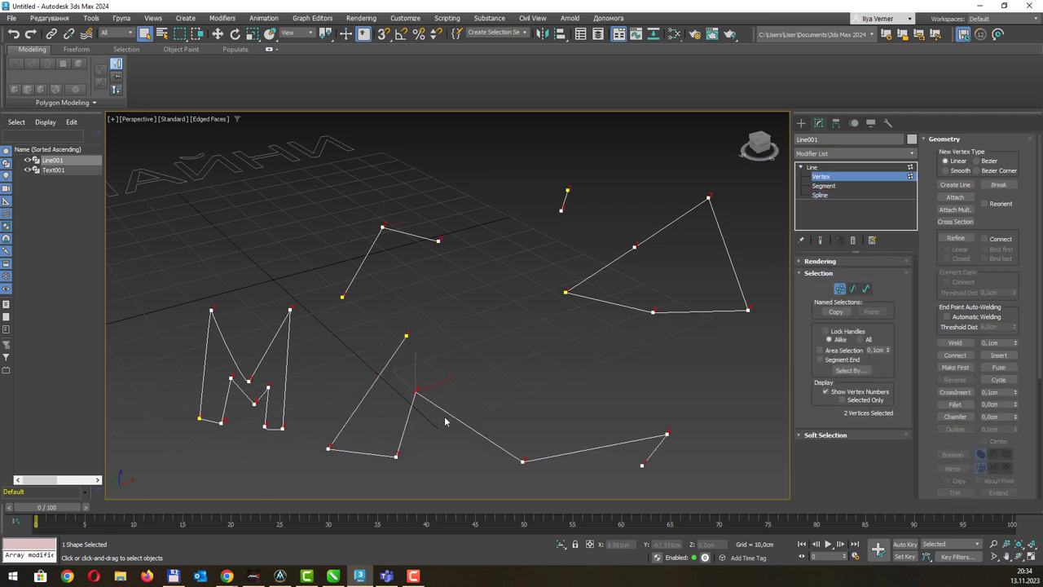
scroll(424, 395, "up", 3)
scroll(456, 399, "up", 3)
scroll(460, 387, "down", 3)
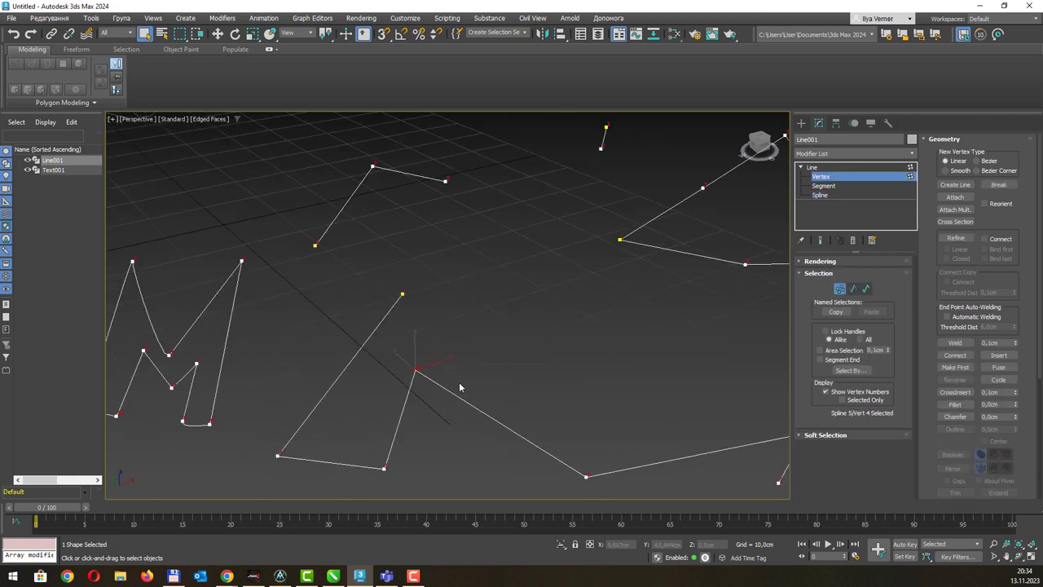
Move the middle vertex up and to the right to form a sharp peak.
key("w")
left_click_drag(429, 359, 484, 335)
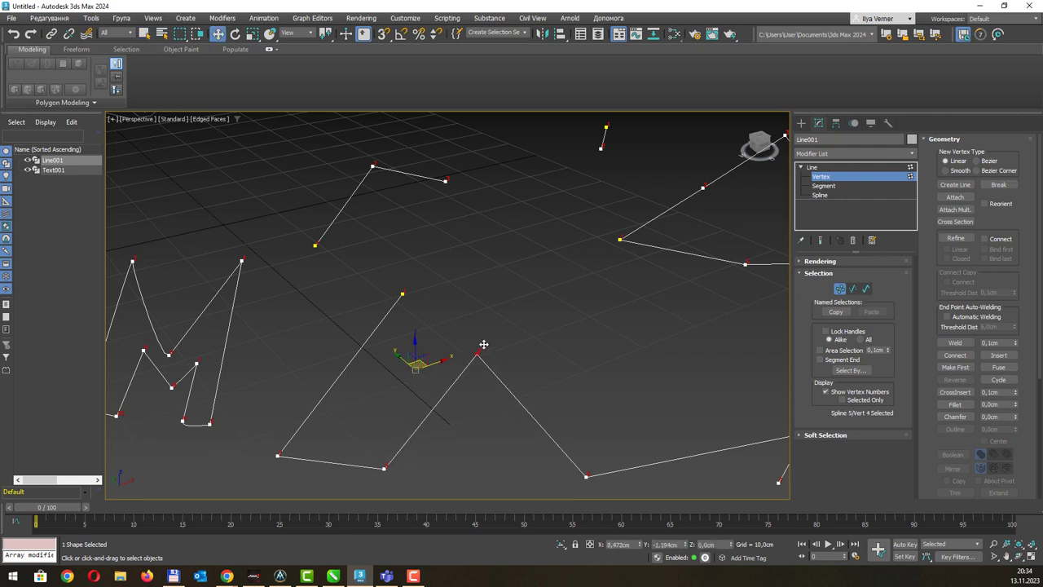
scroll(564, 354, "up", 5)
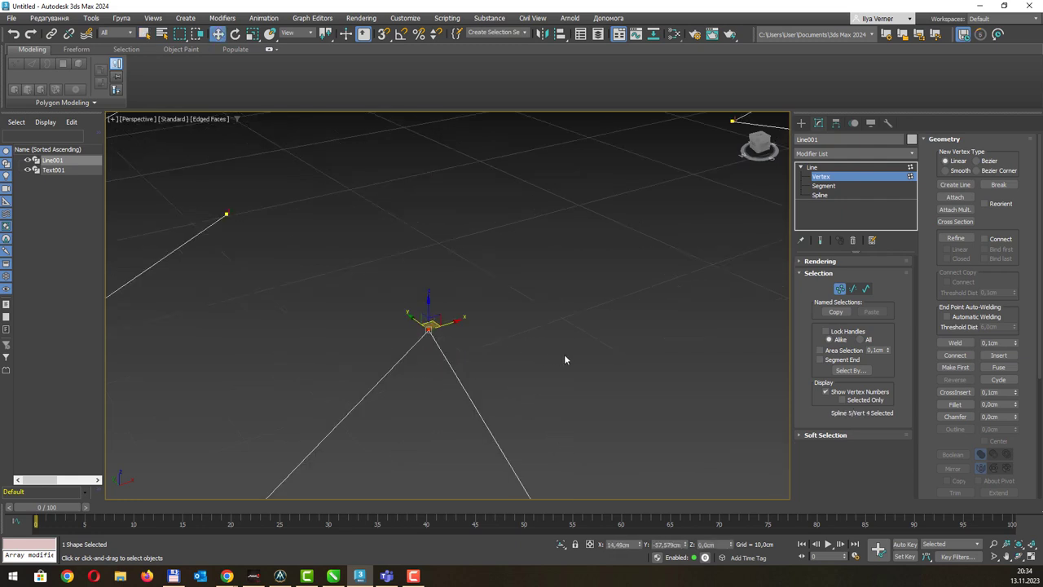
scroll(560, 292, "up", 3)
scroll(559, 292, "down", 5)
scroll(533, 291, "up", 3)
middle_click_drag(533, 291, 527, 290)
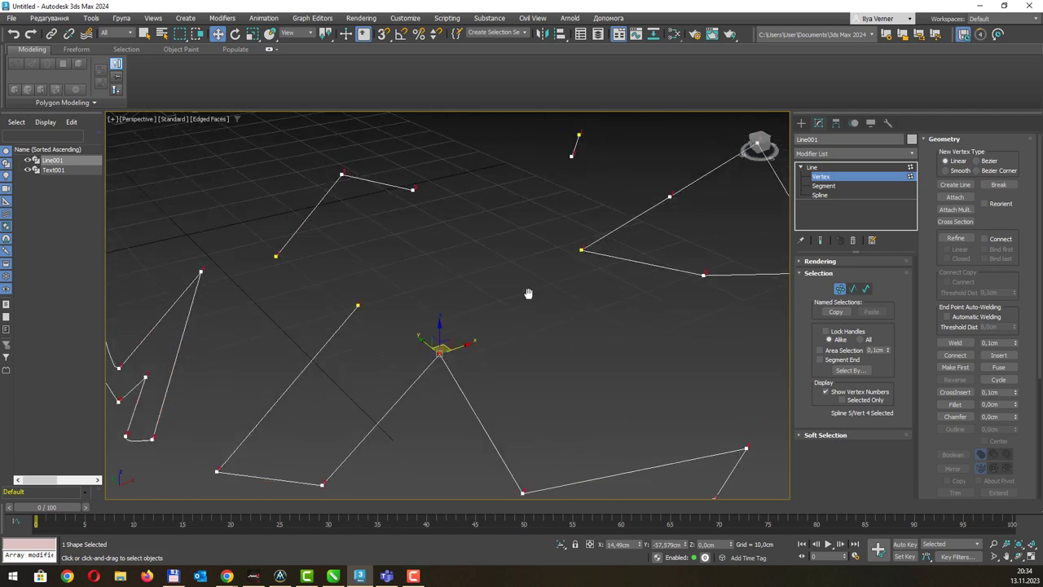
key("q")
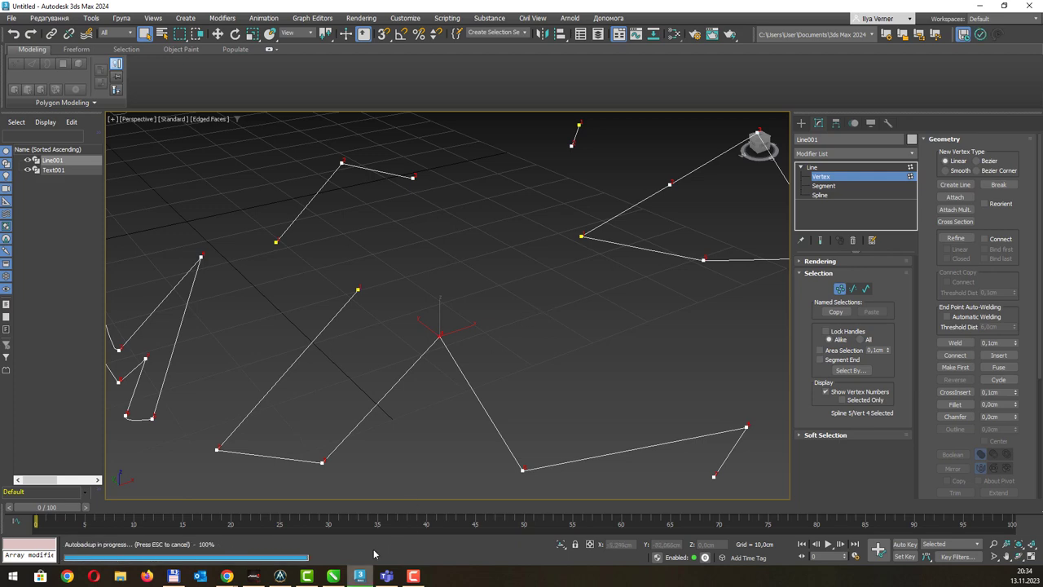
left_click(335, 579)
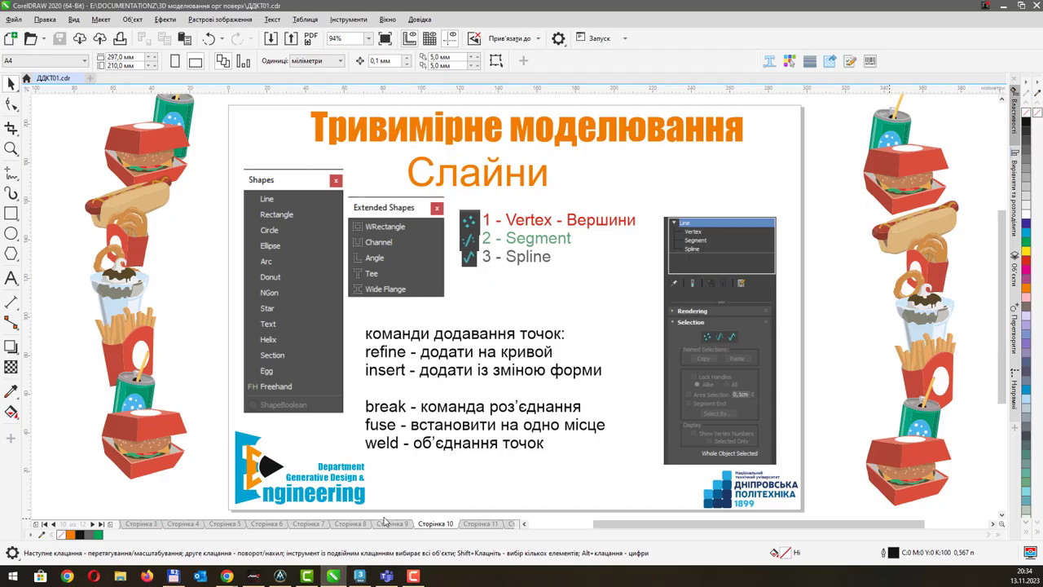
Show slide page 11 on Smooth, Corner, Bezier and Bezier Corner vertices, then return to 3ds Max.
left_click(480, 524)
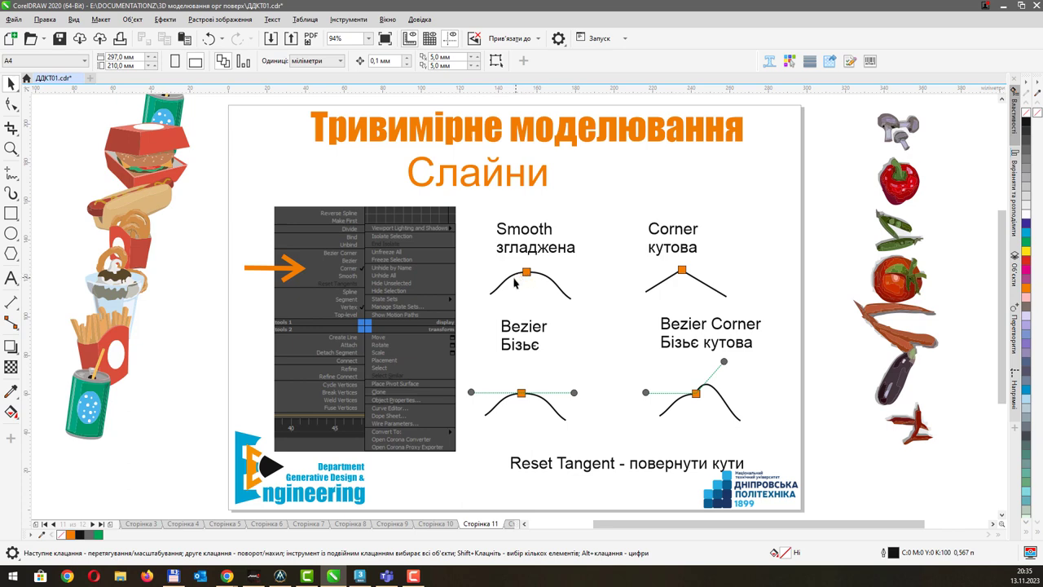
key("alt+Tab")
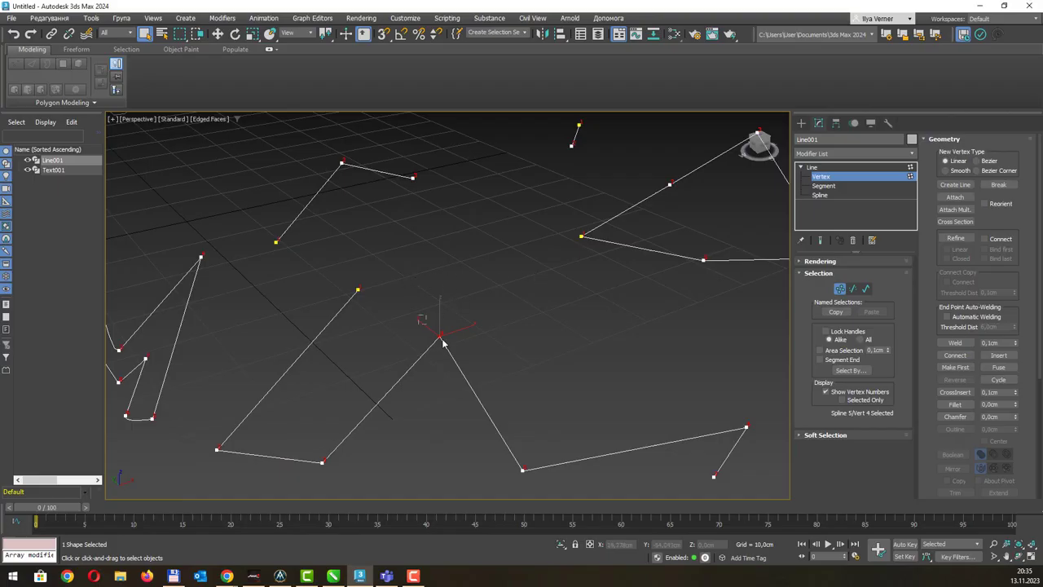
Set the peak vertex to Smooth.
right_click(440, 334)
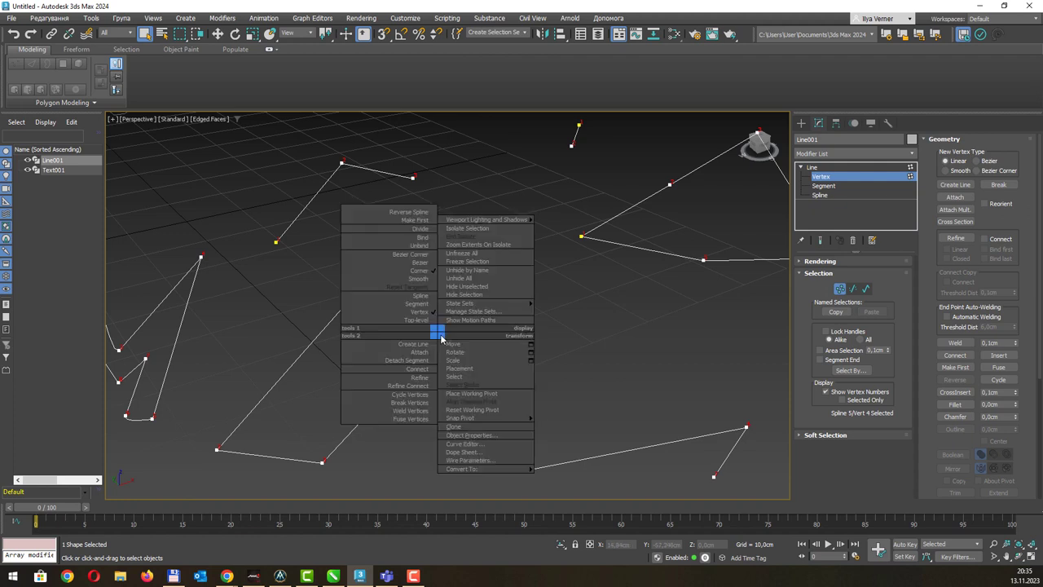
left_click(408, 279)
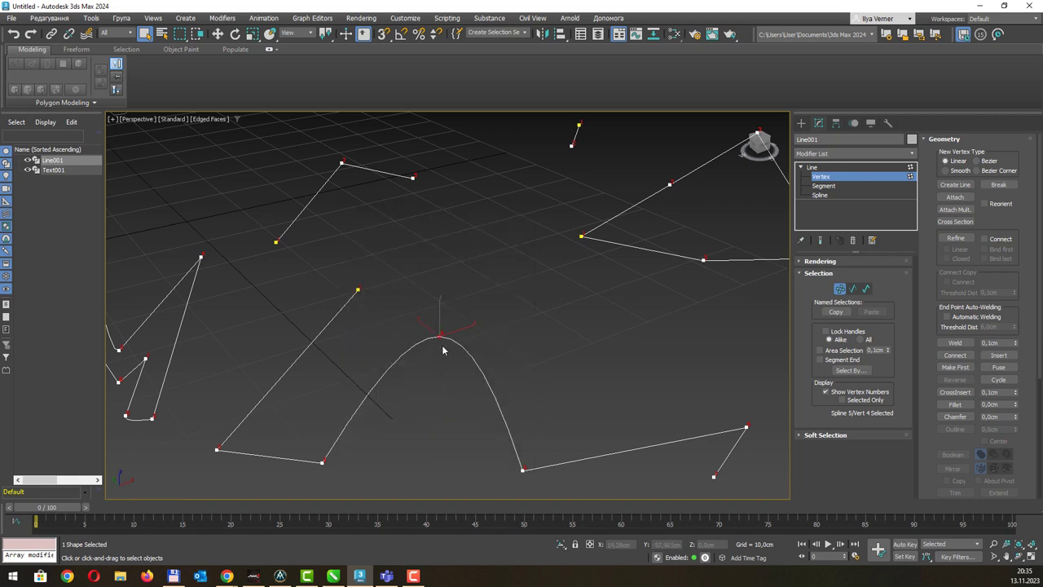
middle_click_drag(443, 350, 436, 285)
Make the two vertices beside the peak Smooth, then set them back to Corner.
left_click(316, 394)
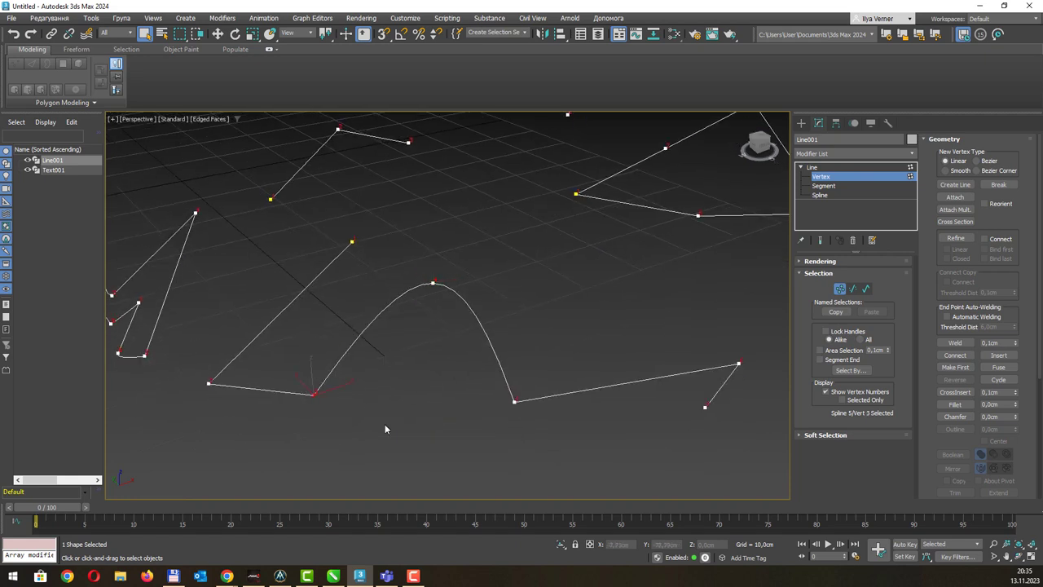
left_click_drag(484, 392, 525, 420, "ctrl")
right_click(515, 401)
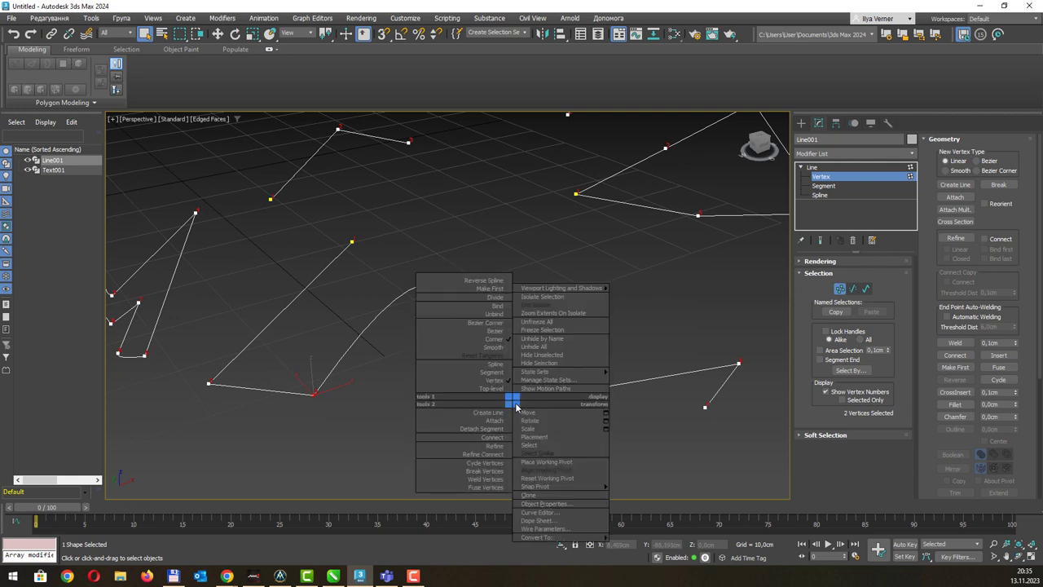
left_click(500, 354)
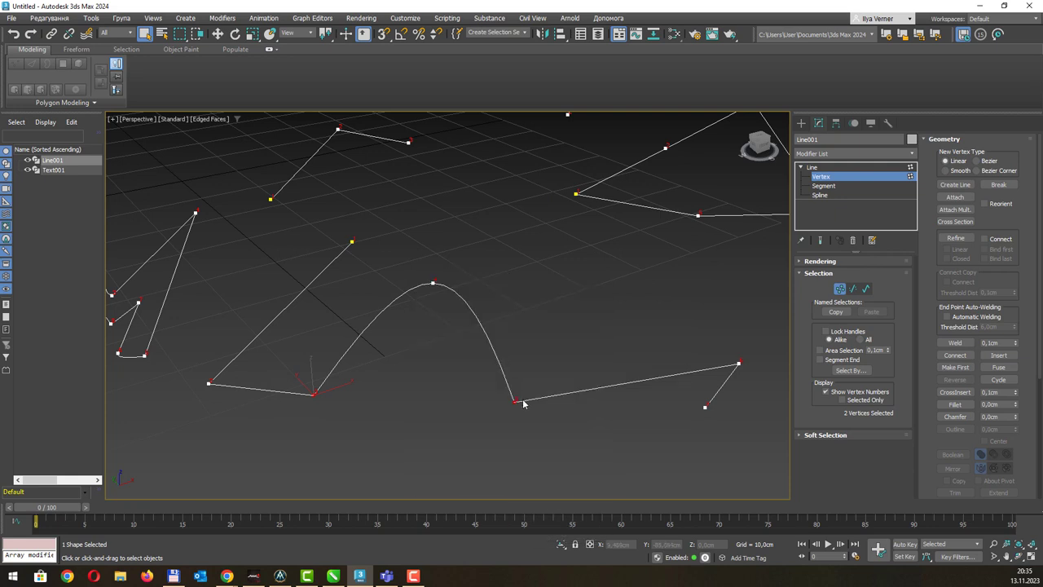
right_click(514, 400)
left_click(491, 349)
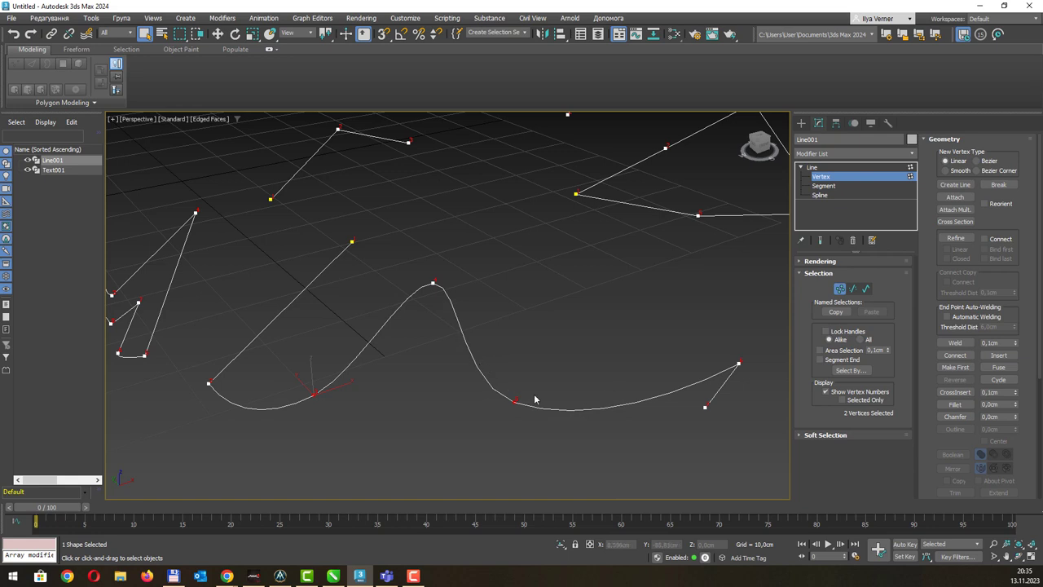
left_click_drag(540, 432, 300, 379)
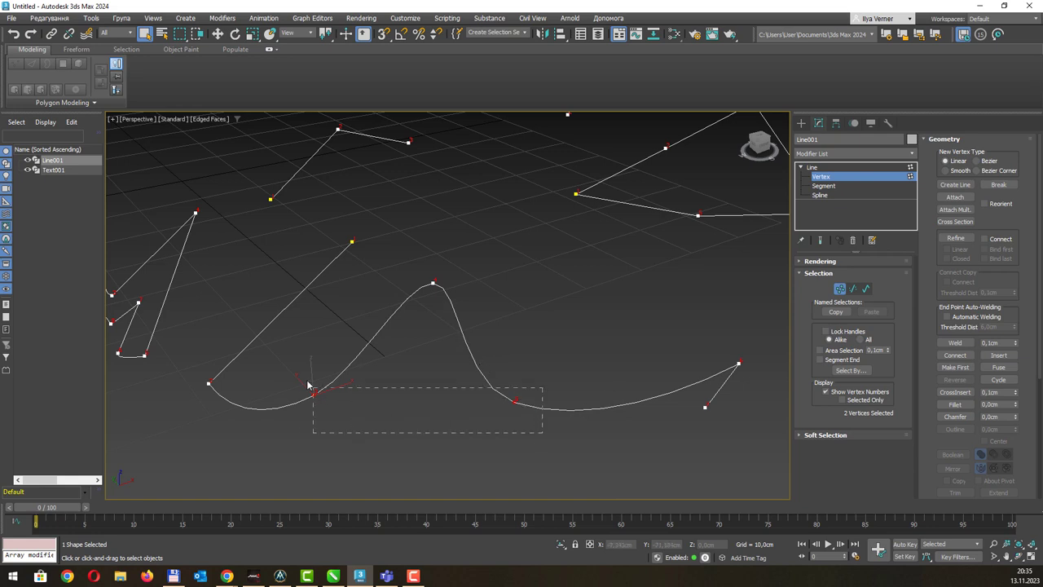
right_click(516, 402)
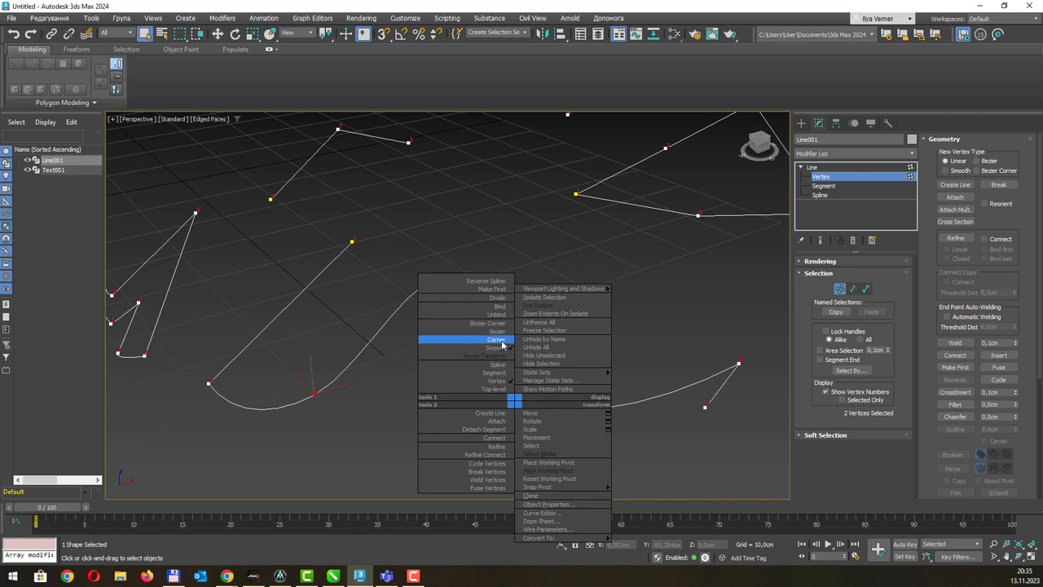
left_click(502, 343)
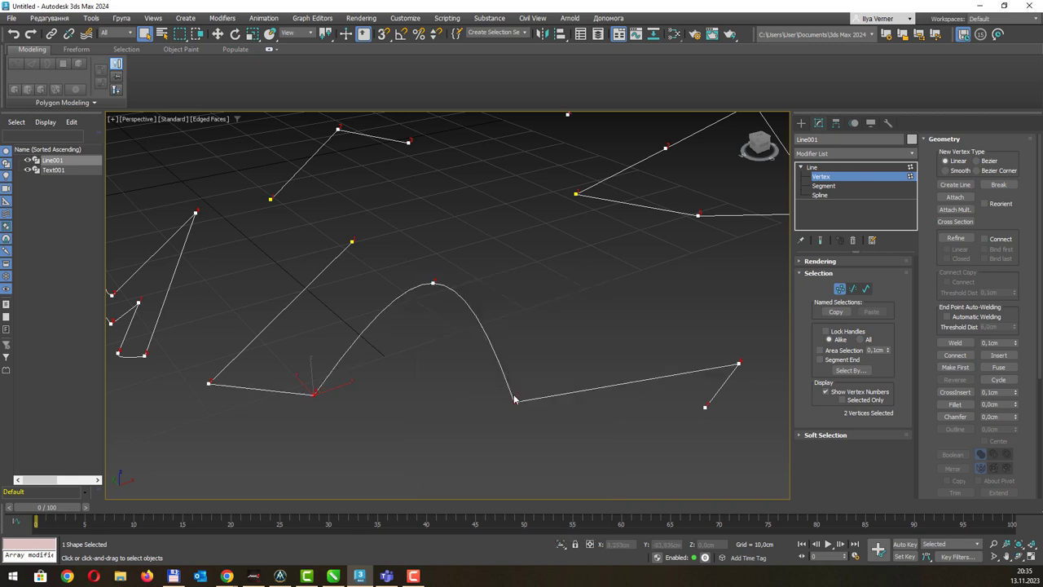
key("alt+Tab")
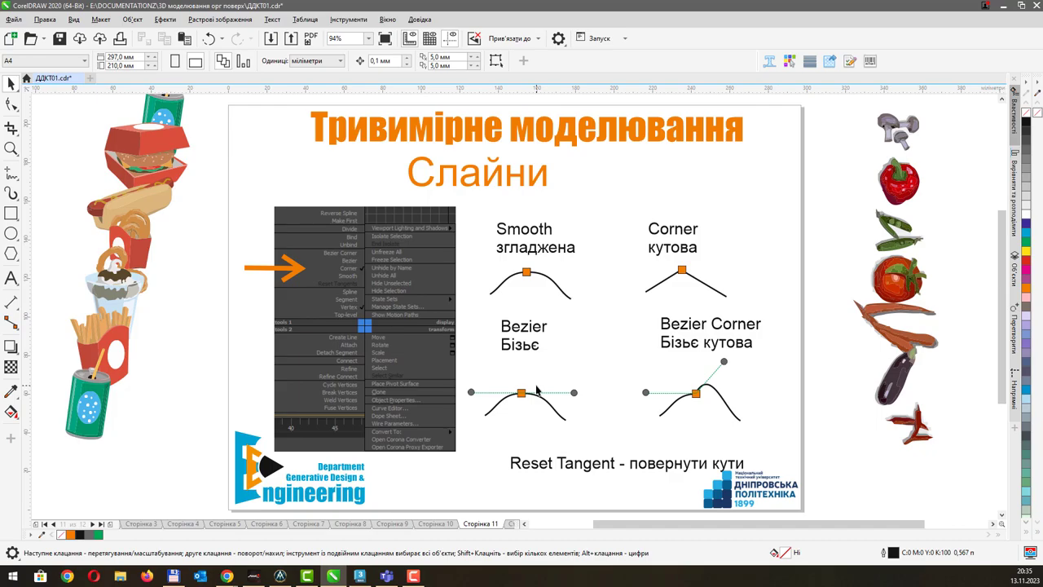
Convert the peak vertex to a Bezier vertex.
key("alt+Tab")
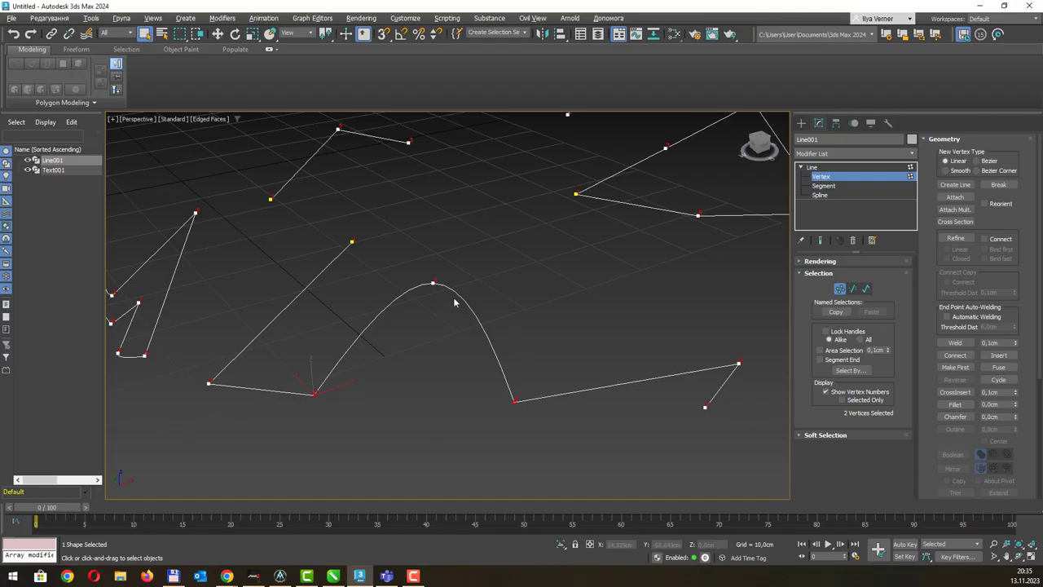
left_click_drag(413, 271, 456, 306)
right_click(430, 280)
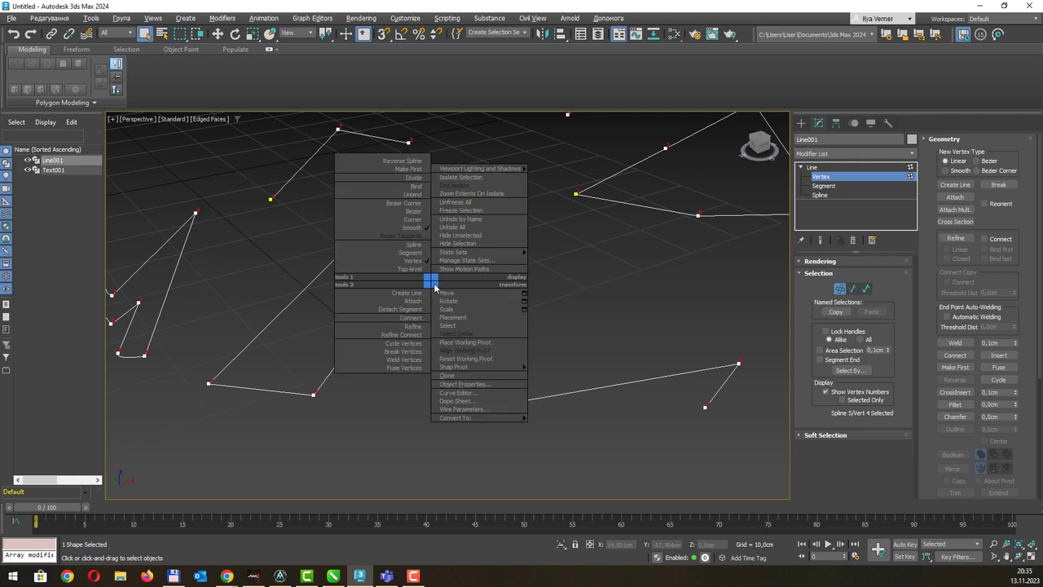
left_click(394, 212)
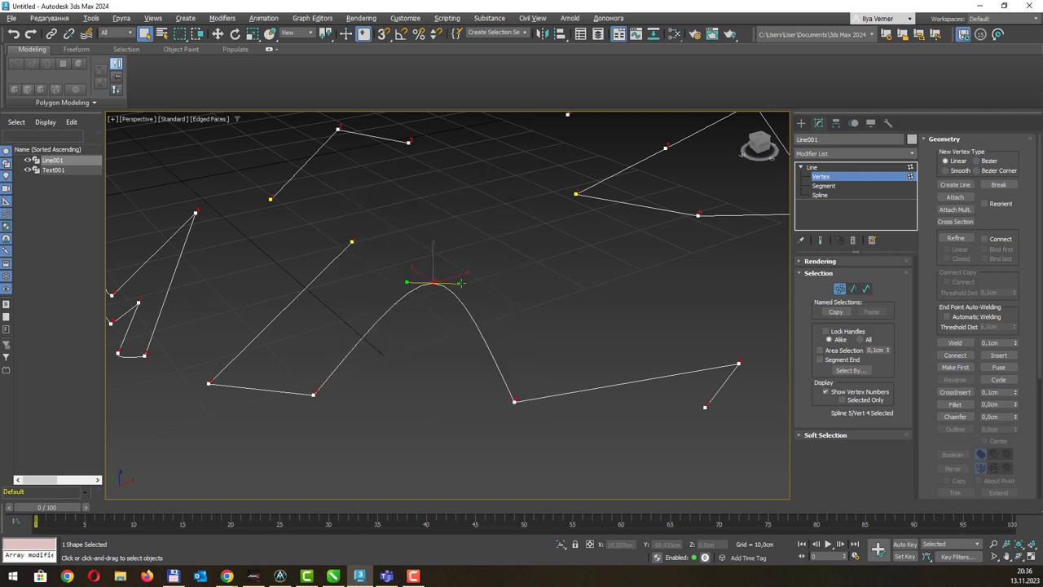
Drag the peak's Bezier tangent handles to reshape the arch into a tall, narrow peak.
left_click(496, 291)
left_click(433, 281)
key("w")
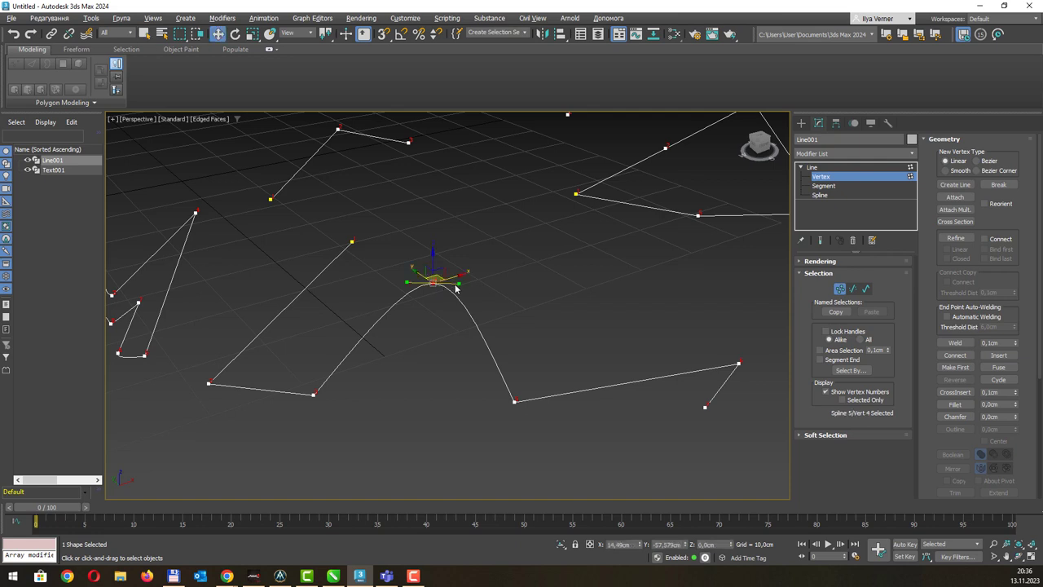
mouse_move(457, 284)
left_mouse_down()
mouse_move(559, 294)
mouse_move(495, 308)
mouse_move(472, 290)
mouse_move(594, 277)
mouse_move(561, 286)
mouse_move(456, 277)
mouse_move(560, 295)
mouse_move(546, 268)
mouse_move(461, 220)
mouse_move(465, 268)
mouse_move(494, 331)
mouse_move(465, 349)
mouse_move(482, 237)
mouse_move(435, 236)
mouse_move(511, 284)
mouse_move(473, 337)
mouse_move(396, 402)
mouse_move(469, 387)
mouse_move(530, 263)
mouse_move(430, 280)
mouse_move(513, 311)
left_mouse_up()
mouse_move(510, 258)
left_mouse_down()
mouse_move(437, 221)
mouse_move(437, 233)
mouse_move(443, 174)
mouse_move(526, 179)
mouse_move(530, 314)
mouse_move(471, 347)
mouse_move(482, 355)
left_mouse_up()
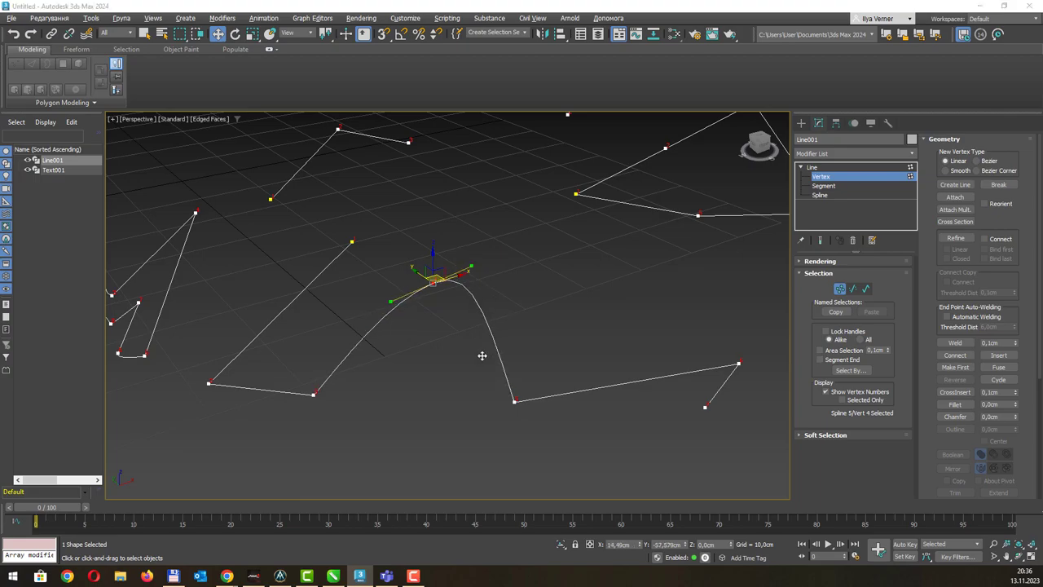
key("alt+Tab")
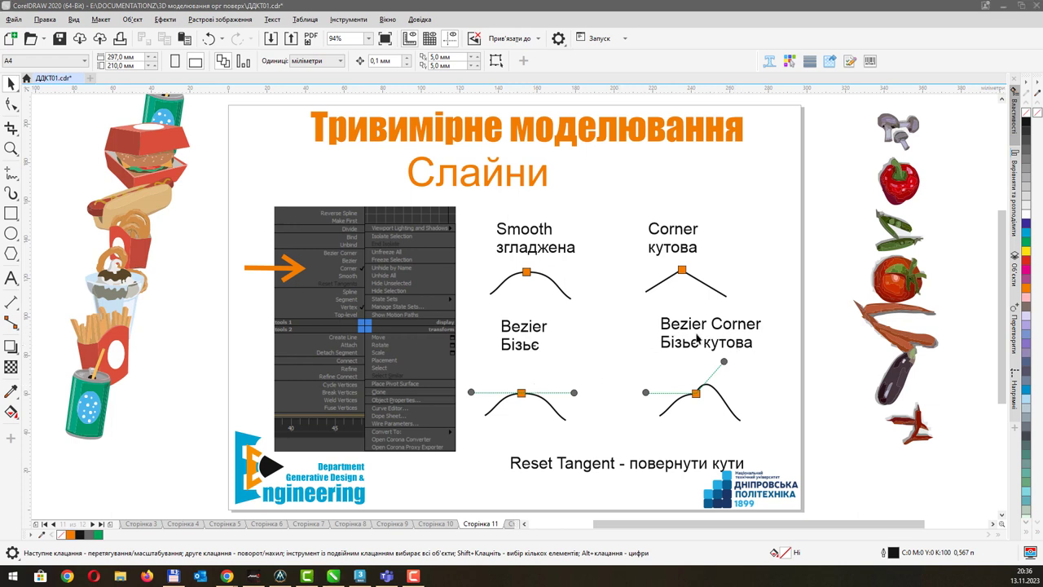
key("alt+Tab")
Convert the peak to Bezier Corner and drag each tangent independently, looping the curve.
left_click_drag(470, 273, 451, 276)
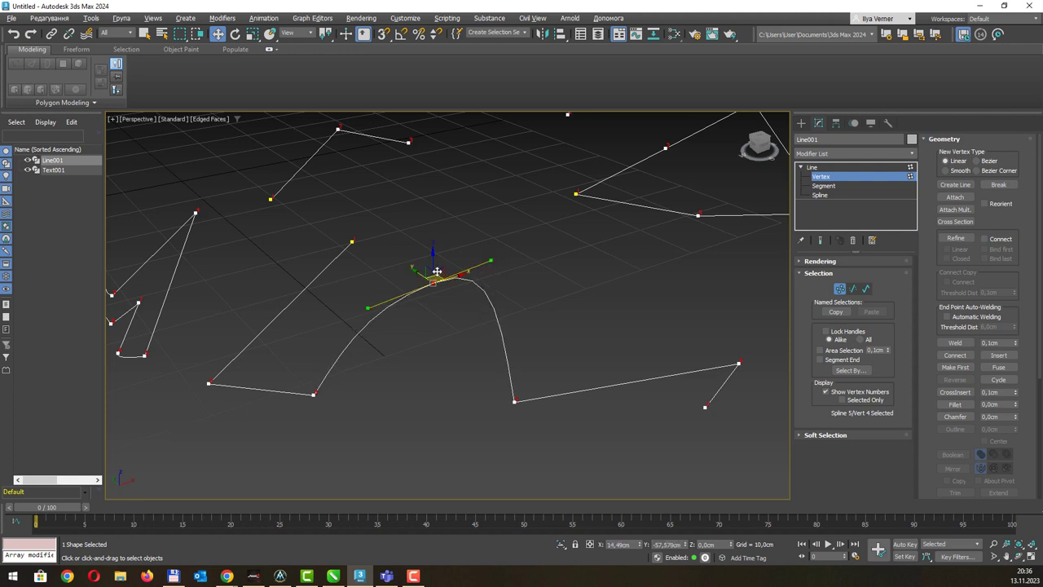
left_click_drag(492, 262, 500, 296)
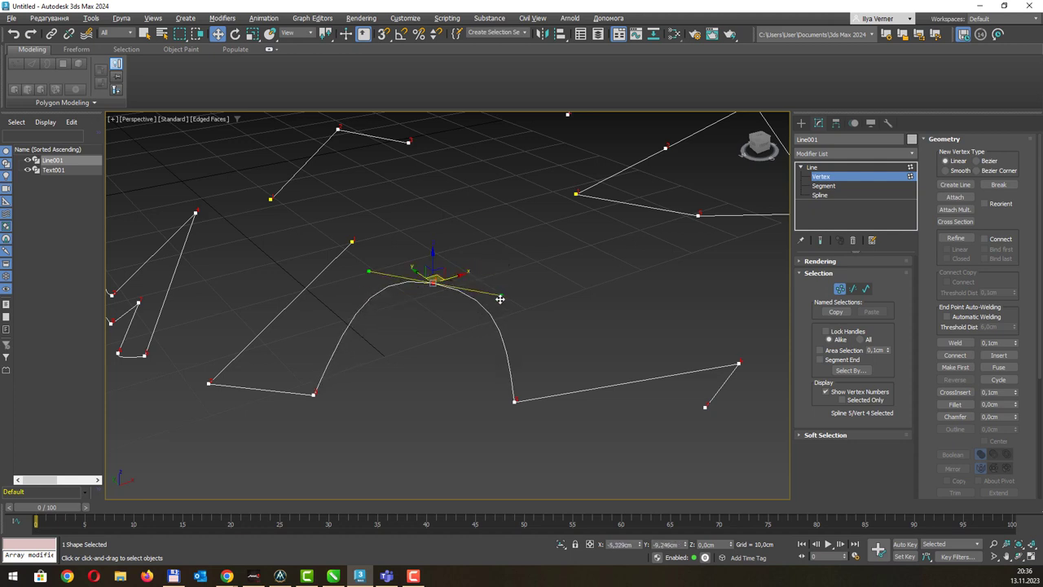
right_click(433, 281)
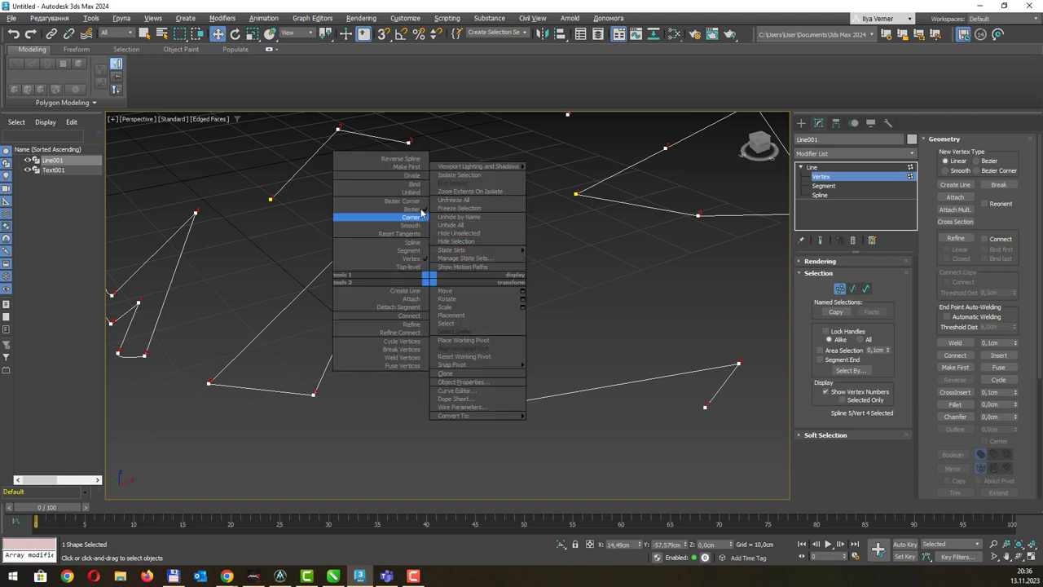
left_click(419, 213)
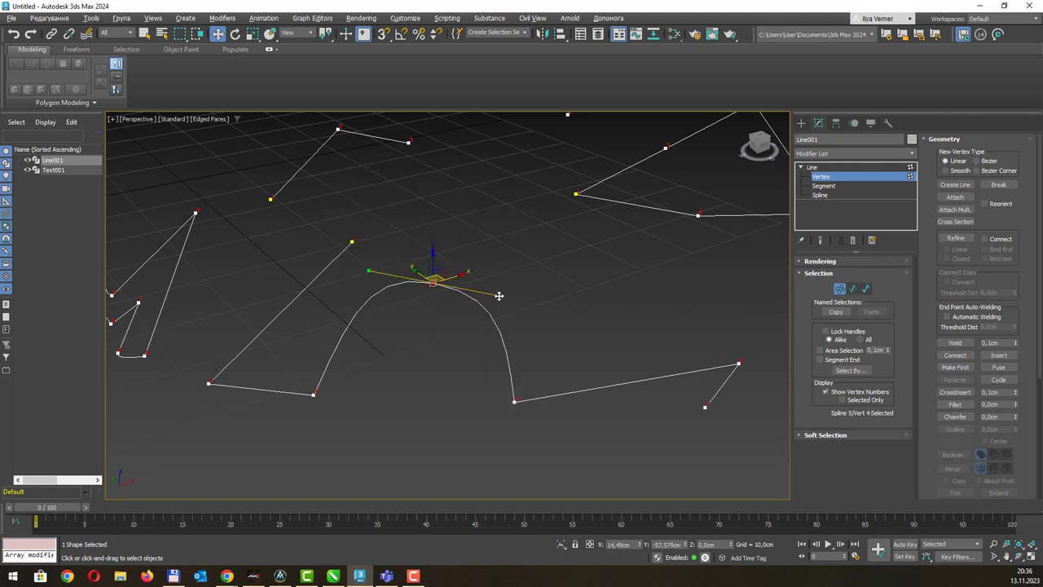
left_click_drag(500, 296, 503, 184)
mouse_move(597, 176)
left_mouse_down()
mouse_move(554, 182)
mouse_move(524, 211)
mouse_move(523, 187)
left_mouse_up()
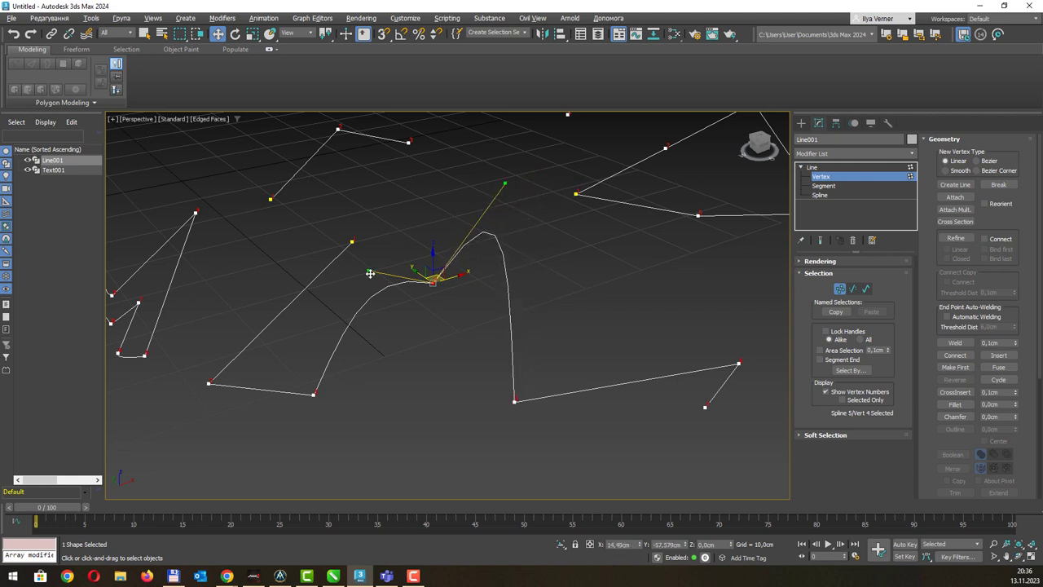
mouse_move(368, 271)
left_mouse_down()
mouse_move(388, 335)
mouse_move(468, 350)
mouse_move(550, 309)
mouse_move(578, 367)
mouse_move(598, 350)
mouse_move(551, 350)
left_mouse_up()
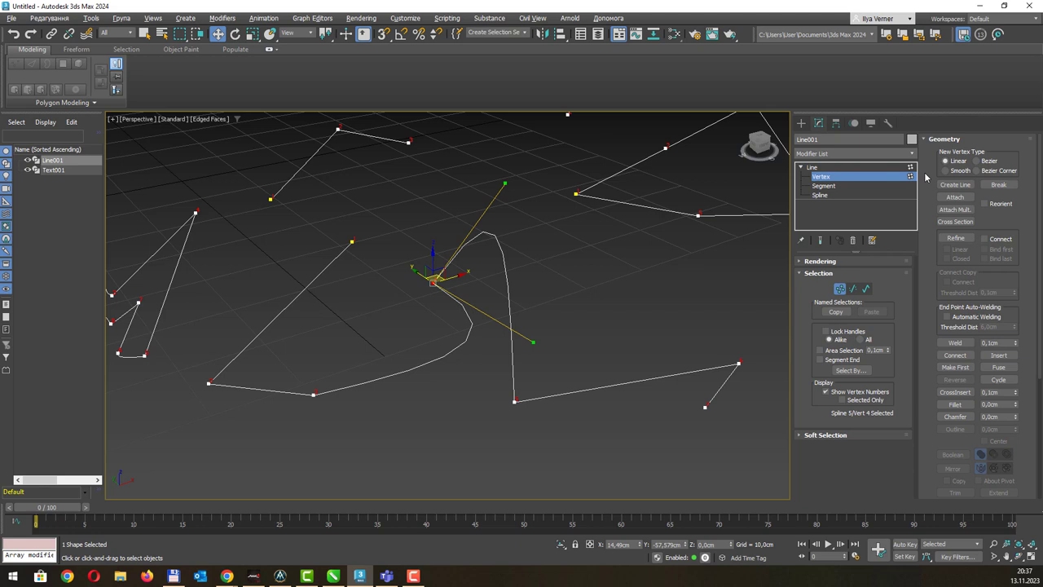
Draw a four-point straight zigzag line with Linear vertices in Line001.
scroll(628, 269, "down", 3)
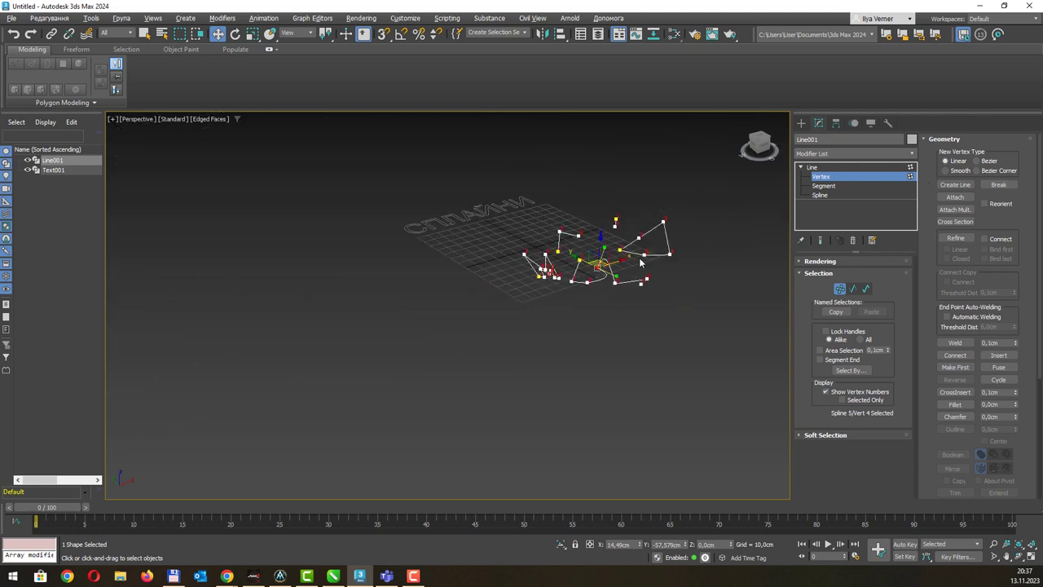
scroll(445, 334, "down", 2)
left_click(954, 184)
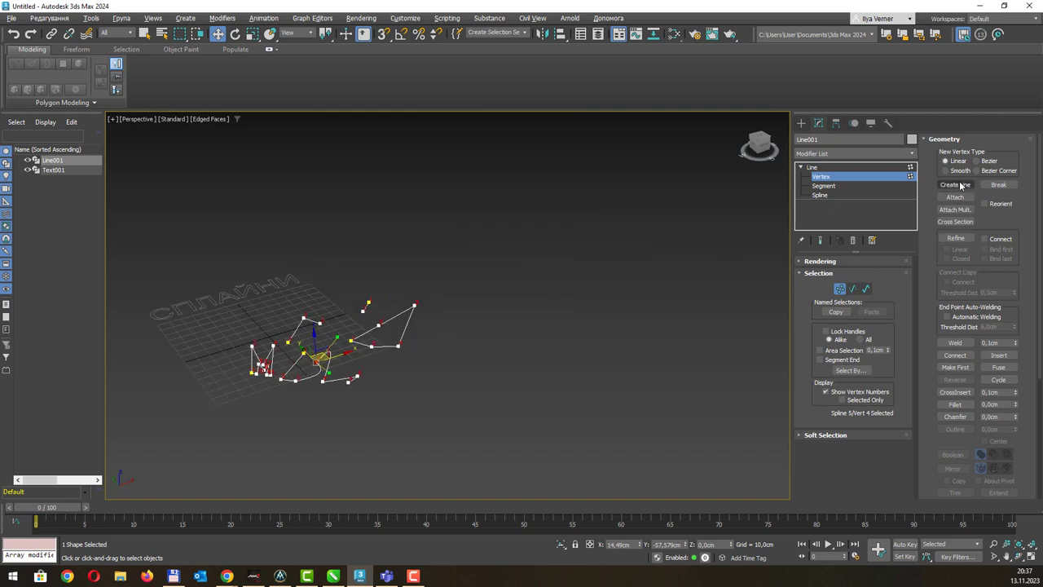
left_click(433, 310)
left_click(520, 223)
left_click(534, 330)
left_click(586, 243)
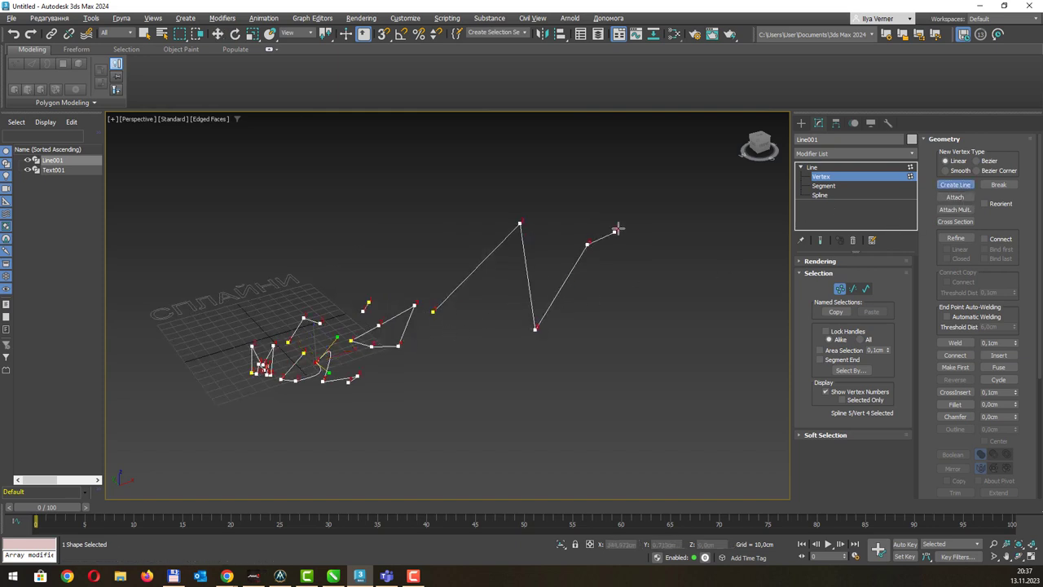
right_click(607, 249)
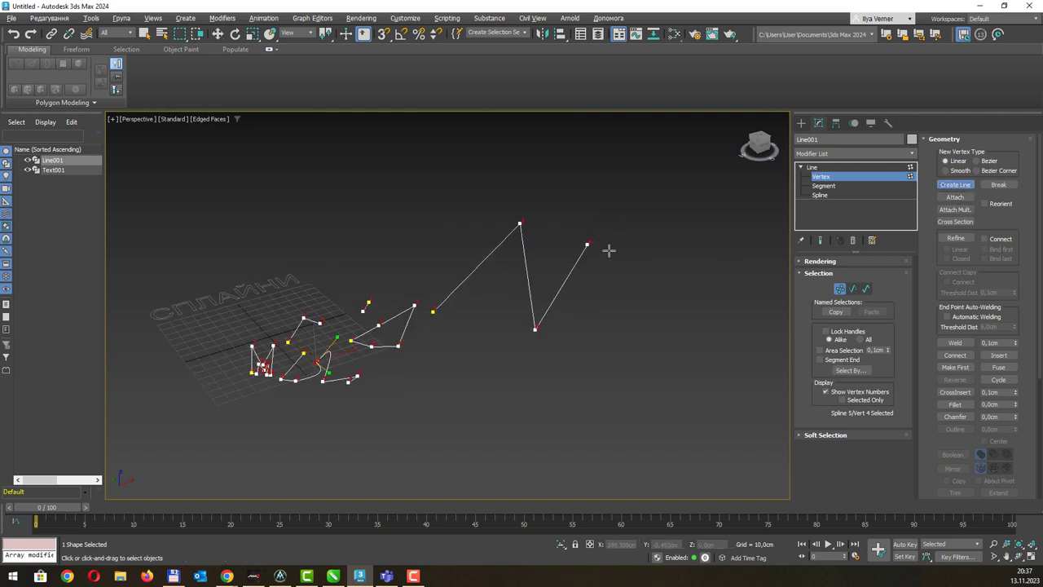
Draw a smooth wavy line using Smooth as the new vertex type.
left_click(954, 170)
left_click(408, 413)
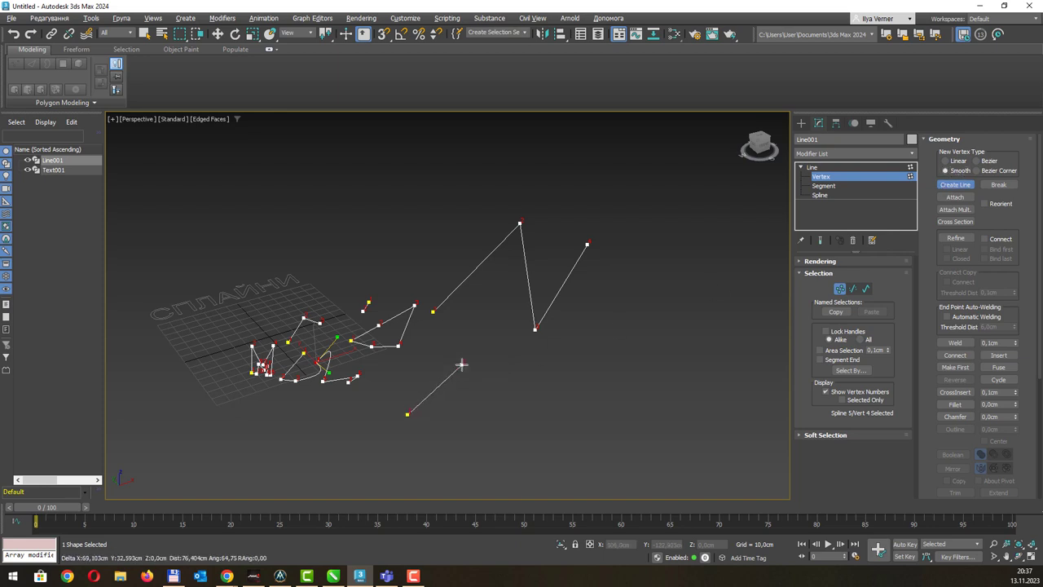
left_click(462, 363)
left_click(513, 399)
left_click(584, 341)
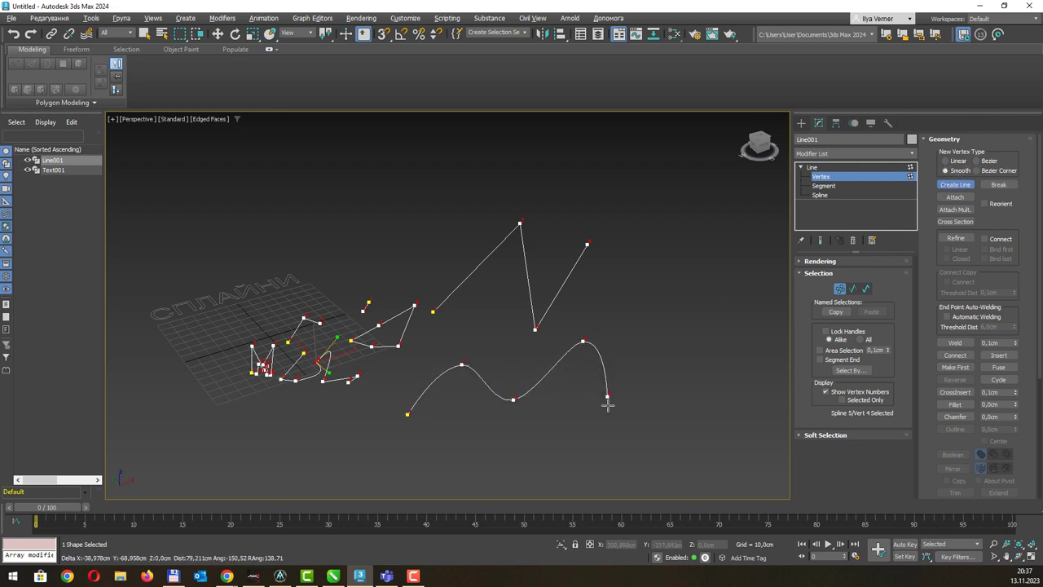
left_click(609, 407)
left_click(661, 381)
right_click(681, 362)
left_click(696, 326)
left_click(709, 396)
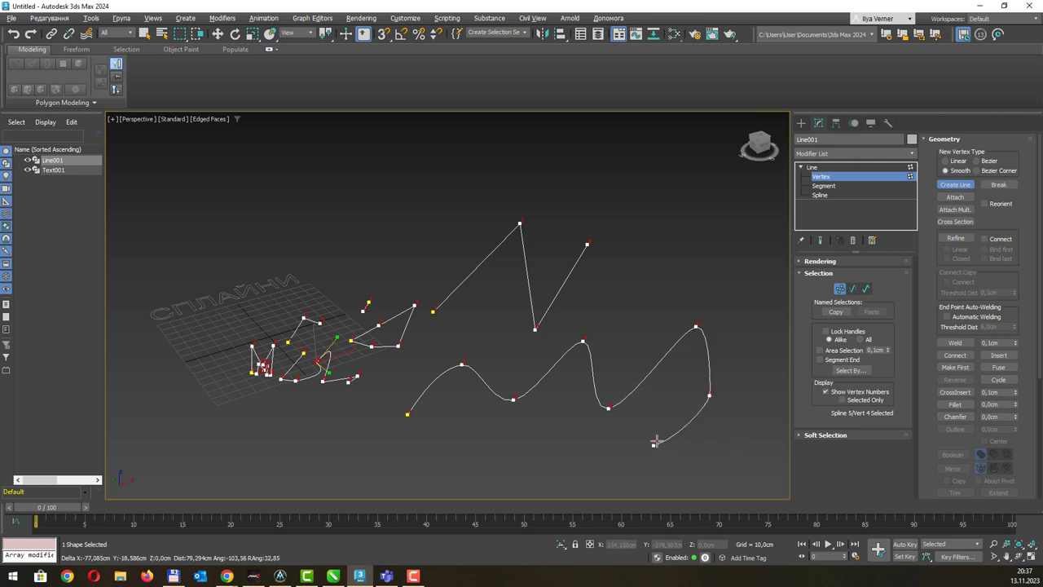
right_click(664, 437)
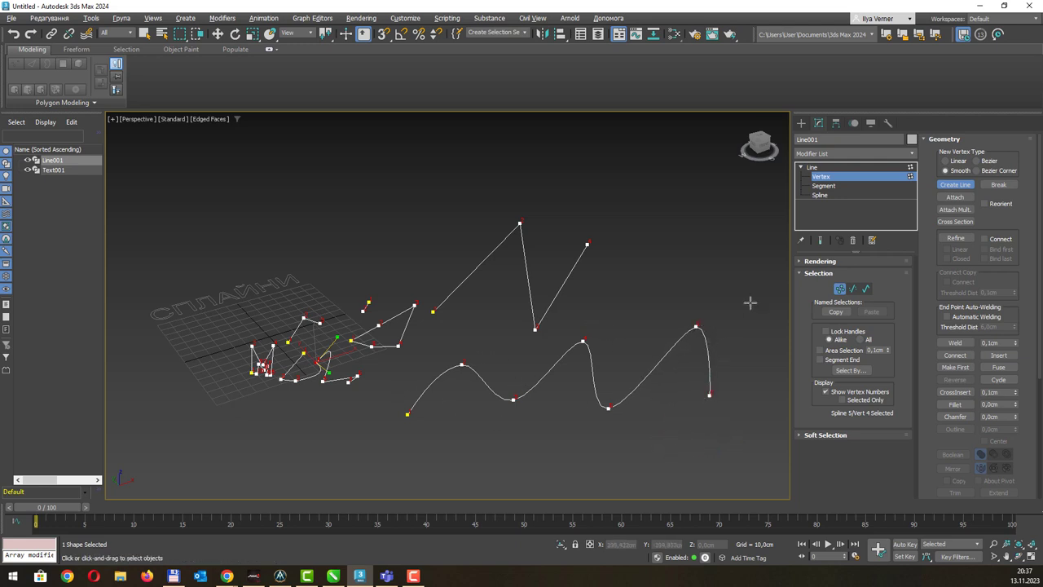
Draw a curved line using Bezier as the new vertex type.
left_click(975, 161)
middle_click_drag(636, 344, 610, 322, "alt")
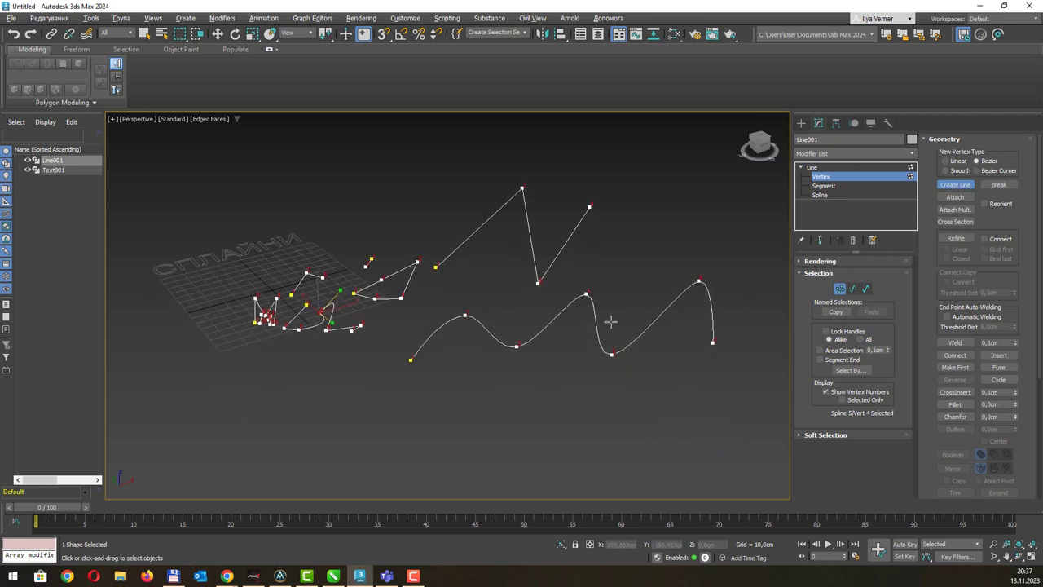
left_click(369, 438)
left_click(430, 381)
left_click(466, 426)
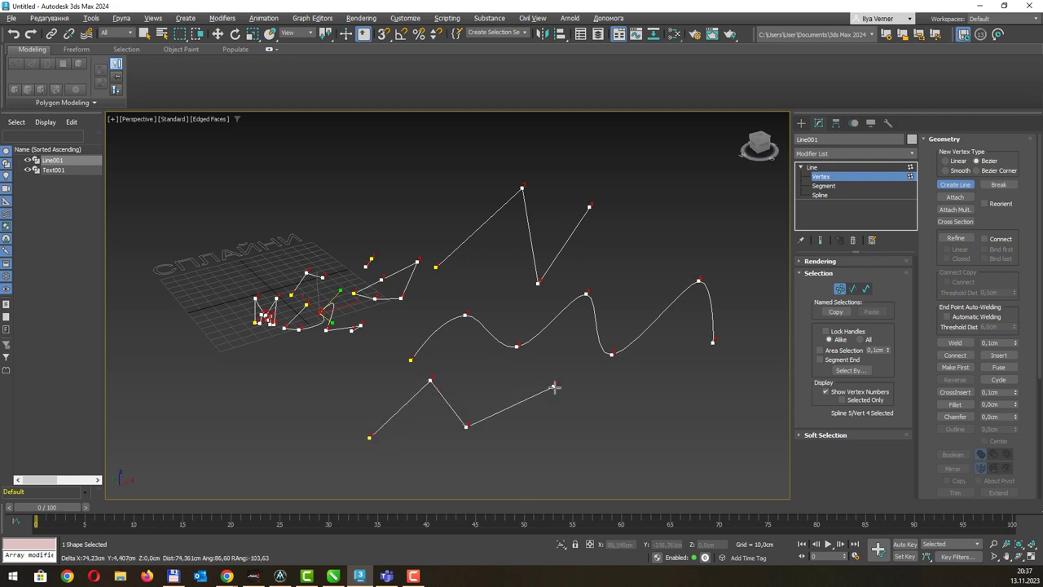
left_click(553, 385)
left_click(589, 420)
left_click(642, 400)
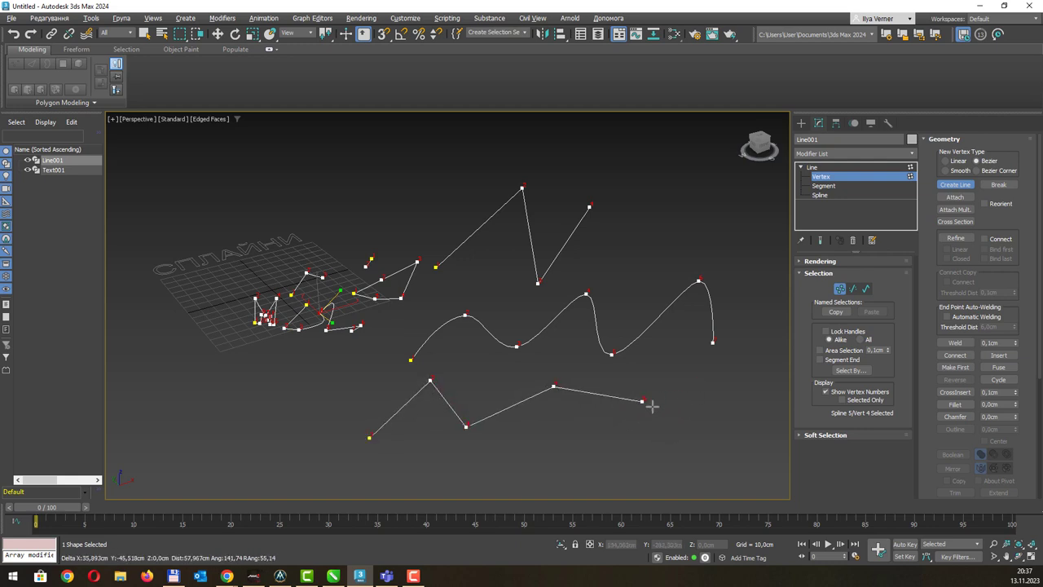
right_click(654, 407)
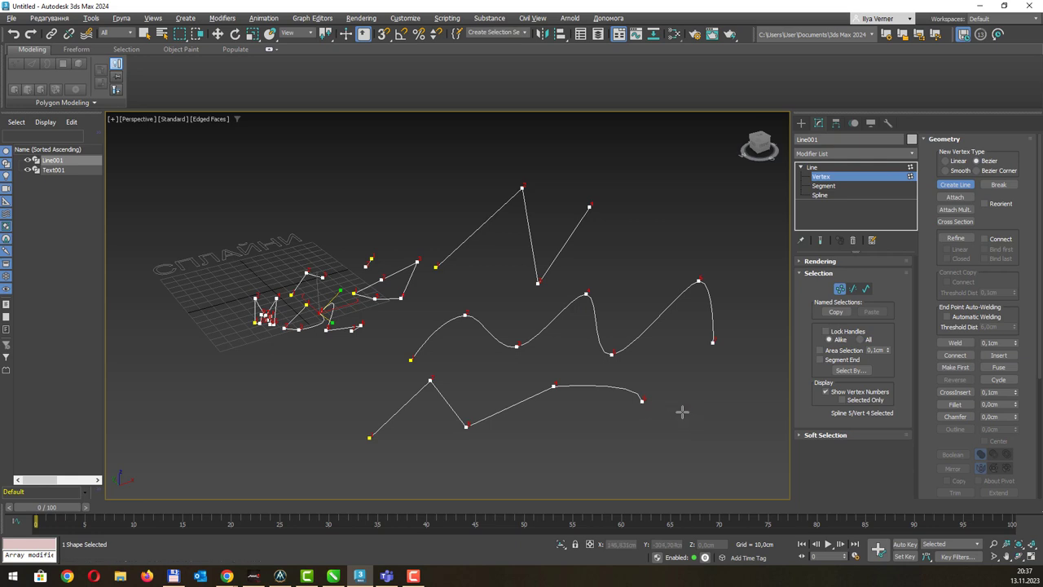
Draw a five-point line using Bezier Corner as the new vertex type.
left_click(976, 170)
left_click(440, 463)
left_click(514, 437)
left_click(537, 463)
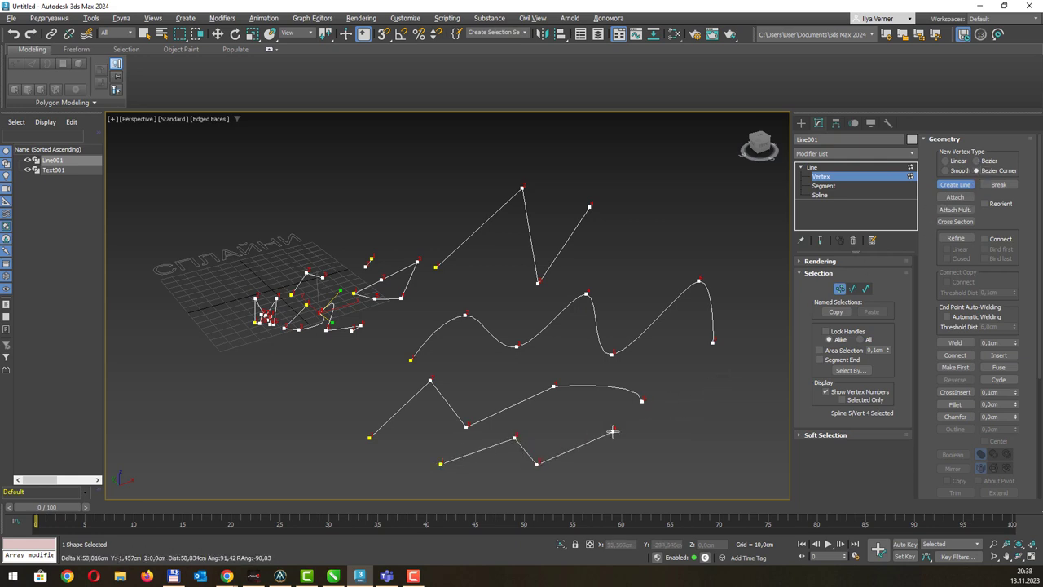
left_click(613, 430)
left_click(647, 437)
right_click(648, 438)
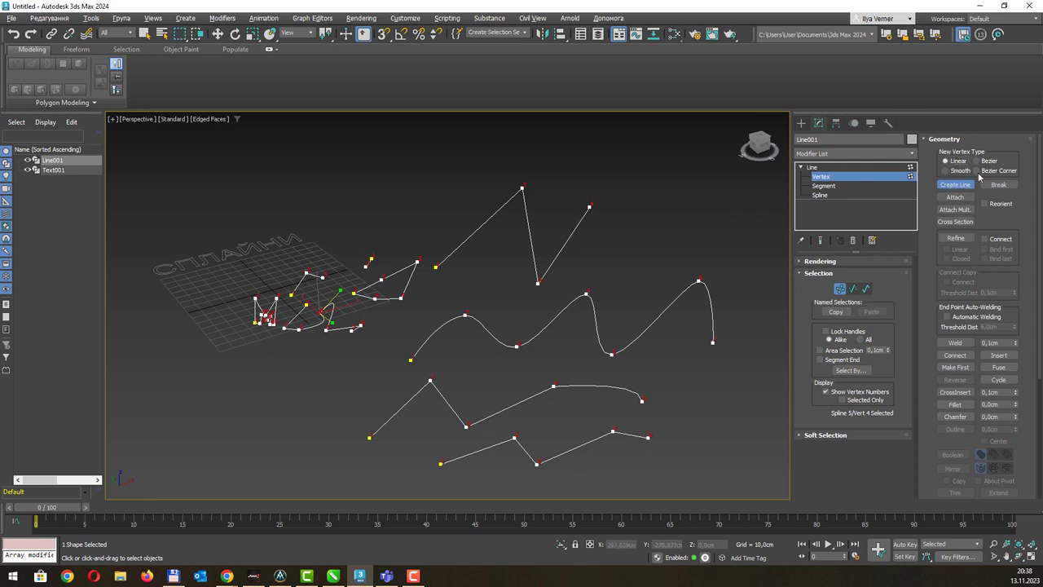
At Spline level, select and delete the four new lines, then zoom to fit the rest.
left_click(819, 194)
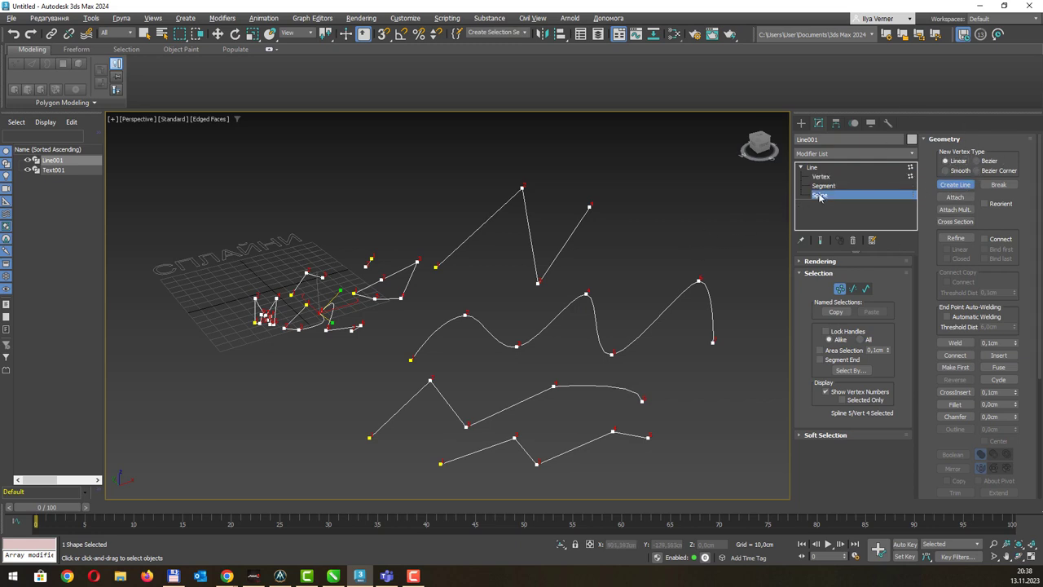
left_click_drag(611, 430, 571, 389)
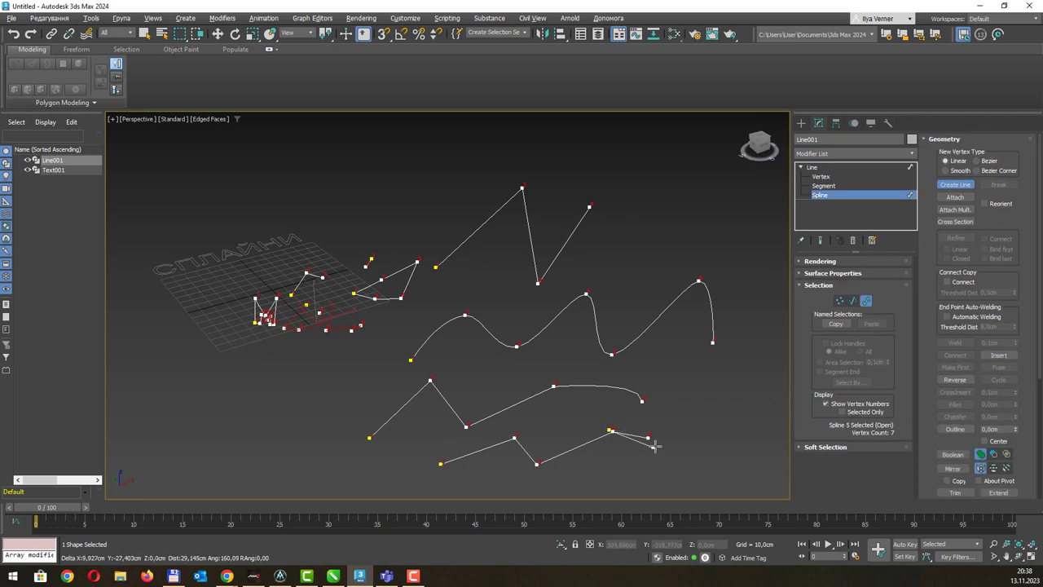
left_click(528, 219)
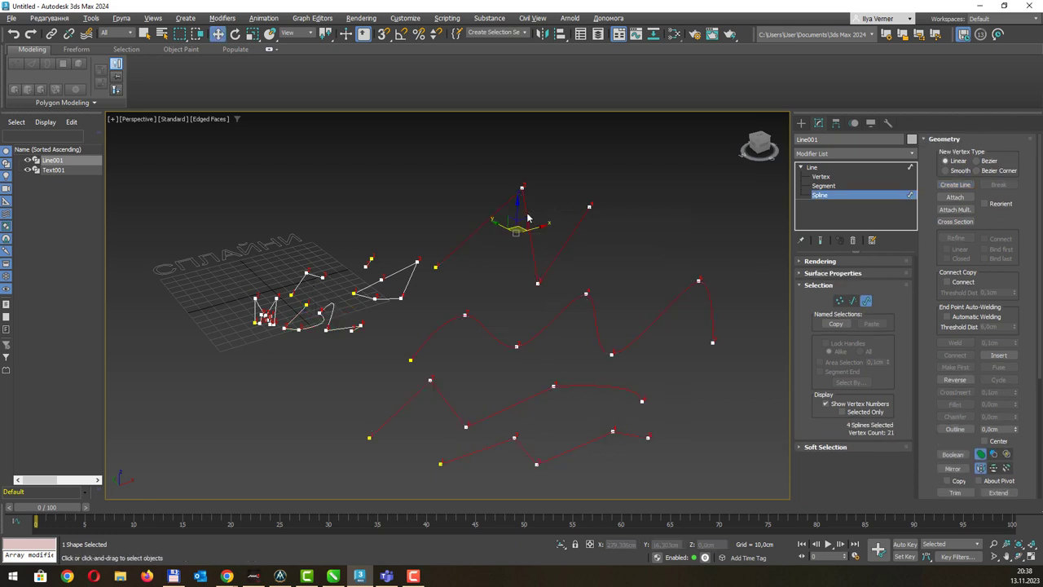
key("Delete")
key("z")
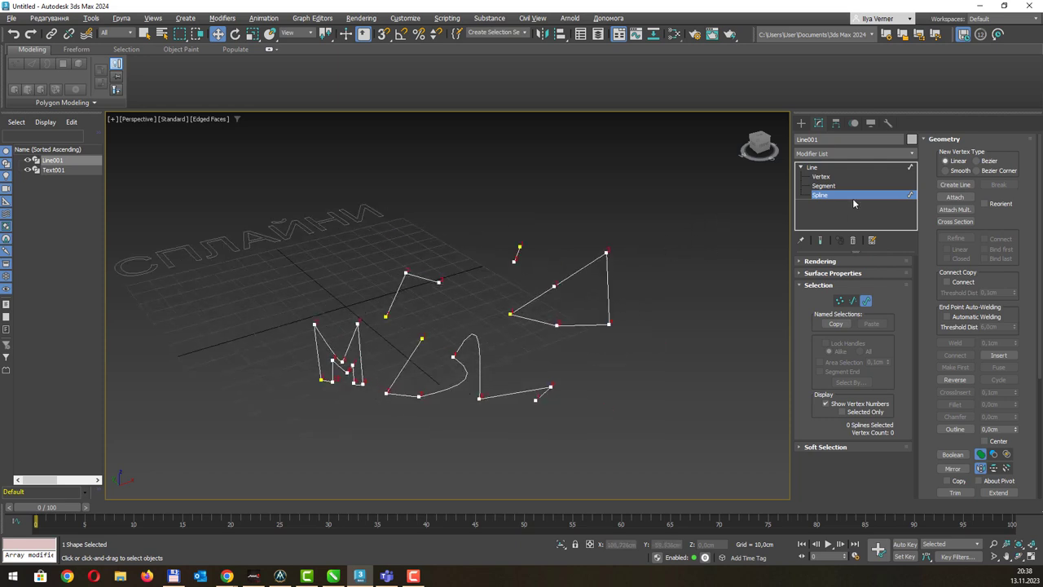
scroll(570, 312, "up", 4)
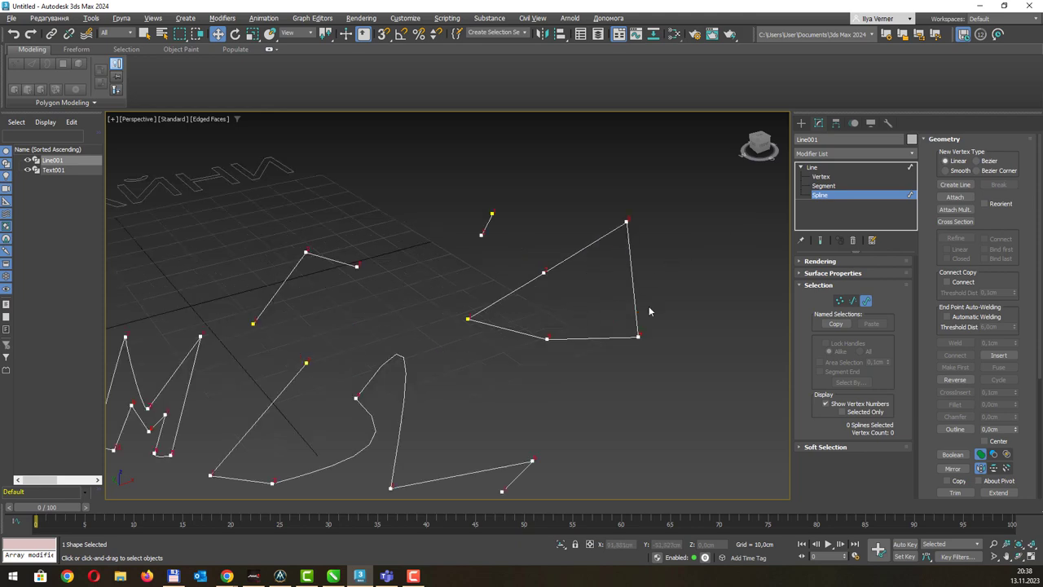
middle_click_drag(647, 311, 636, 281)
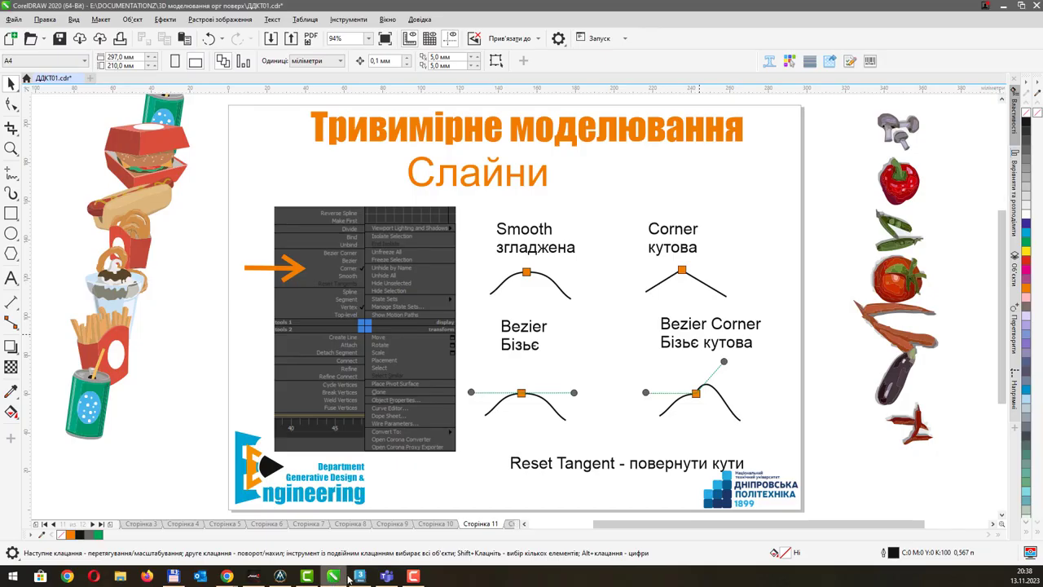
left_click(333, 575)
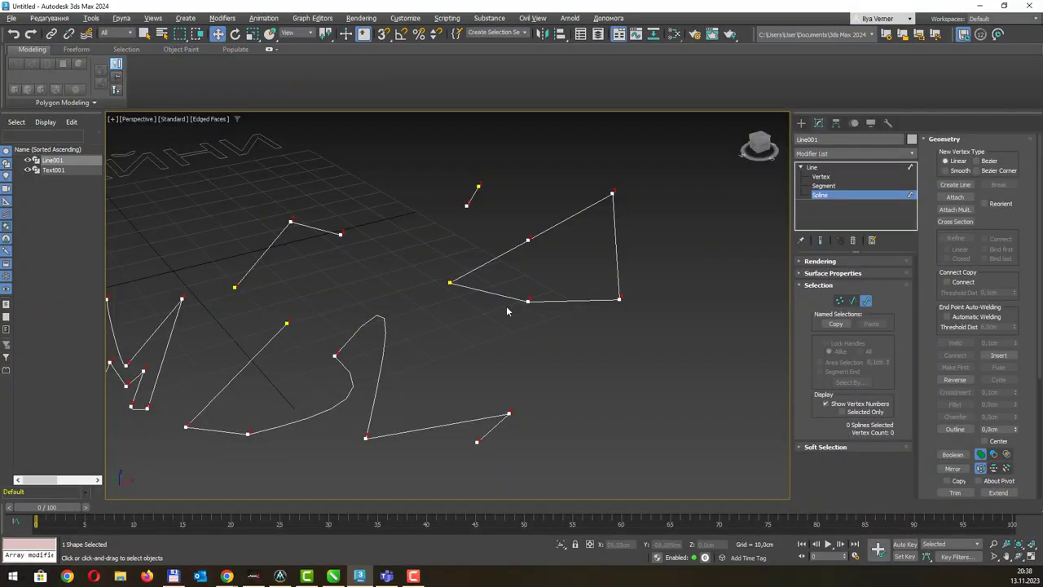
middle_click_drag(479, 301, 594, 284, "alt")
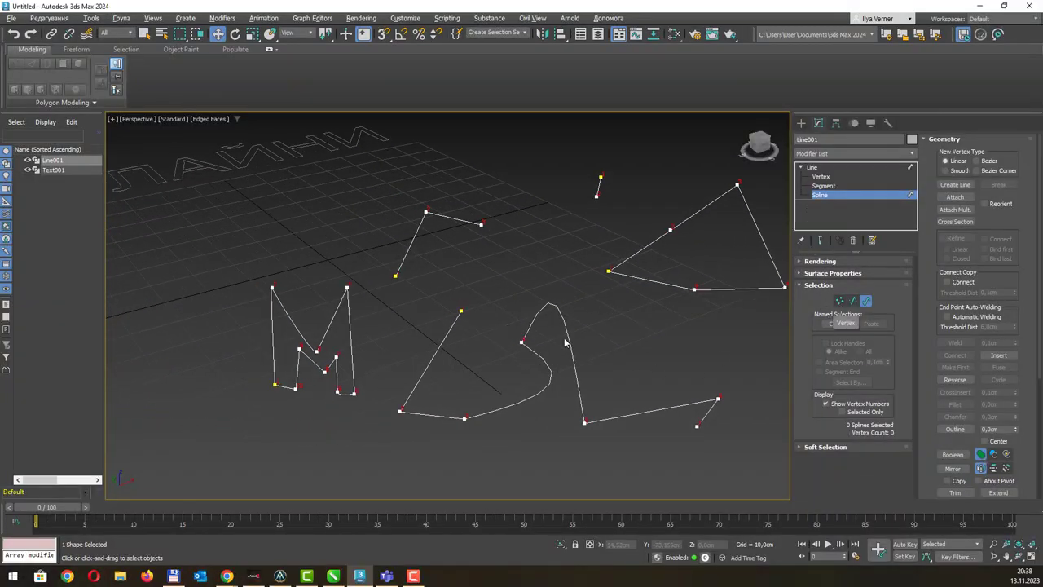
At Vertex level, set the middle spline's looping peak vertex to Smooth for a rounded arch.
left_click(840, 301)
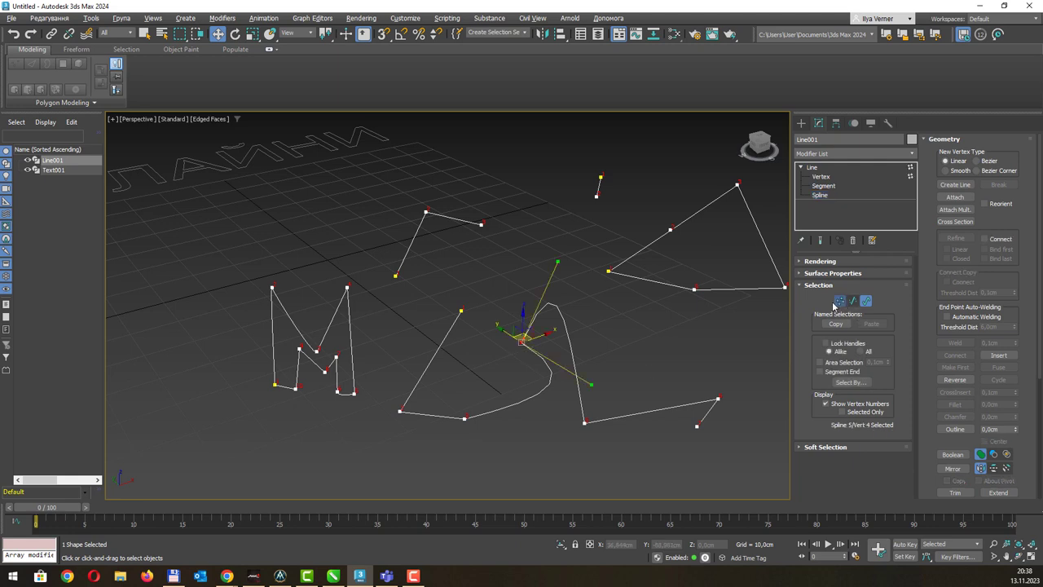
left_click_drag(411, 305, 728, 463)
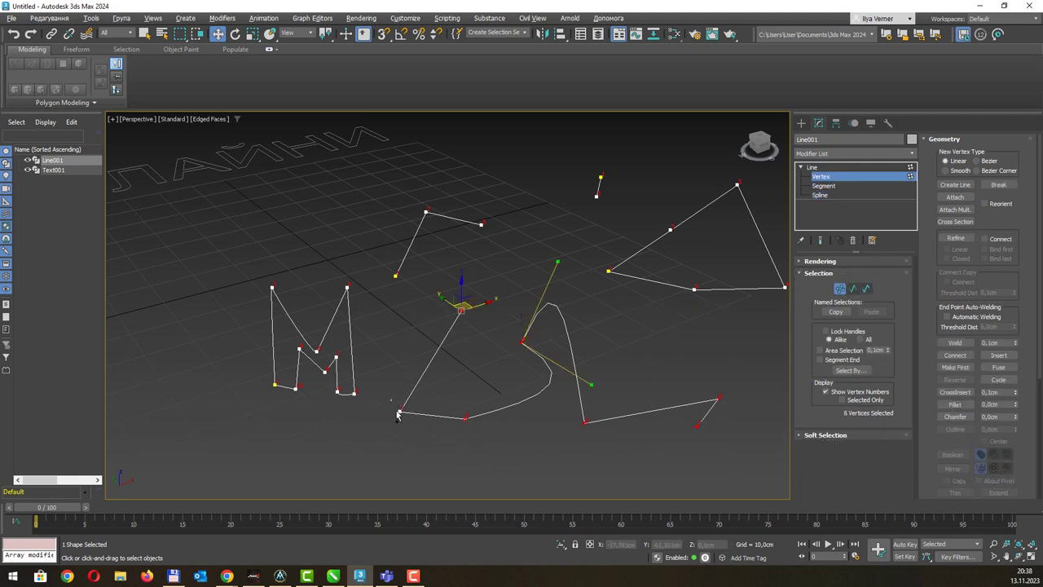
left_click(522, 342)
right_click(520, 342)
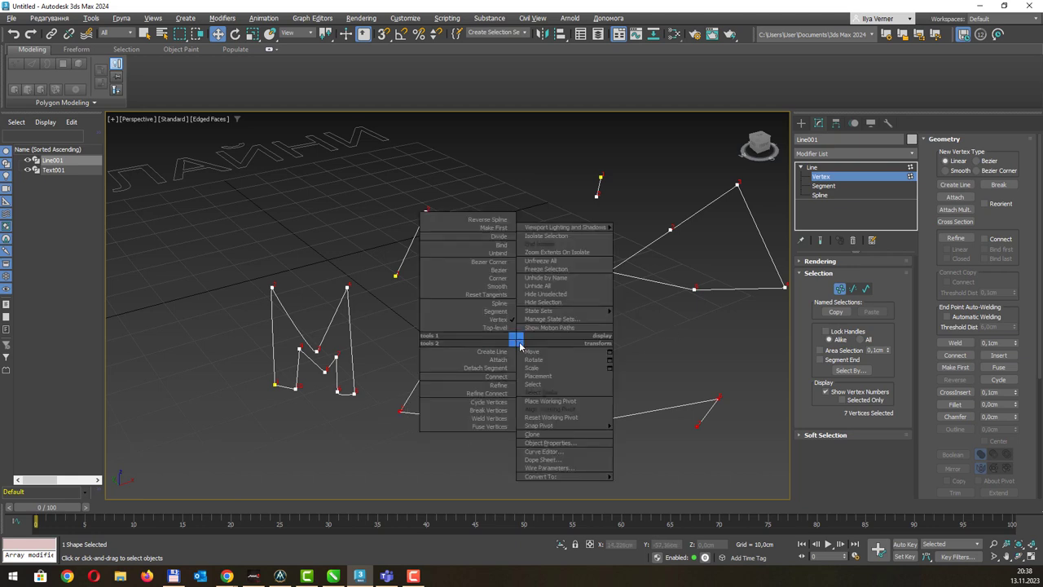
left_click(497, 294)
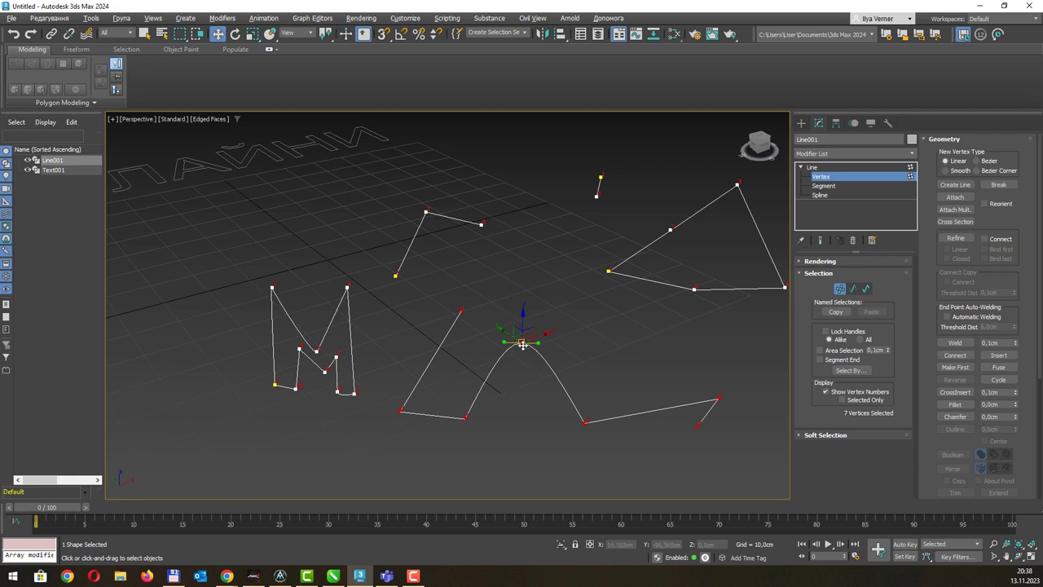
key("alt+Tab")
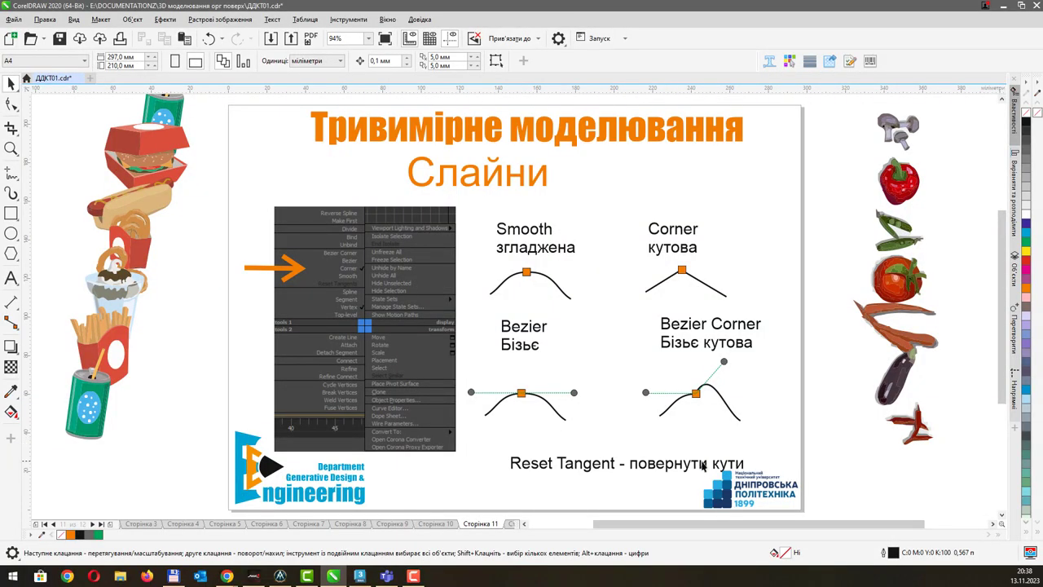
key("alt+Tab")
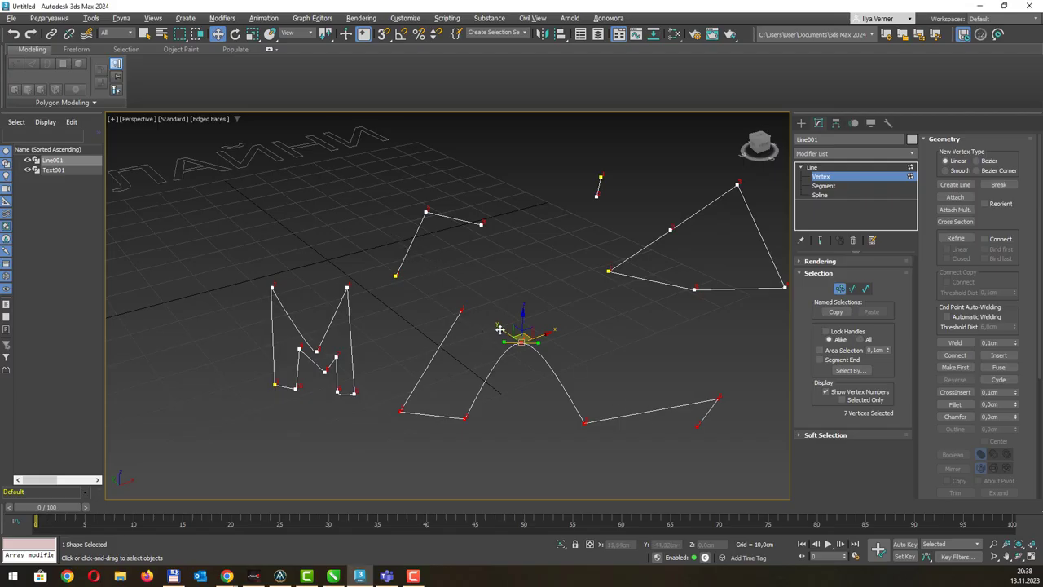
Move the middle spline's upper endpoint beside the neighbouring spline's end and box-select both endpoints.
right_click(516, 342)
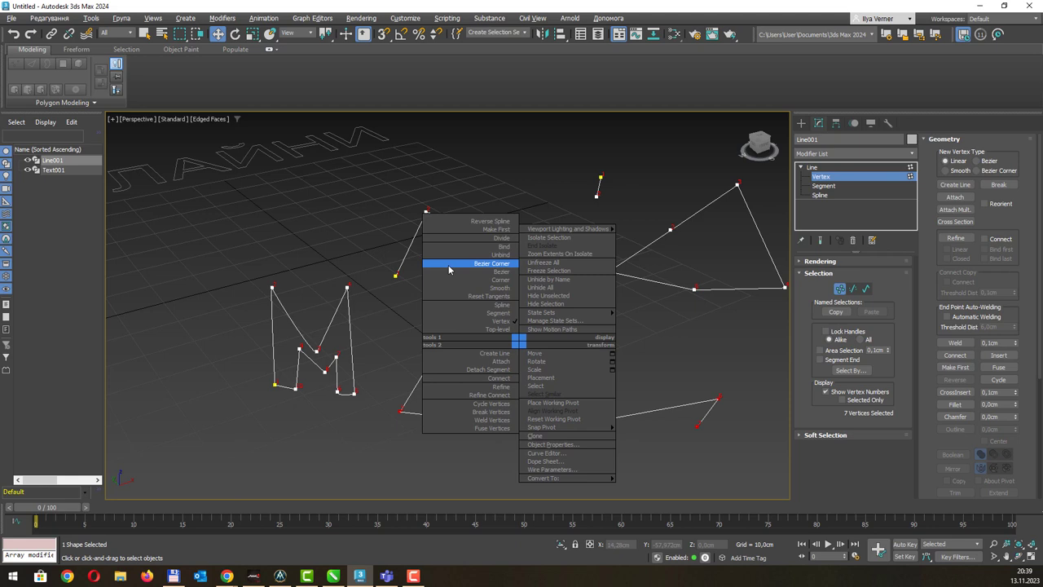
left_click(451, 188)
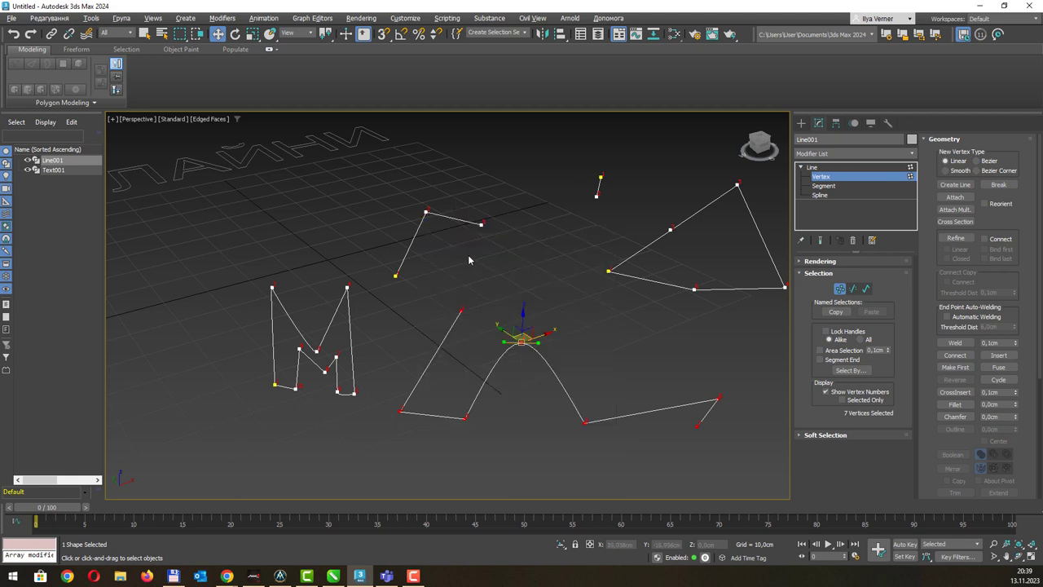
left_click(461, 309)
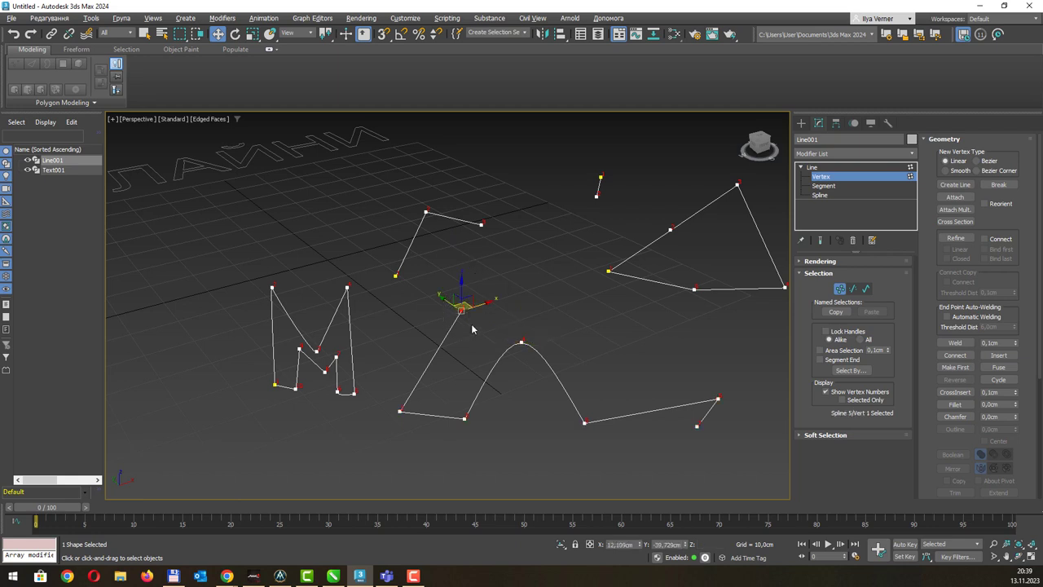
mouse_move(464, 298)
left_mouse_down()
mouse_move(499, 293)
mouse_move(492, 227)
left_mouse_up()
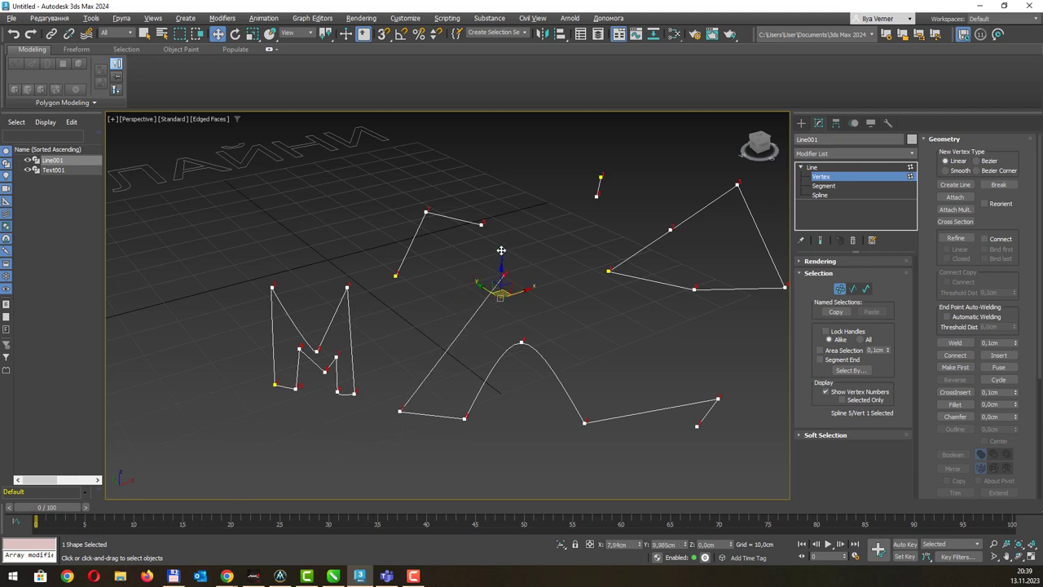
scroll(489, 230, "up", 3)
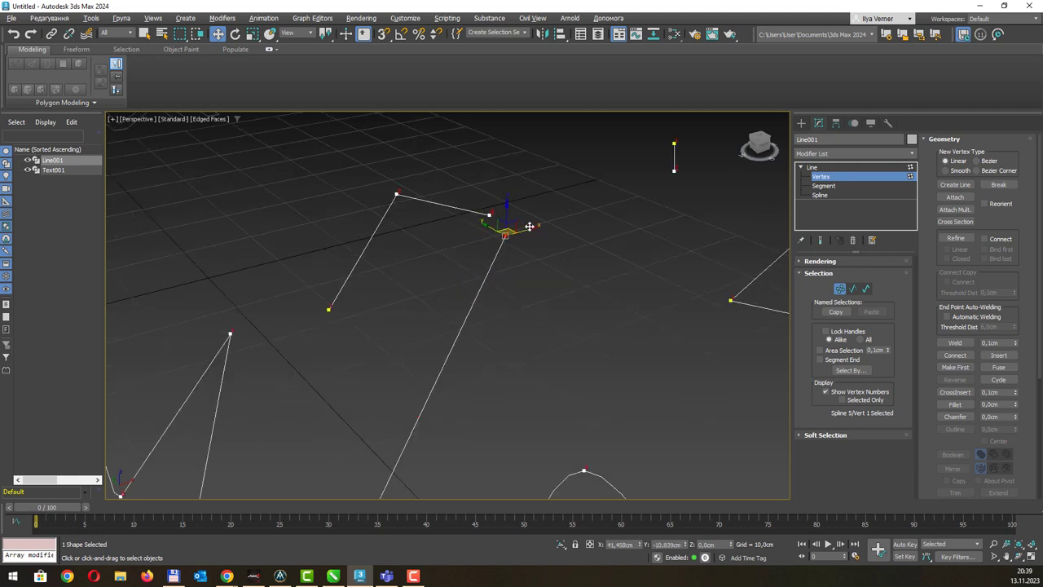
left_click(495, 207)
left_click_drag(479, 198, 530, 269)
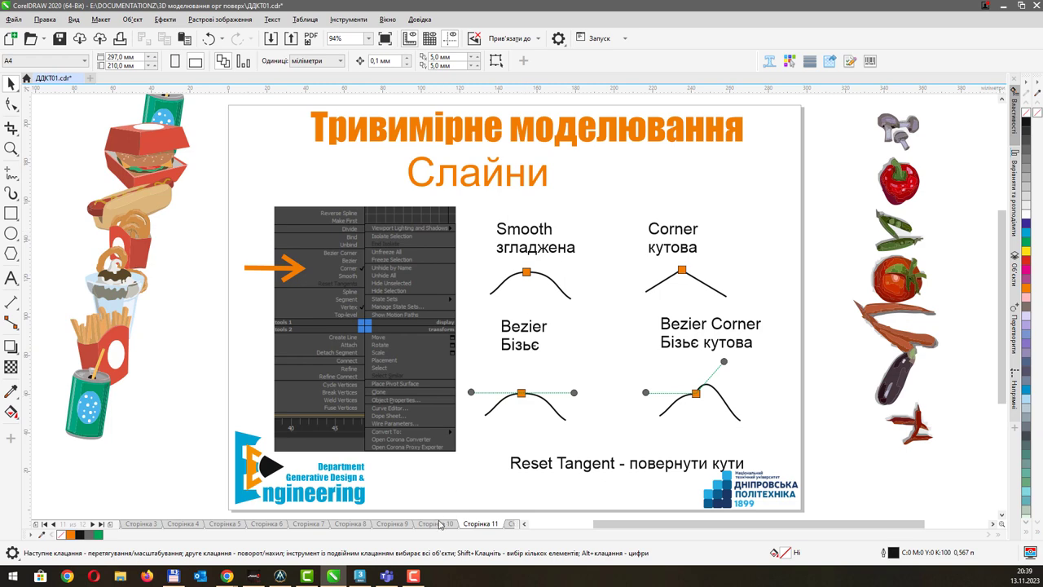
Show slide page 10 on refine, insert, break, fuse and weld, then return to 3ds Max.
left_click(436, 523)
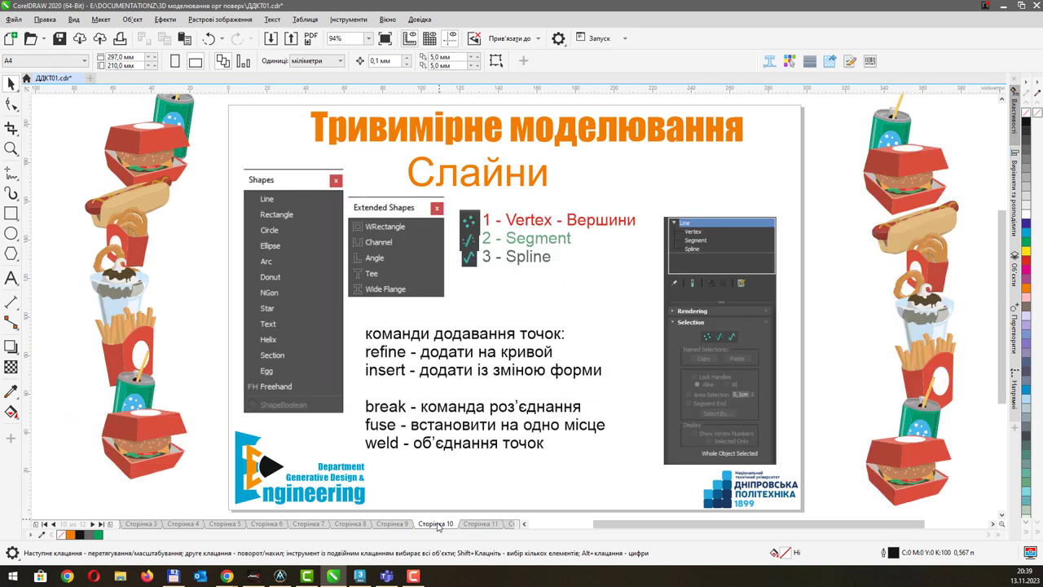
key("alt+Tab")
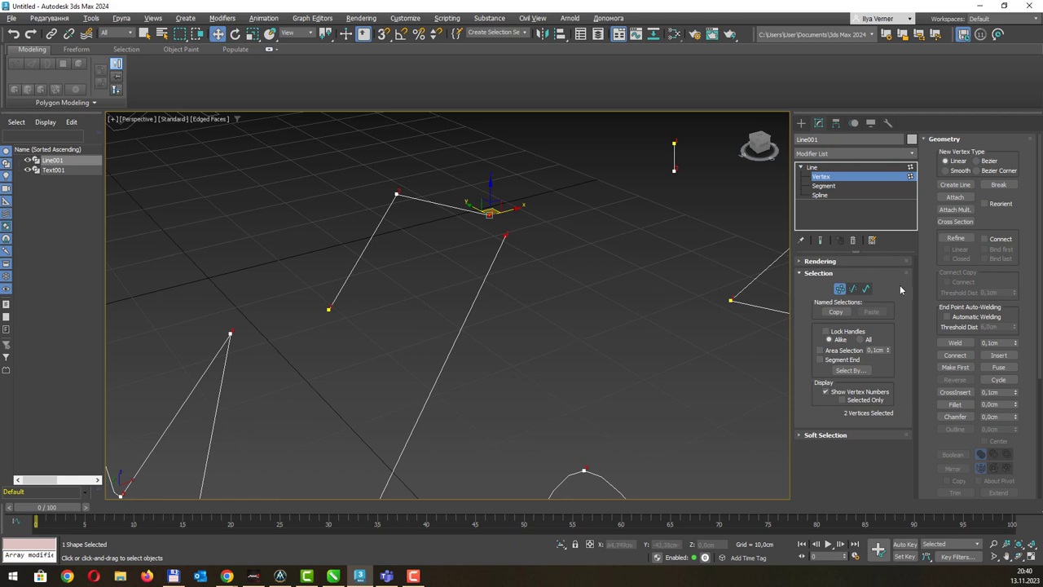
Fuse the two selected line ends onto one point and clear the vertex selection.
left_click(1005, 368)
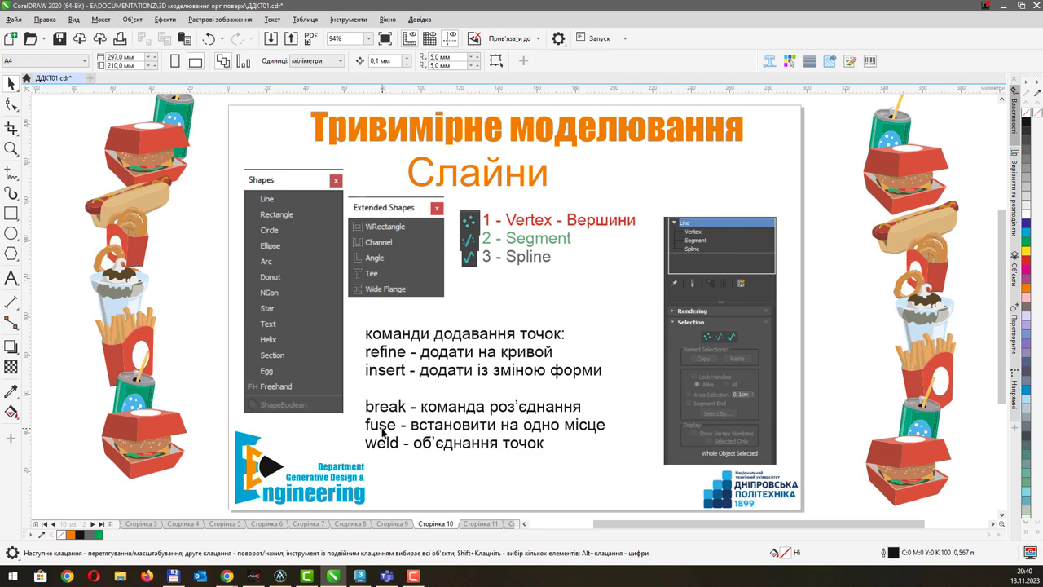
key("alt+Tab")
left_click(564, 291)
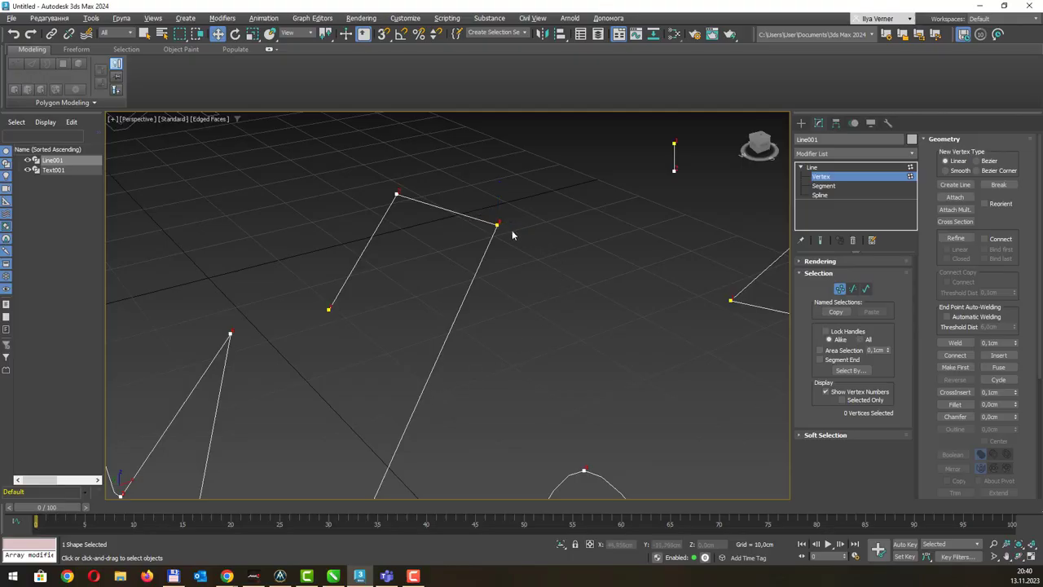
scroll(487, 221, "down", 1)
scroll(489, 230, "down", 1)
scroll(485, 240, "down", 2)
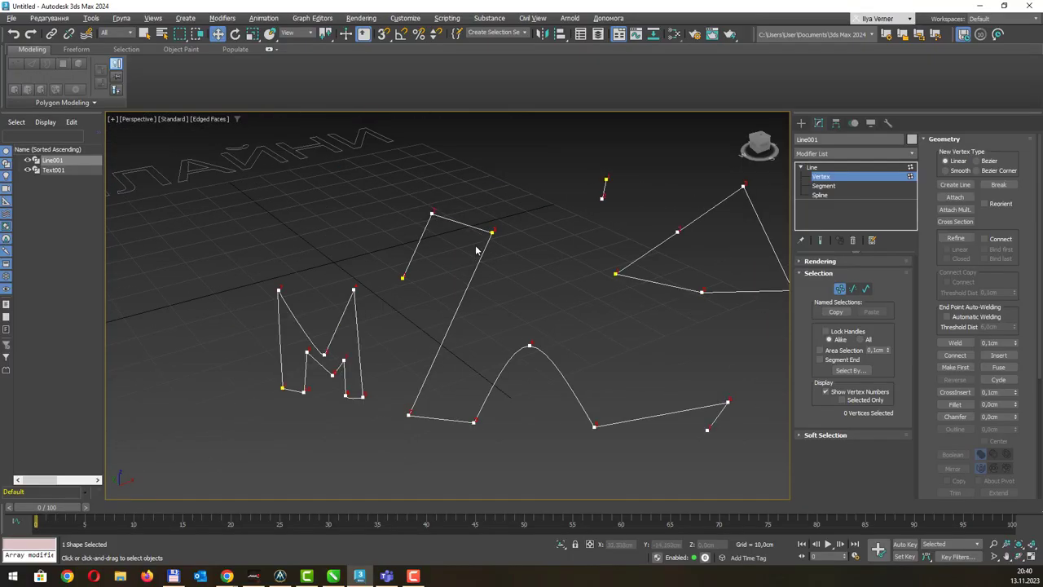
At Spline level, select and deselect the large open and small three-point splines, then return to Vertex level.
key("3")
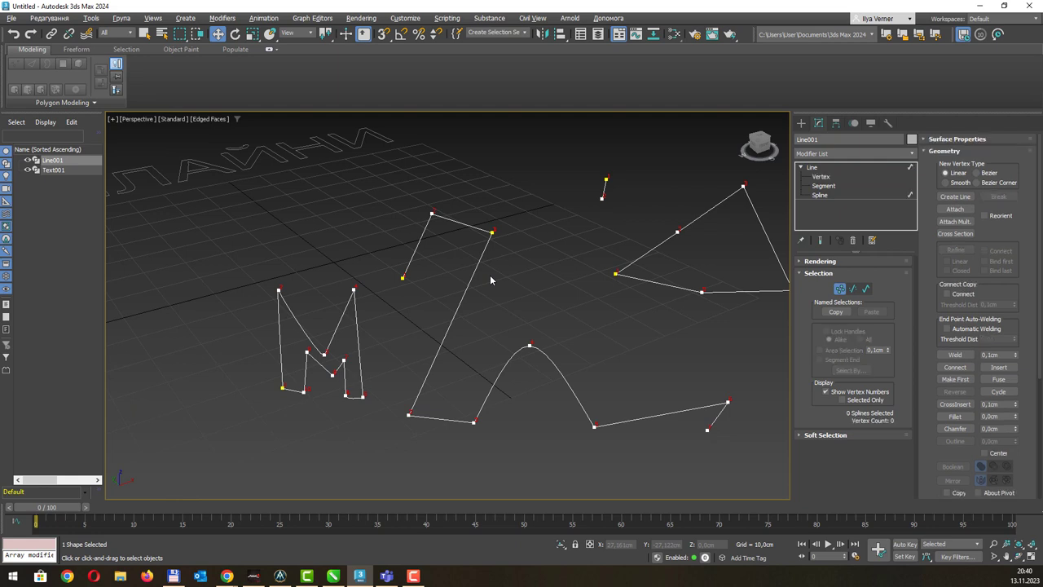
left_click(463, 294)
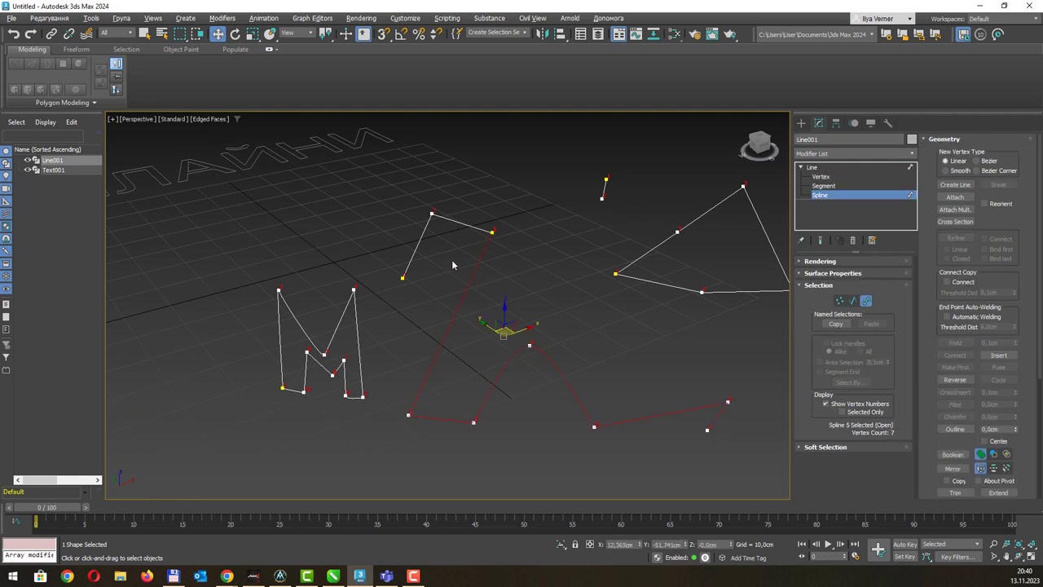
left_click(418, 245)
left_click(470, 280)
left_click(412, 250)
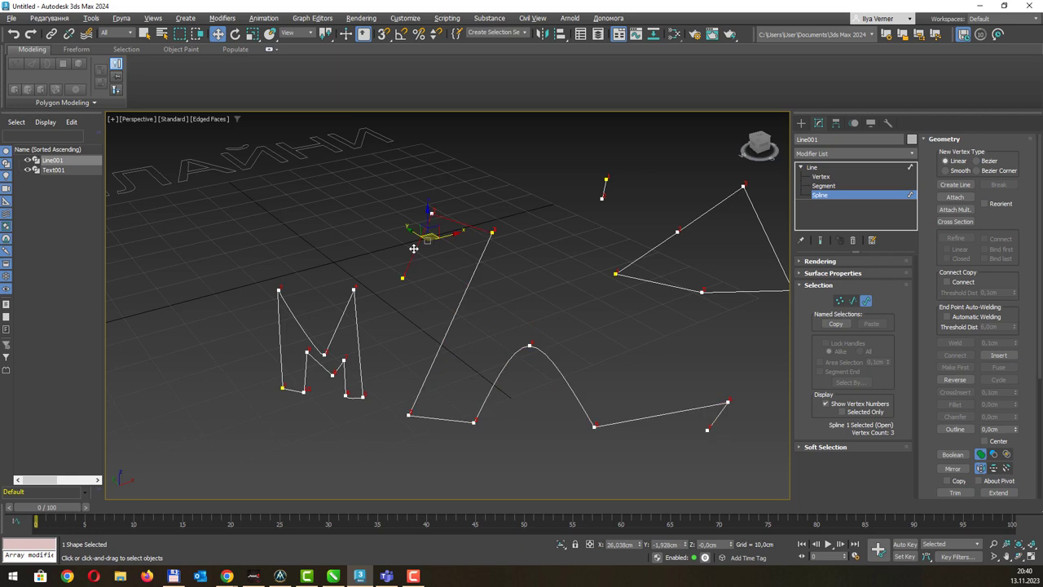
left_click(472, 281)
left_click(422, 258)
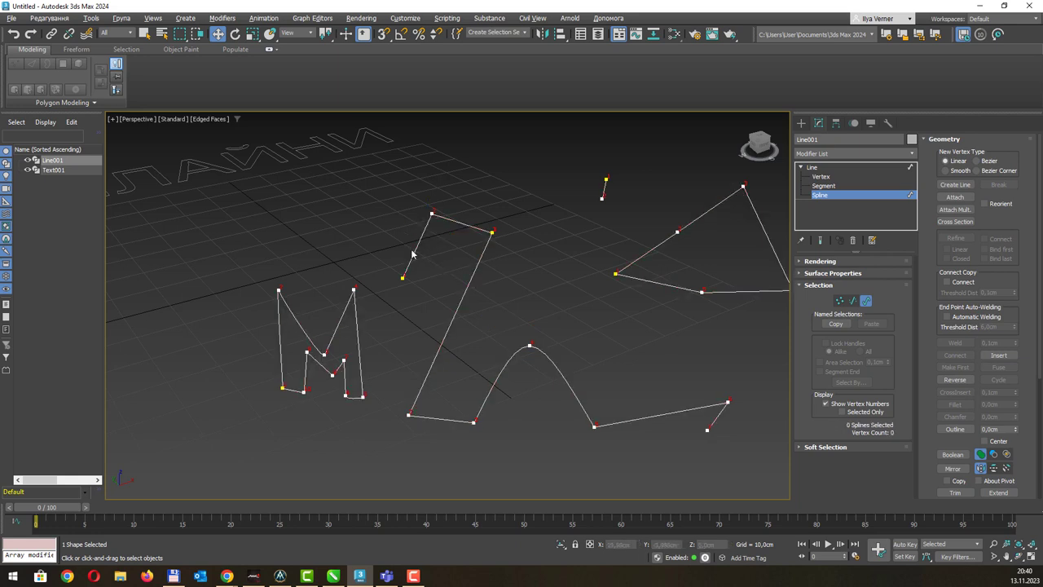
left_click(412, 255)
left_click(472, 274)
left_click(522, 254)
key("1")
scroll(508, 237, "up", 3)
scroll(500, 233, "up", 3)
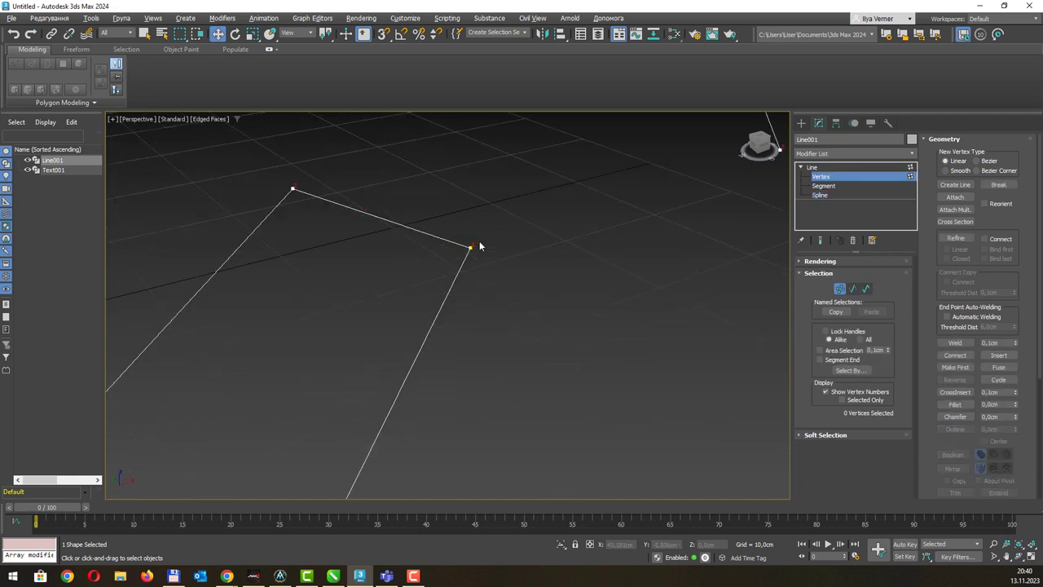
Pull the lower line's top end aside, then fuse and weld both junction ends.
left_click(470, 246)
mouse_move(472, 231)
left_mouse_down()
mouse_move(479, 174)
mouse_move(499, 280)
left_mouse_up()
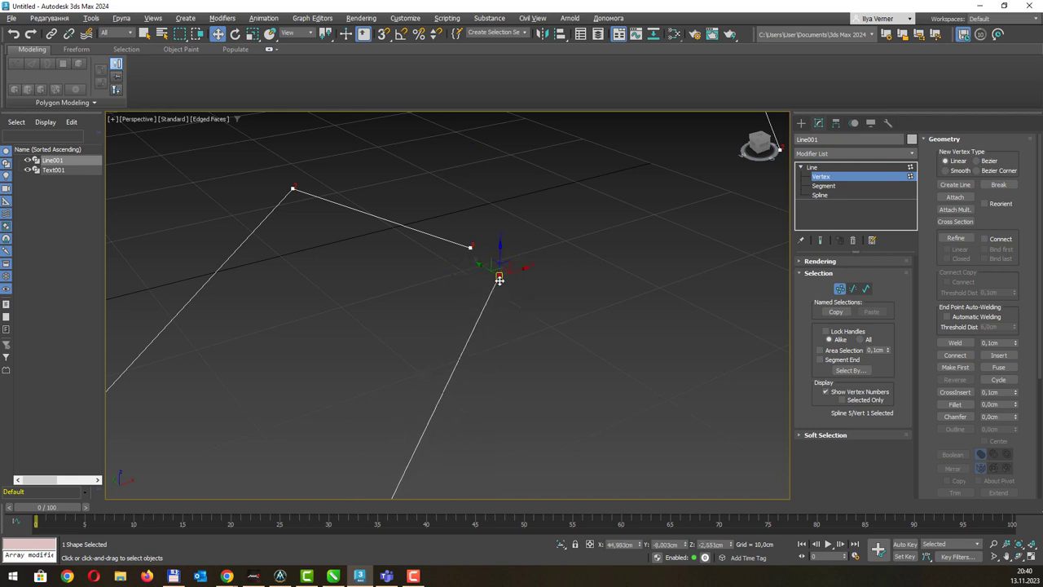
left_click_drag(449, 225, 493, 298)
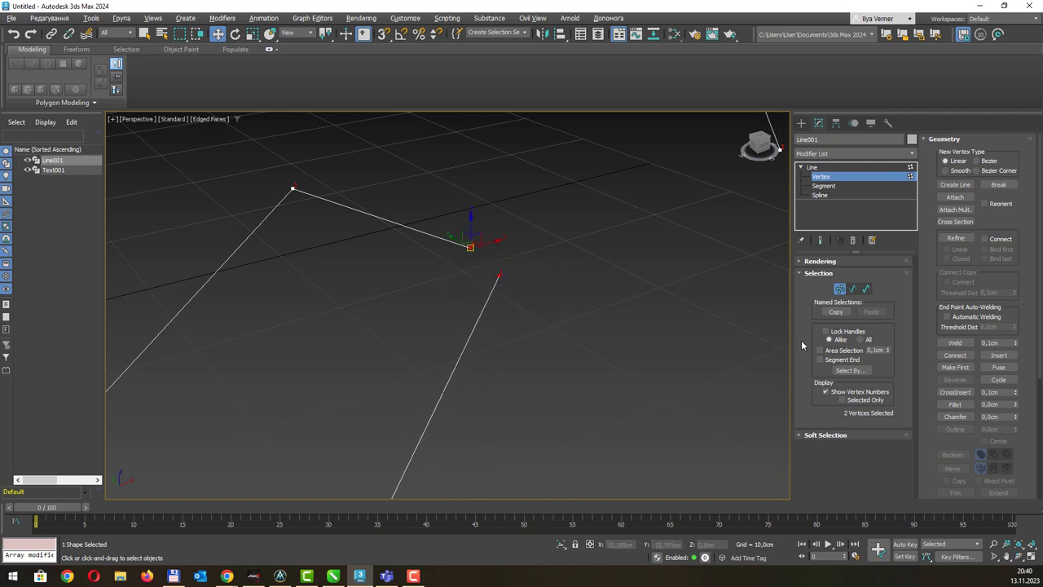
left_click(1004, 368)
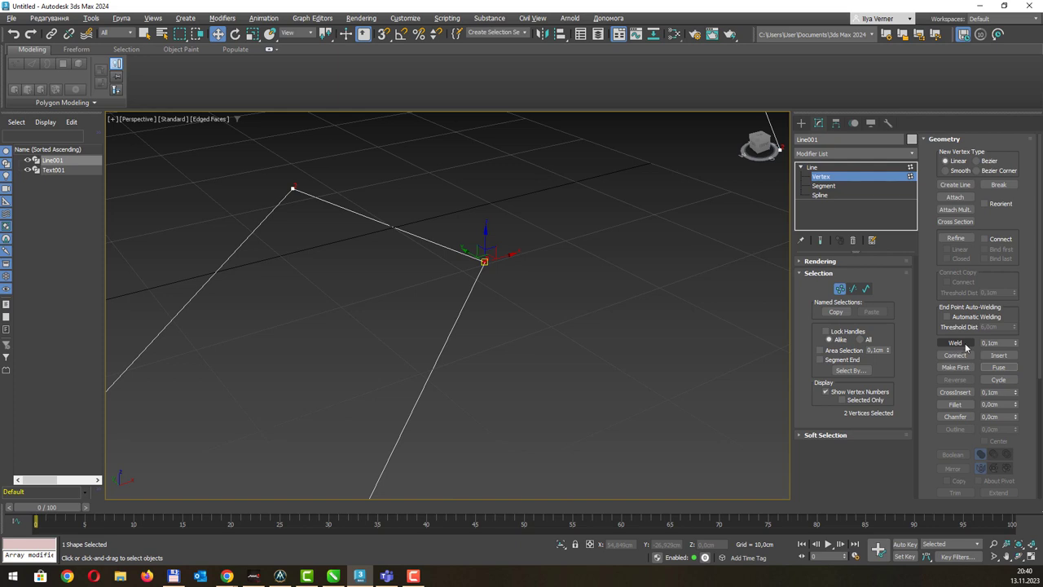
key("q")
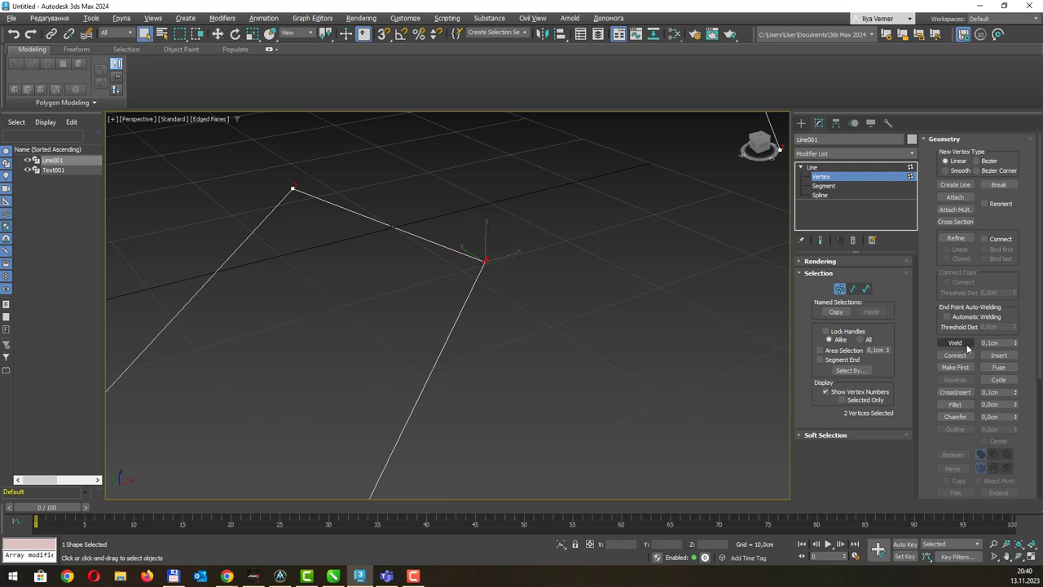
left_click(962, 347)
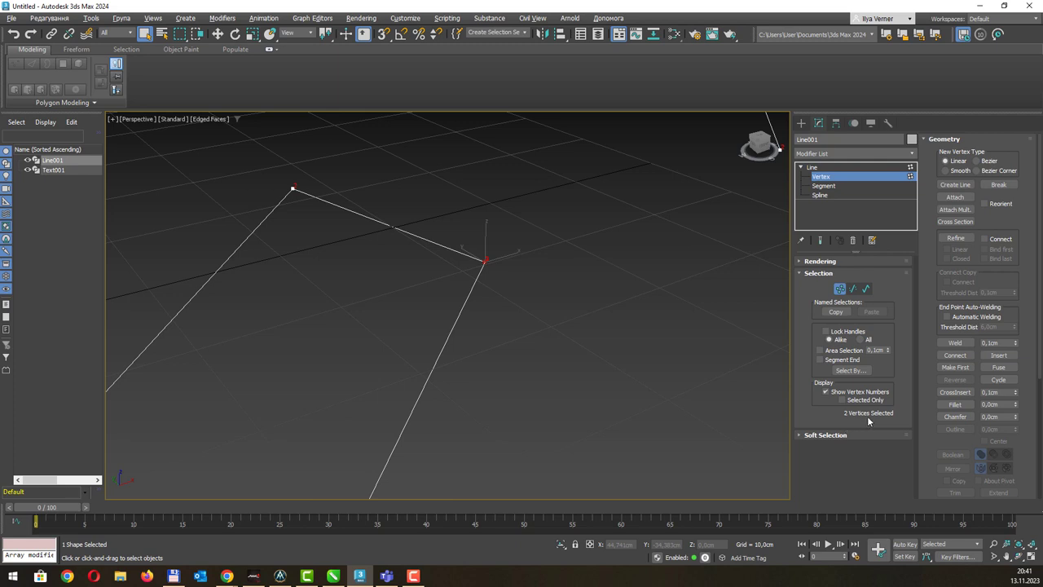
Box-select both vertices at the right junction again and weld them into one.
left_click(294, 189)
left_click_drag(462, 228, 545, 302)
left_click(959, 343)
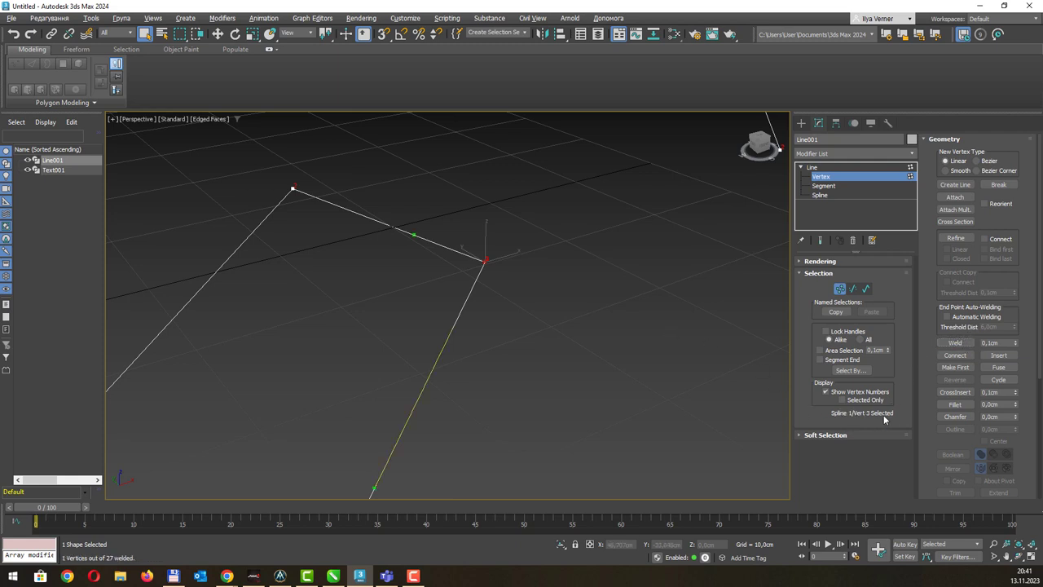
scroll(520, 277, "down", 2)
Nudge the welded junction vertex slightly upward.
scroll(508, 271, "down", 2)
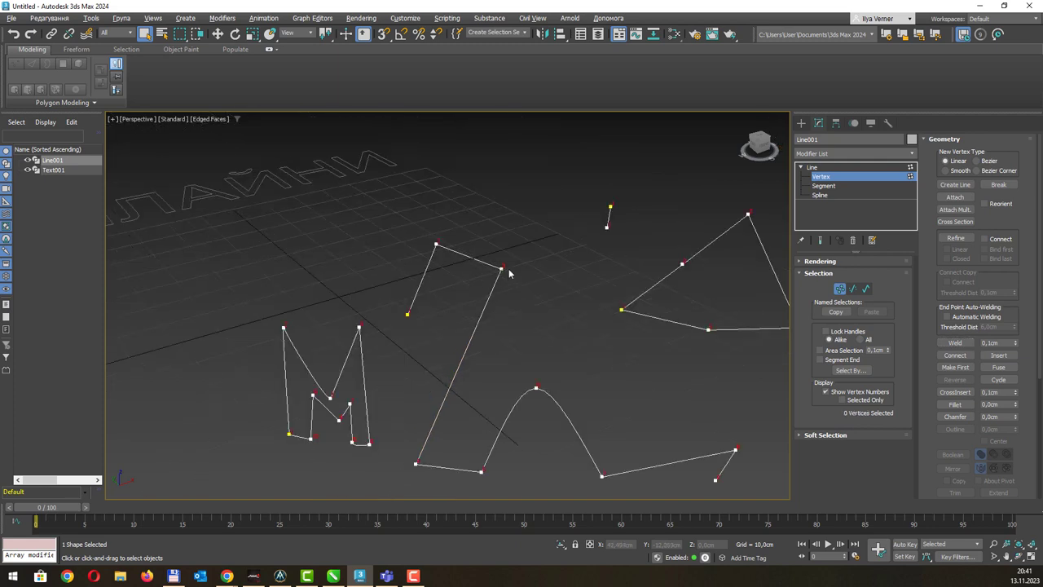
key("w")
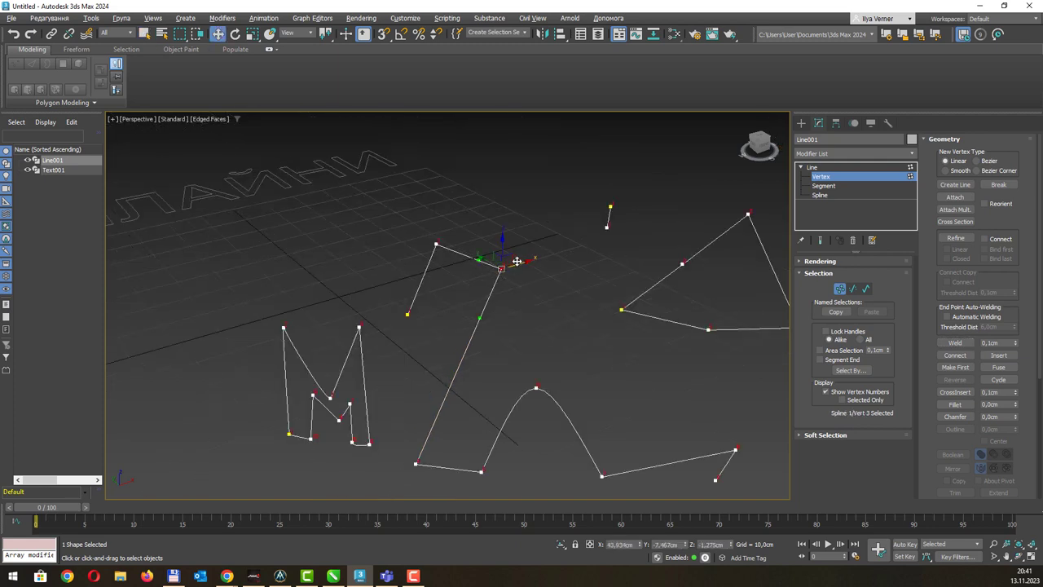
left_click_drag(531, 260, 530, 263)
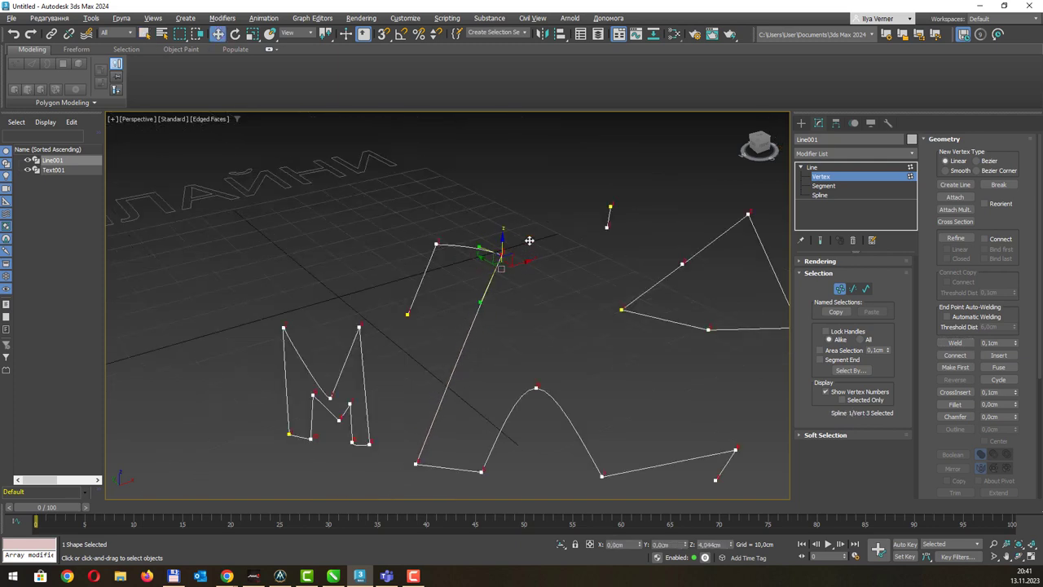
left_click(533, 277)
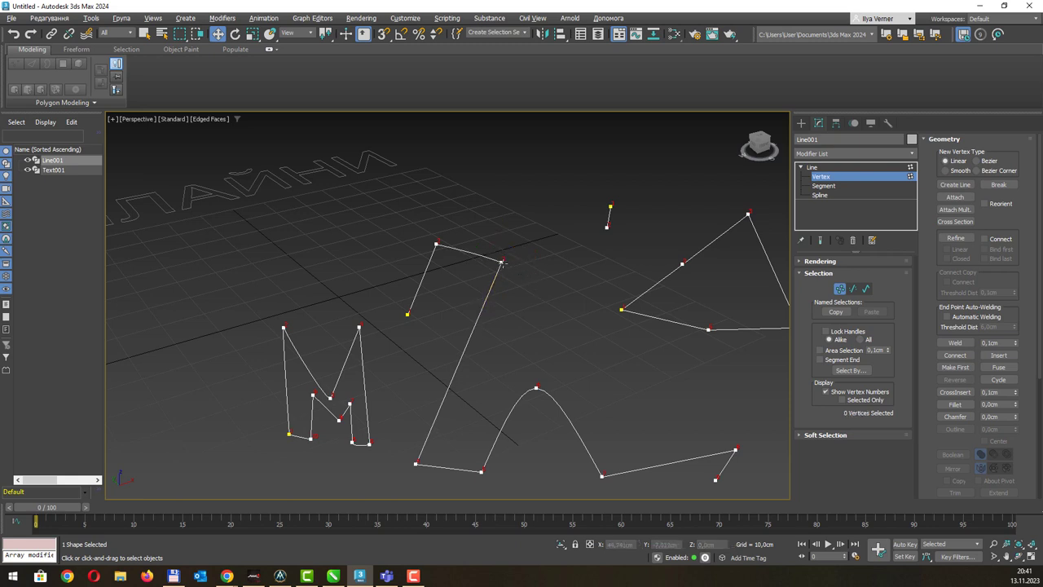
At Spline level, select the joined line and the closed M-shaped spline, then switch to CorelDRAW.
key("3")
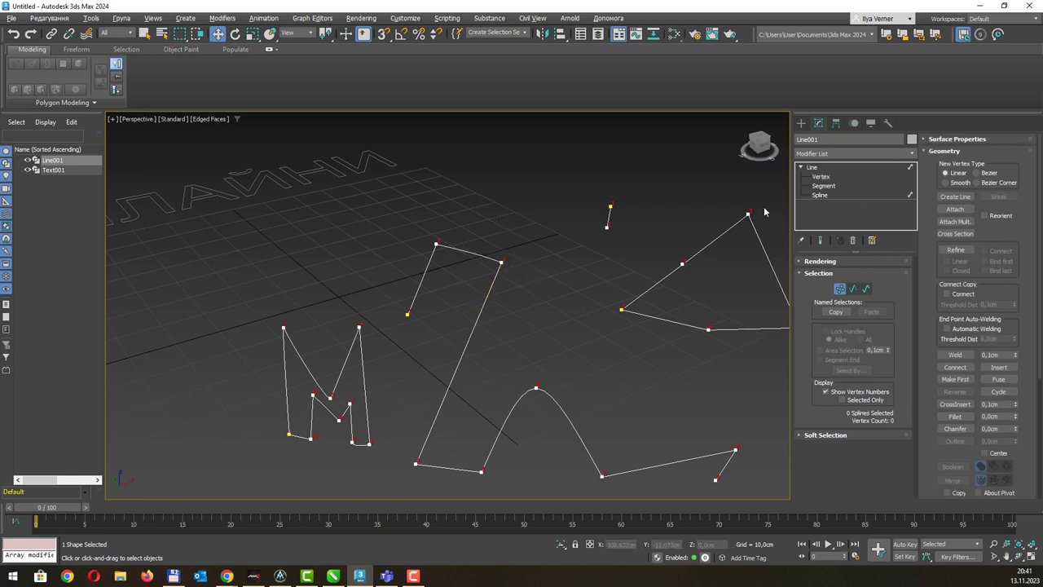
left_click(486, 296)
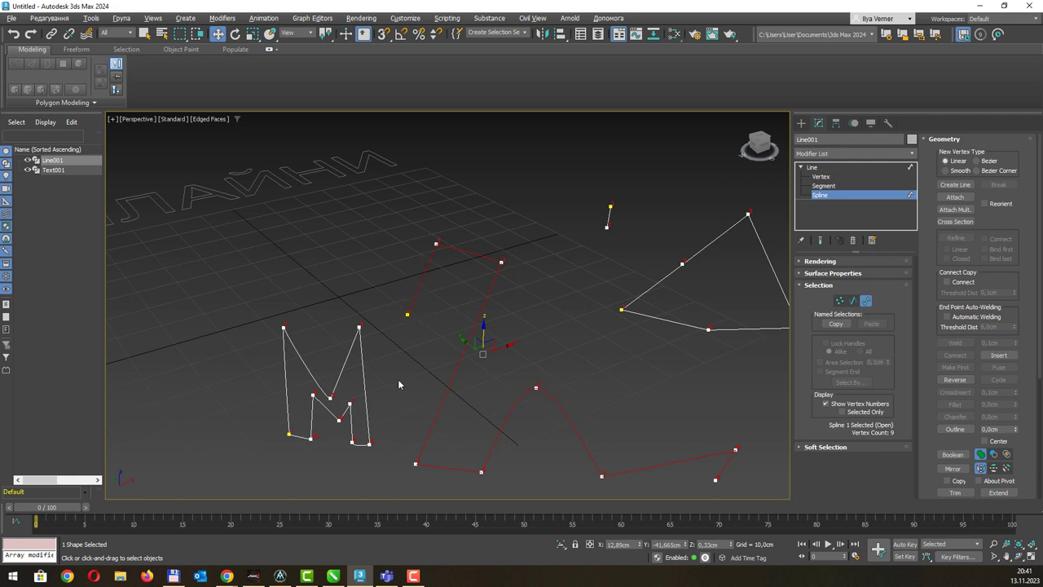
left_click(360, 369)
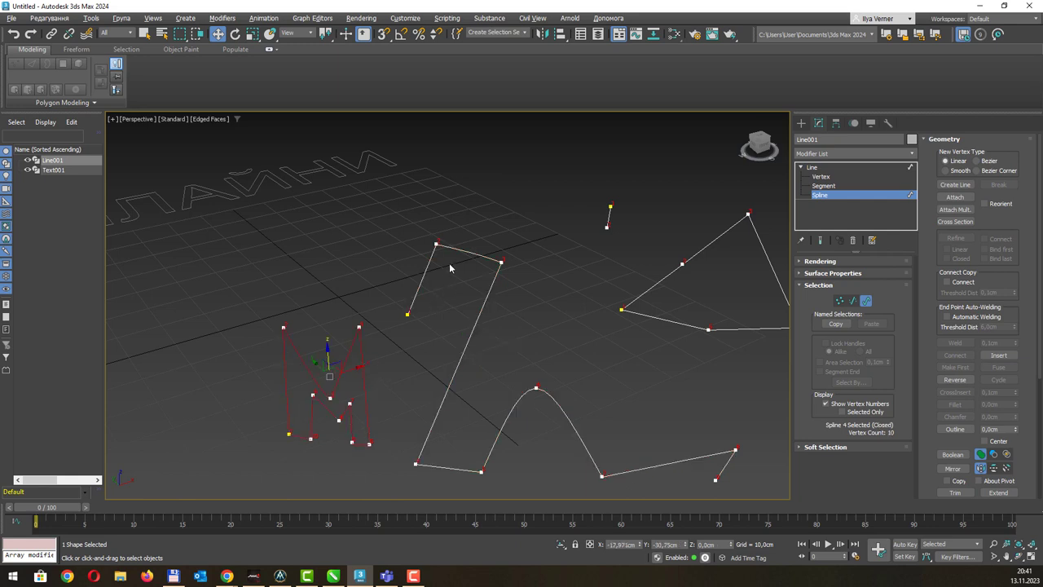
key("alt+Tab")
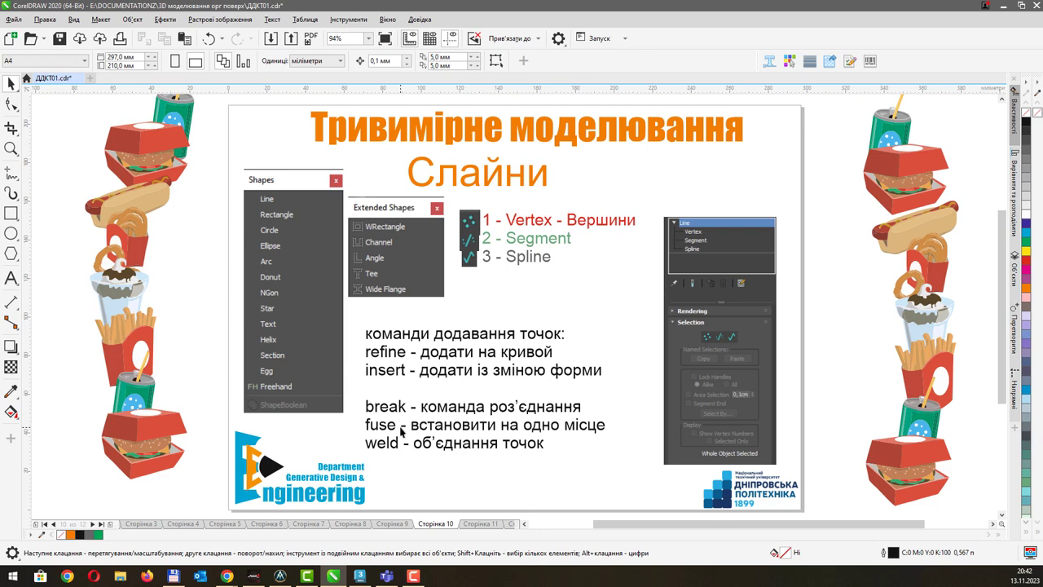
Switch from the CorelDRAW vertex-commands slide back to the 3ds Max scene.
key("alt+Tab")
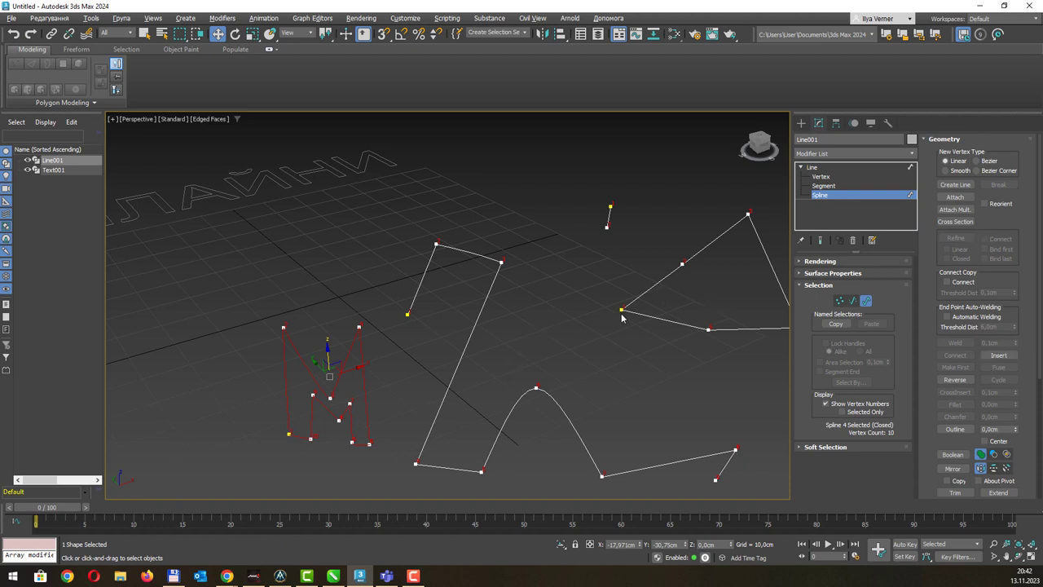
Move the small two-point spline beside the junction and drag the line's free end next to it.
middle_click_drag(475, 316, 450, 318)
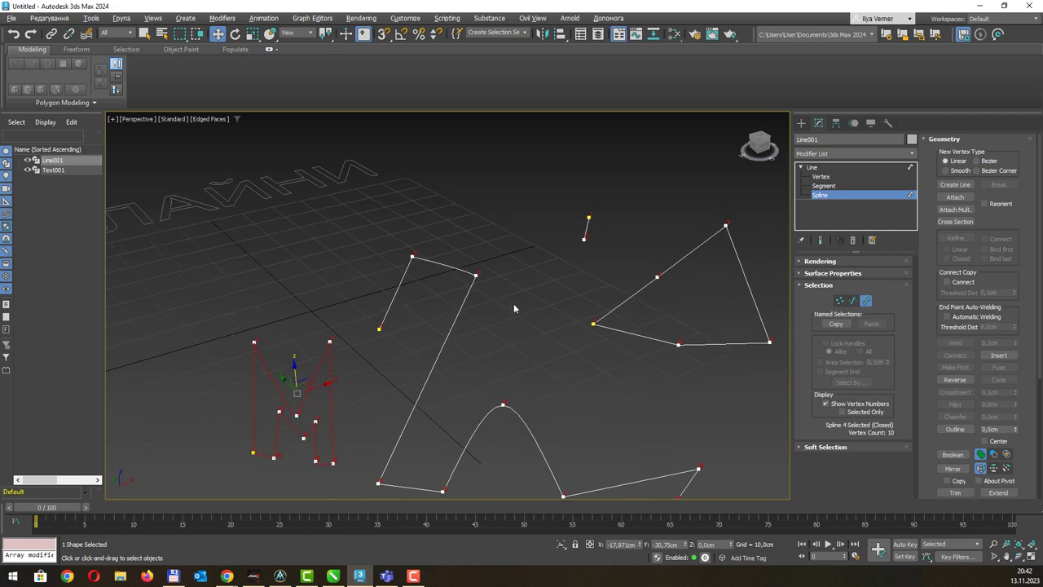
left_click(583, 236)
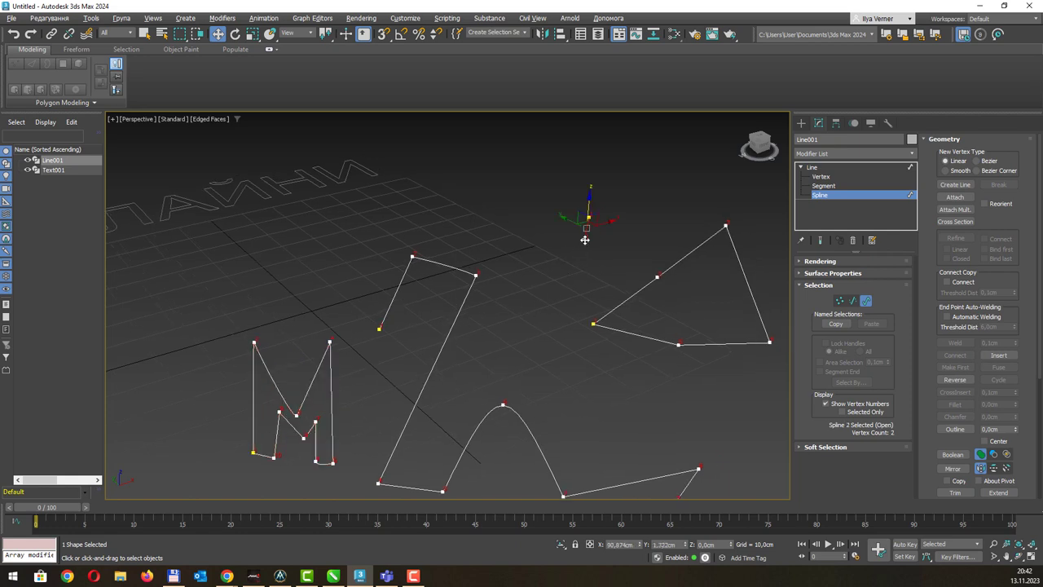
left_click_drag(586, 229, 501, 250)
key("1")
key("1")
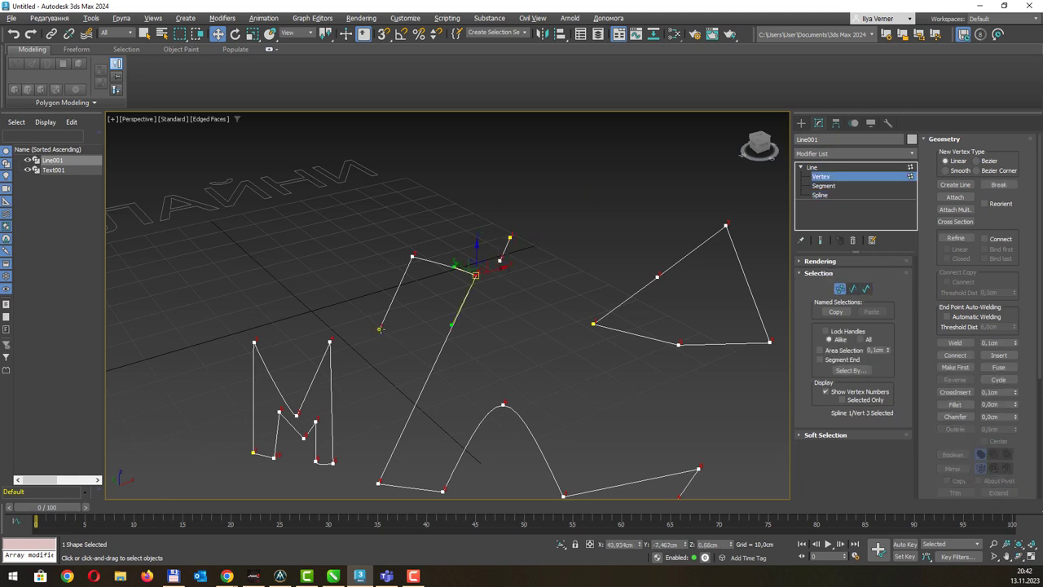
left_click_drag(375, 332, 381, 249)
mouse_move(379, 329)
left_mouse_down()
mouse_move(458, 237)
mouse_move(469, 250)
left_mouse_up()
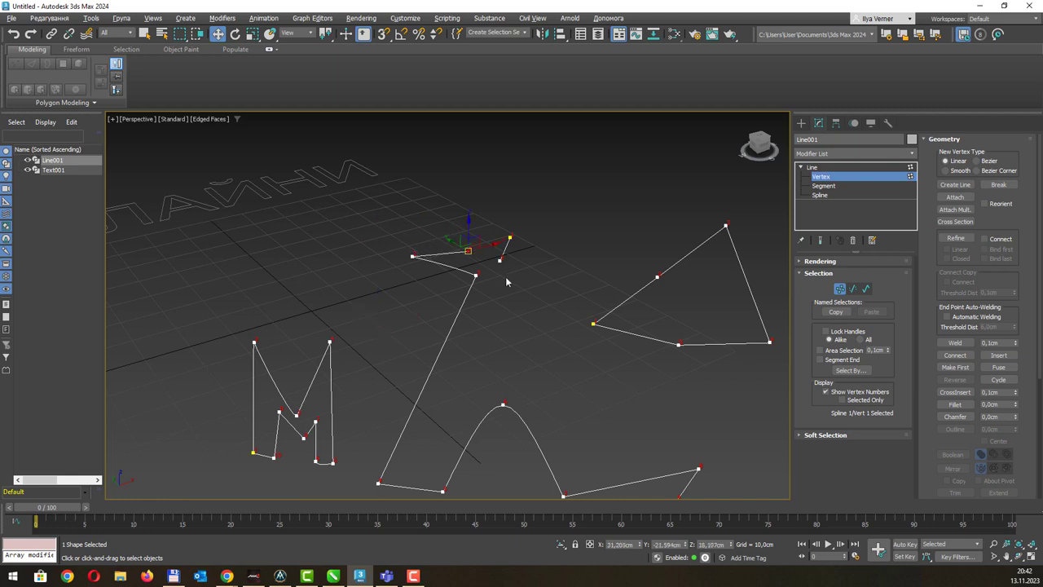
left_click(995, 342)
scroll(528, 261, "up", 1)
scroll(524, 281, "up", 2)
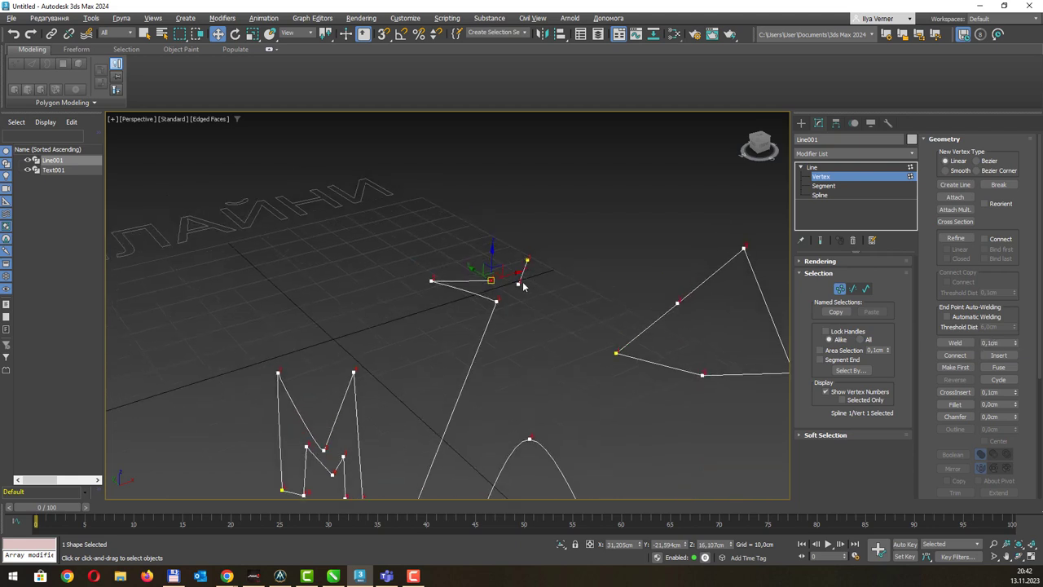
scroll(497, 260, "up", 2)
Select the centre end vertices and raise the Weld threshold to 15,1cm.
left_click_drag(429, 209, 565, 298)
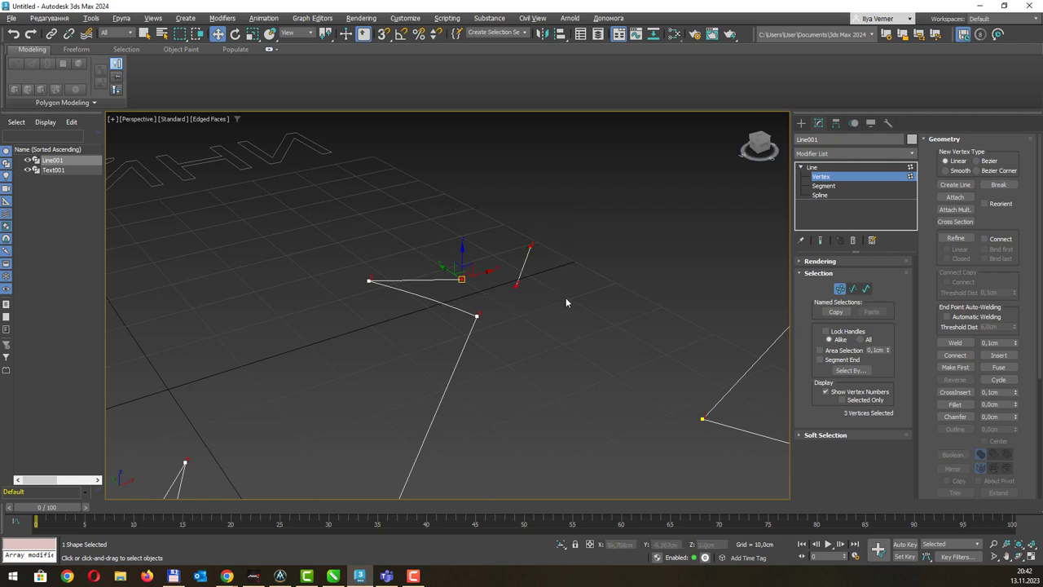
left_click(967, 345)
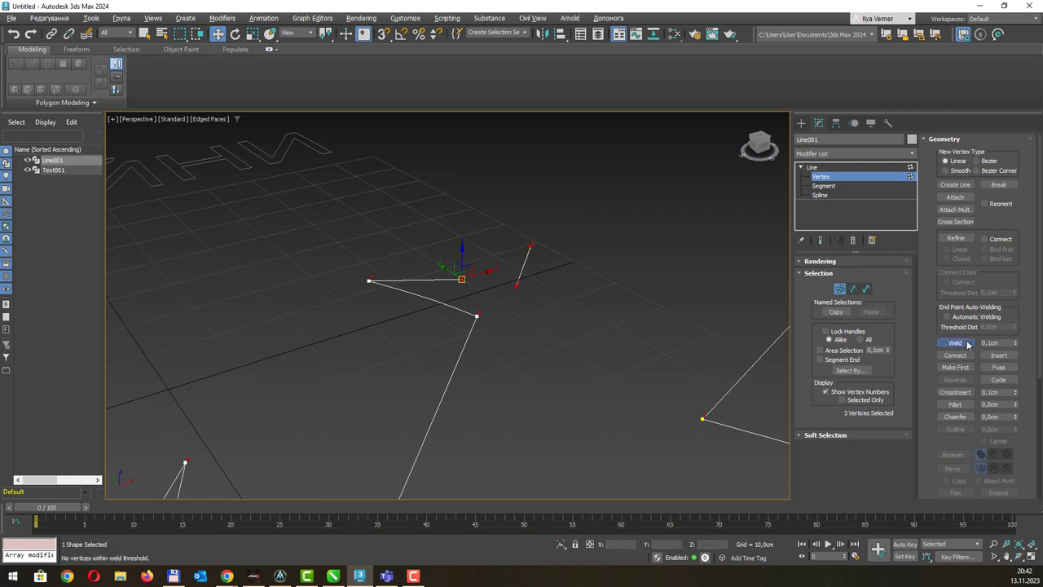
double_click(990, 343)
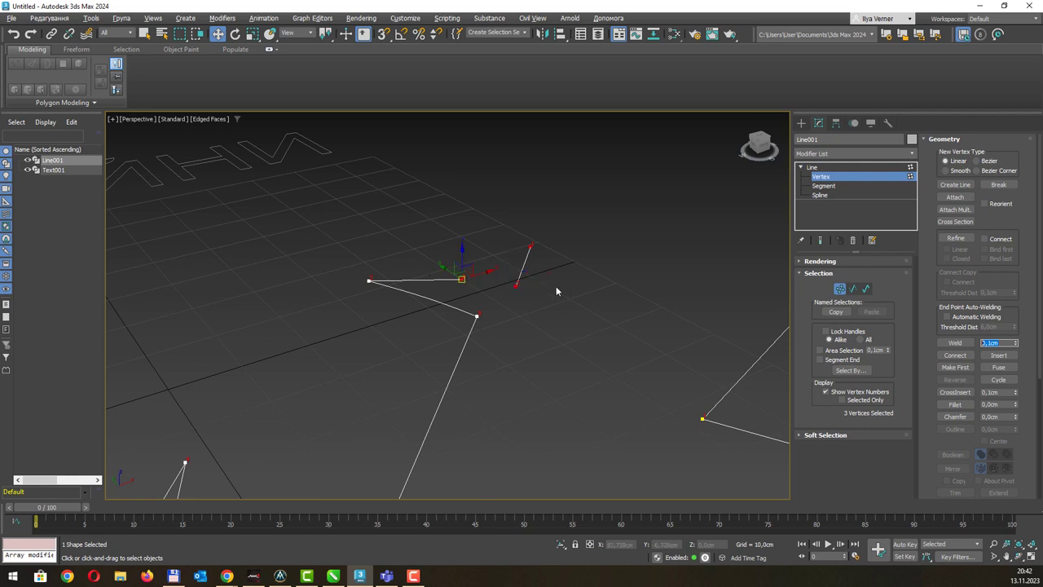
left_click(516, 284)
left_click_drag(1015, 346, 1029, 306)
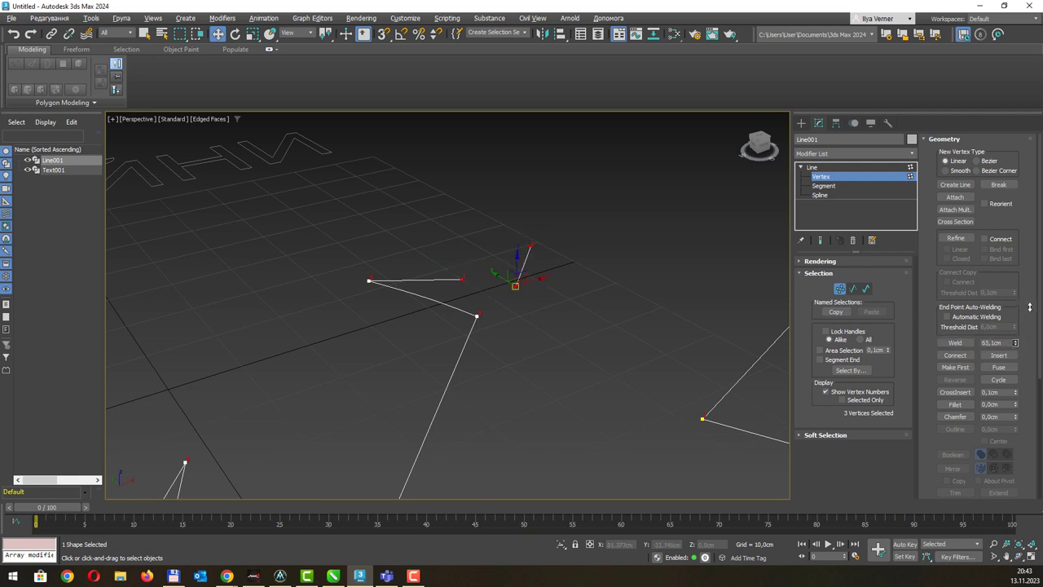
Weld the selected endpoints, test the joint by moving it, then undo the move.
left_click(957, 342)
left_click(528, 259)
mouse_move(530, 242)
left_mouse_down()
mouse_move(583, 212)
mouse_move(622, 217)
left_mouse_up()
key("ctrl+z")
left_click(547, 240)
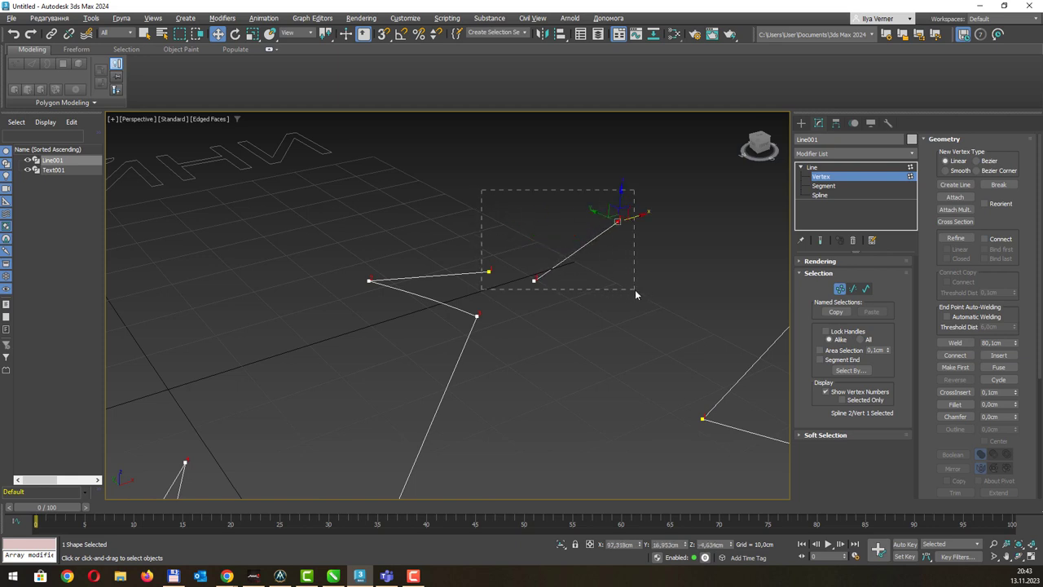
Try welding the central vertices at 38,1cm and 28,1cm thresholds, undoing unwanted welds.
left_click_drag(625, 291, 636, 293)
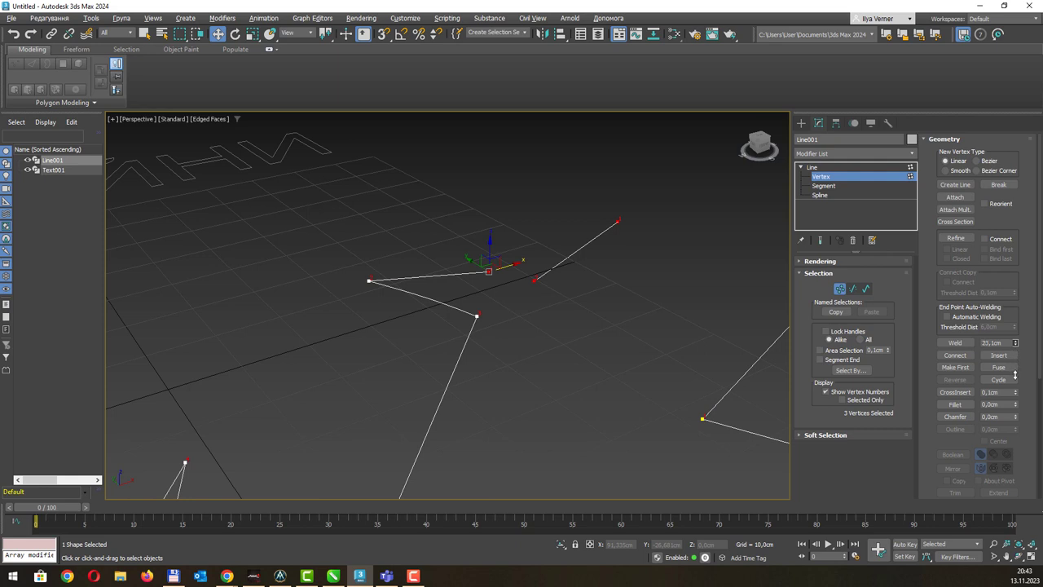
left_click(1015, 345)
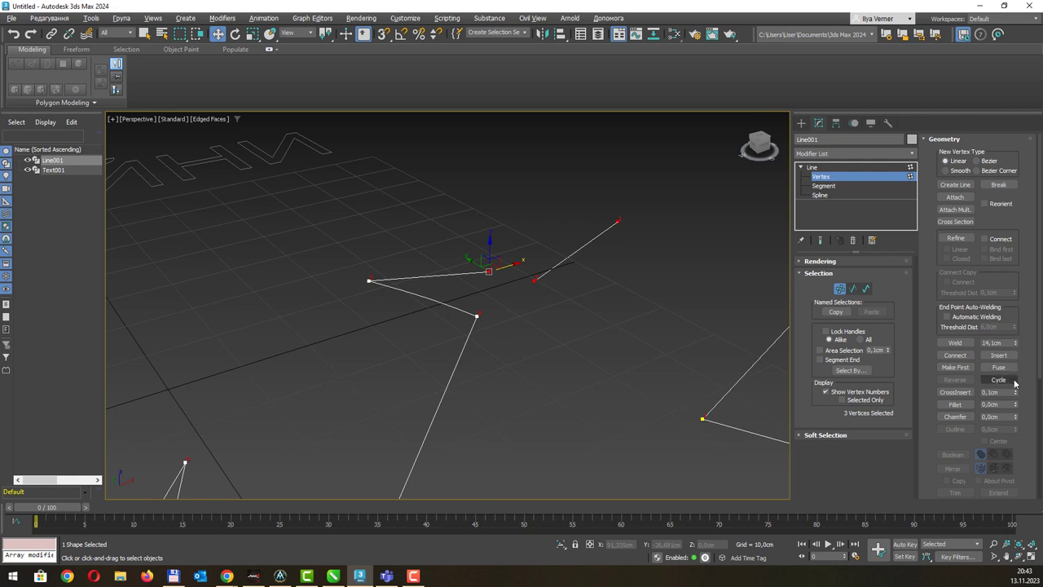
left_click(962, 346)
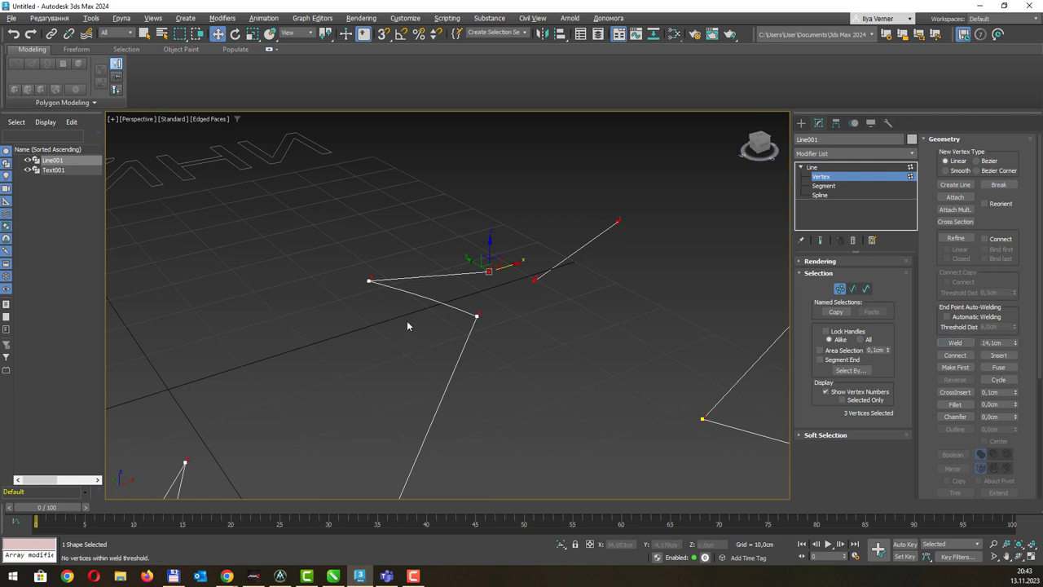
left_click_drag(1017, 345, 1018, 329)
left_click(962, 343)
key("ctrl+z")
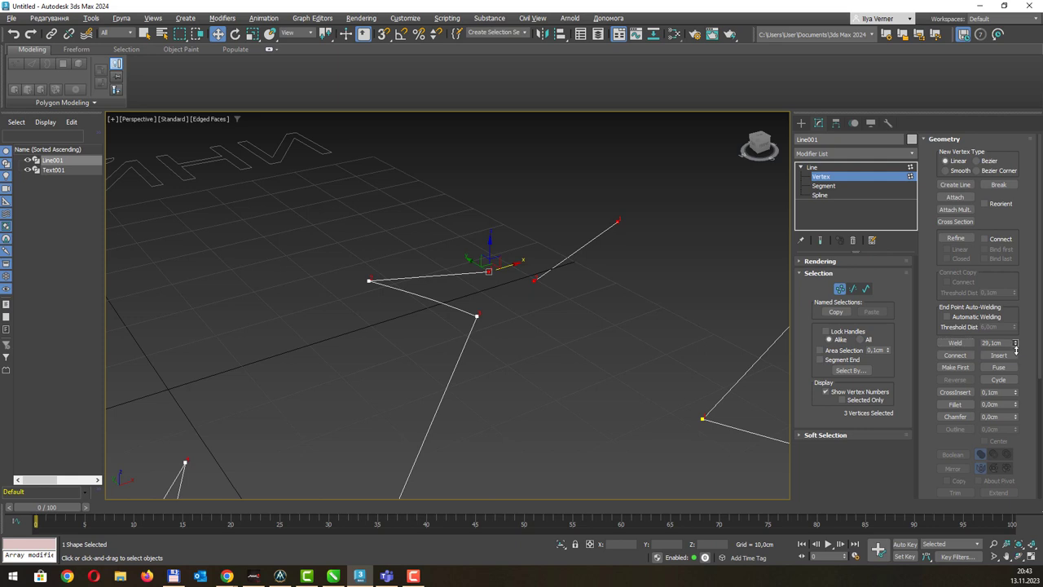
left_click(954, 342)
left_click_drag(1016, 347, 1016, 339)
left_click(955, 342)
left_click(955, 342)
left_click(955, 342)
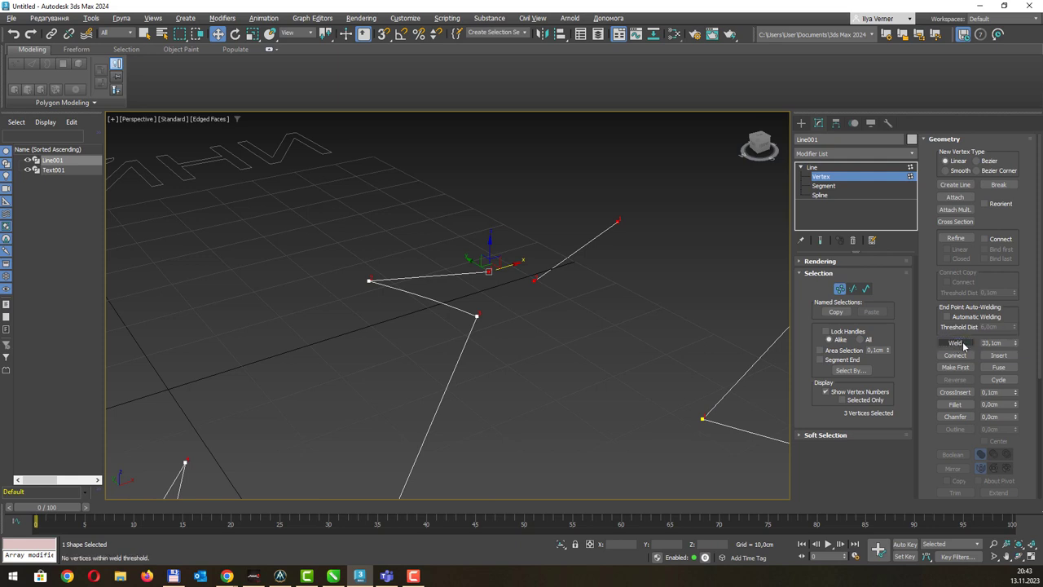
left_click(652, 220)
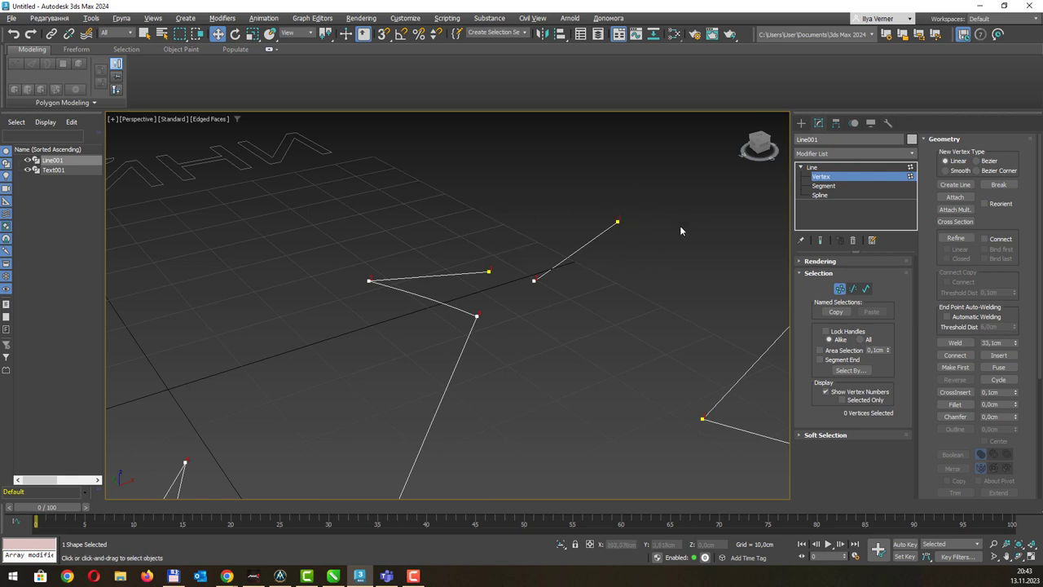
Raise the Weld threshold to 56,1cm, weld the central endpoints, and undo the extra weld.
mouse_move(462, 241)
left_mouse_down()
mouse_move(504, 279)
mouse_move(546, 291)
left_mouse_up()
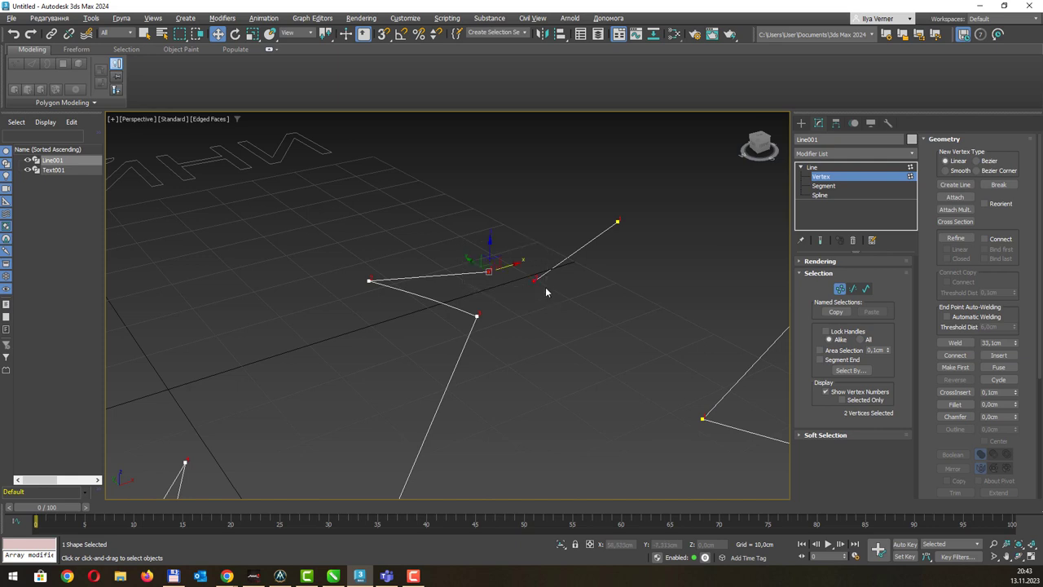
left_click(954, 342)
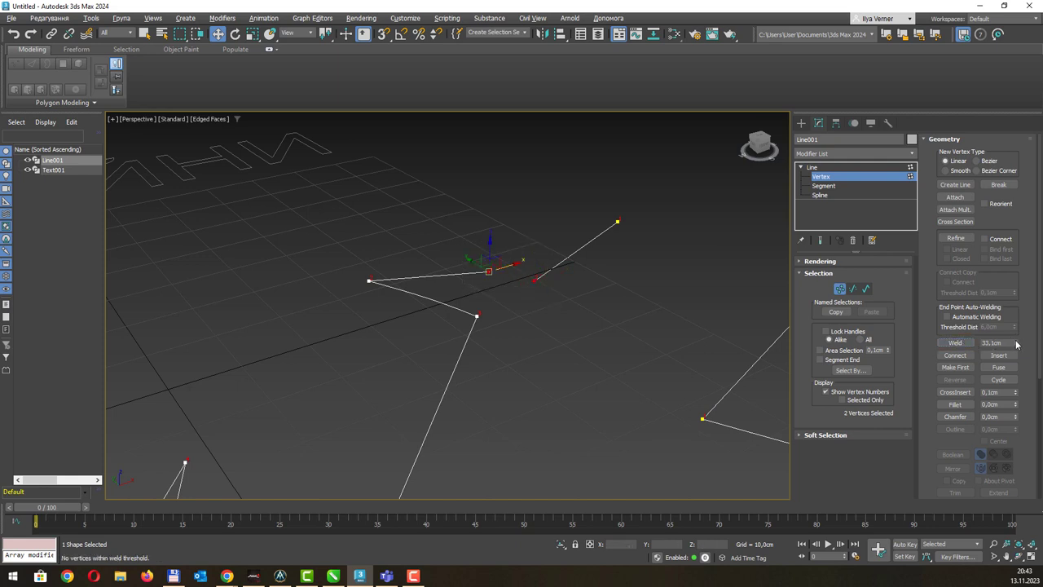
left_click_drag(1016, 344, 1017, 326)
left_click(958, 343)
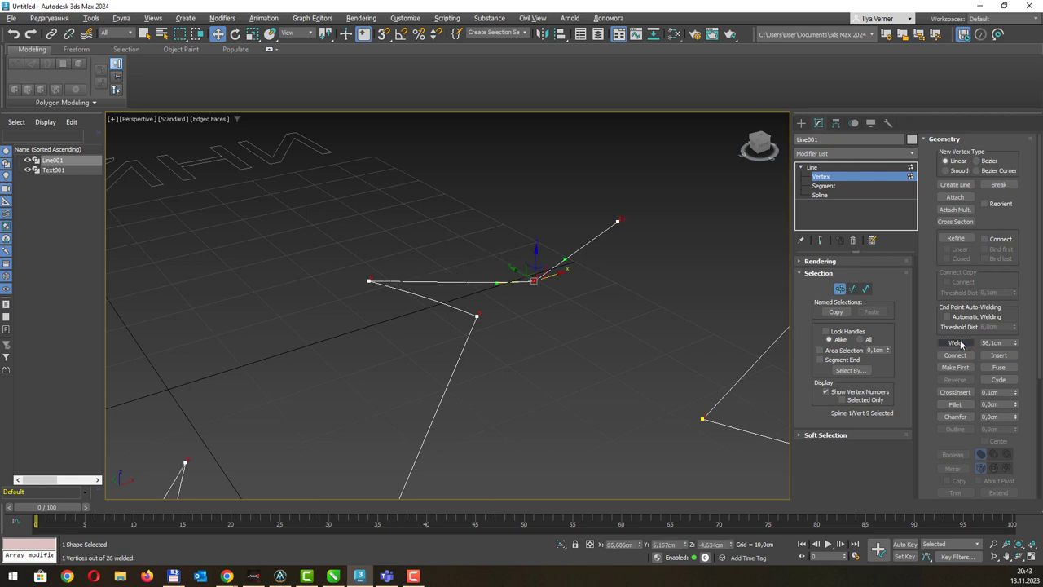
left_click_drag(434, 182, 666, 290)
left_click(953, 343)
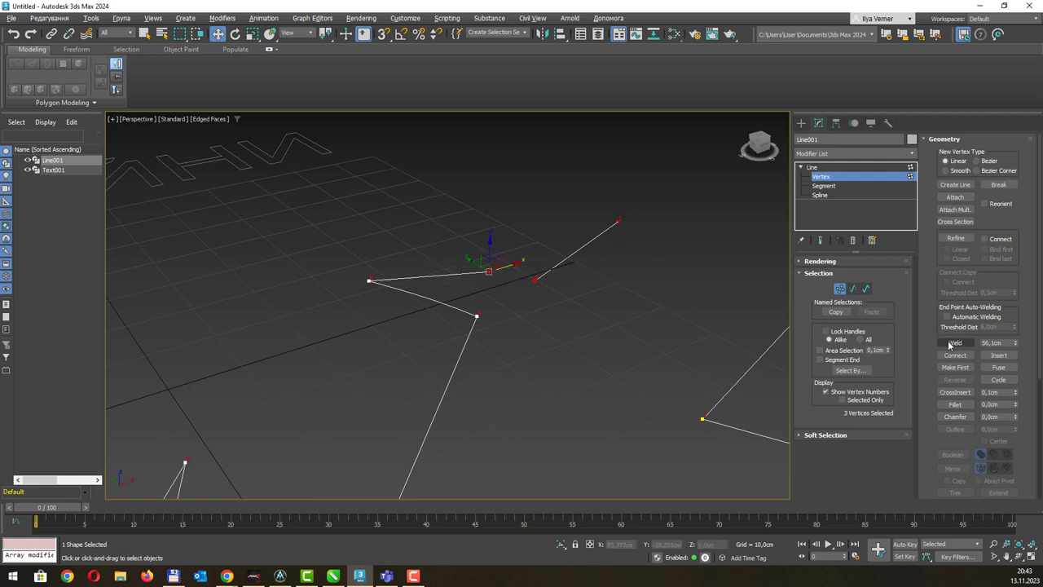
key("ctrl+z")
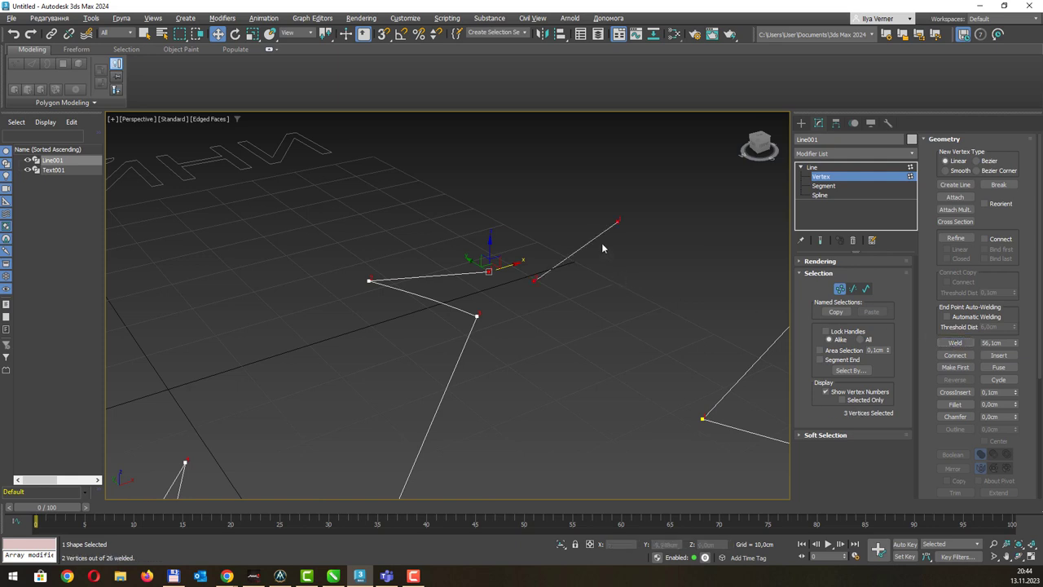
left_click(521, 252)
left_click_drag(471, 252, 552, 299)
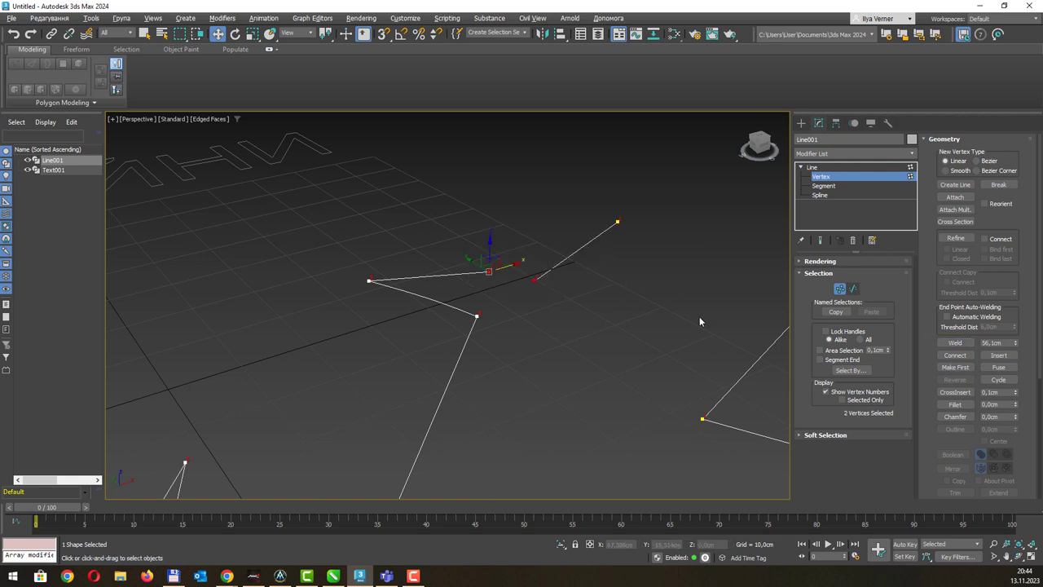
Weld the two central endpoints into one vertex and enable End Point Automatic Welding.
left_click(955, 343)
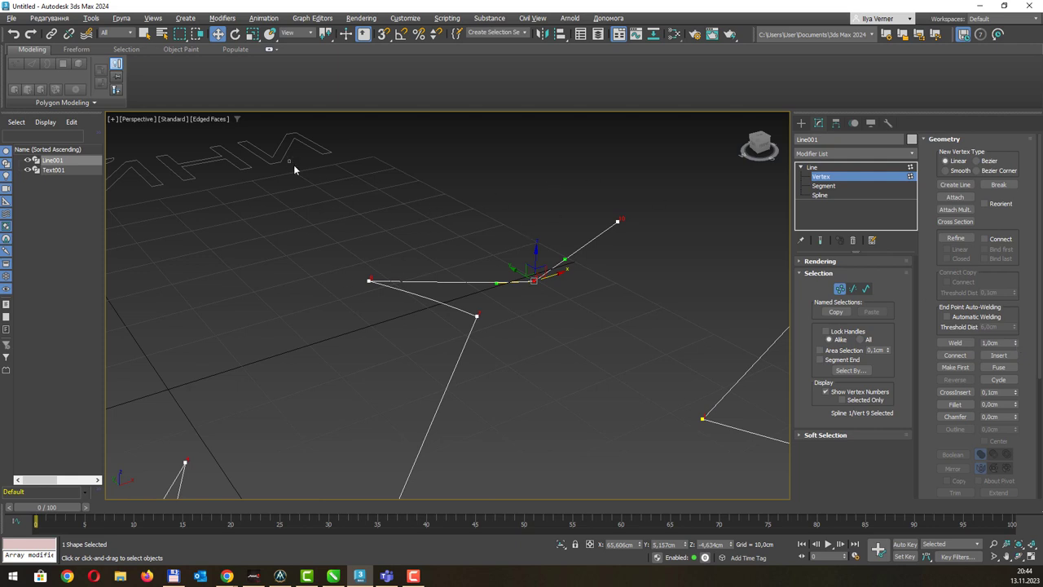
left_click_drag(640, 344, 643, 347)
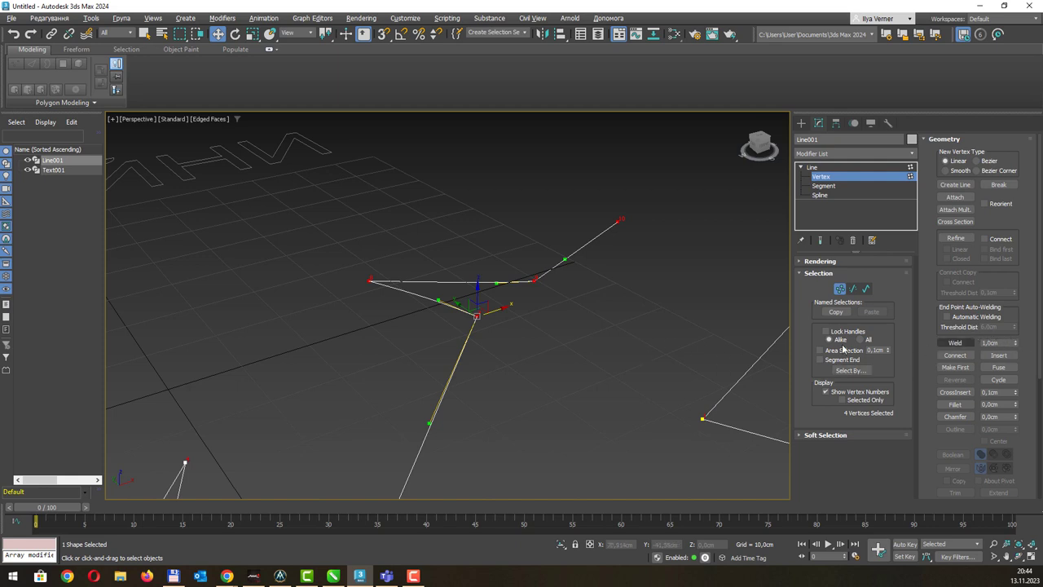
left_click(585, 312)
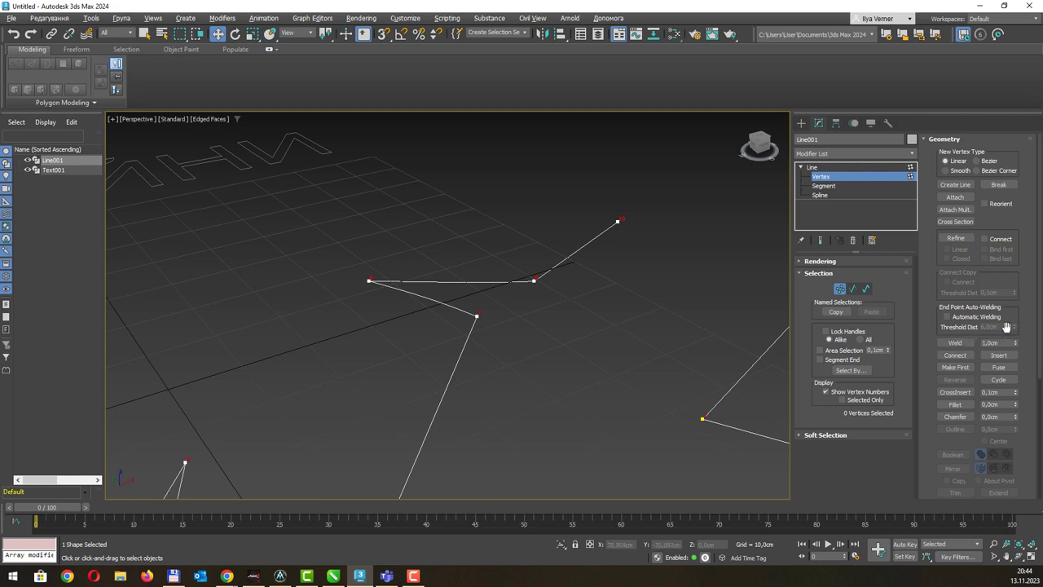
left_click(979, 322)
Draw a new four-point line spline in empty space within the shape.
scroll(610, 252, "down", 2)
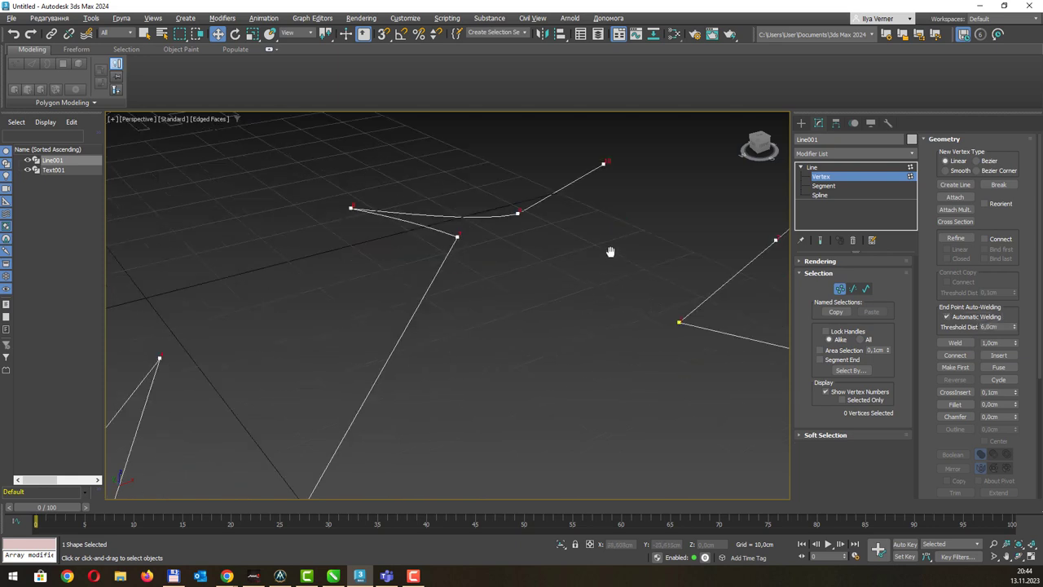
scroll(540, 294, "down", 3)
scroll(490, 325, "down", 3)
middle_click_drag(490, 326, 431, 379)
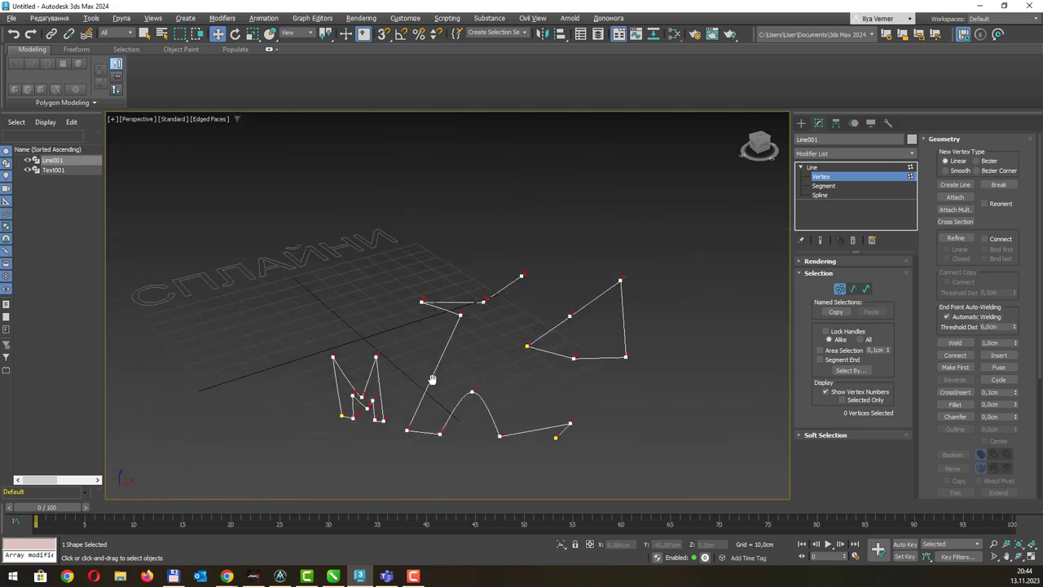
middle_click_drag(458, 307, 440, 383)
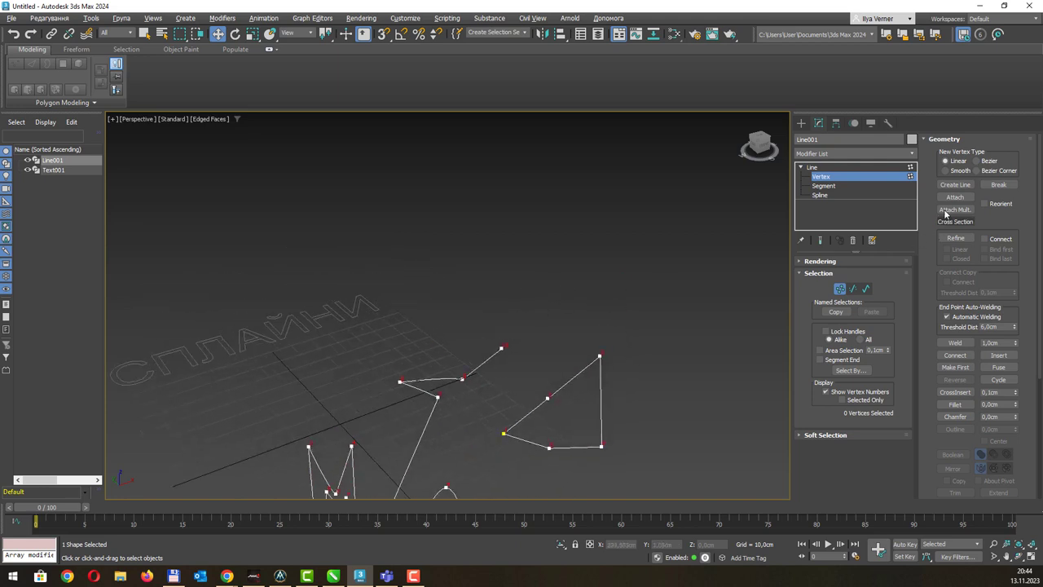
left_click(954, 185)
left_click(640, 242)
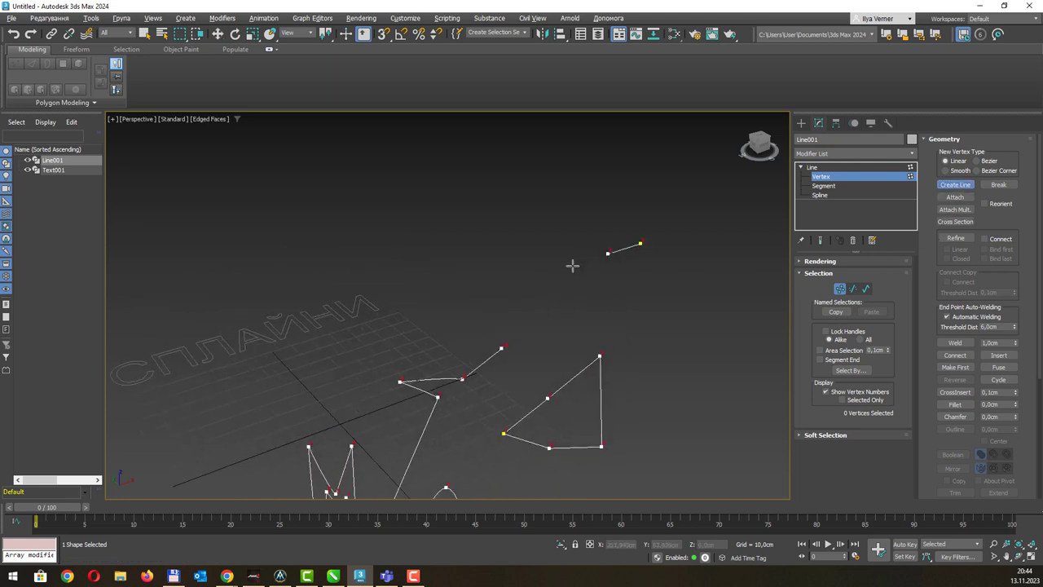
left_click(513, 220)
left_click(566, 287)
left_click(530, 291)
right_click(530, 291)
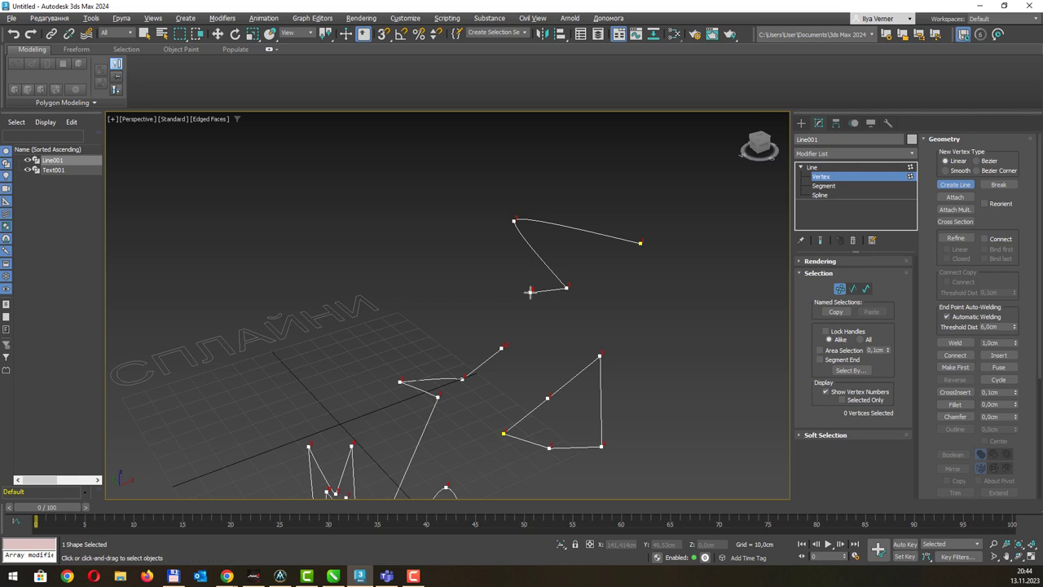
With vertex snapping, drag the new spline's end vertex onto the heart spline's end to auto-weld.
key("w")
key("1")
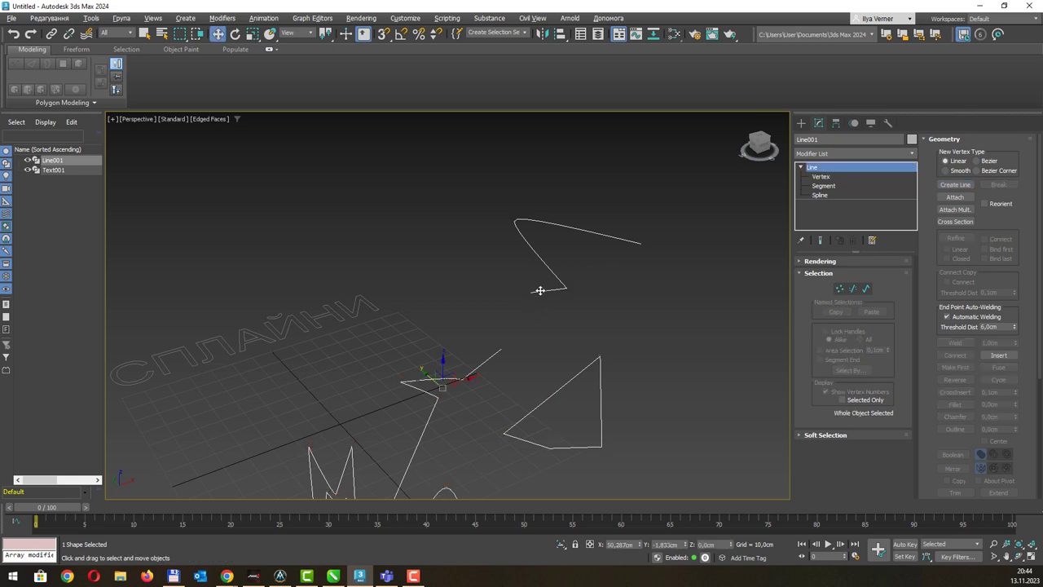
key("1")
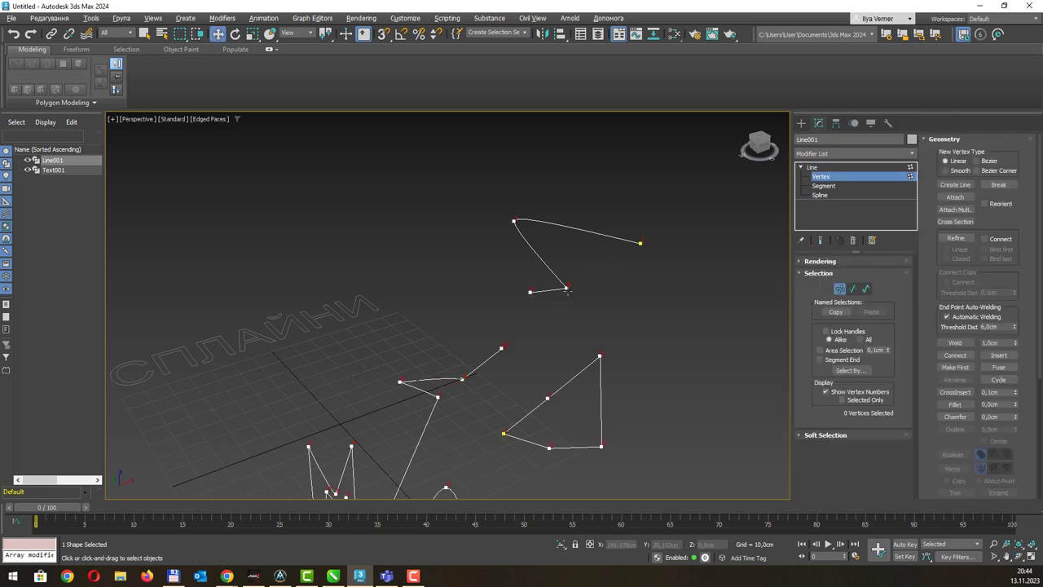
left_click(530, 290)
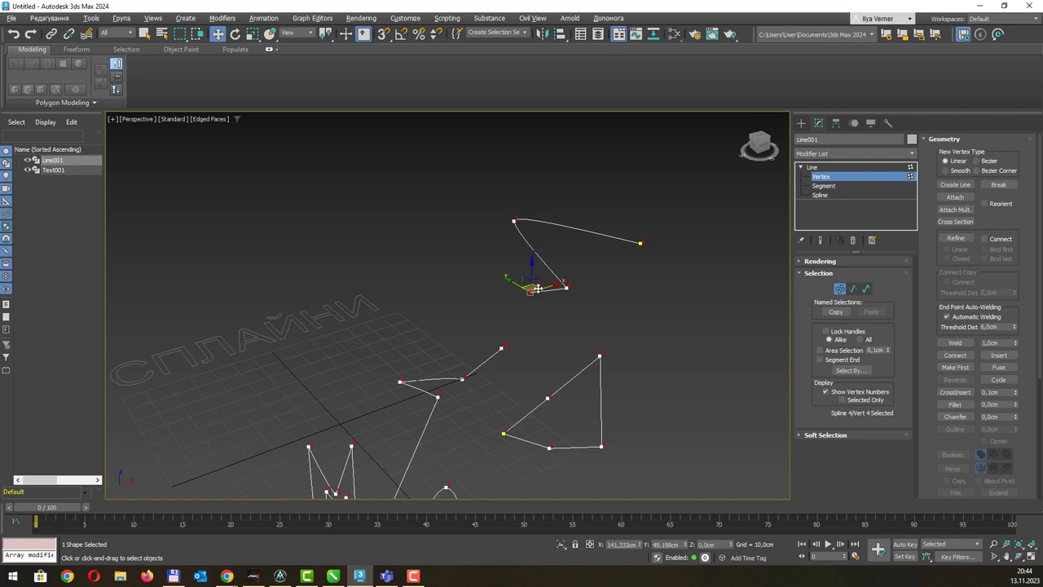
scroll(552, 320, "up", 1)
scroll(551, 320, "up", 1)
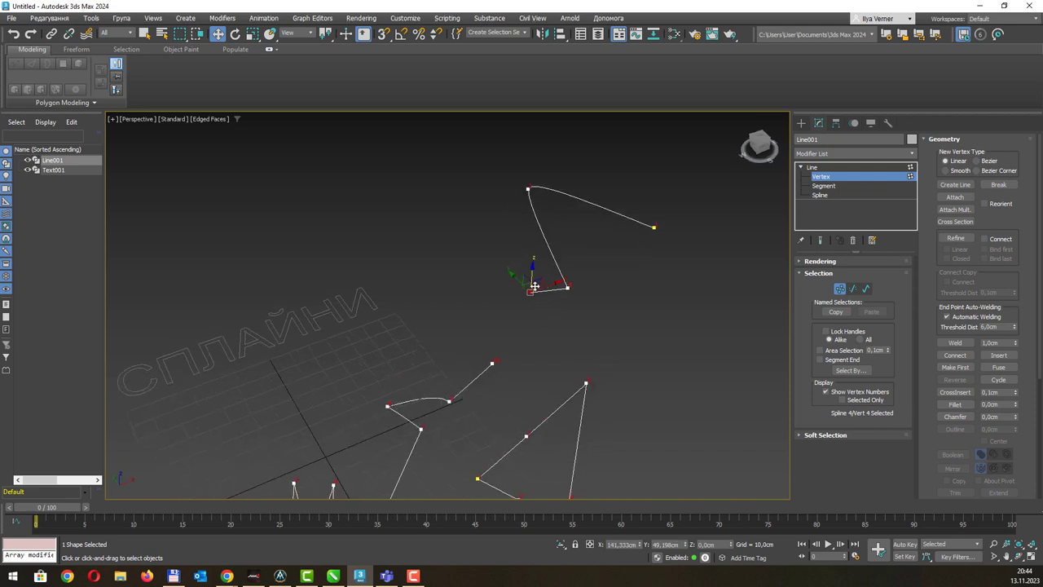
mouse_move(534, 285)
left_mouse_down()
mouse_move(512, 316)
mouse_move(529, 348)
mouse_move(512, 372)
left_mouse_up()
key("s")
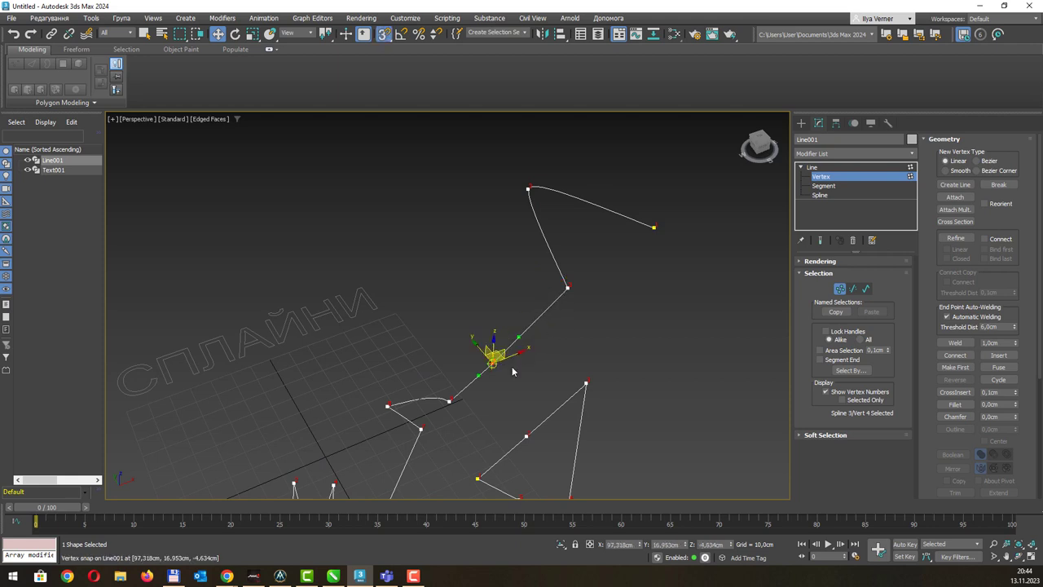
left_click(544, 359)
left_click(492, 362)
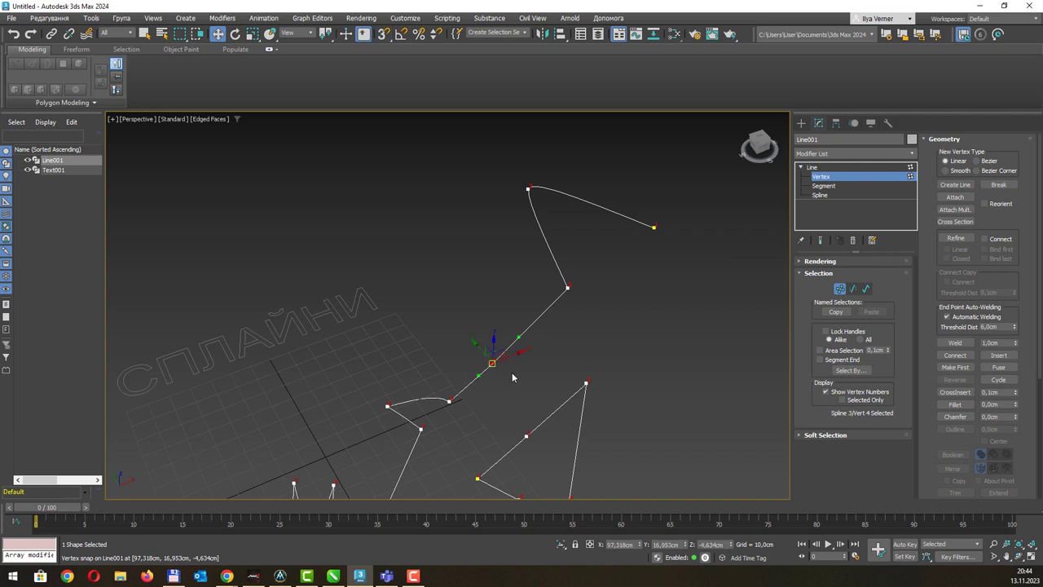
left_click_drag(484, 349, 477, 303)
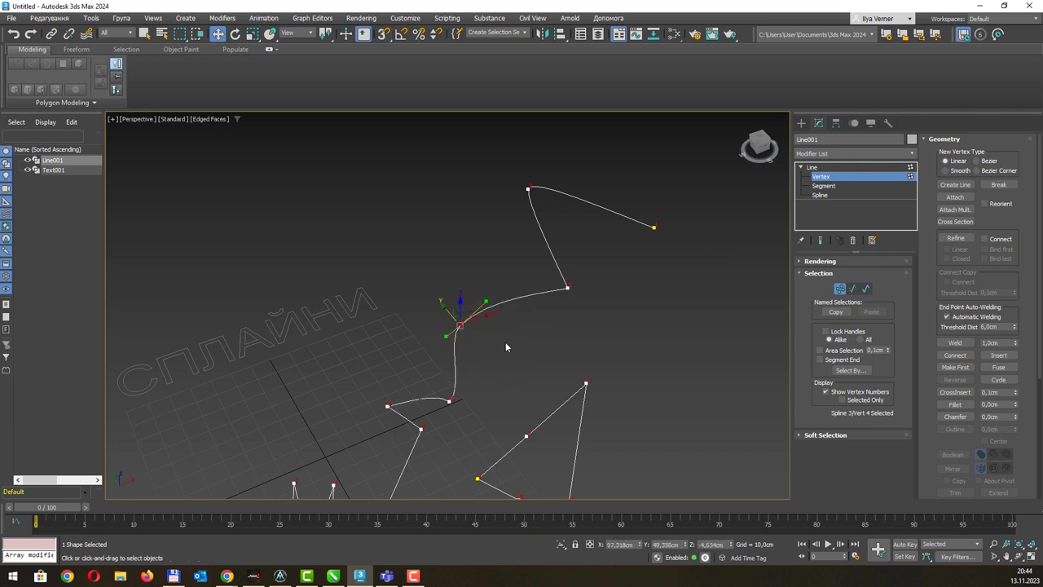
left_click(473, 331)
left_click(460, 324)
left_click_drag(453, 322, 533, 370)
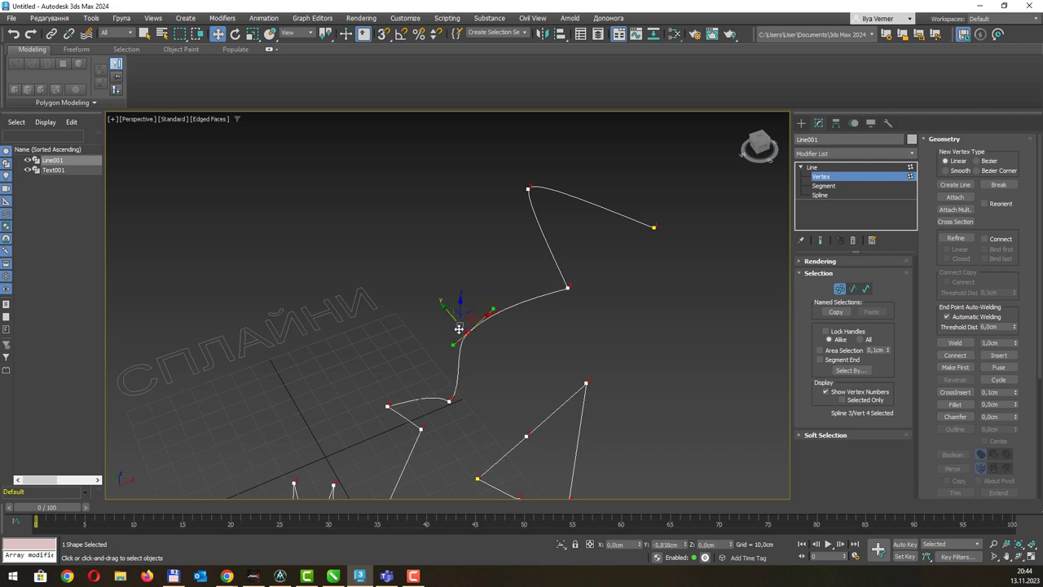
middle_click_drag(536, 359, 575, 281)
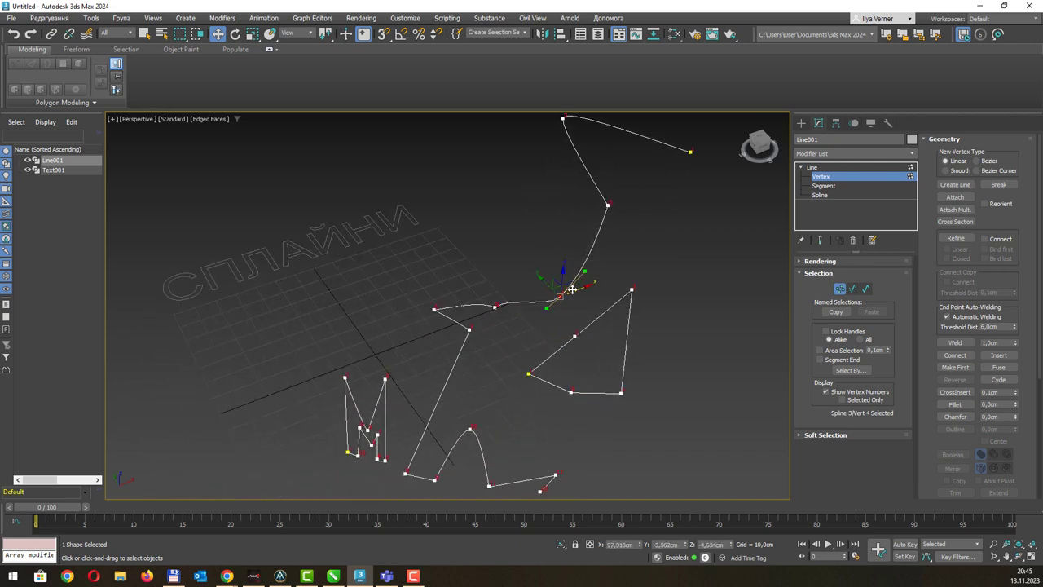
Turn off automatic welding, break the junction vertex, and move the two broken ends apart.
left_click(983, 318)
key("q")
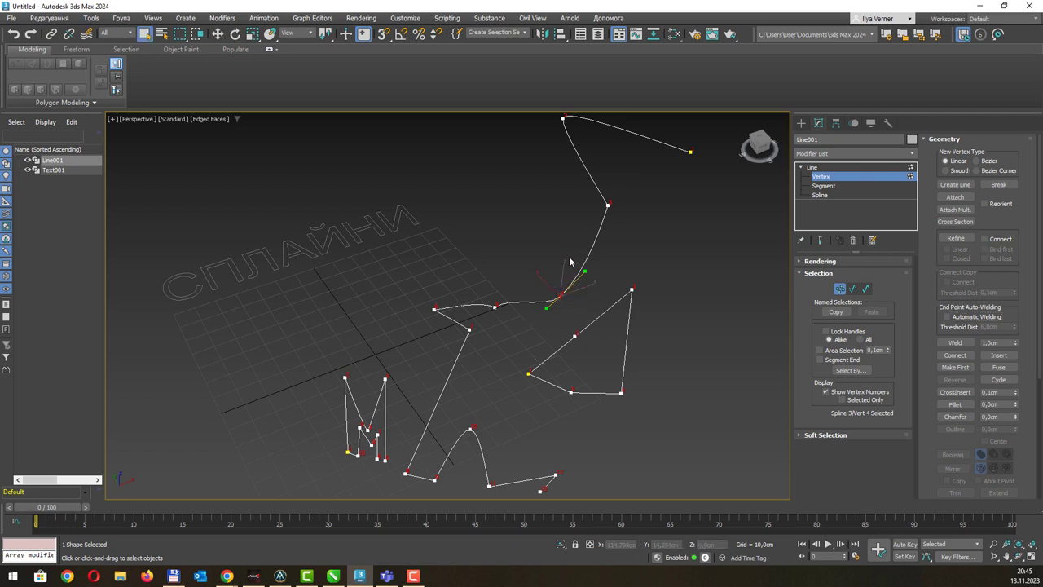
middle_click_drag(652, 266, 624, 298)
left_click(574, 249)
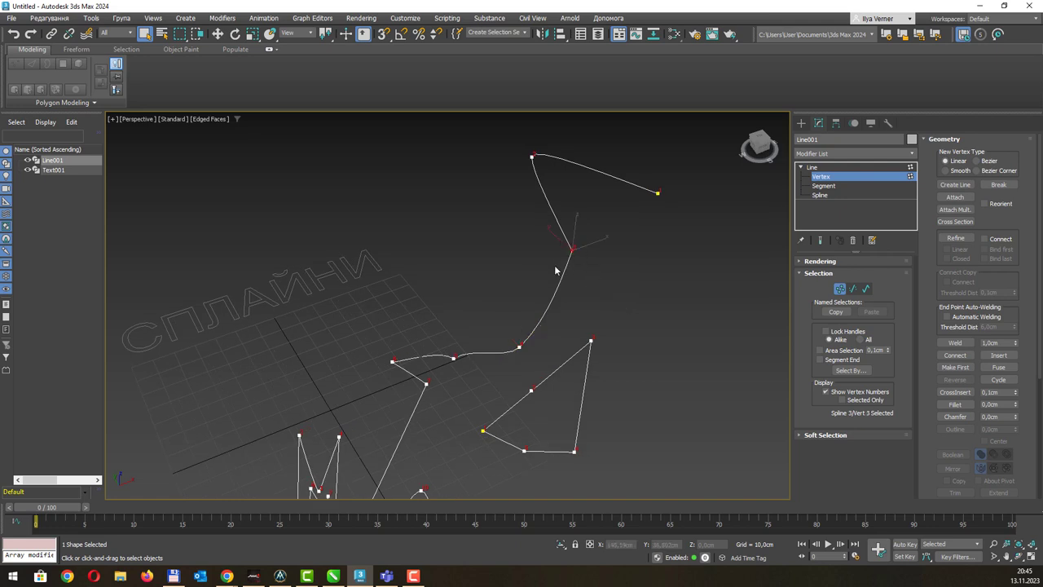
left_click(999, 185)
key("w")
left_click_drag(593, 240, 590, 281)
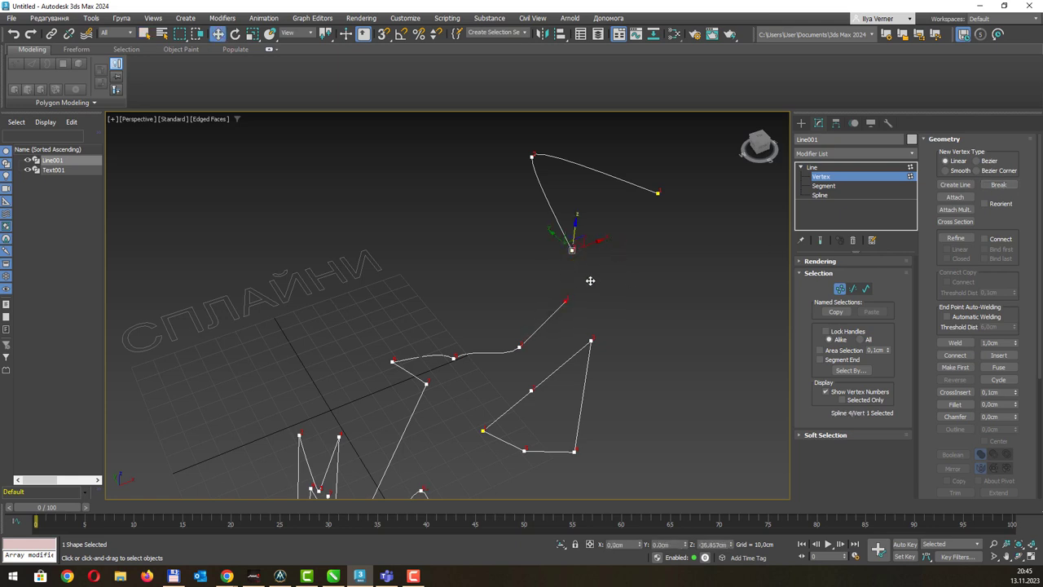
left_click(571, 251)
left_click_drag(584, 243, 552, 234)
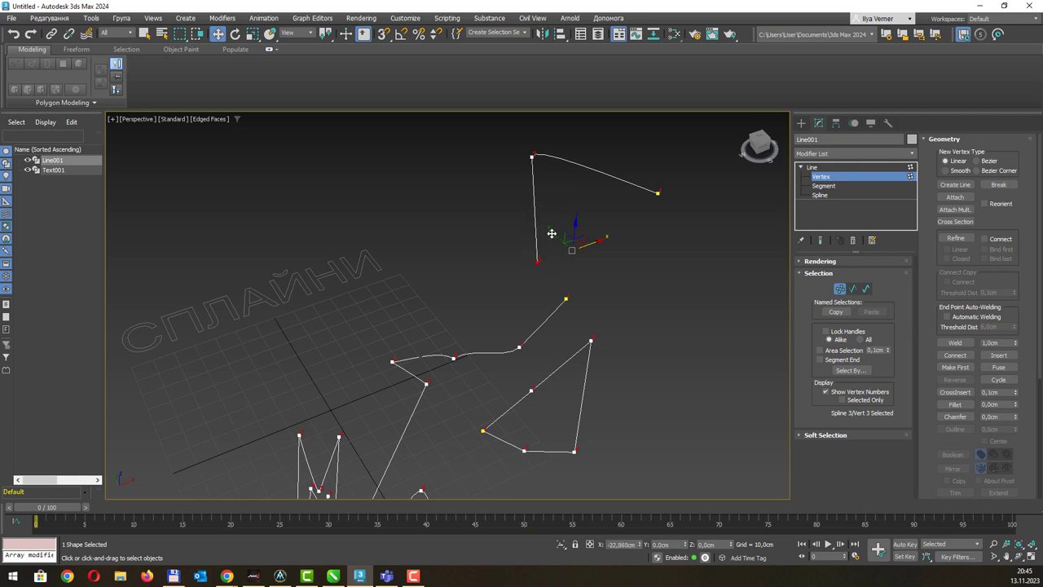
Break the lower spline at its middle vertex, then glance at the CorelDRAW slide and return.
left_click(454, 356)
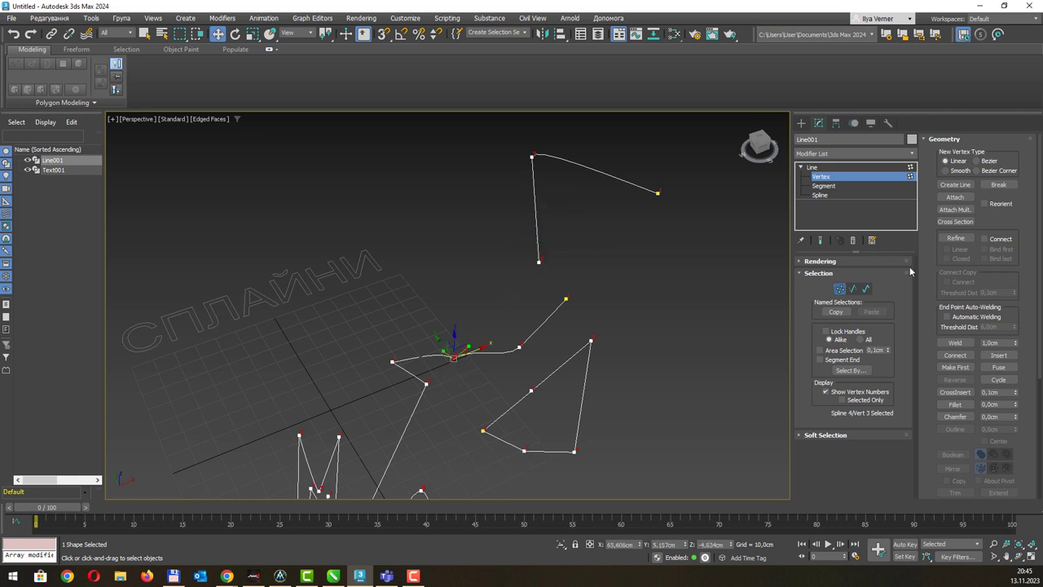
left_click(997, 186)
key("alt+Tab")
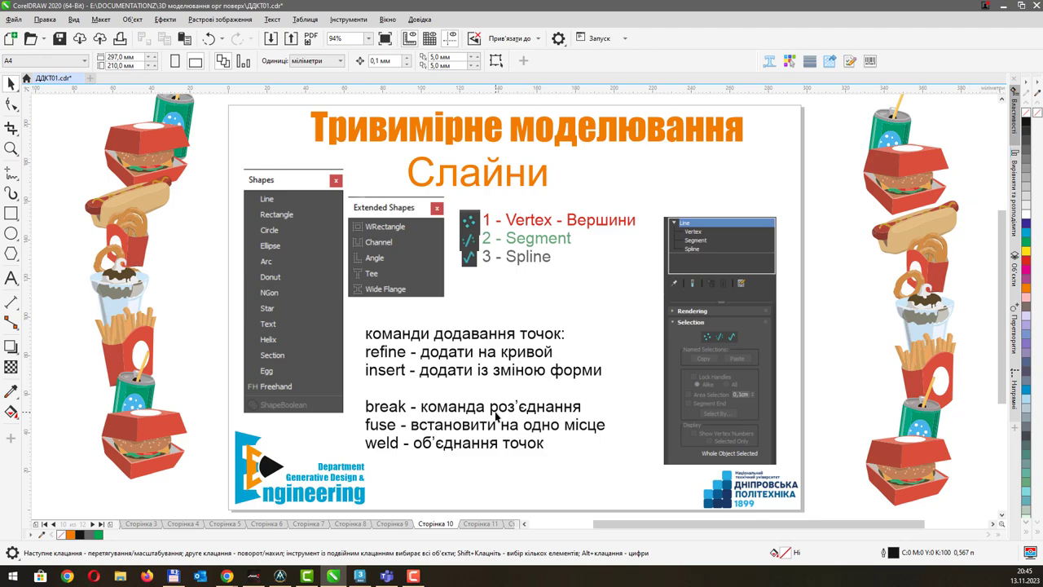
key("alt+Tab")
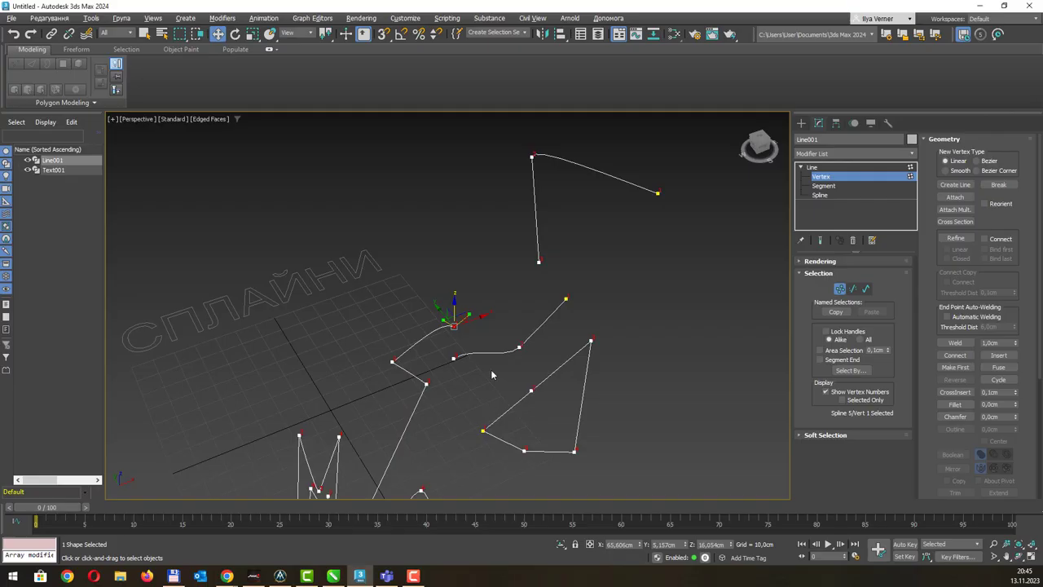
Use Refine to add vertices along the long segment and the triangle's sides without changing their shape.
mouse_move(492, 375)
middle_mouse_down()
mouse_move(535, 310)
mouse_move(503, 299)
middle_mouse_up()
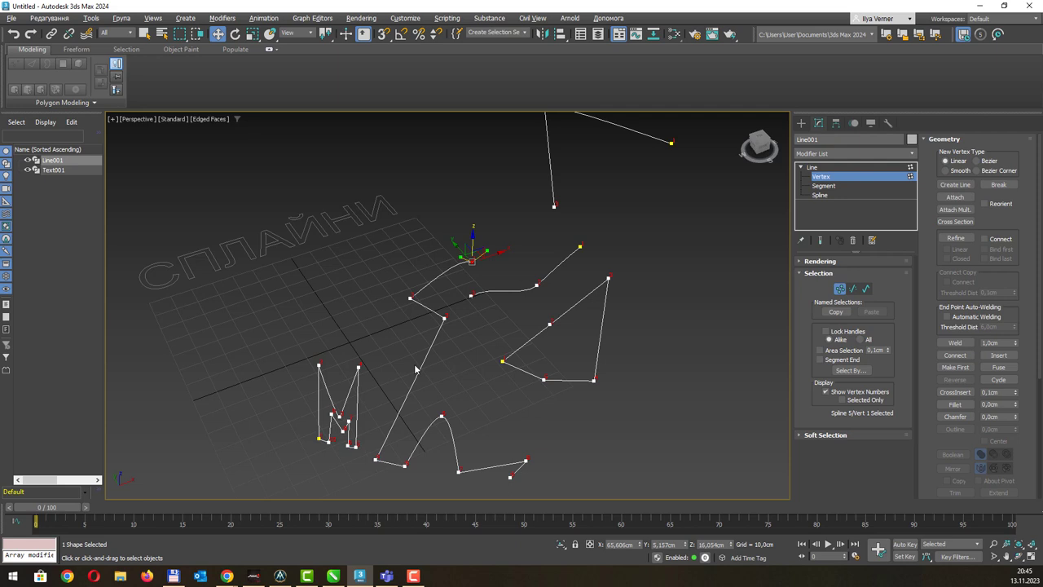
left_click(950, 243)
left_click(429, 349)
left_click(413, 382)
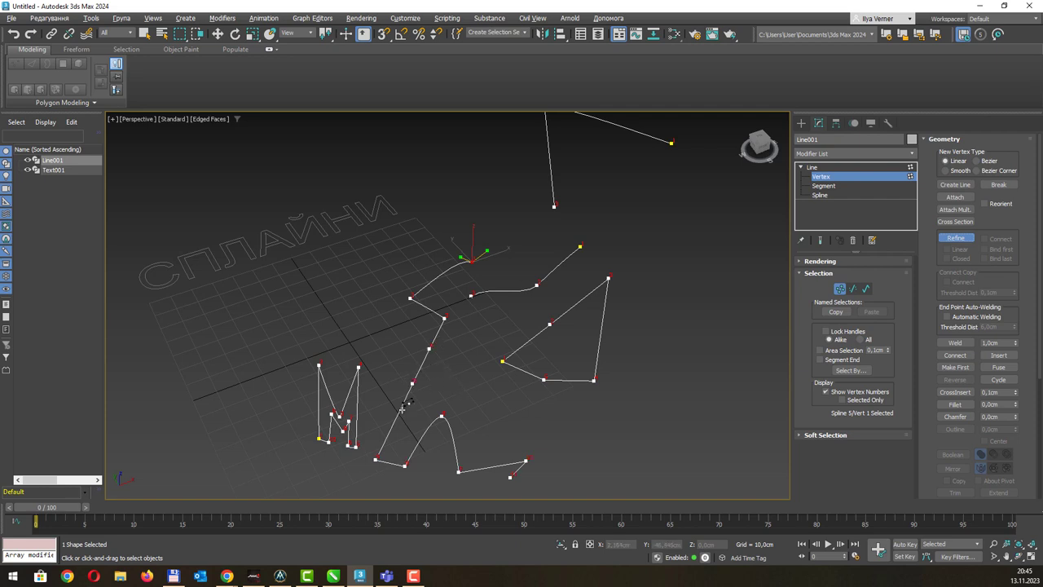
left_click(398, 413)
left_click(572, 306)
scroll(614, 298, "up", 3)
left_click(598, 300)
left_click(593, 325)
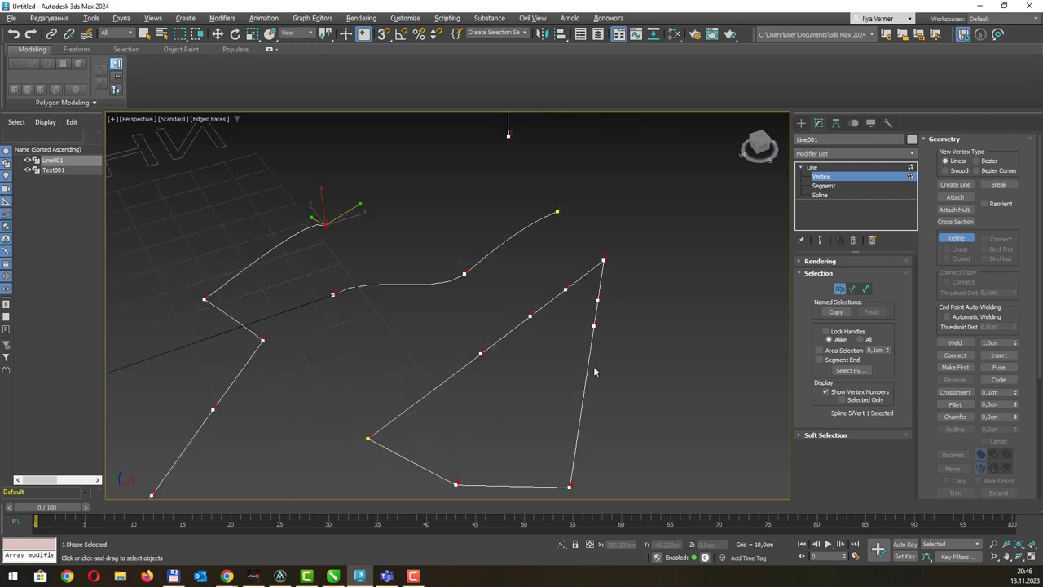
left_click(588, 360)
Insert vertices into the curve to bend it up and to the right.
key("w")
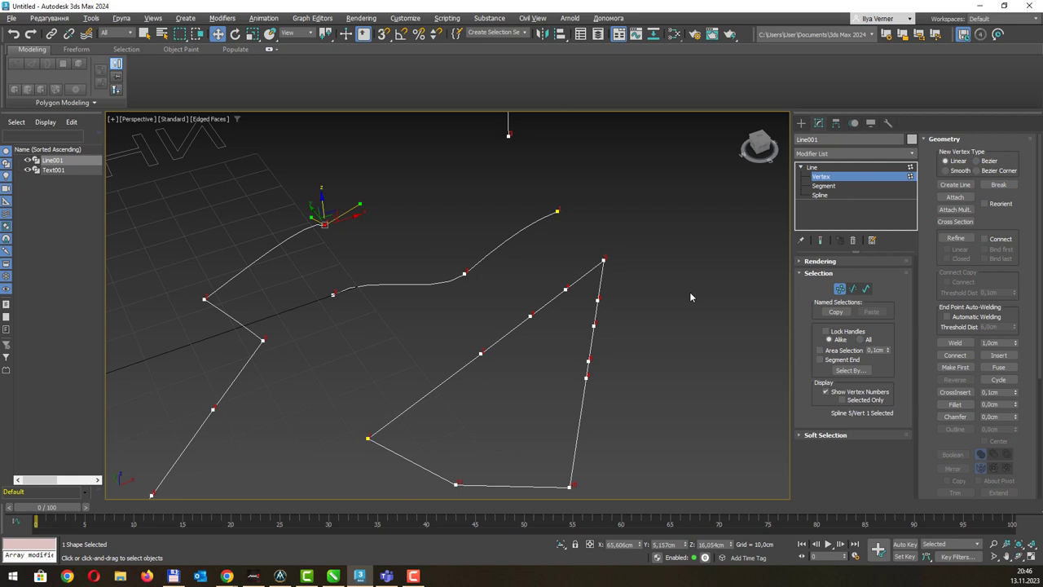
left_click(998, 355)
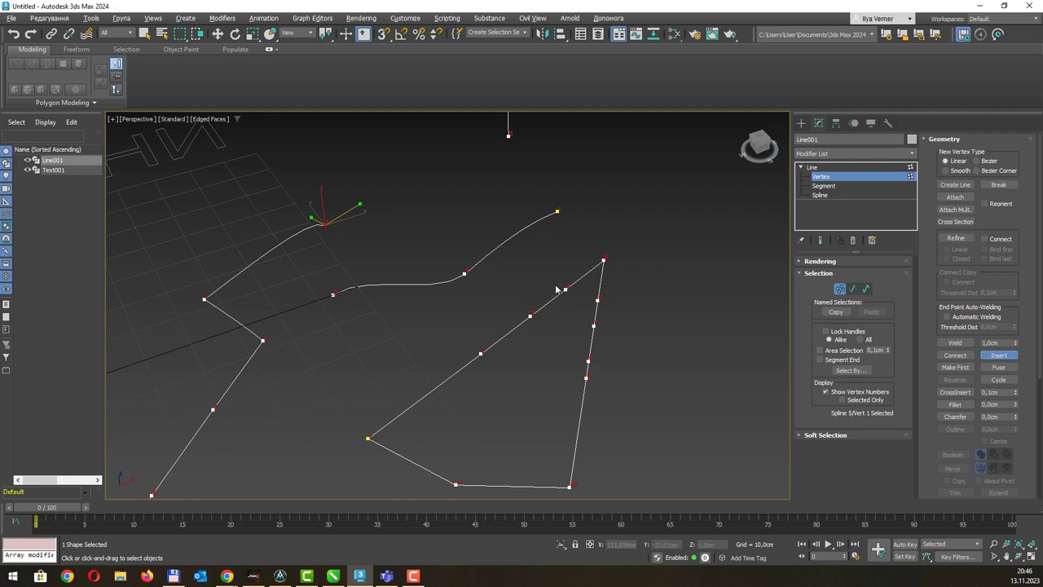
left_click(361, 284)
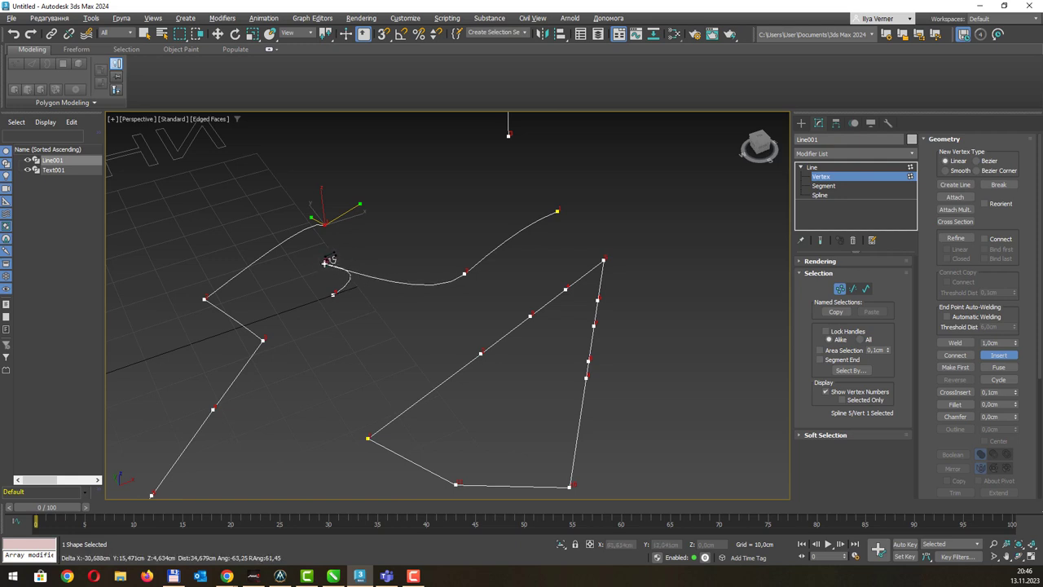
left_click(324, 264)
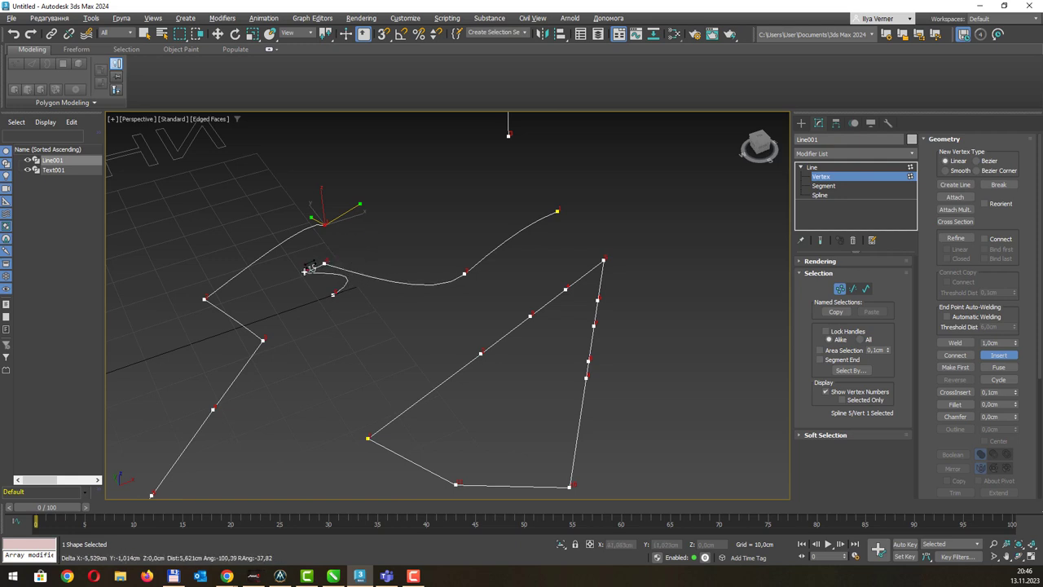
left_click(369, 240)
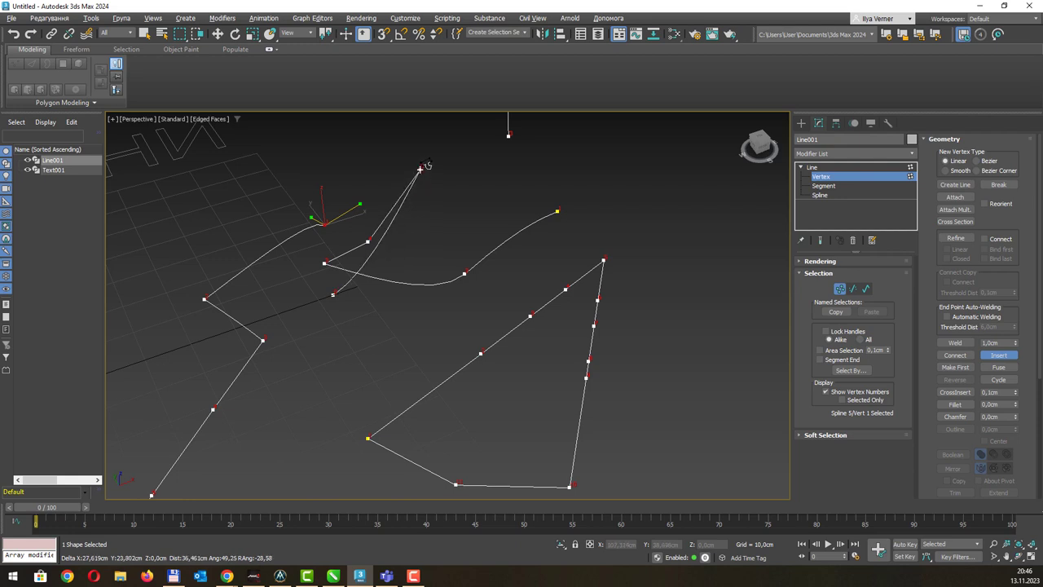
left_click(419, 169)
Keep inserting vertices to form a looping zigzag running downward.
left_click(463, 236)
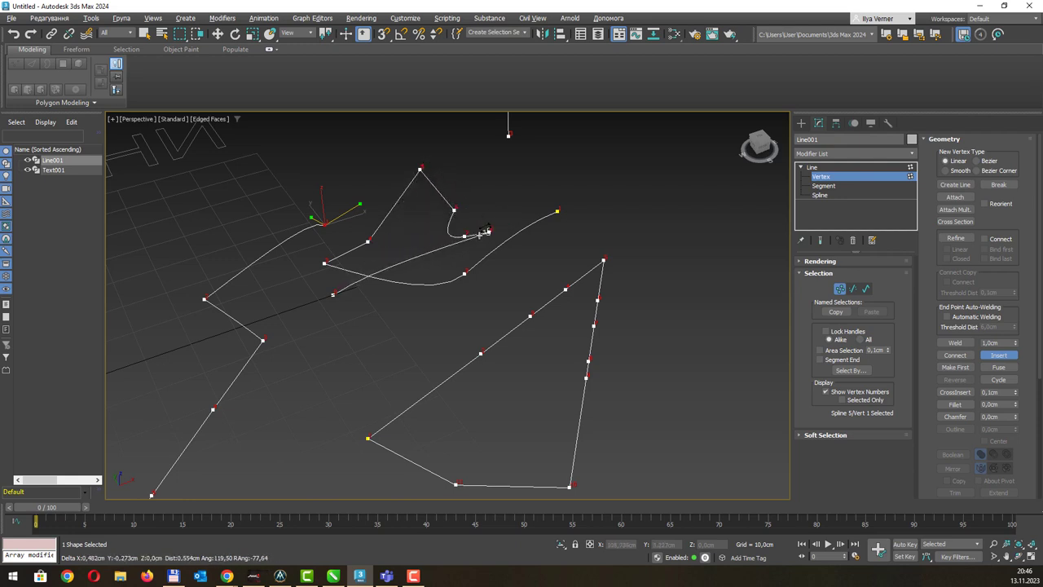
left_click(483, 240)
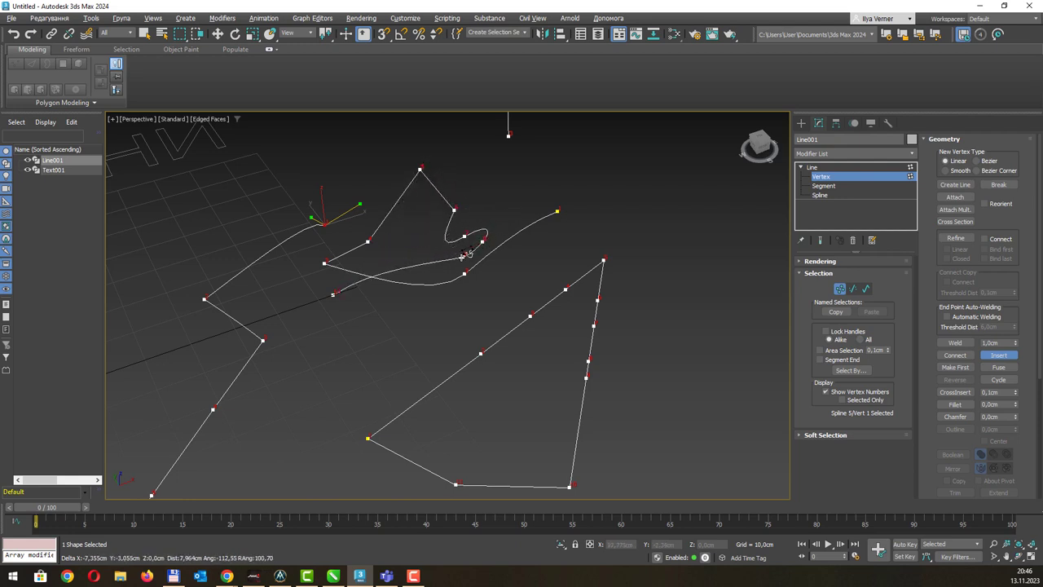
left_click(448, 256)
left_click(413, 253)
left_click(423, 296)
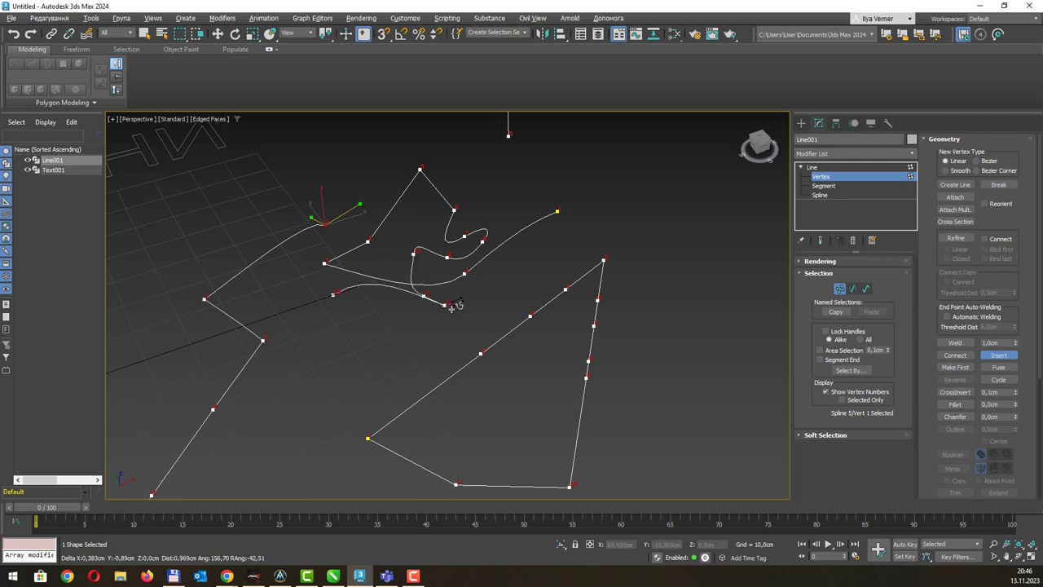
left_click(453, 325)
left_click(422, 351)
left_click_drag(388, 336, 315, 332)
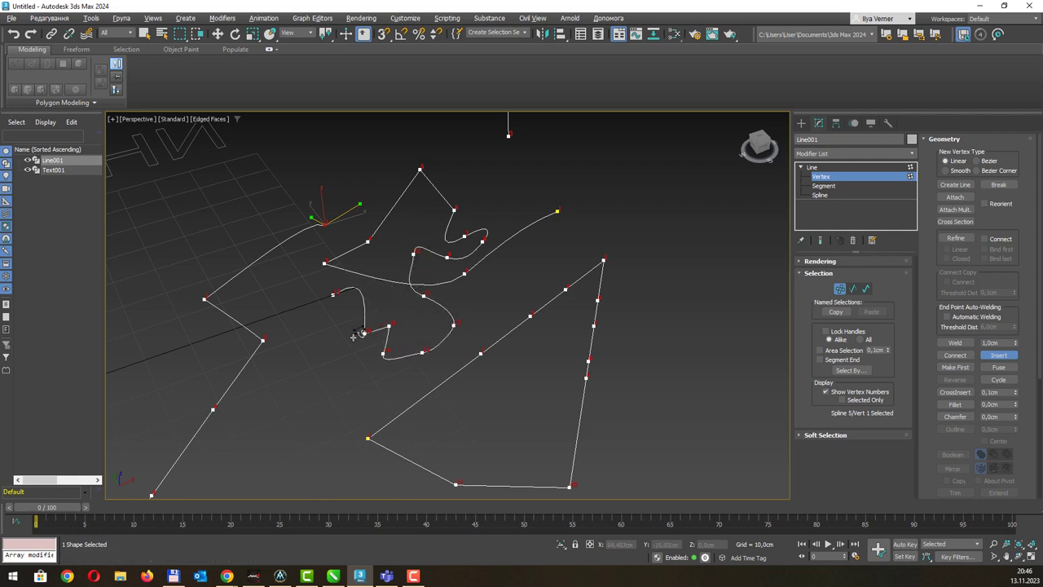
right_click(318, 333)
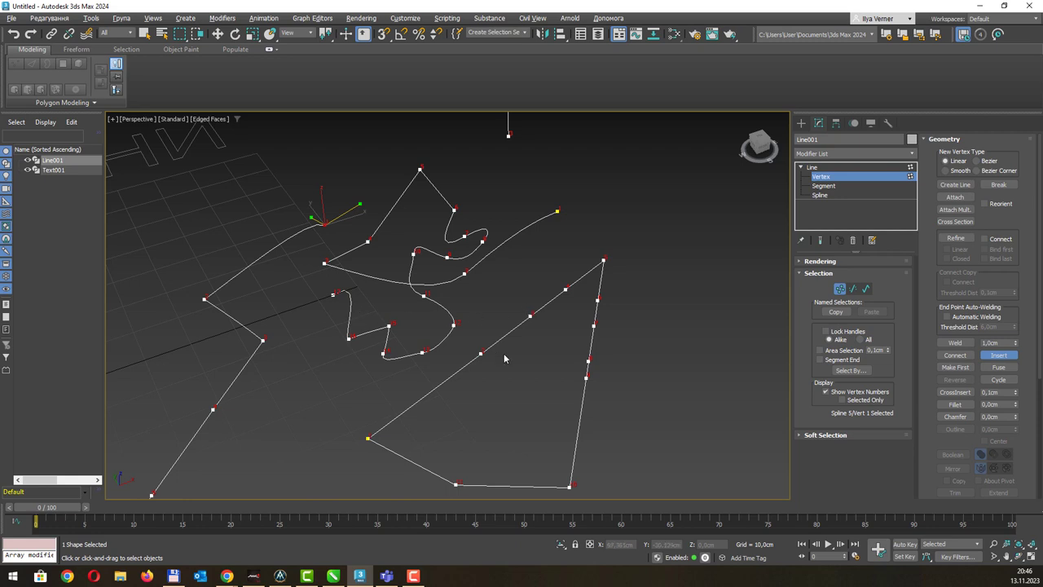
Insert vertices into the triangle's lower-left side to cut a notch, then switch to the slides.
left_click(426, 394)
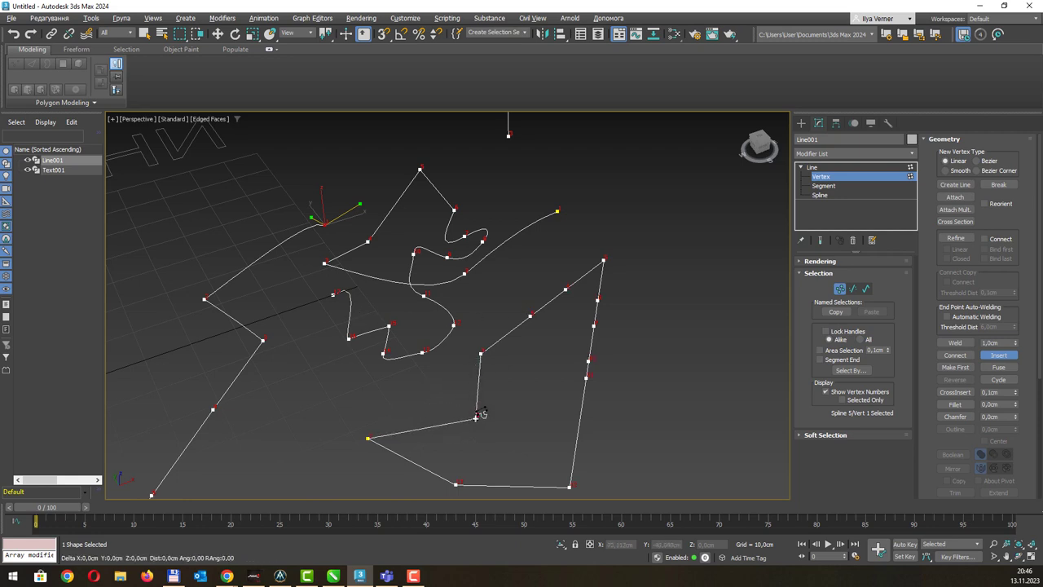
left_click(476, 417)
left_click(506, 384)
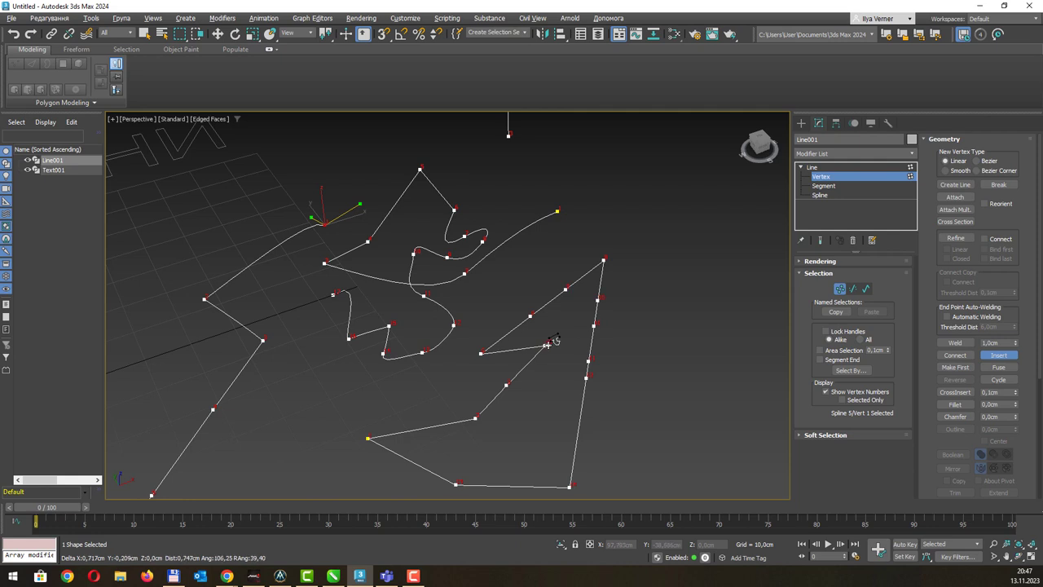
right_click(549, 342)
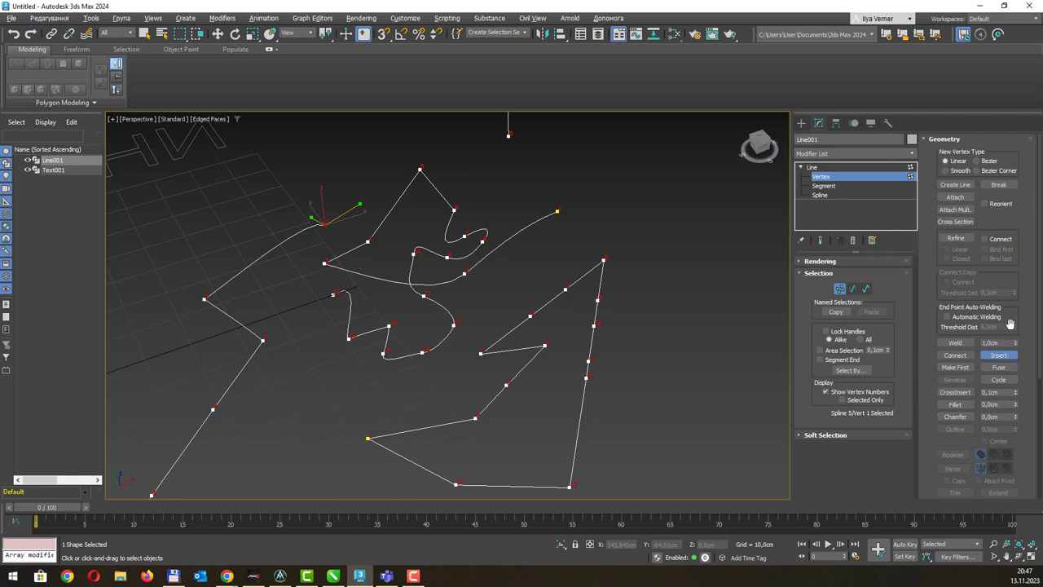
key("w")
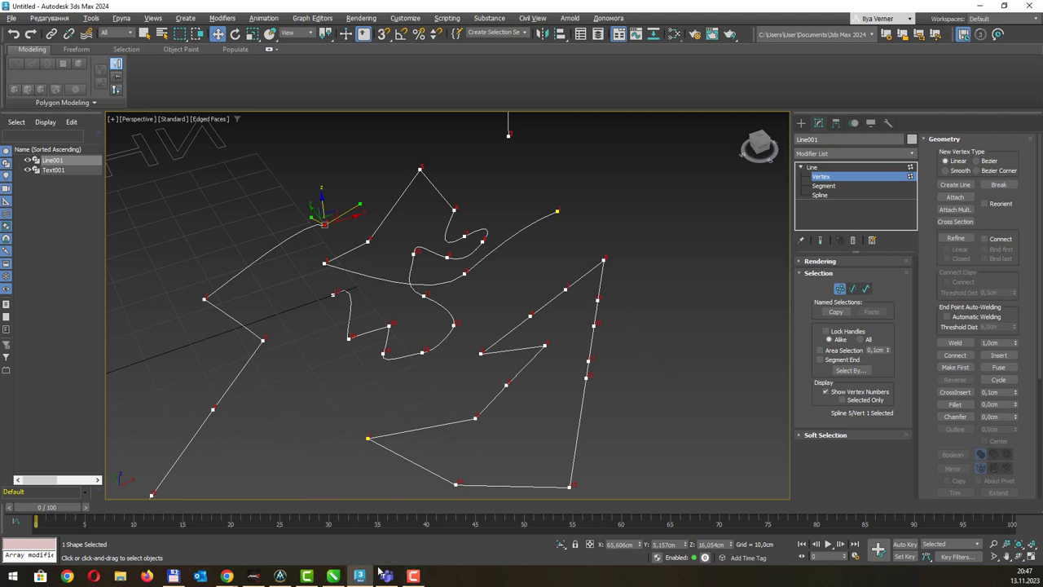
left_click(333, 576)
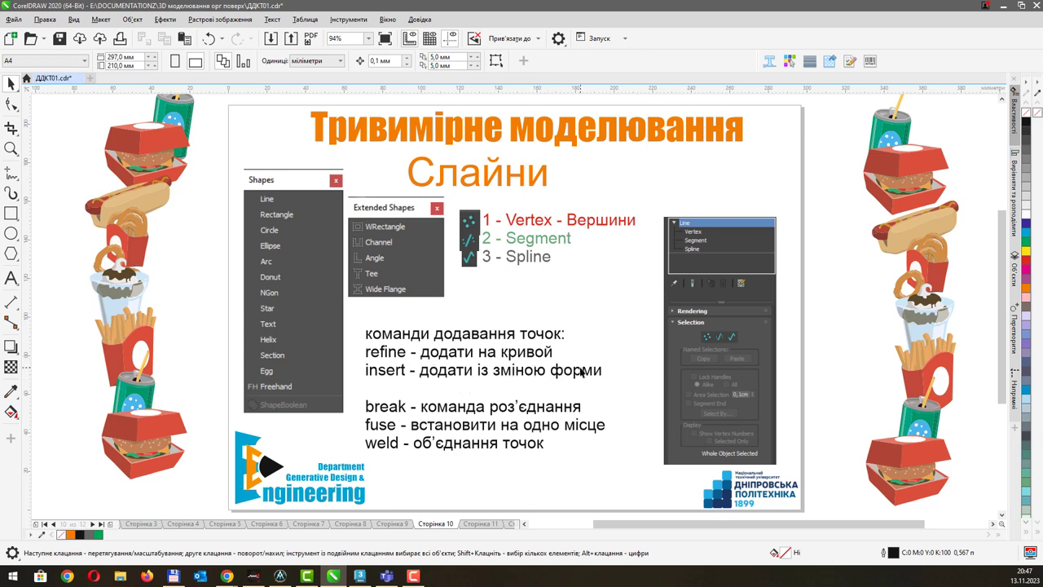
Return to the 3ds Max scene from the refine/insert/break/fuse/weld slide.
key("alt+Tab")
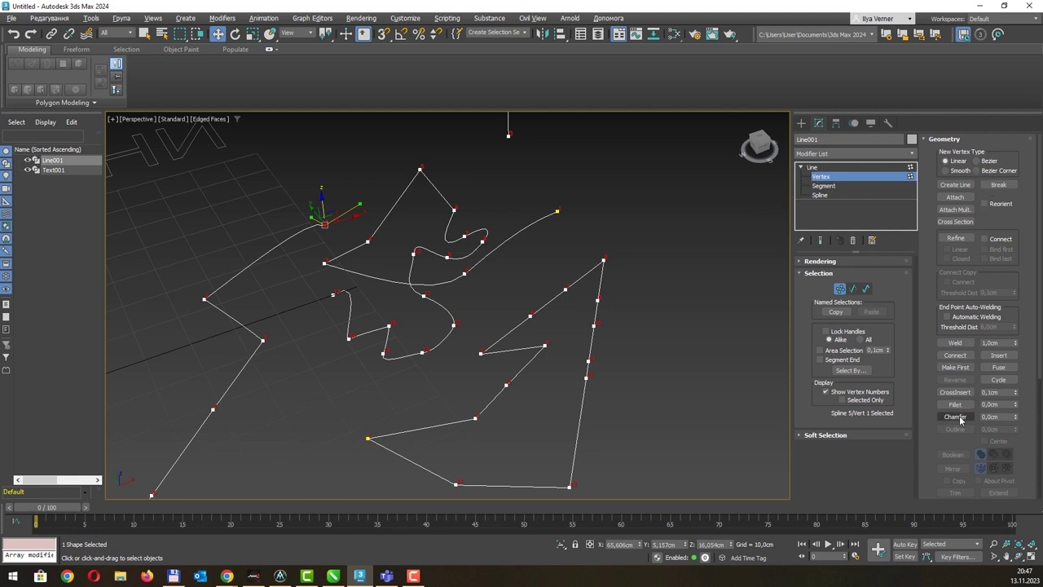
Switch Line001 from Vertex to Segment sub-object level in the modifier stack.
scroll(959, 416, "down", 1)
scroll(959, 417, "down", 2)
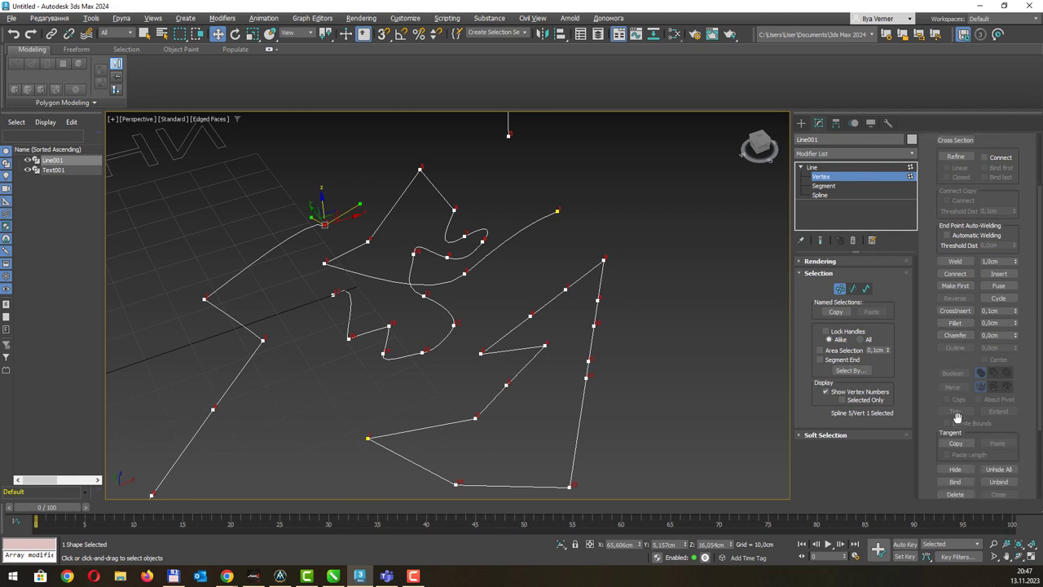
scroll(958, 420, "down", 2)
scroll(958, 419, "down", 3)
scroll(957, 418, "down", 1)
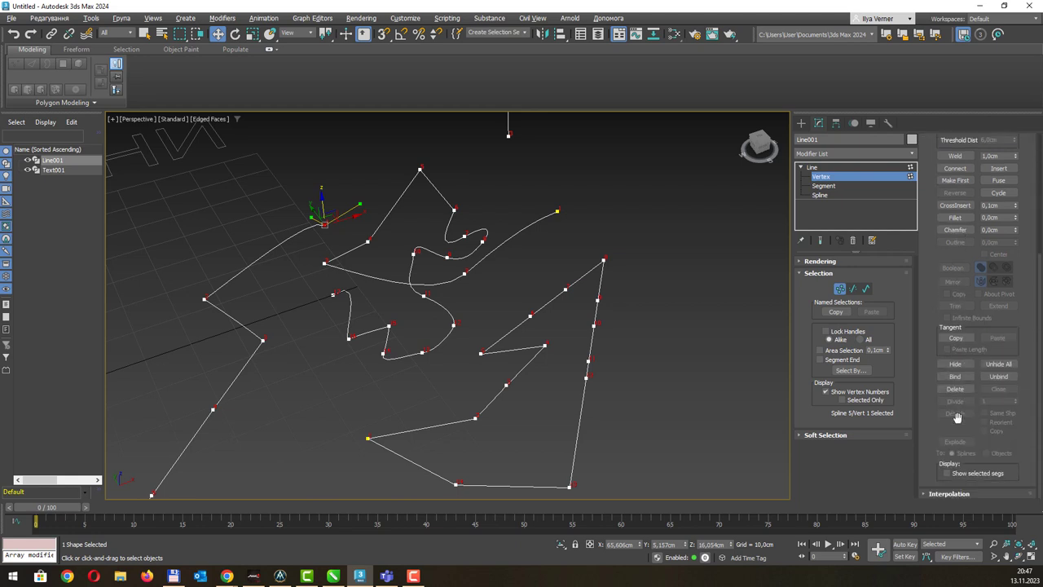
left_click(825, 186)
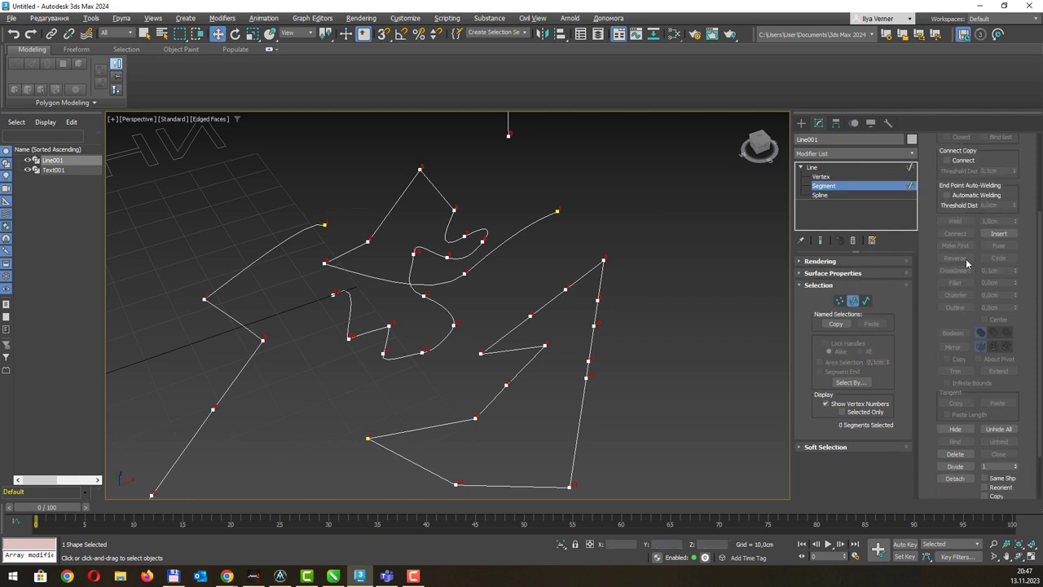
scroll(967, 263, "up", 2)
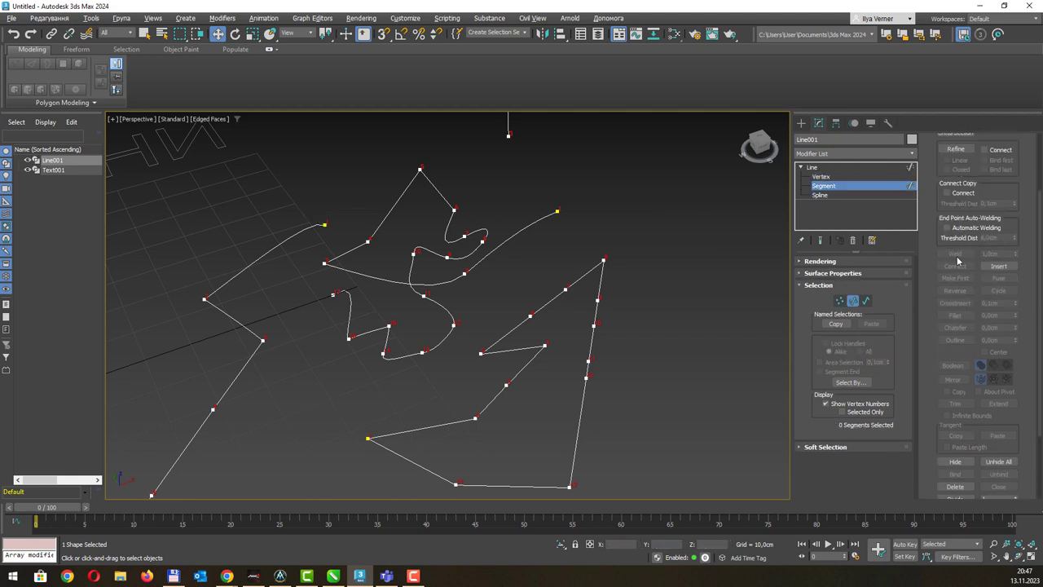
scroll(951, 295, "up", 3)
scroll(970, 317, "up", 2)
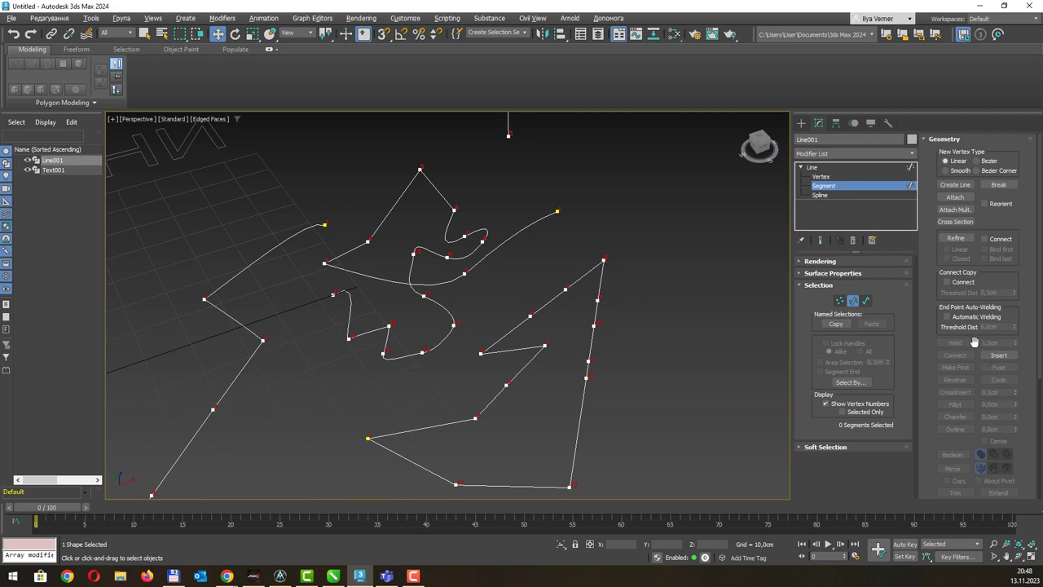
At Spline level, select the curly open spline.
left_click(822, 196)
scroll(967, 298, "down", 1)
scroll(969, 298, "down", 2)
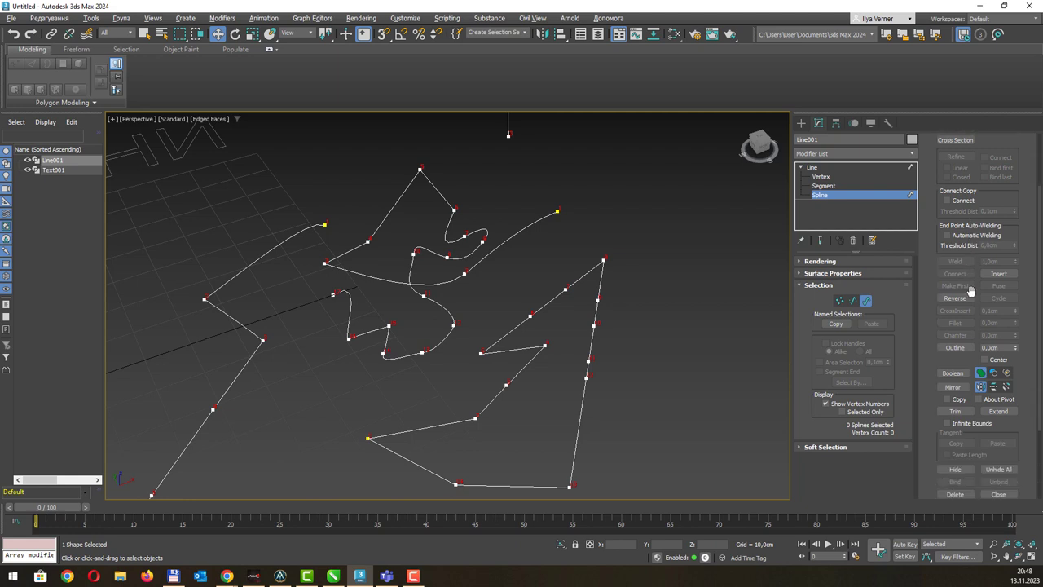
scroll(971, 299, "down", 1)
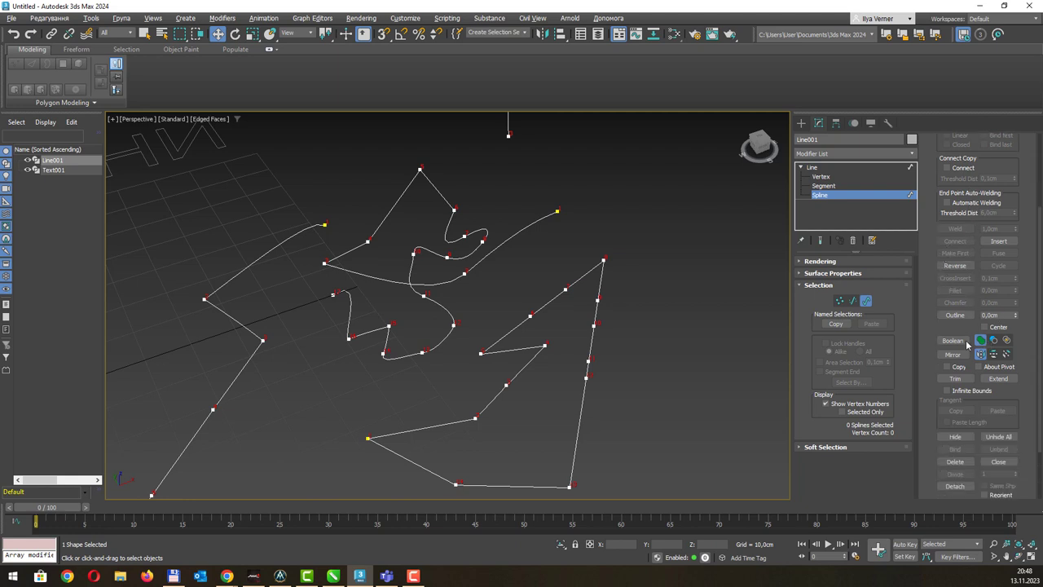
scroll(967, 349, "down", 1)
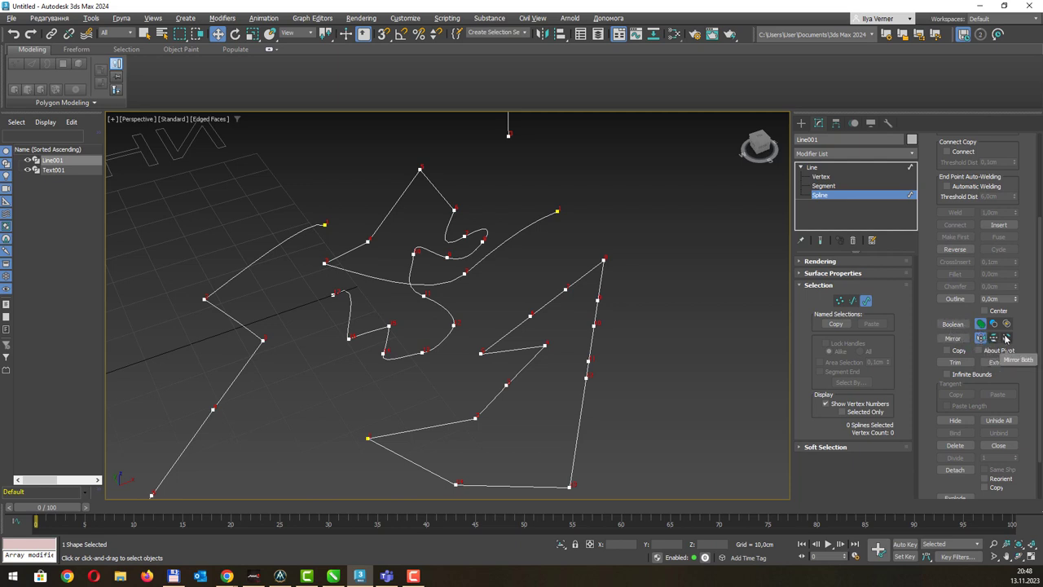
mouse_move(527, 255)
middle_mouse_down()
mouse_move(570, 239)
mouse_move(529, 237)
middle_mouse_up()
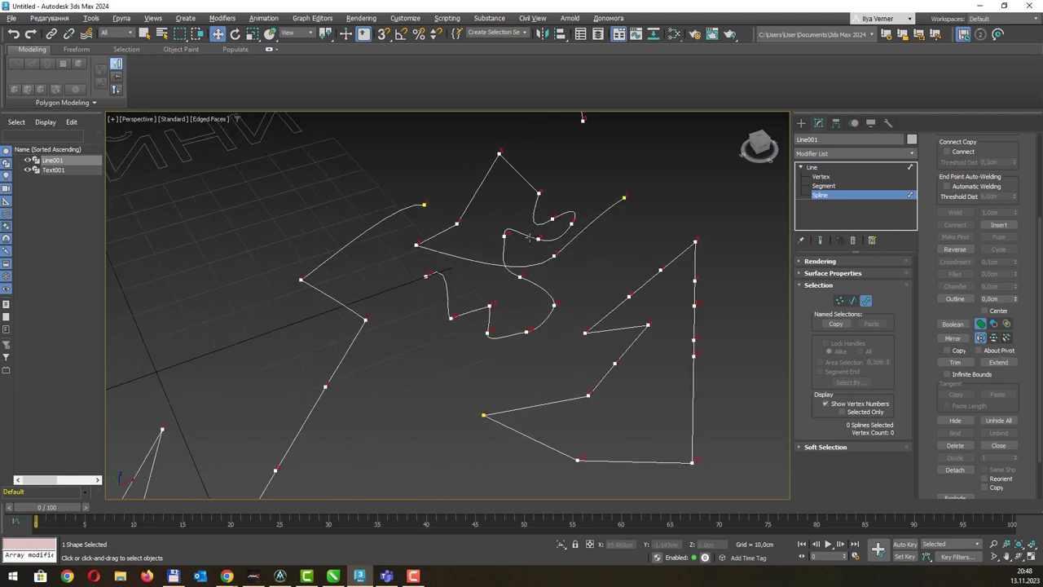
left_click(528, 237)
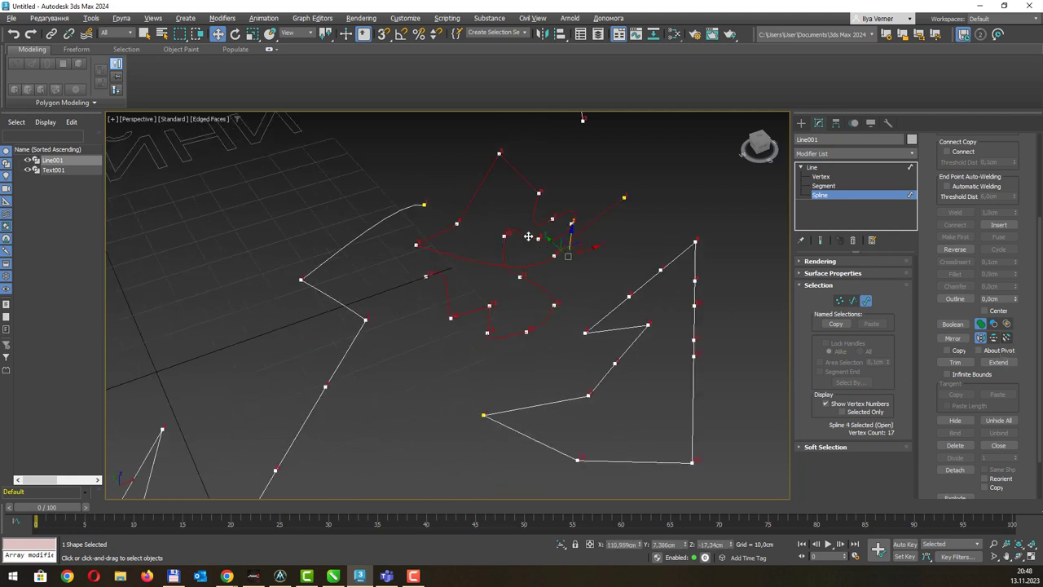
Mirror the spline horizontally, then vertically, then across both axes.
left_click(953, 337)
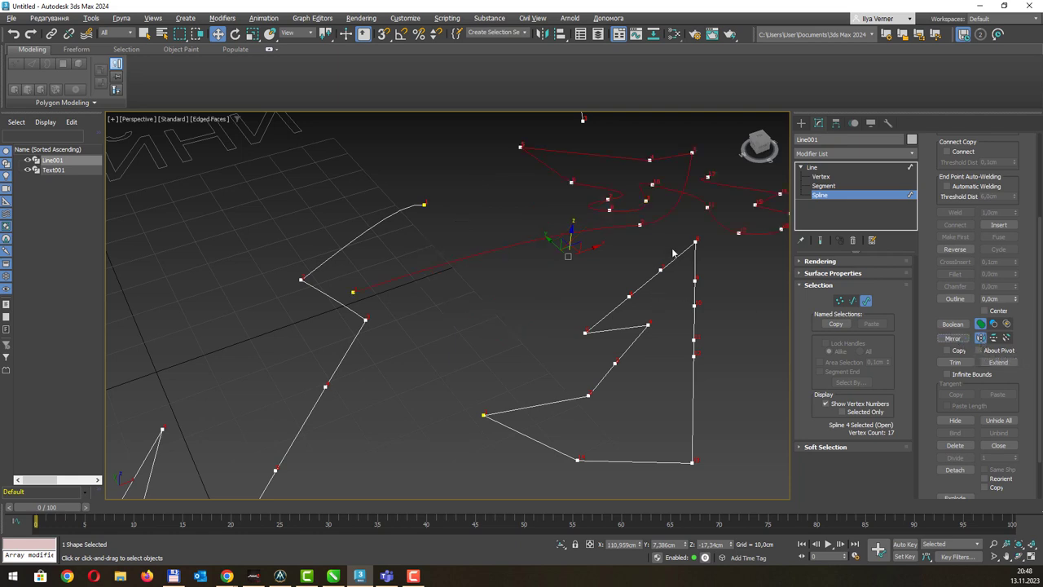
middle_click_drag(676, 245, 542, 309, "alt")
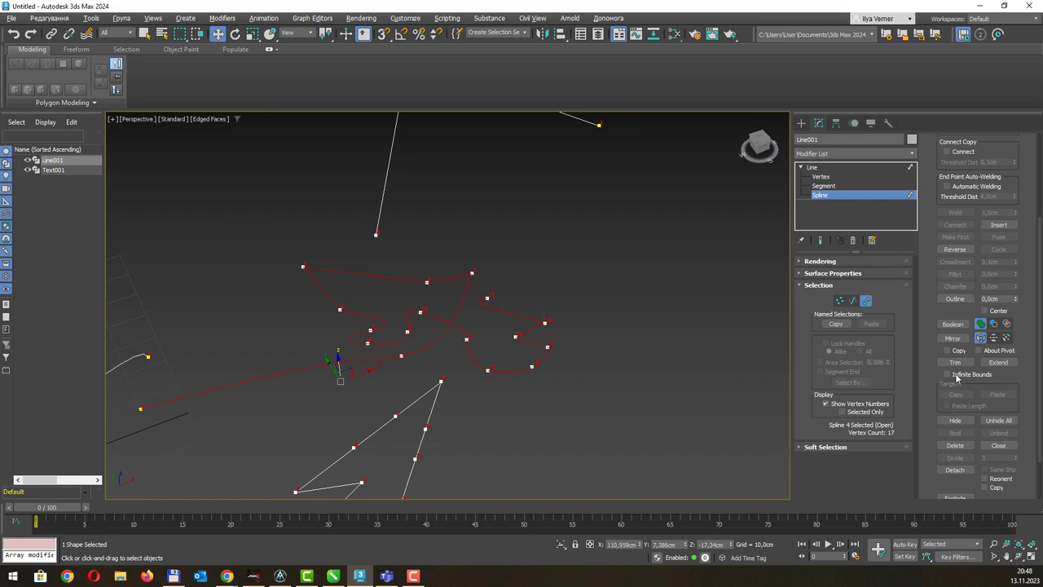
left_click(994, 340)
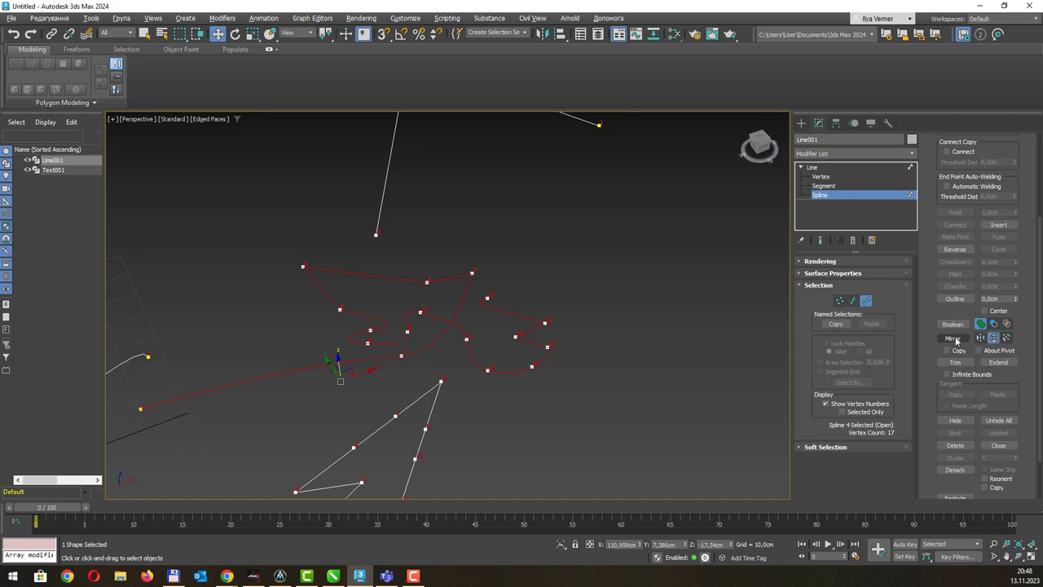
left_click(955, 338)
left_click(1006, 337)
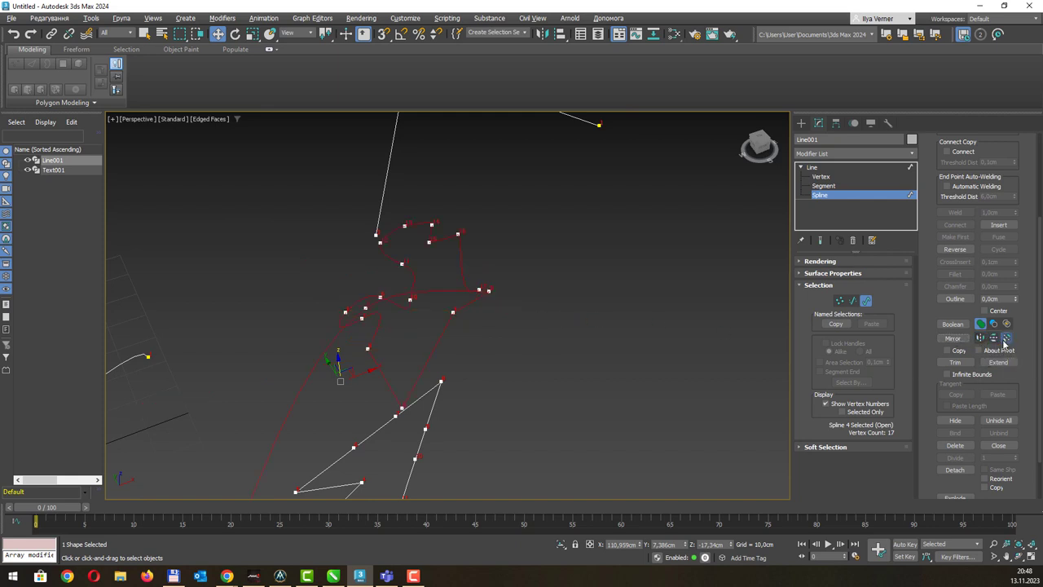
left_click(955, 339)
Create a horizontally mirrored copy of the spline and move it to the upper right.
left_click(958, 351)
scroll(613, 347, "down", 3)
scroll(614, 334, "down", 2)
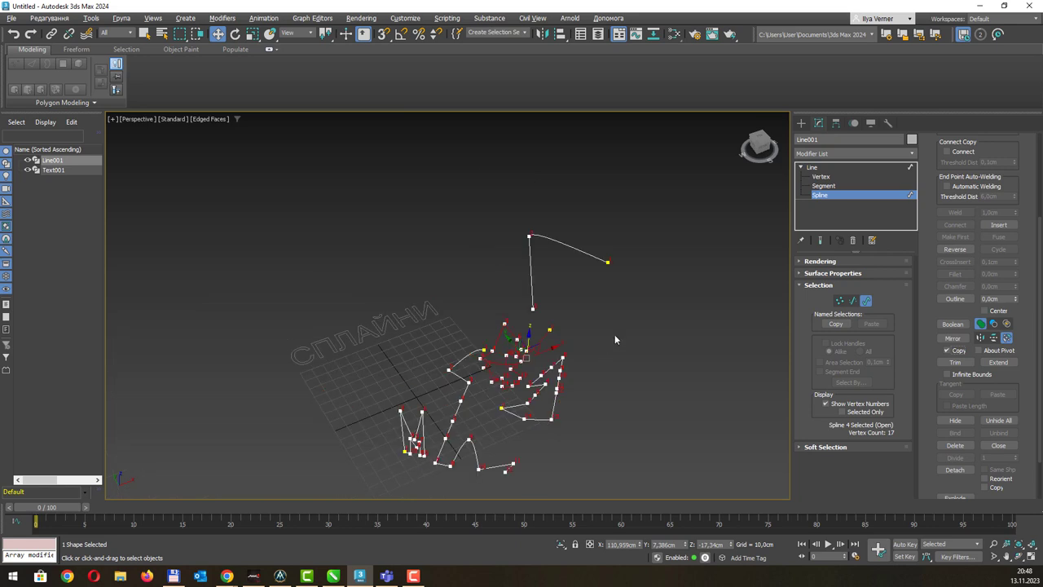
middle_click_drag(614, 334, 571, 329)
scroll(516, 348, "up", 3)
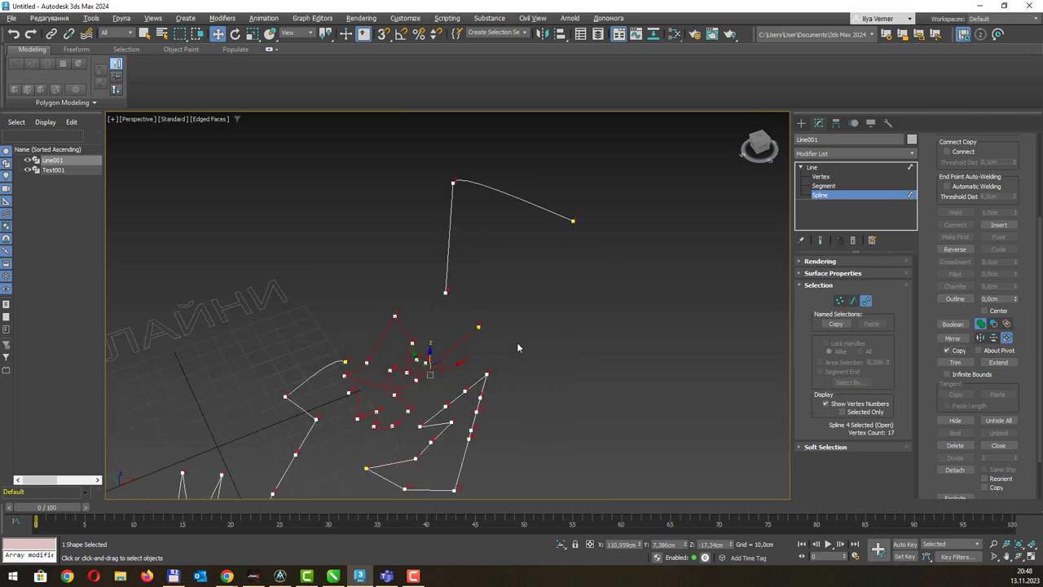
left_click(980, 339)
left_click(945, 339)
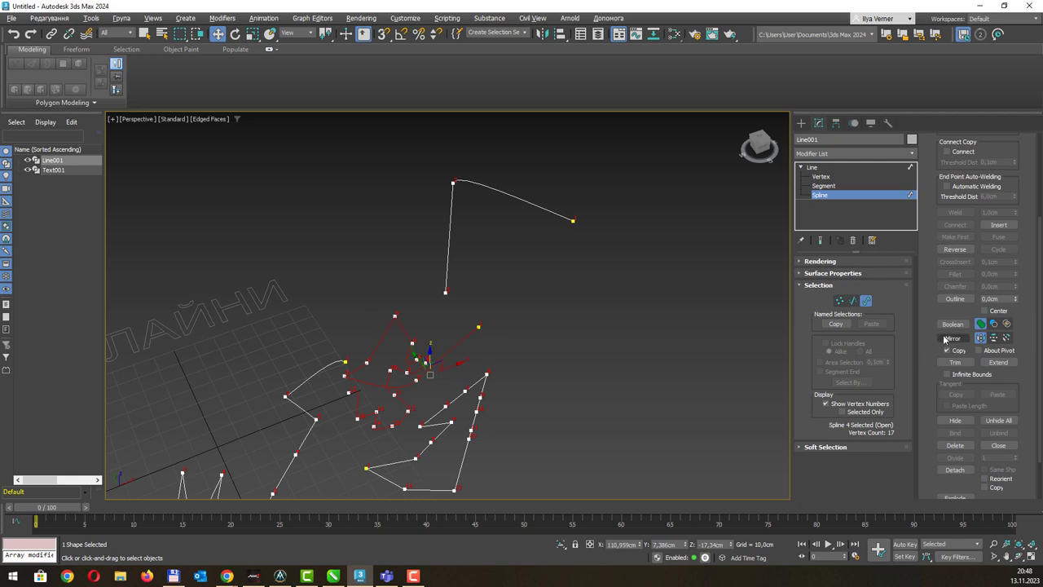
left_click(950, 340)
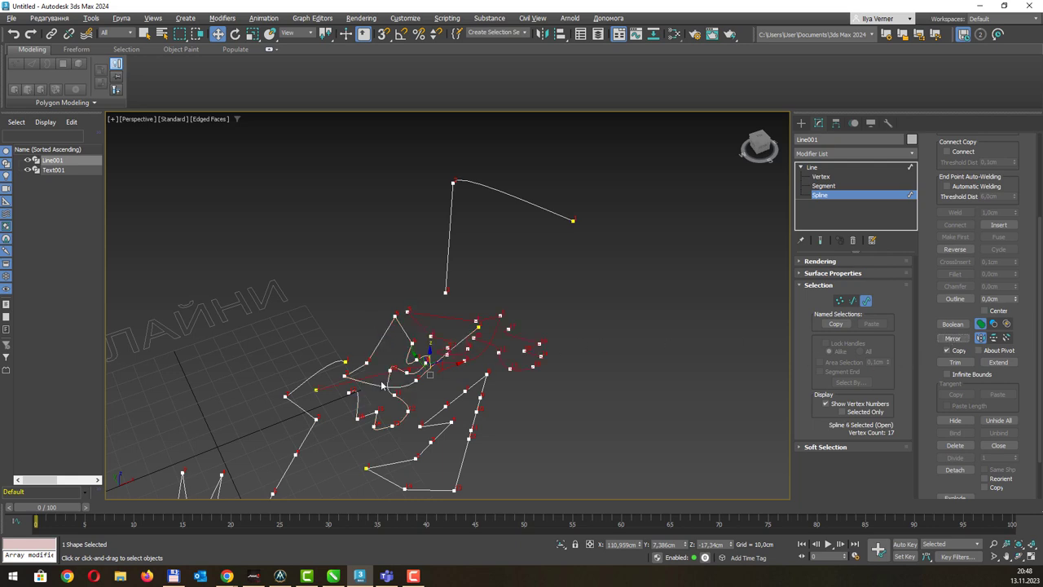
left_click_drag(470, 369, 635, 305)
scroll(574, 329, "down", 3)
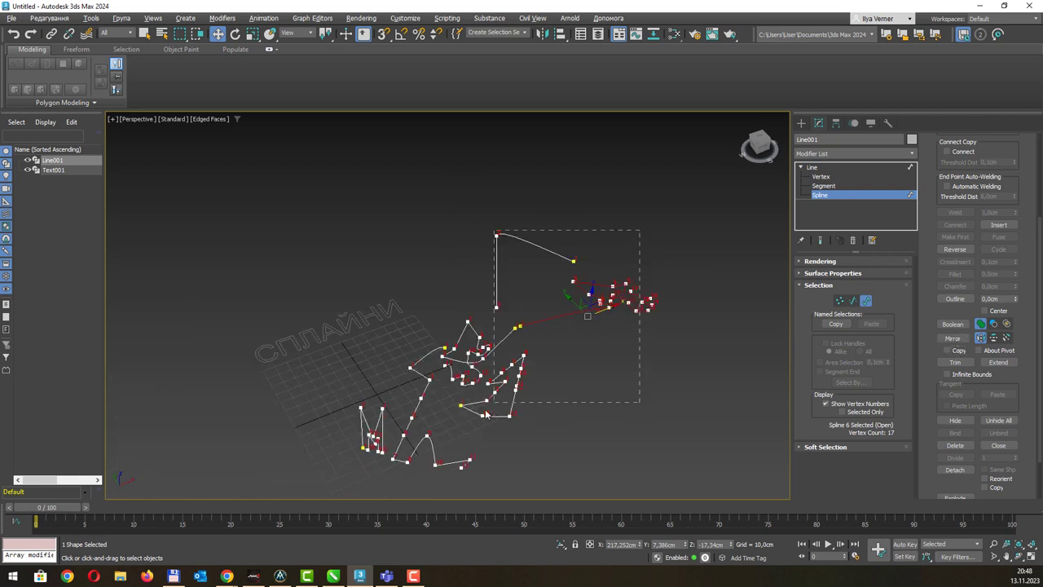
Delete all the existing splines and switch to the Top view.
left_click_drag(485, 415, 478, 420)
key("Delete")
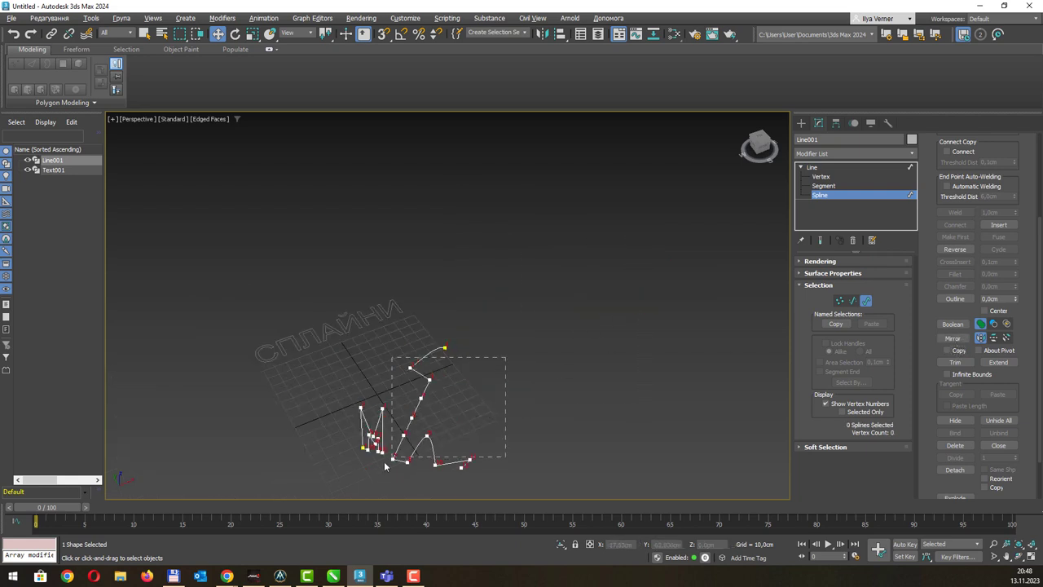
key("Delete")
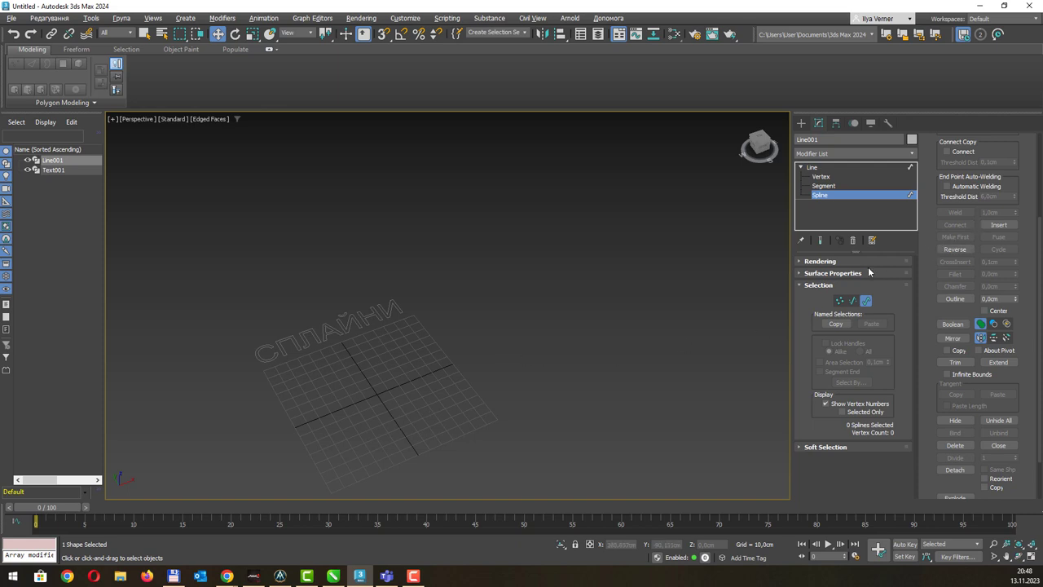
key("t")
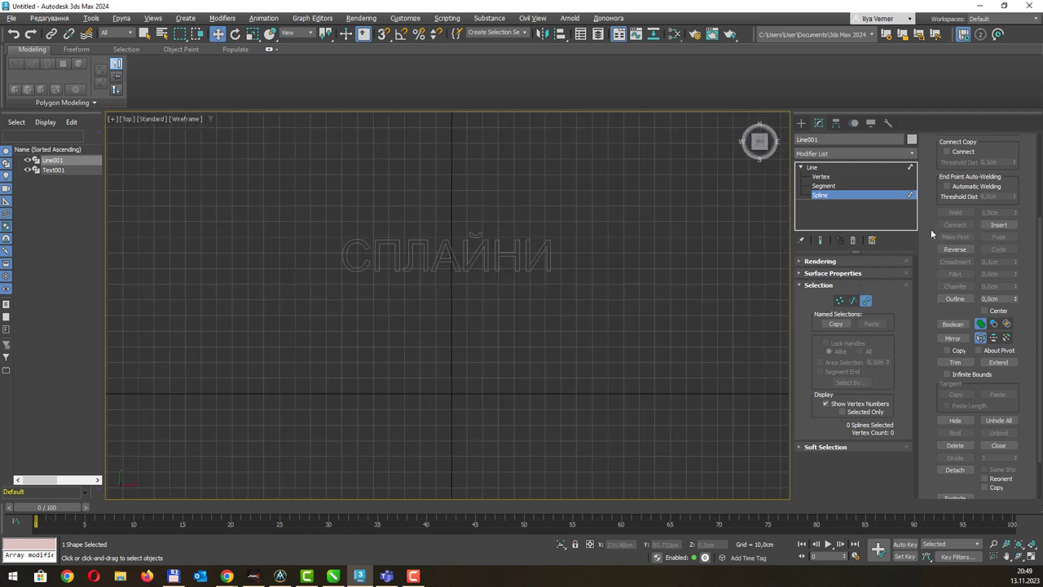
scroll(962, 228, "up", 2)
scroll(962, 220, "up", 1)
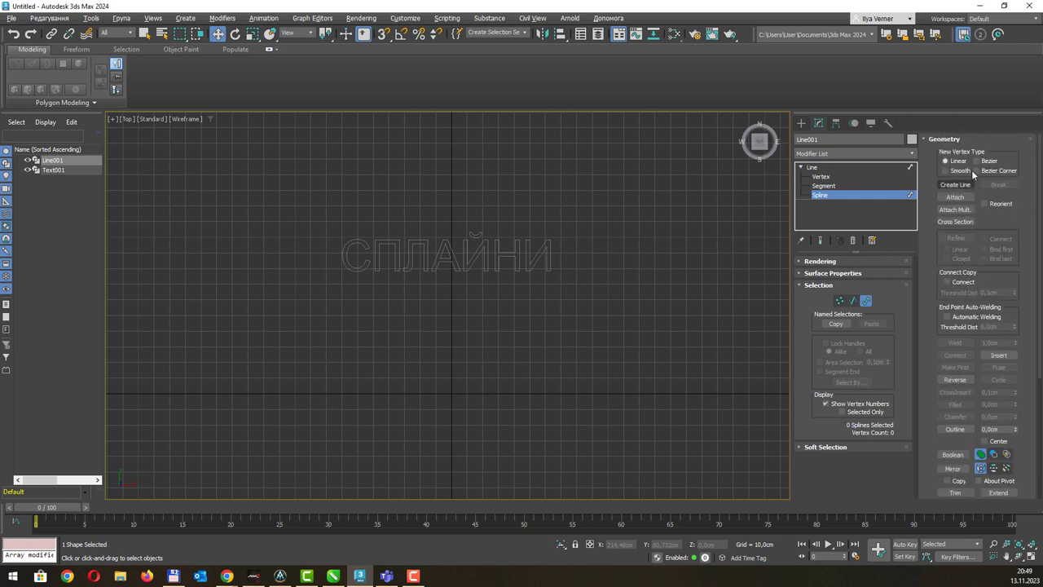
Draw a smooth six-point S-shaped curve below the СПЛАЙНИ text as half a heart.
left_click(955, 185)
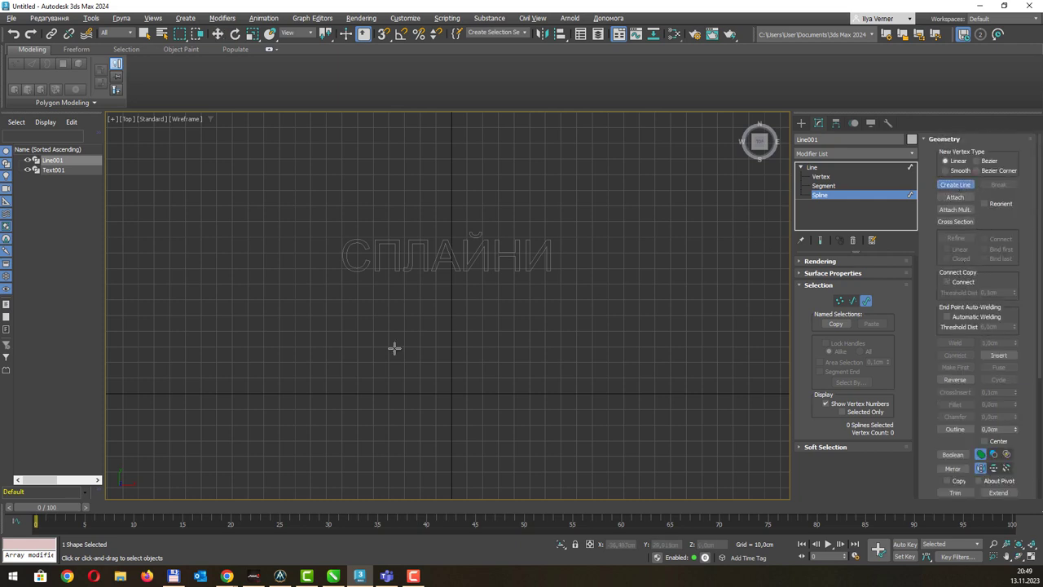
left_click(498, 369)
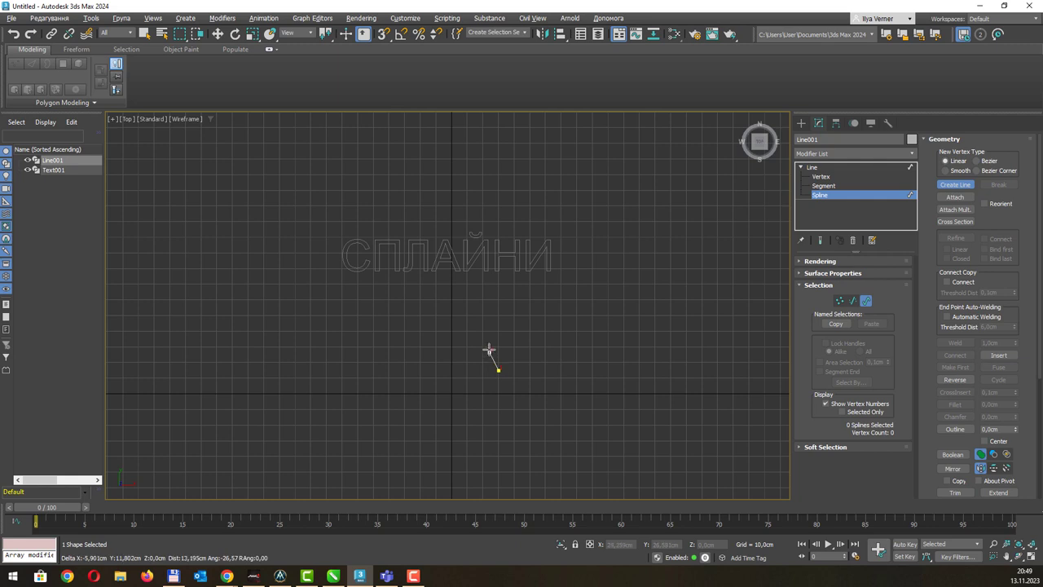
left_click_drag(465, 322, 447, 318)
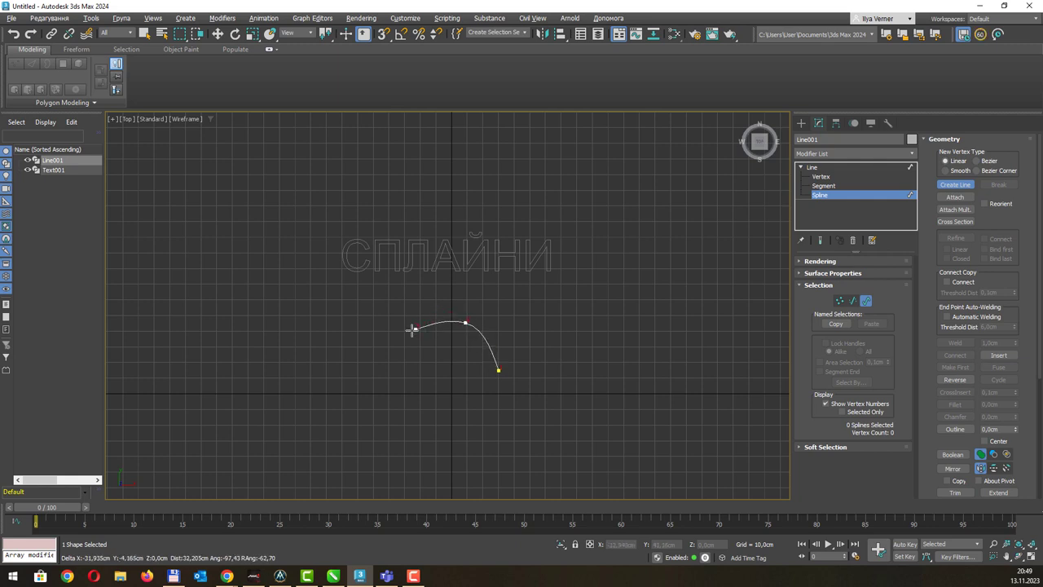
left_click(411, 336)
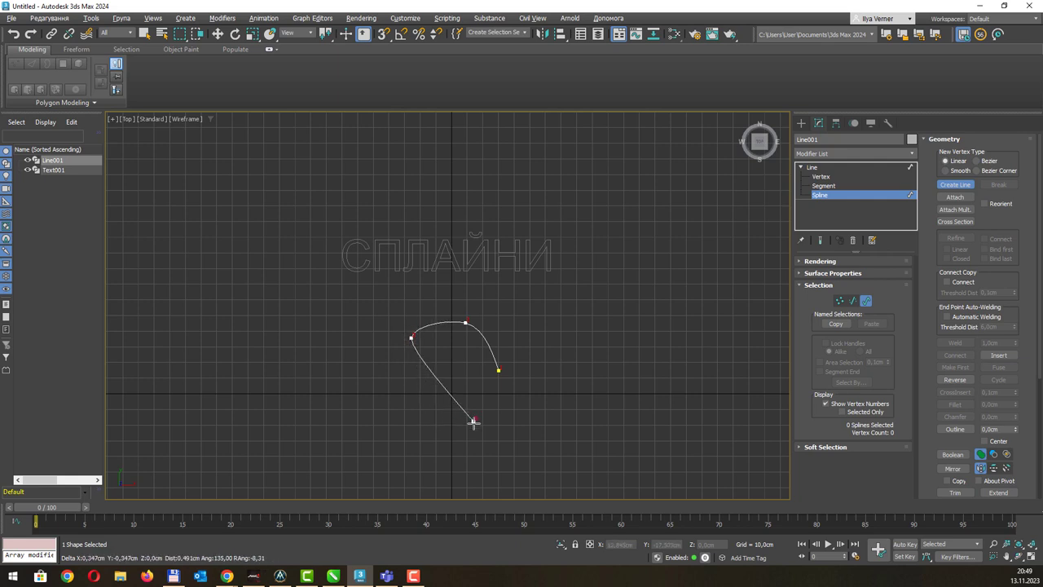
left_click_drag(473, 421, 472, 438)
left_click_drag(513, 473, 516, 487)
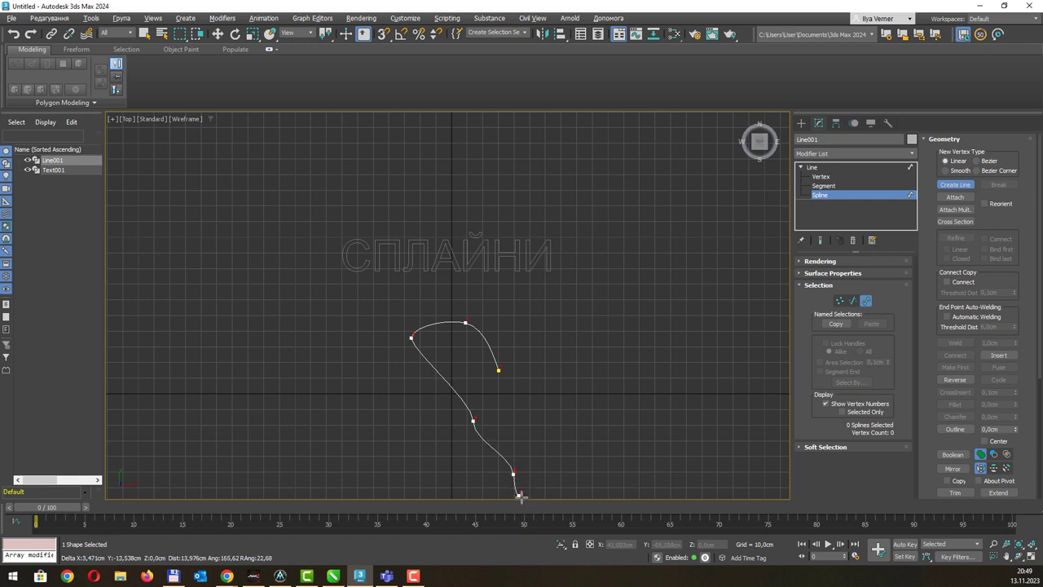
left_click(524, 498)
right_click(524, 497)
middle_click_drag(579, 391, 538, 356)
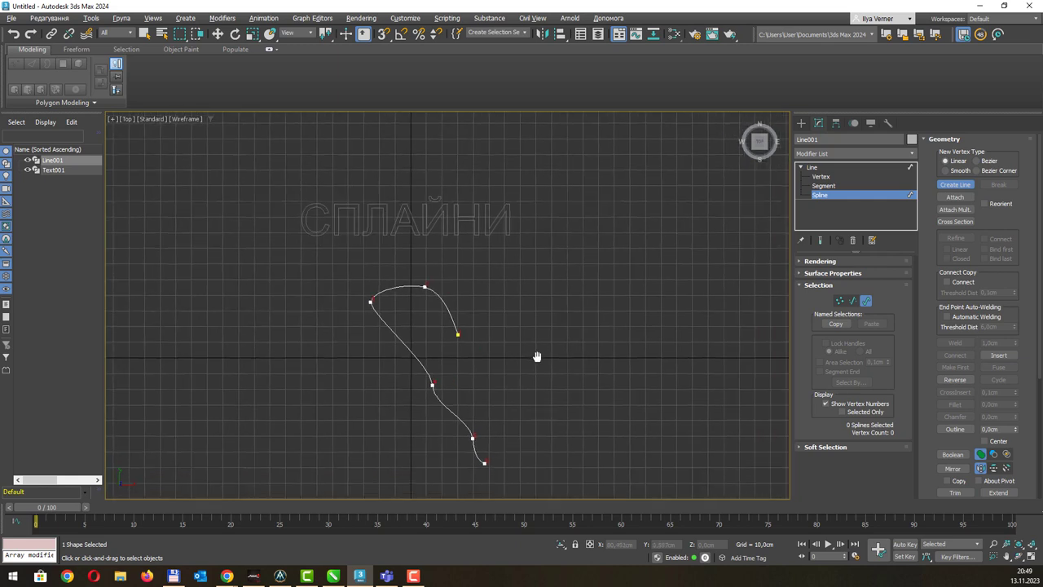
At Spline level, select the new curve and move it to the left.
key("1")
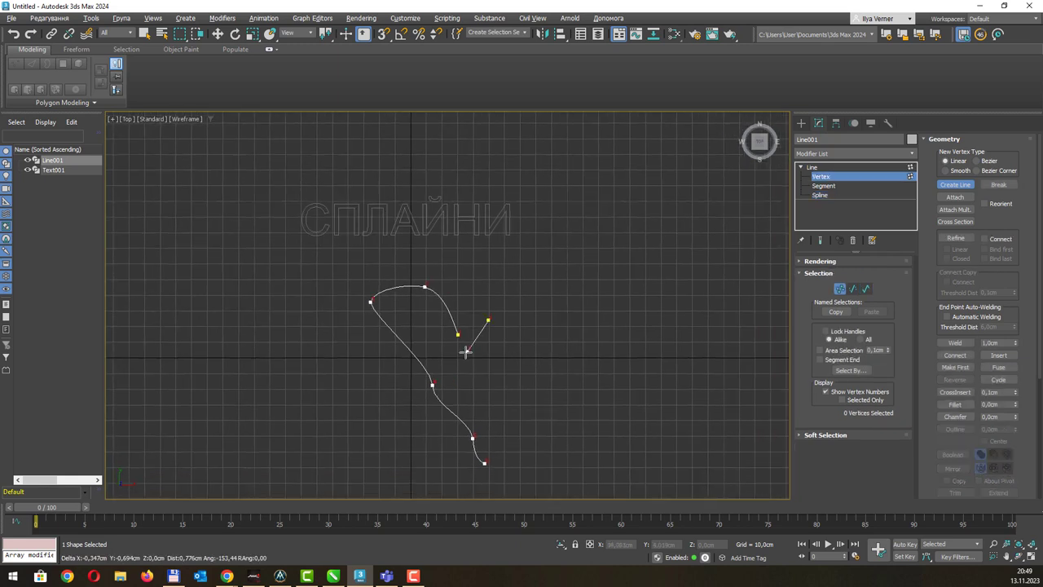
key("w")
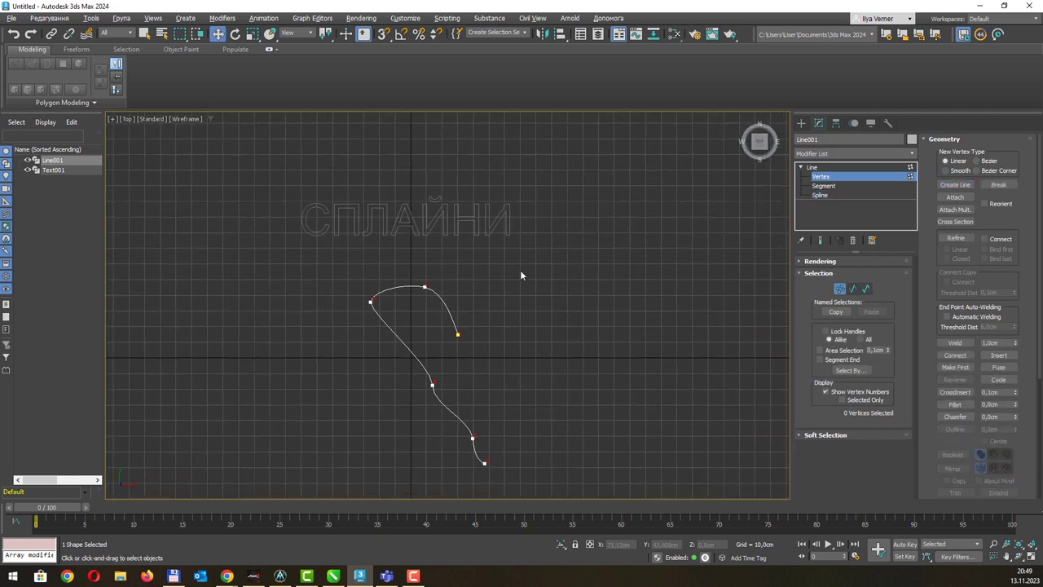
left_click(840, 196)
left_click(443, 295)
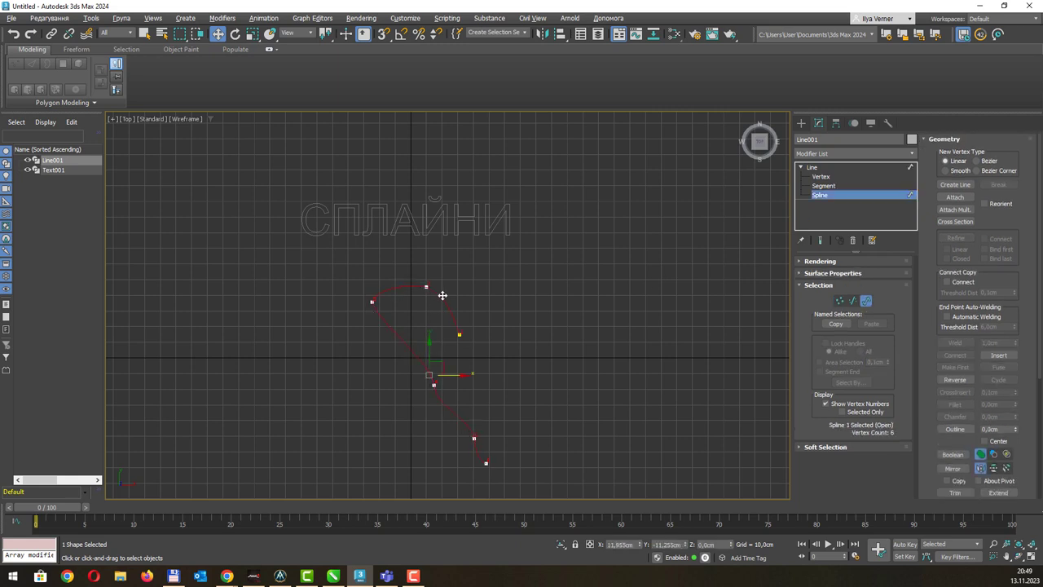
left_click_drag(459, 376, 417, 379)
Create a mirrored copy of the curve and move it to the right.
scroll(964, 440, "down", 2)
left_click(958, 449)
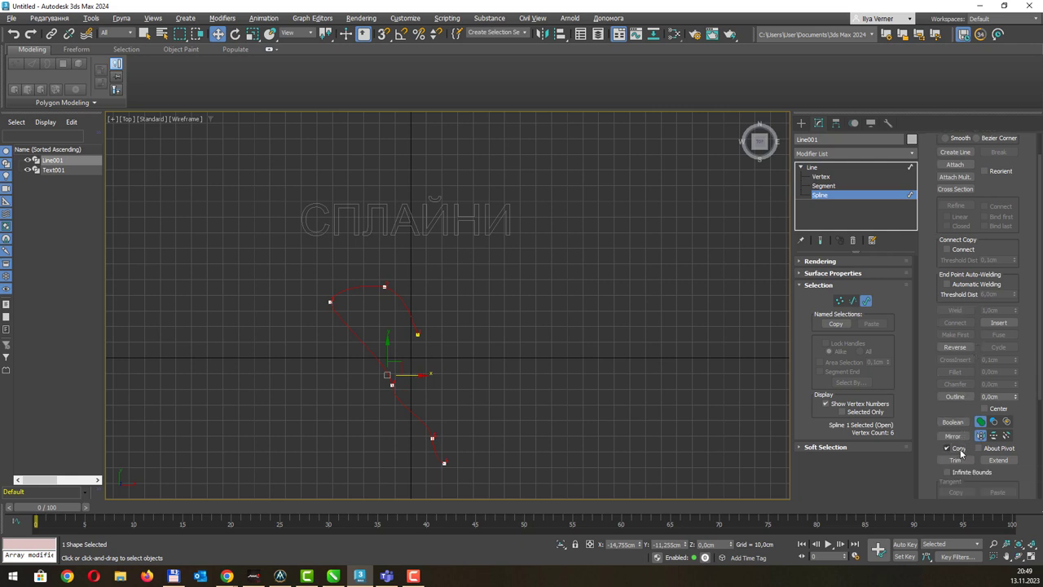
left_click(952, 436)
left_click_drag(409, 376, 535, 376)
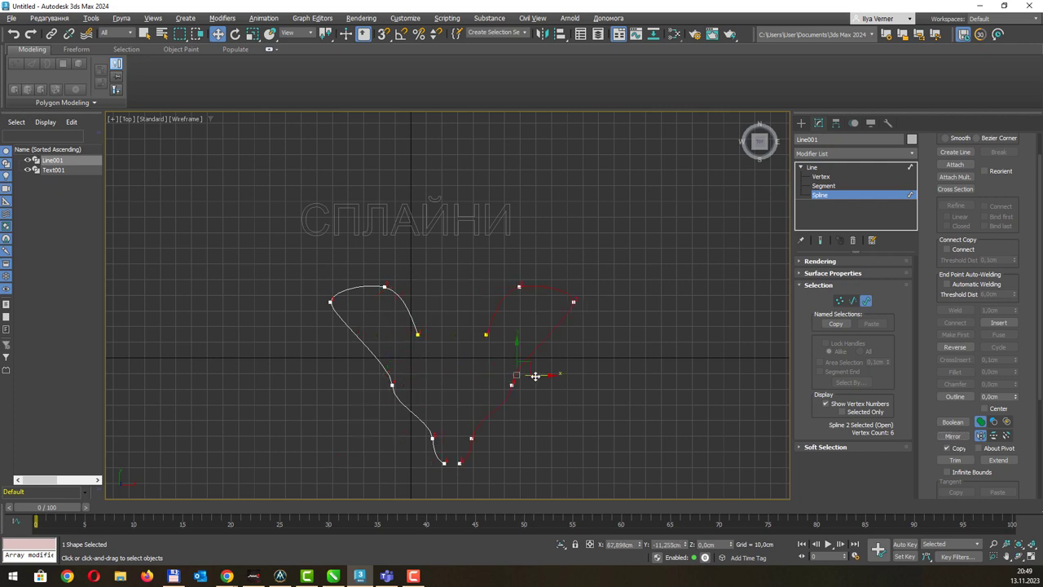
With snapping on, snap the copy's bottom end onto the original's bottom end.
key("s")
scroll(474, 471, "up", 3)
scroll(474, 471, "up", 3)
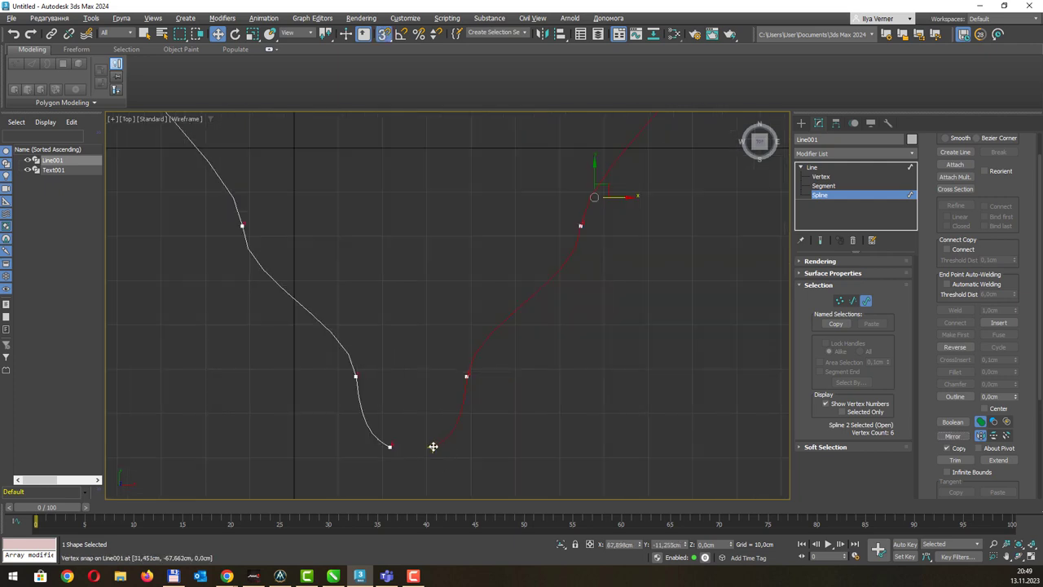
left_click_drag(432, 447, 391, 445)
scroll(480, 410, "down", 4)
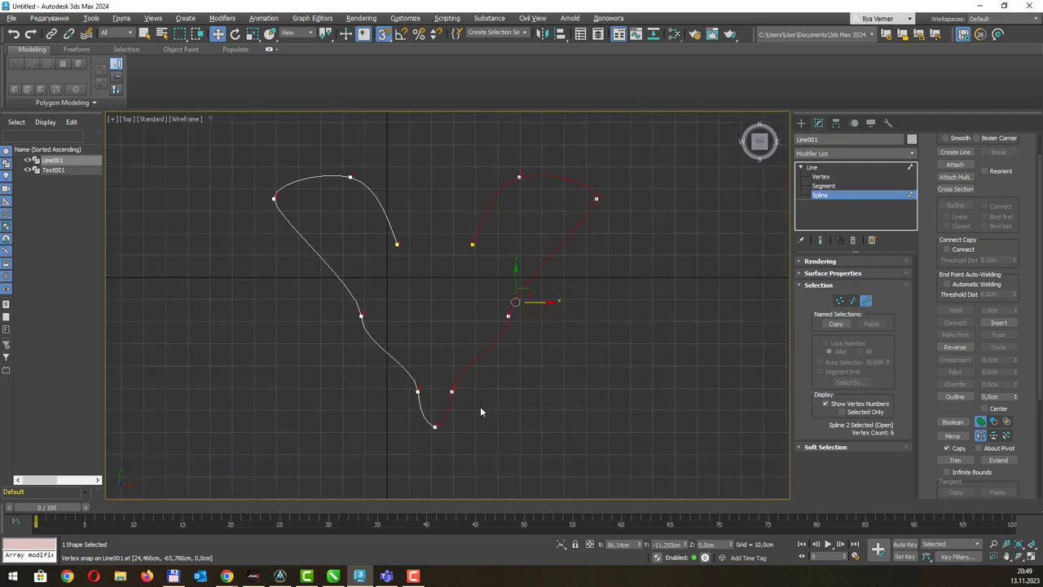
middle_click_drag(485, 315, 488, 308)
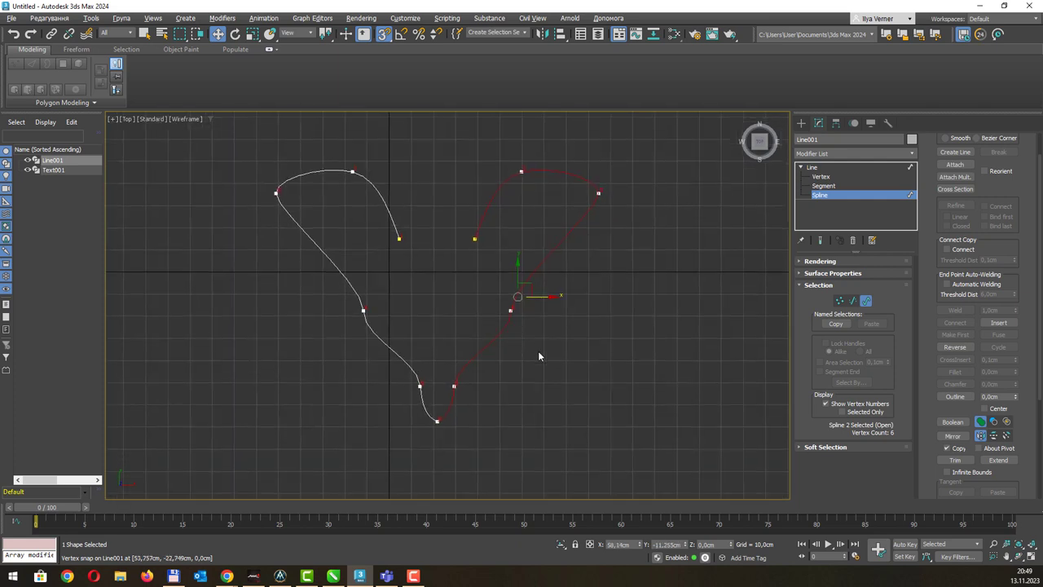
key("1")
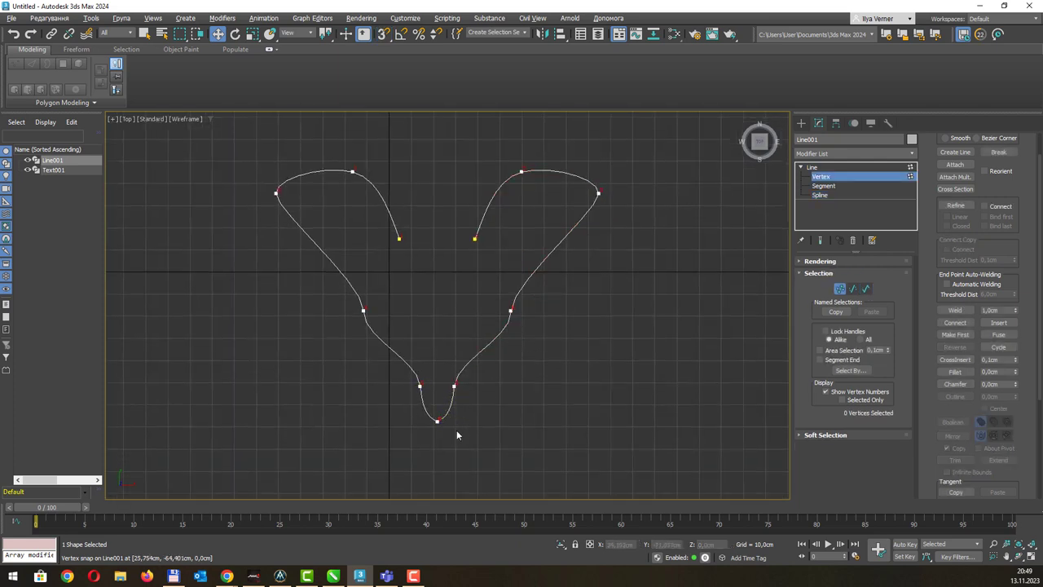
Weld the heart's two bottom vertices and its two top endpoints into single points.
left_click_drag(451, 439, 425, 411)
left_click(955, 311)
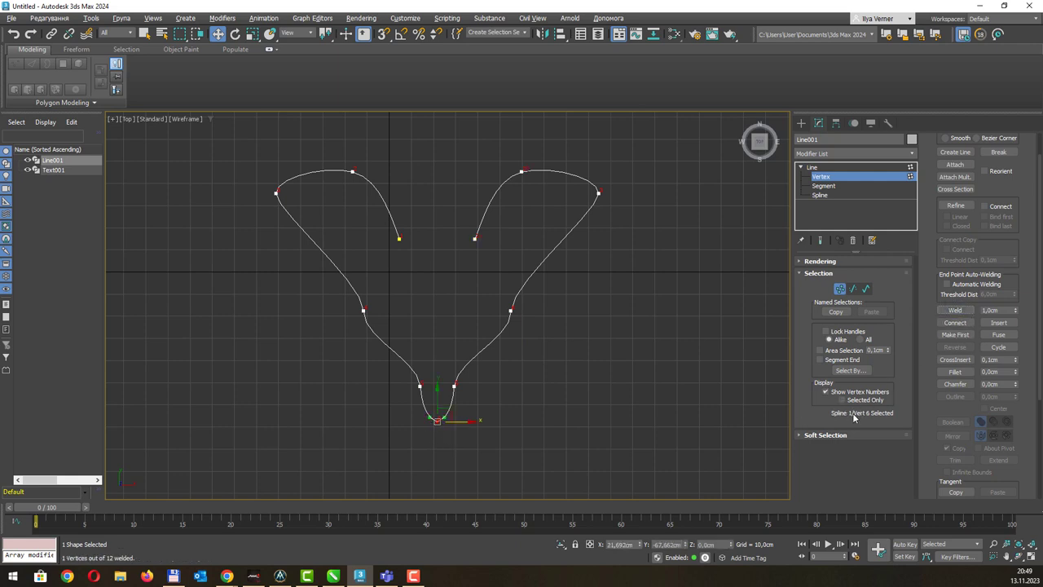
left_click_drag(395, 260, 503, 236)
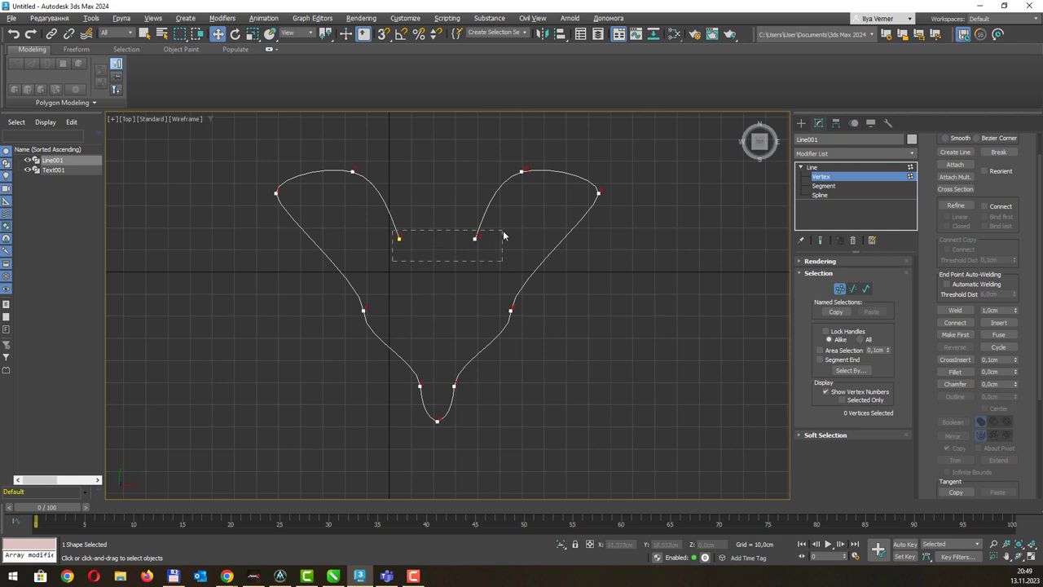
left_click(998, 334)
left_click(954, 310)
Zoom out and pan the Top view to show the heart and the СПЛАЙНИ text.
middle_click_drag(539, 186, 522, 212)
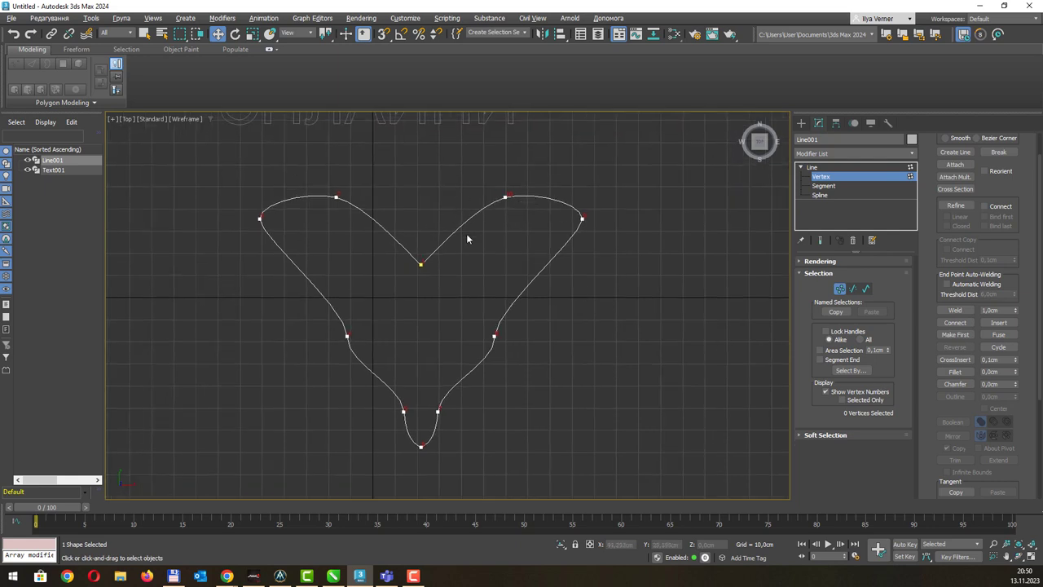
scroll(491, 222, "down", 2)
middle_click_drag(491, 222, 459, 270)
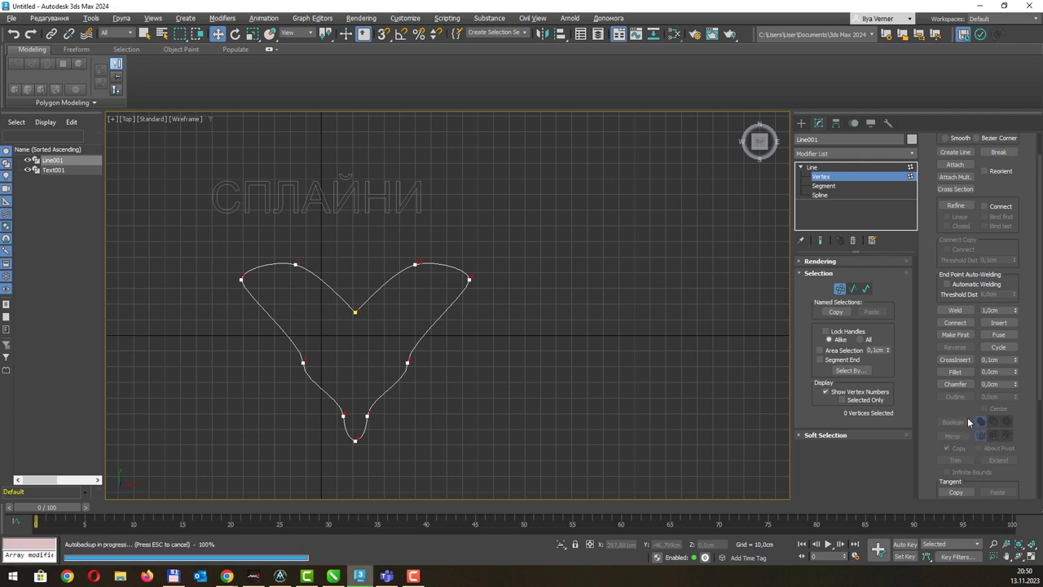
Browse Compound Shapes in the Create panel, then return to Modify at Spline level.
left_click(801, 123)
left_click(840, 154)
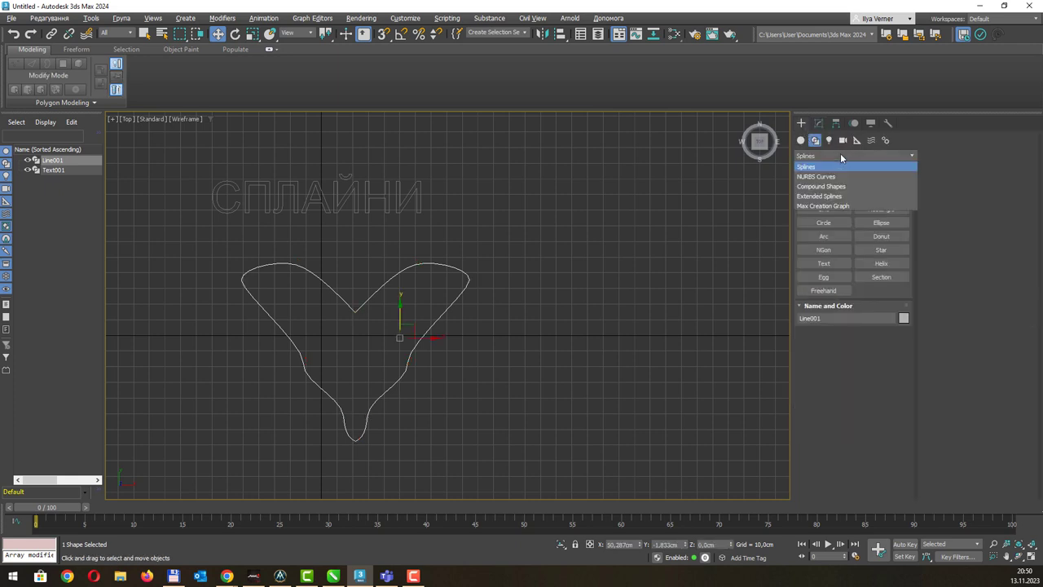
left_click(847, 188)
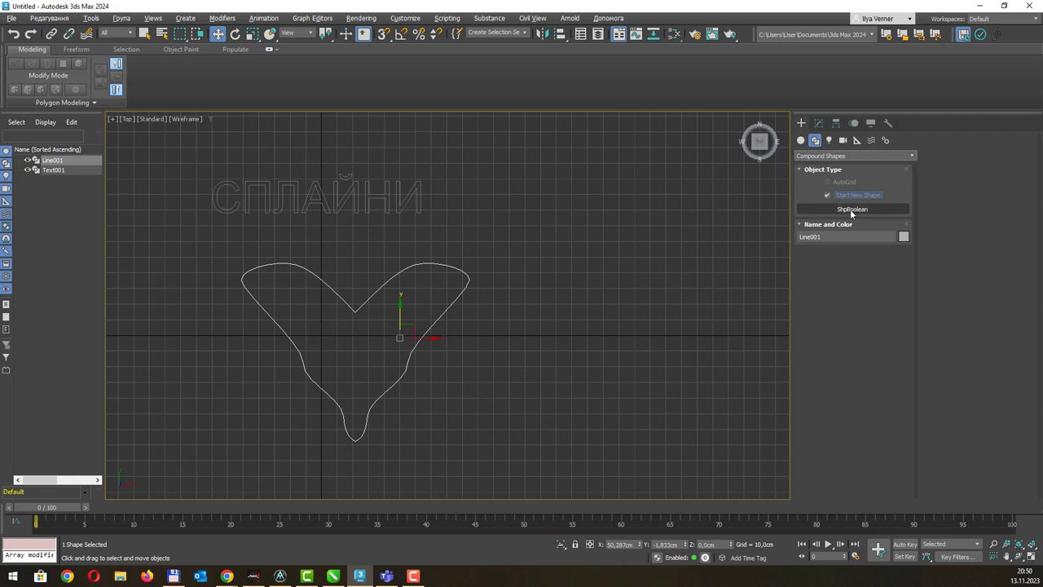
left_click(819, 155)
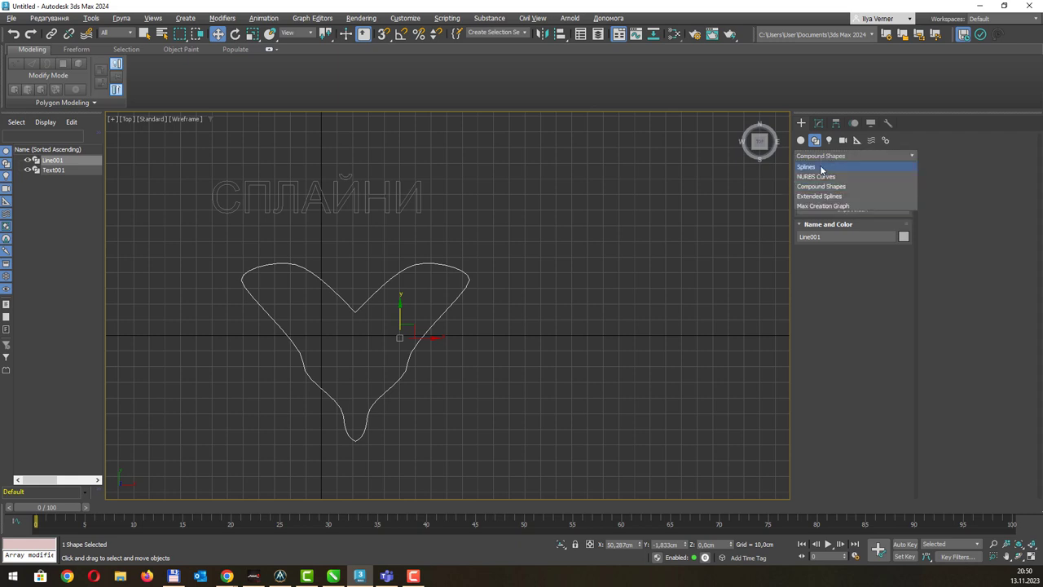
left_click(821, 167)
left_click(819, 124)
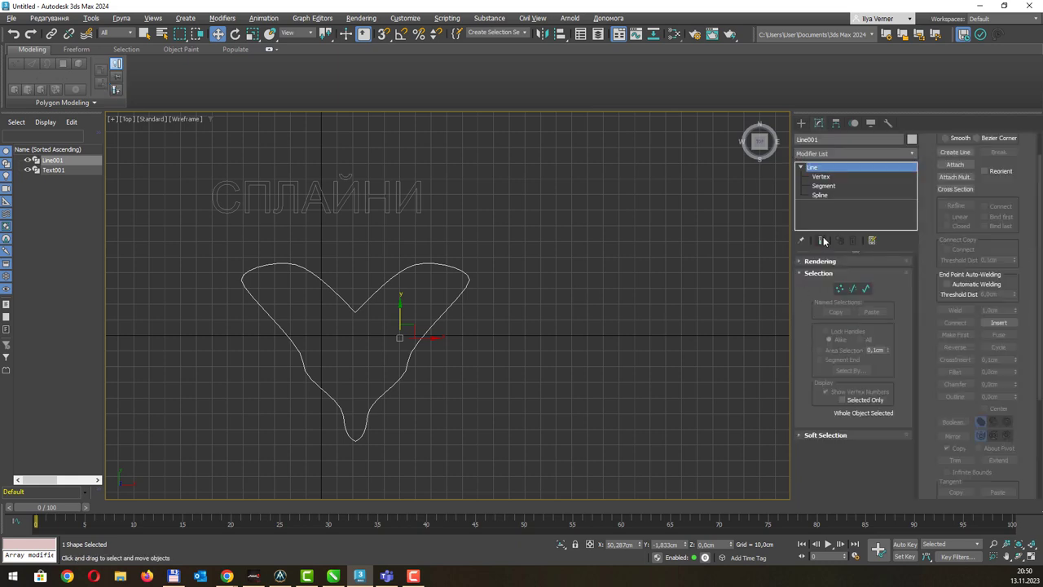
left_click(828, 198)
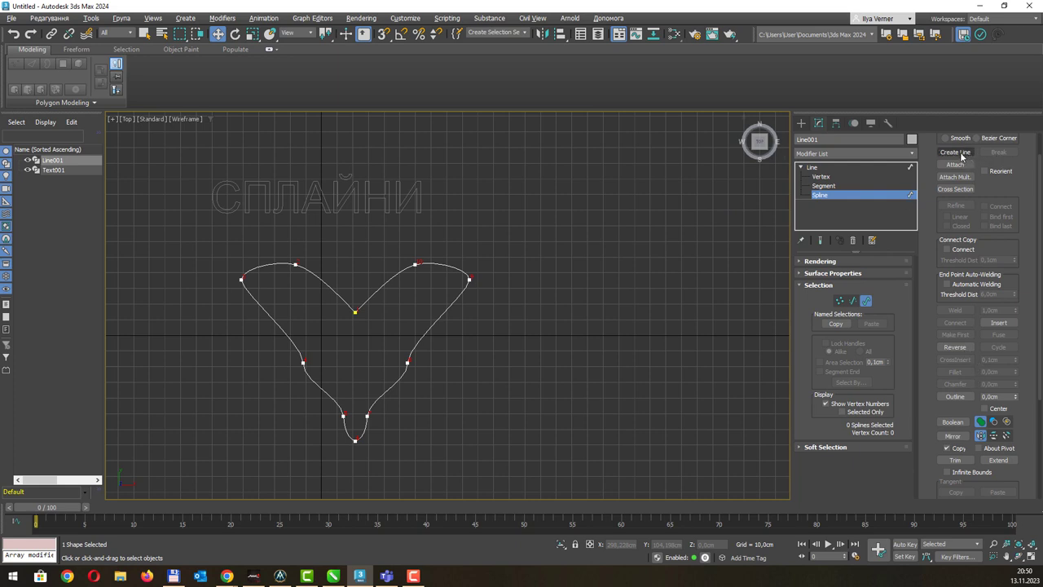
Draw a seven-vertex open zigzag spline to the right of the heart.
left_click(954, 152)
middle_click_drag(609, 286, 555, 290)
left_click(449, 242)
left_click(571, 285)
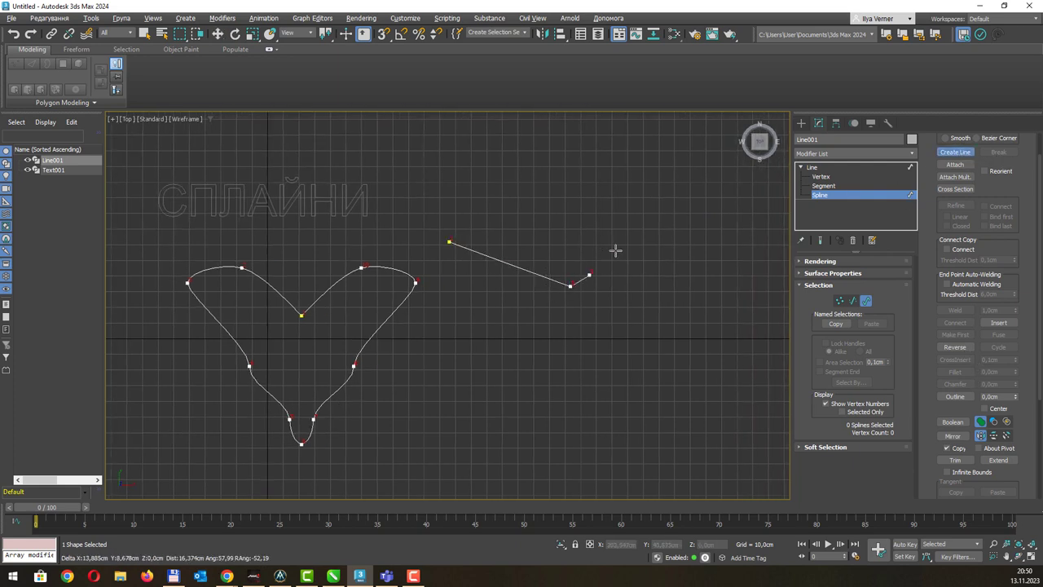
left_click(627, 242)
left_click(630, 412)
left_click(462, 362)
left_click(454, 431)
right_click(454, 430)
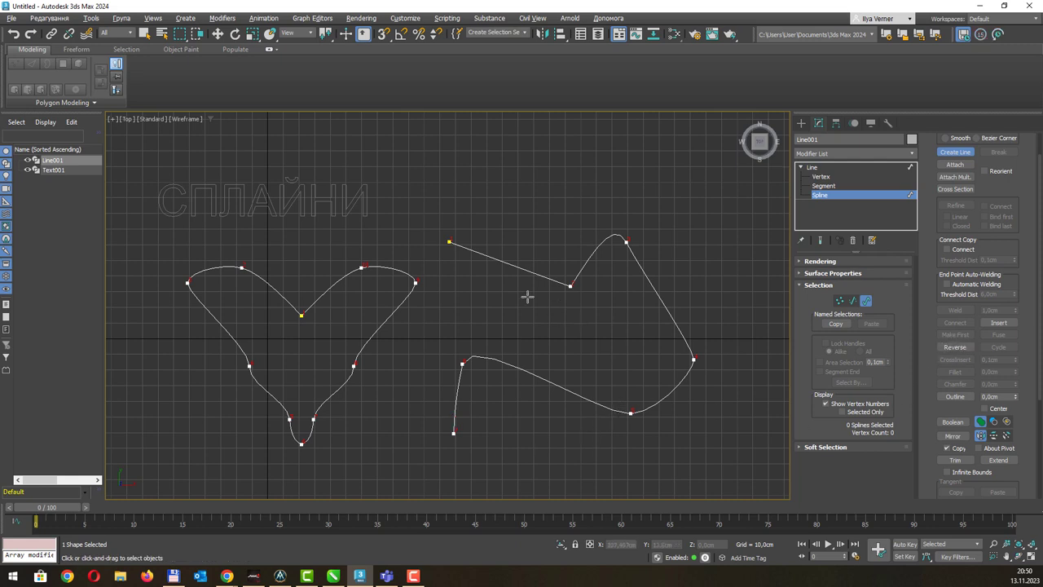
Reverse the new zigzag spline and select it.
left_click(956, 347)
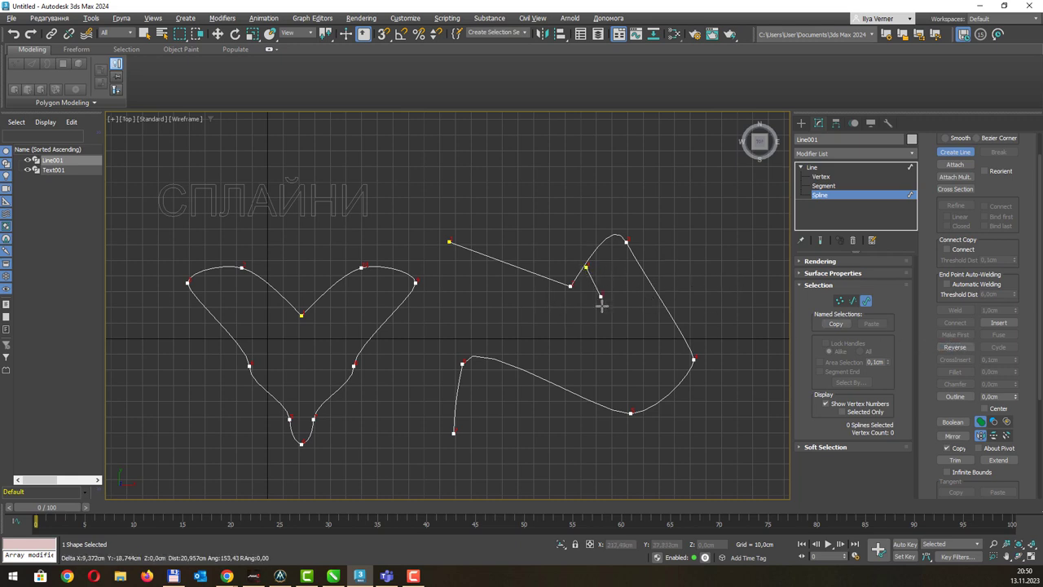
right_click(578, 269)
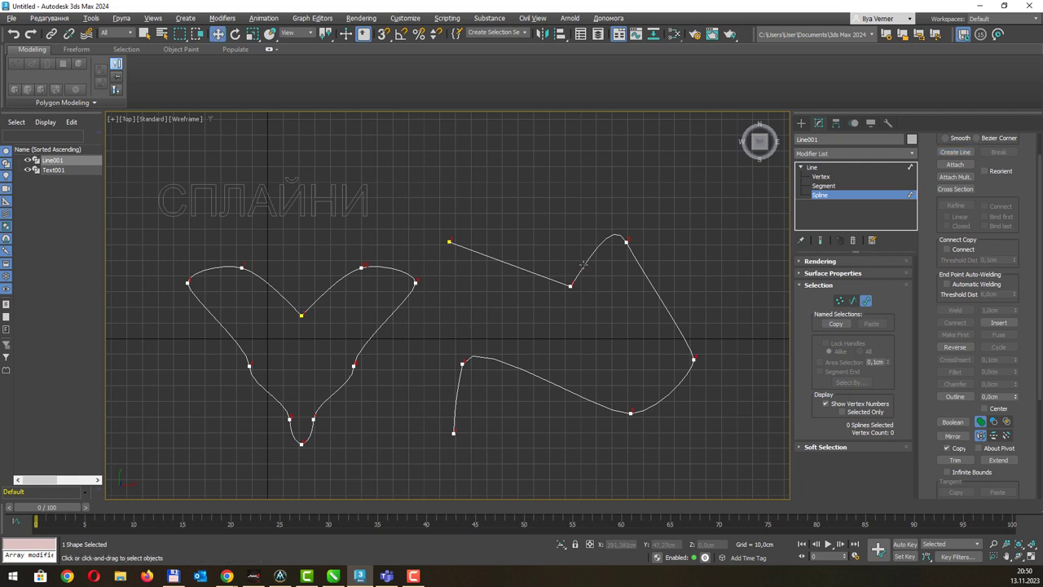
left_click(583, 265)
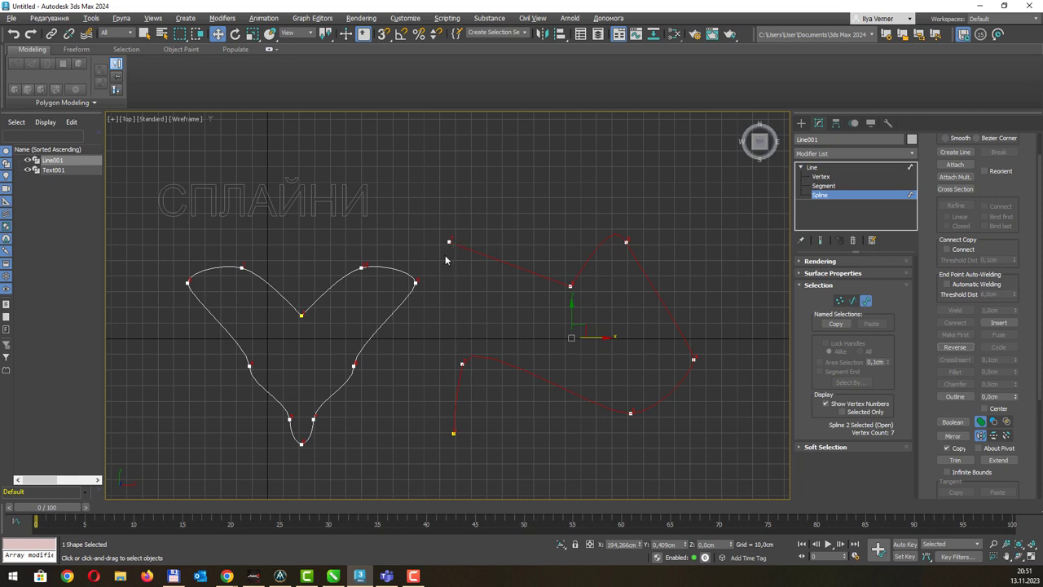
Reverse the seven-vertex zigzag spline so its first vertex sits at the upper-left end.
left_click(950, 347)
left_click(950, 348)
middle_click_drag(495, 291, 593, 267)
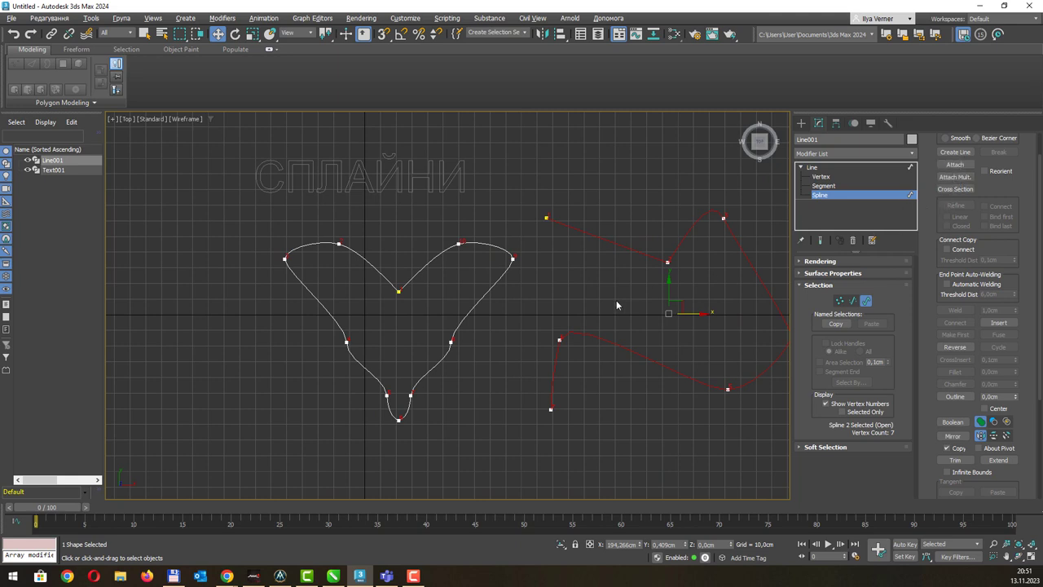
Draw a closed wavy loop over the heart's lower-left side.
left_click(955, 152)
left_click(228, 369)
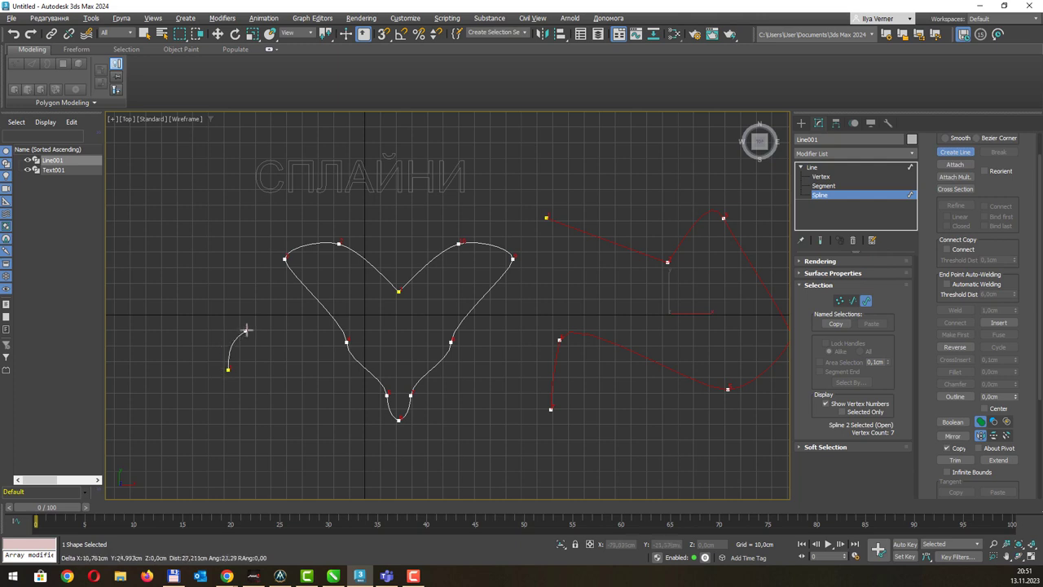
left_click(247, 329)
left_click(285, 347)
left_click(316, 303)
left_click(341, 324)
left_click(359, 313)
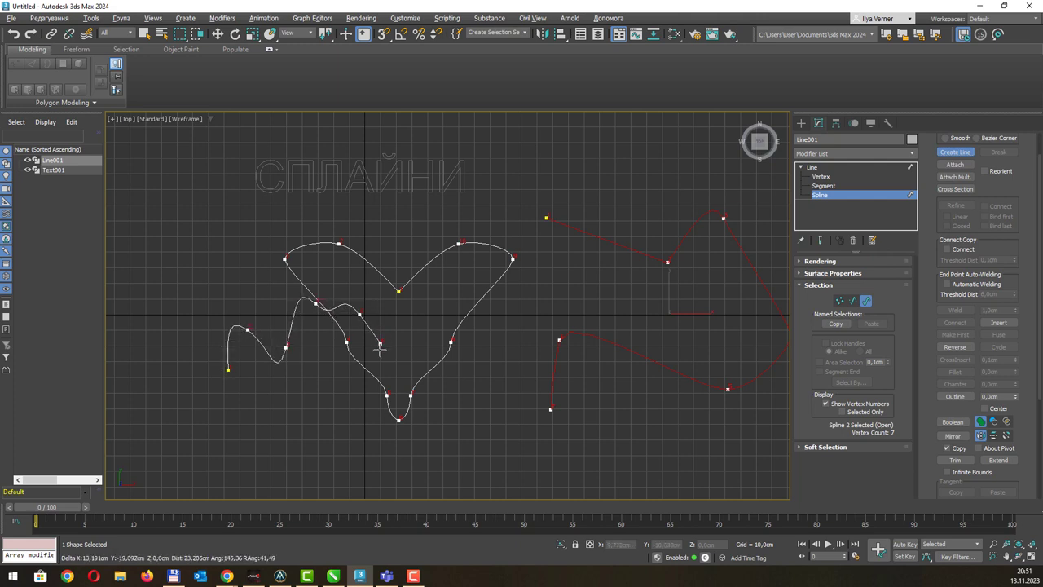
left_click(383, 373)
left_click(360, 428)
left_click(281, 444)
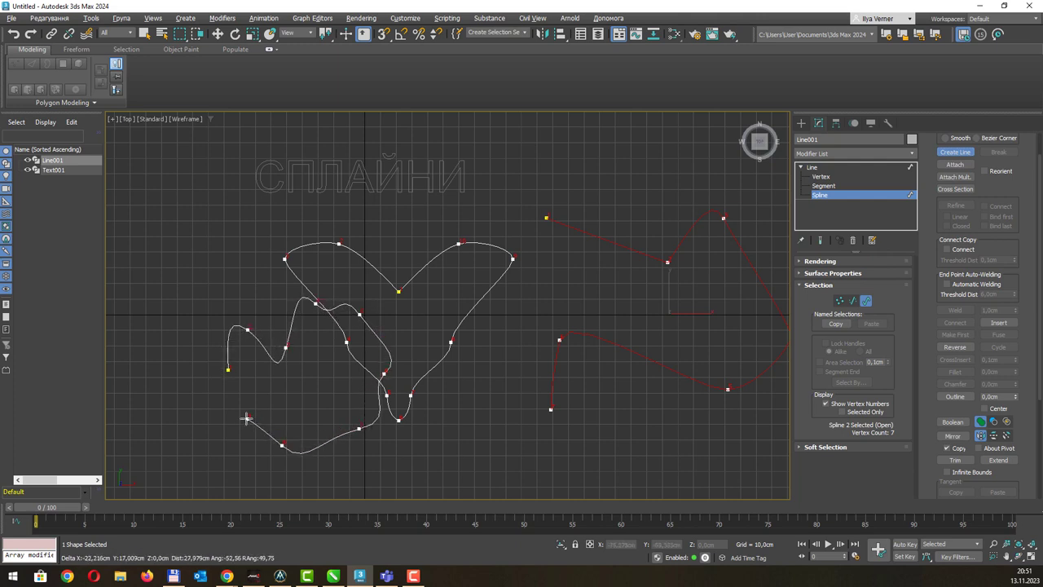
left_click(246, 417)
left_click(228, 369)
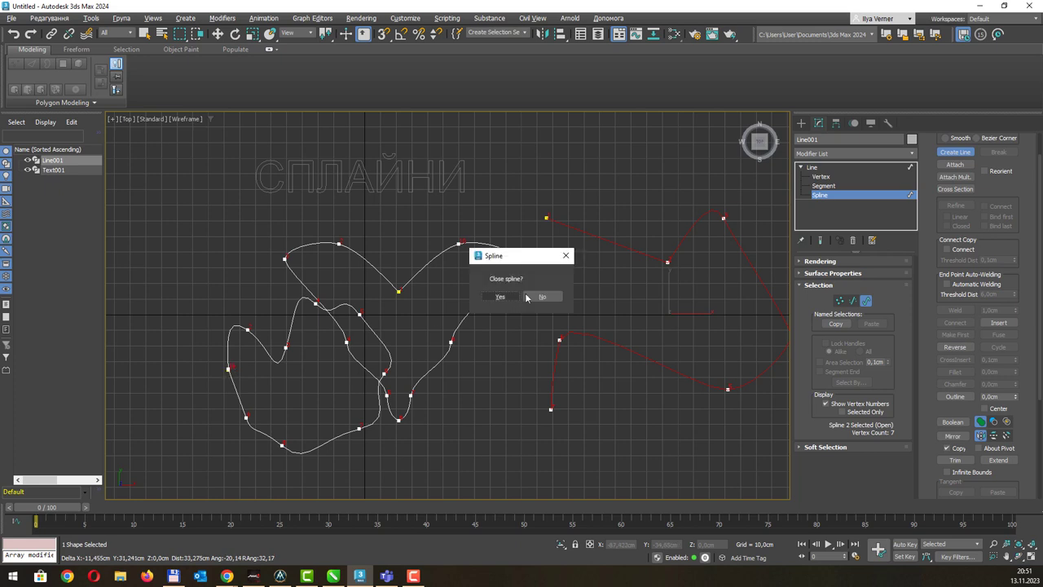
left_click(502, 296)
Draw a small closed jagged shape over the heart's upper-right lobe.
left_click(506, 205)
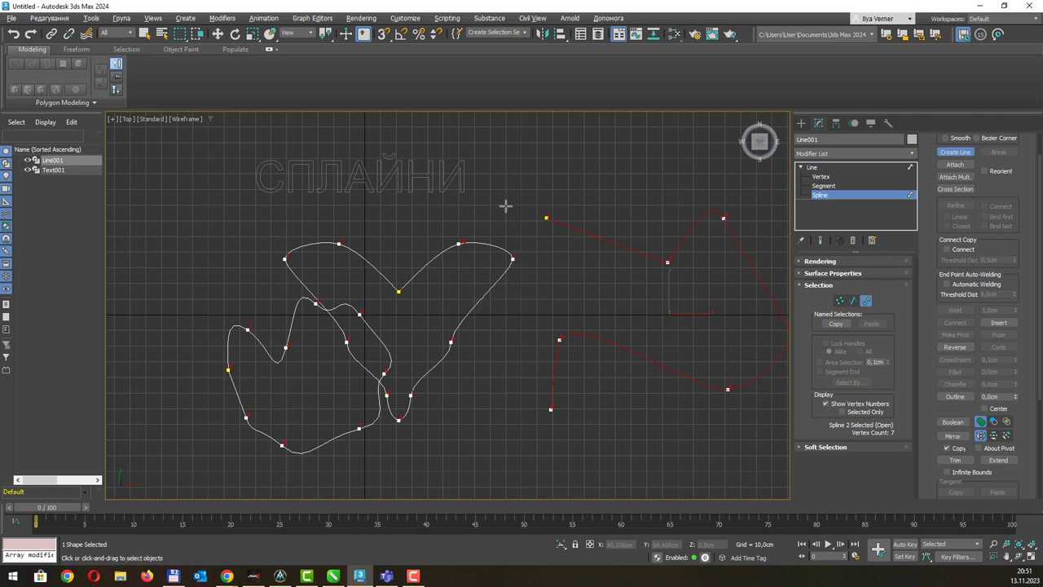
left_click(484, 217)
left_click(471, 253)
left_click(475, 276)
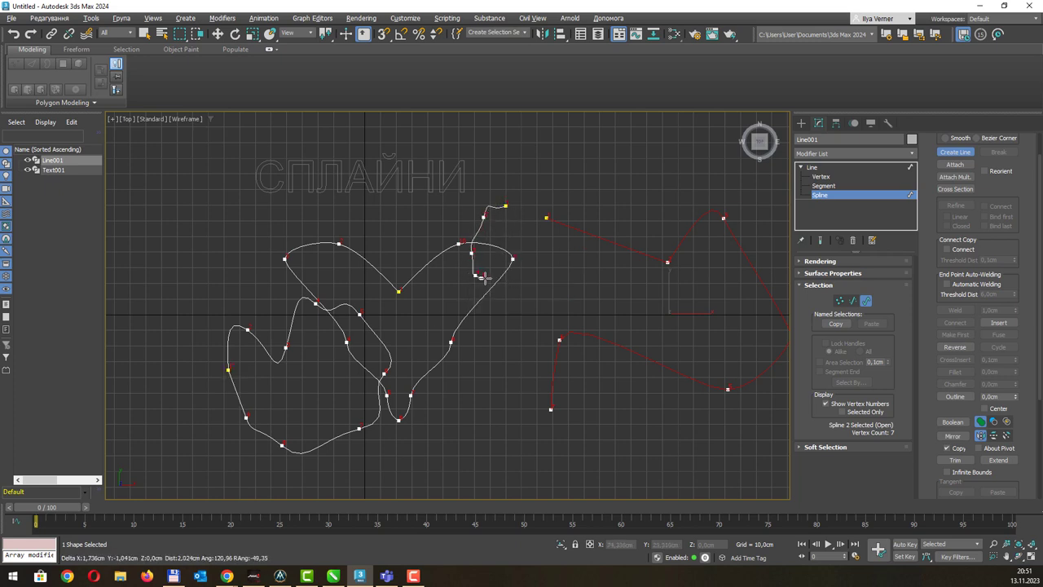
left_click(511, 232)
left_click(499, 267)
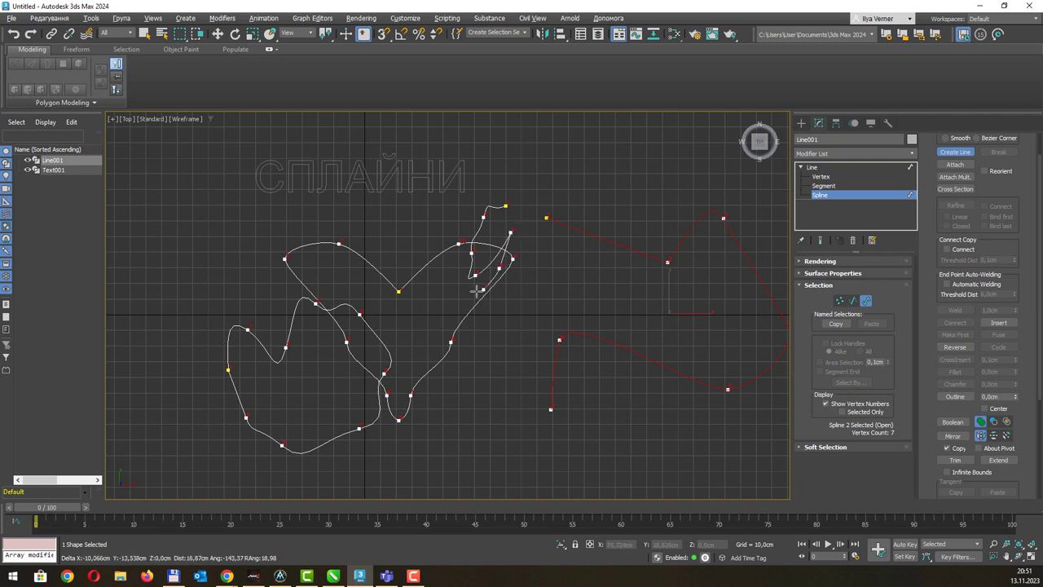
left_click(473, 292)
left_click(452, 314)
left_click(518, 303)
left_click(553, 269)
left_click(533, 232)
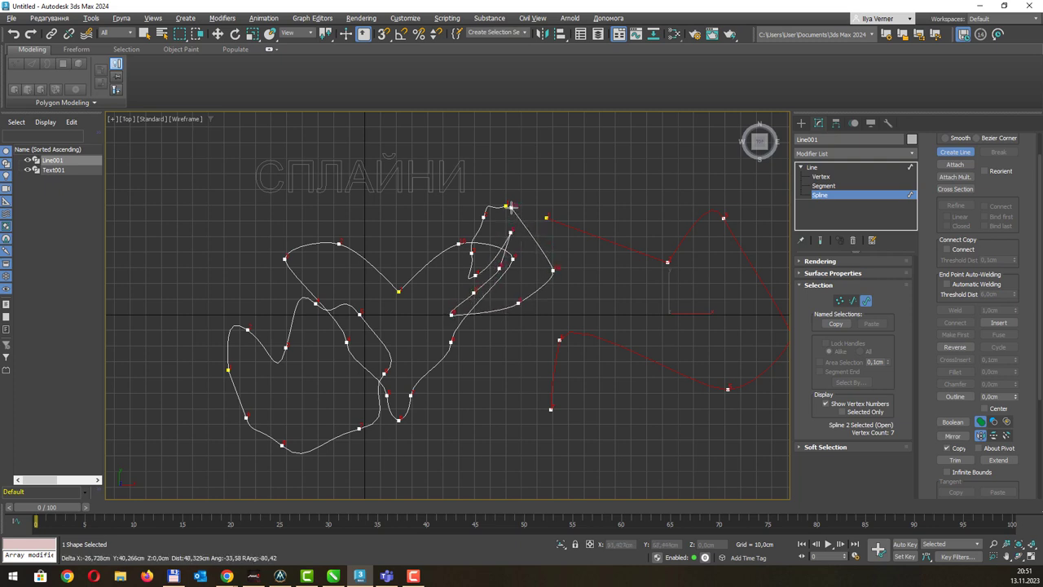
left_click(505, 205)
left_click(510, 300)
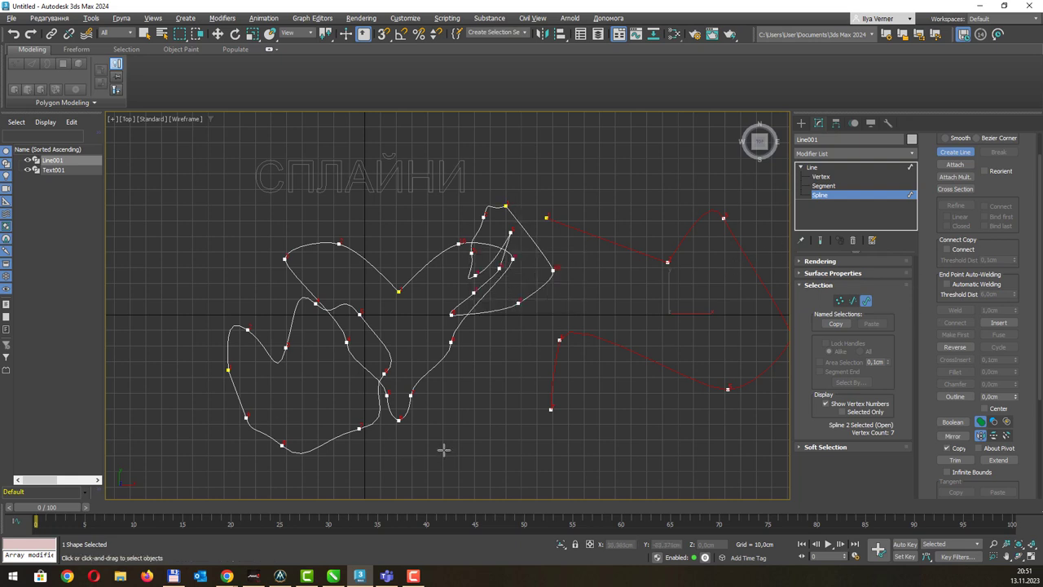
Boolean-union the wavy loop into the heart spline, then subtract the jagged shape.
key("w")
left_click(432, 369)
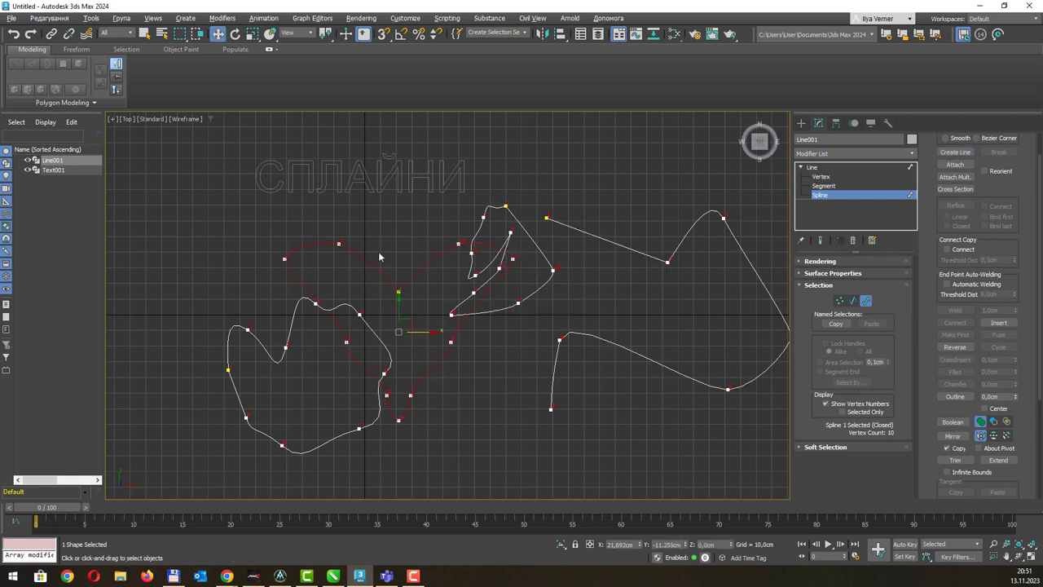
left_click(994, 422)
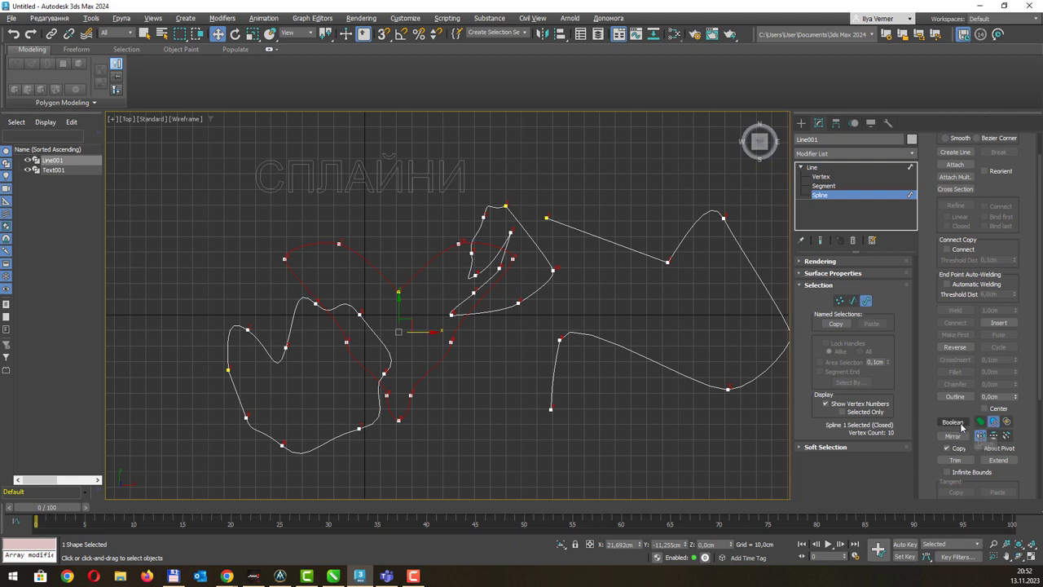
left_click(981, 422)
left_click(953, 422)
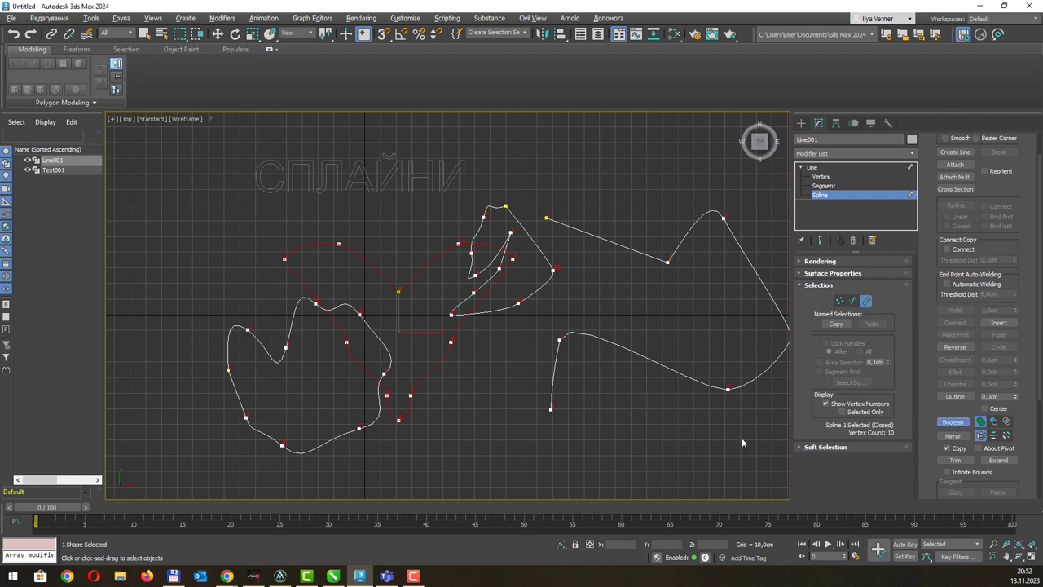
left_click(337, 438)
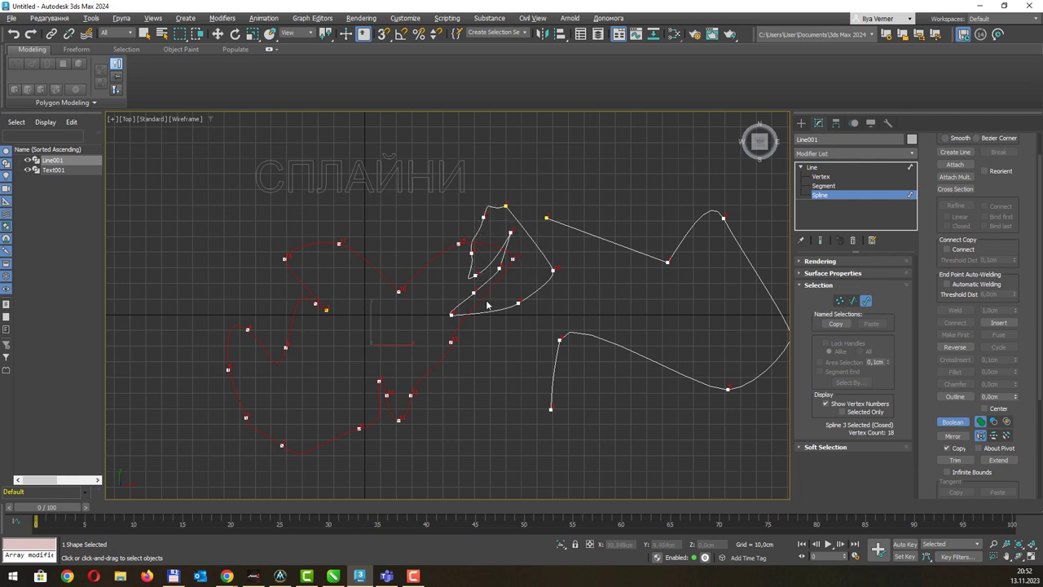
left_click(993, 422)
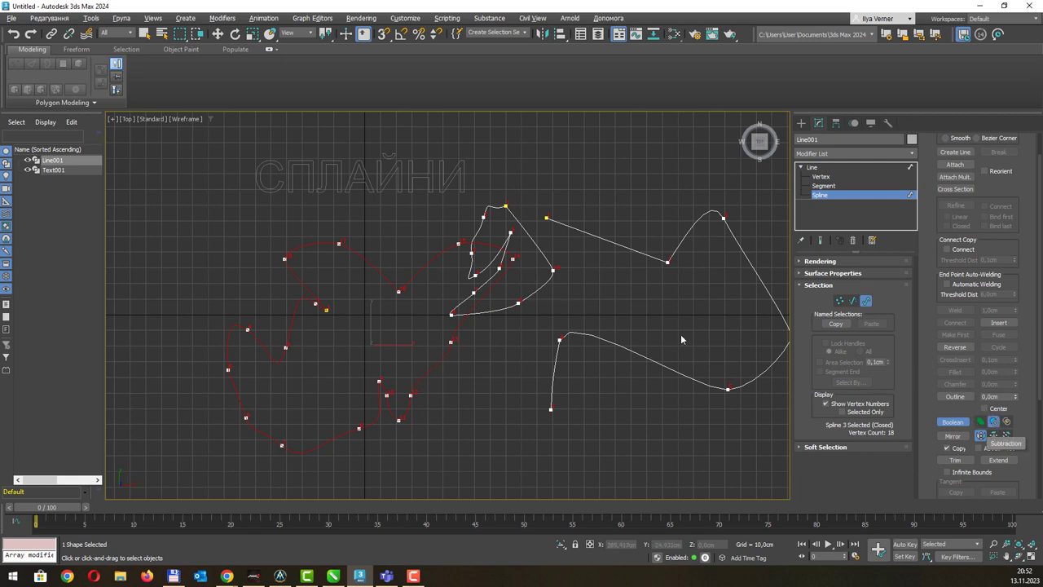
left_click(544, 283)
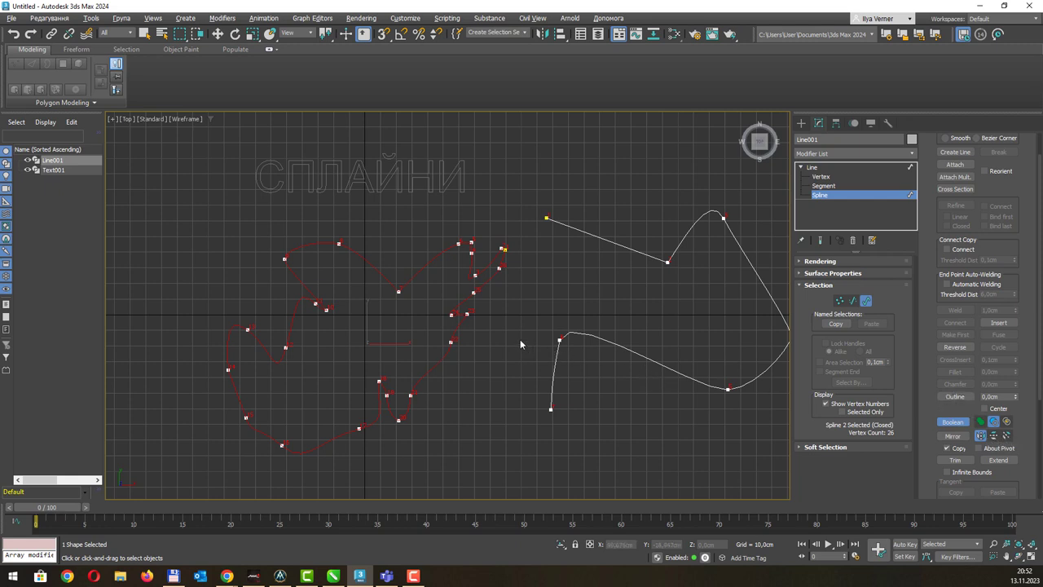
Give the bird-shaped spline a parallel double-line outline.
key("w")
middle_click_drag(476, 326, 482, 313)
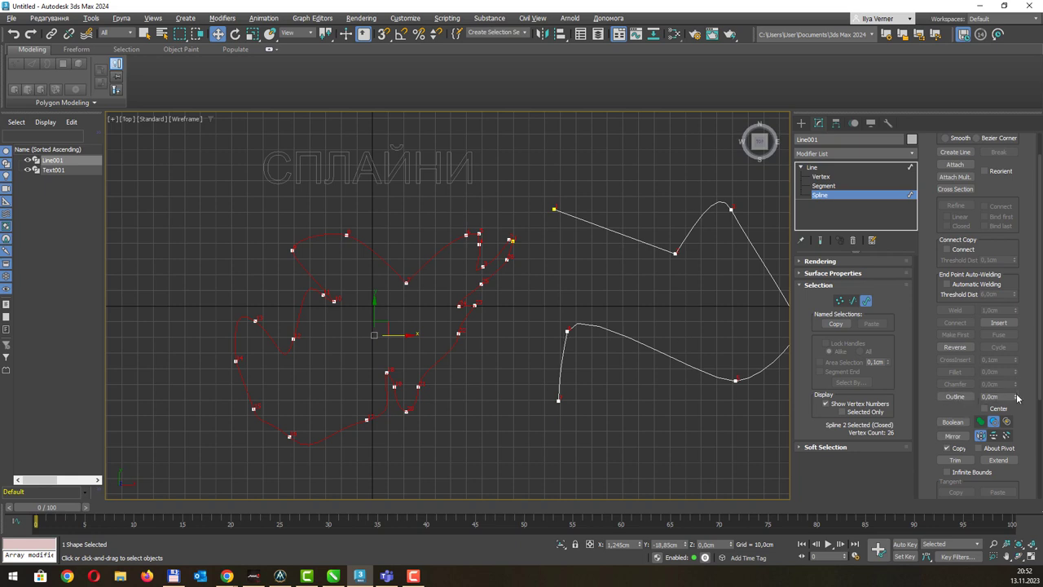
left_click_drag(1017, 397, 1024, 395)
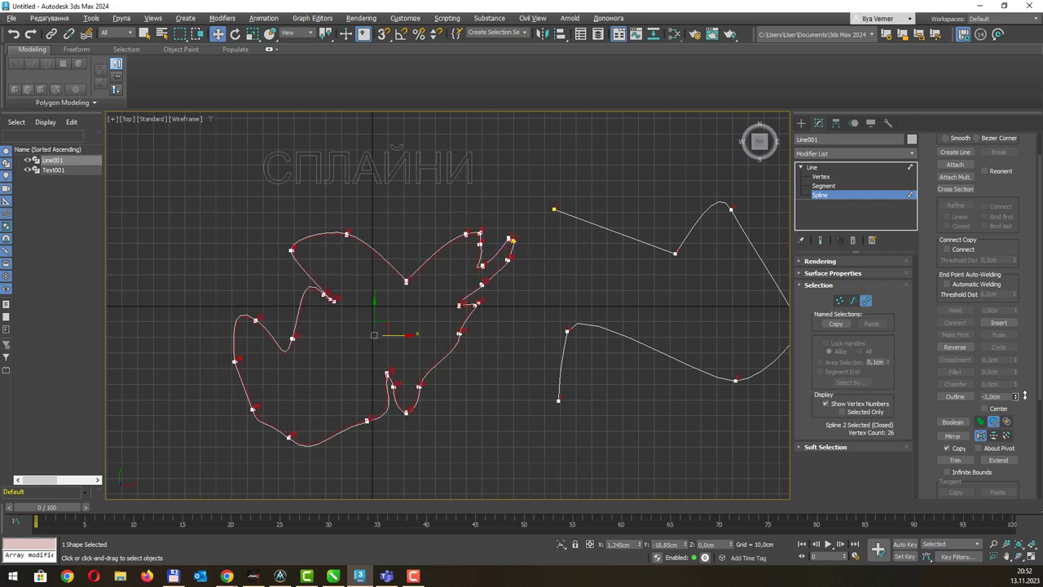
left_click_drag(1024, 395, 1024, 396)
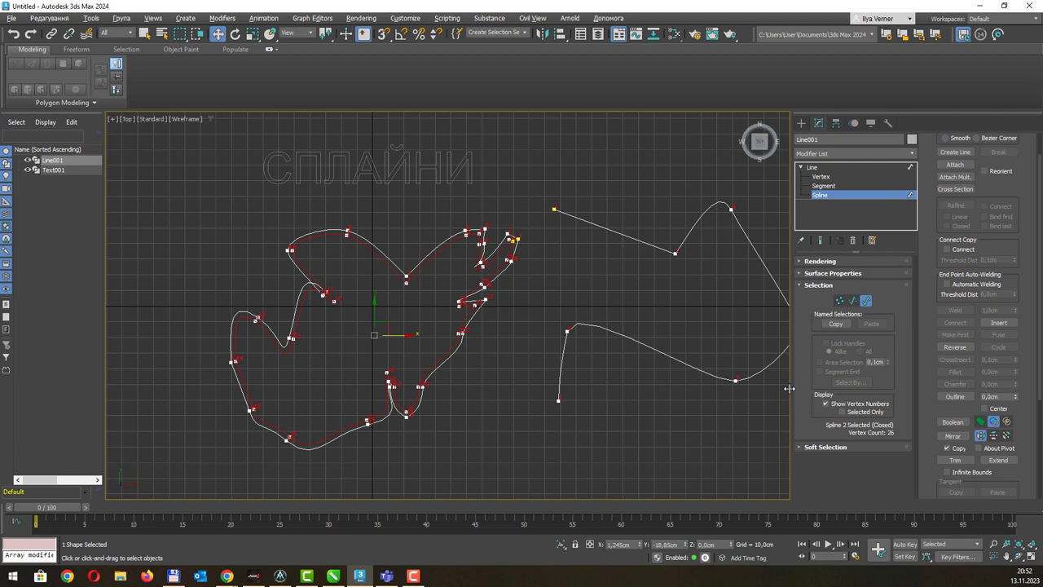
Outline the open zigzag spline on the right at 5,0cm, making it a closed 14-vertex shape.
left_click(720, 377)
middle_click_drag(730, 342, 690, 335)
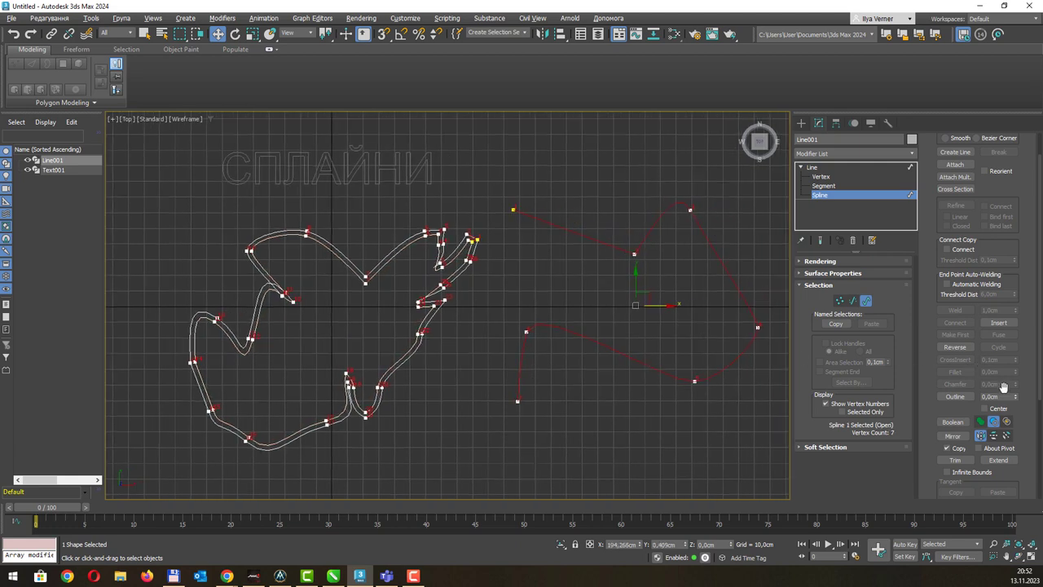
left_click_drag(1016, 396, 1017, 395)
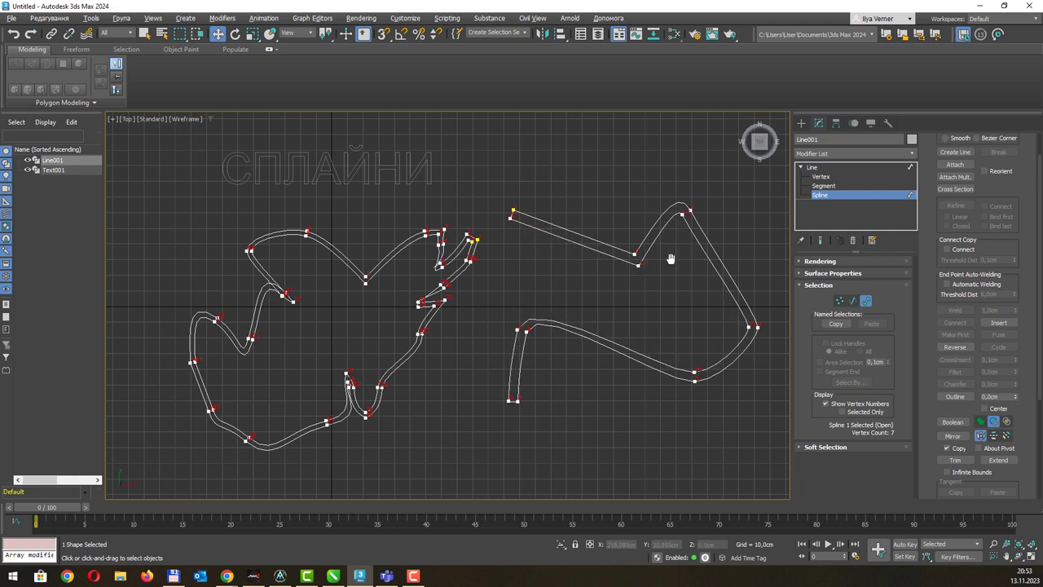
middle_click_drag(670, 258, 627, 275)
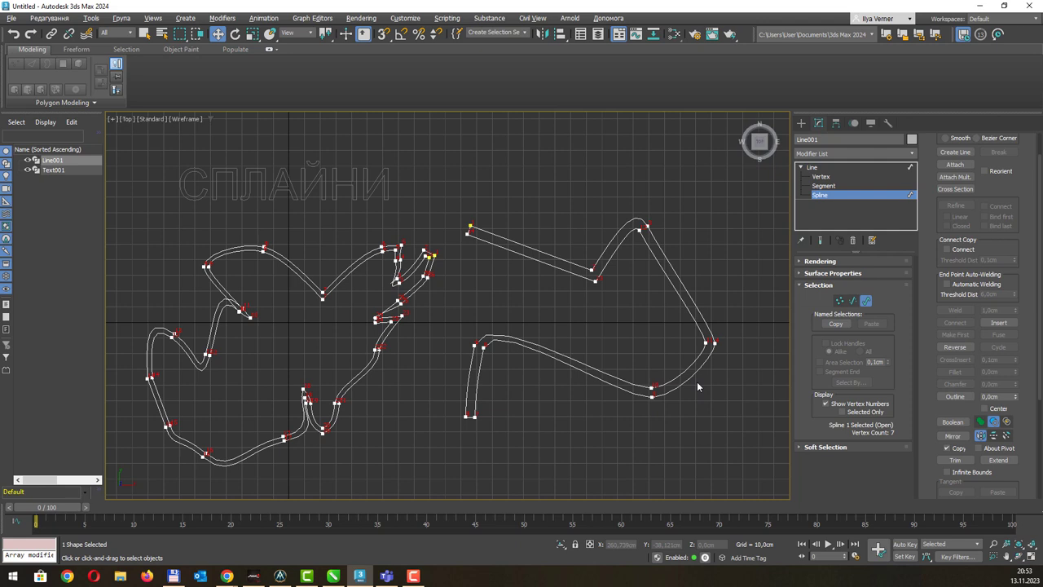
scroll(966, 424, "down", 2)
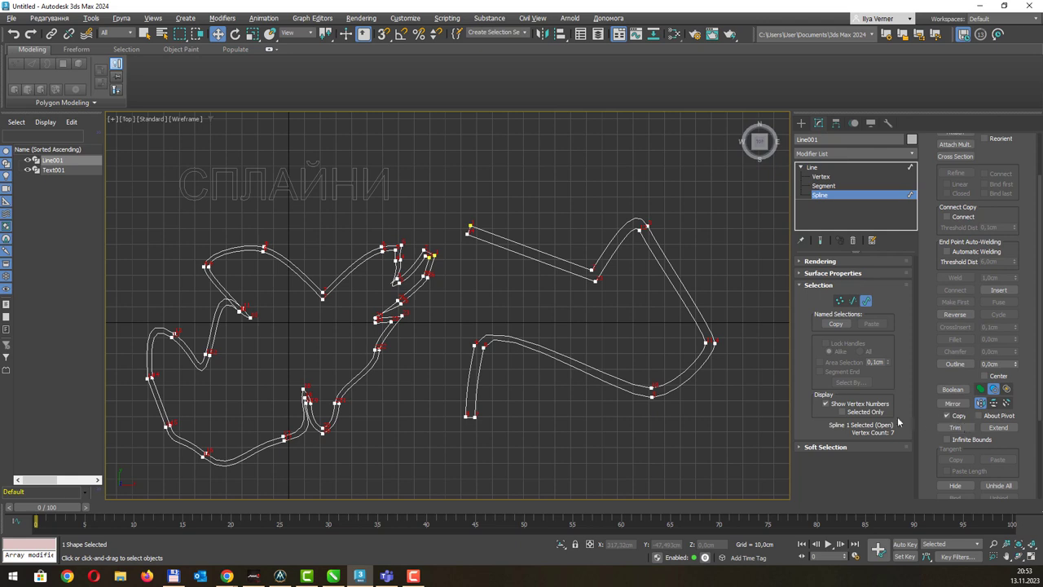
scroll(957, 432, "down", 3)
scroll(964, 432, "down", 3)
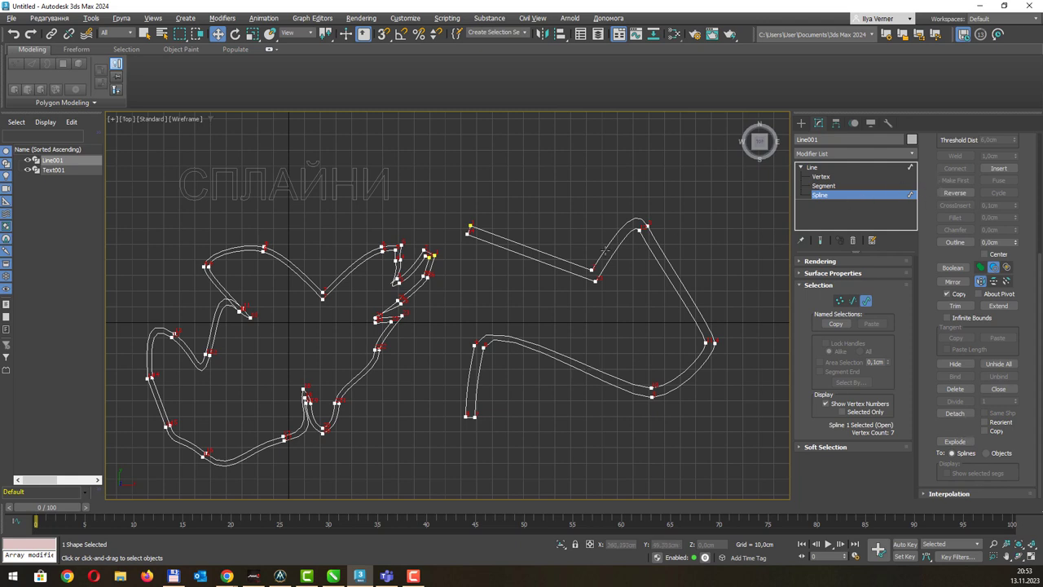
left_click(526, 258)
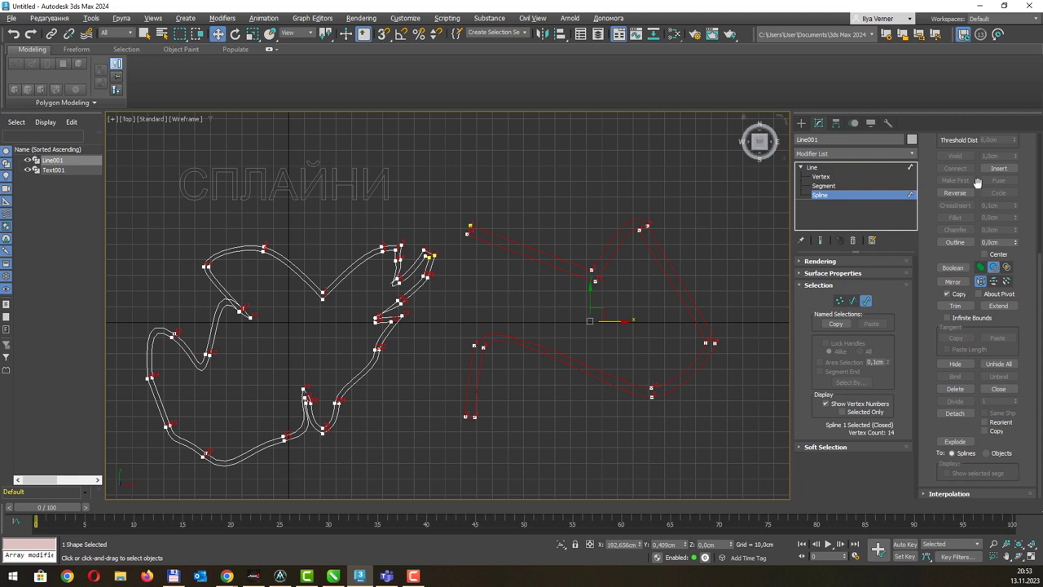
scroll(982, 179, "up", 3)
scroll(986, 185, "up", 2)
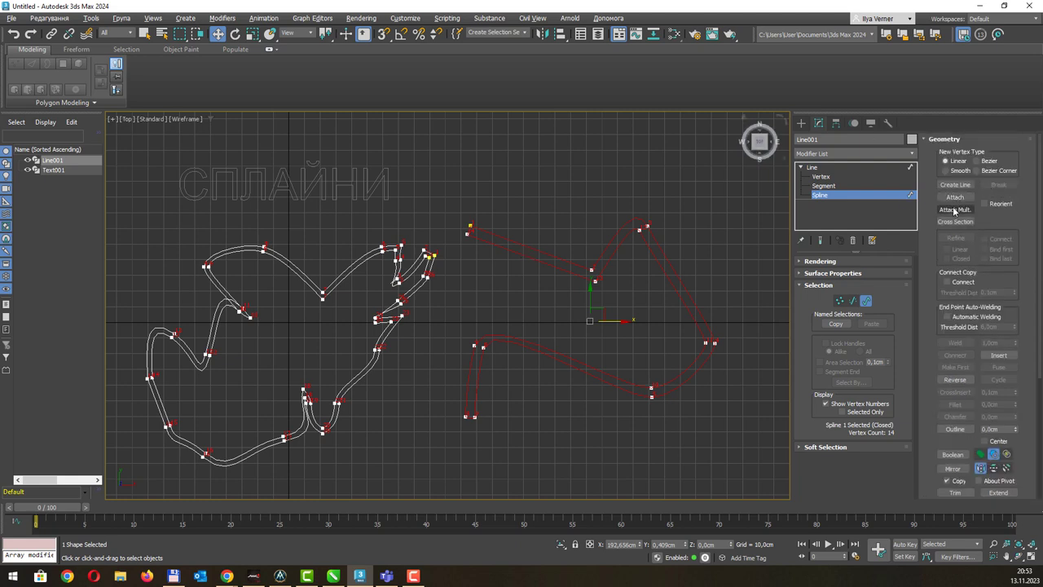
Draw a six-vertex wavy open line inside Line001, beneath the two outlined splines.
left_click(954, 184)
middle_click_drag(653, 309, 667, 224)
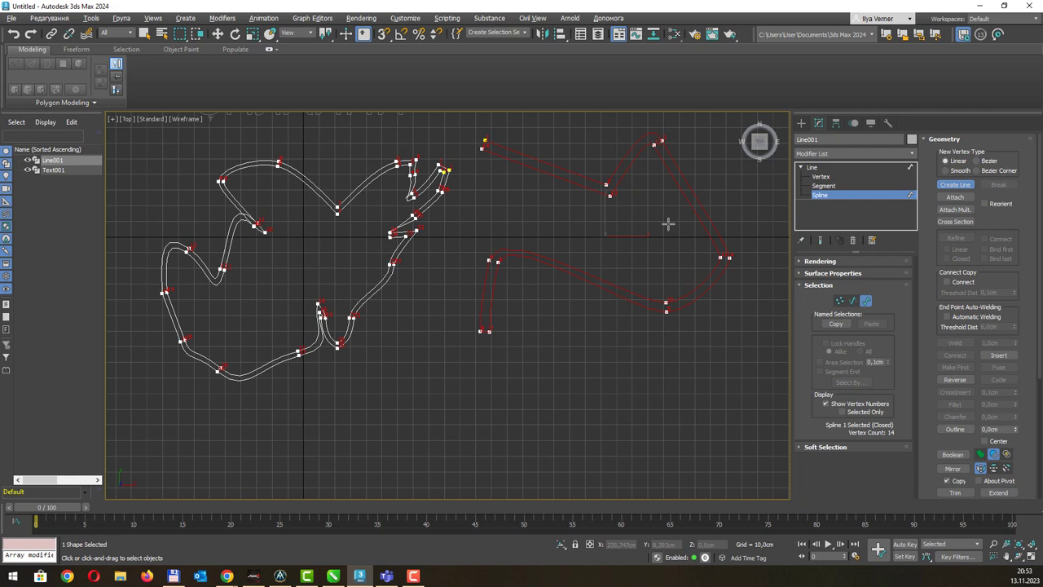
left_click(310, 444)
left_click(404, 392)
left_click(434, 427)
left_click(597, 361)
left_click(658, 406)
left_click(770, 385)
right_click(766, 381)
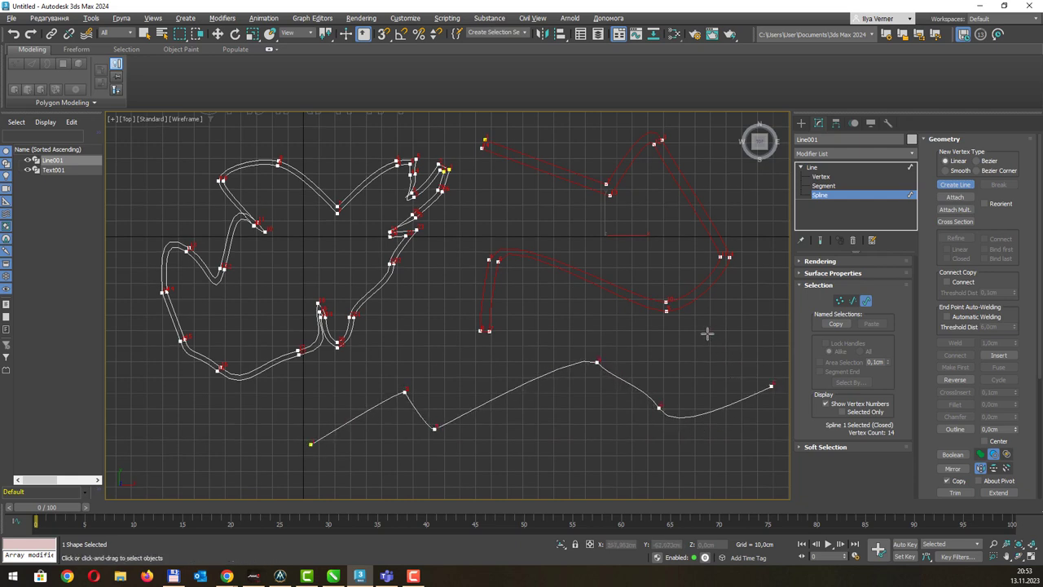
left_click(828, 187)
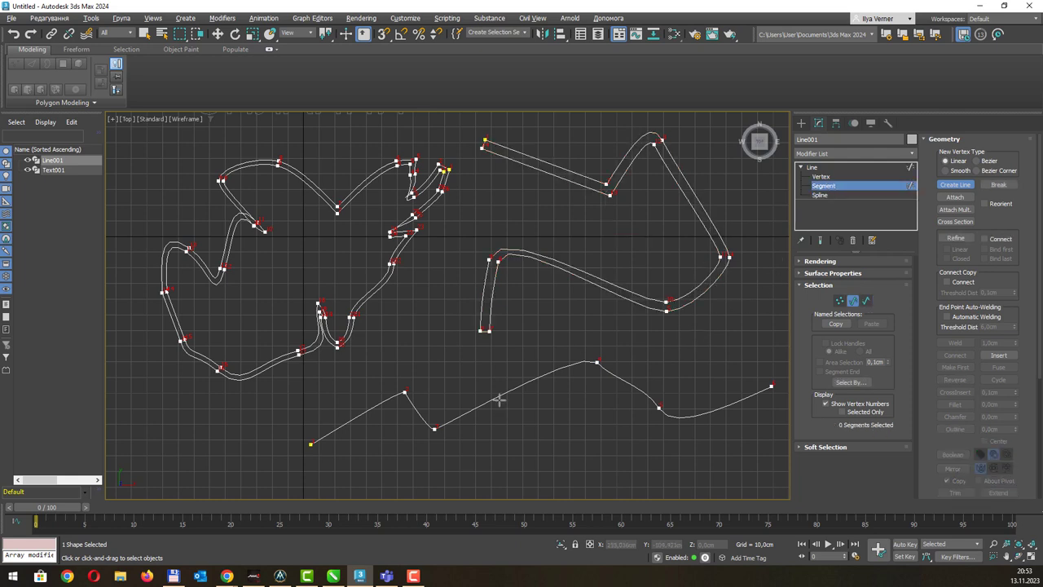
Divide the rising segment of the lower wavy line with 10 extra vertices.
key("w")
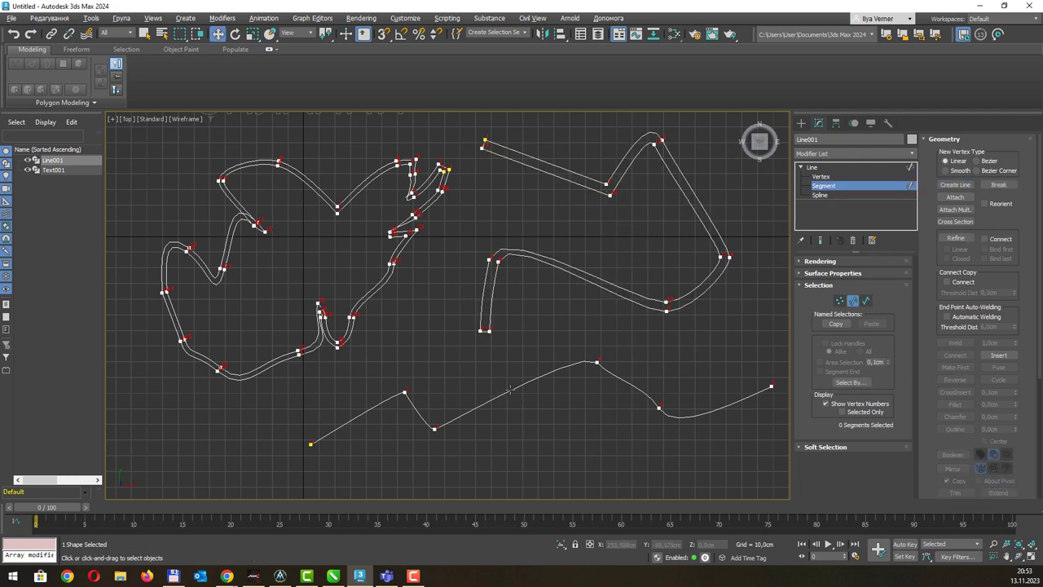
left_click(514, 395)
scroll(983, 371, "down", 3)
scroll(983, 371, "down", 3)
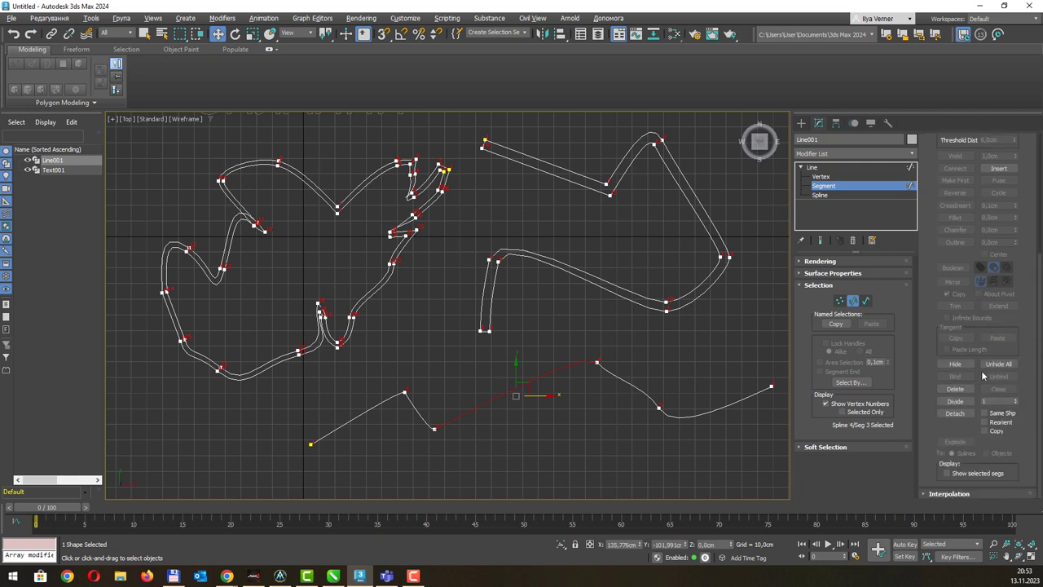
key("q")
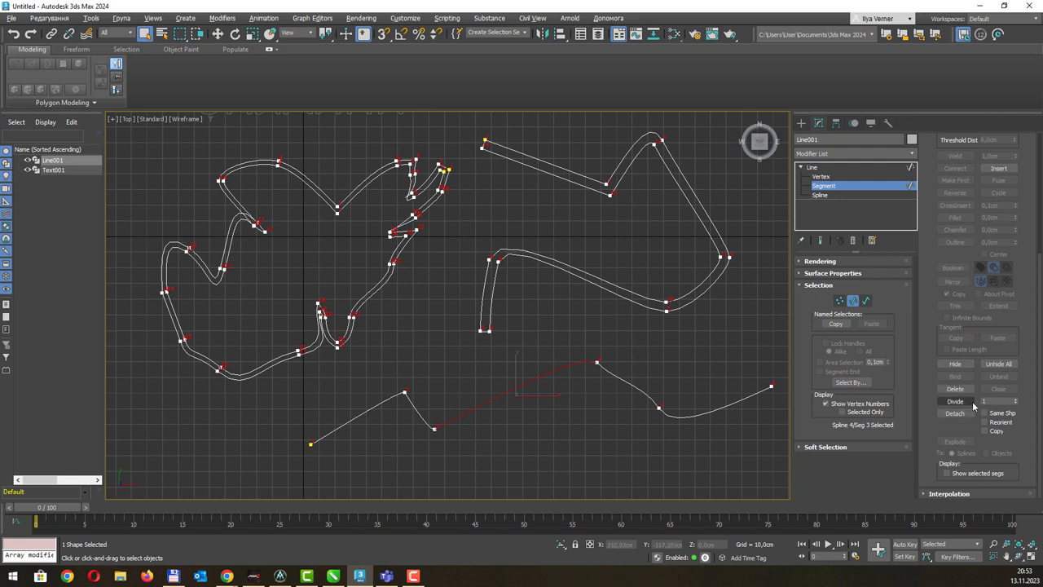
scroll(538, 399, "up", 3)
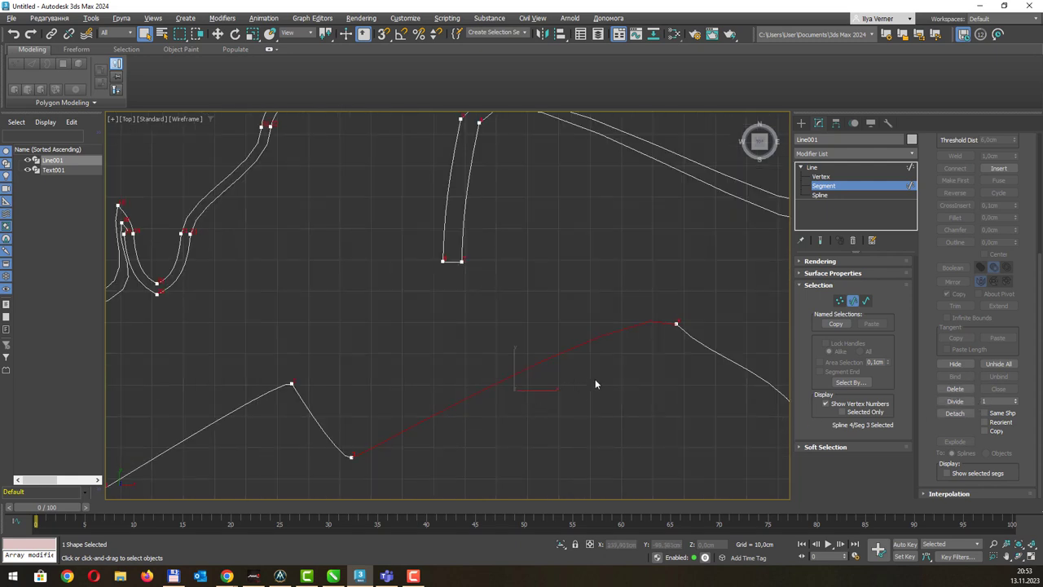
middle_click_drag(595, 379, 555, 371)
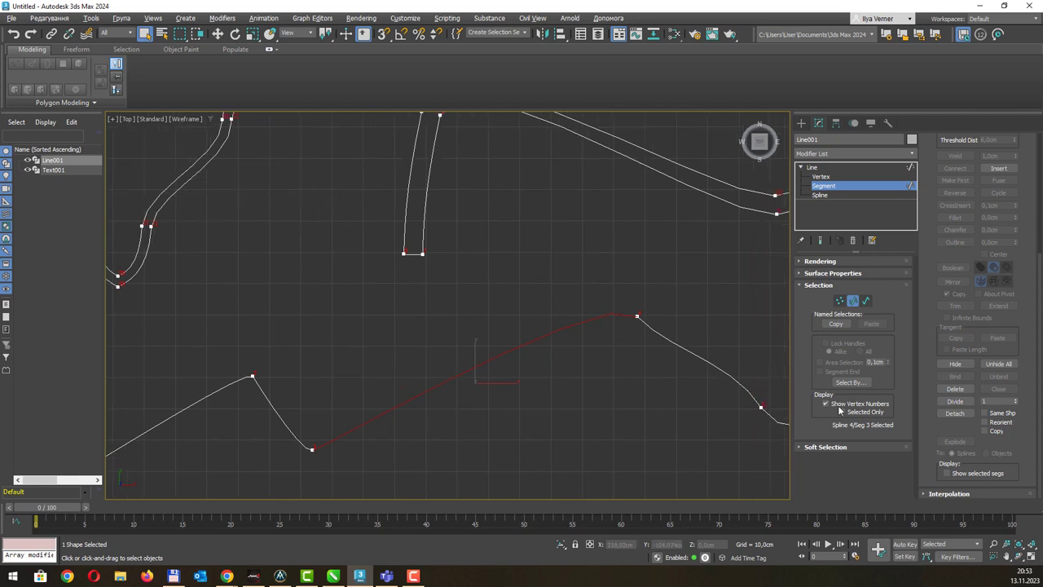
left_click(994, 400)
type("0")
left_click(958, 402)
Divide one segment of the middle outline with 5 extra vertices.
scroll(610, 324, "down", 3)
middle_click_drag(607, 319, 507, 366)
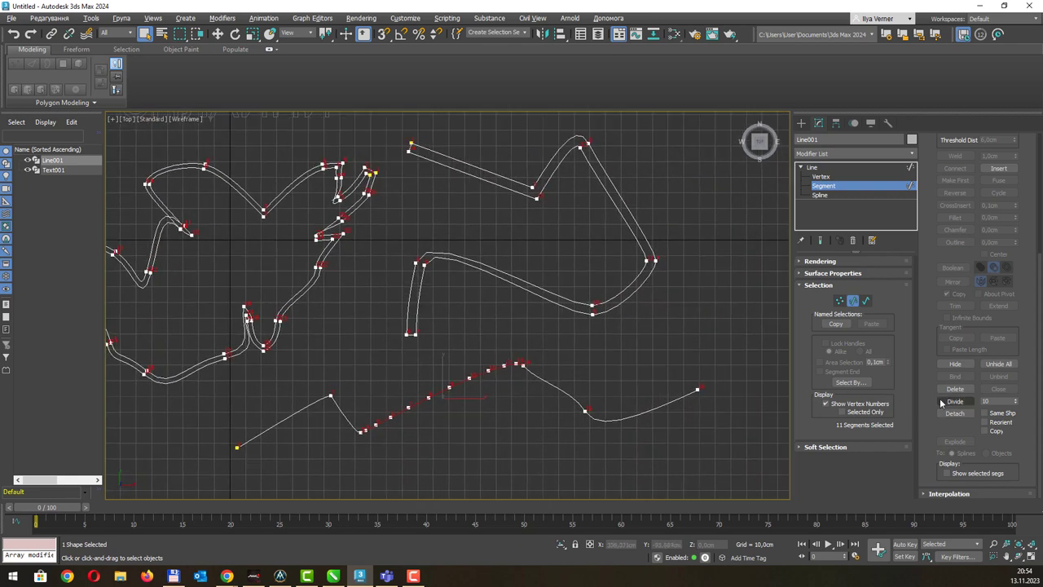
left_click(514, 284)
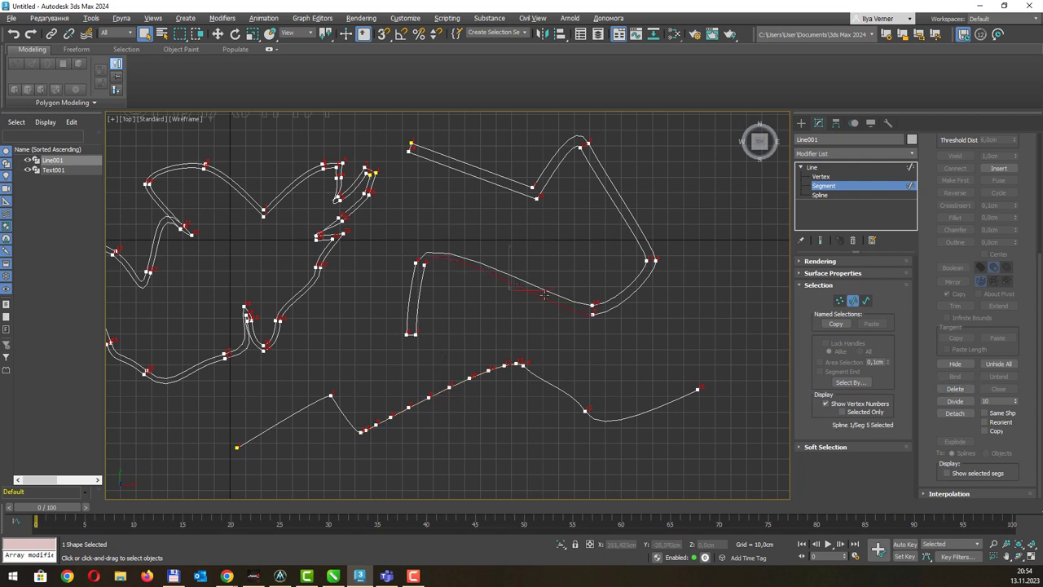
left_click(996, 401)
type("5")
left_click(958, 403)
scroll(493, 300, "up", 2)
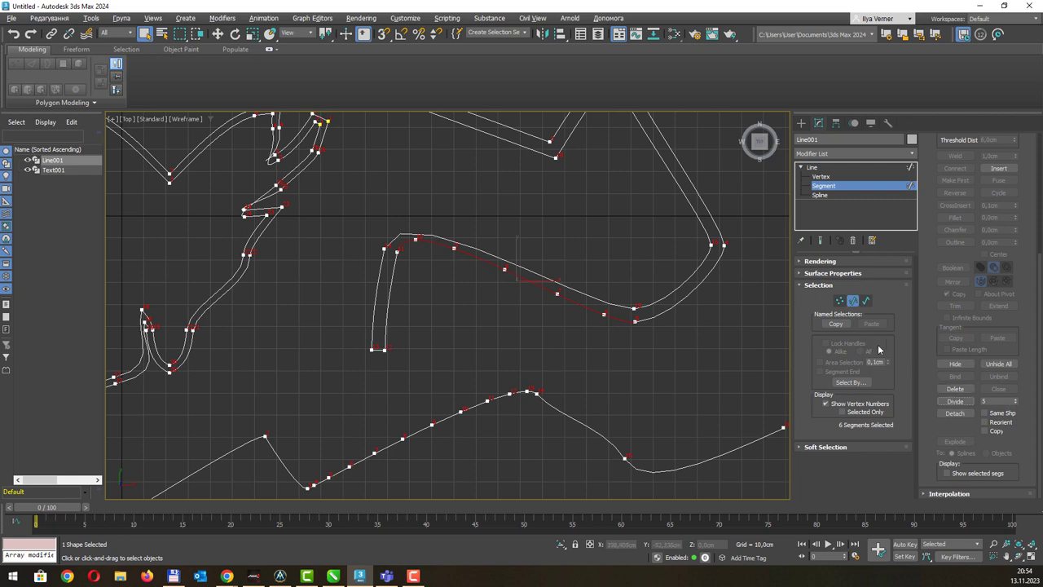
scroll(969, 314, "up", 2)
scroll(968, 317, "up", 2)
scroll(967, 317, "up", 2)
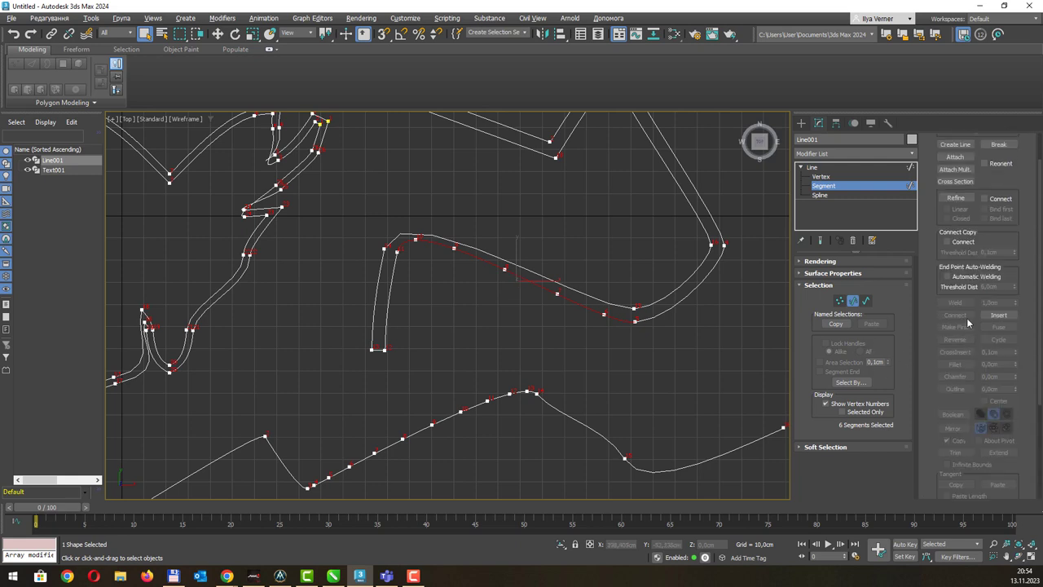
scroll(966, 318, "up", 2)
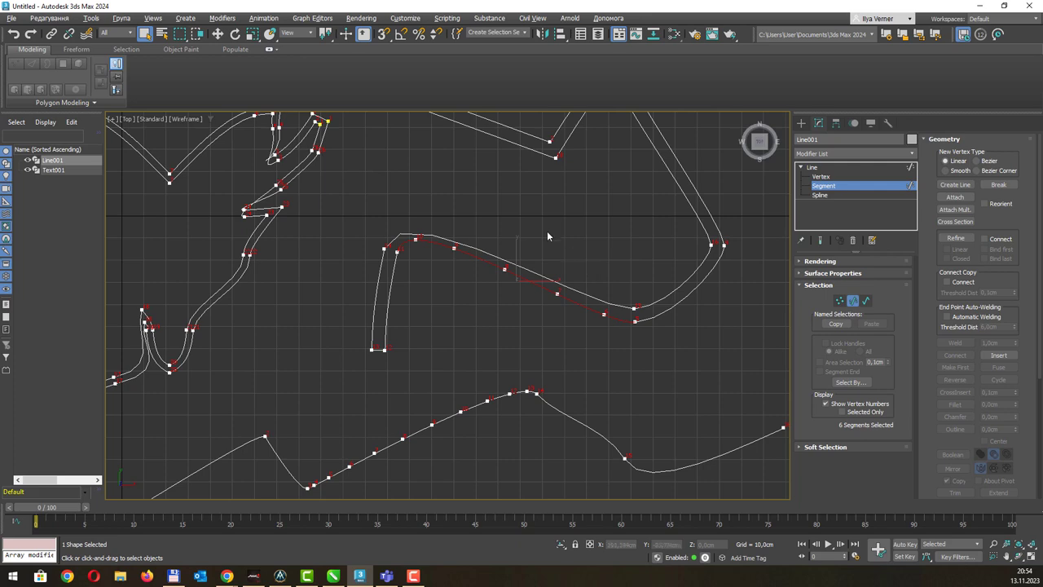
middle_click_drag(548, 235, 572, 259)
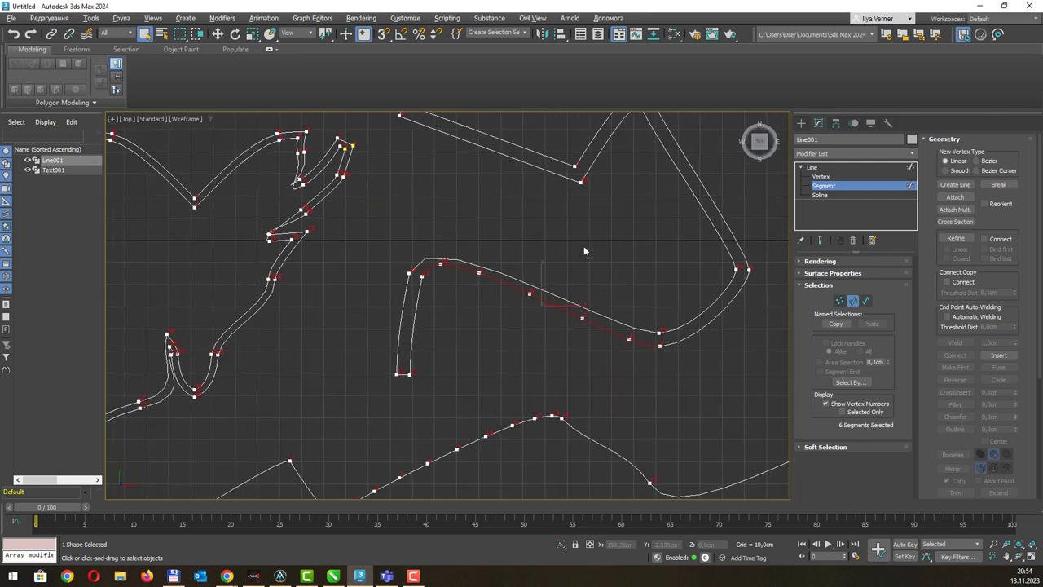
scroll(584, 245, "down", 5)
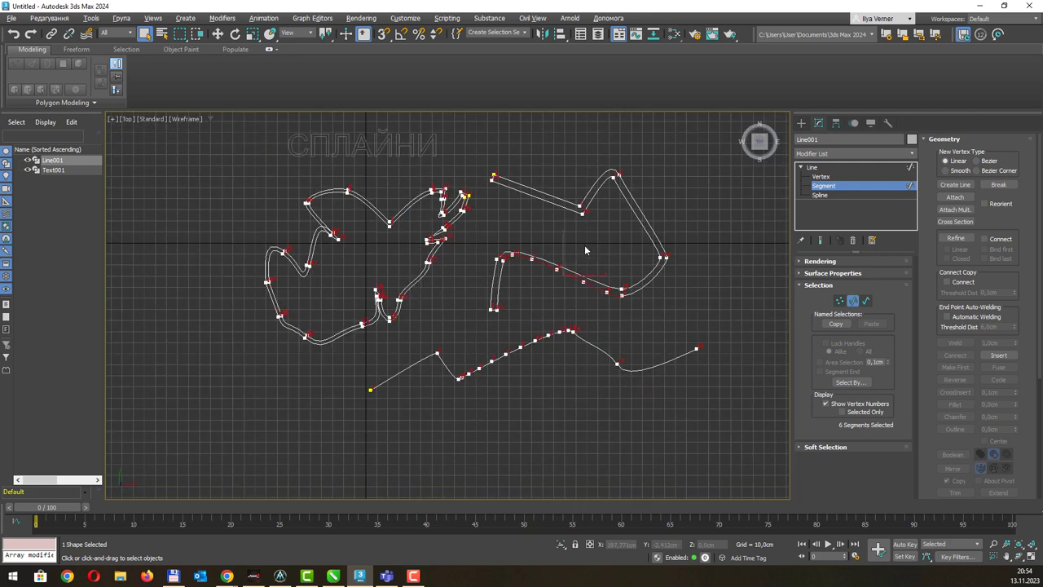
middle_click_drag(653, 219, 604, 242)
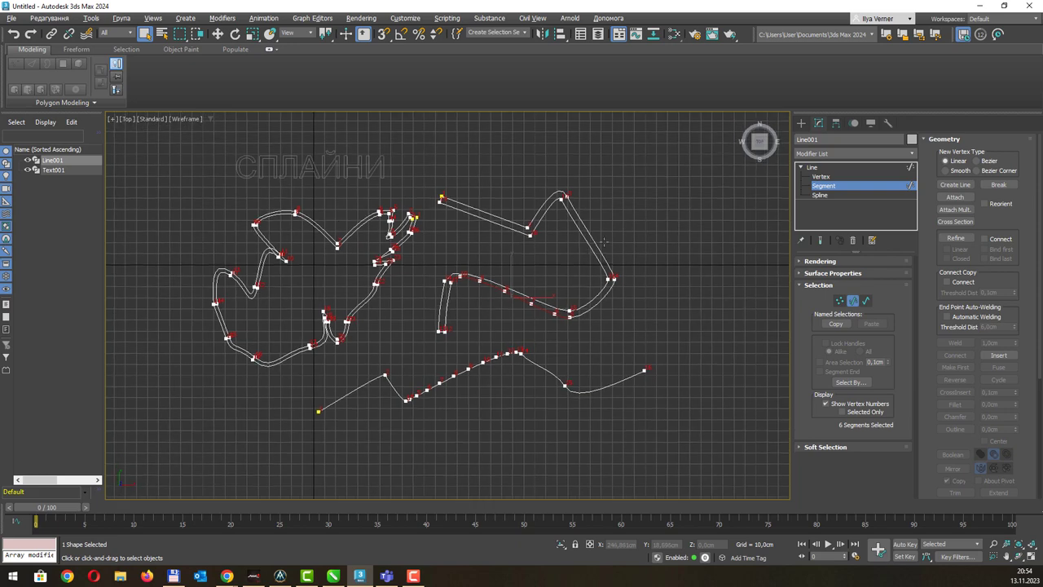
Set the lower wavy line's right endpoint as its first vertex with Make First.
left_click(821, 167)
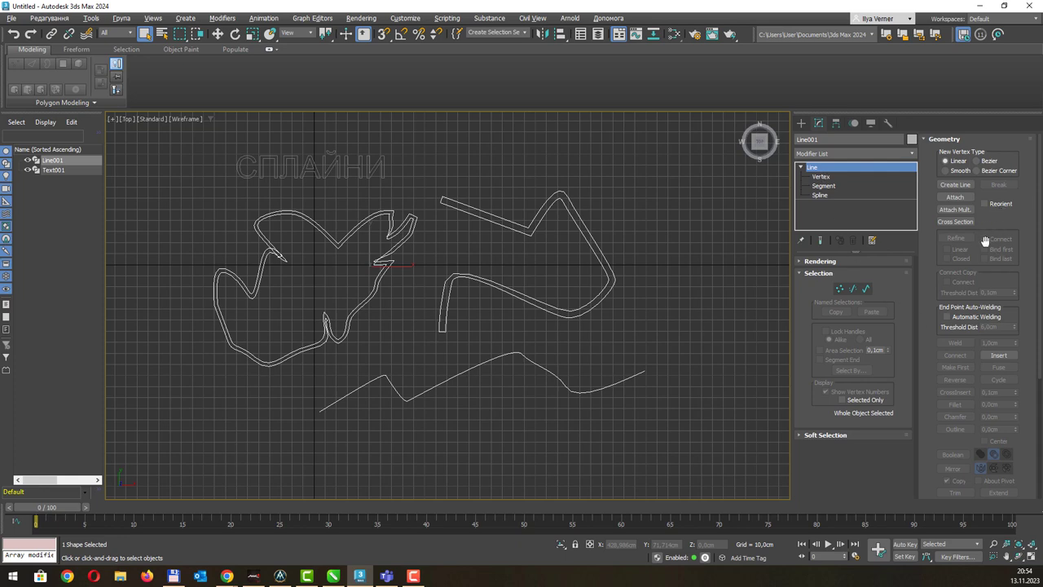
scroll(984, 242, "down", 1)
left_click(826, 177)
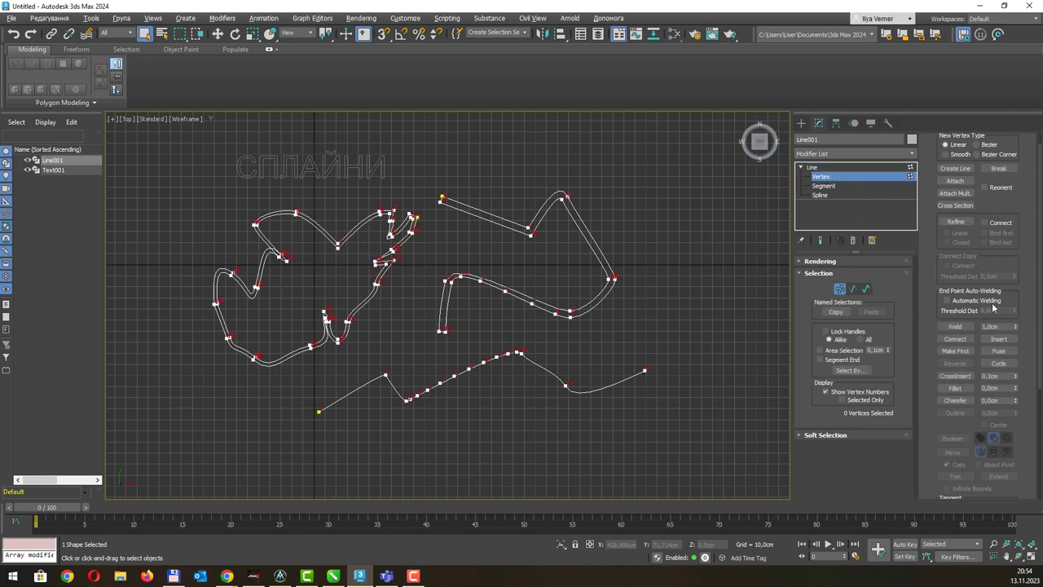
scroll(978, 261, "down", 4)
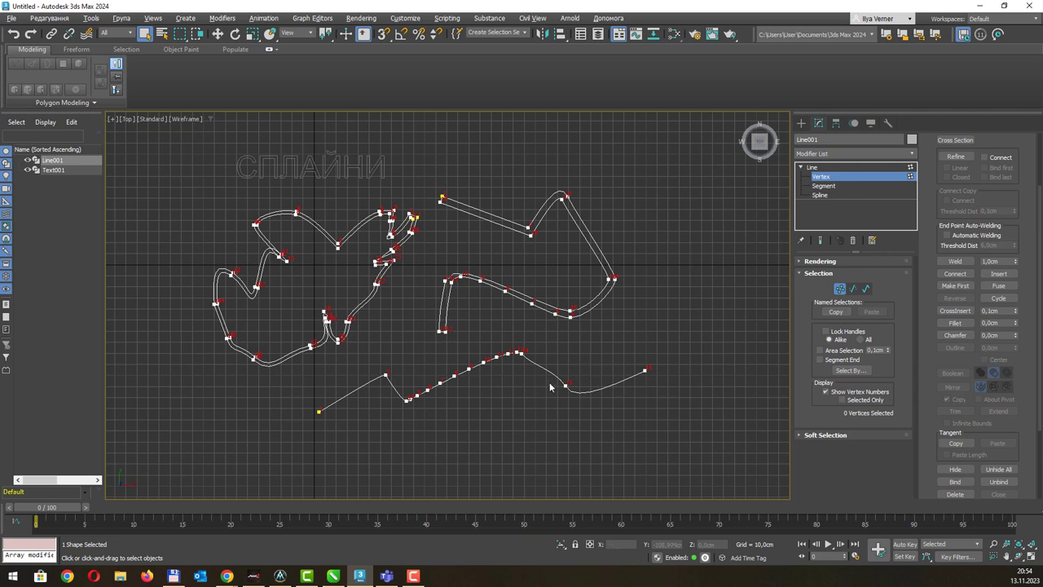
scroll(556, 384, "up", 2)
left_click_drag(694, 353, 669, 383)
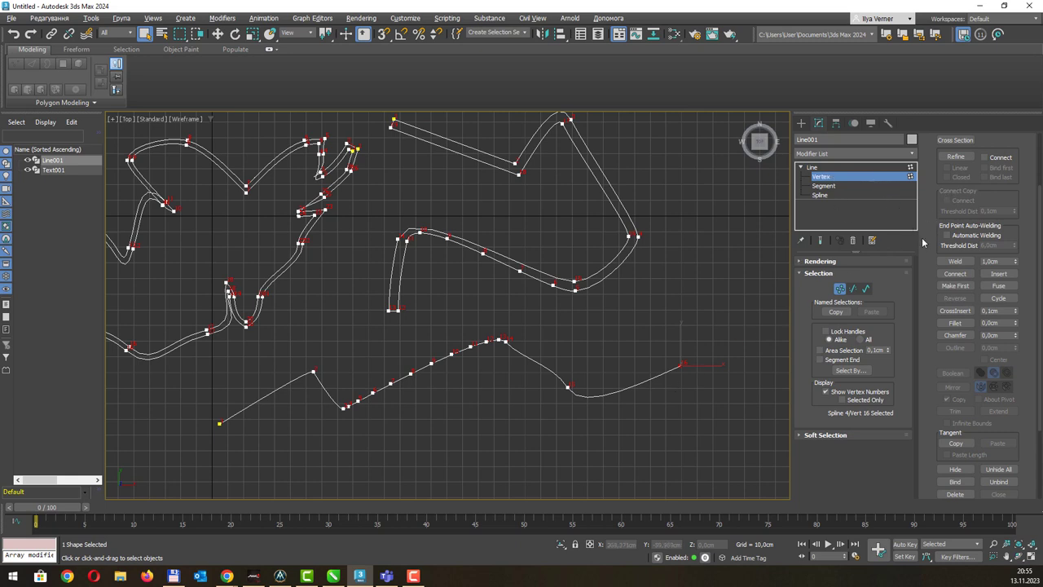
left_click(953, 285)
left_click(819, 197)
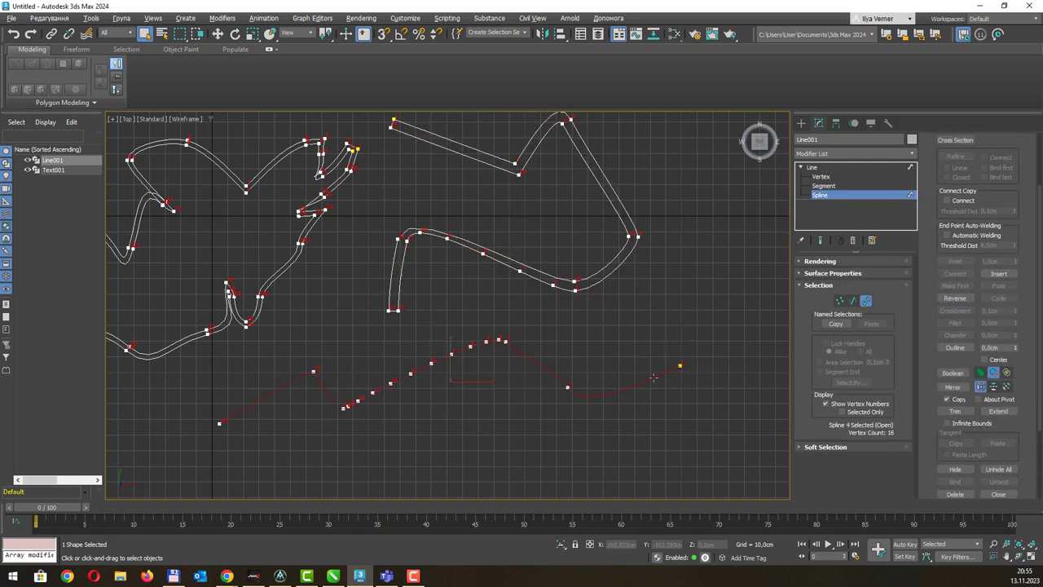
Reverse the bottom curvy spline's direction.
scroll(968, 412, "down", 2)
scroll(968, 399, "down", 3)
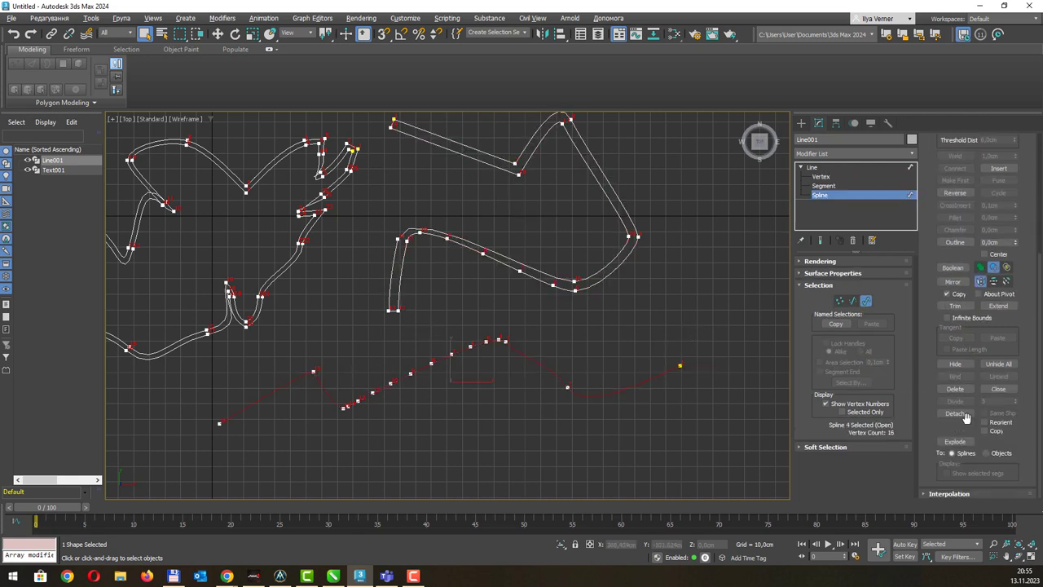
left_click(955, 193)
left_click(955, 193)
left_click(955, 193)
Make the bottom spline's right-hand endpoint its first vertex, then deselect and recentre the view.
left_click(835, 179)
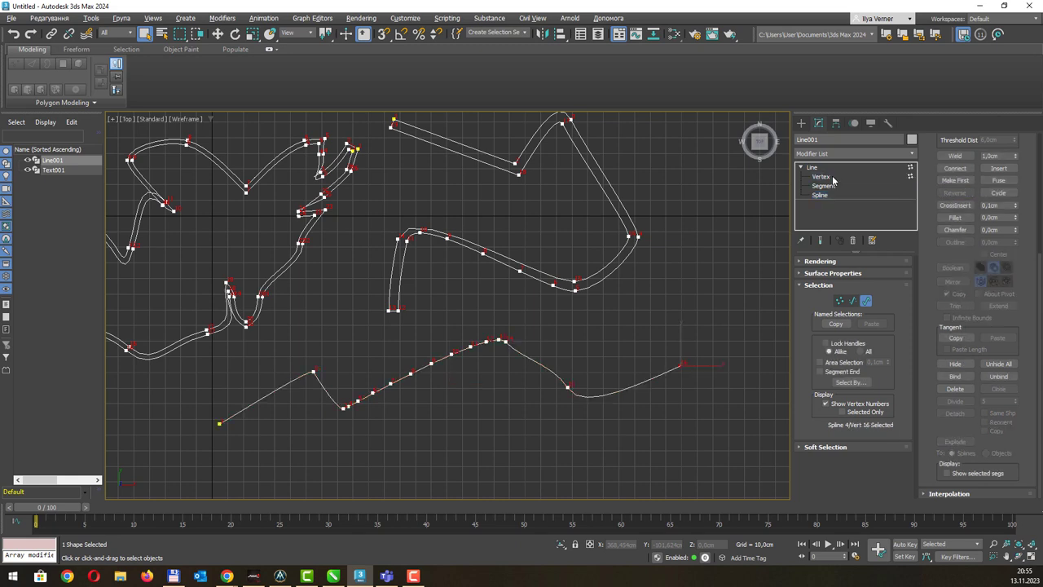
scroll(976, 258, "up", 4)
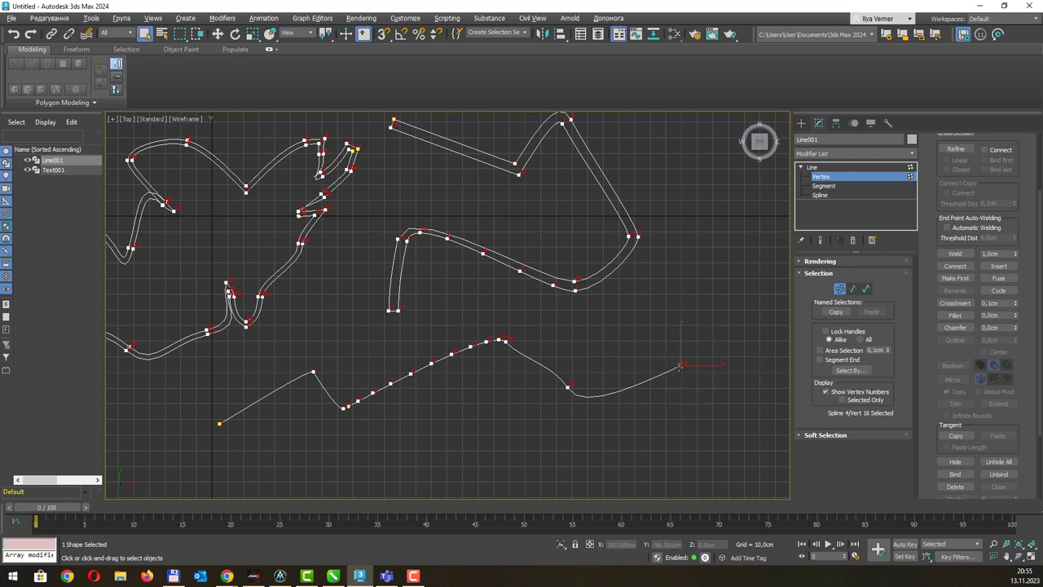
left_click(219, 423)
left_click(680, 365)
left_click(957, 279)
left_click(715, 380)
middle_click_drag(641, 310, 566, 306)
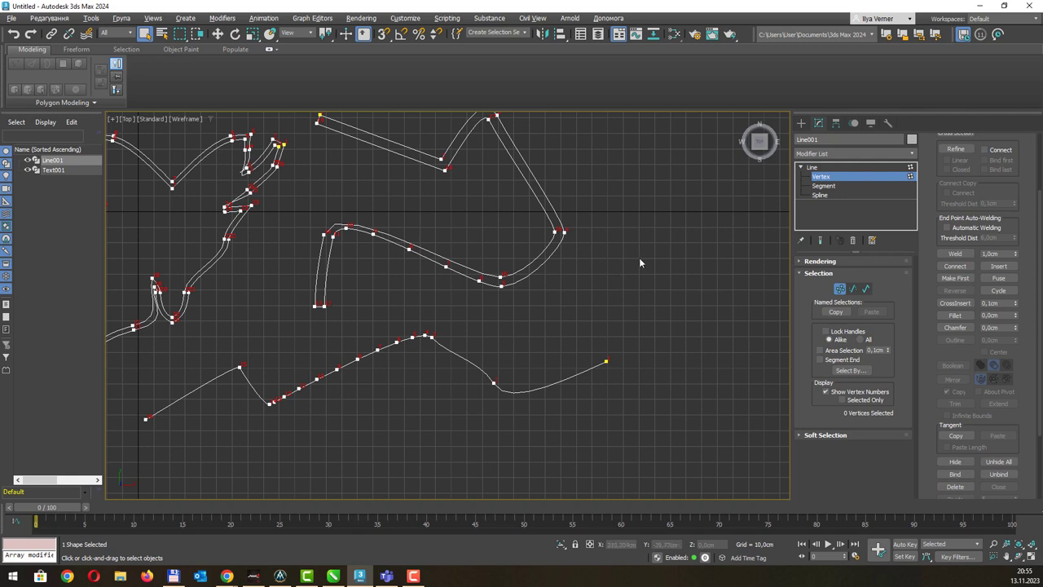
middle_click_drag(634, 259, 573, 265)
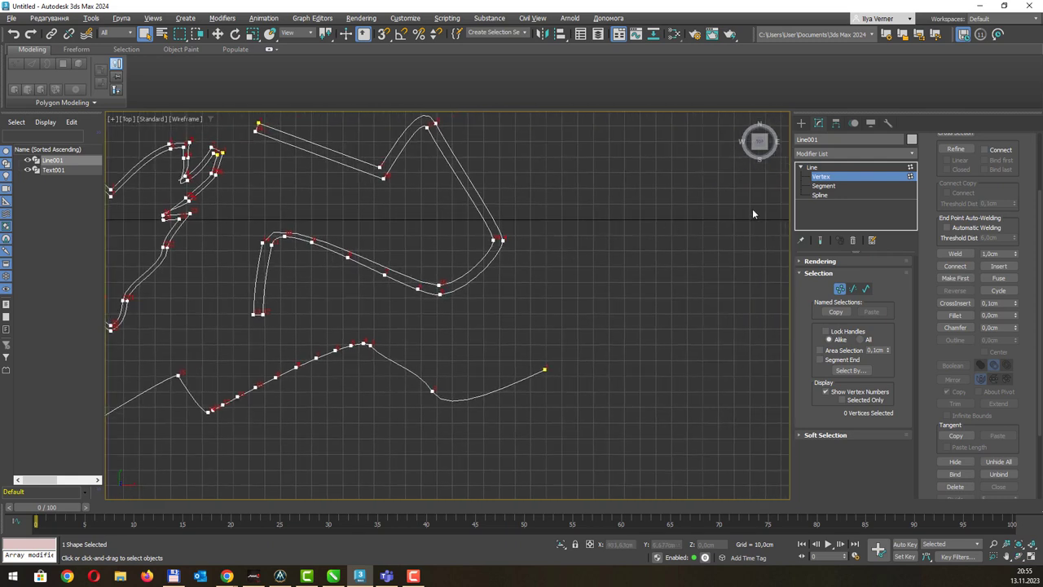
scroll(965, 188, "up", 2)
scroll(961, 196, "up", 1)
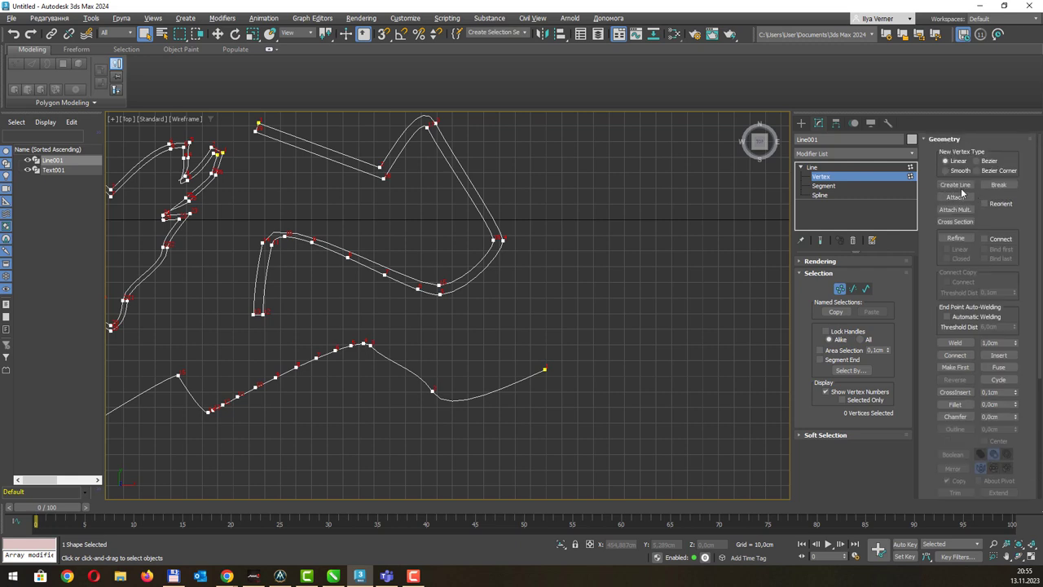
Draw a six-point zigzag open line in Line001, right of the wavy line.
left_click(955, 185)
middle_click_drag(585, 220, 483, 245)
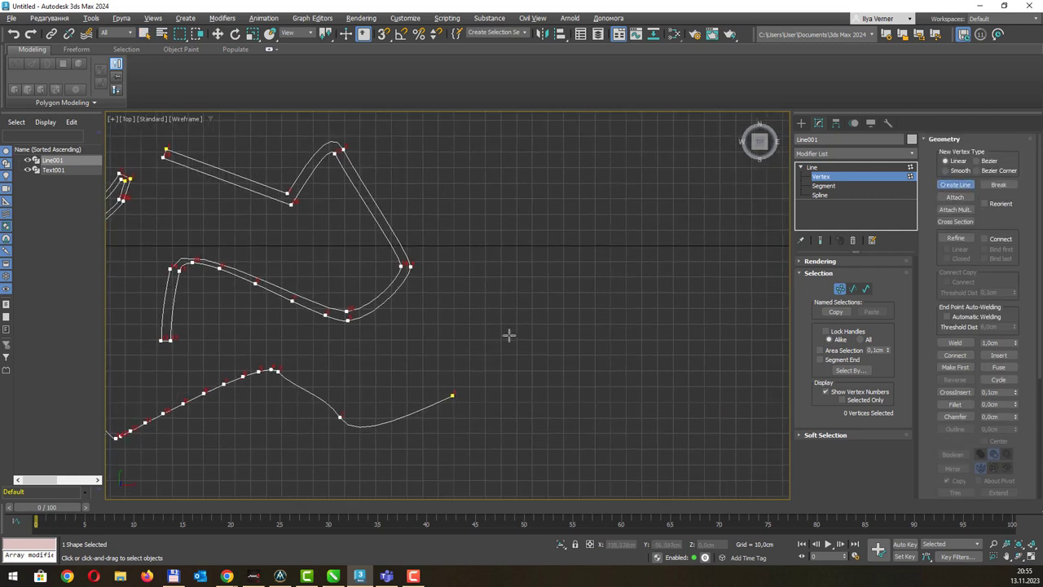
left_click(477, 347)
left_click(526, 236)
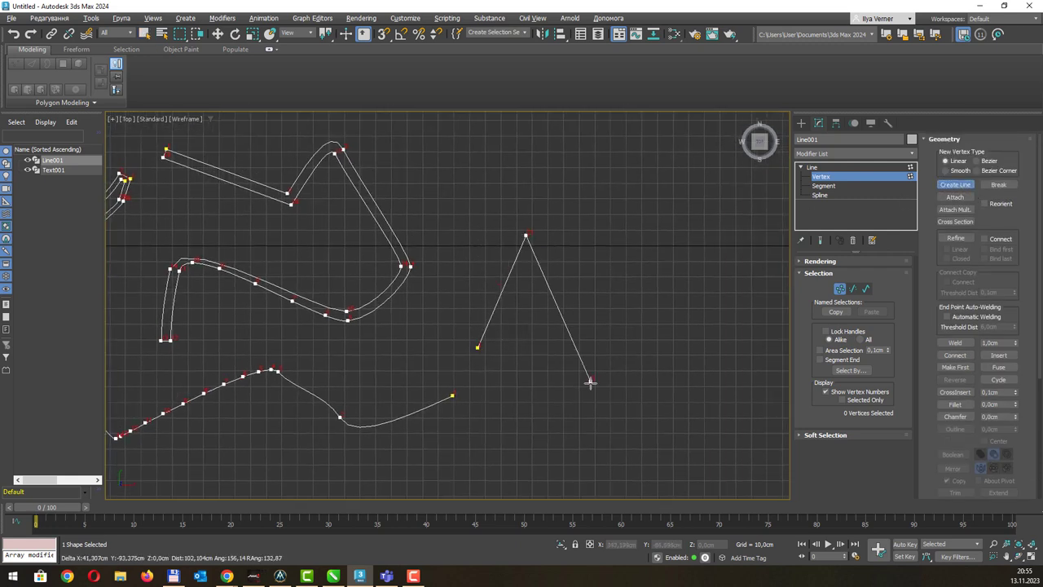
left_click(593, 466)
left_click(657, 273)
left_click(667, 435)
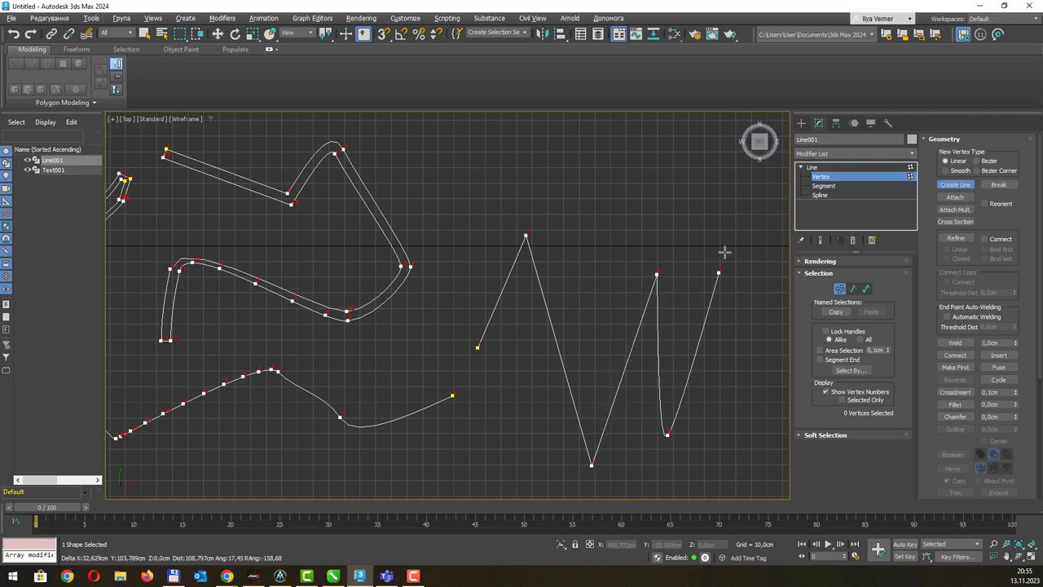
left_click(731, 246)
right_click(732, 246)
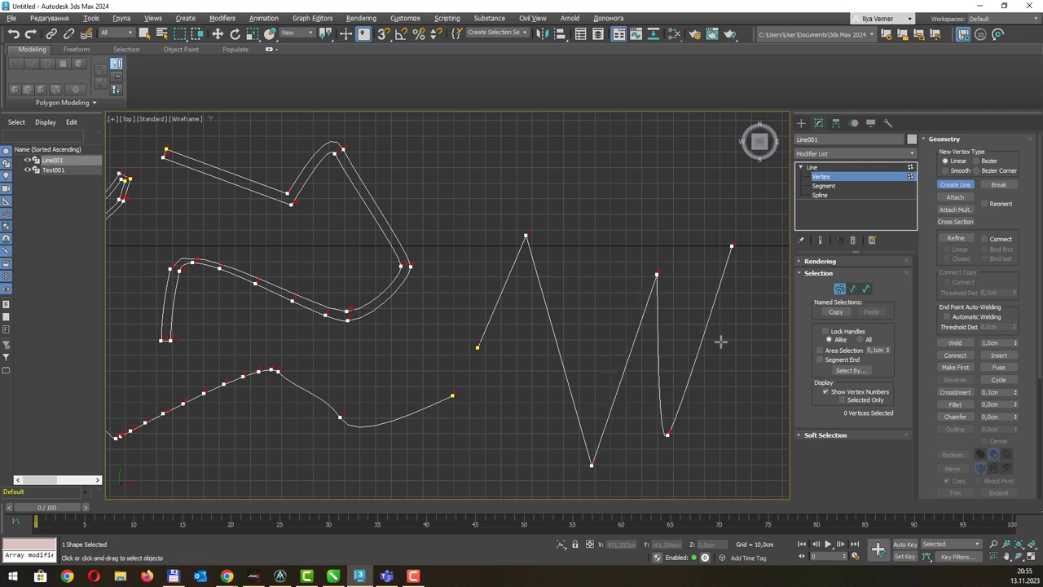
Convert the zigzag line's vertices to Corner type.
key("w")
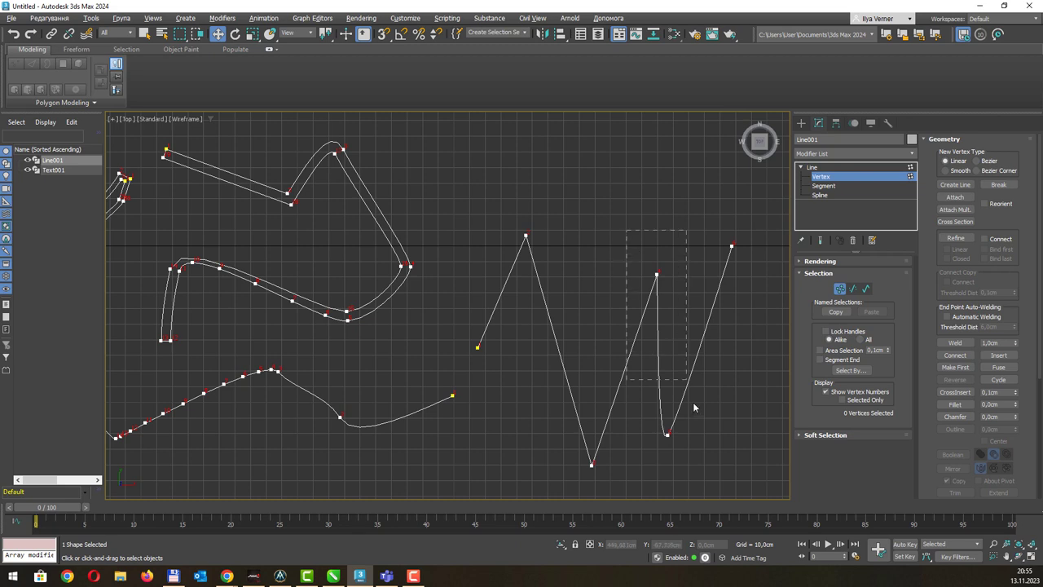
left_click_drag(693, 407, 693, 465)
right_click(665, 424)
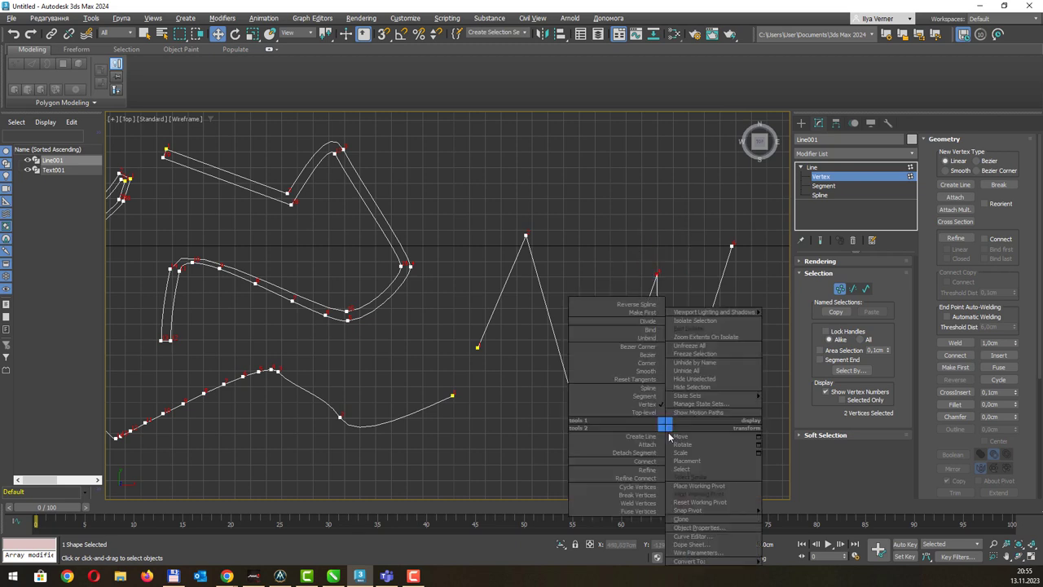
left_click(646, 362)
left_click(629, 247)
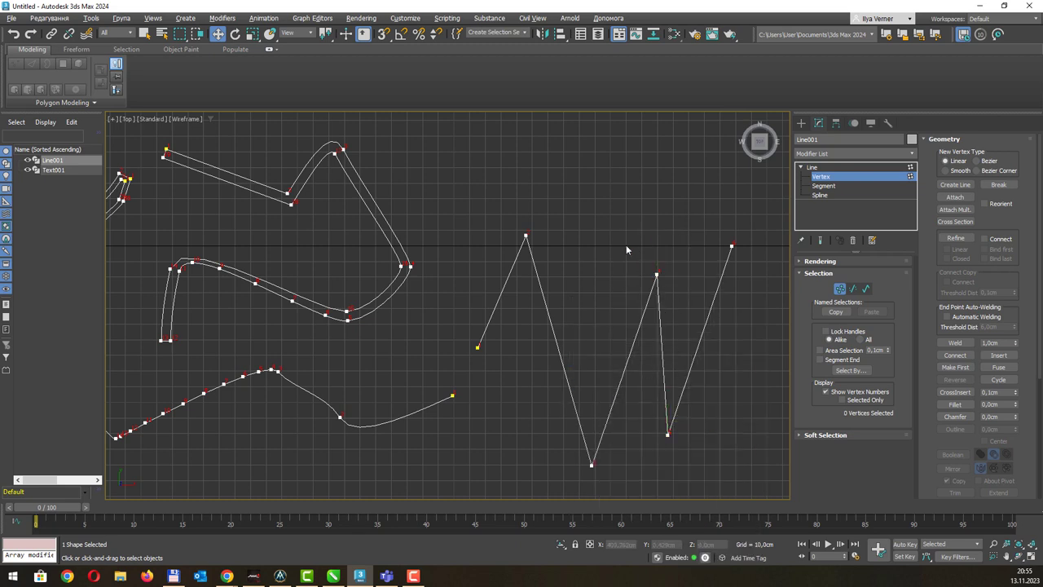
Fillet the two upper peaks into arcs and chamfer the two lower points flat.
left_click_drag(632, 304, 664, 313)
left_click_drag(1016, 408, 1029, 378)
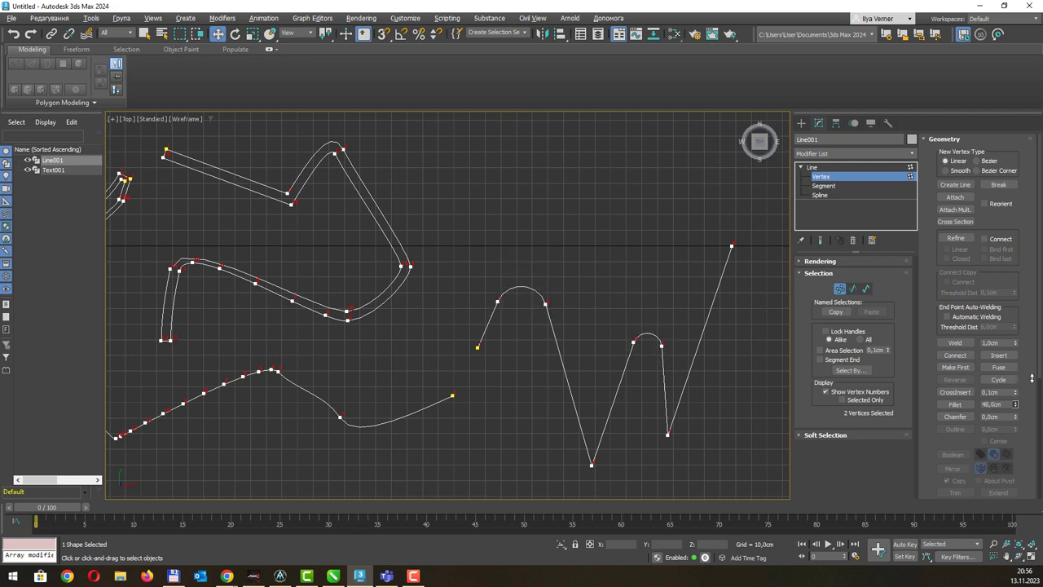
left_click_drag(1029, 378, 1029, 377)
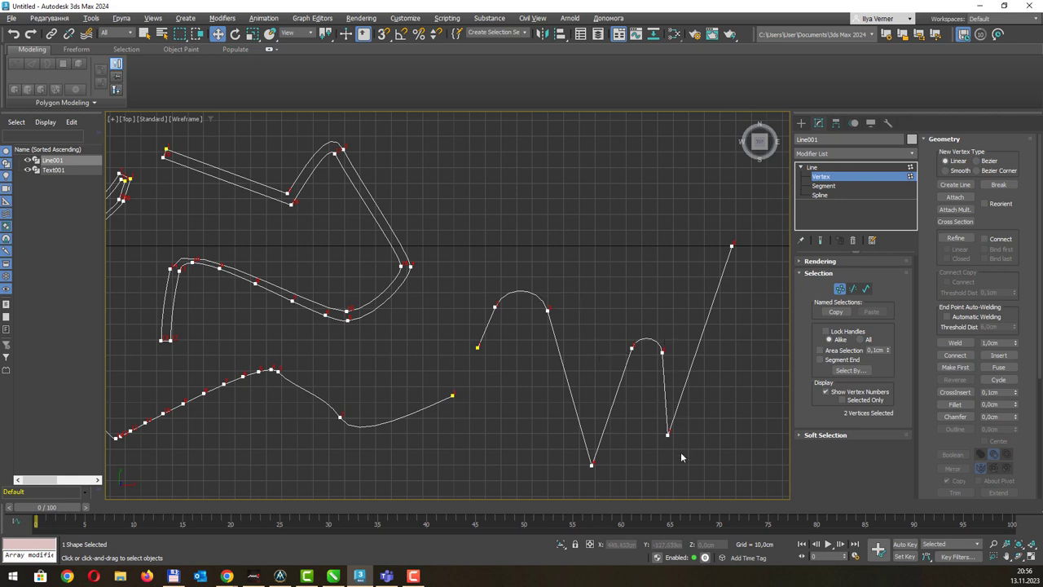
mouse_move(592, 452)
left_mouse_down()
mouse_move(557, 432)
mouse_move(534, 446)
left_mouse_up()
left_click_drag(1017, 418, 1017, 397)
Create a tall standard-primitive box, Box001, in the Perspective view beside the splines.
left_click(815, 167)
middle_click_drag(673, 239, 667, 225, "alt")
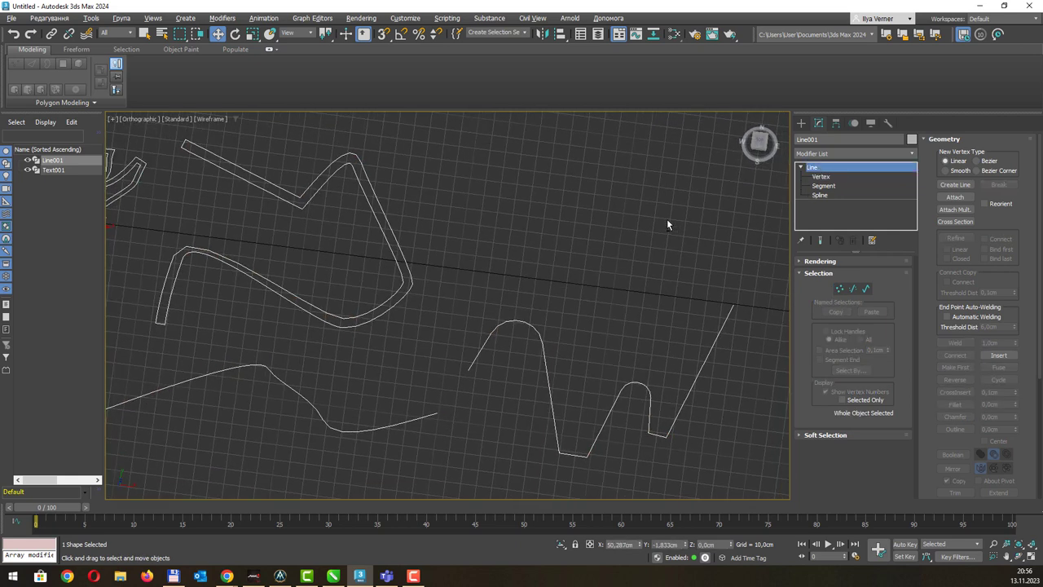
key("p")
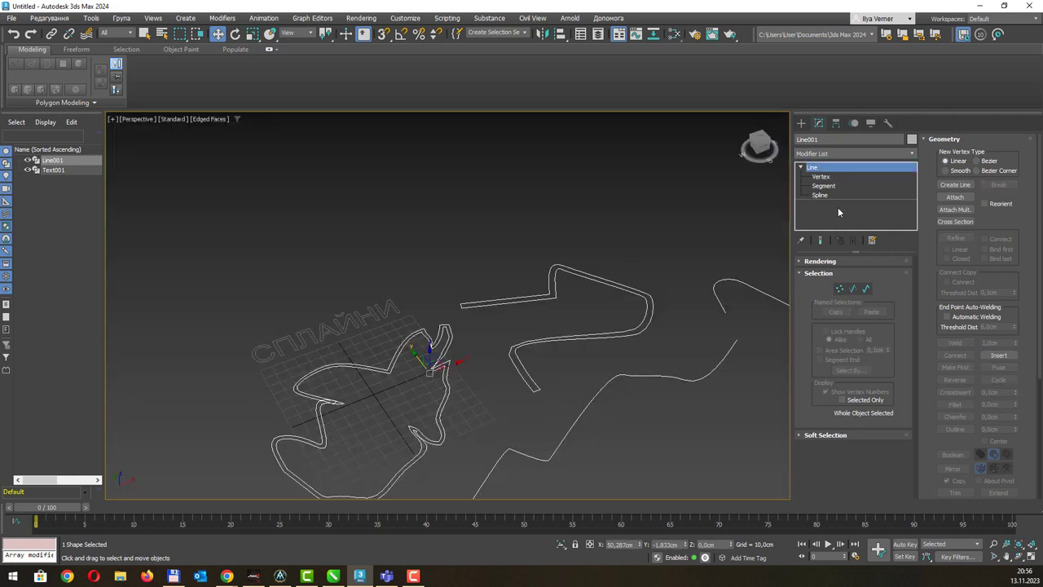
left_click(801, 123)
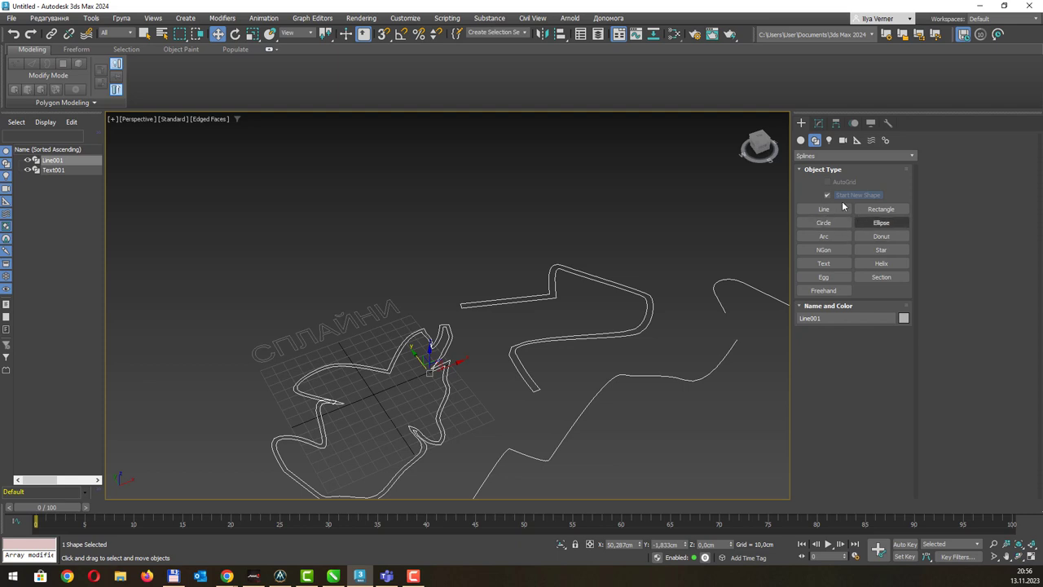
left_click(802, 140)
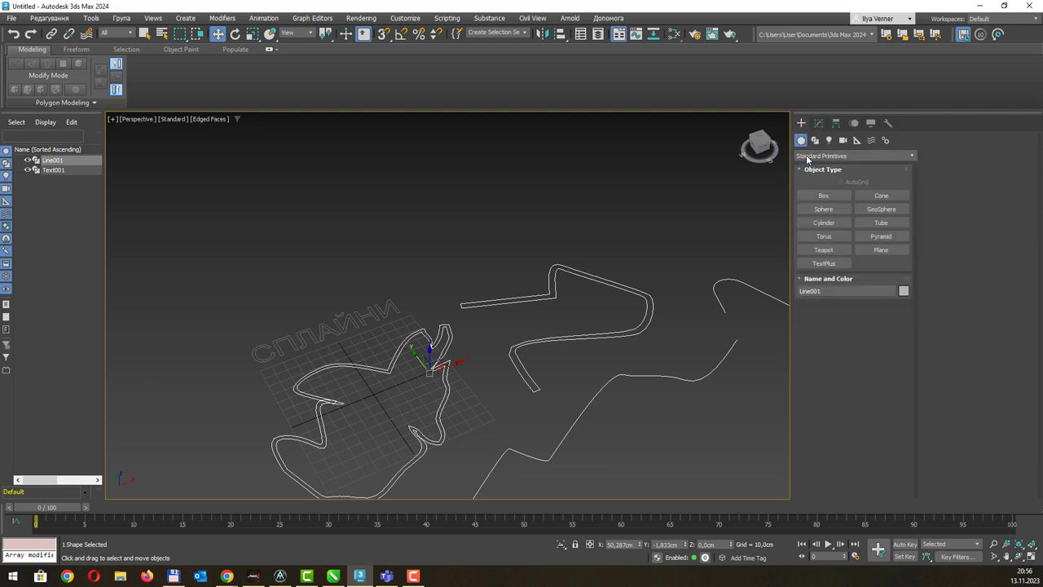
left_click(823, 196)
mouse_move(319, 324)
left_mouse_down()
mouse_move(364, 362)
mouse_move(269, 457)
left_mouse_up()
left_click(310, 279)
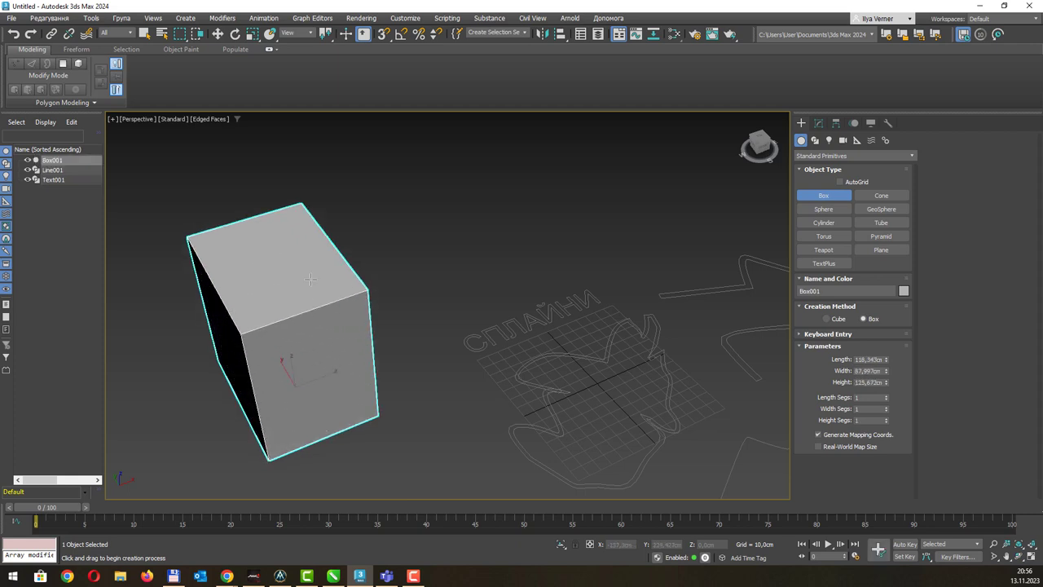
mouse_move(311, 278)
middle_mouse_down("alt")
mouse_move(337, 256)
mouse_move(414, 256)
middle_mouse_up("alt")
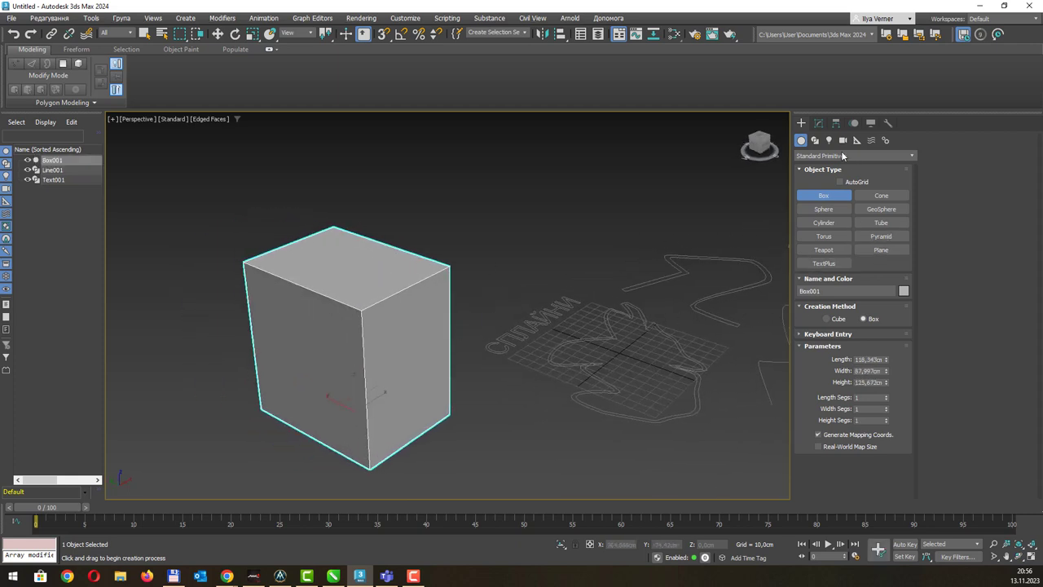
left_click(818, 123)
left_click(909, 154)
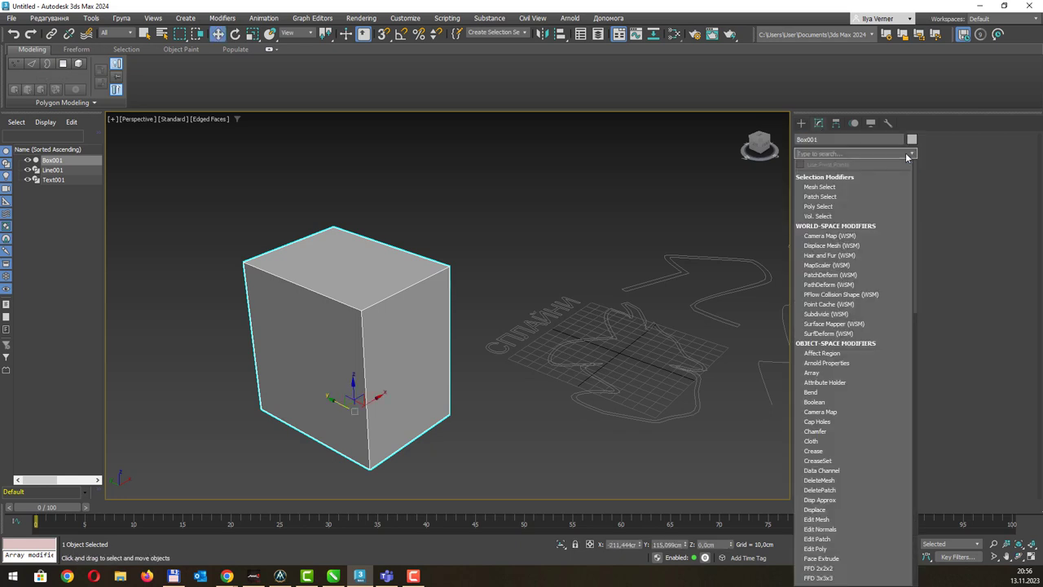
Add a Chamfer modifier to the box with Amount 9,989cm and 6 segments.
type("cham")
key("Return")
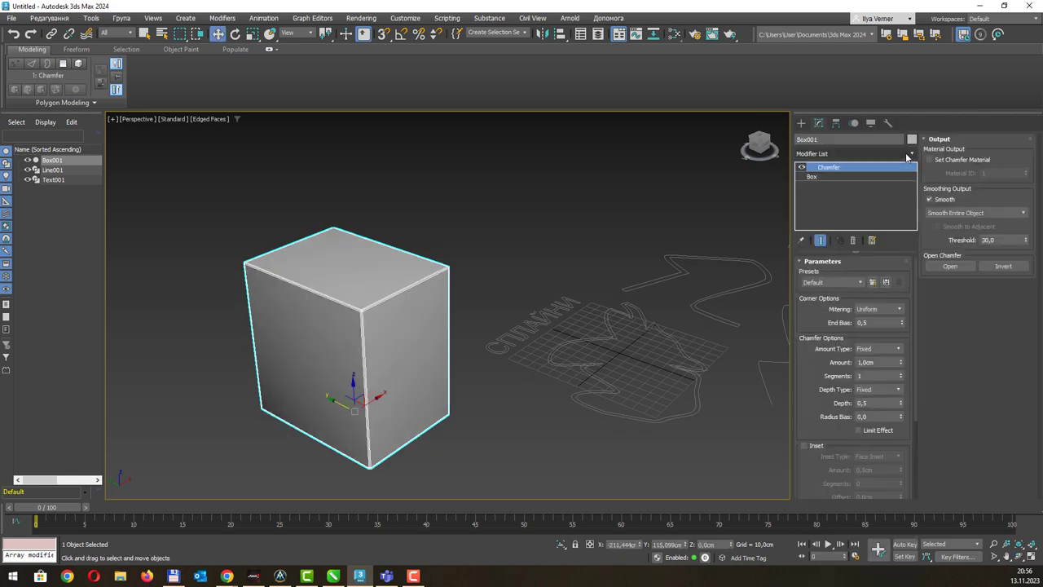
scroll(329, 306, "up", 2)
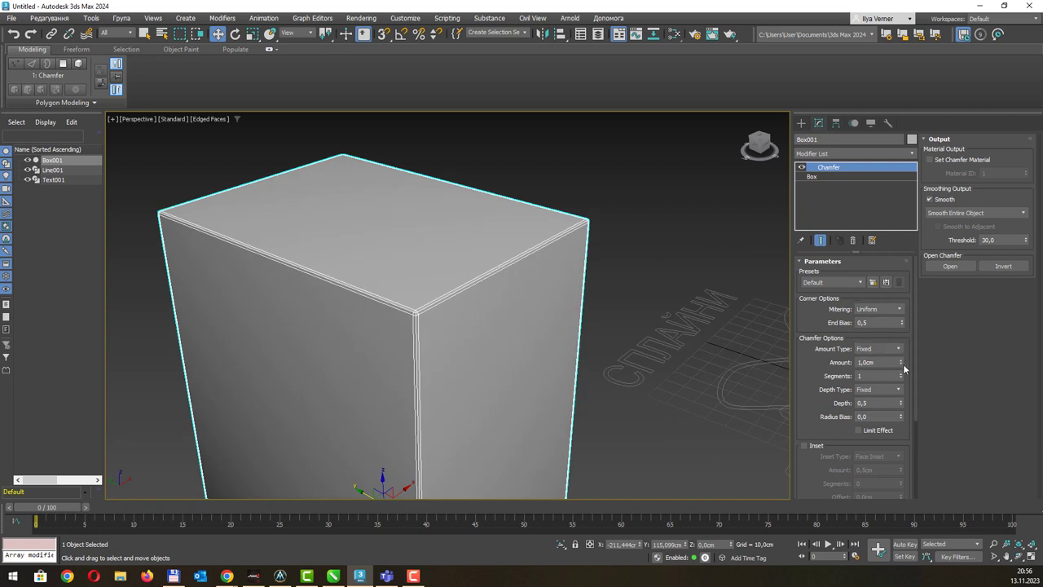
left_click_drag(901, 365, 800, 262)
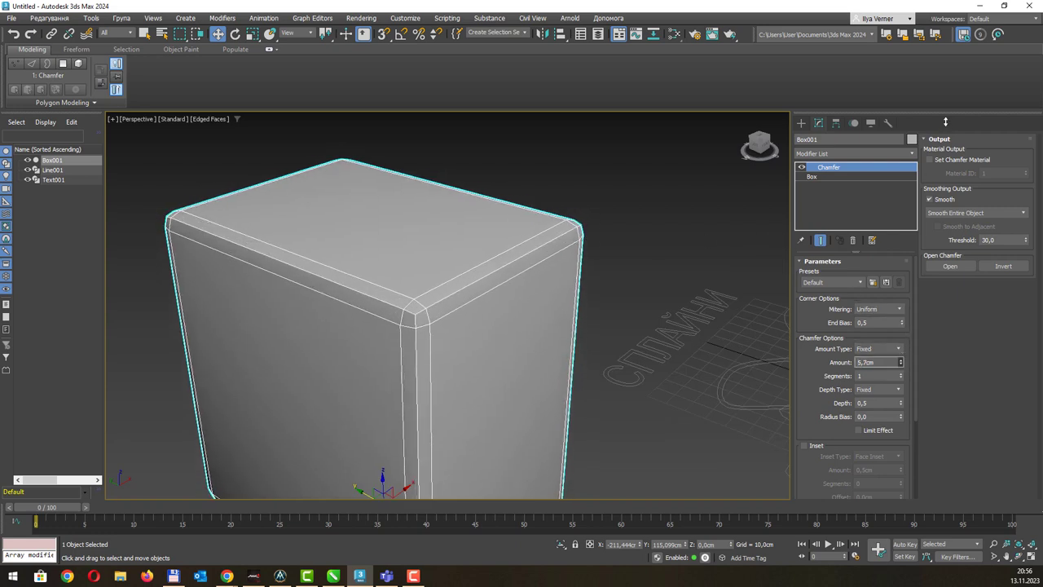
middle_click_drag(549, 268, 561, 269, "alt")
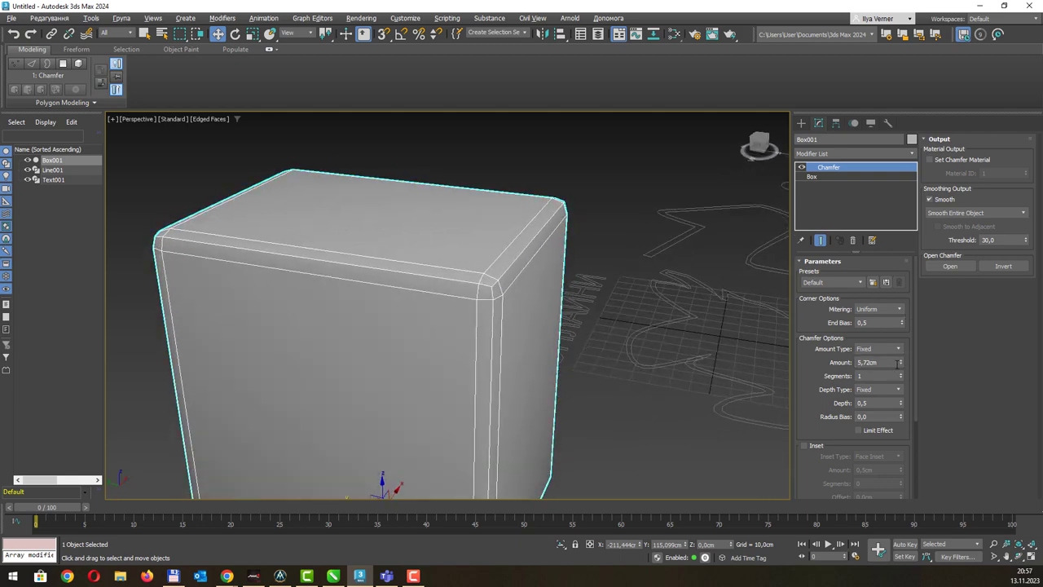
left_click_drag(901, 362, 885, 330)
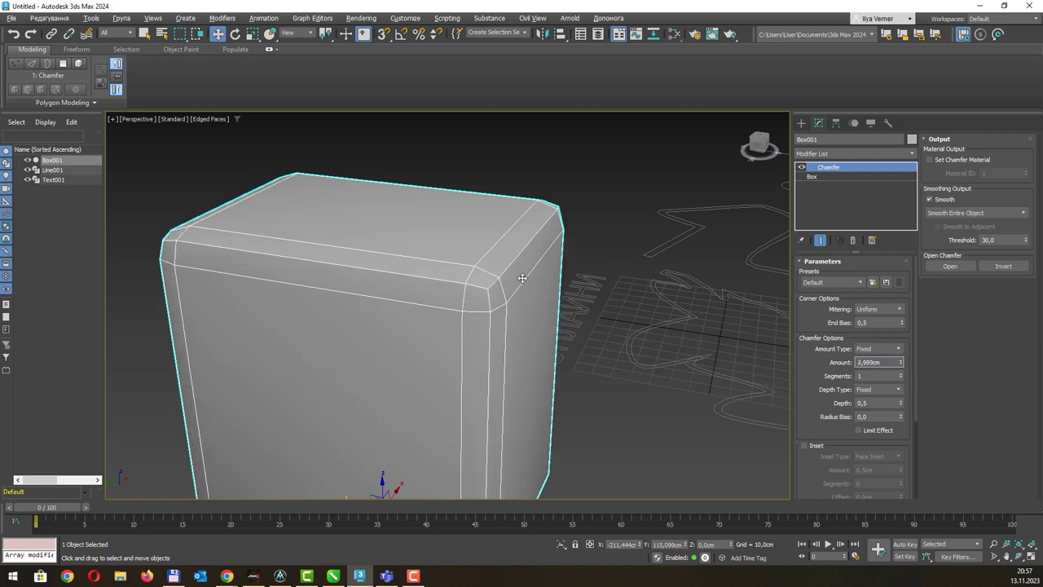
left_click(902, 373)
left_click(902, 373)
left_click(901, 373)
left_click(902, 373)
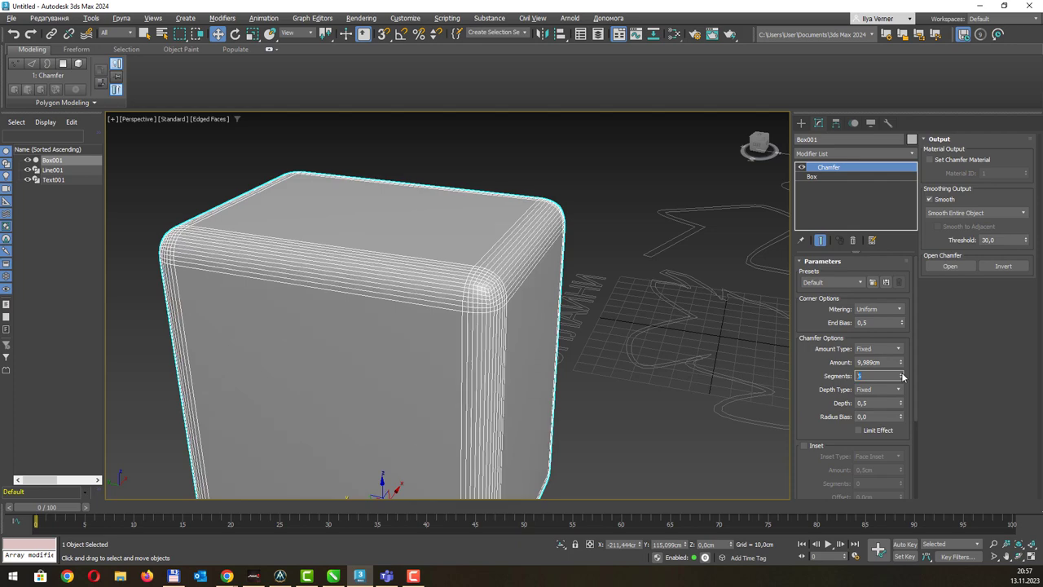
mouse_move(526, 224)
middle_mouse_down("alt")
mouse_move(579, 238)
mouse_move(592, 228)
mouse_move(576, 237)
mouse_move(771, 350)
middle_mouse_up("alt")
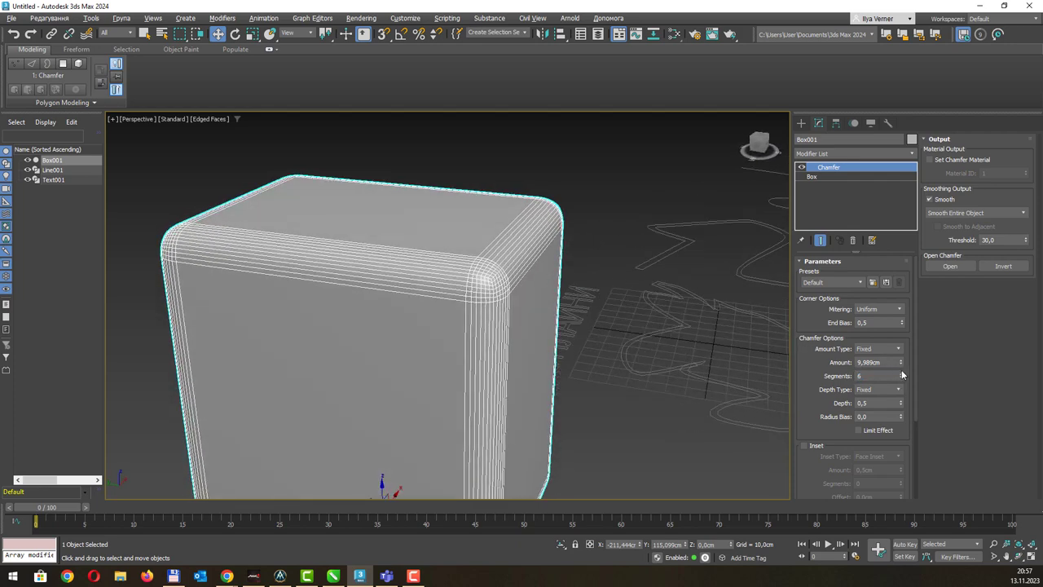
Set chamfer End Bias 0,68 and Depth -0,45 for concave edges, then frame the box.
mouse_move(902, 323)
left_mouse_down()
mouse_move(903, 280)
mouse_move(904, 314)
left_mouse_up()
left_click_drag(901, 404, 890, 447)
mouse_move(581, 274)
middle_mouse_down("alt")
mouse_move(617, 263)
mouse_move(579, 266)
mouse_move(742, 209)
middle_mouse_up("alt")
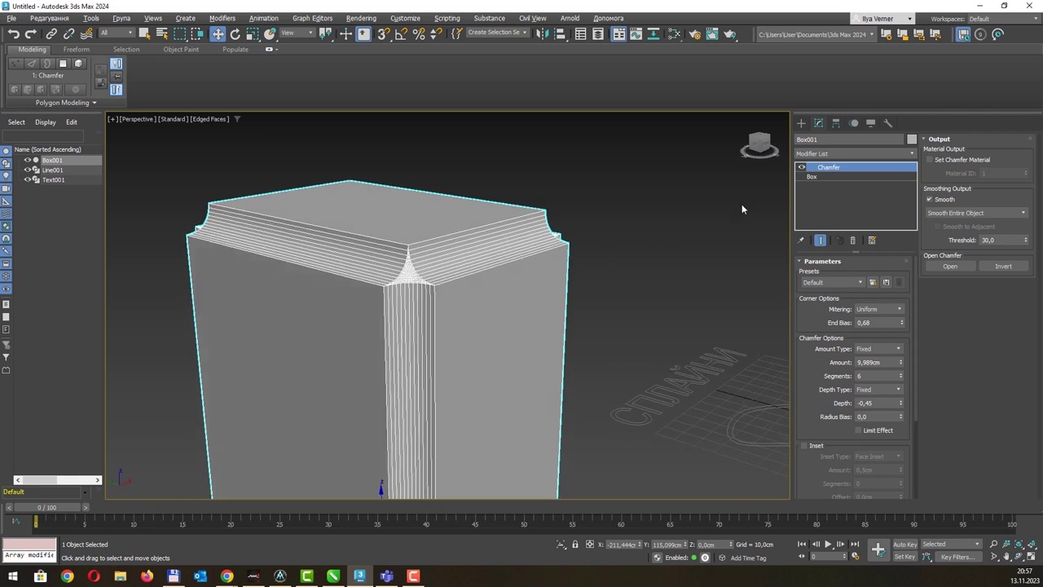
key("z")
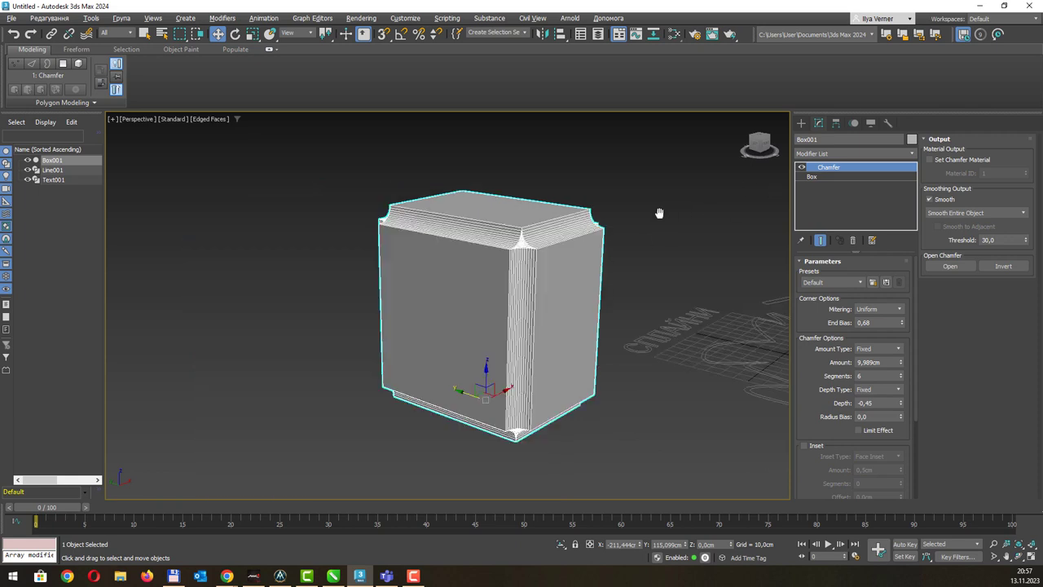
mouse_move(659, 212)
middle_mouse_down("alt")
mouse_move(508, 225)
mouse_move(474, 240)
middle_mouse_up("alt")
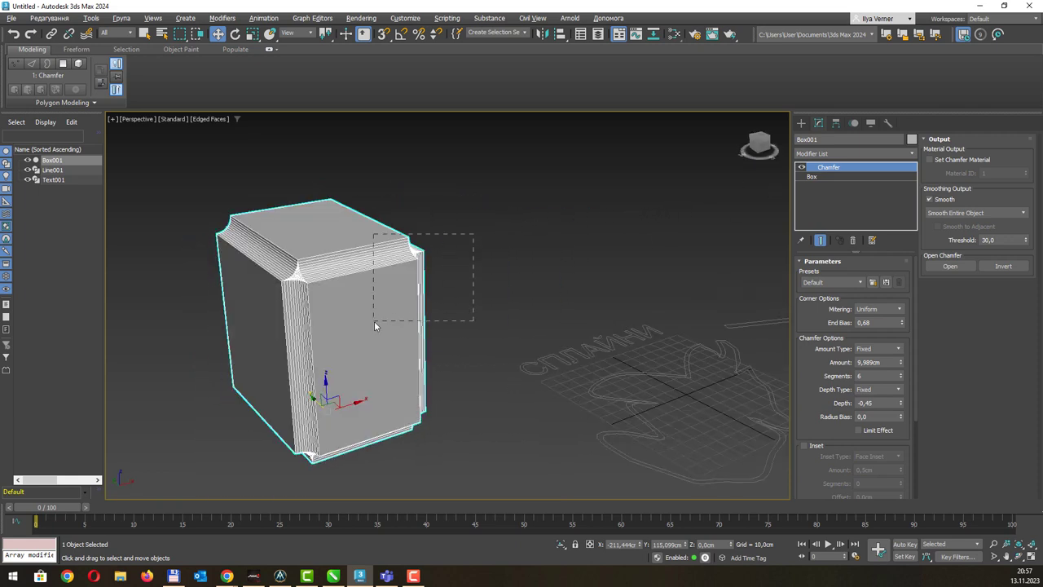
left_click_drag(375, 325, 374, 325)
Delete the chamfered box and select Line001 at Vertex sub-object level.
key("Delete")
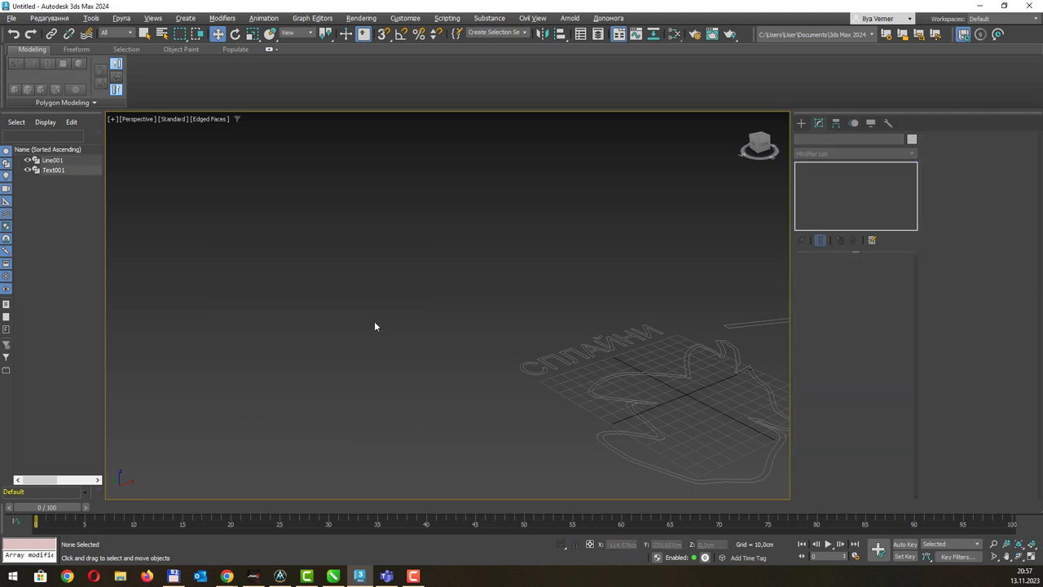
mouse_move(697, 356)
middle_mouse_down()
mouse_move(582, 364)
mouse_move(528, 397)
middle_mouse_up()
left_click(528, 397)
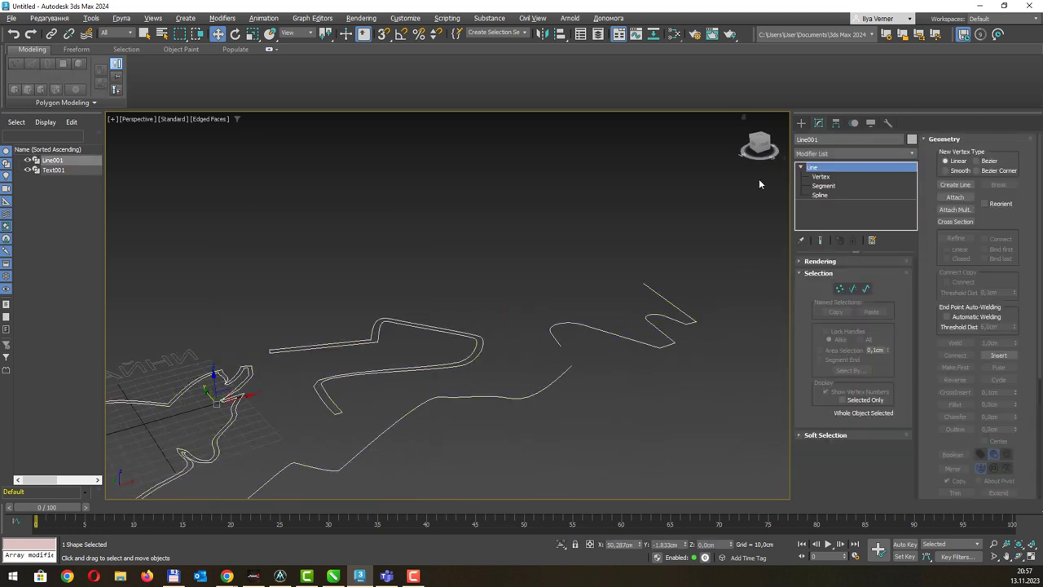
key("1")
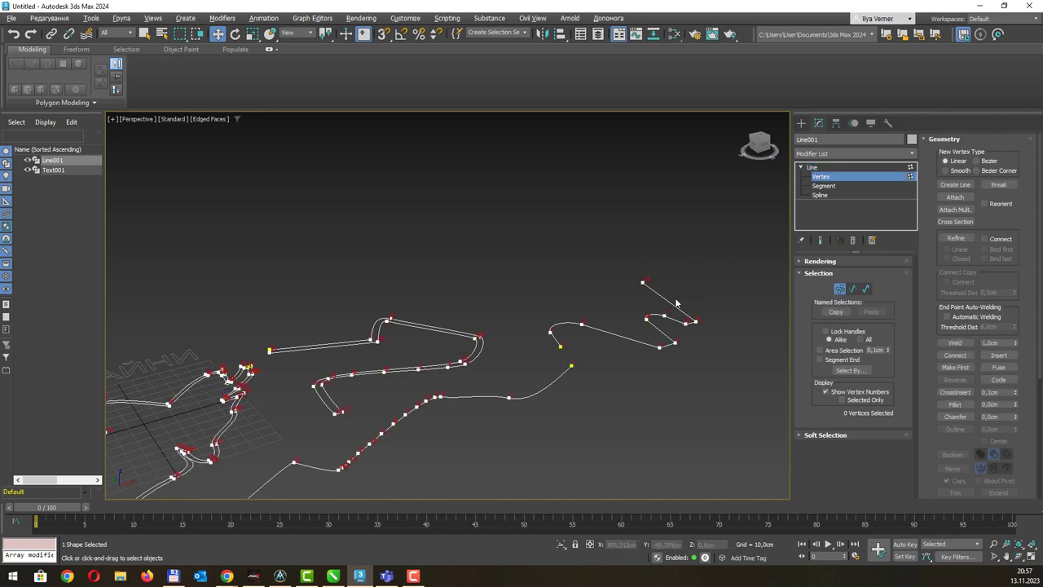
Frame the splines in Top view, leaving empty room on the right for new lines.
key("t")
scroll(664, 315, "down", 3)
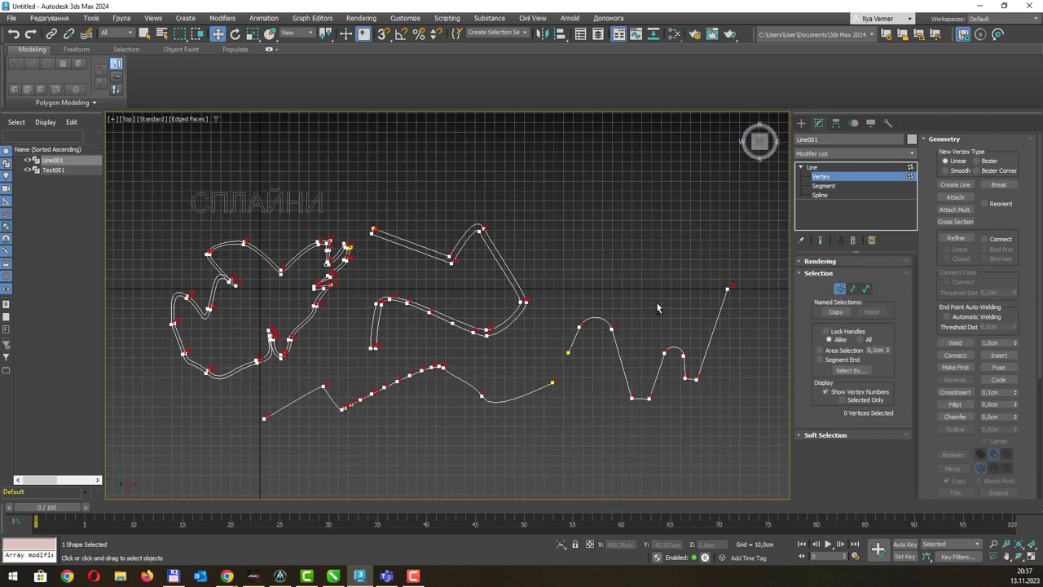
scroll(620, 330, "up", 1)
scroll(570, 343, "up", 2)
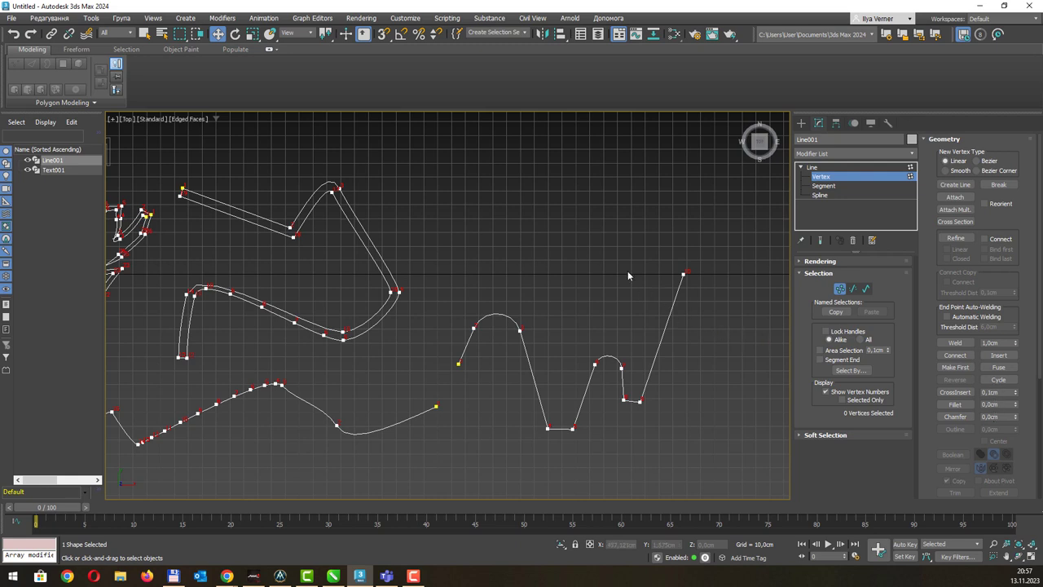
middle_click_drag(627, 275, 592, 281)
key("p")
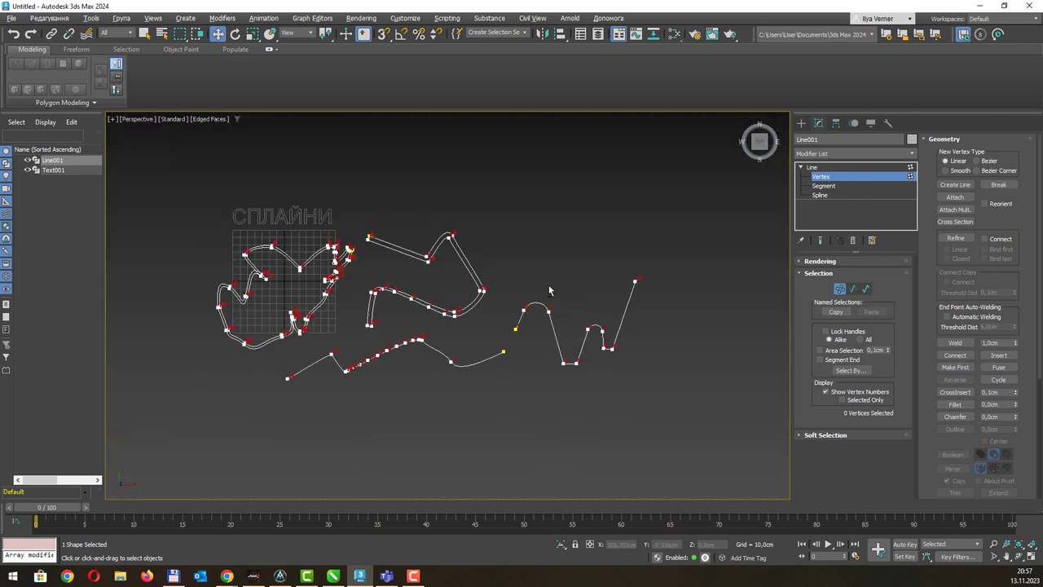
middle_click_drag(549, 290, 570, 240, "alt")
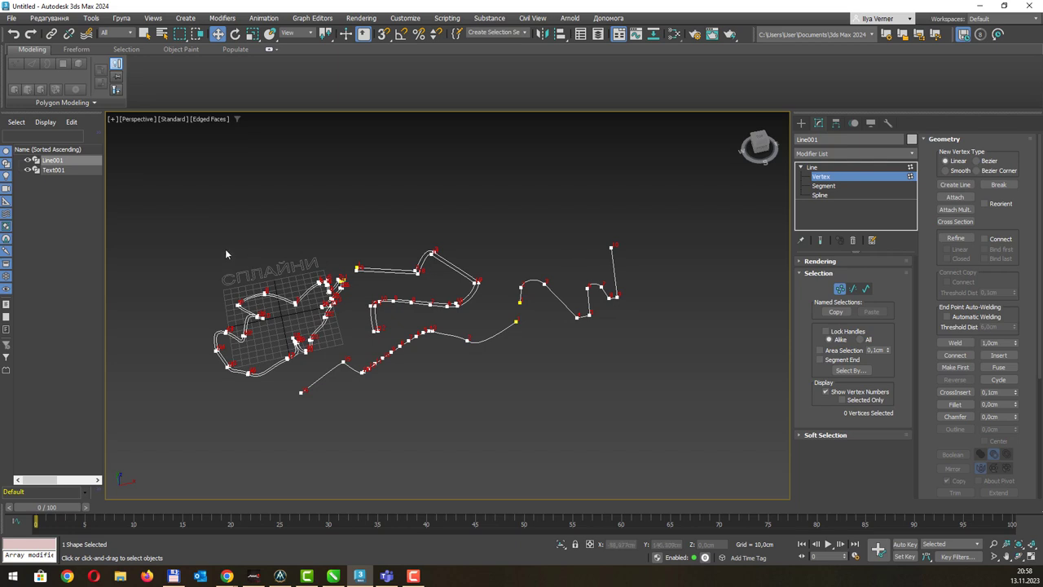
key("t")
scroll(414, 260, "down", 2)
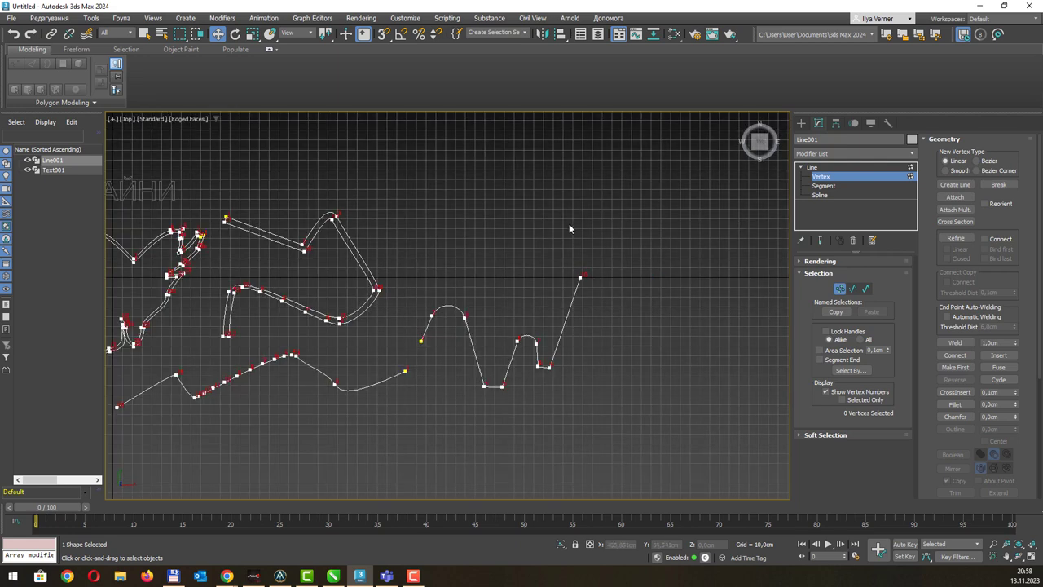
middle_click_drag(569, 228, 490, 268)
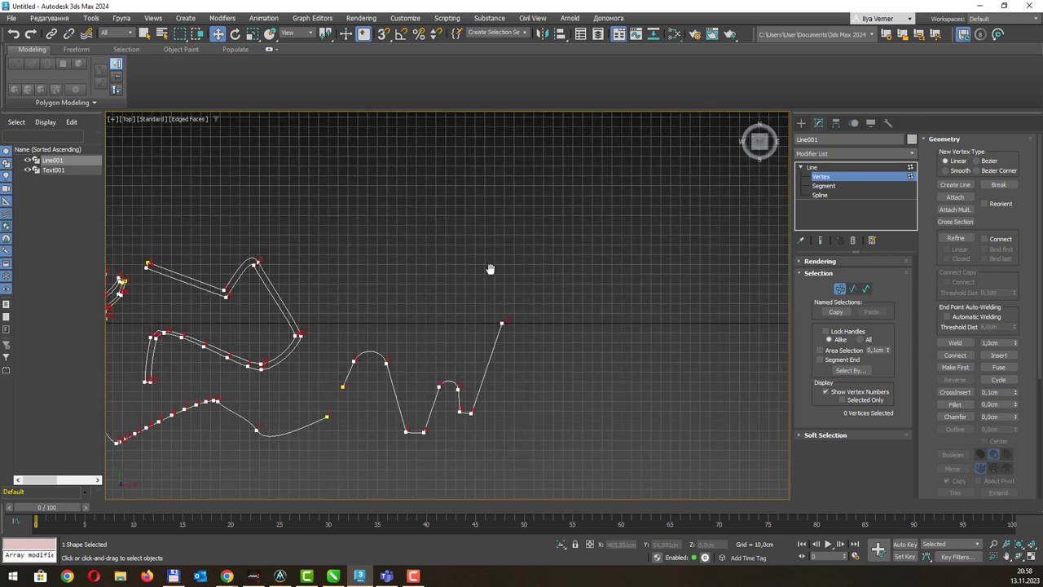
Start a new line inside Line001 with snapping to grid lines enabled.
left_click(958, 188)
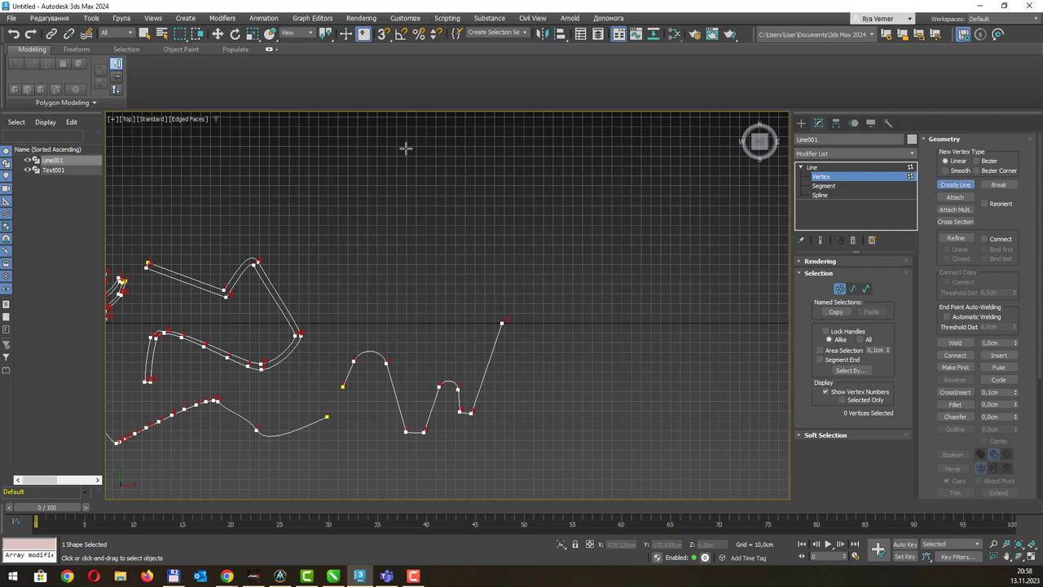
key("s")
right_click(384, 33)
left_click(554, 256)
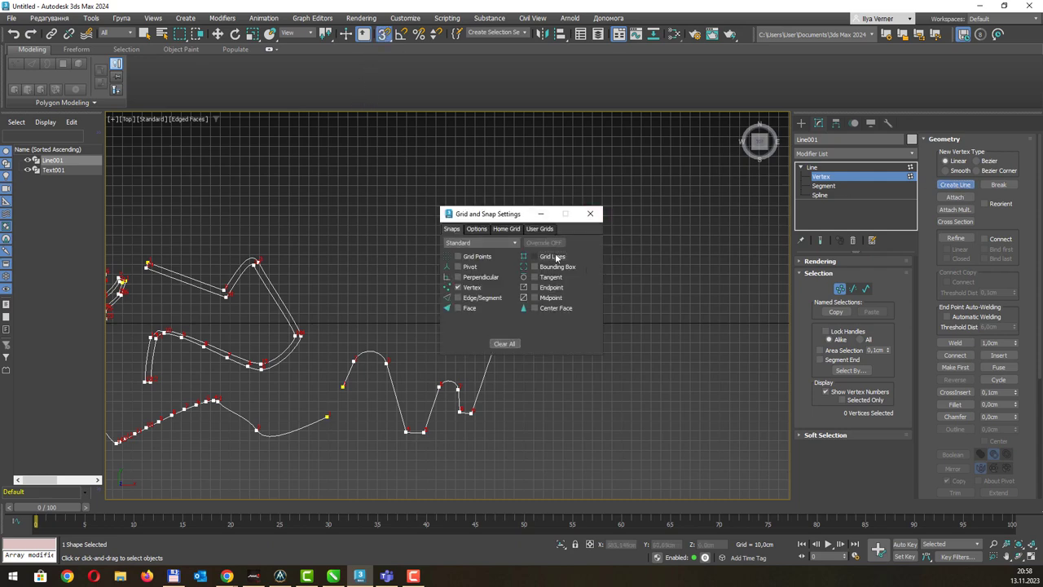
left_click_drag(521, 216, 398, 249)
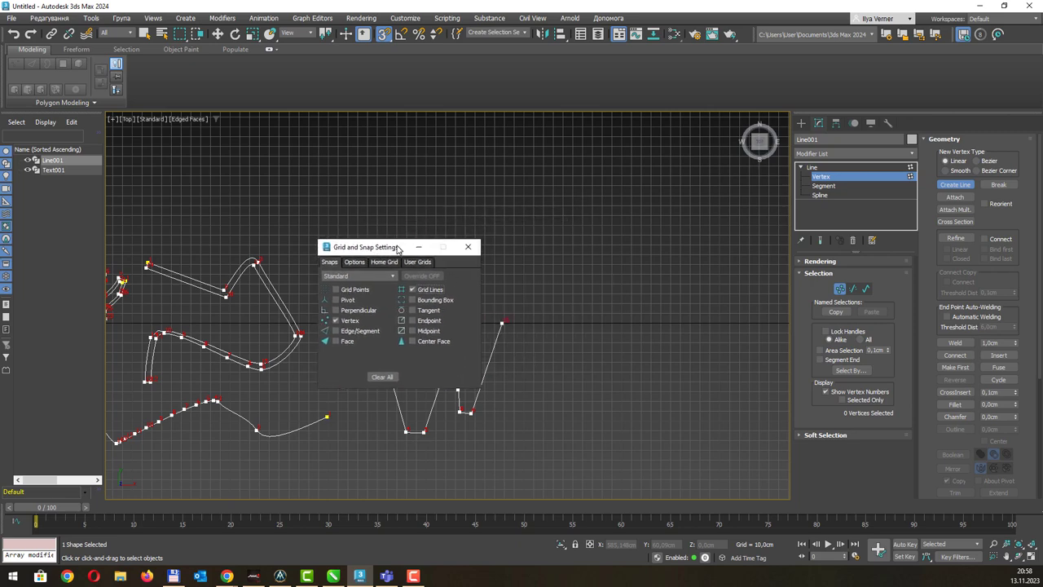
Draw an open nine-vertex stepped path on the grid.
left_click(556, 303)
left_click(646, 305)
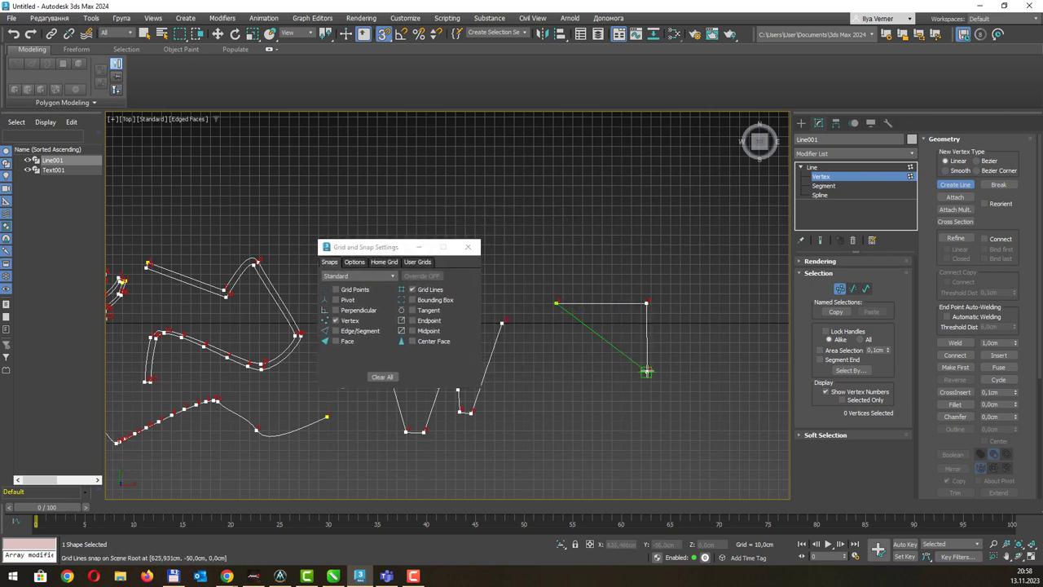
scroll(646, 368, "up", 3)
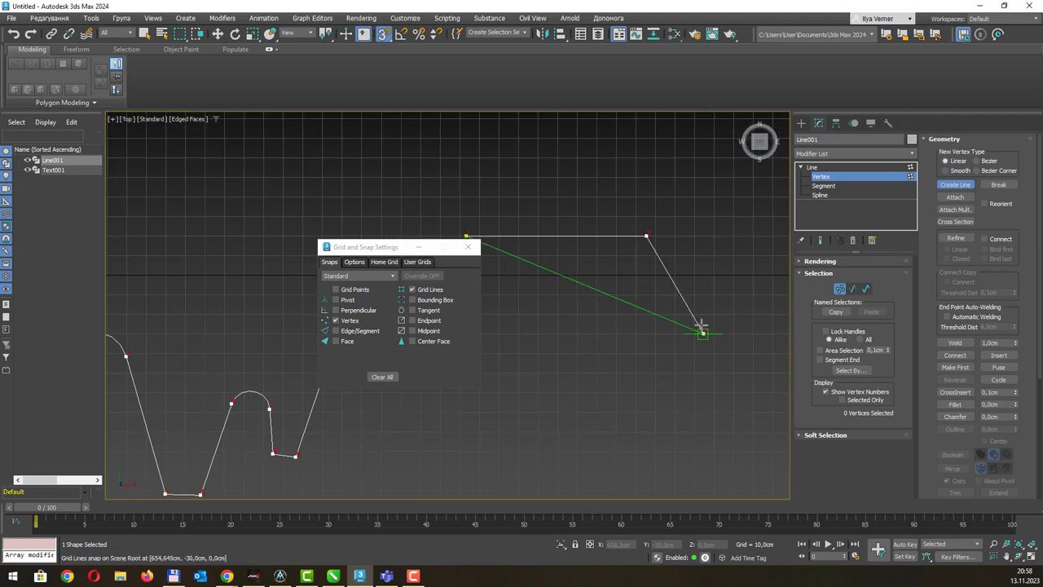
left_click(655, 254)
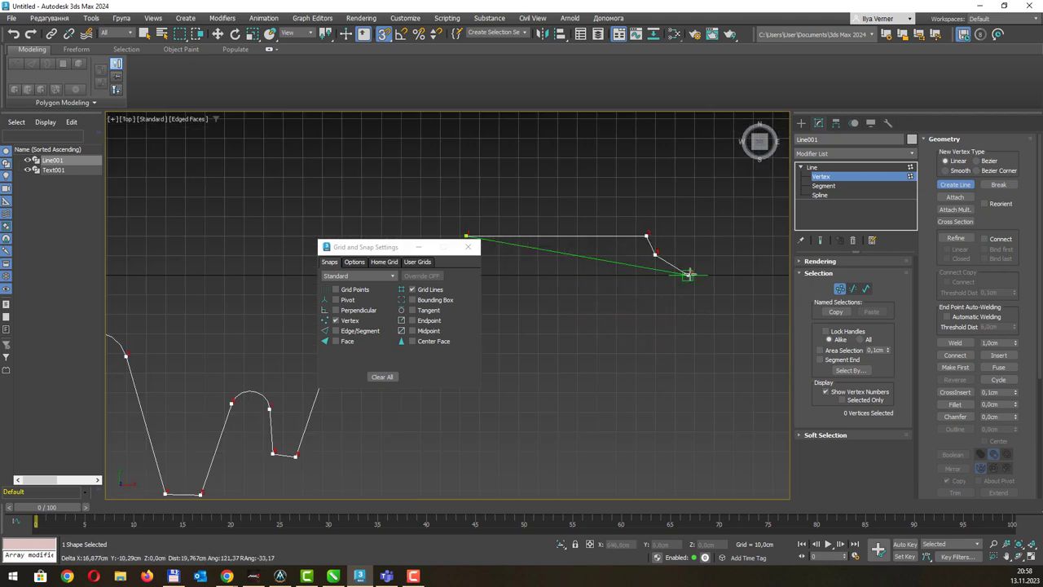
left_click(677, 295)
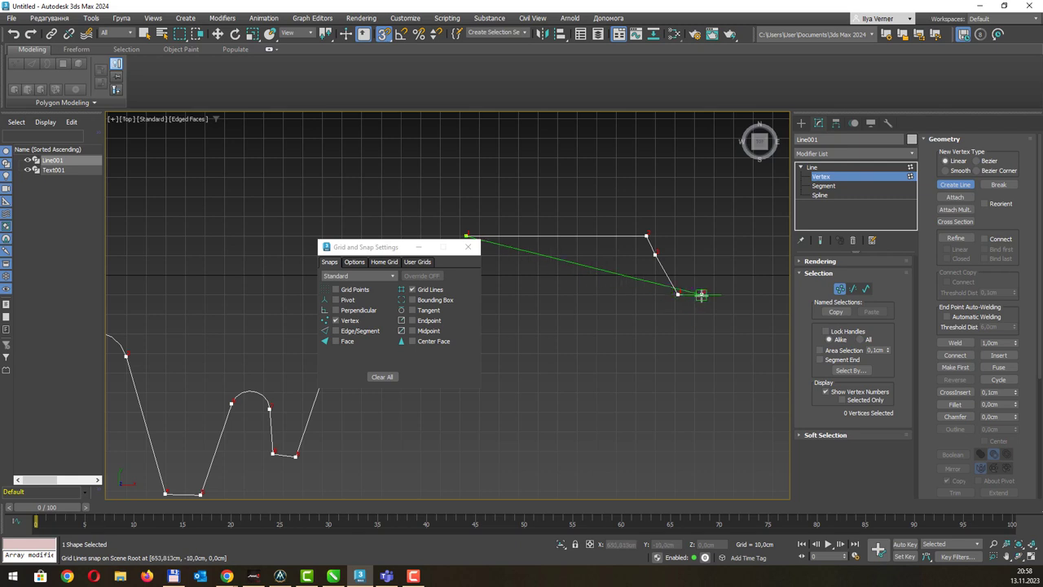
left_click(693, 295)
left_click(692, 314)
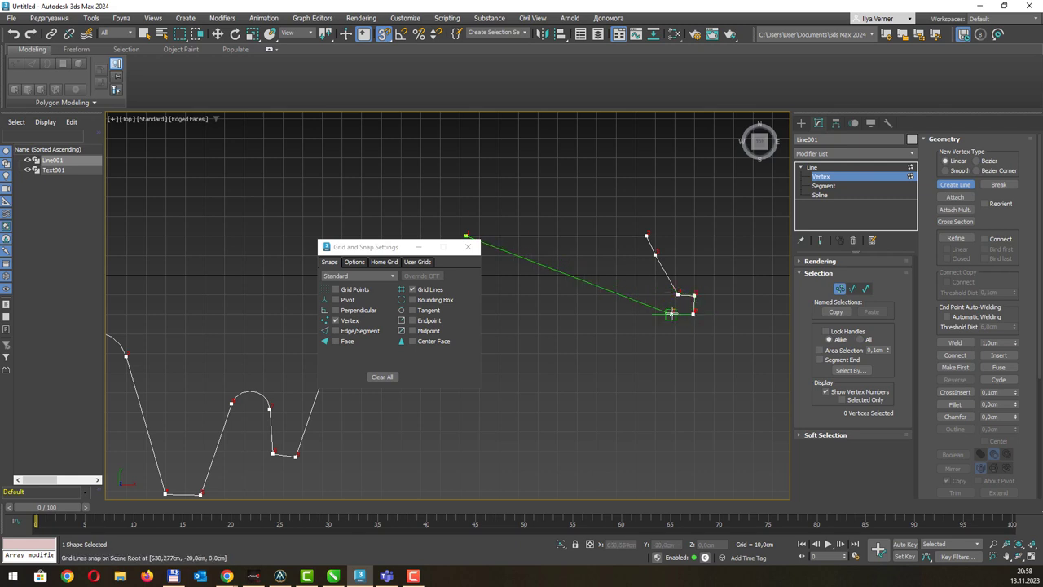
left_click(672, 314)
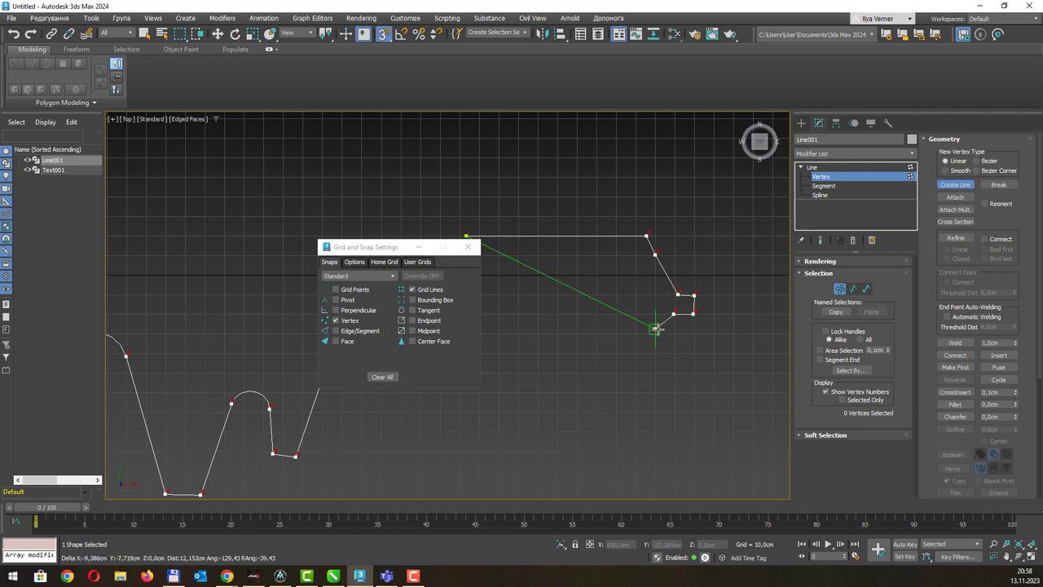
left_click(653, 333)
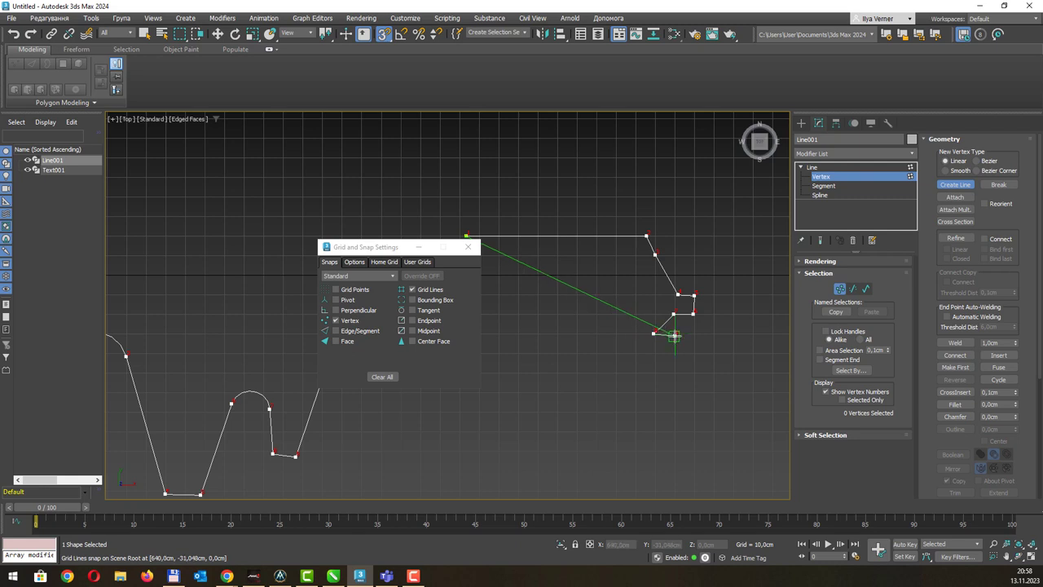
left_click(692, 334)
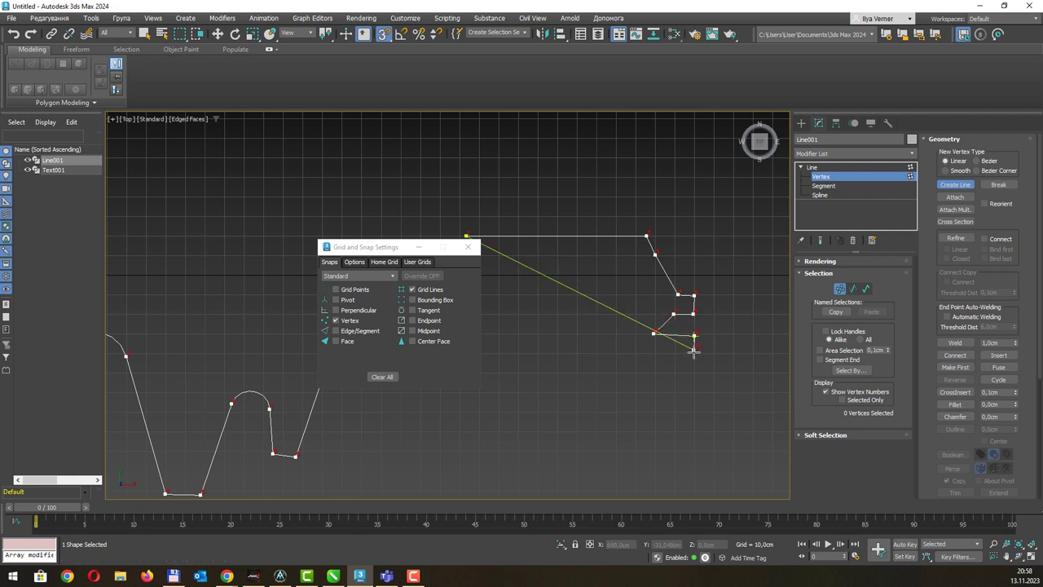
right_click(687, 303)
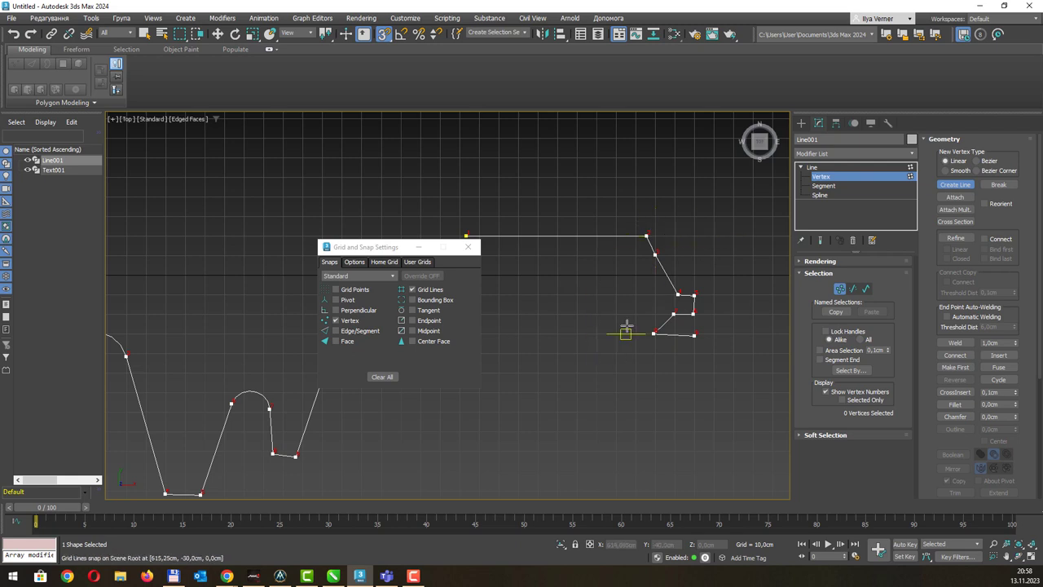
Switch to grid-point snapping and draw the comb outline's top edge and two right prongs.
left_click(352, 291)
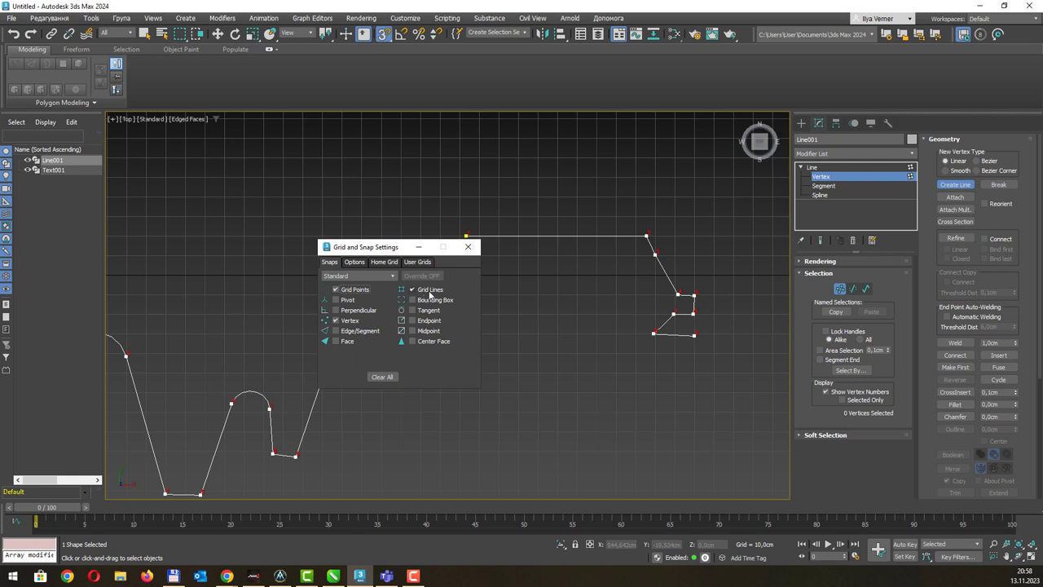
left_click(518, 392)
left_click(674, 393)
left_click(674, 413)
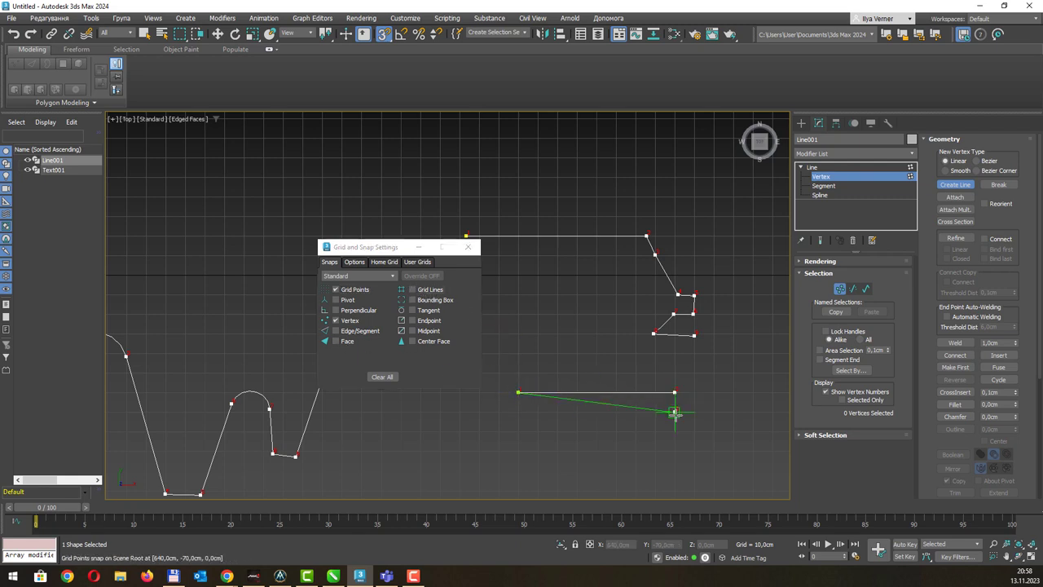
left_click(733, 411)
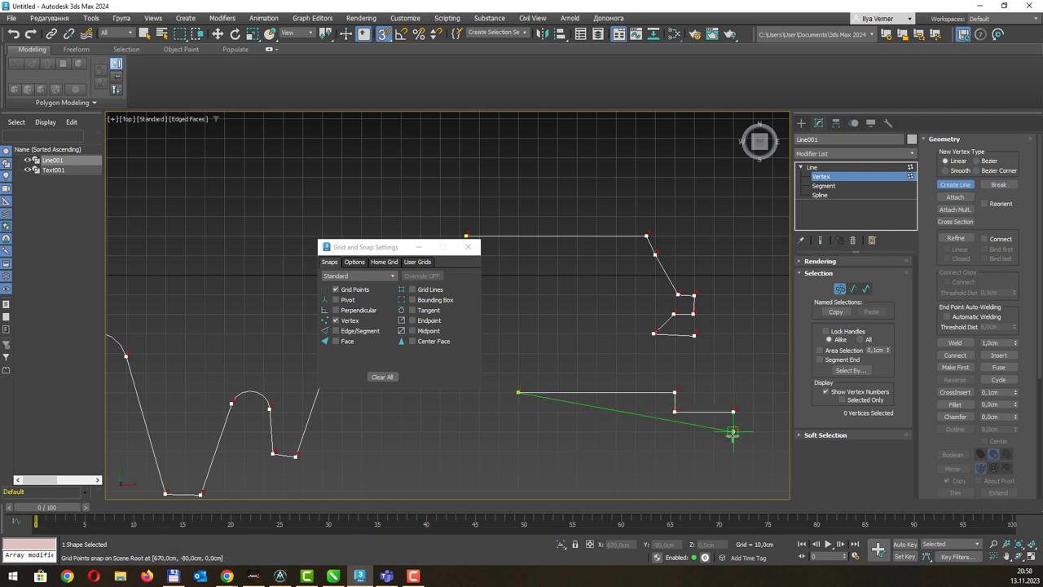
left_click(733, 431)
left_click(675, 431)
left_click(674, 450)
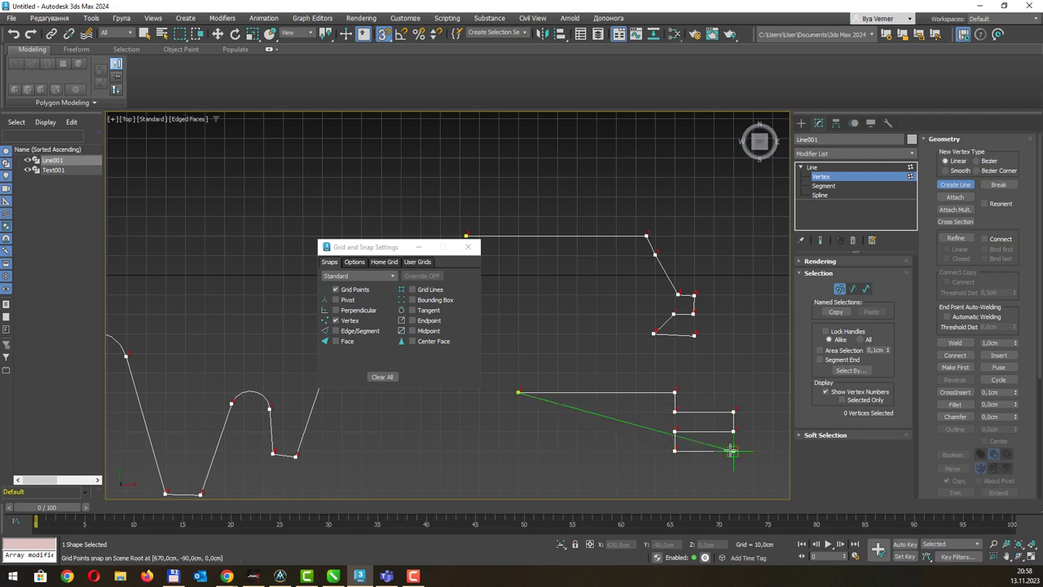
left_click(733, 450)
left_click(734, 470)
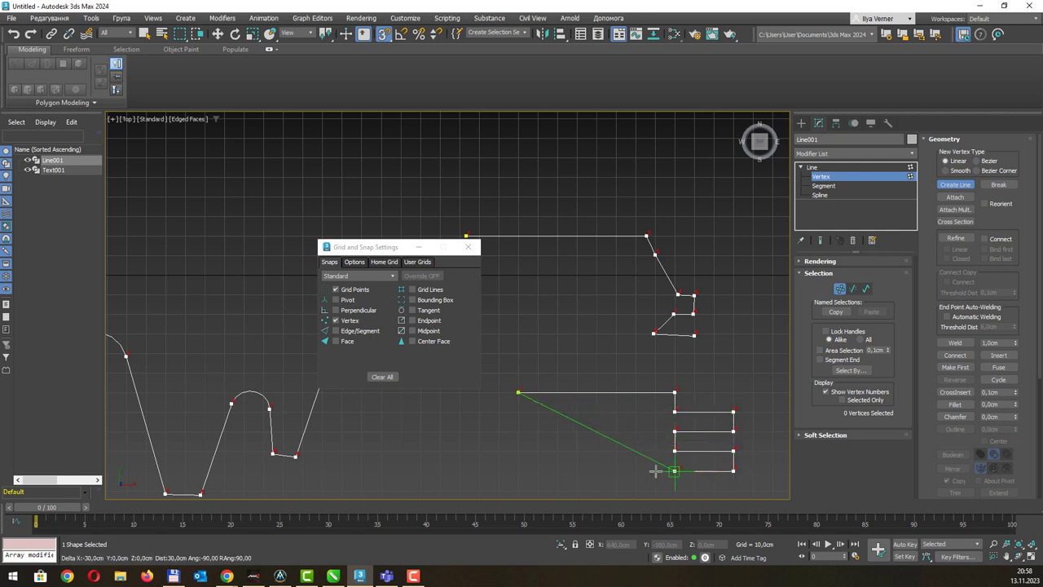
Finish the comb with a zigzag left edge, close it, and turn grid-point snapping off.
left_click(577, 470)
left_click(576, 450)
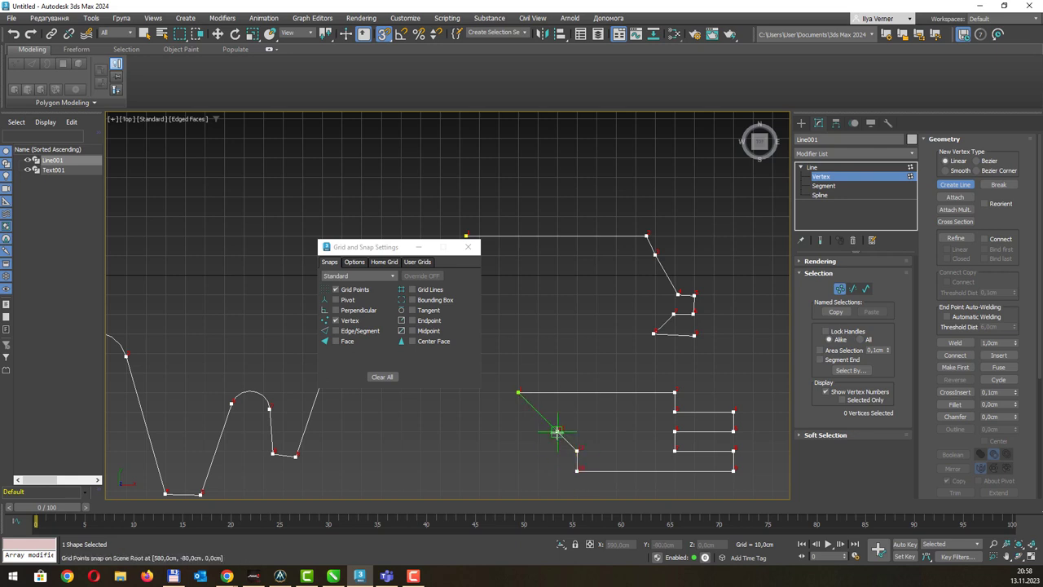
left_click(558, 431)
left_click(538, 450)
left_click(519, 431)
left_click(518, 392)
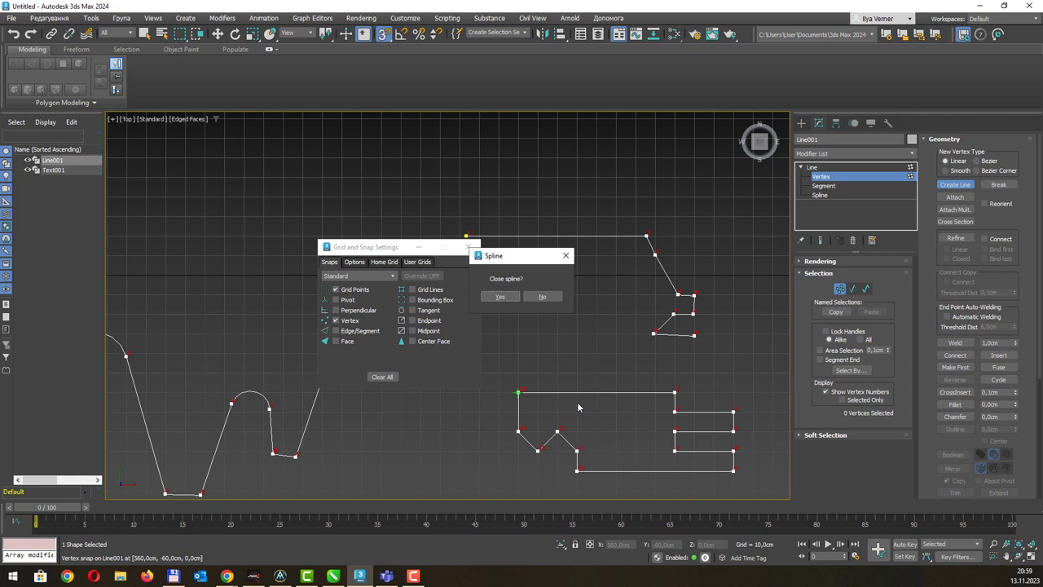
left_click(499, 298)
left_click(336, 290)
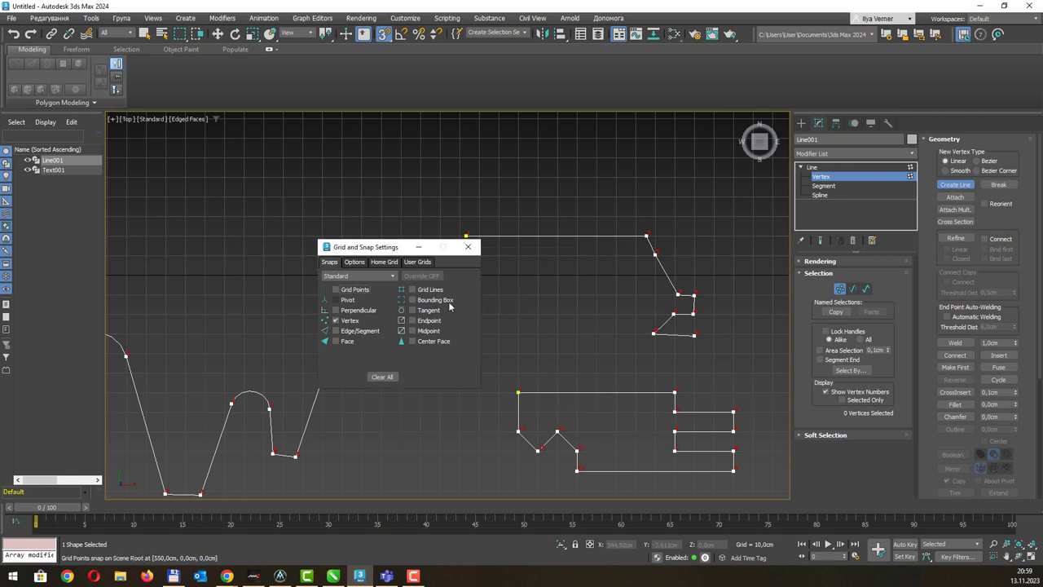
left_click(470, 246)
Leave Line001's vertex editing and draw a circle spline right of the freehand lines.
scroll(466, 236, "down", 4)
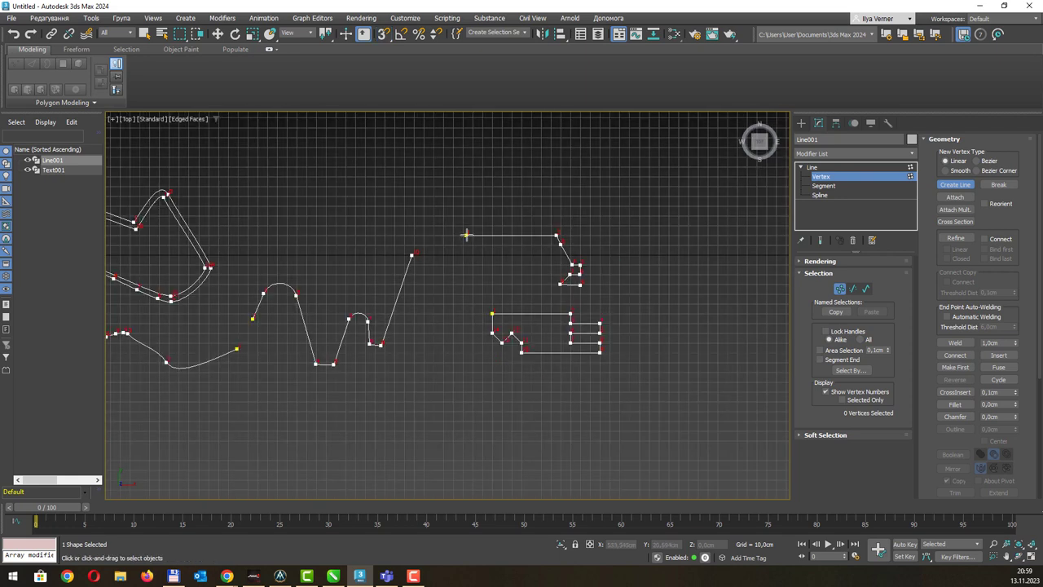
left_click(823, 168)
left_click(823, 176)
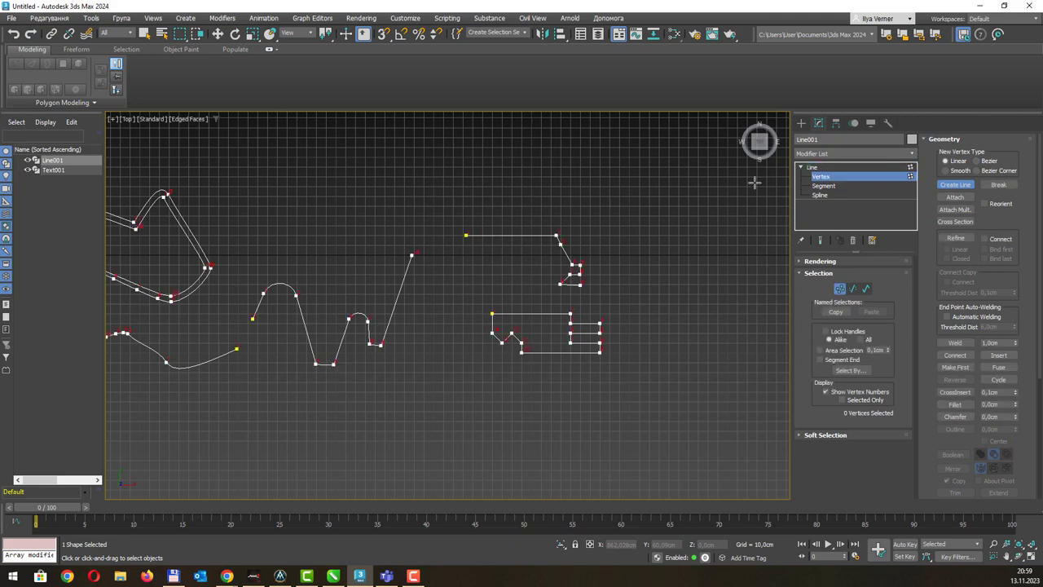
left_click(815, 167)
scroll(527, 211, "down", 3)
scroll(526, 212, "down", 3)
scroll(575, 268, "down", 1)
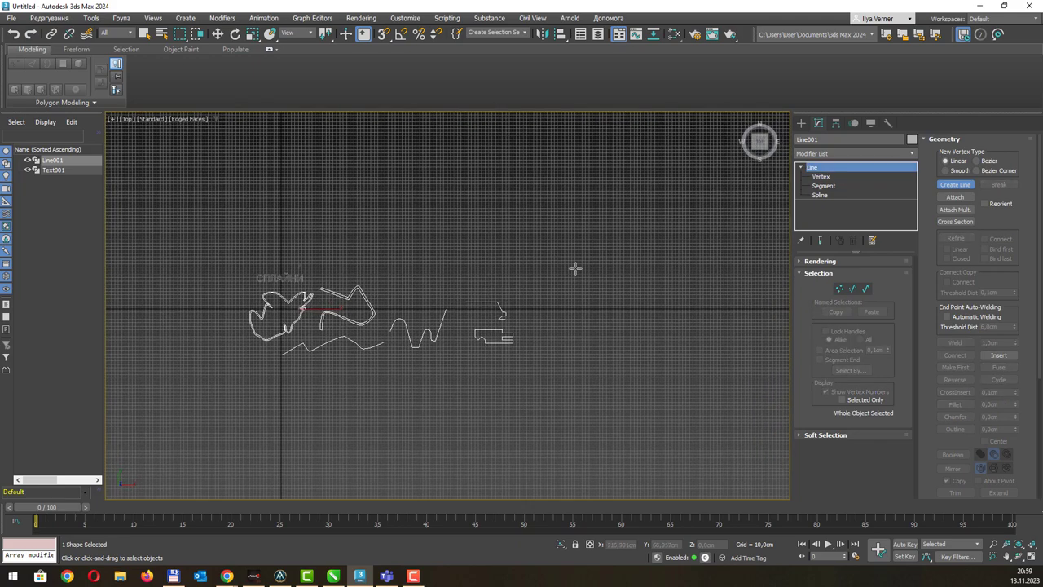
left_click(801, 123)
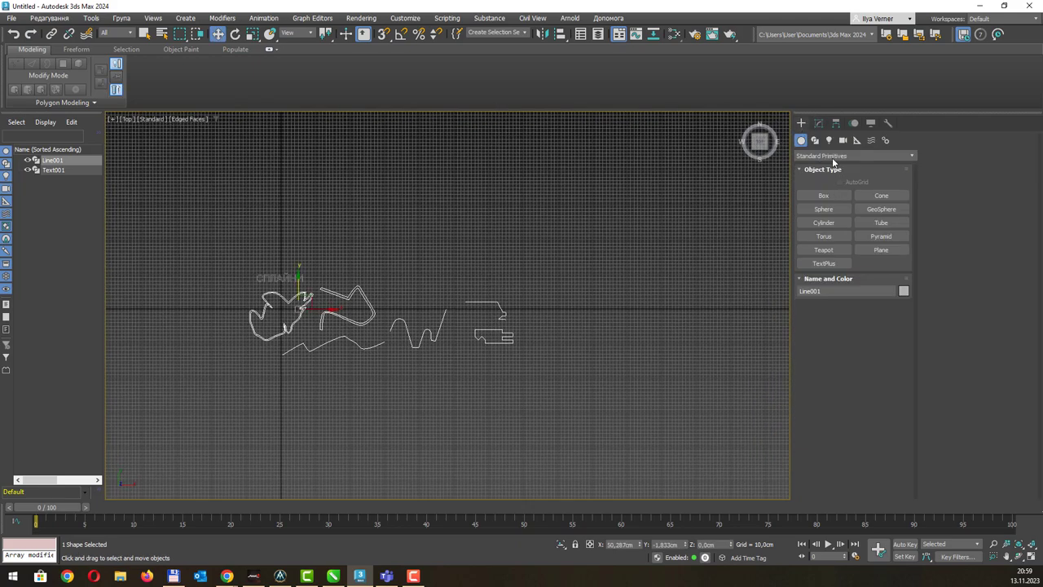
left_click(814, 141)
middle_click_drag(650, 235, 580, 250)
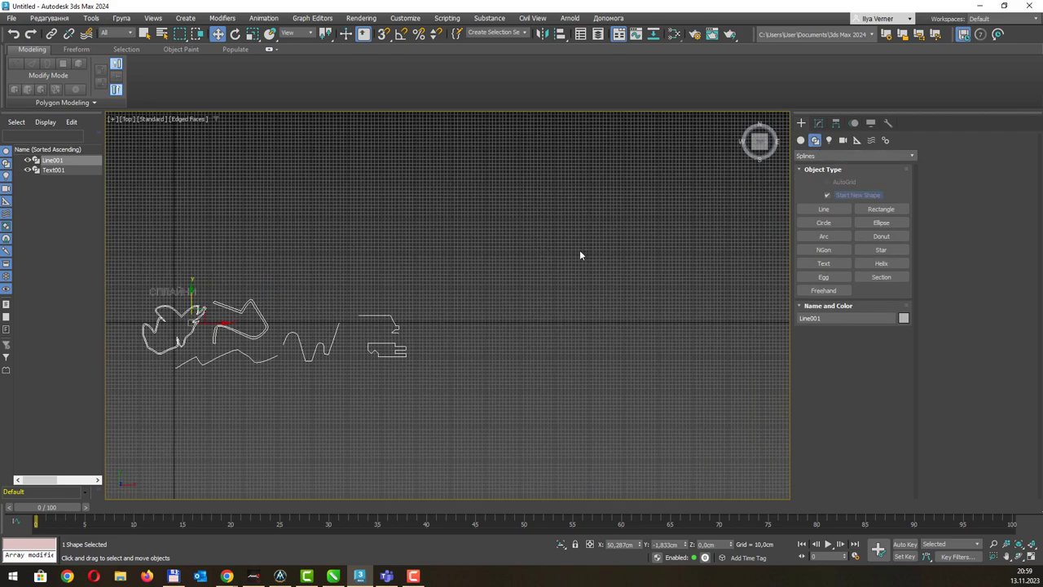
left_click(839, 220)
left_click_drag(531, 314, 575, 345)
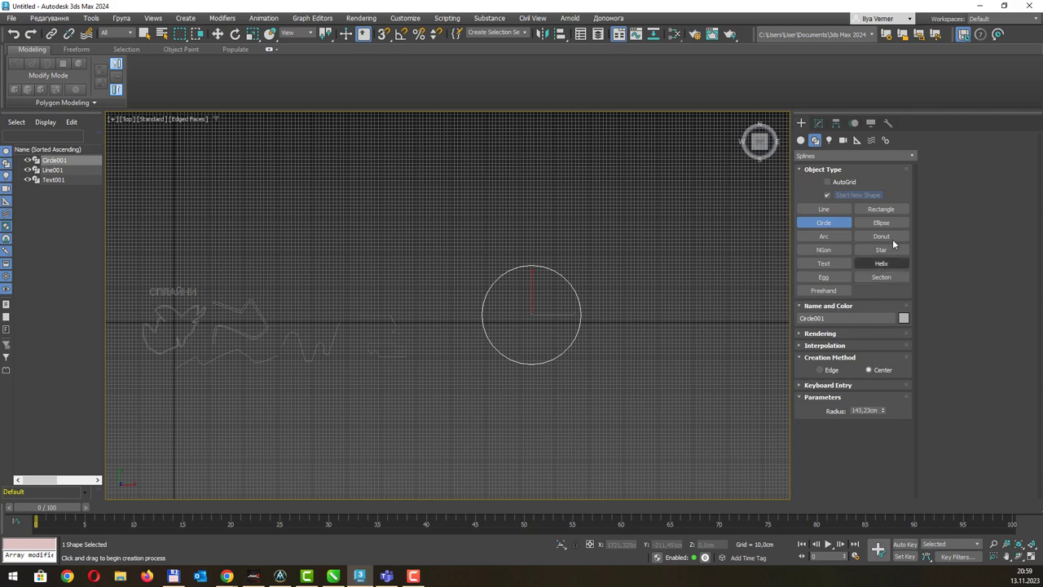
Draw a rectangle spline beside the circle and recentre the view on both.
left_click(885, 209)
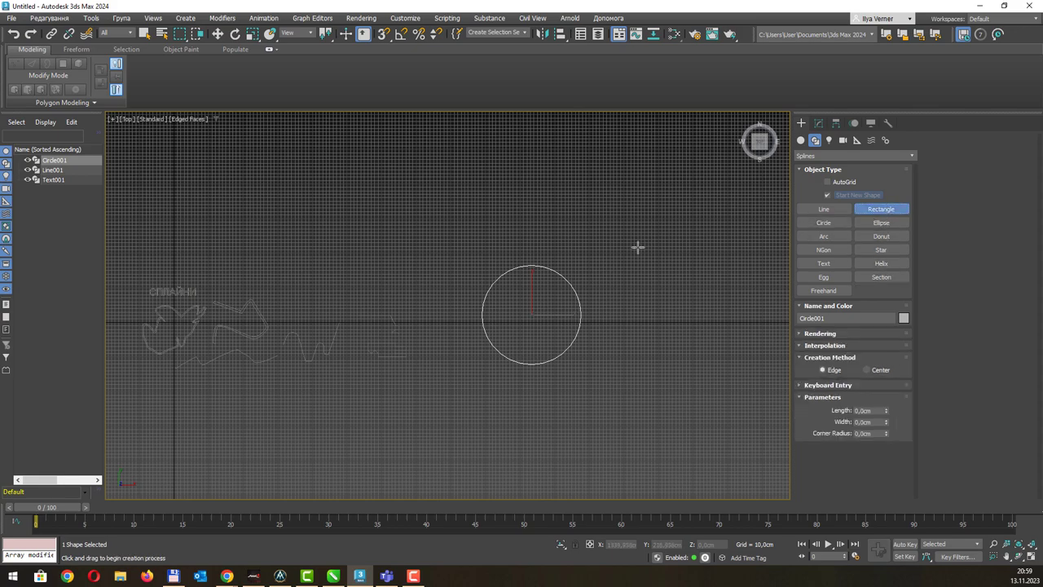
middle_click_drag(638, 246, 530, 264)
left_click_drag(534, 278, 747, 380)
key("w")
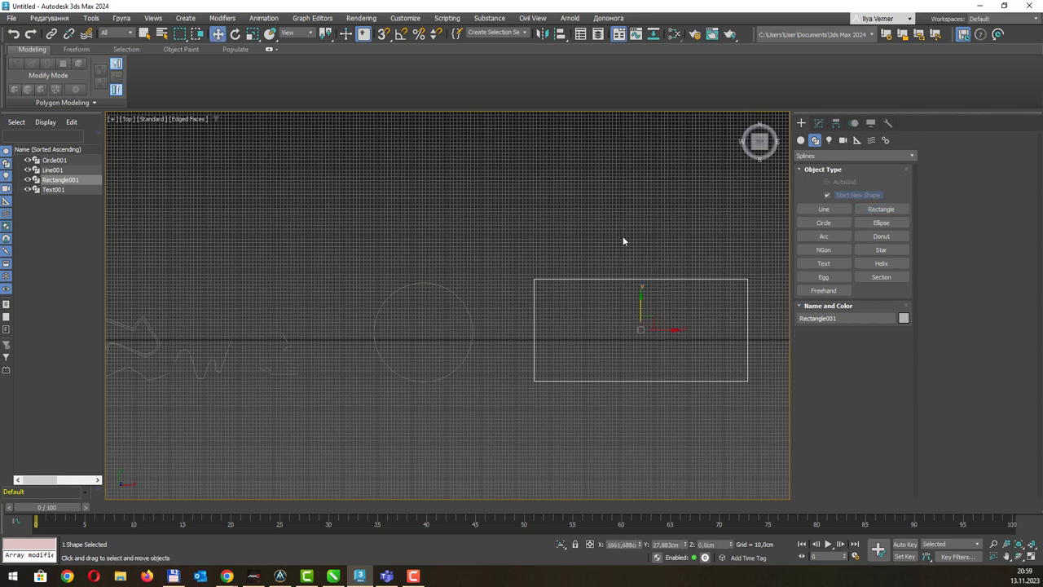
scroll(628, 294, "up", 2)
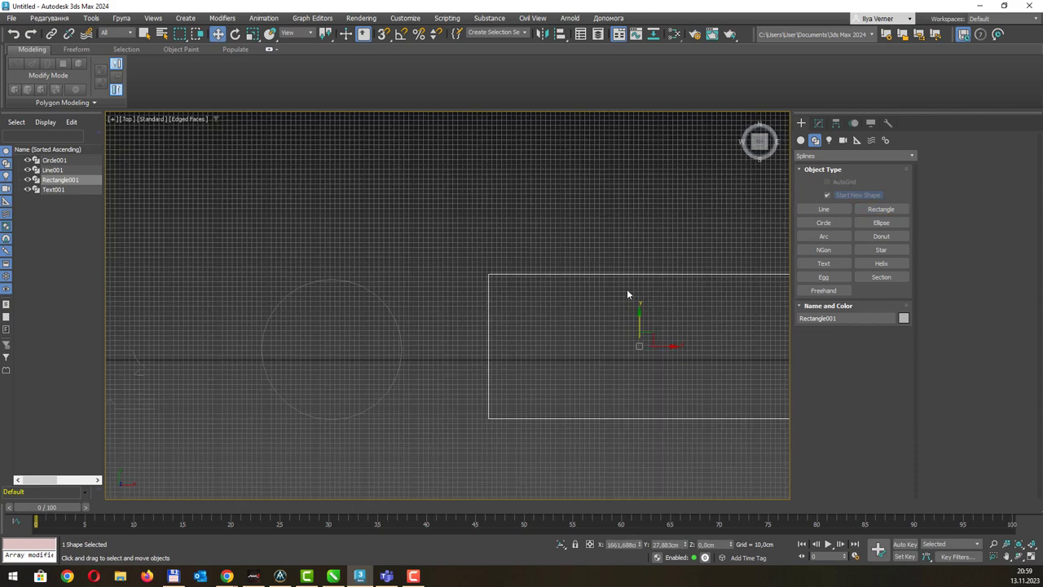
middle_click_drag(563, 243, 496, 247)
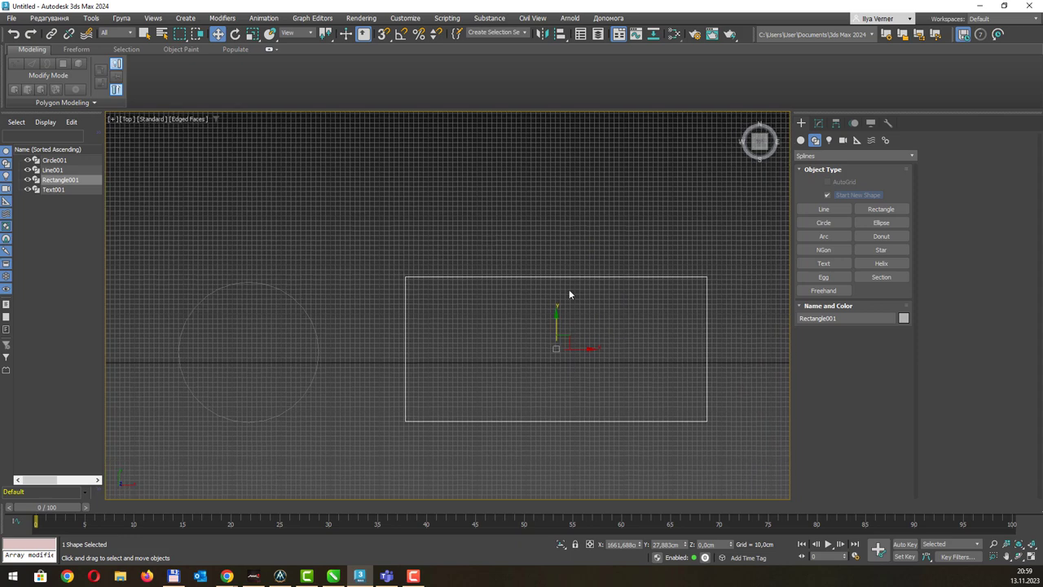
right_click(608, 277)
mouse_move(643, 411)
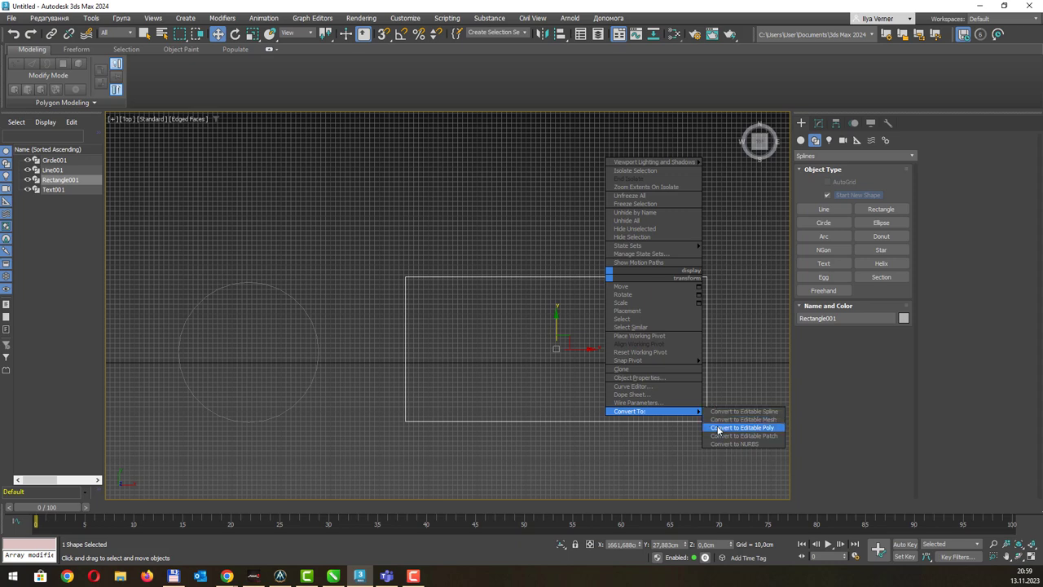
left_click(718, 428)
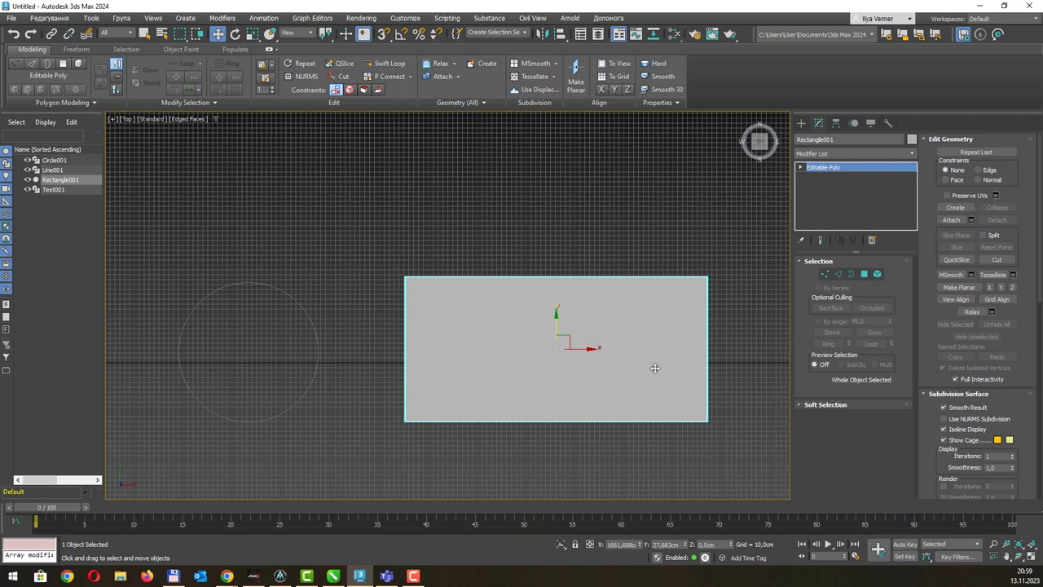
key("p")
mouse_move(652, 361)
middle_mouse_down("alt")
mouse_move(647, 256)
mouse_move(646, 266)
middle_mouse_up("alt")
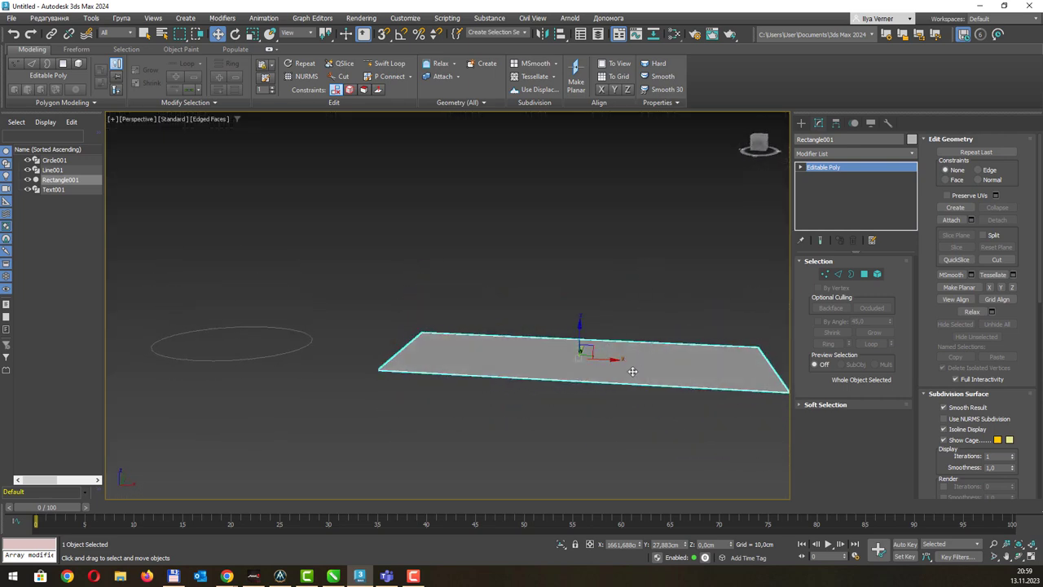
key("ctrl+z")
mouse_move(654, 314)
middle_mouse_down("alt")
mouse_move(591, 309)
mouse_move(558, 324)
middle_mouse_up("alt")
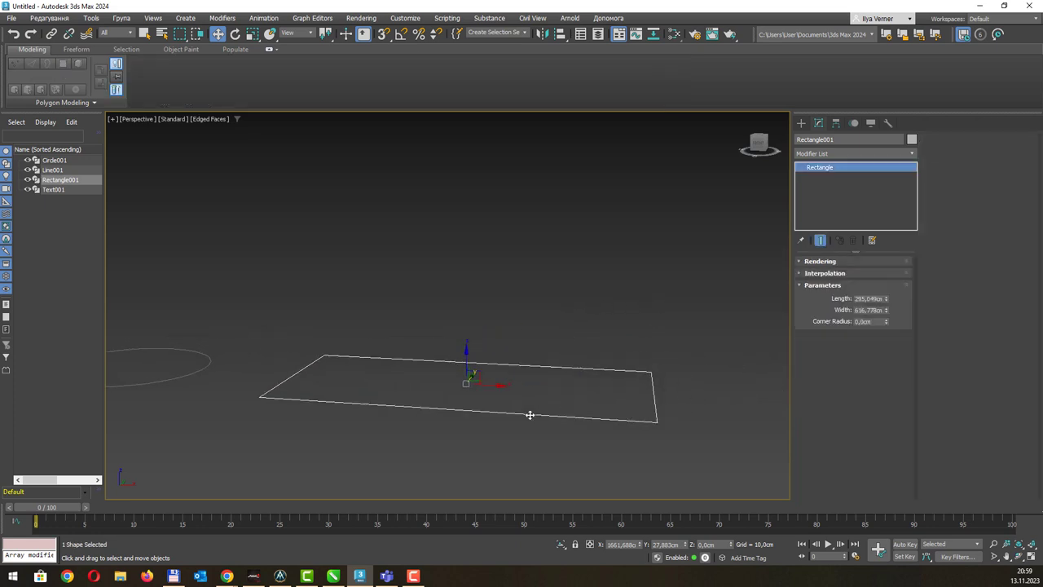
key("t")
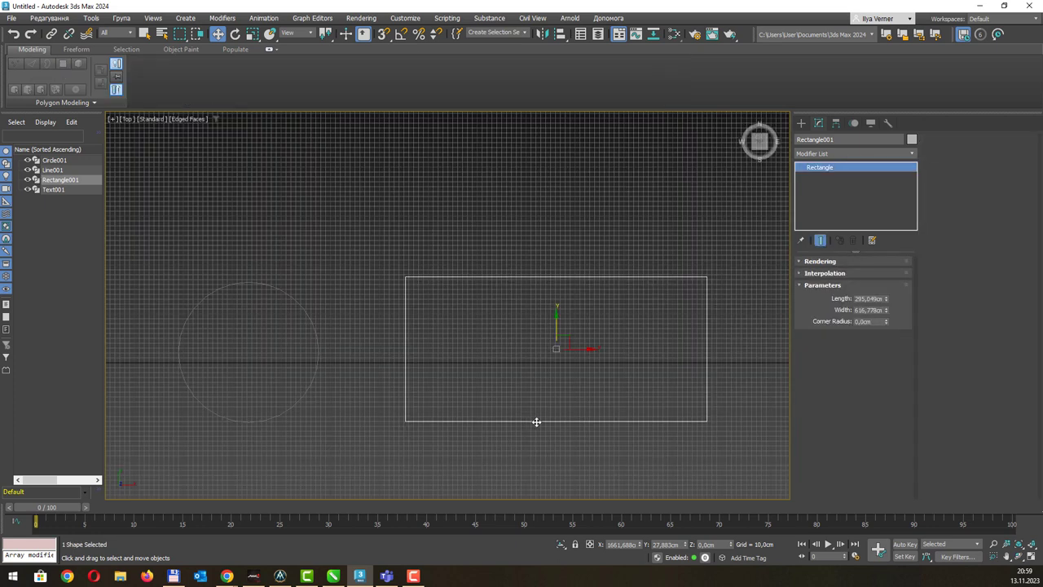
Convert the rectangle to an Editable Spline.
right_click(535, 419)
mouse_move(580, 556)
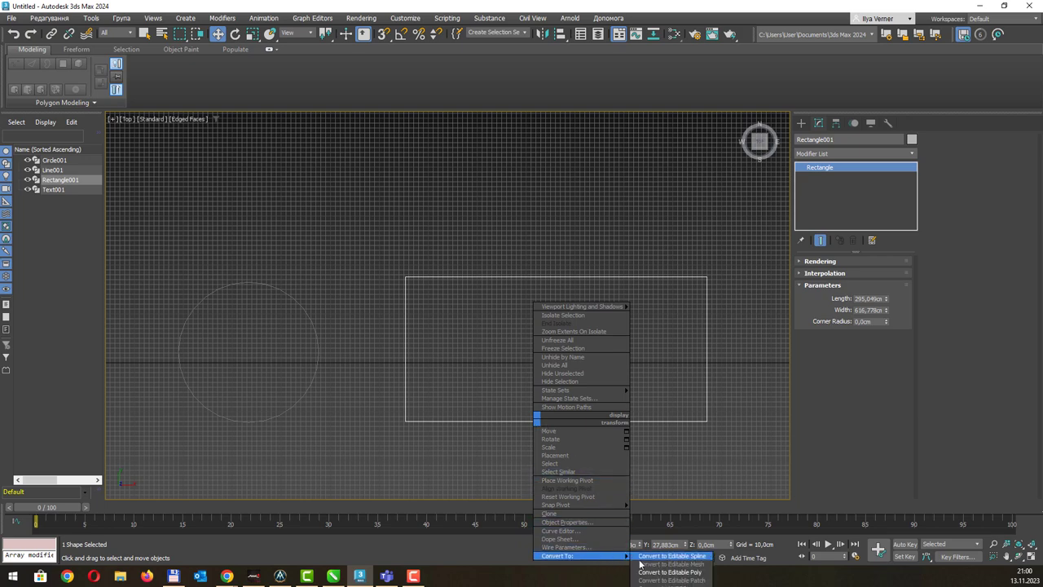
left_click(664, 555)
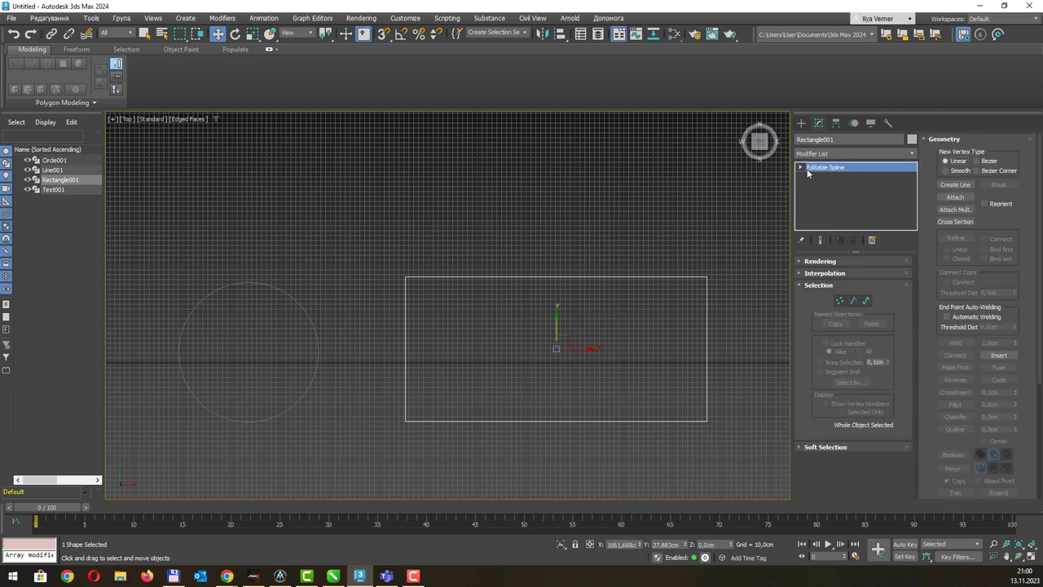
left_click(803, 168)
scroll(545, 265, "down", 3)
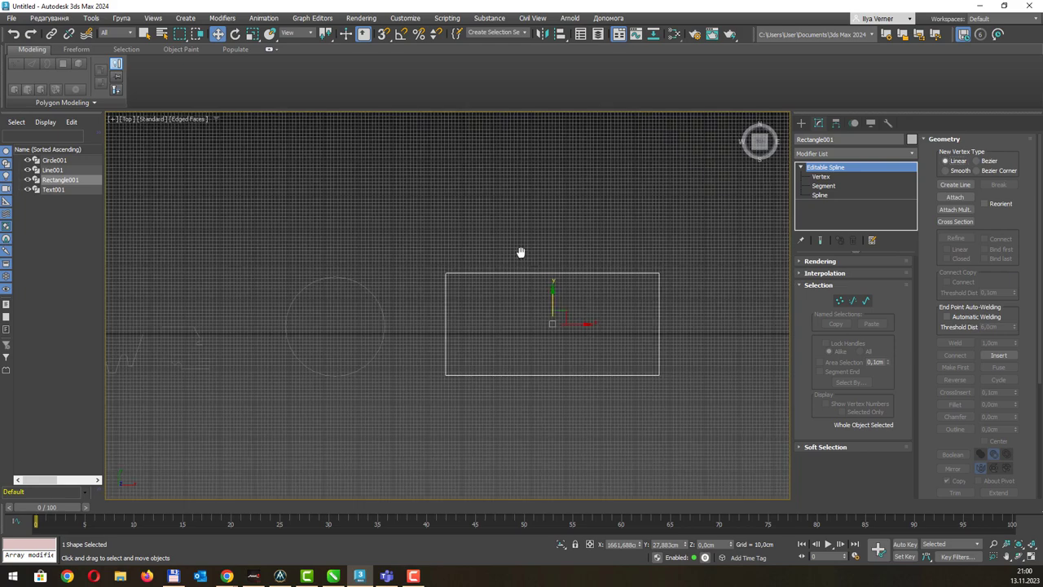
middle_click_drag(522, 249, 594, 268)
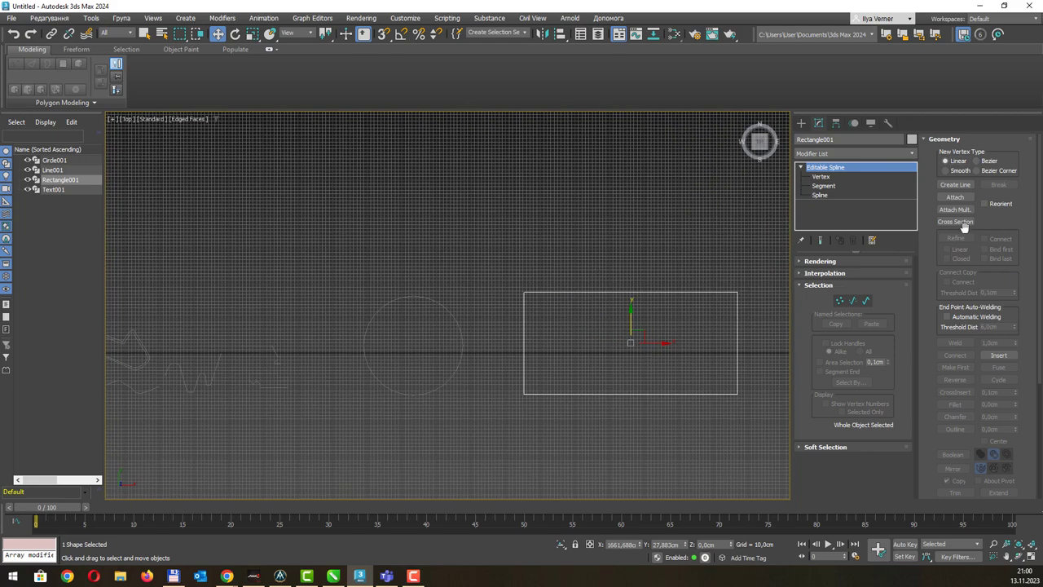
Attach Circle001 and Line001 to the rectangle spline.
left_click(955, 197)
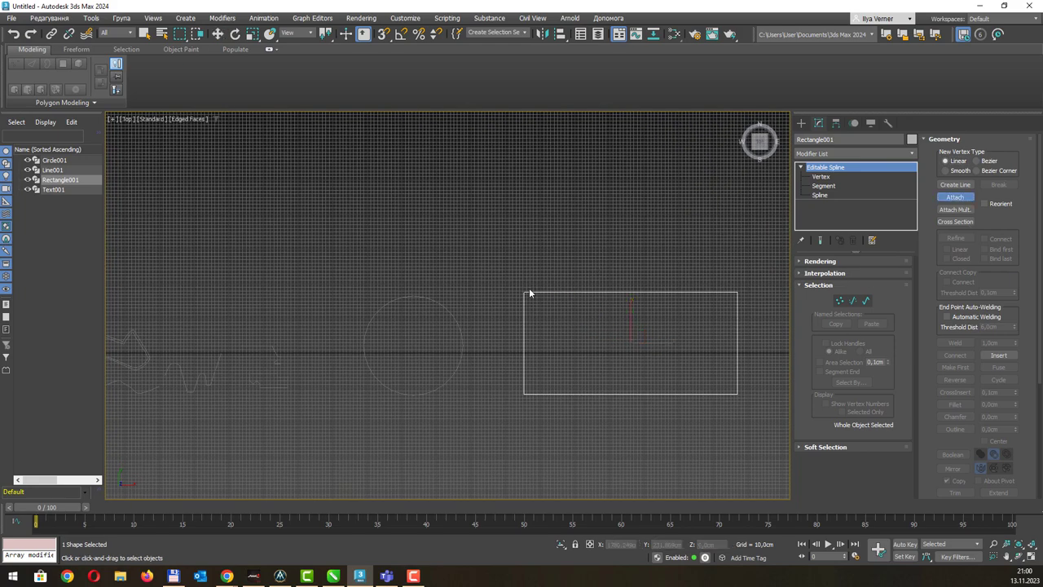
left_click(462, 321)
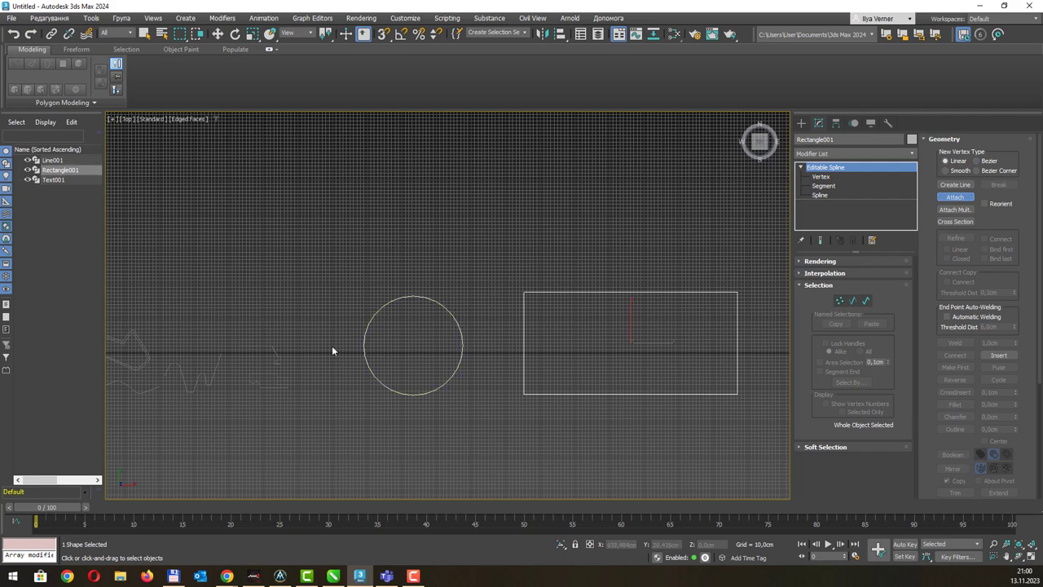
left_click(274, 359)
middle_click_drag(301, 274, 449, 274)
scroll(450, 272, "down", 2)
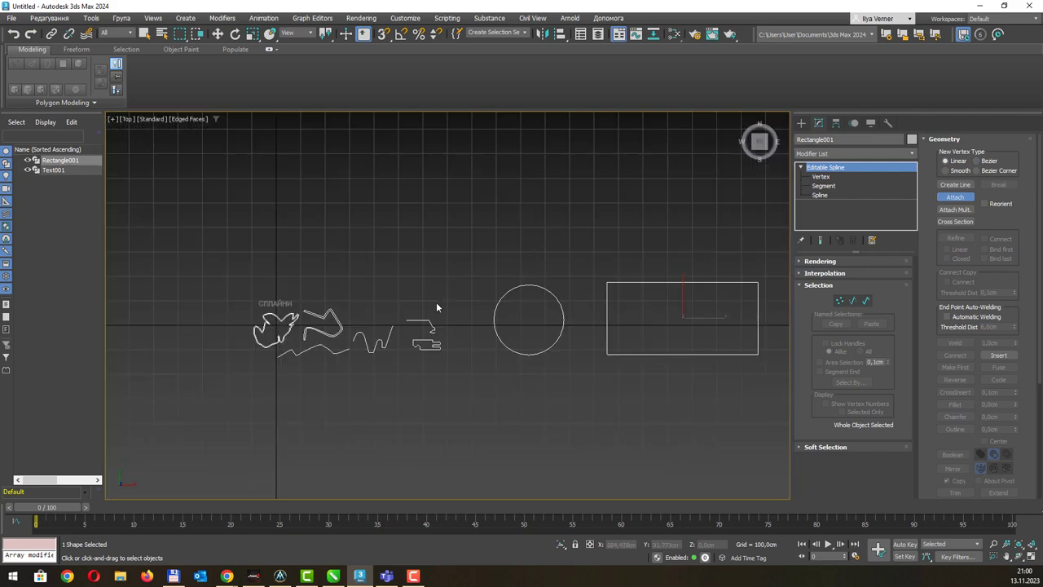
scroll(435, 306, "up", 2)
middle_click_drag(542, 256, 496, 272)
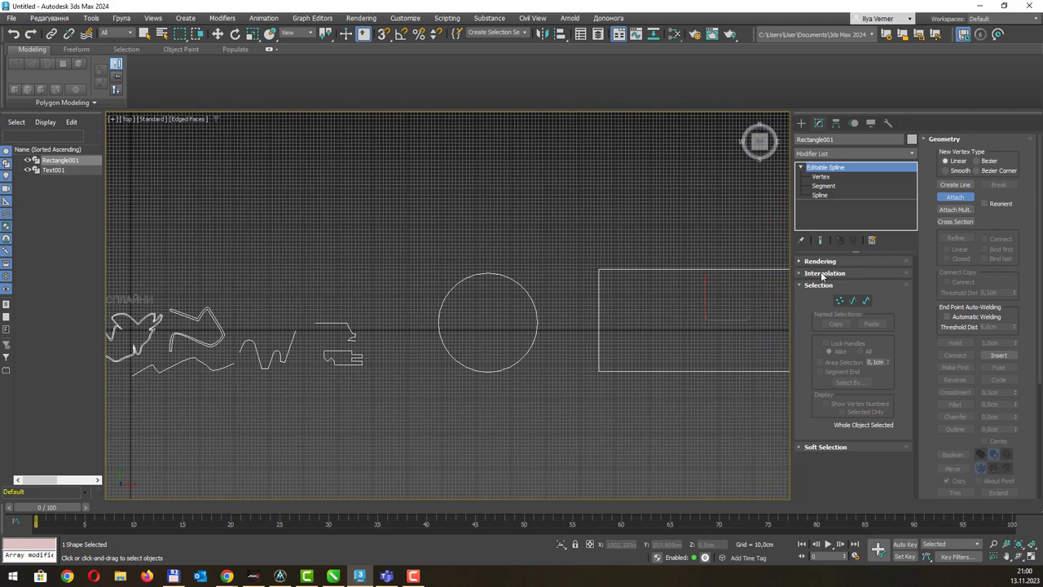
right_click(592, 181)
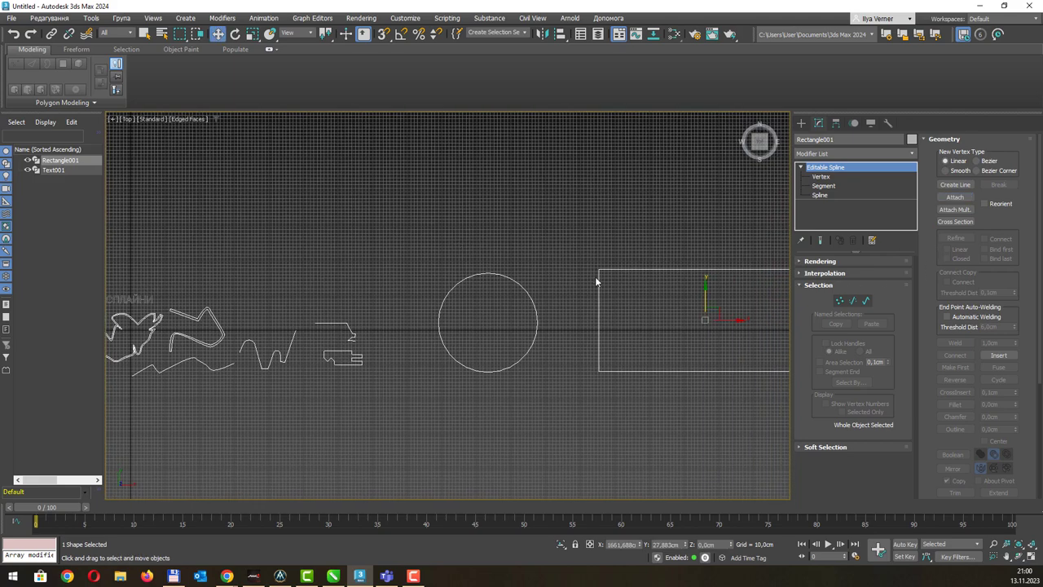
At Spline level, move the rectangle outline left so it overlaps the circle.
middle_click_drag(609, 242, 546, 249)
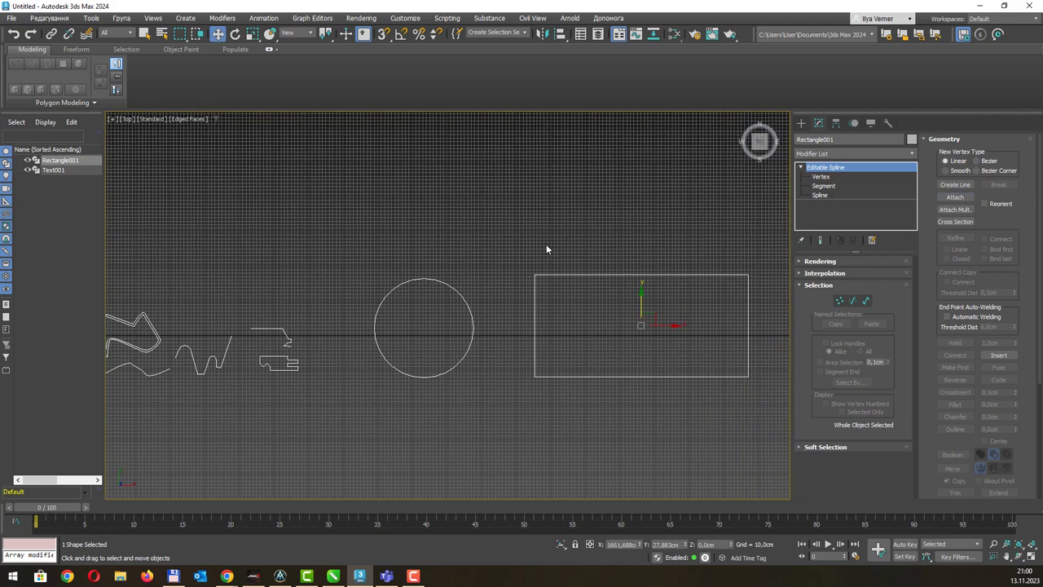
left_click(819, 195)
left_click(649, 277)
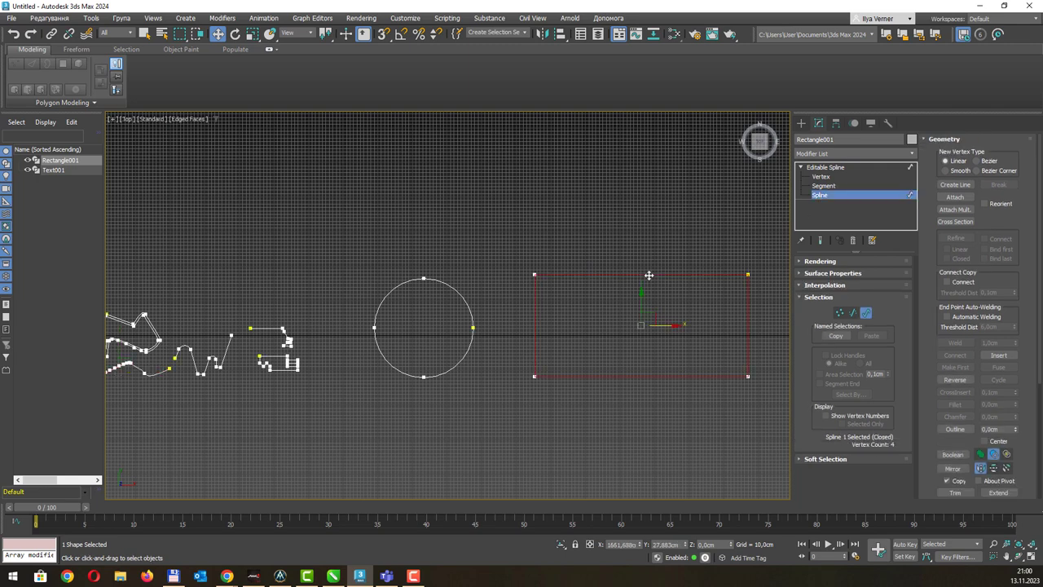
left_click(659, 320)
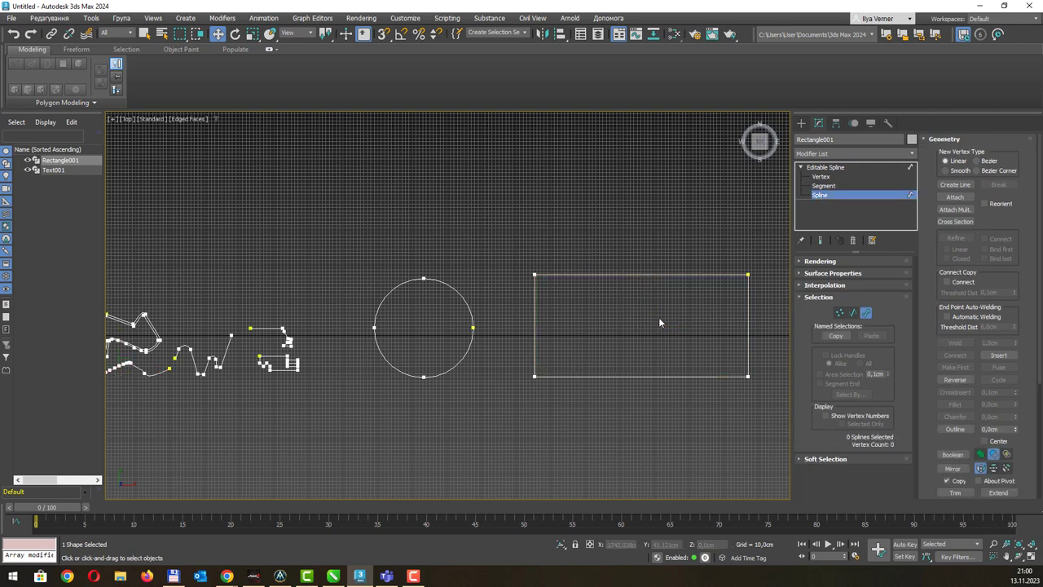
left_click(650, 274)
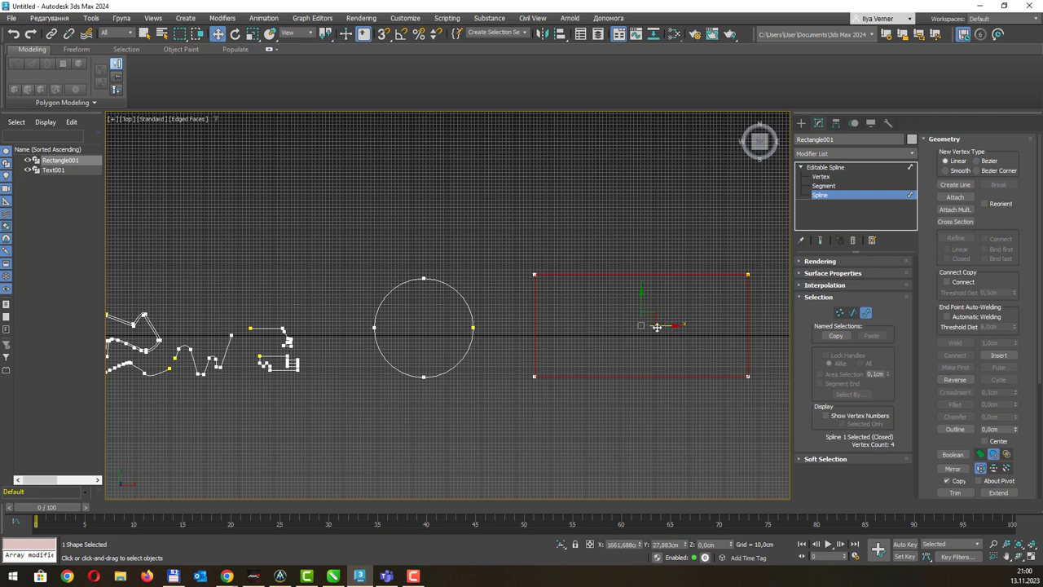
left_click_drag(660, 323, 577, 328)
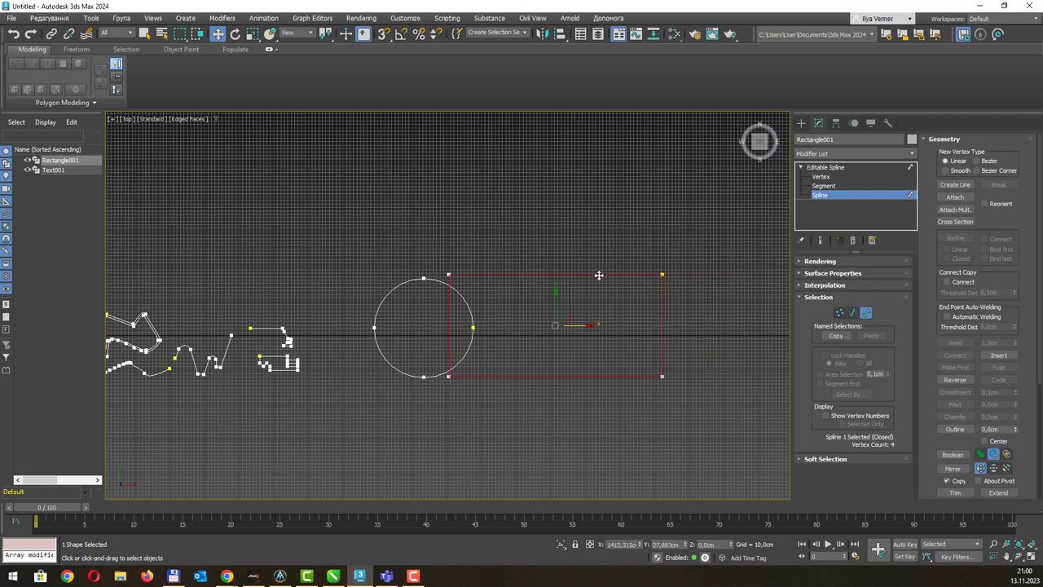
Boolean-union the circle into the rectangle outline, then go to Segment level.
left_click(952, 453)
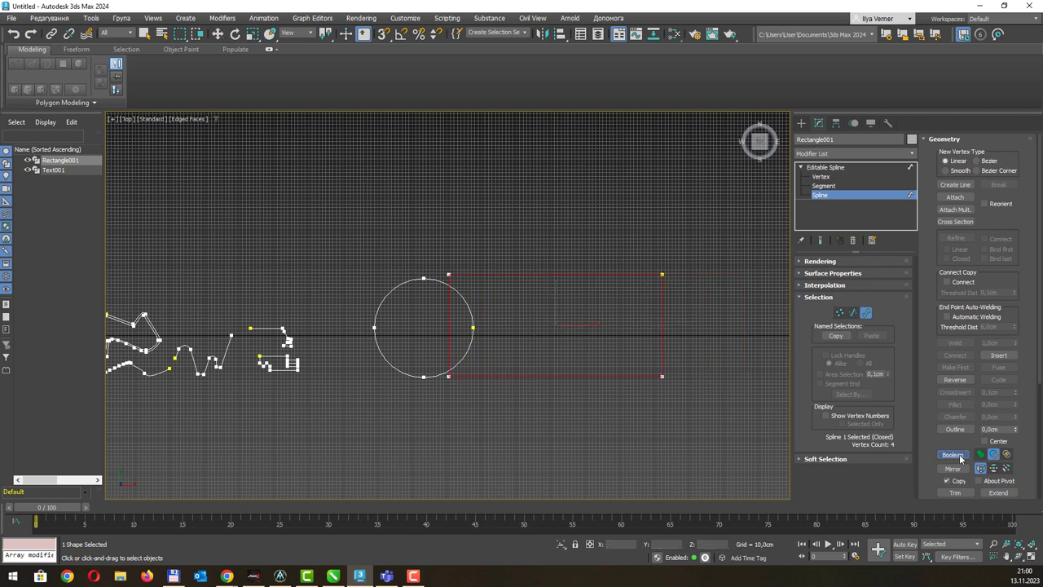
left_click(980, 456)
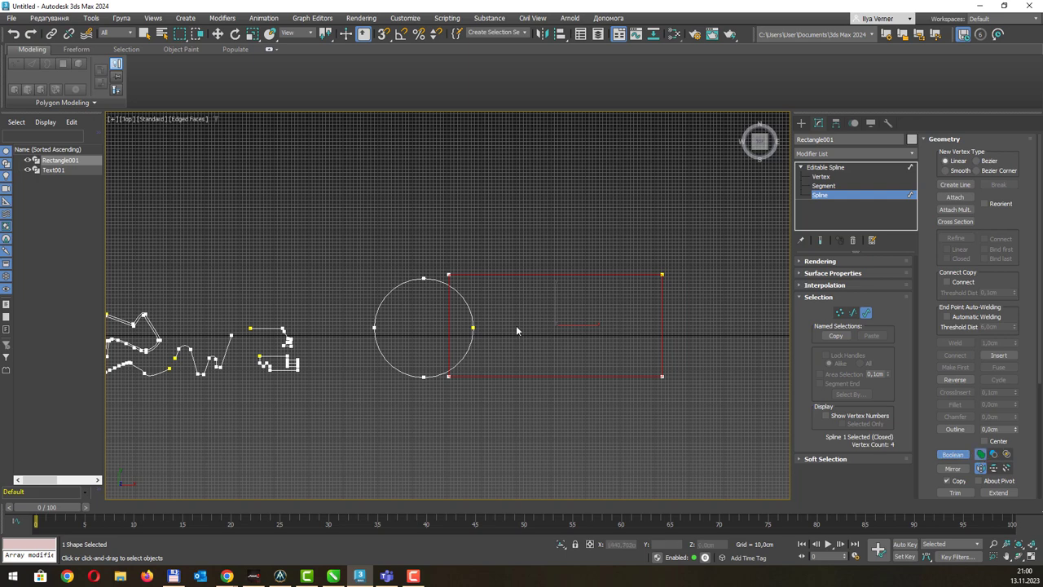
left_click(469, 309)
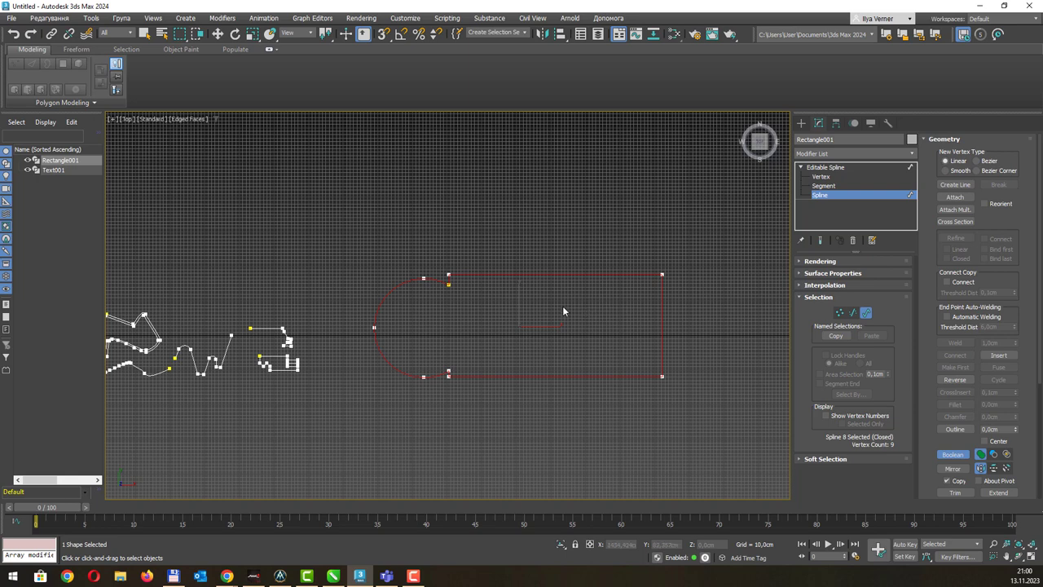
middle_click_drag(568, 306, 566, 302)
key("p")
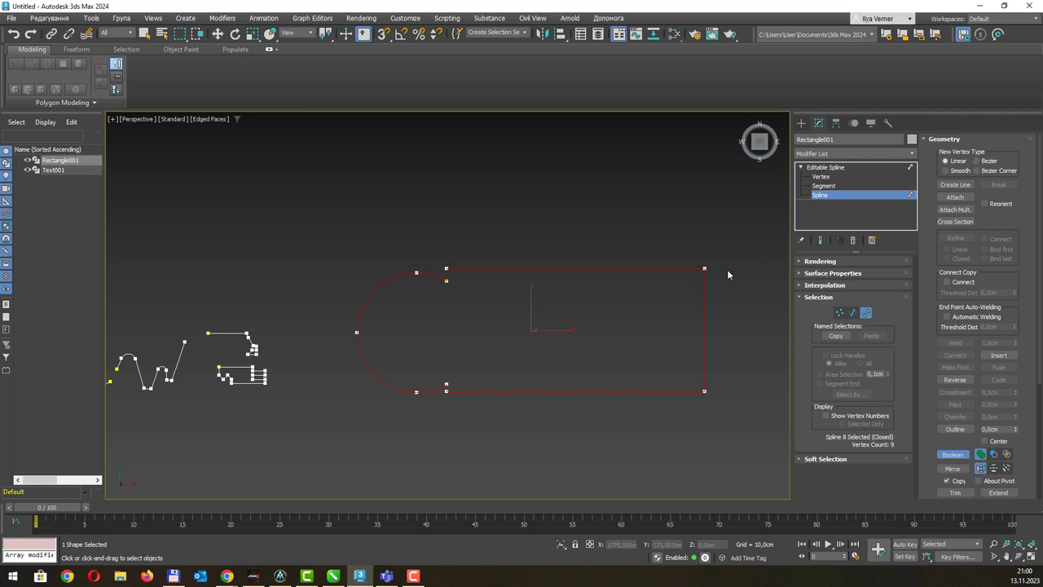
key("w")
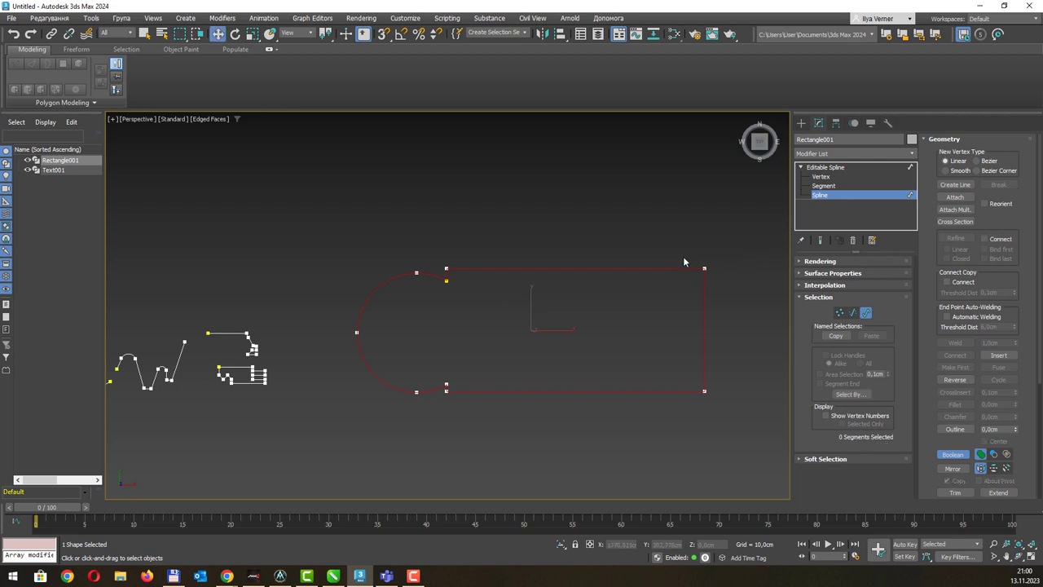
key("2")
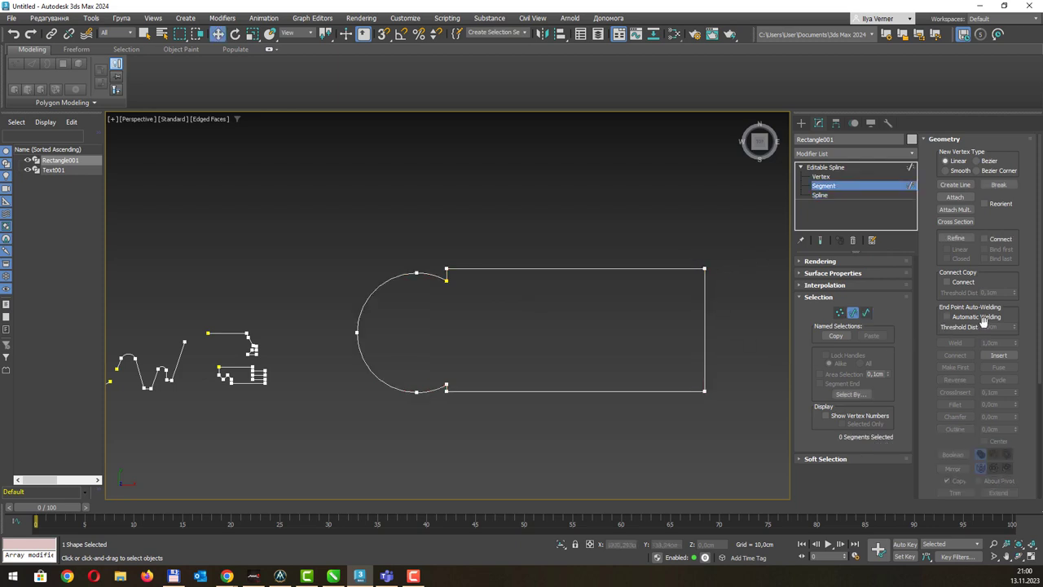
Set Rectangle001 back to Vertex level and orbit the Perspective view to show every spline.
scroll(984, 326, "down", 5)
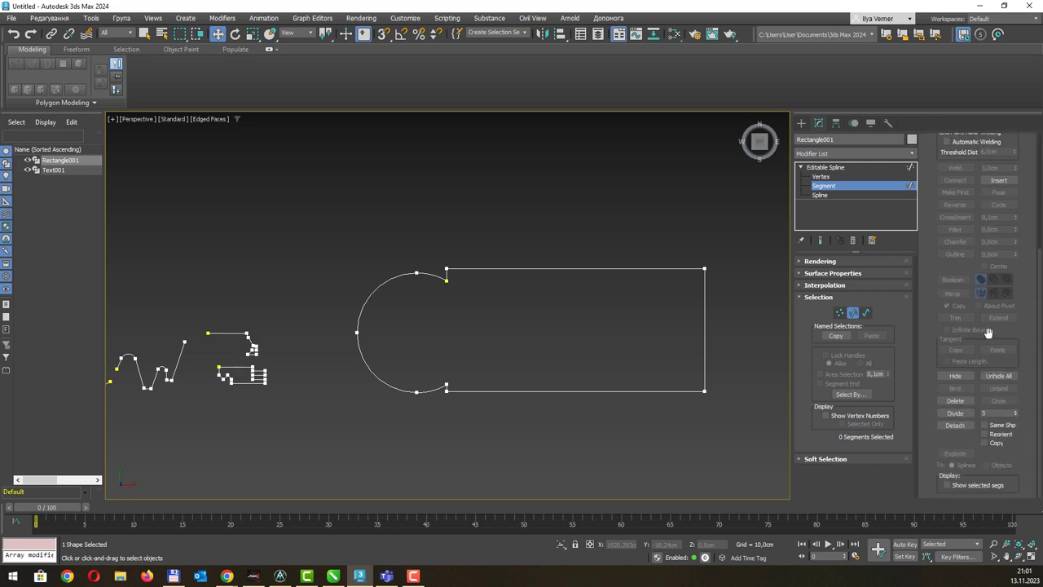
scroll(987, 332, "up", 2)
scroll(987, 332, "up", 3)
left_click(842, 178)
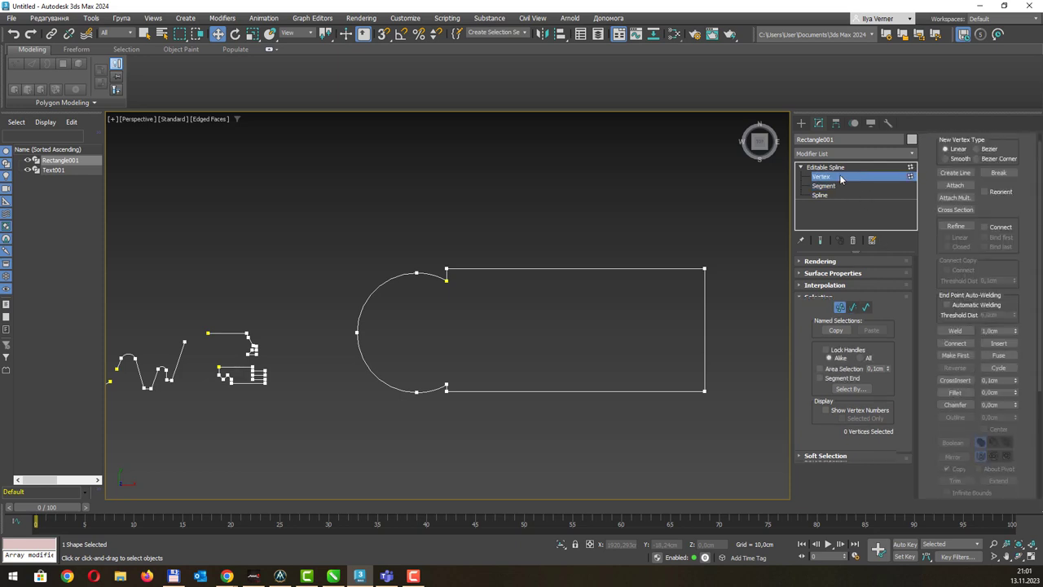
left_click(822, 195)
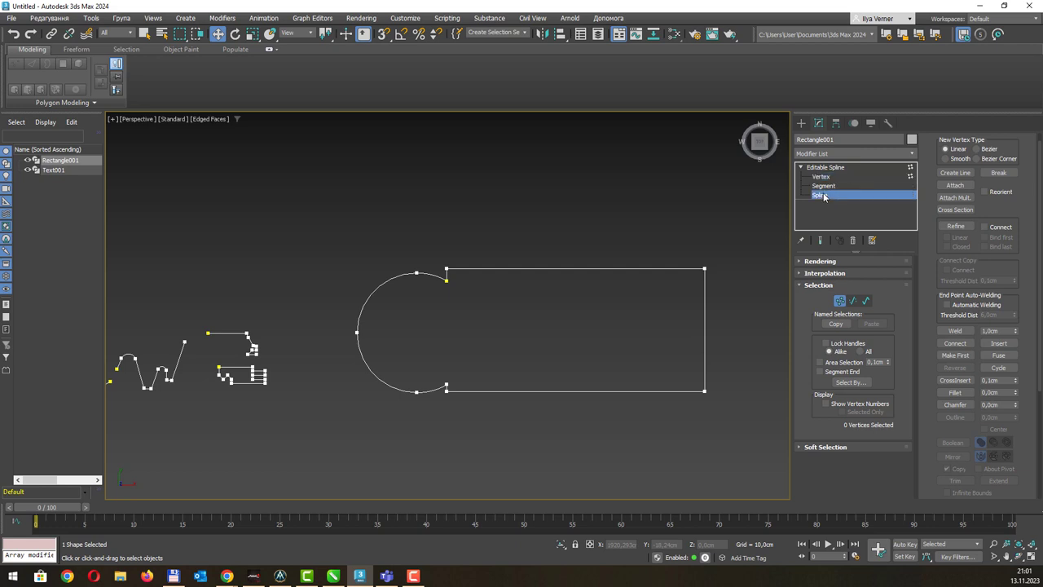
left_click(824, 177)
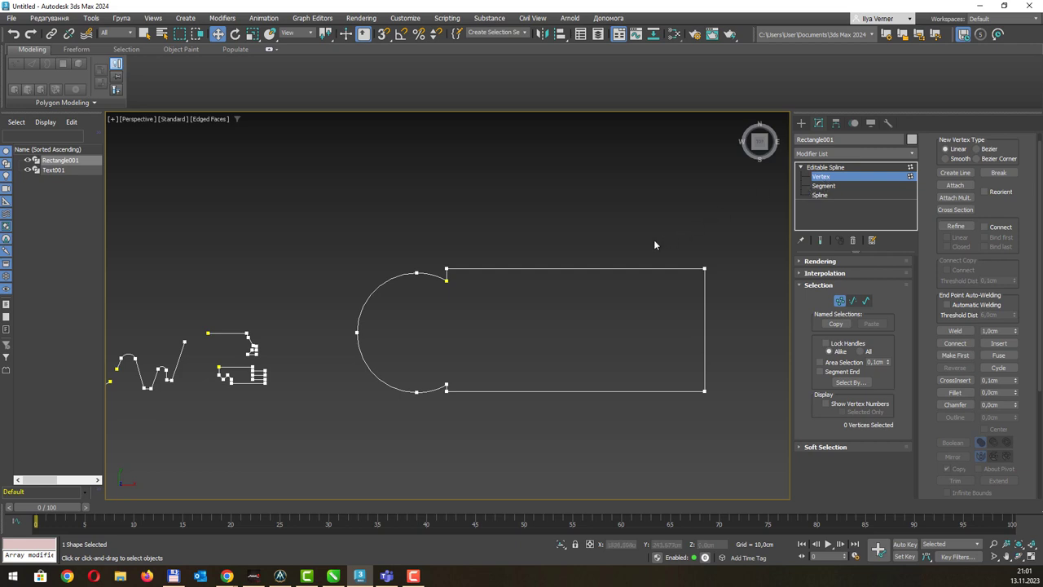
middle_click_drag(639, 233, 584, 226, "alt")
mouse_move(549, 255)
middle_mouse_down("alt")
mouse_move(557, 221)
mouse_move(479, 237)
mouse_move(516, 246)
middle_mouse_up("alt")
middle_click_drag(507, 283, 520, 274, "alt")
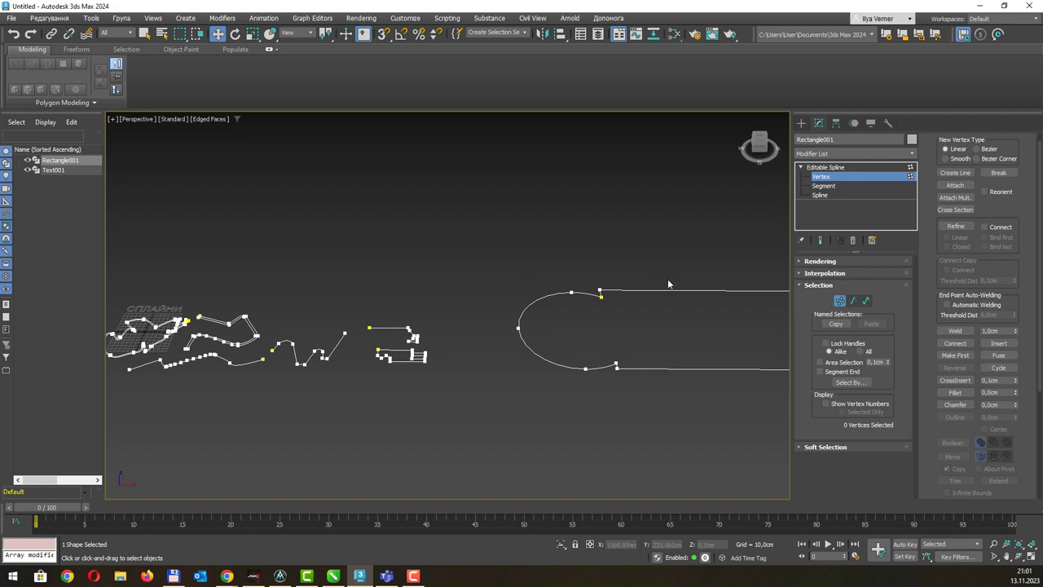
Turn on Enable In Renderer in the Editable Spline's Rendering rollout.
left_click(803, 261)
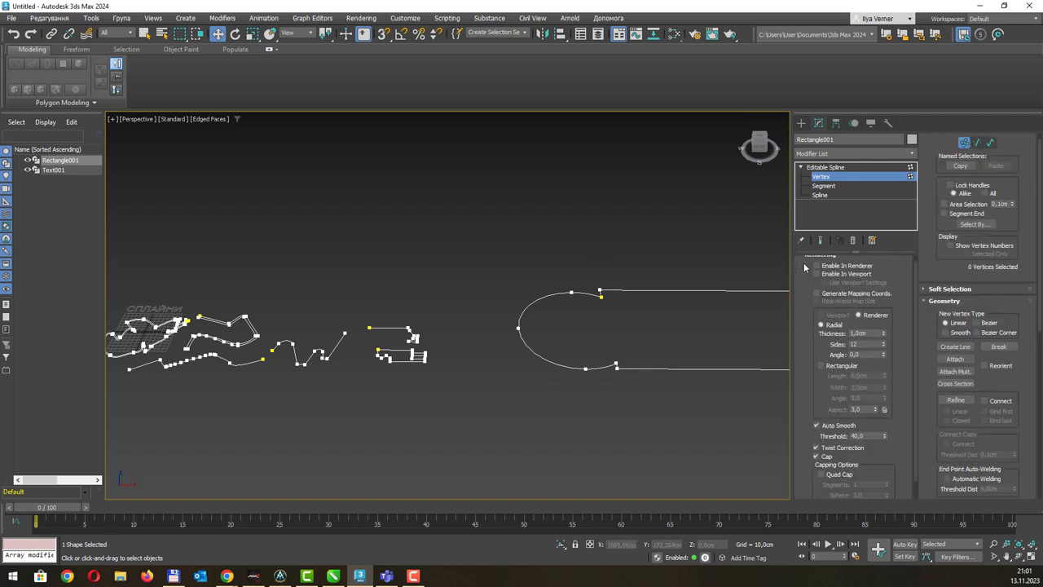
scroll(831, 277, "up", 1)
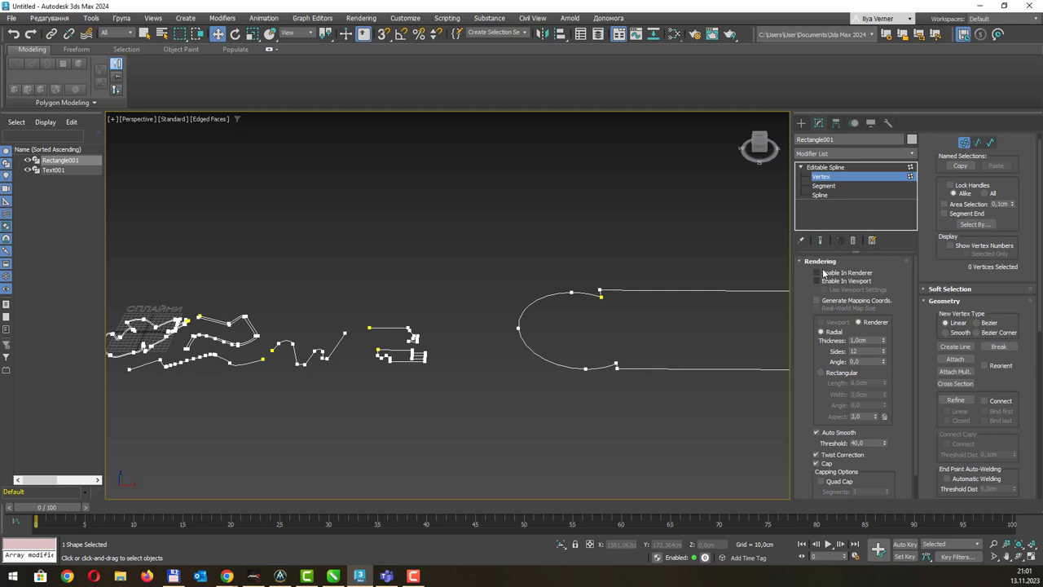
left_click(816, 273)
left_click(695, 36)
left_click(868, 52)
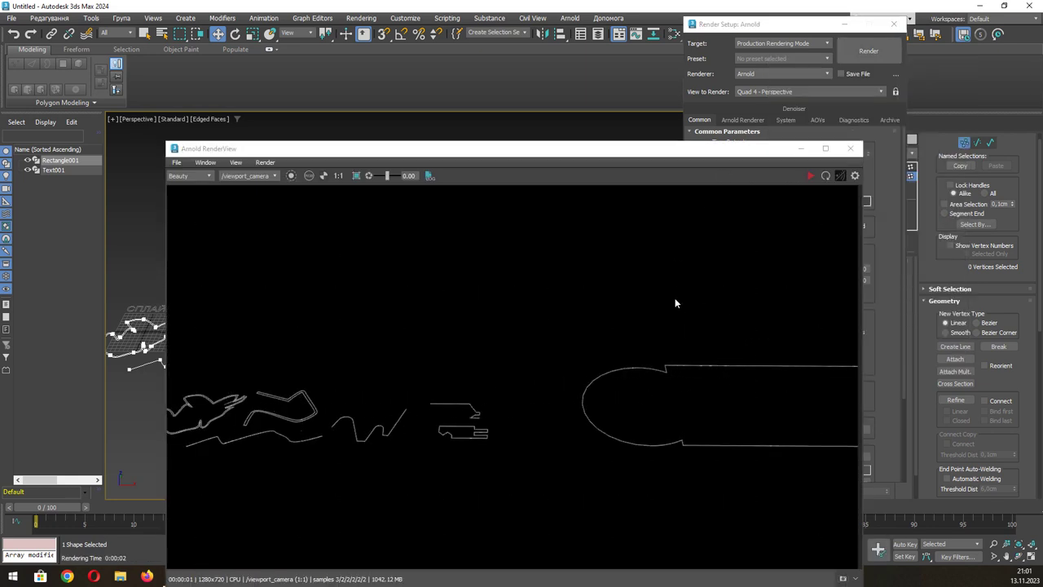
left_click(850, 150)
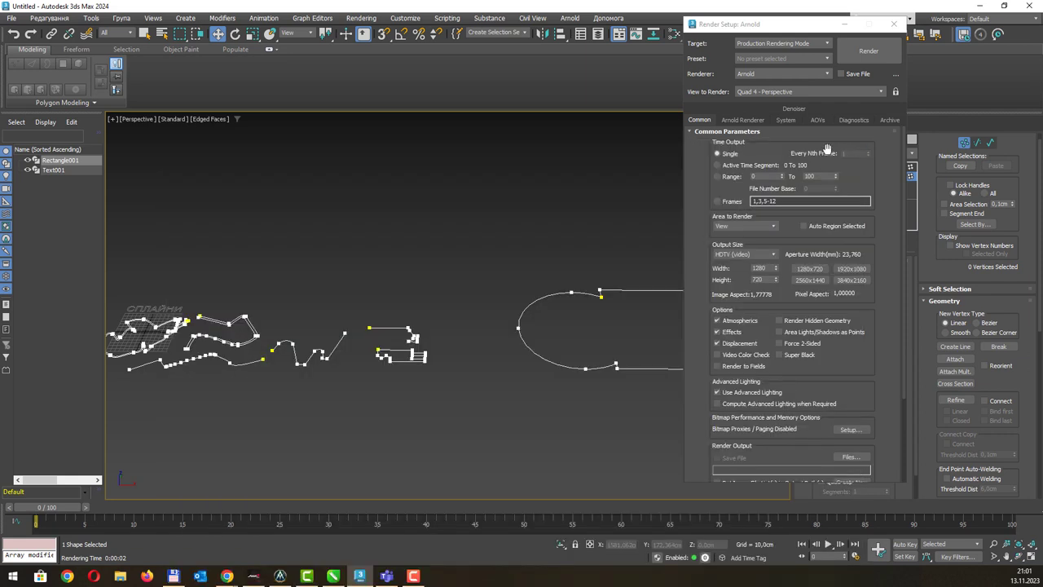
left_click(893, 24)
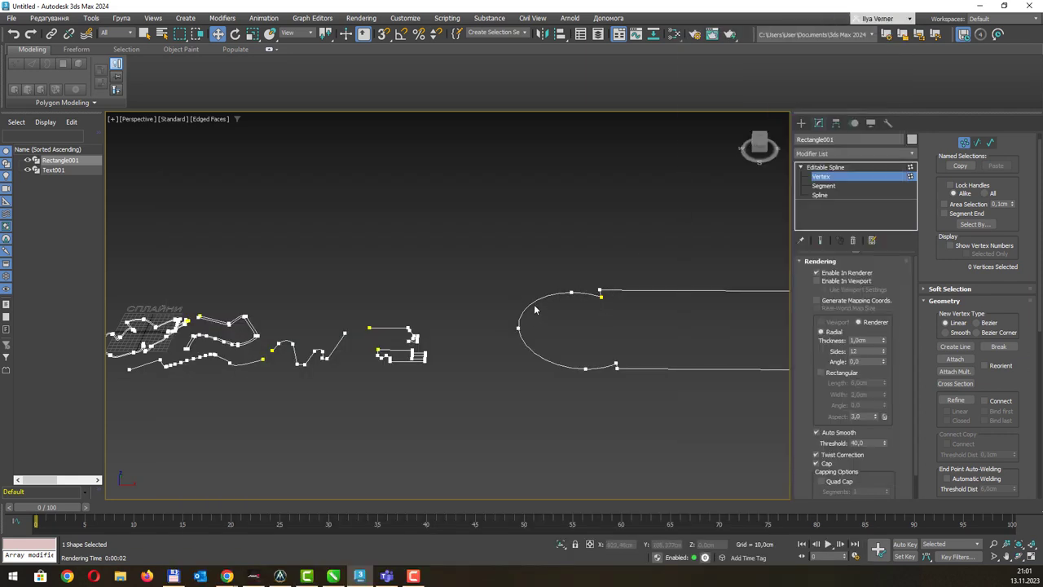
Enable the splines in viewport and renderer, raising radial thickness to about 92,5 cm.
left_click(817, 281)
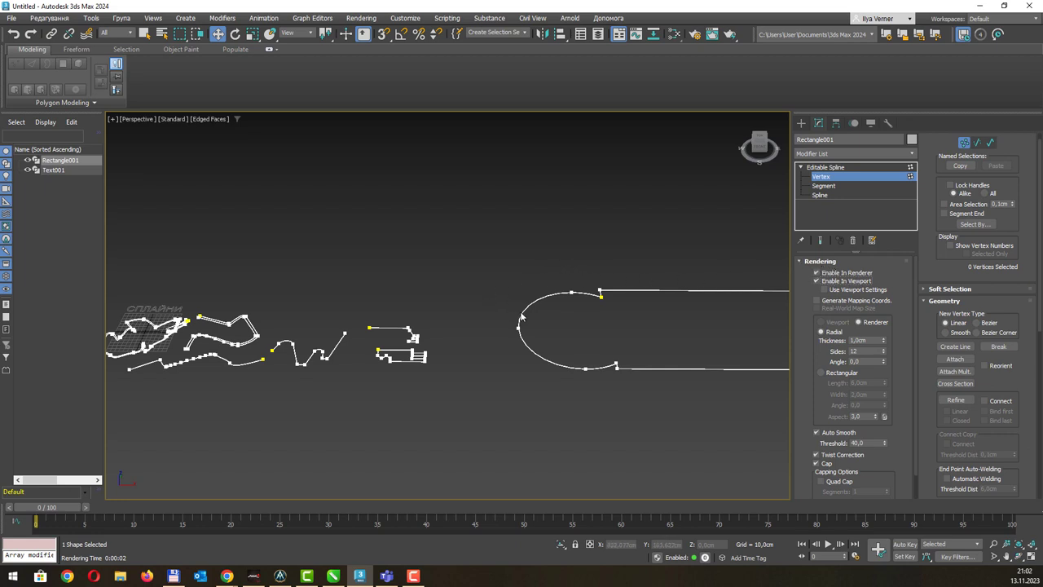
scroll(546, 355, "up", 5)
scroll(522, 381, "down", 4)
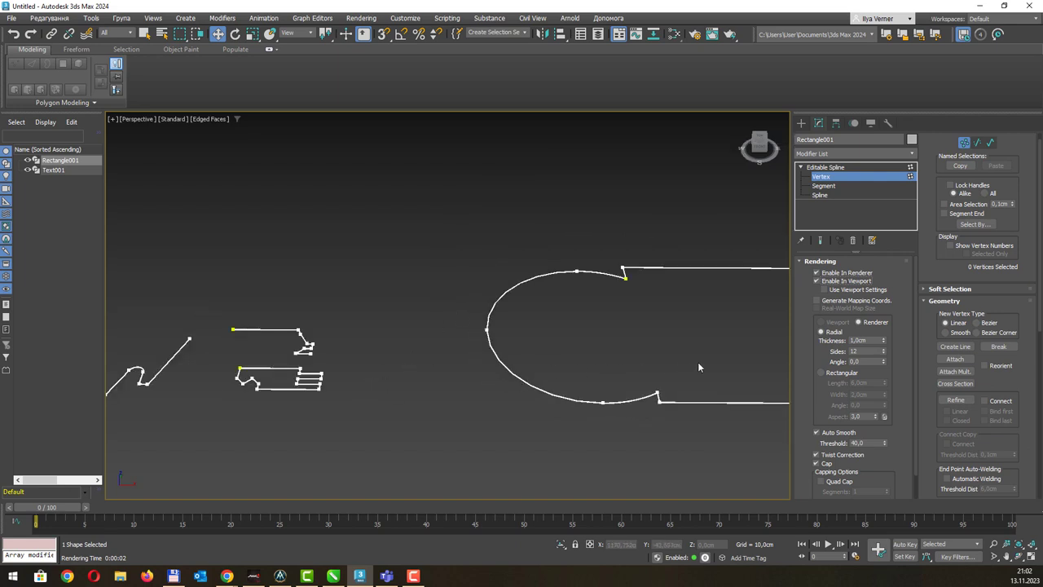
left_click(812, 276)
left_click(816, 280)
middle_click_drag(644, 324, 568, 333)
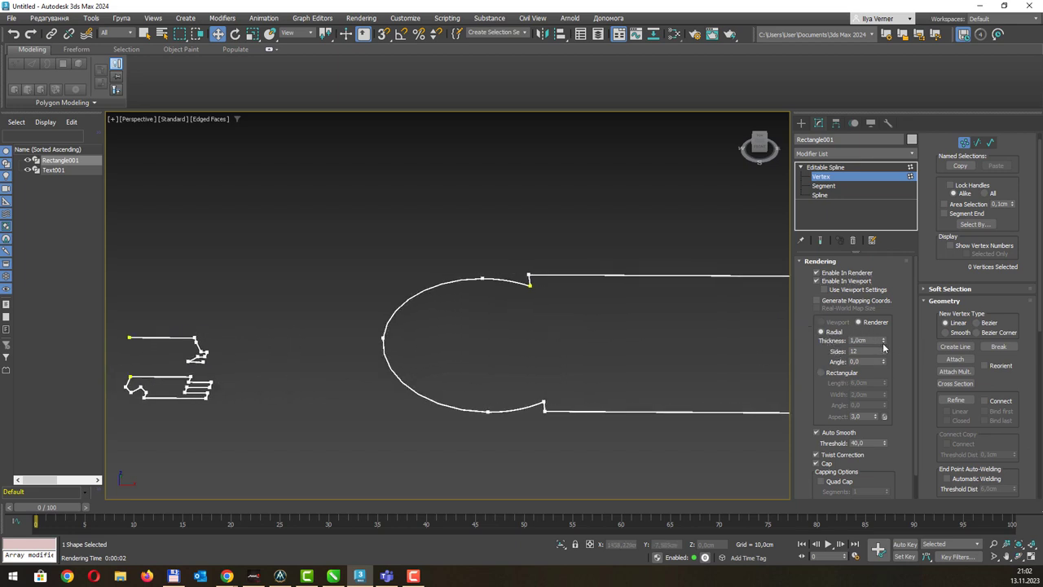
mouse_move(883, 340)
left_mouse_down()
mouse_move(884, 302)
mouse_move(944, 321)
mouse_move(882, 470)
left_mouse_up()
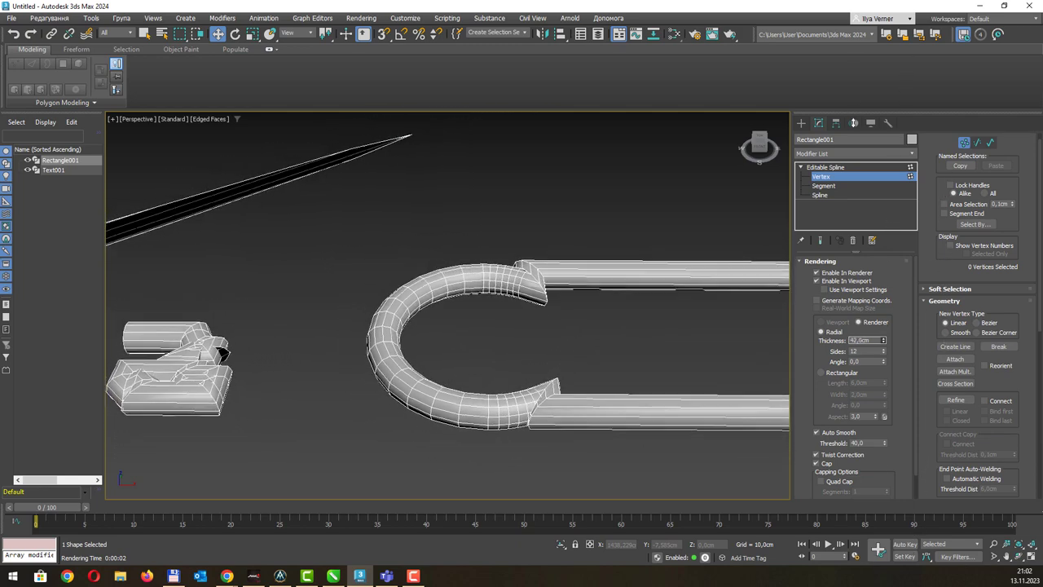
Reduce the tubes' radial thickness to 23,815 cm and give them 11 sides.
left_click_drag(882, 470, 728, 234)
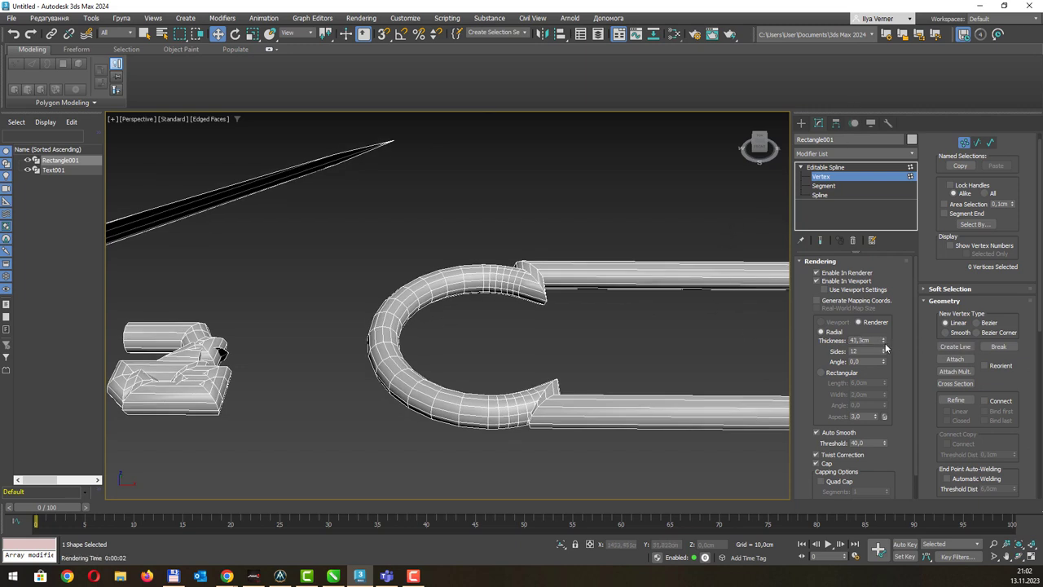
mouse_move(884, 341)
left_mouse_down()
mouse_move(885, 378)
mouse_move(887, 350)
left_mouse_up()
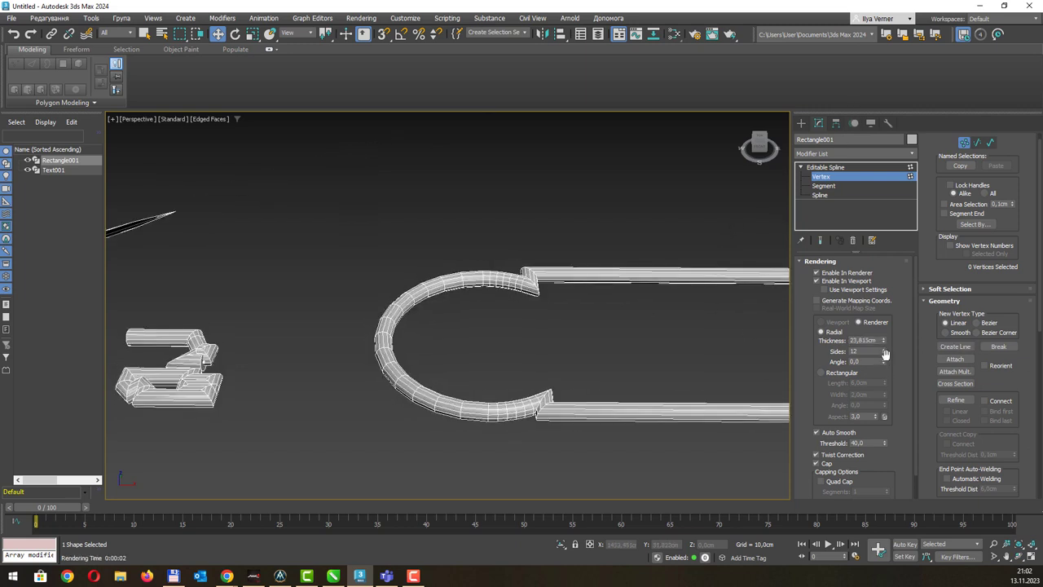
right_click(884, 350)
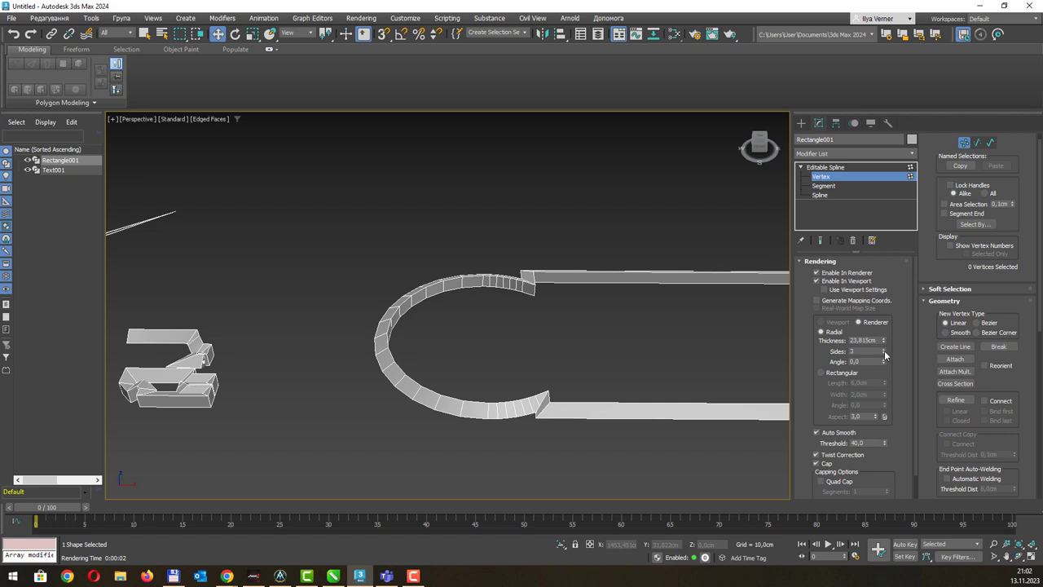
left_click_drag(883, 348, 880, 351)
middle_click_drag(577, 329, 582, 304)
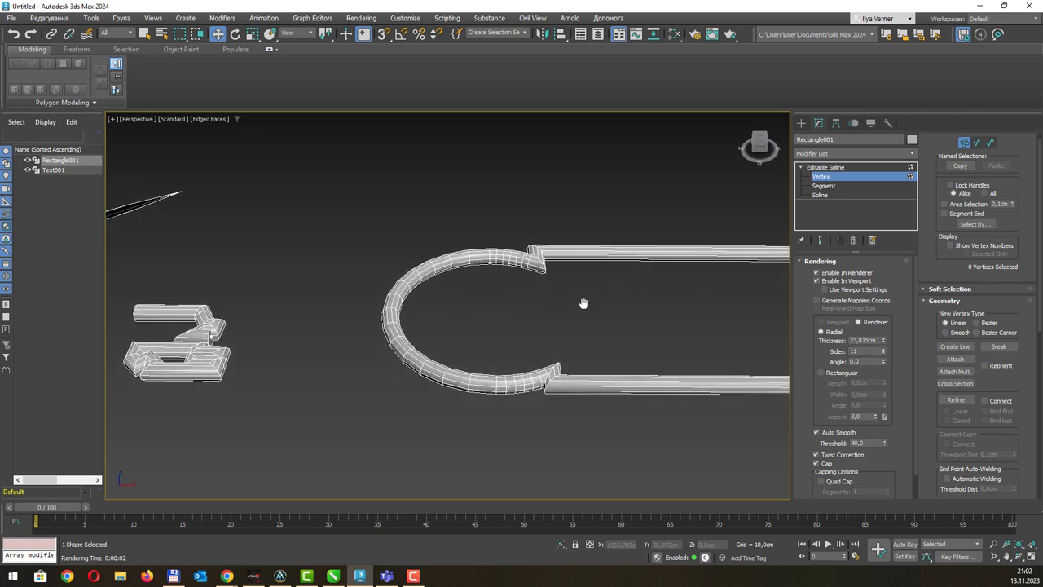
Switch to a rectangular profile 37,8 cm long by 16 cm wide, angle reset to 0.
left_click(821, 372)
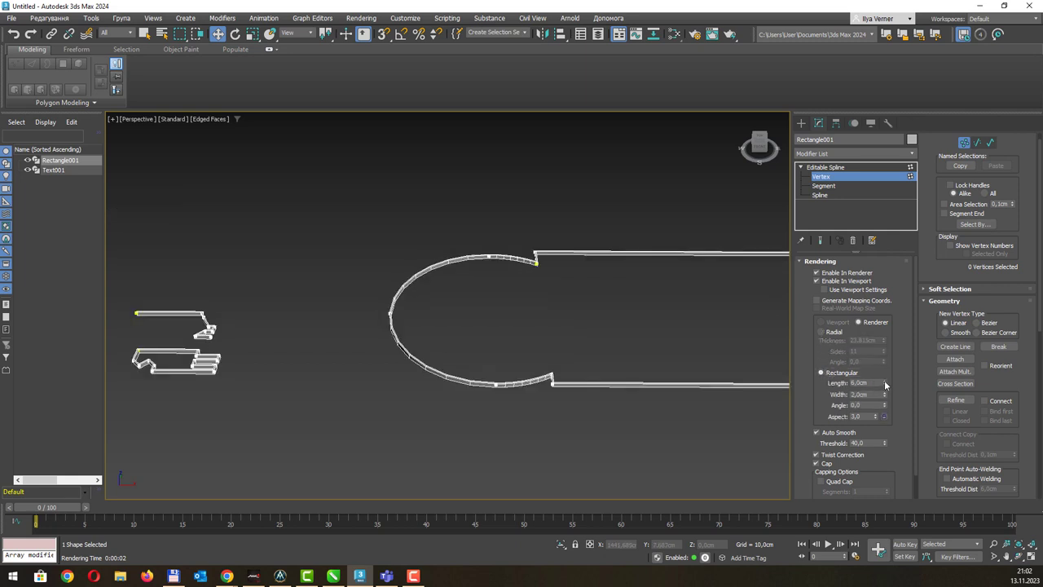
left_click_drag(883, 383, 889, 351)
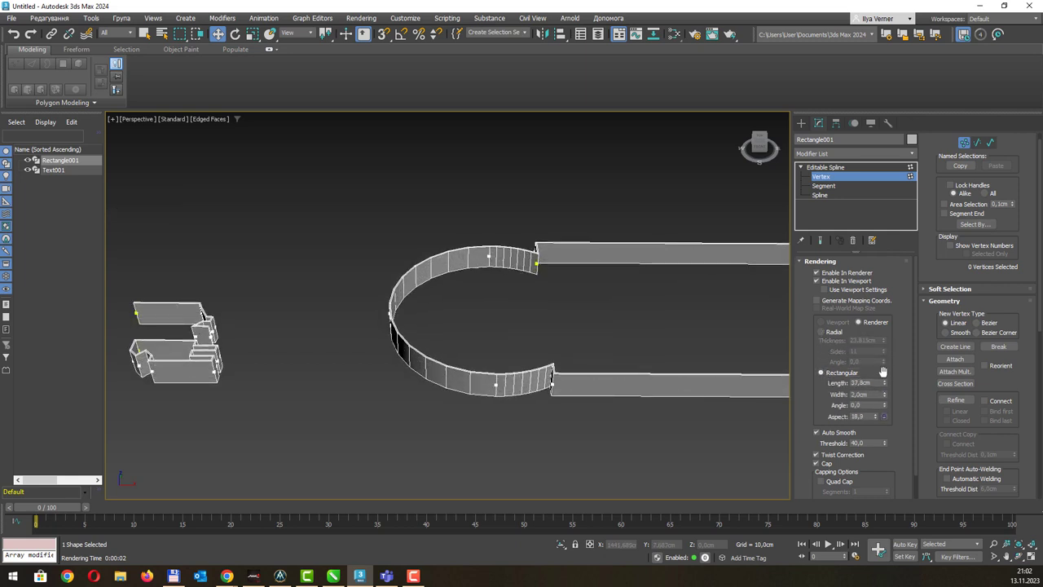
left_click_drag(884, 394, 888, 355)
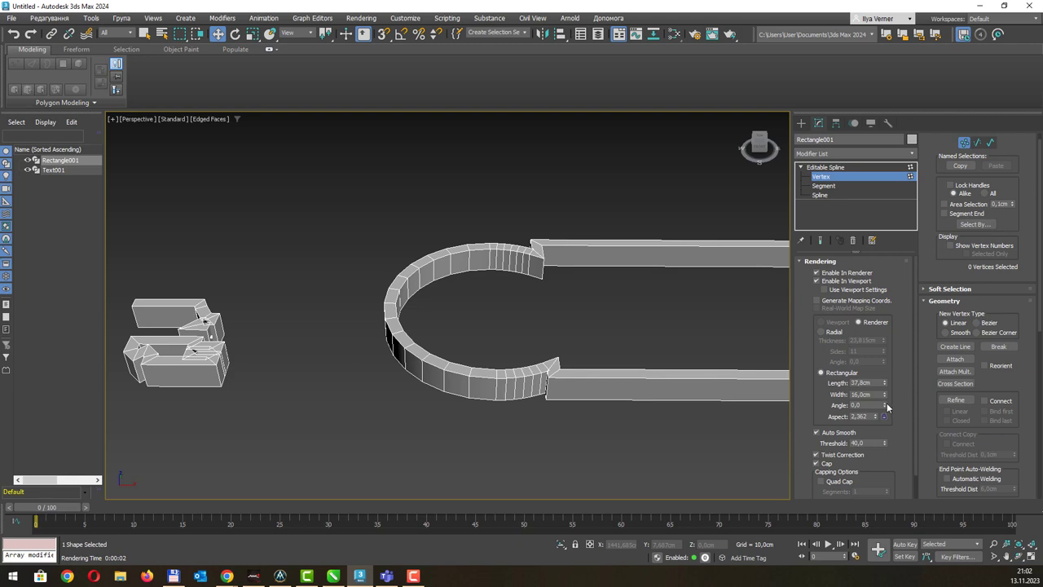
mouse_move(885, 405)
left_mouse_down()
mouse_move(892, 139)
mouse_move(928, 139)
left_mouse_up()
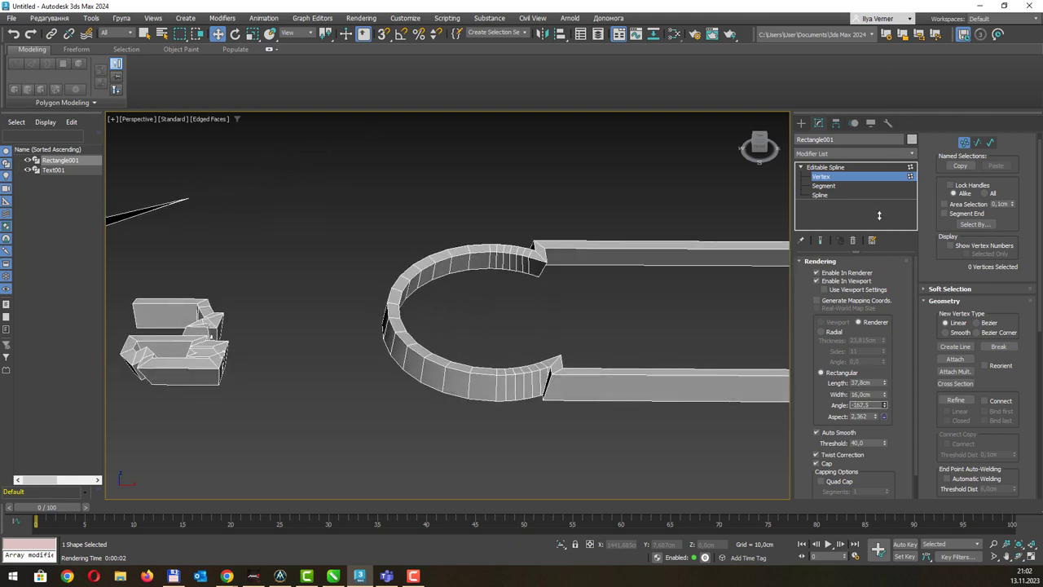
left_click_drag(927, 139, 880, 60)
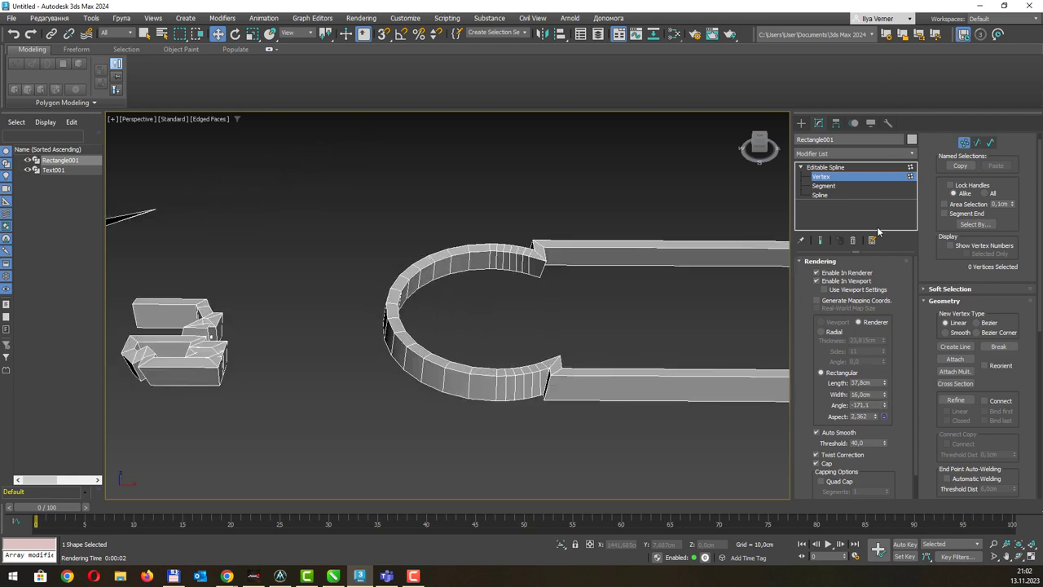
right_click(885, 406)
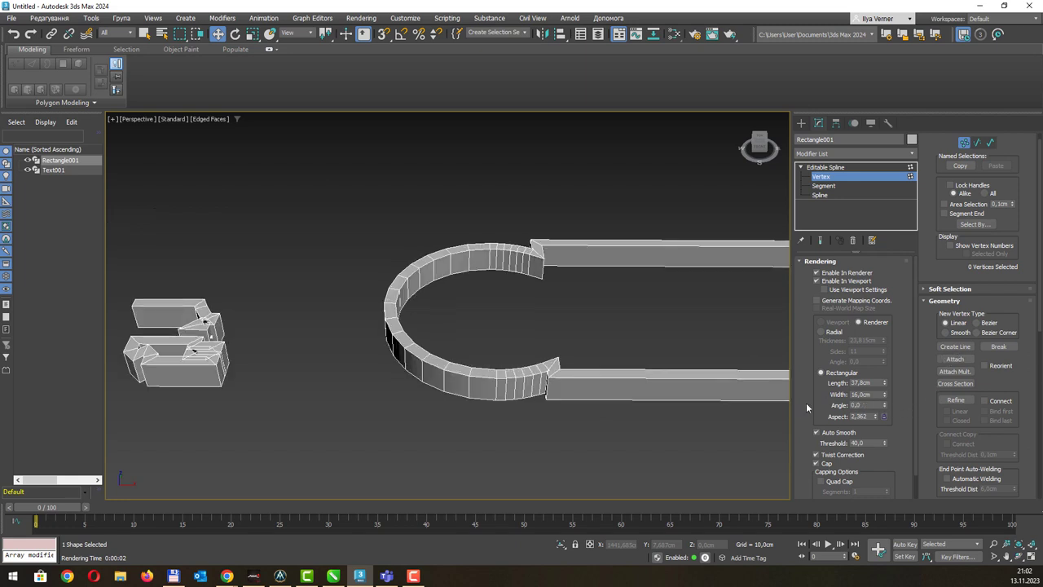
scroll(811, 382, "down", 2)
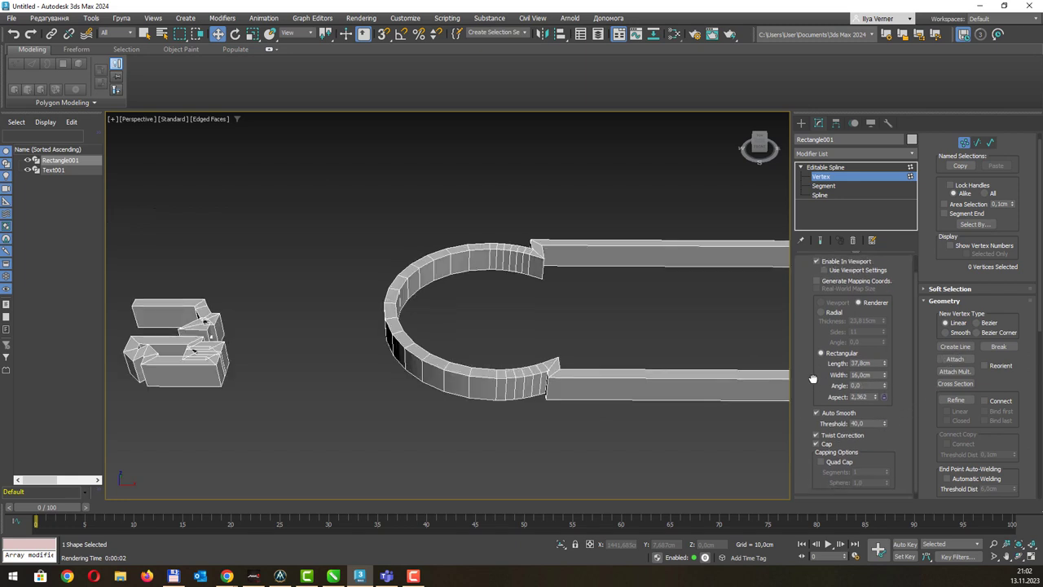
Uncheck Cap on the spline walls and zoom in on an open, hollow wall end.
left_click(816, 430)
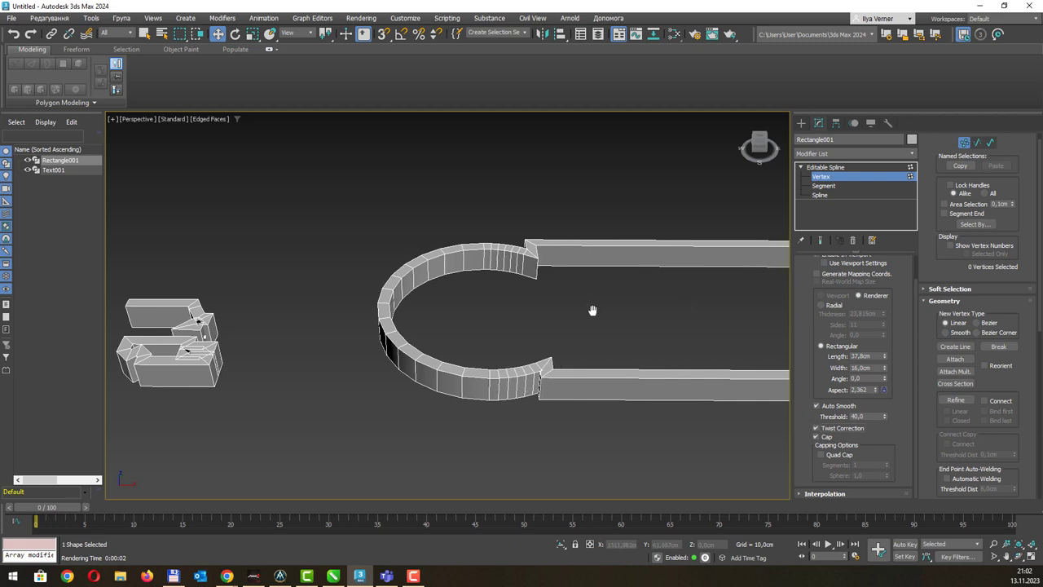
middle_click_drag(526, 310, 477, 303, "alt")
mouse_move(646, 274)
middle_mouse_down("alt")
mouse_move(396, 323)
mouse_move(531, 318)
middle_mouse_up("alt")
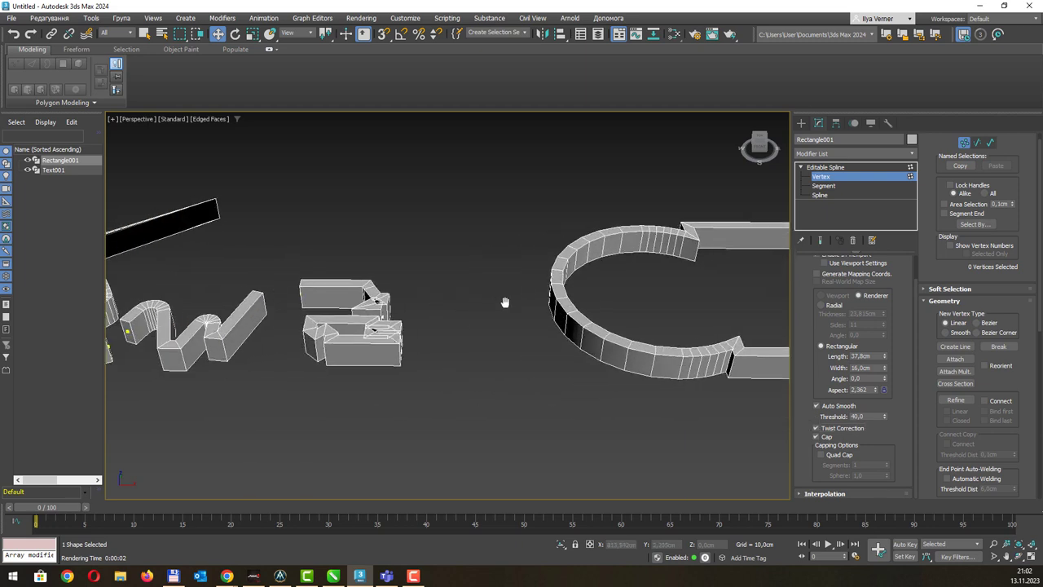
left_click(816, 437)
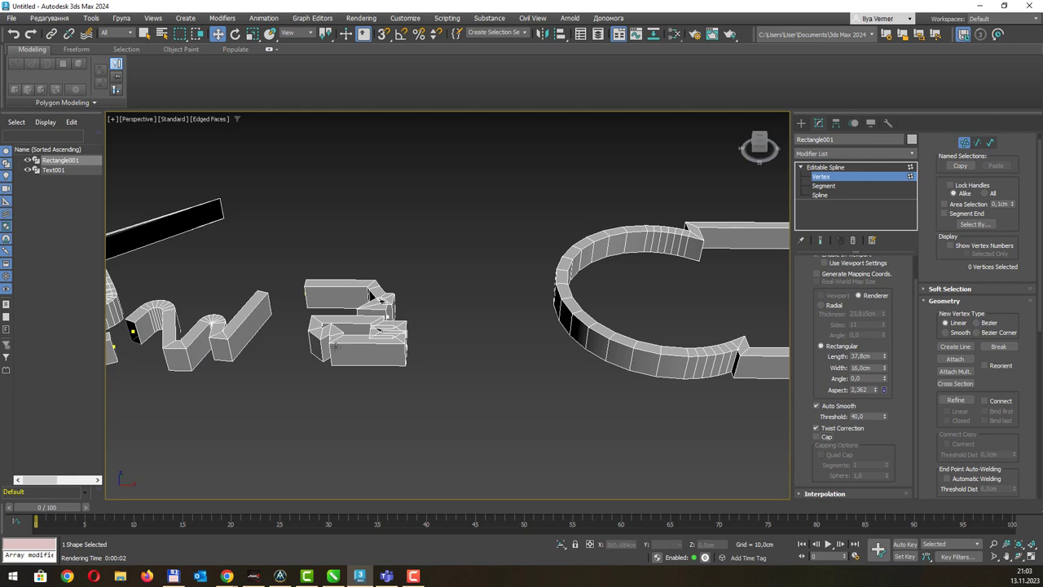
mouse_move(359, 341)
middle_mouse_down()
mouse_move(505, 338)
mouse_move(378, 341)
mouse_move(388, 395)
middle_mouse_up()
scroll(379, 341, "up", 3)
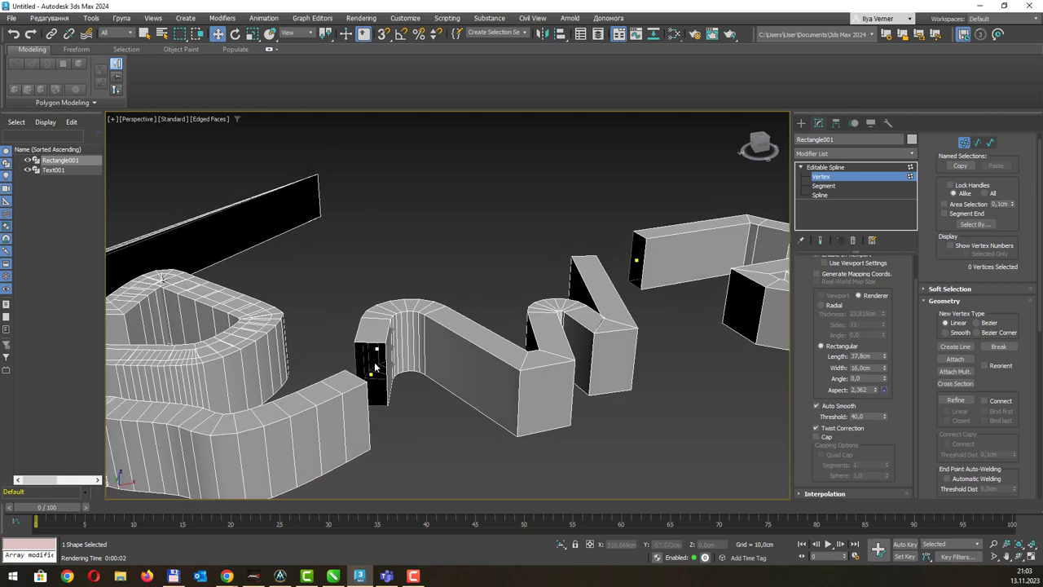
scroll(383, 376, "up", 2)
scroll(396, 356, "up", 3)
mouse_move(397, 357)
middle_mouse_down()
mouse_move(447, 290)
mouse_move(308, 300)
middle_mouse_up()
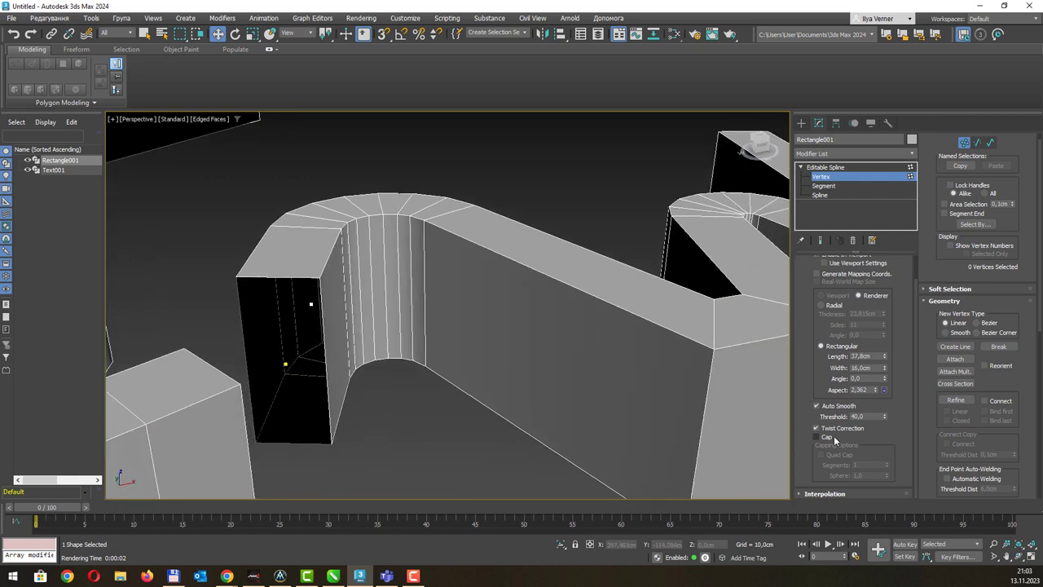
Toggle Rectangle001's end caps off and back on, then enable Quad Cap.
left_click(816, 437)
left_click(830, 438)
left_click(831, 438)
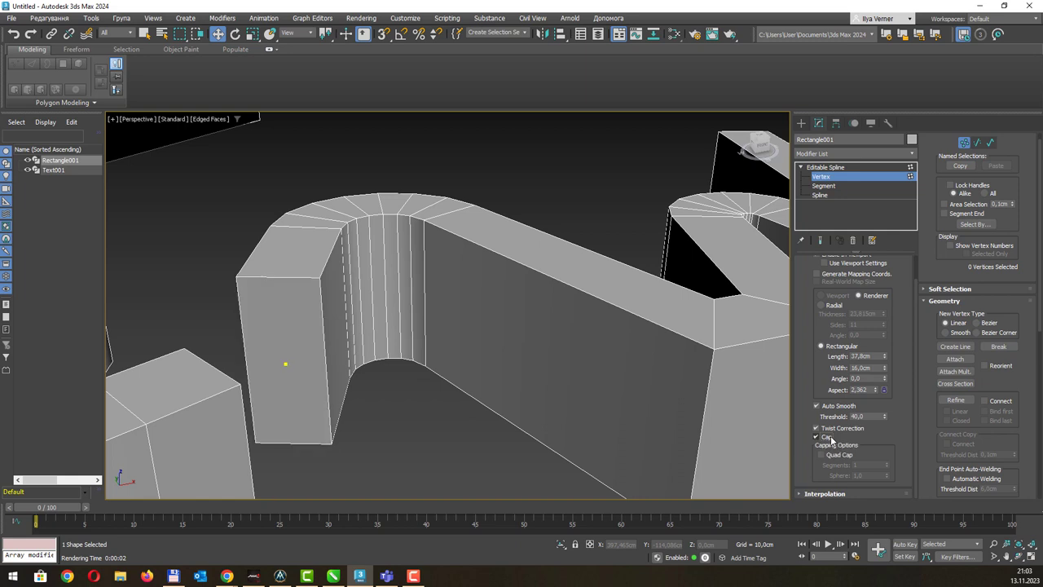
left_click(830, 456)
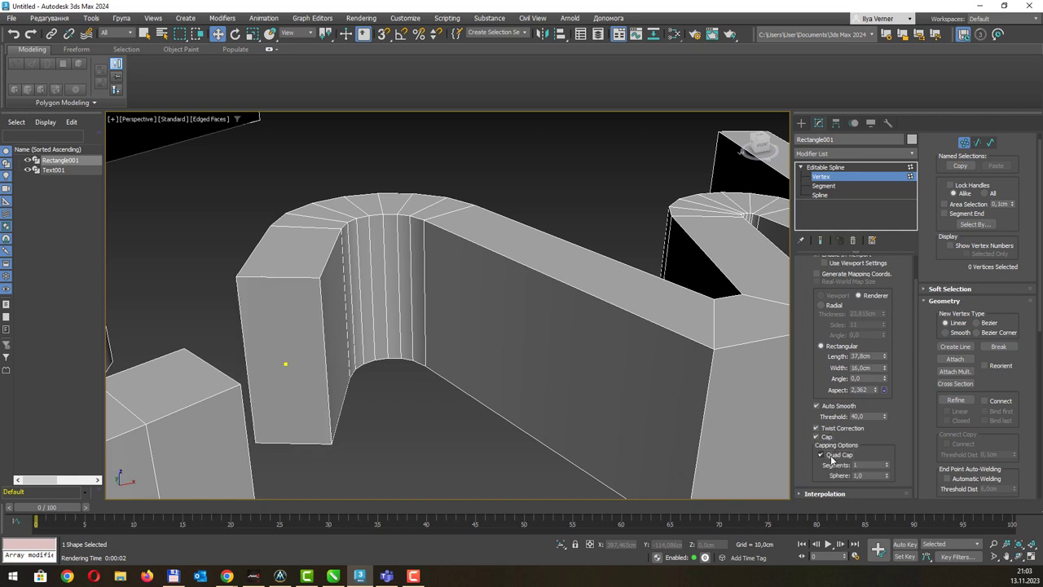
Try Quad Cap Segments at 2, then 4, then 1, and switch Quad Cap off.
left_click(887, 462)
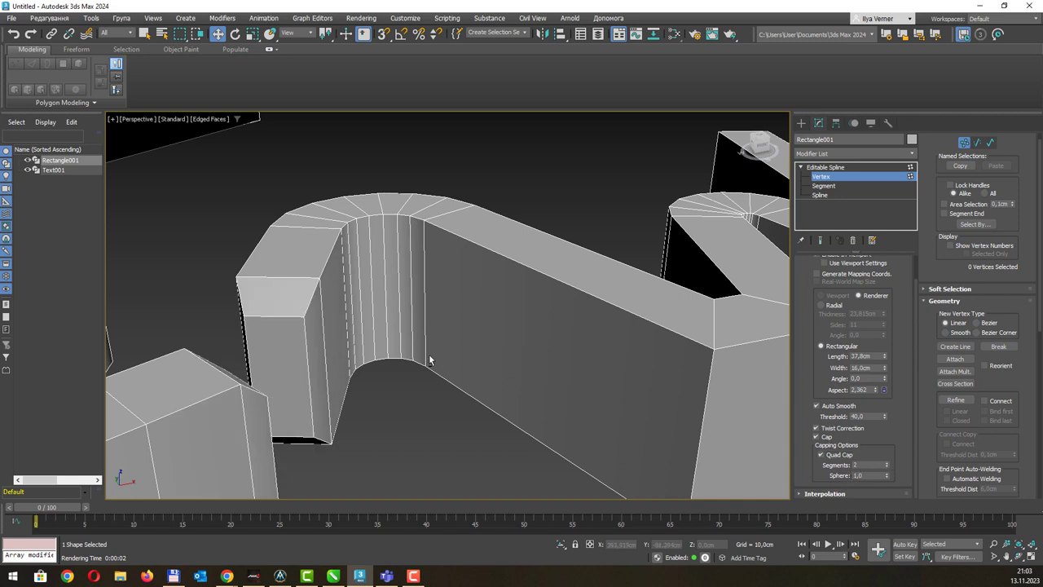
scroll(418, 356, "down", 4)
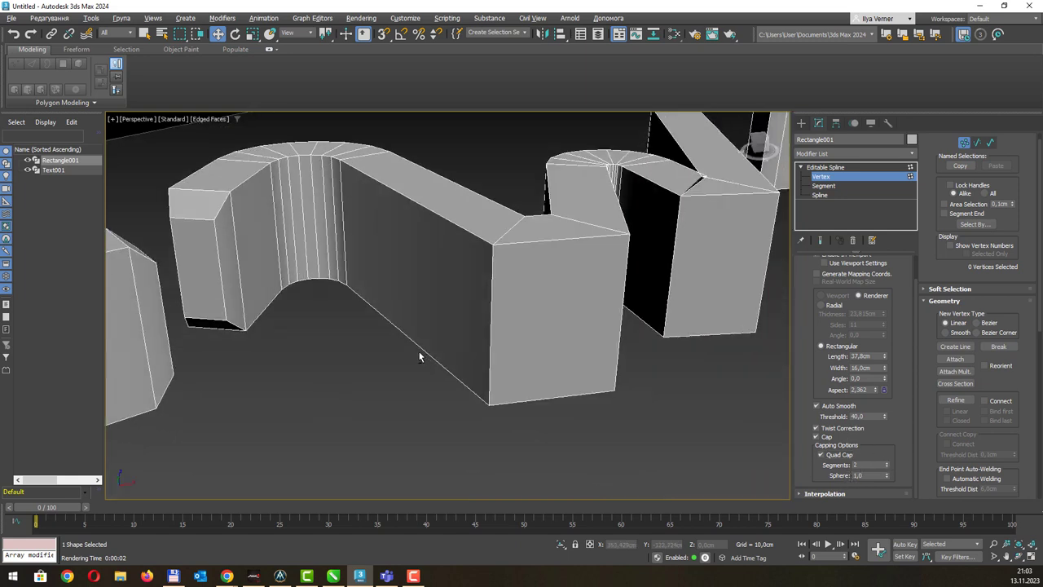
left_click(886, 462)
left_click(886, 462)
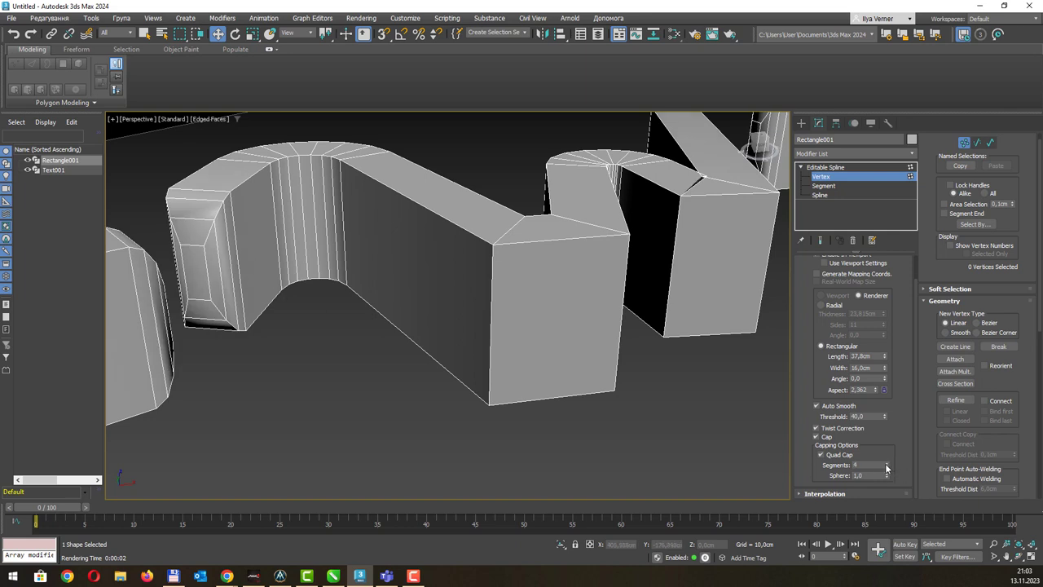
left_click(887, 468)
left_click(887, 468)
left_click(886, 468)
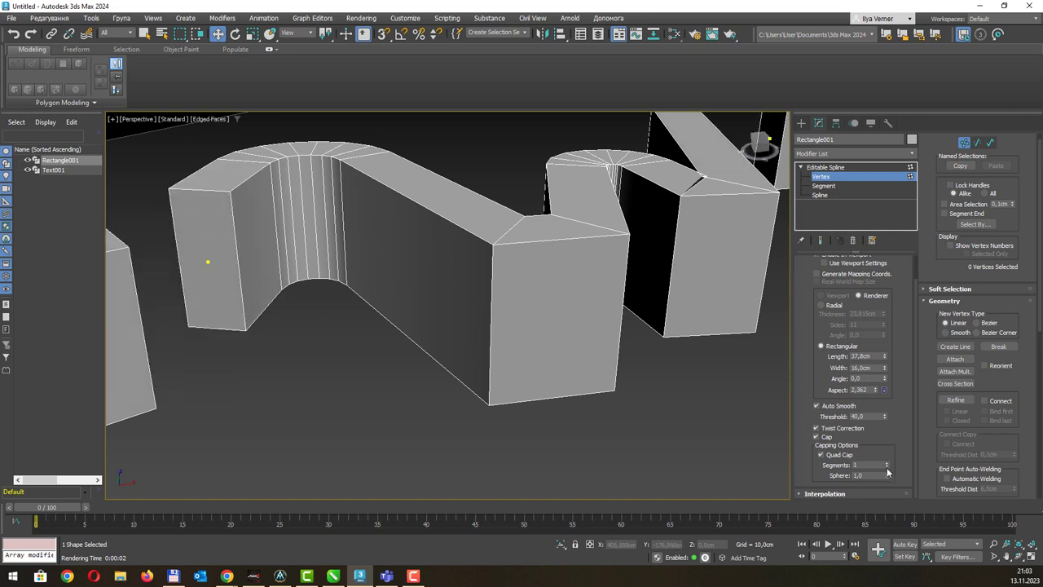
left_click(844, 455)
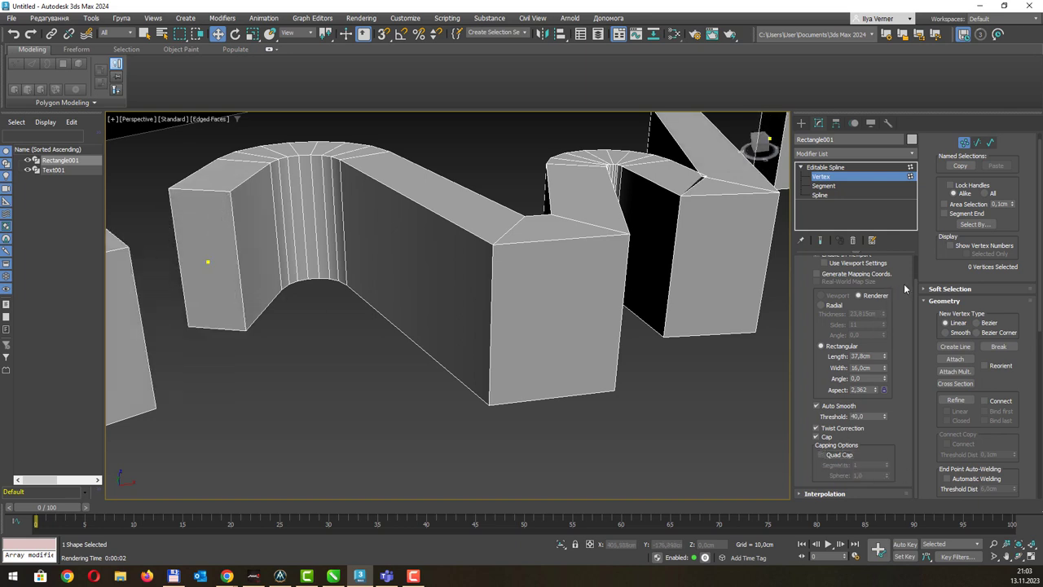
scroll(896, 293, "up", 3)
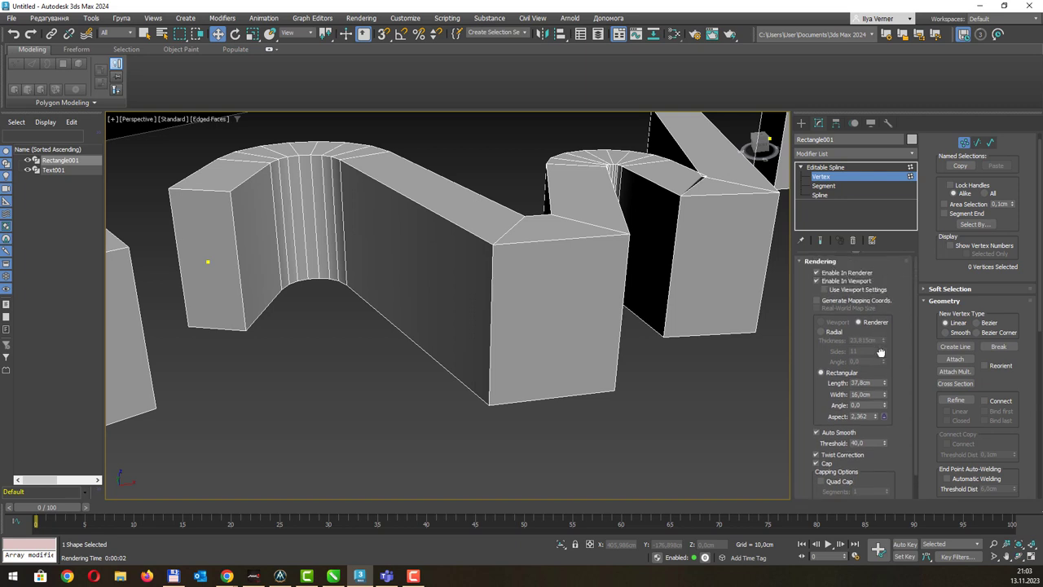
Convert Rectangle001 to an Editable Poly.
scroll(479, 305, "down", 3)
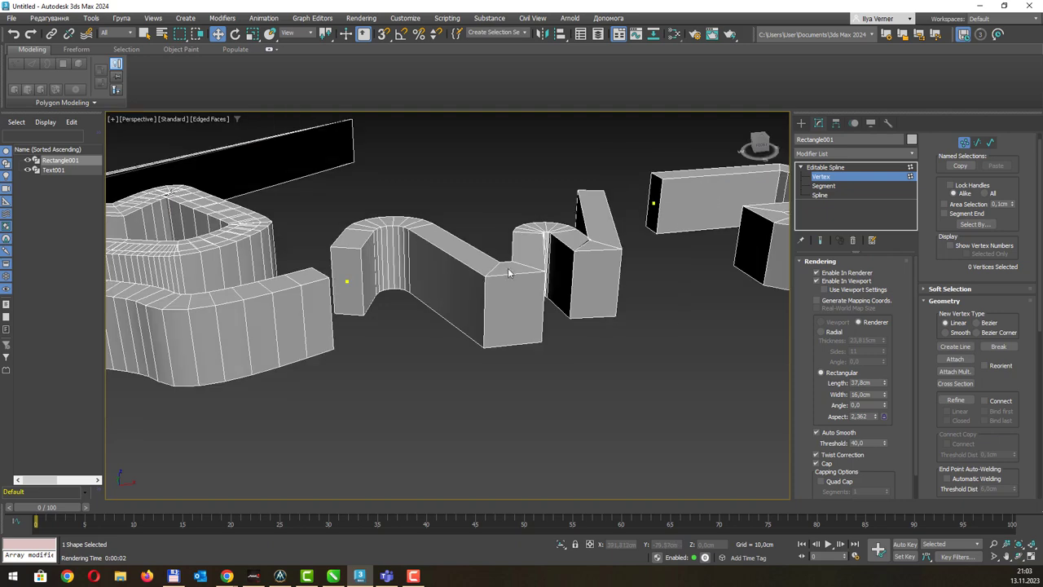
mouse_move(480, 296)
middle_mouse_down("alt")
mouse_move(489, 309)
mouse_move(557, 324)
mouse_move(708, 250)
middle_mouse_up("alt")
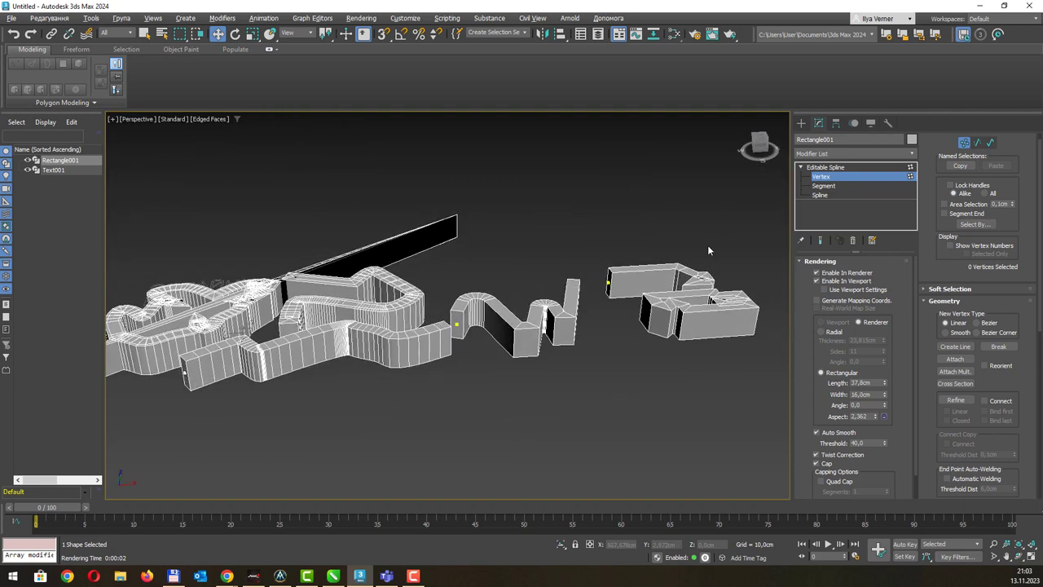
right_click(527, 325)
mouse_move(562, 454)
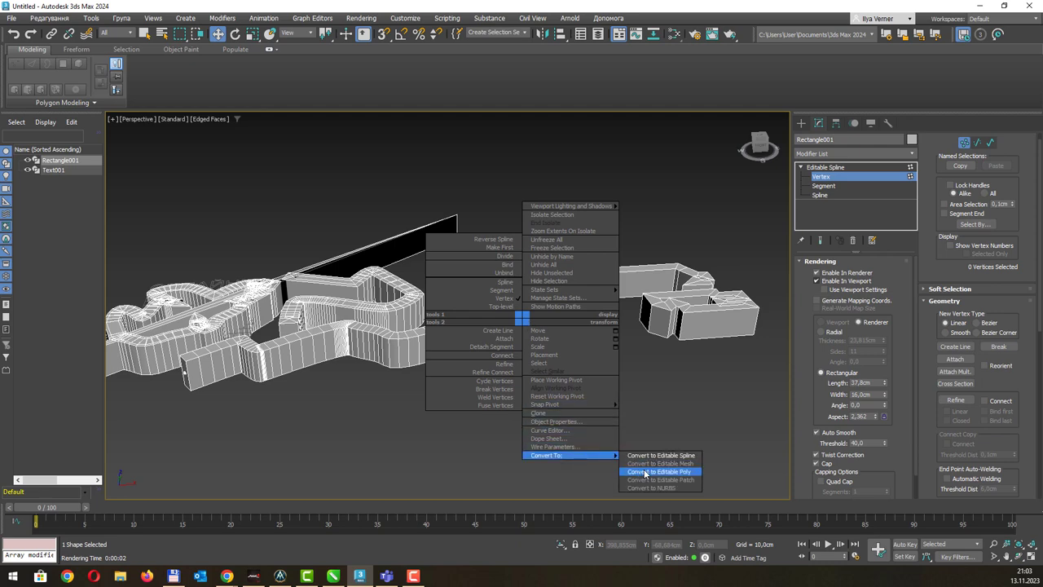
left_click(643, 471)
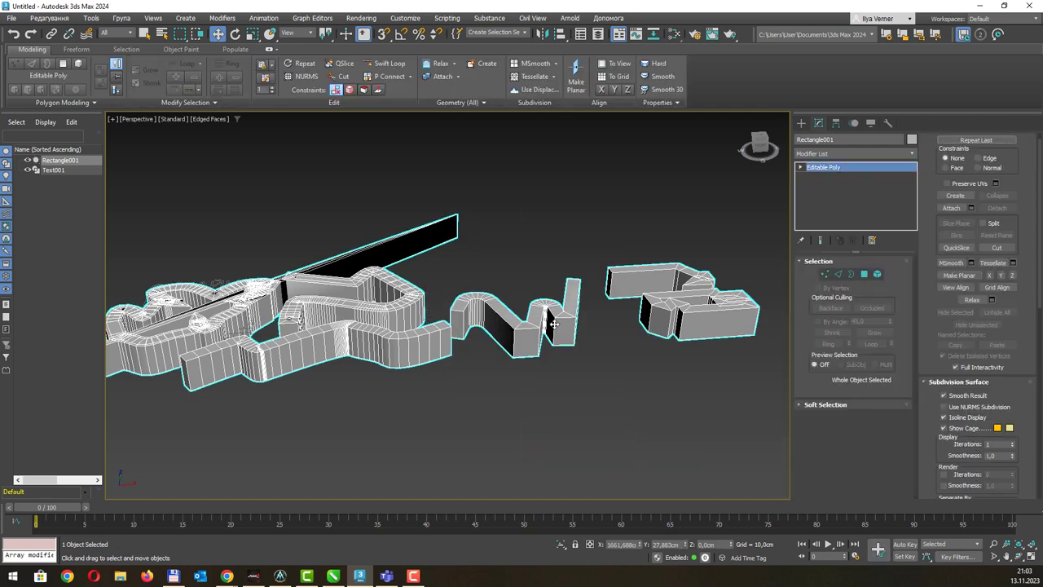
Move one block's end face outward in Polygon mode to lengthen it, then exit Polygon mode.
mouse_move(540, 261)
middle_mouse_down("alt")
mouse_move(516, 293)
mouse_move(538, 313)
mouse_move(558, 299)
middle_mouse_up("alt")
key("4")
left_click(542, 314)
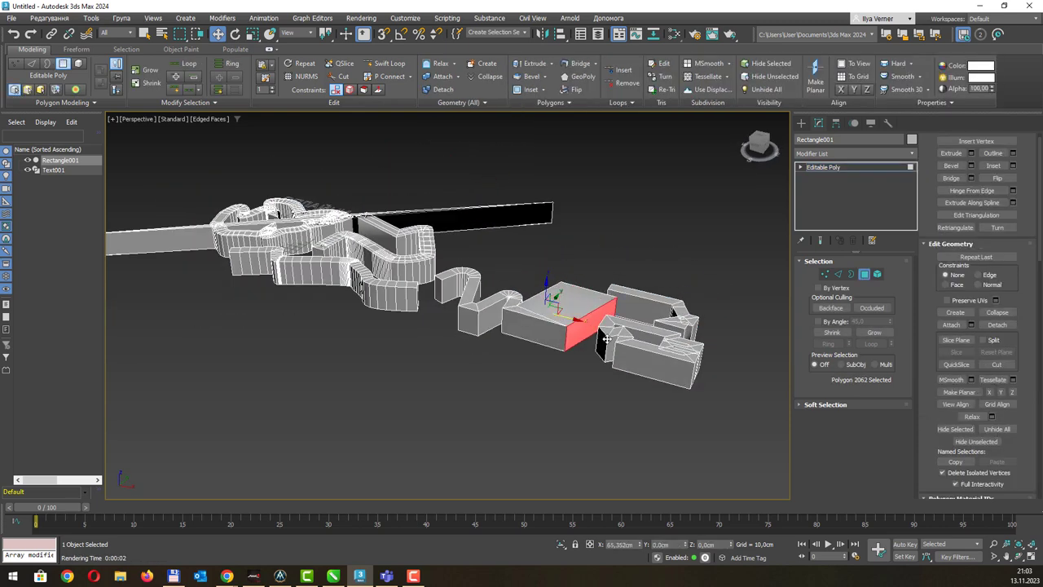
left_click_drag(562, 315, 575, 321)
key("q")
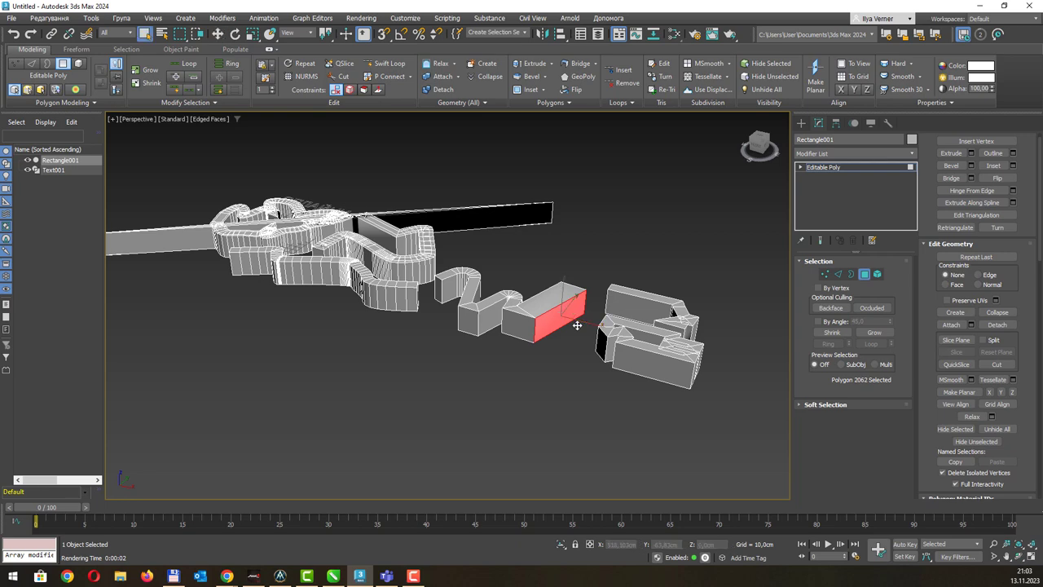
middle_click_drag(575, 291, 544, 298, "alt")
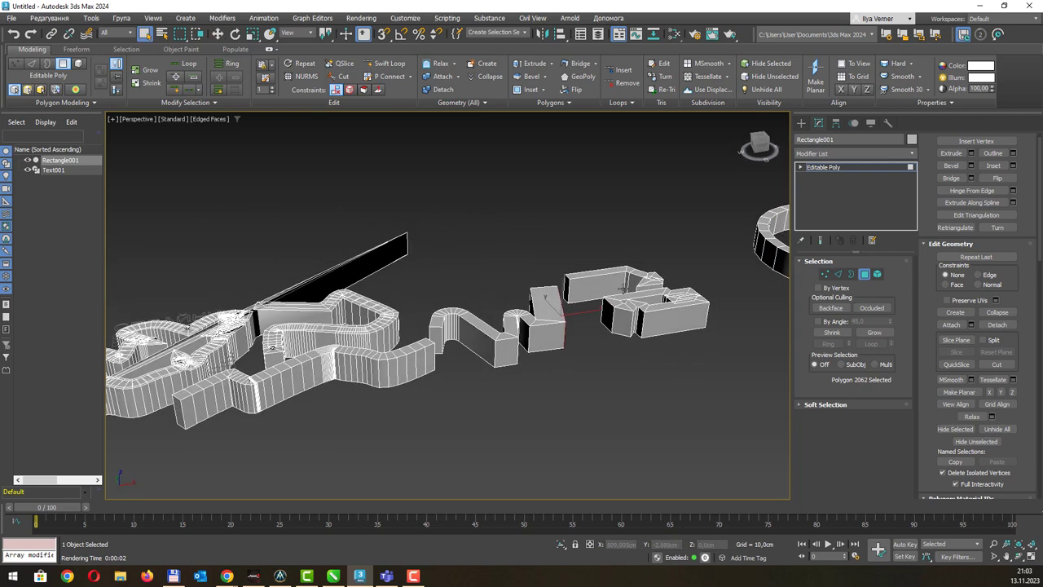
middle_click_drag(564, 287, 557, 280, "alt")
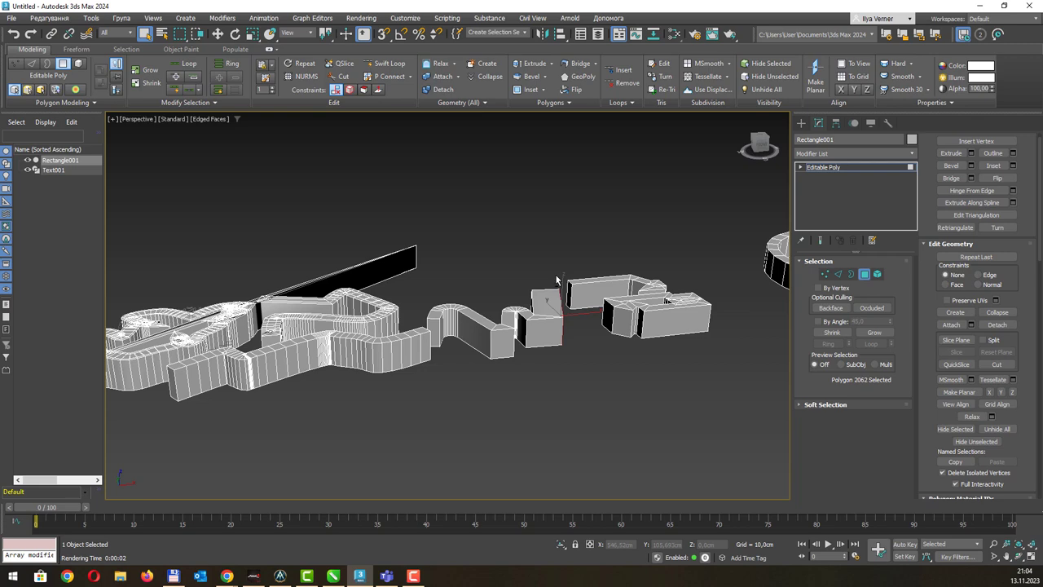
left_click(864, 277)
mouse_move(668, 265)
middle_mouse_down("alt")
mouse_move(628, 265)
mouse_move(527, 347)
middle_mouse_up("alt")
Switch to the Front view, zoom out and pan to empty space, and show Shapes > Splines.
key("f")
scroll(559, 302, "down", 3)
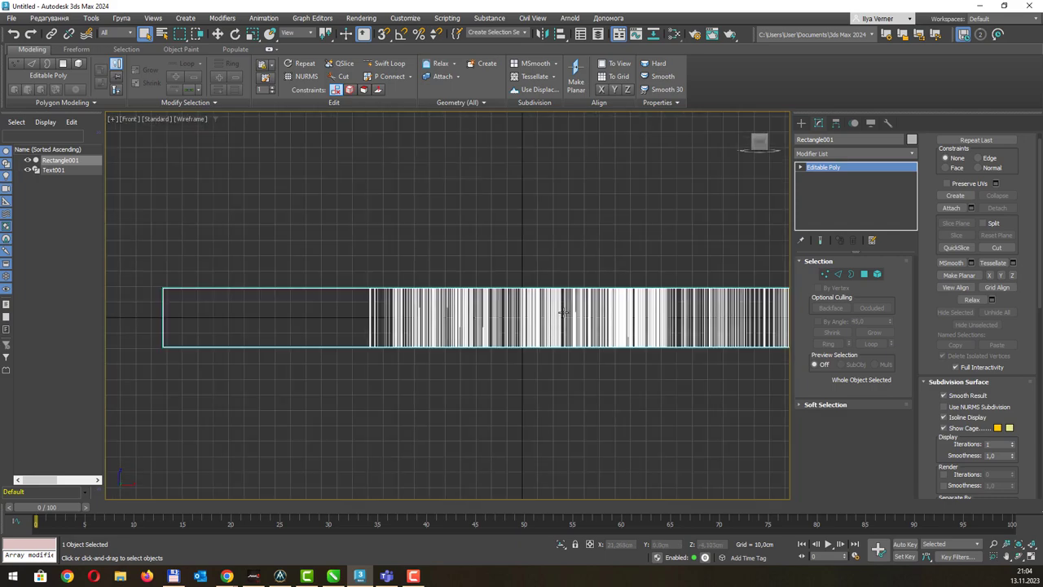
scroll(605, 284, "down", 2)
scroll(477, 328, "down", 2)
middle_click_drag(692, 280, 446, 311)
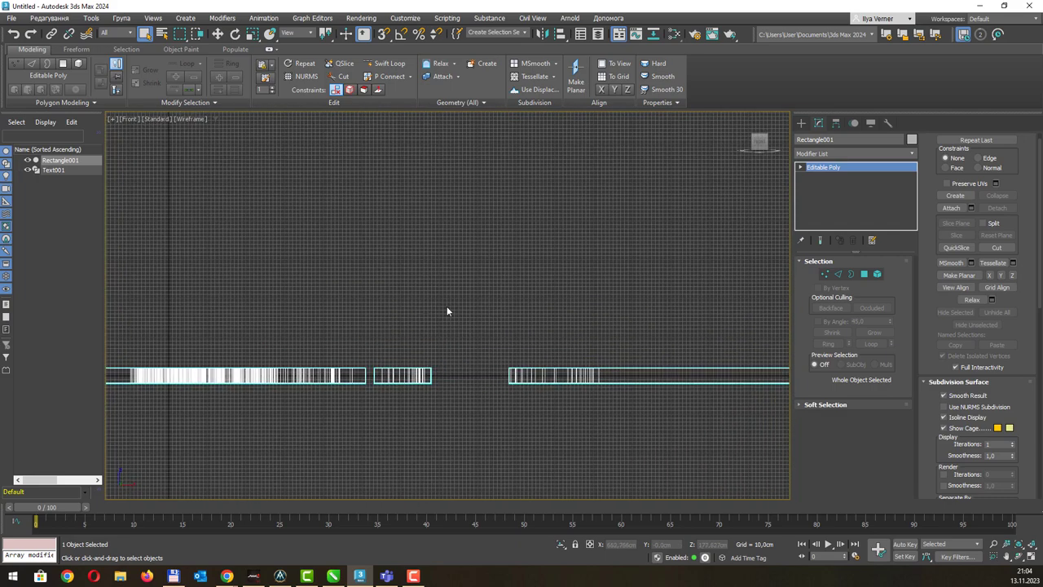
mouse_move(270, 282)
middle_mouse_down()
mouse_move(386, 317)
mouse_move(583, 304)
middle_mouse_up()
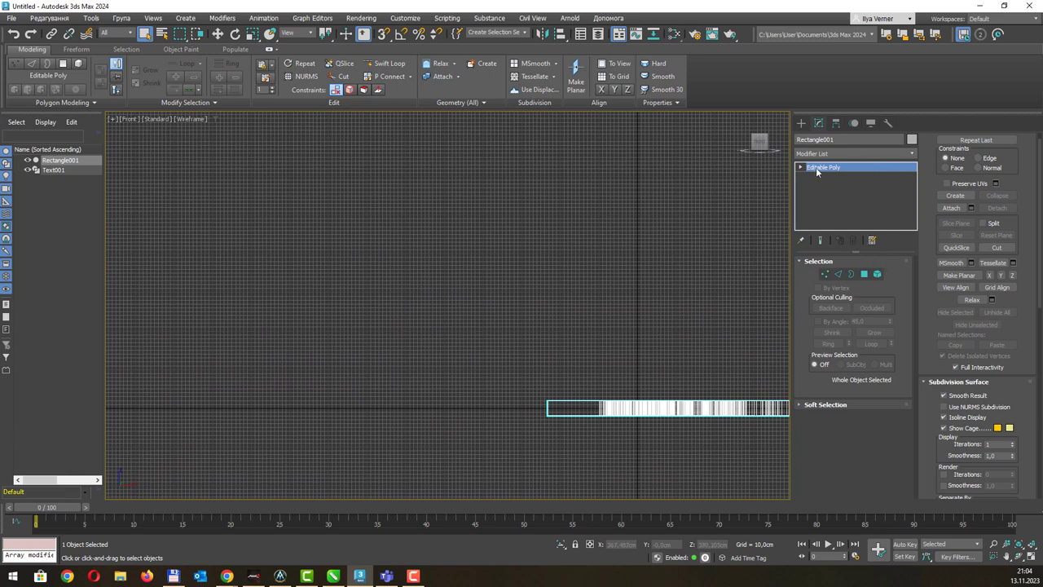
left_click(801, 123)
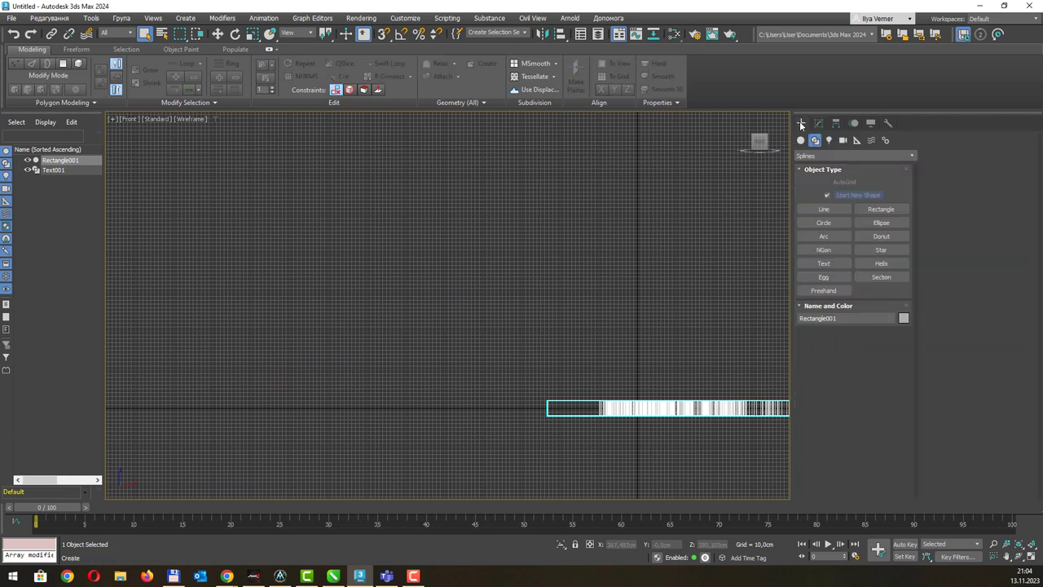
Start a Line spline with an S-shaped curve near the upper middle of the Front view.
left_click(835, 209)
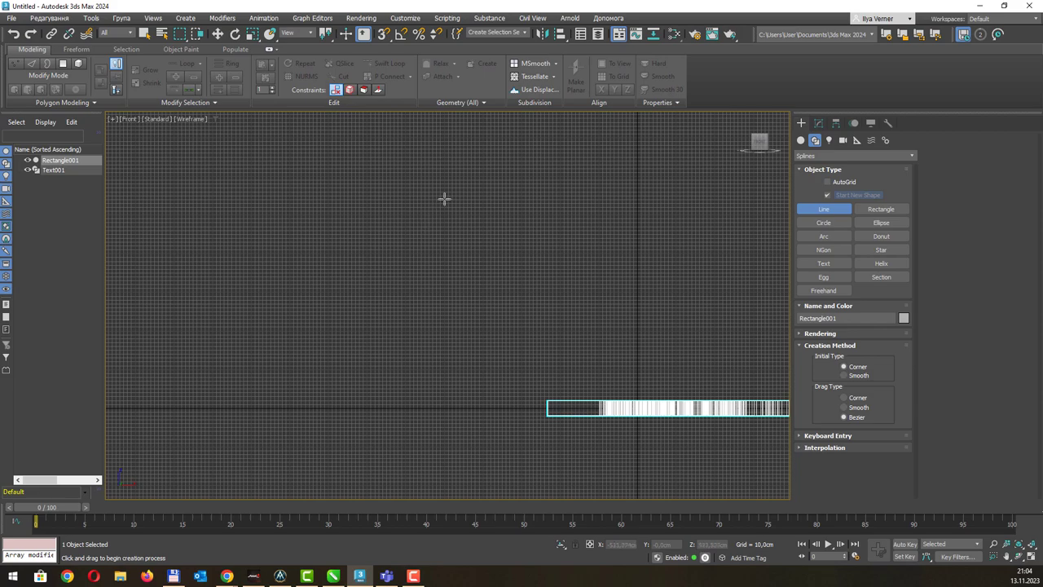
scroll(452, 220, "up", 2)
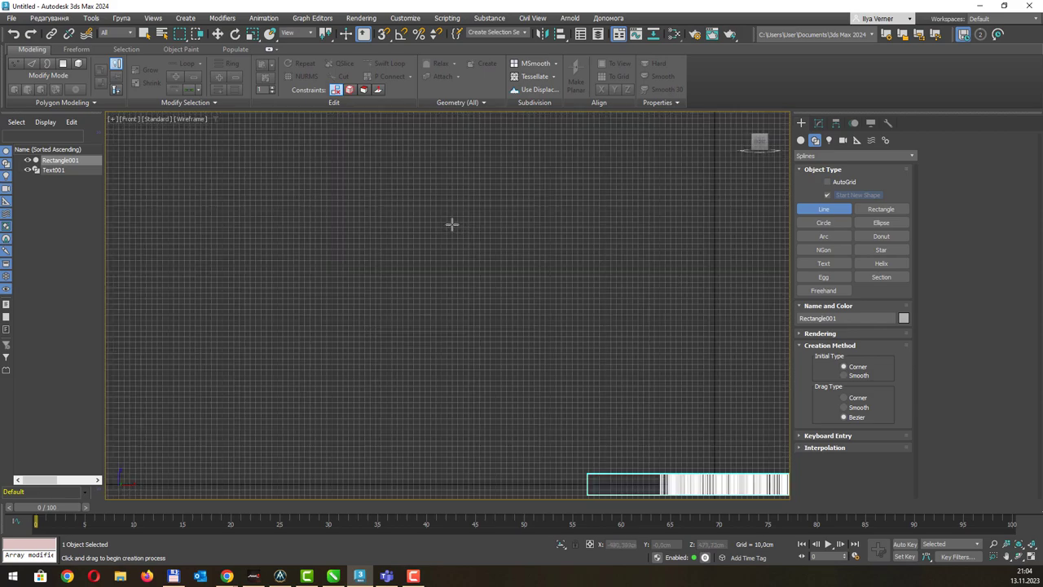
left_click(446, 228)
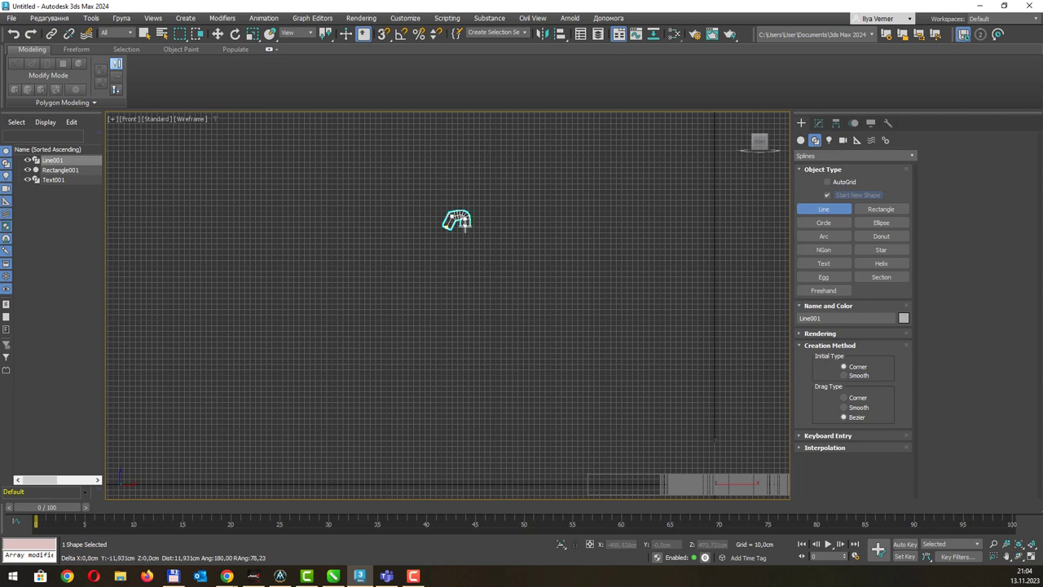
left_click(462, 236)
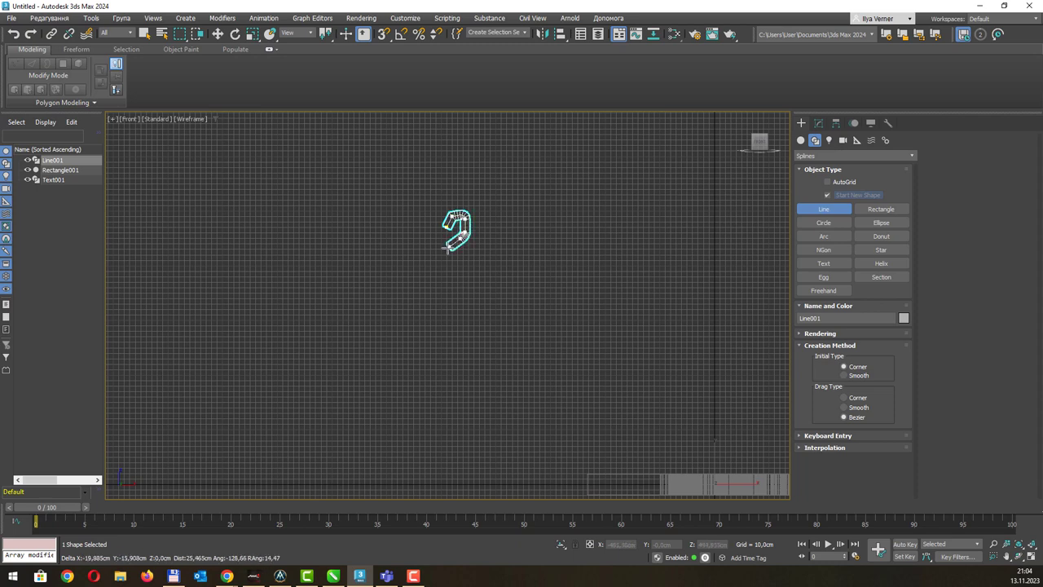
left_click(440, 249)
left_click(445, 259)
left_click(470, 264)
left_click(471, 281)
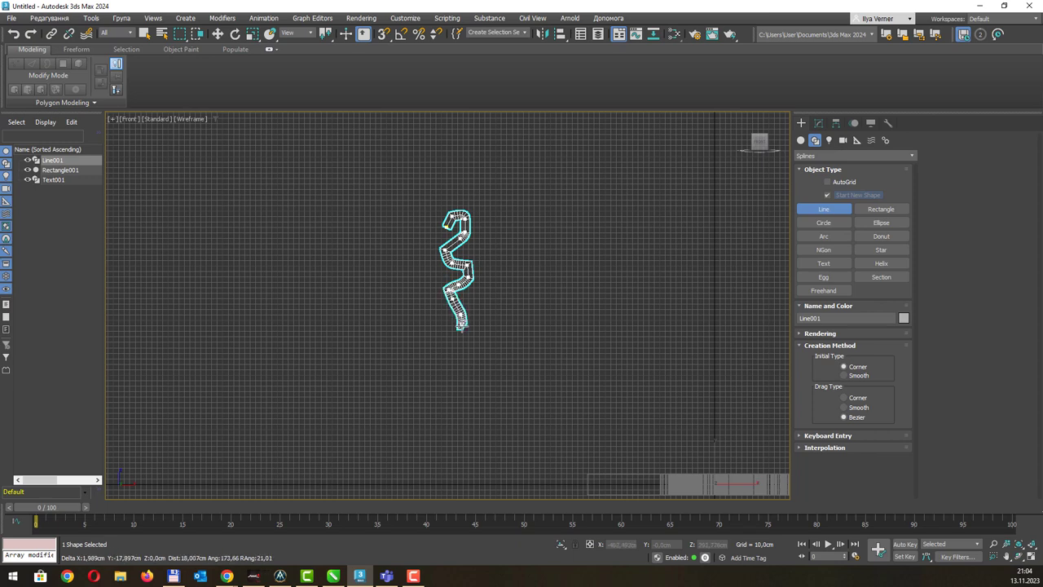
Extend the line downward with more bends, ending in a short leftward foot, and finish it.
left_click(463, 371)
left_click(493, 409)
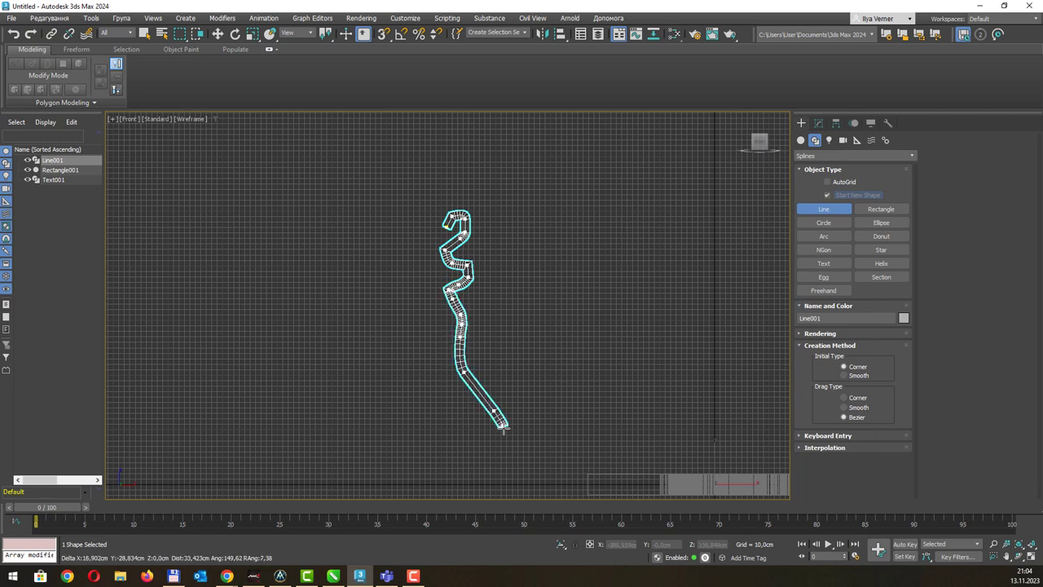
left_click(502, 425)
left_click(484, 453)
left_click(481, 471)
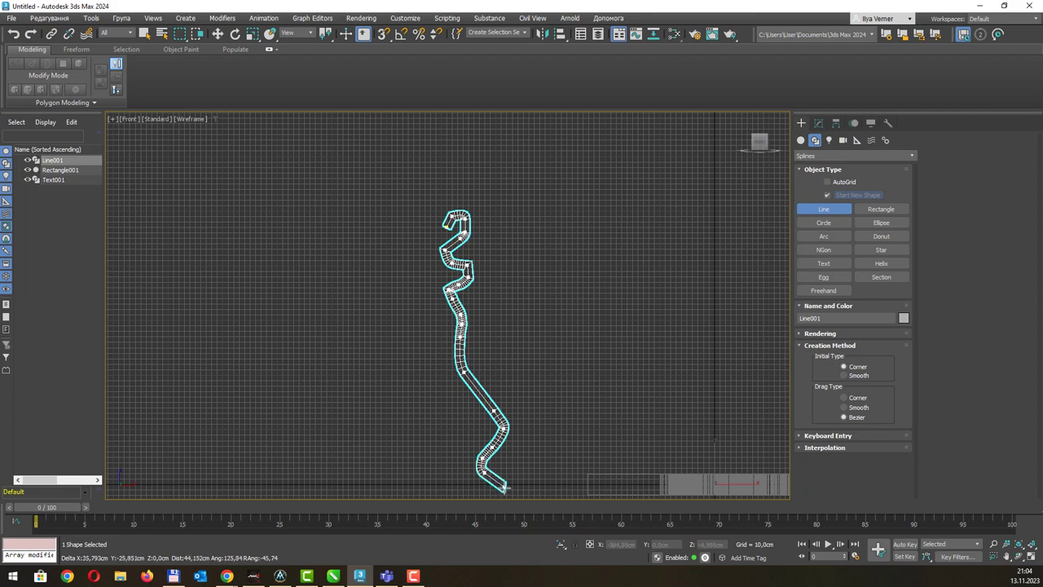
middle_click_drag(502, 491, 508, 436)
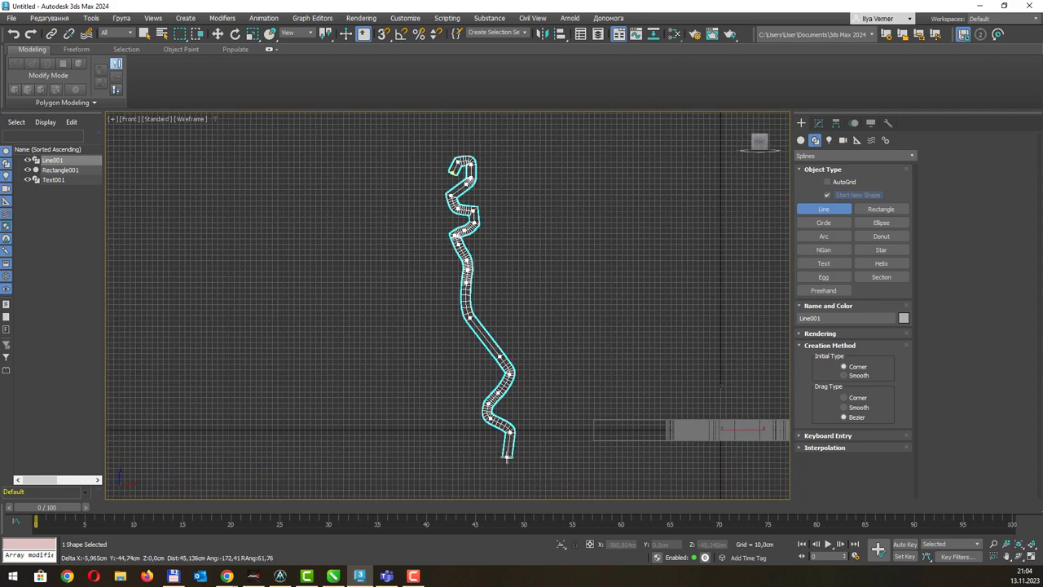
left_click(492, 466)
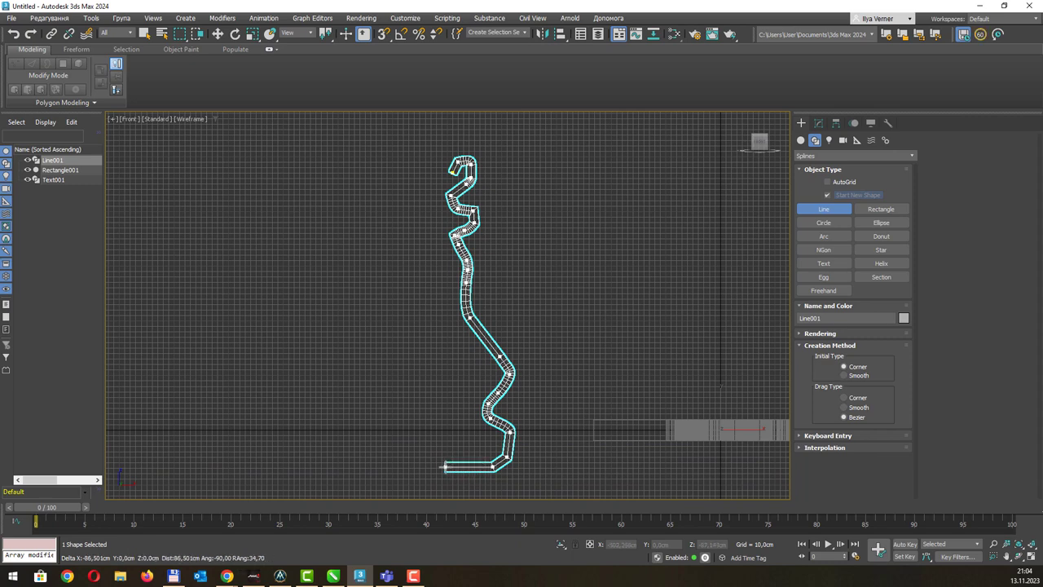
right_click(443, 467)
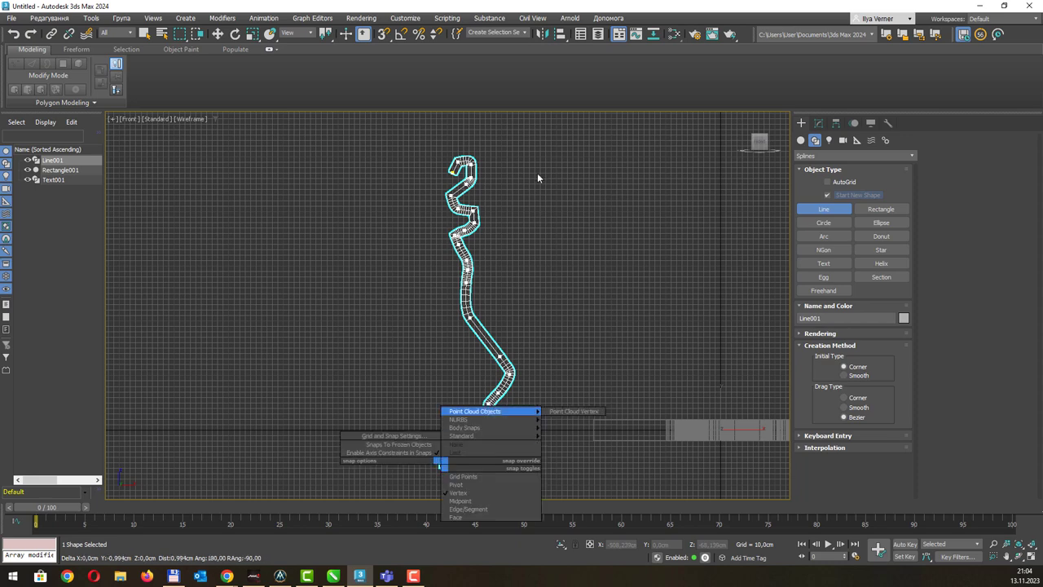
right_click(341, 295)
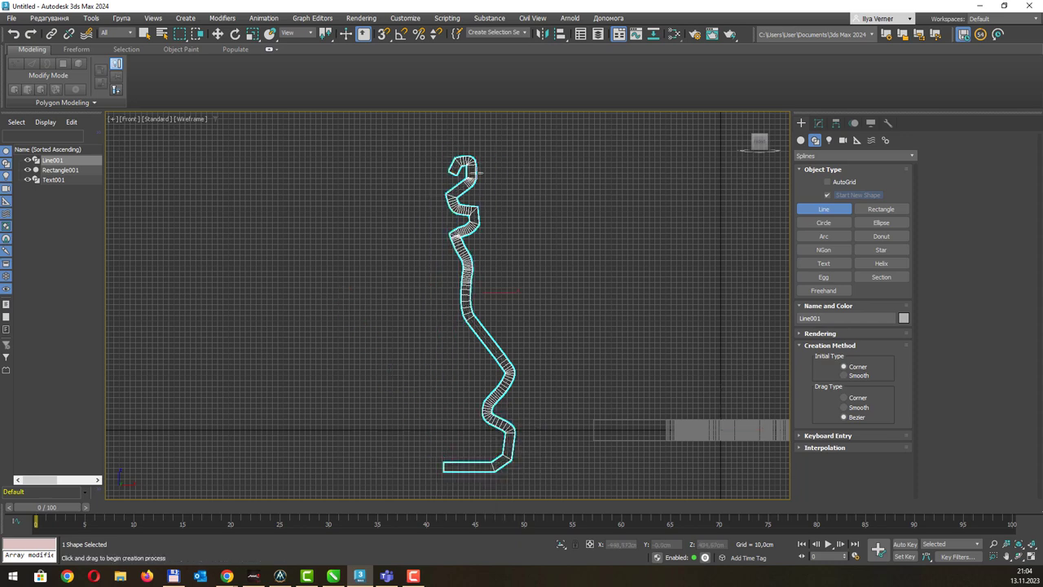
Switch off Line001's rendering thickness so it displays as a thin spline.
left_click(818, 123)
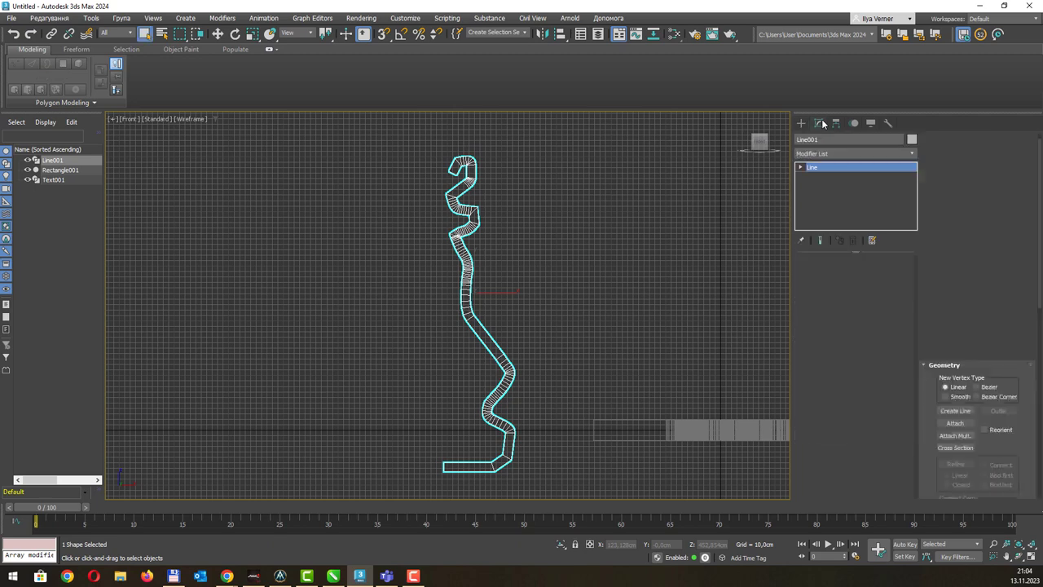
left_click(800, 167)
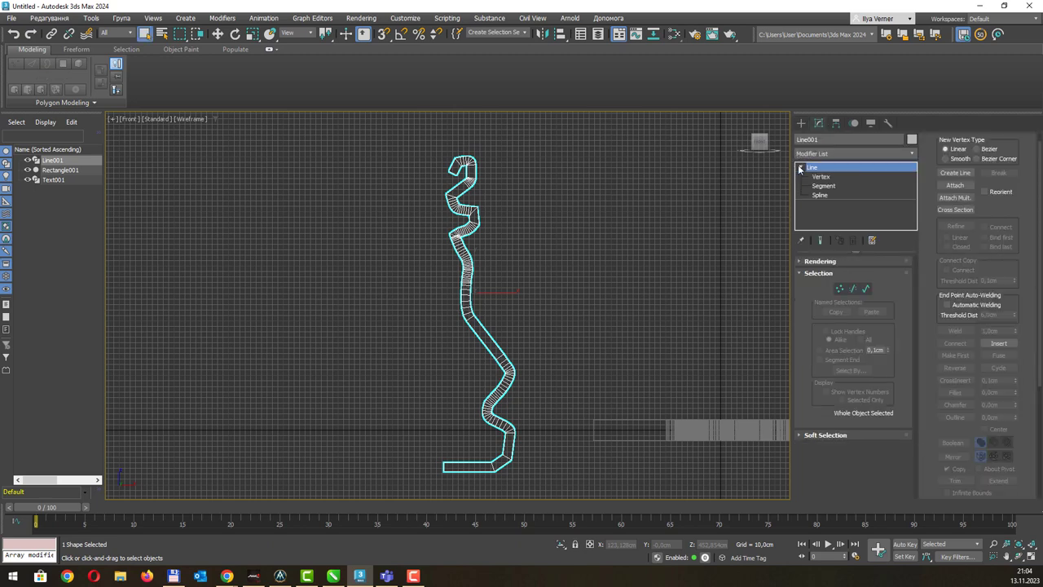
left_click(801, 167)
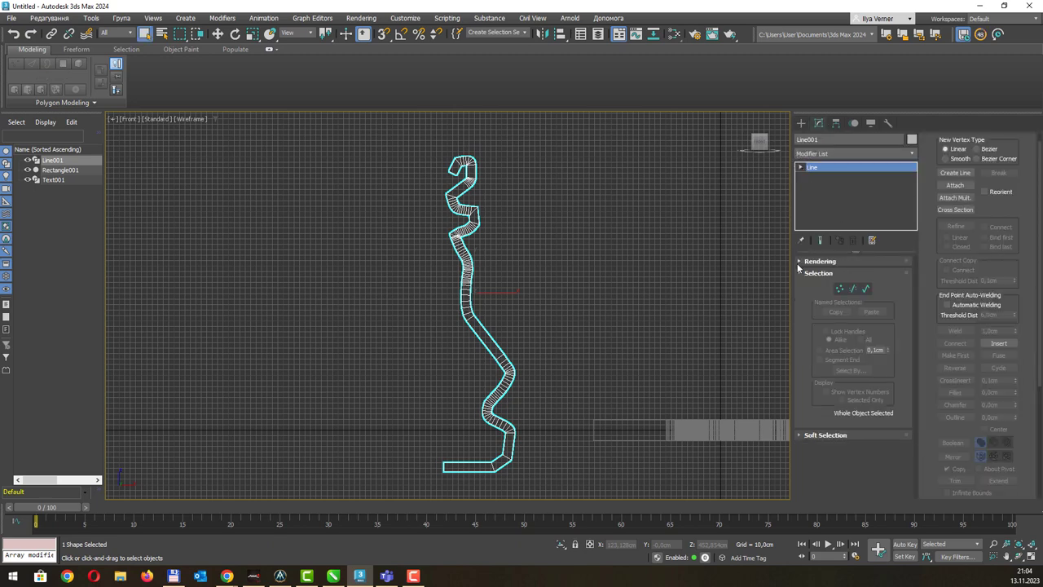
left_click(803, 262)
left_click(833, 274)
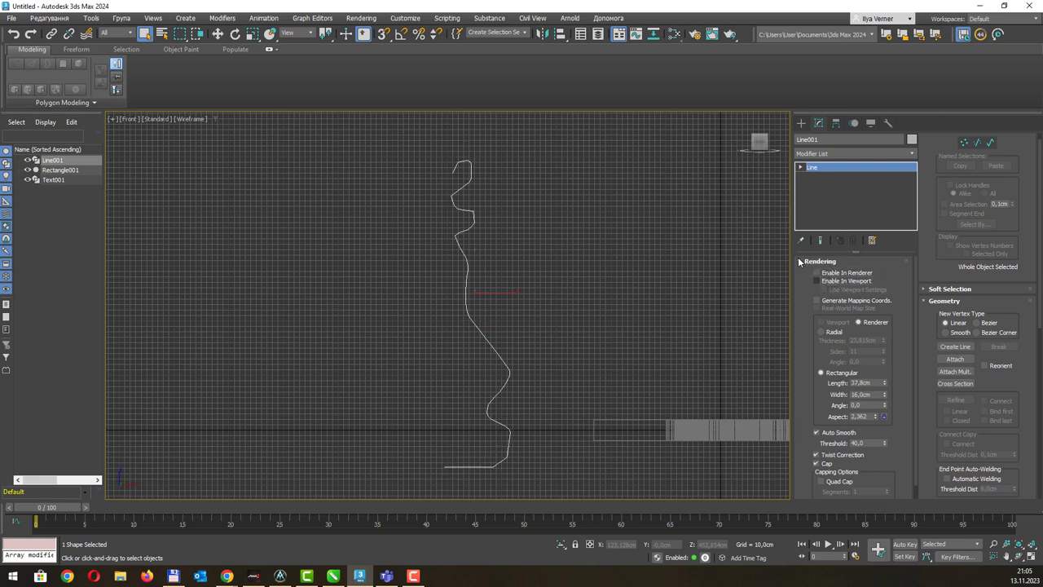
left_click(799, 260)
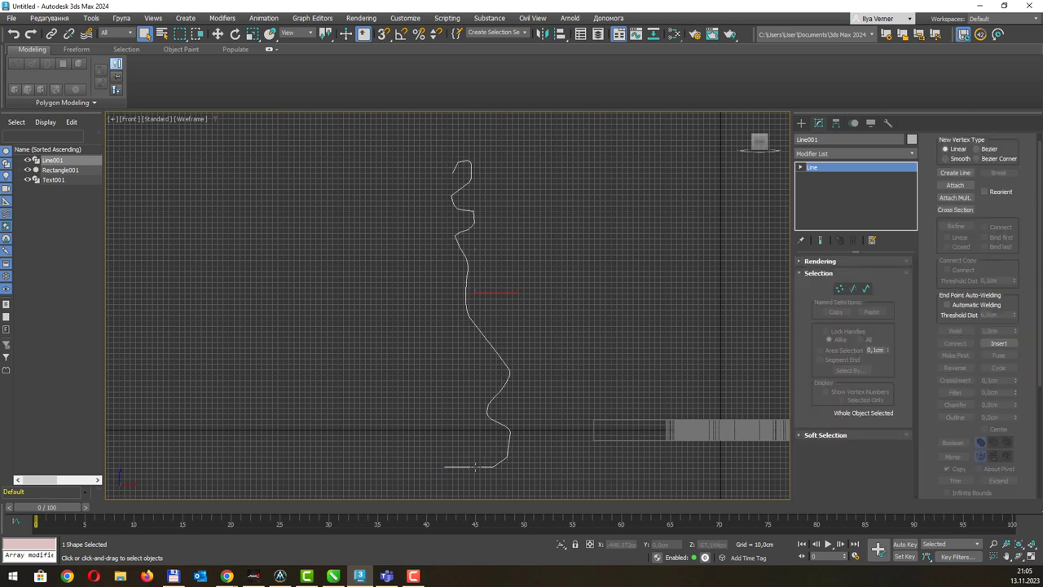
Select Line001's bottom end vertex at Vertex level.
key("1")
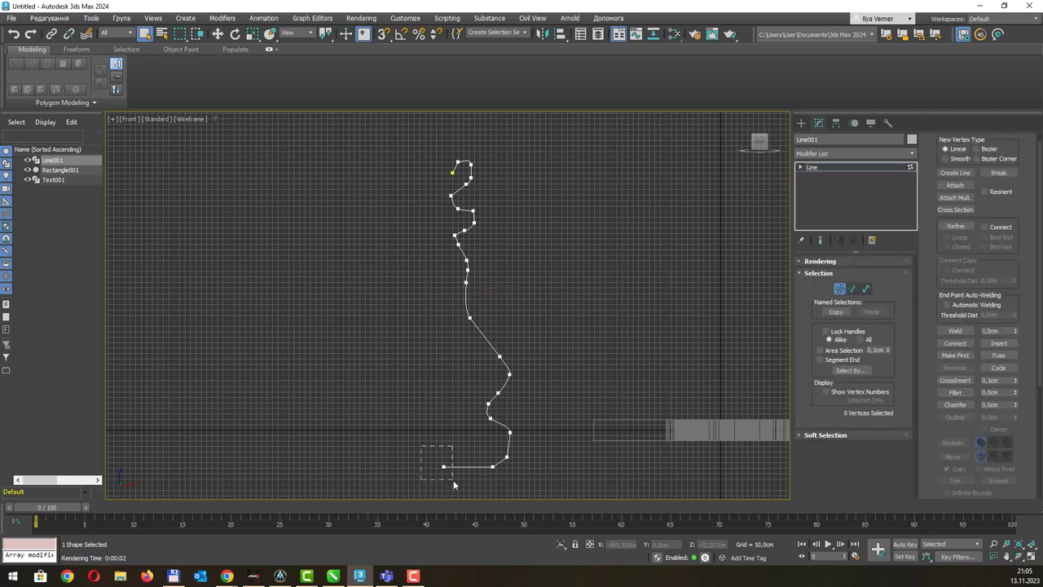
left_click_drag(453, 480, 452, 479)
left_click(912, 153)
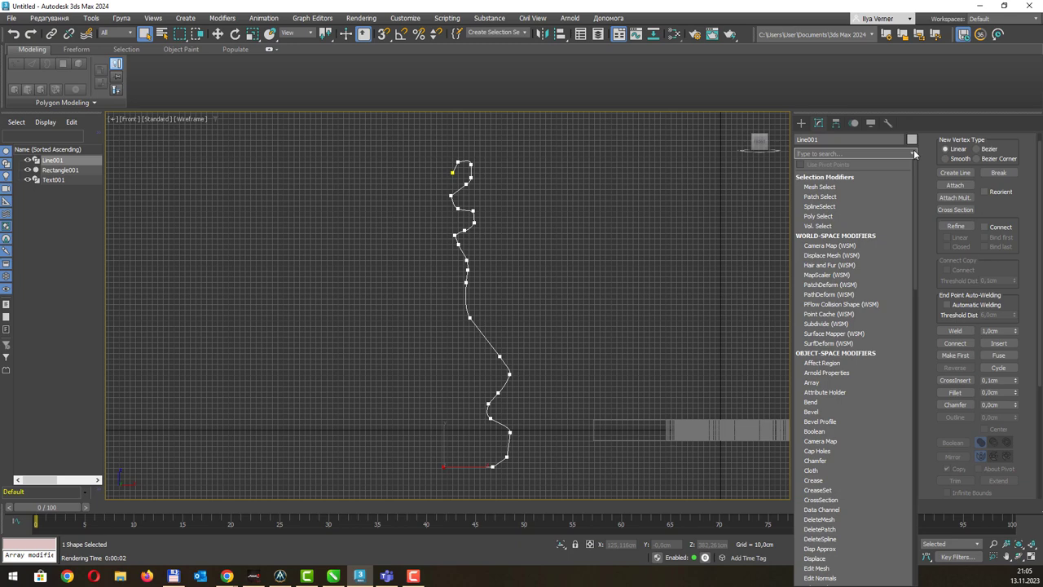
Apply a Lathe modifier to Line001 and frame the chess piece in Perspective view.
type("lat")
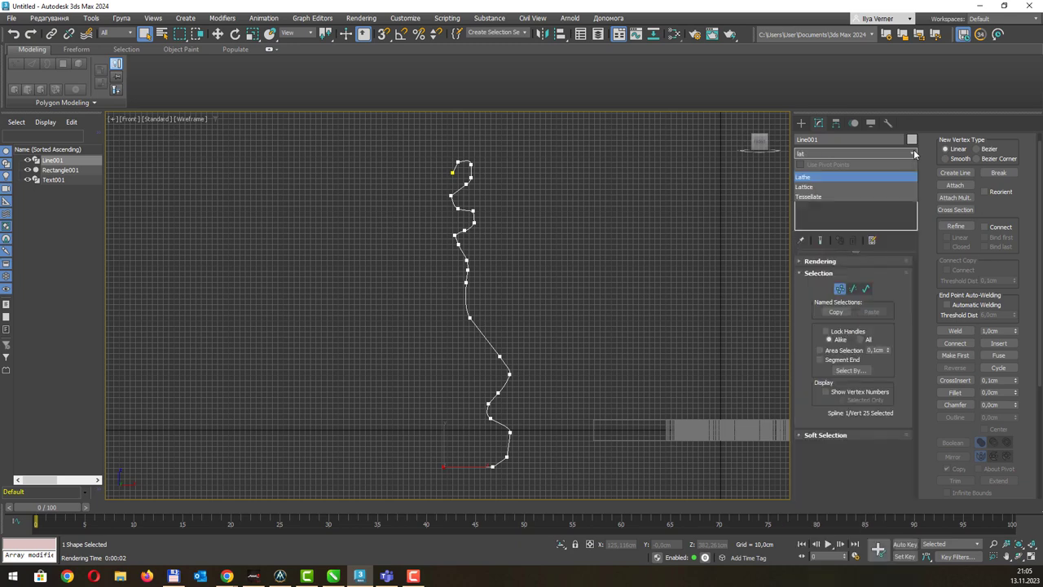
key("Return")
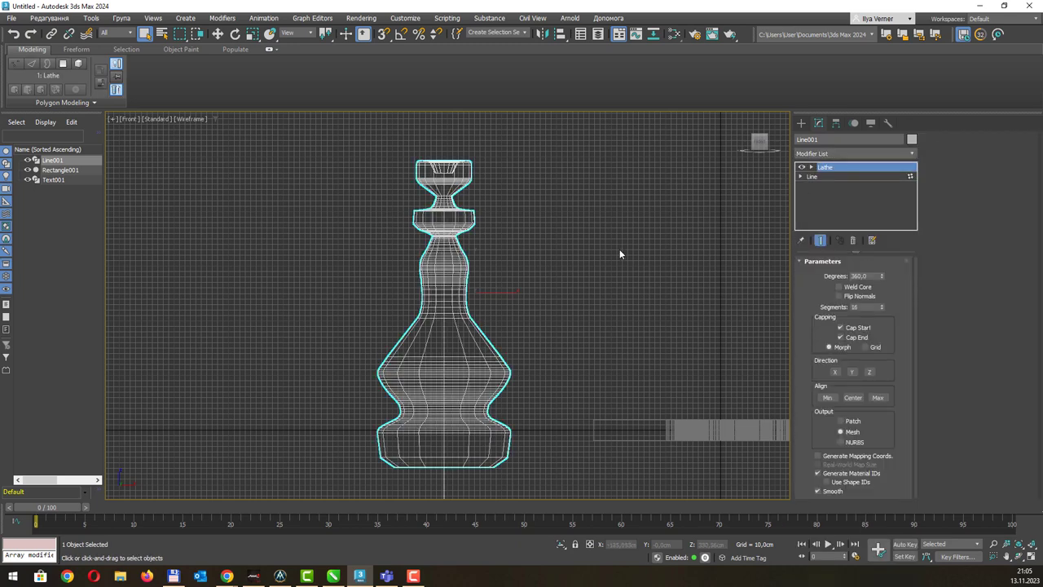
key("p")
key("z")
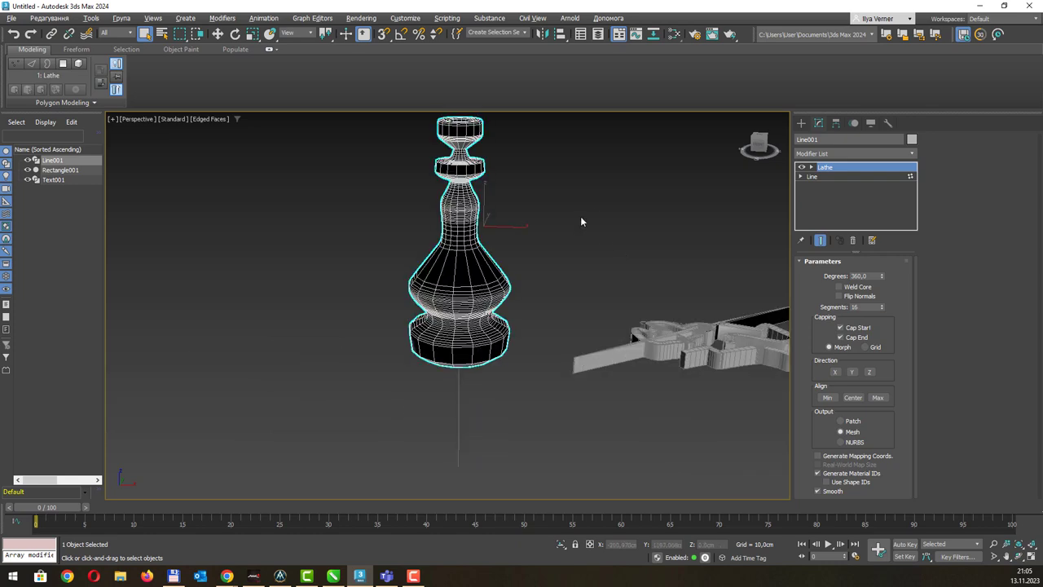
mouse_move(580, 216)
middle_mouse_down("alt")
mouse_move(595, 207)
mouse_move(584, 267)
mouse_move(600, 266)
mouse_move(575, 328)
mouse_move(597, 167)
middle_mouse_up("alt")
Enable Flip Normals and Weld Core on the Lathe, inspect it, and return to Front view.
left_click(839, 296)
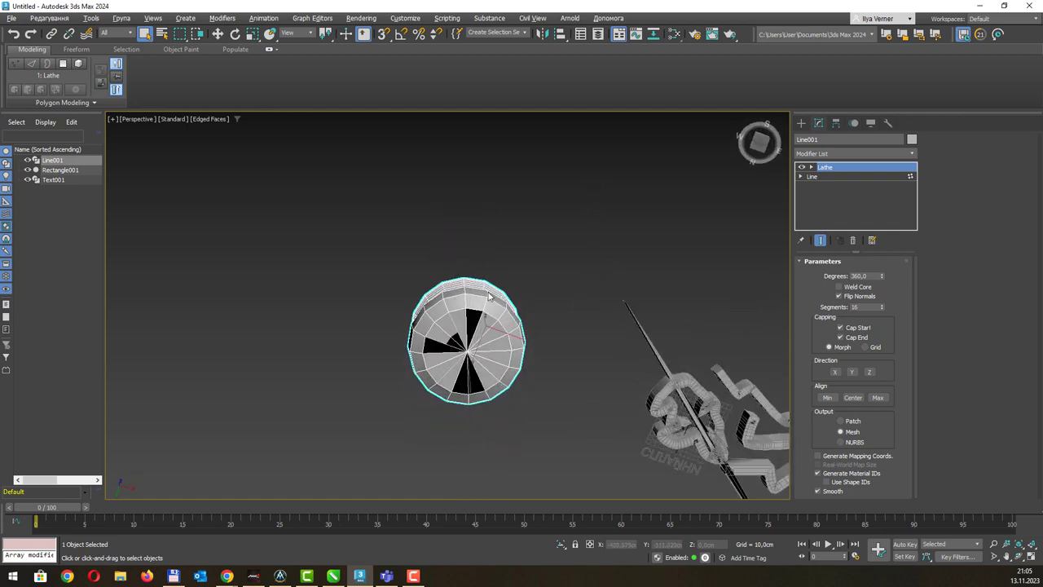
left_click(860, 288)
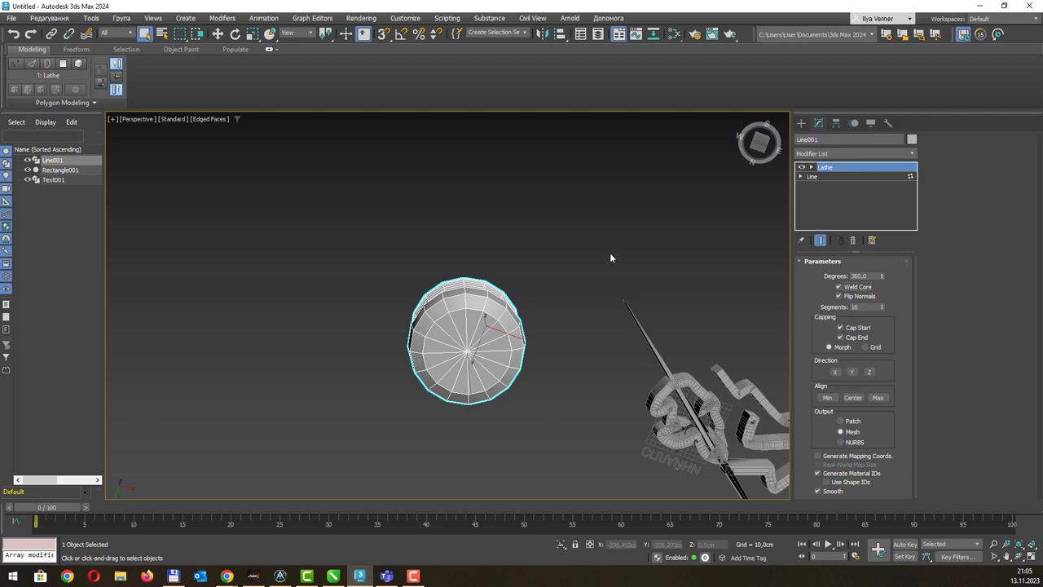
mouse_move(610, 258)
middle_mouse_down("alt")
mouse_move(554, 263)
mouse_move(536, 356)
middle_mouse_up("alt")
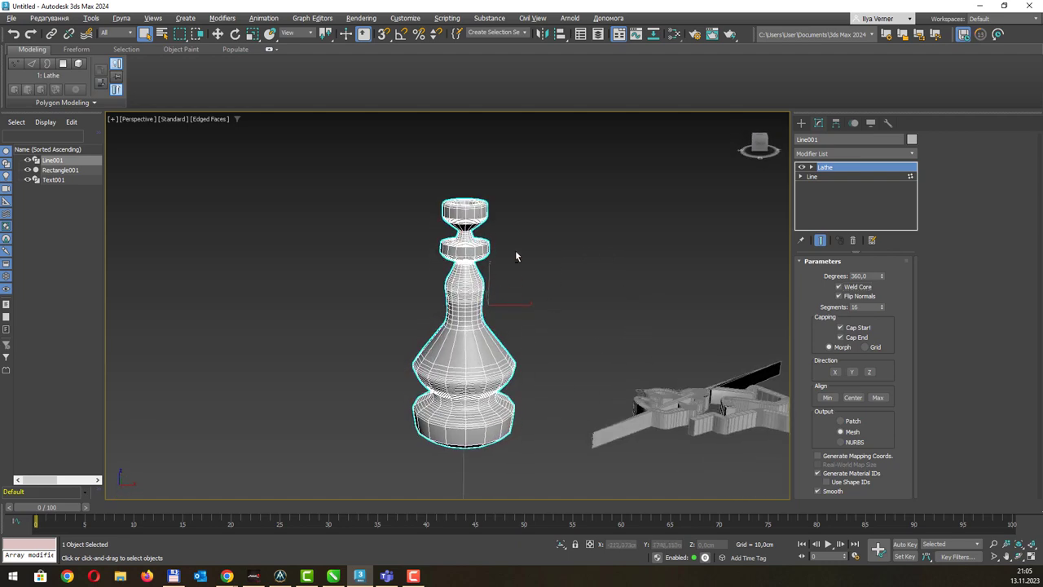
mouse_move(514, 257)
middle_mouse_down("alt")
mouse_move(514, 268)
mouse_move(515, 252)
middle_mouse_up("alt")
scroll(491, 242, "up", 3)
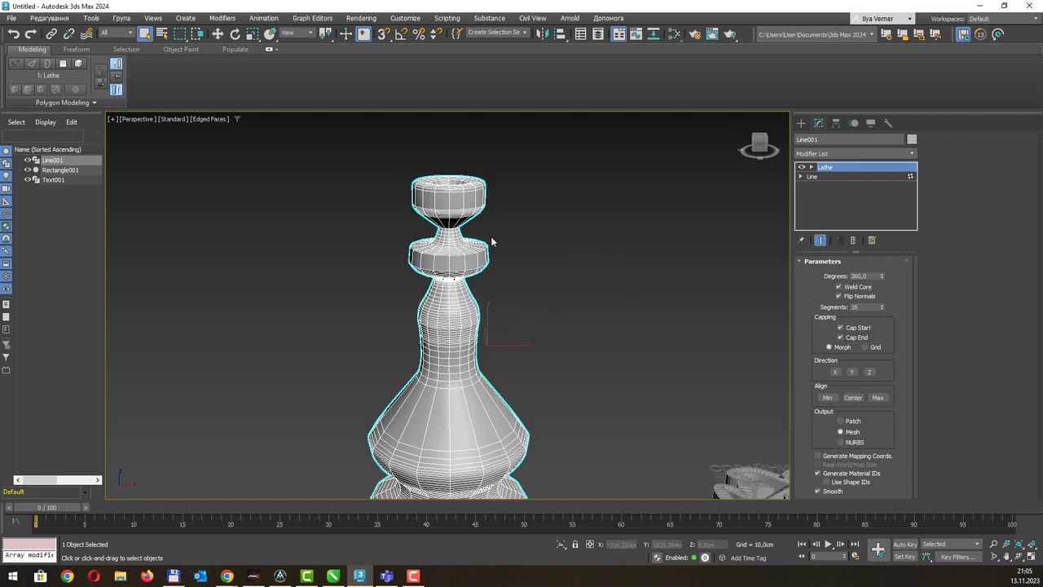
scroll(491, 241, "down", 3)
scroll(493, 242, "down", 2)
mouse_move(565, 253)
middle_mouse_down("alt")
mouse_move(540, 251)
mouse_move(591, 249)
mouse_move(559, 244)
middle_mouse_up("alt")
middle_click_drag(523, 282, 797, 303)
key("f")
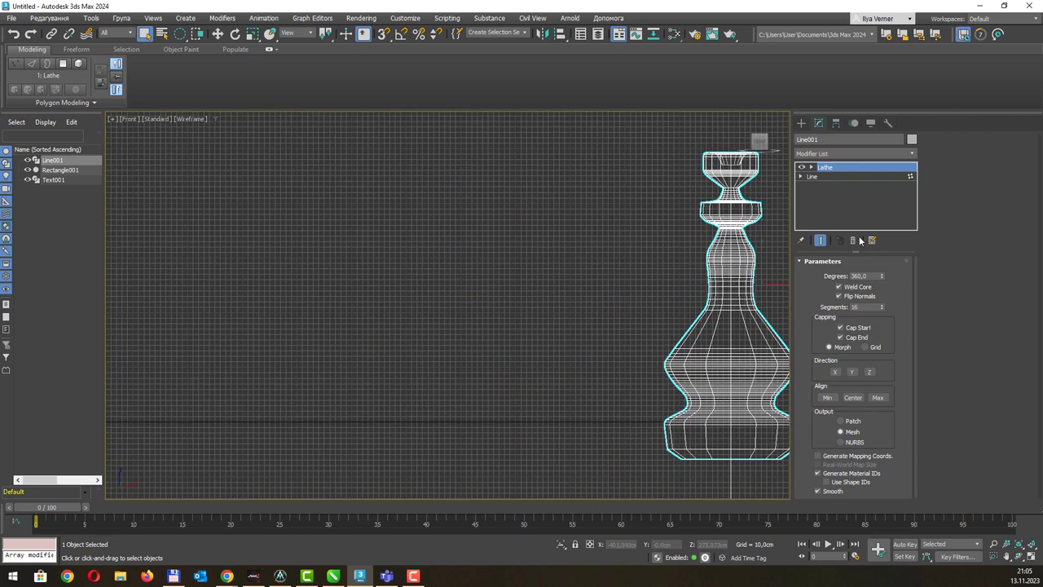
Draw a five-point bowl profile Line002 left of the chess piece and select its base end vertex.
left_click(800, 123)
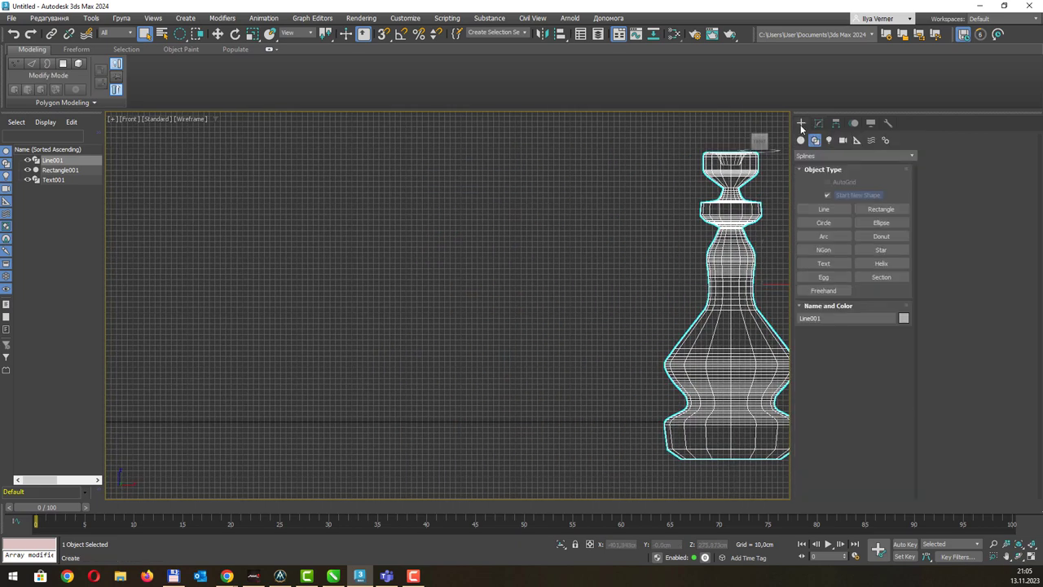
left_click(842, 210)
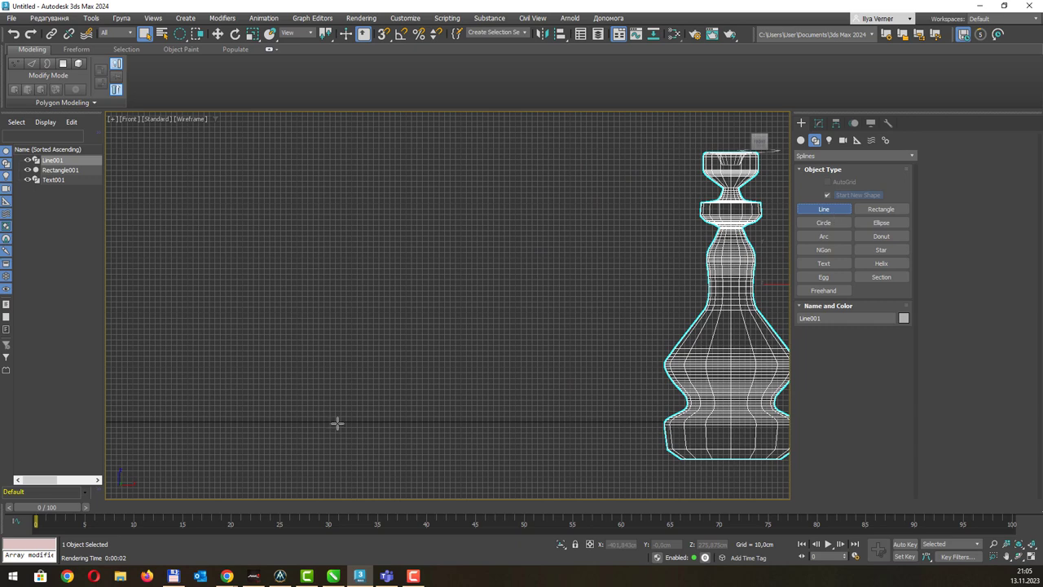
left_click(216, 359)
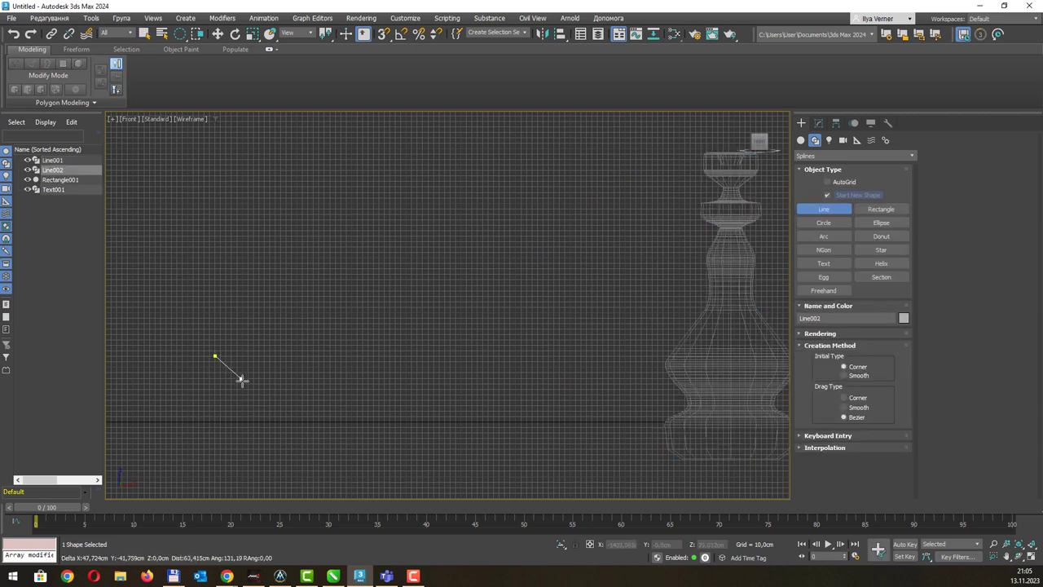
left_click(244, 382)
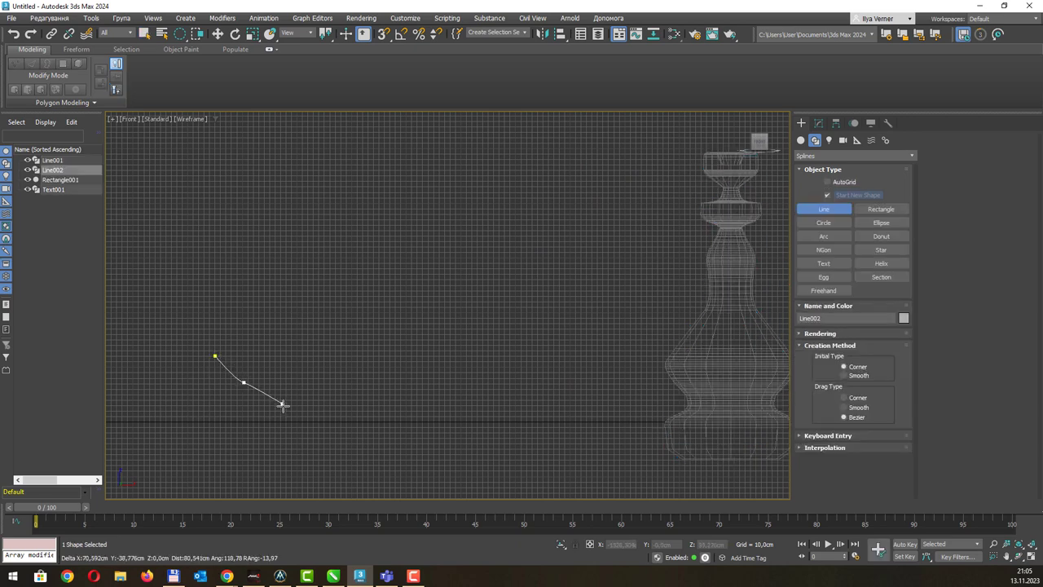
left_click(274, 414)
left_click(301, 426)
left_click(325, 426)
right_click(403, 422, "shift")
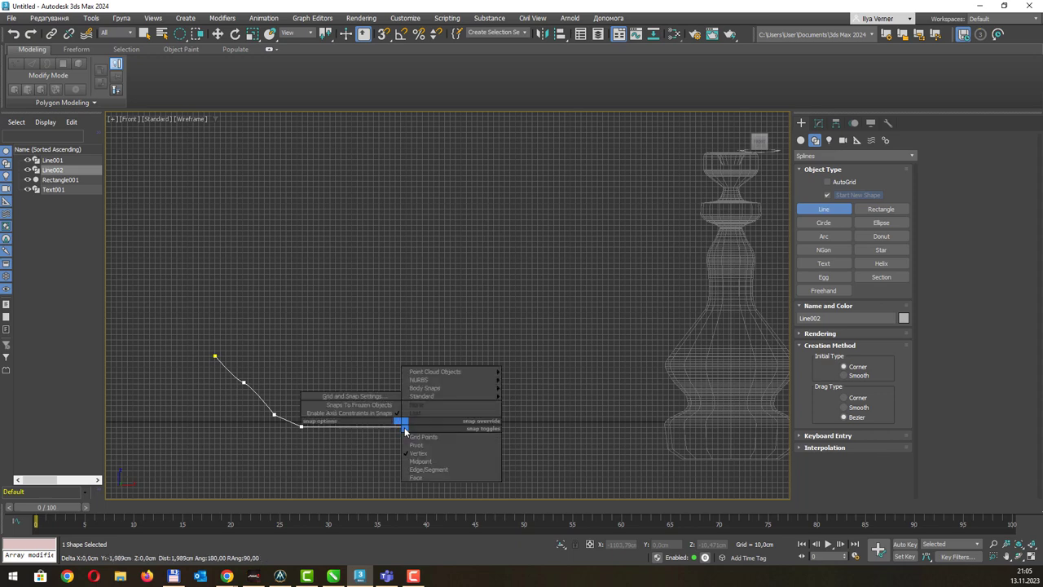
left_click(437, 400)
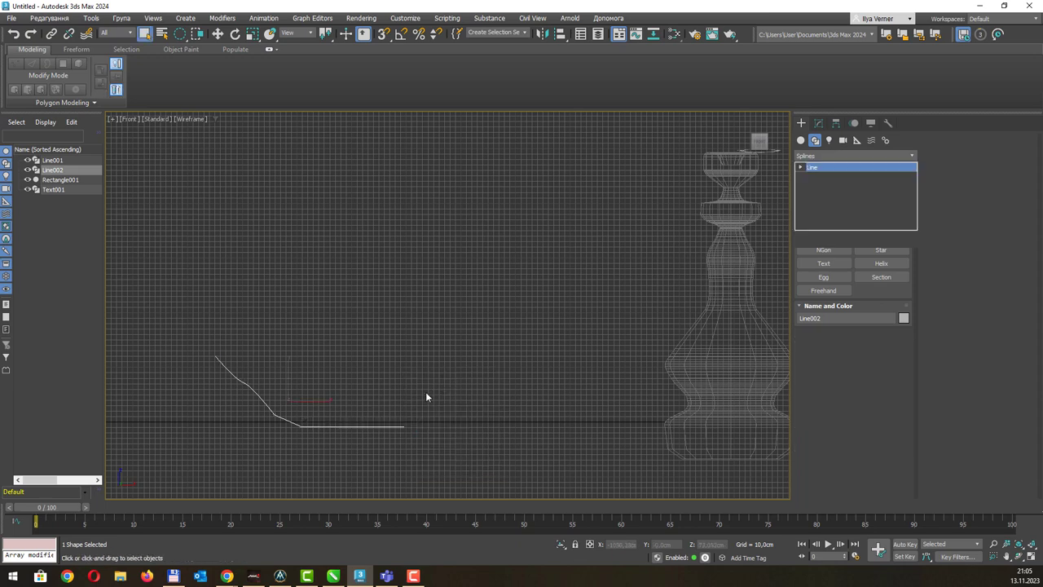
left_click_drag(396, 453, 422, 444)
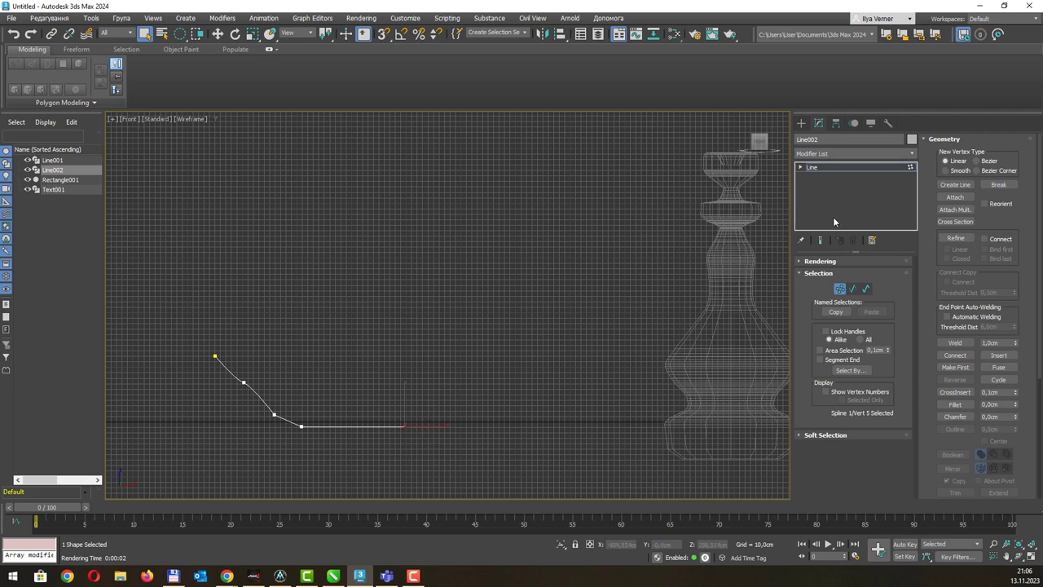
left_click(911, 154)
Lathe Line002 into a bowl, toggling Flip Normals on and back off.
type("lathe")
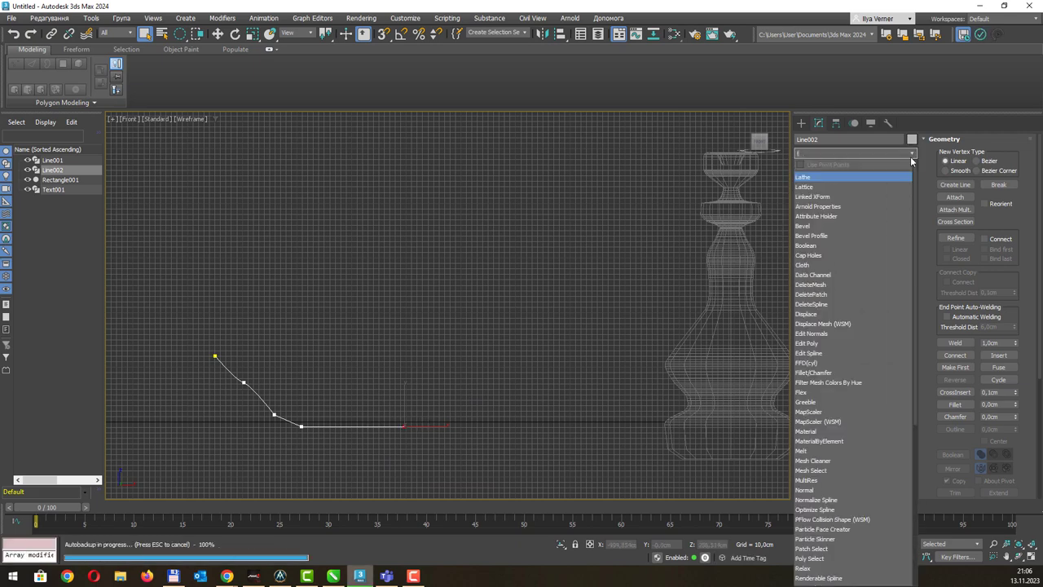
key("Return")
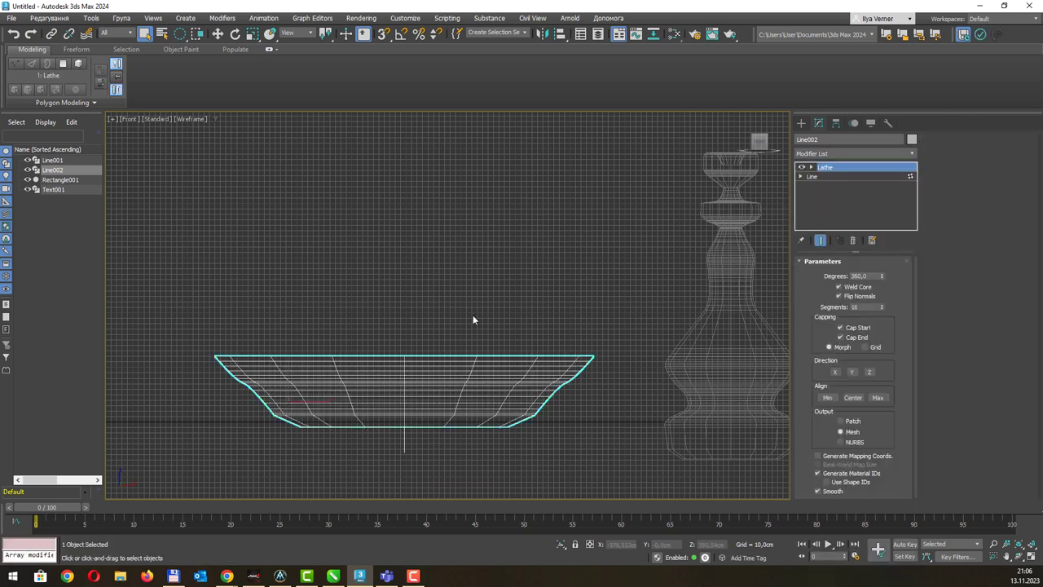
key("p")
mouse_move(384, 225)
middle_mouse_down("alt")
mouse_move(439, 256)
mouse_move(416, 307)
mouse_move(416, 287)
middle_mouse_up("alt")
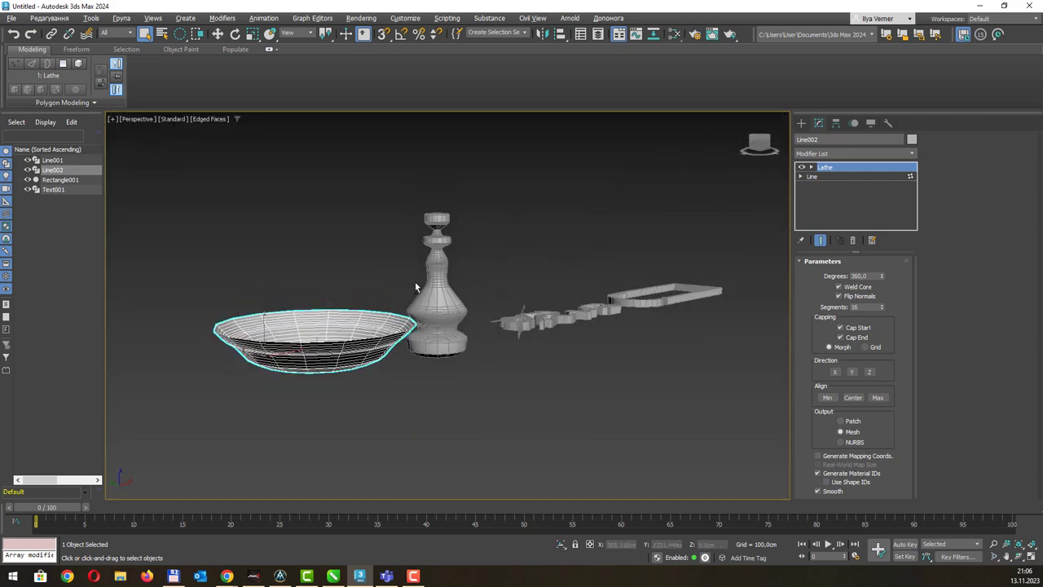
left_click(857, 297)
left_click(857, 298)
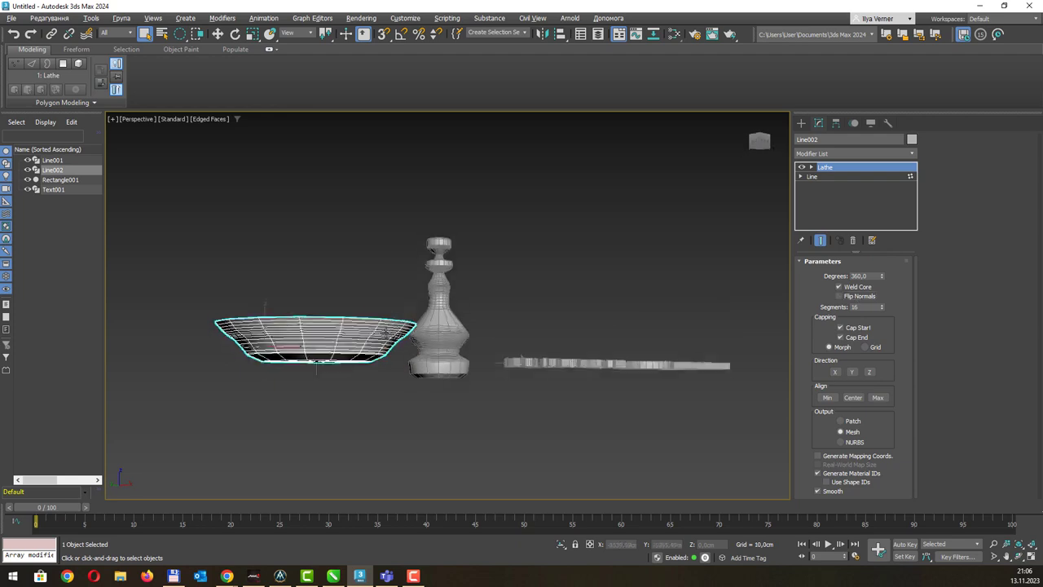
mouse_move(342, 282)
middle_mouse_down("alt")
mouse_move(352, 269)
mouse_move(372, 308)
mouse_move(349, 283)
mouse_move(359, 271)
mouse_move(346, 322)
middle_mouse_up("alt")
left_click(366, 262)
left_click(346, 322)
Add a Shell modifier to the bowl, zeroing its amounts and setting Inner Amount to 11.2cm.
left_click(911, 155)
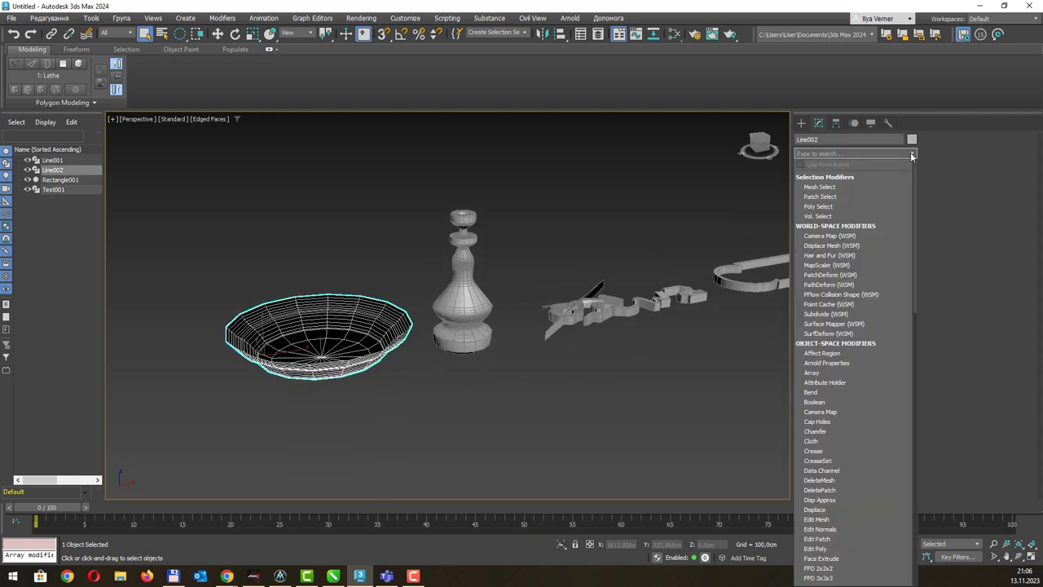
type("sh")
key("Return")
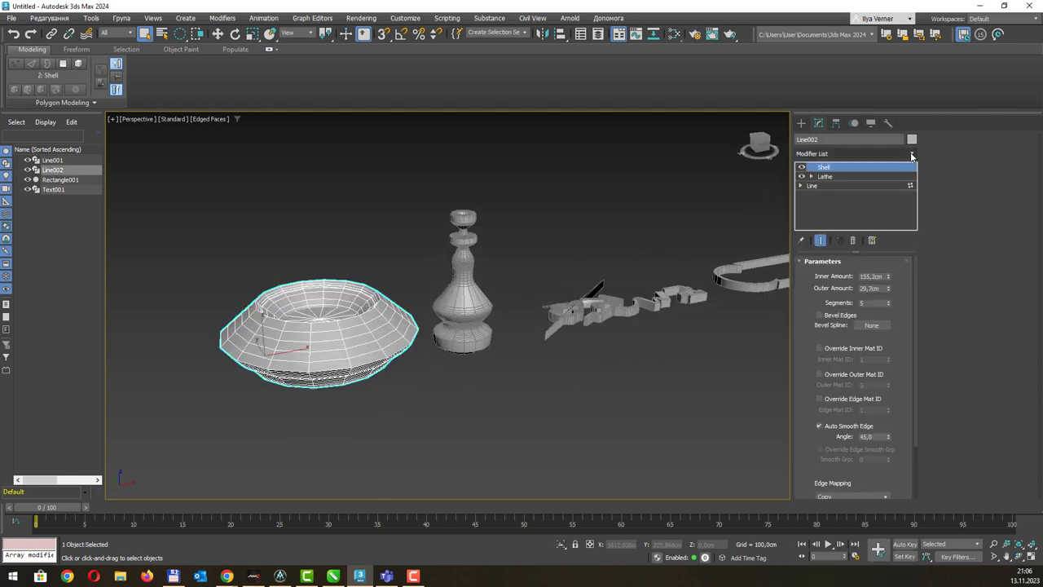
right_click(887, 277)
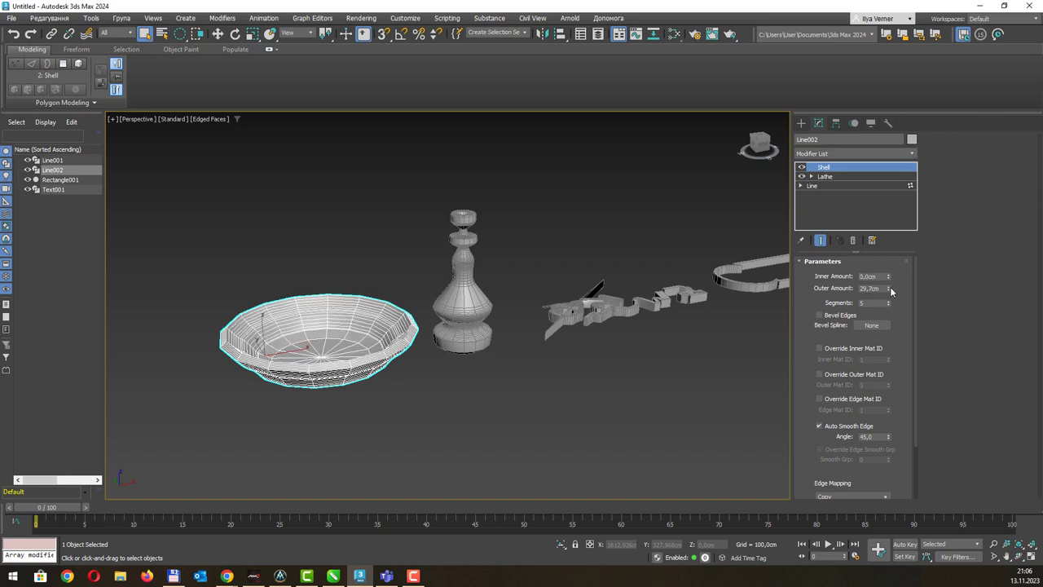
right_click(888, 288)
middle_click_drag(600, 282, 613, 274, "alt")
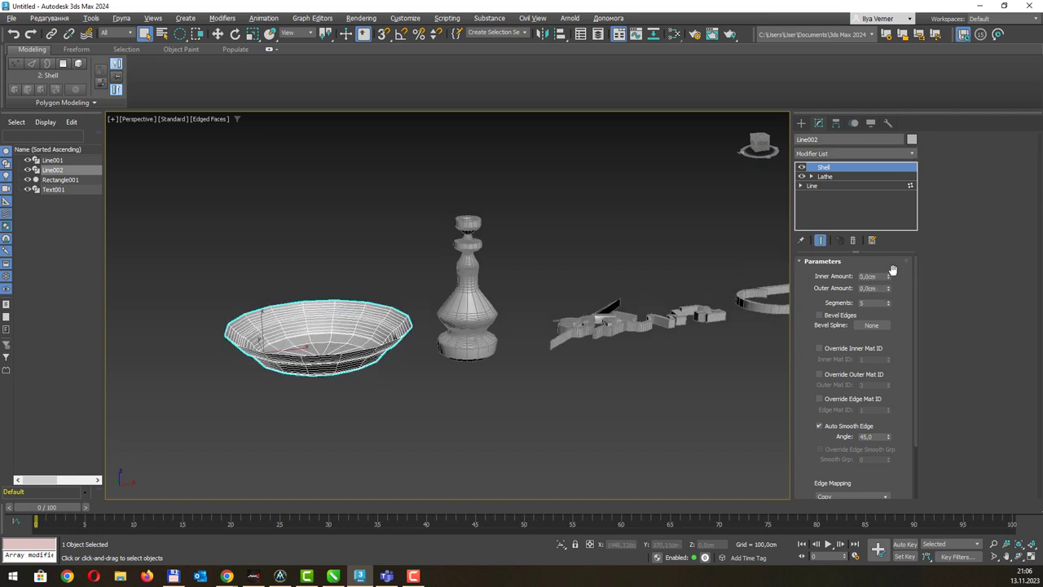
left_click_drag(888, 277, 896, 217)
mouse_move(384, 270)
middle_mouse_down("alt")
mouse_move(441, 268)
mouse_move(367, 267)
mouse_move(353, 286)
mouse_move(405, 209)
mouse_move(401, 315)
mouse_move(391, 300)
mouse_move(414, 285)
middle_mouse_up("alt")
scroll(349, 306, "up", 3)
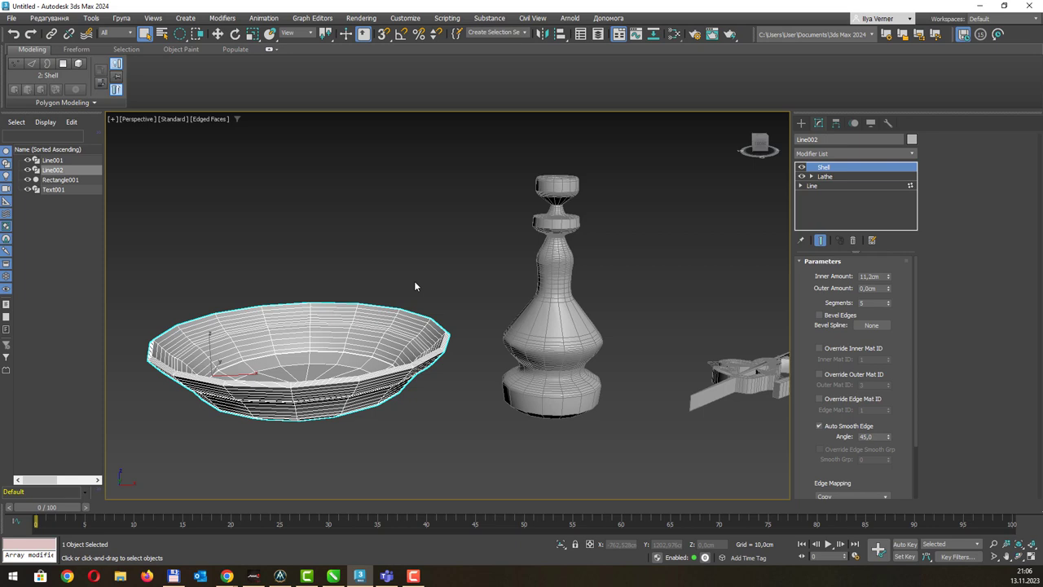
scroll(594, 277, "down", 1)
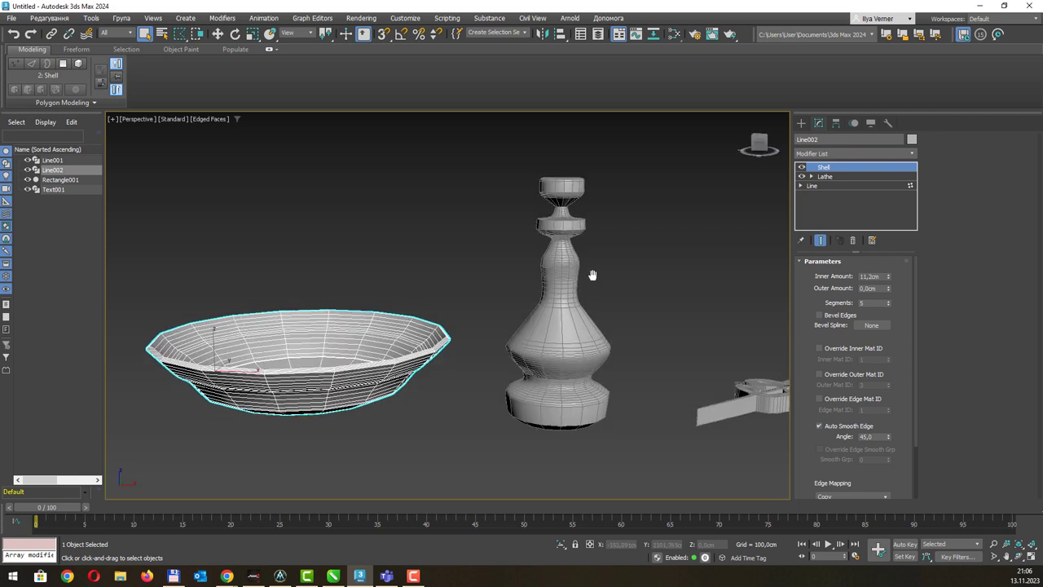
scroll(594, 277, "down", 2)
mouse_move(613, 269)
middle_mouse_down("alt")
mouse_move(489, 272)
mouse_move(619, 312)
mouse_move(645, 293)
mouse_move(610, 296)
mouse_move(624, 262)
mouse_move(637, 260)
middle_mouse_up("alt")
scroll(609, 290, "down", 1)
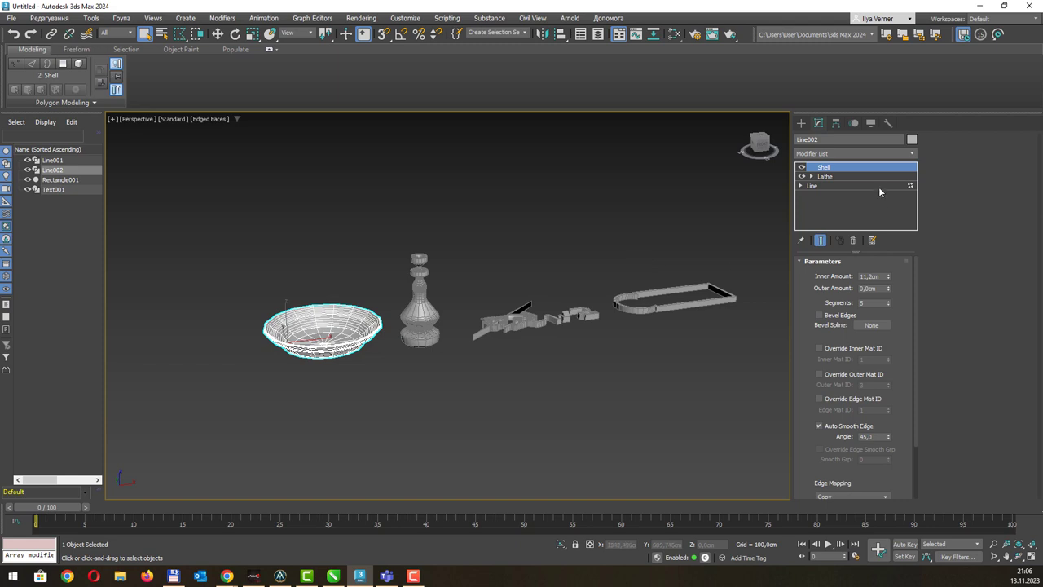
Draw a long wavy path spline, Line003, beneath the bowl and chess piece.
left_click(800, 123)
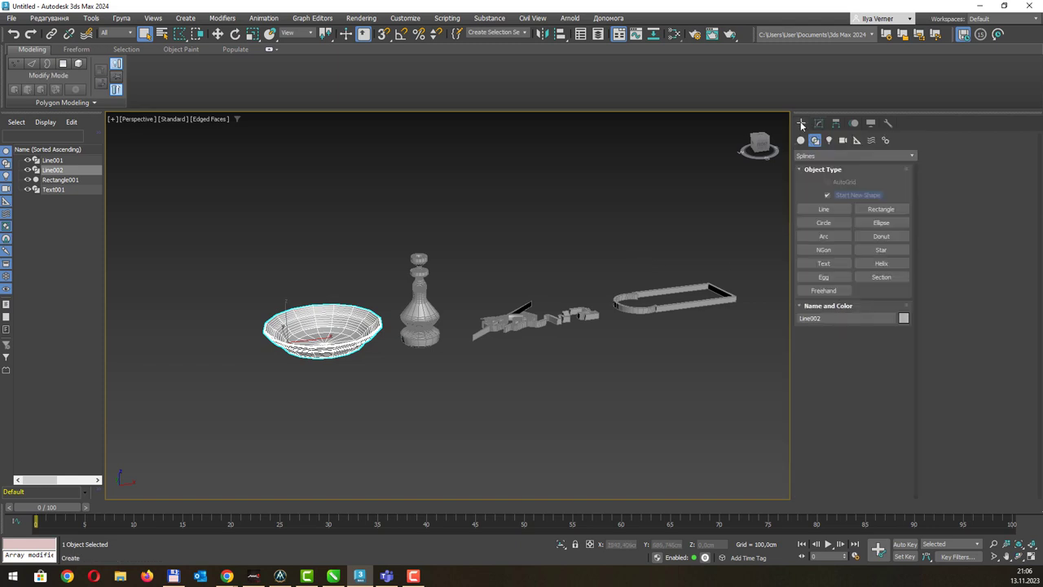
left_click(824, 209)
left_click(346, 442)
left_click_drag(415, 402, 435, 415)
left_click_drag(559, 419, 620, 365)
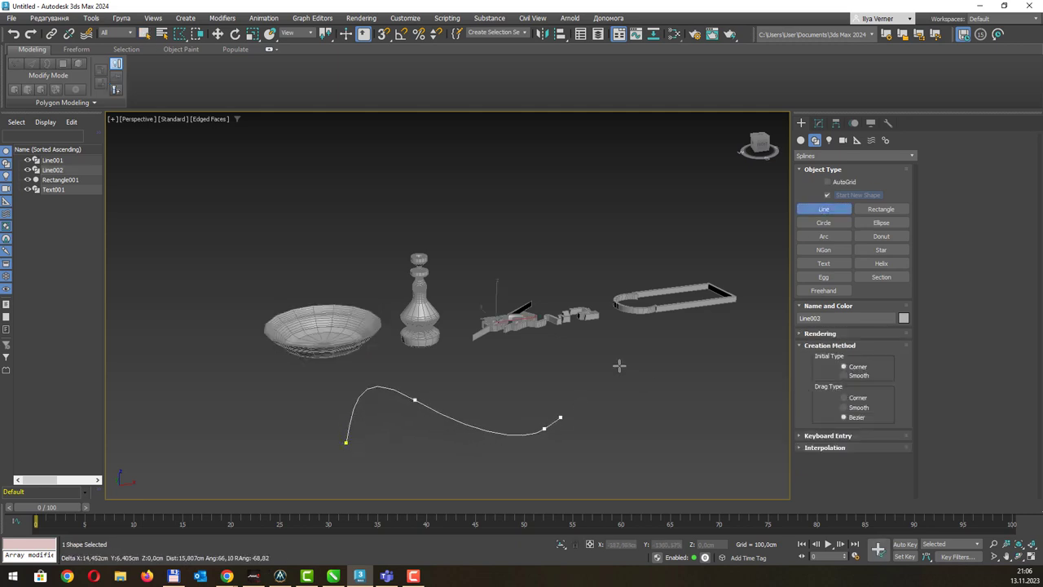
left_click(733, 411)
left_click(766, 326)
right_click(755, 308)
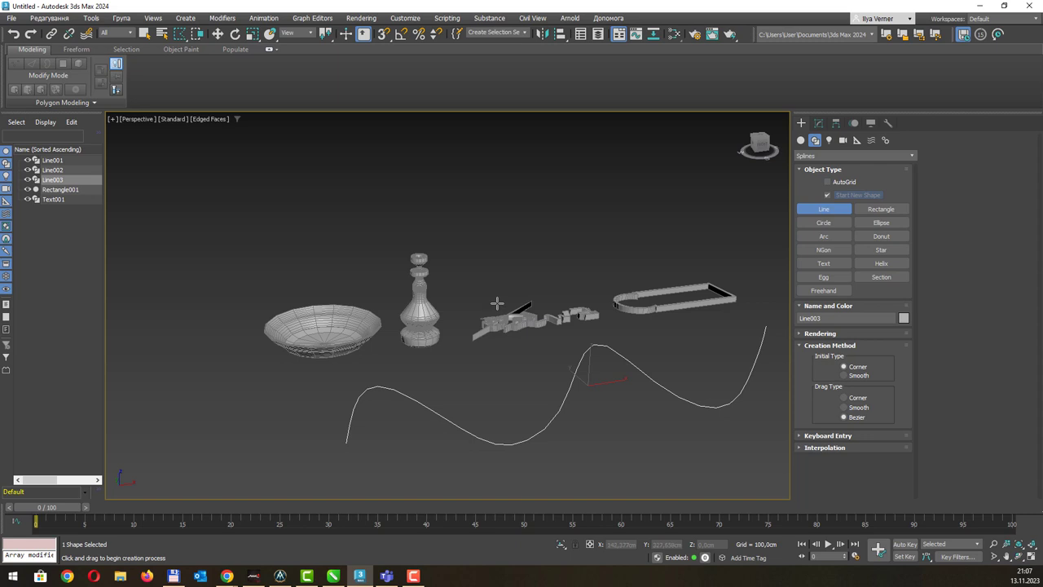
Exit line creation and select the bottle-shaped chess piece Line001.
right_click(454, 238)
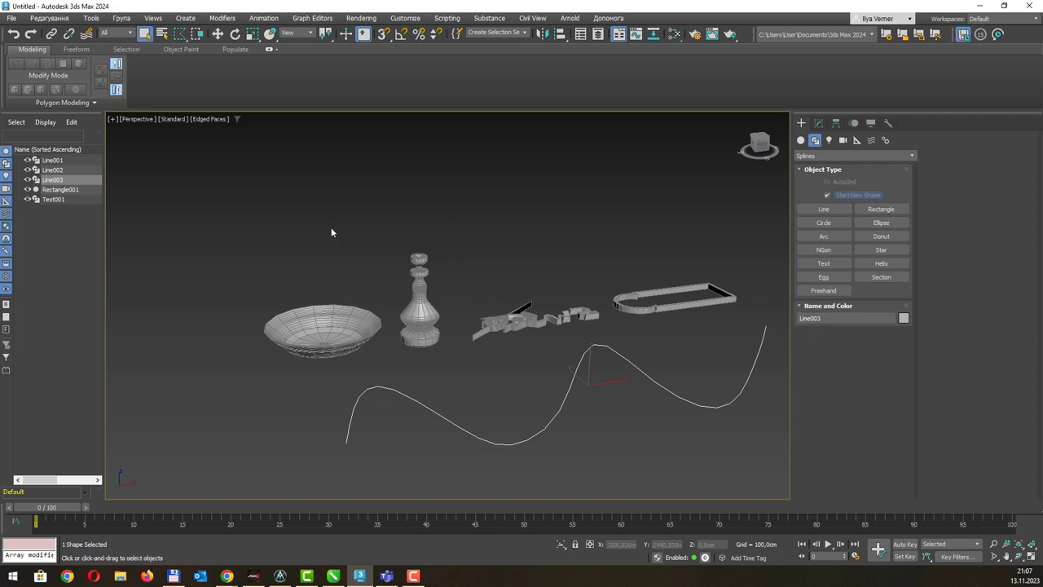
left_click(420, 292)
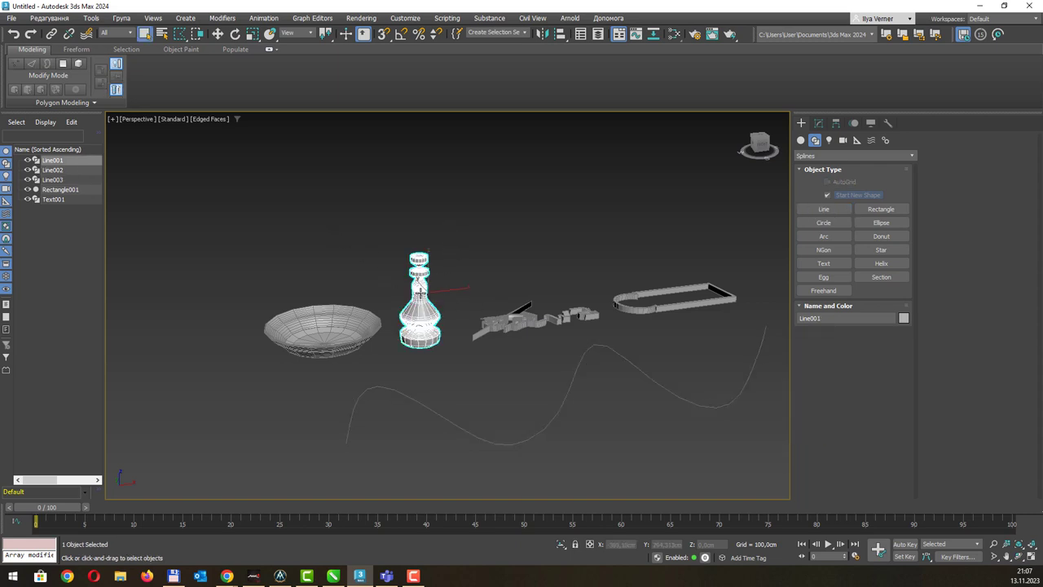
left_click(91, 18)
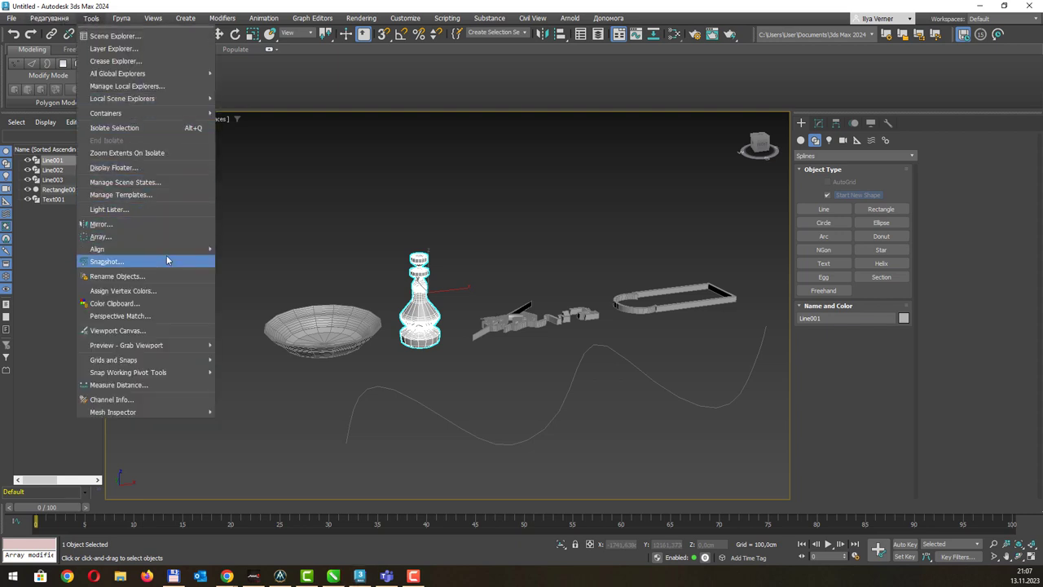
mouse_move(122, 248)
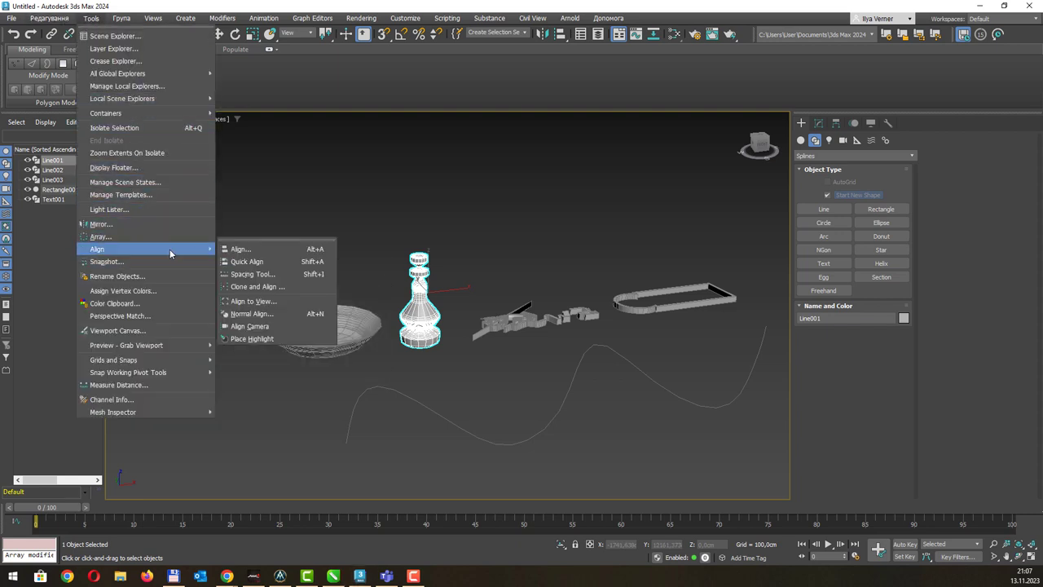
left_click(248, 271)
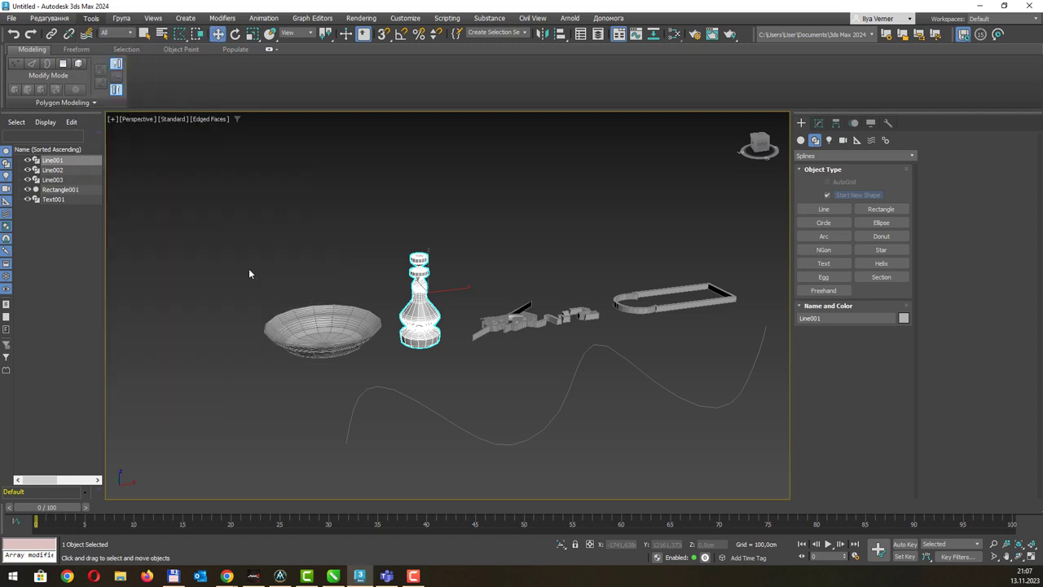
mouse_move(51, 23)
left_mouse_down()
mouse_move(179, 119)
mouse_move(175, 172)
left_mouse_up()
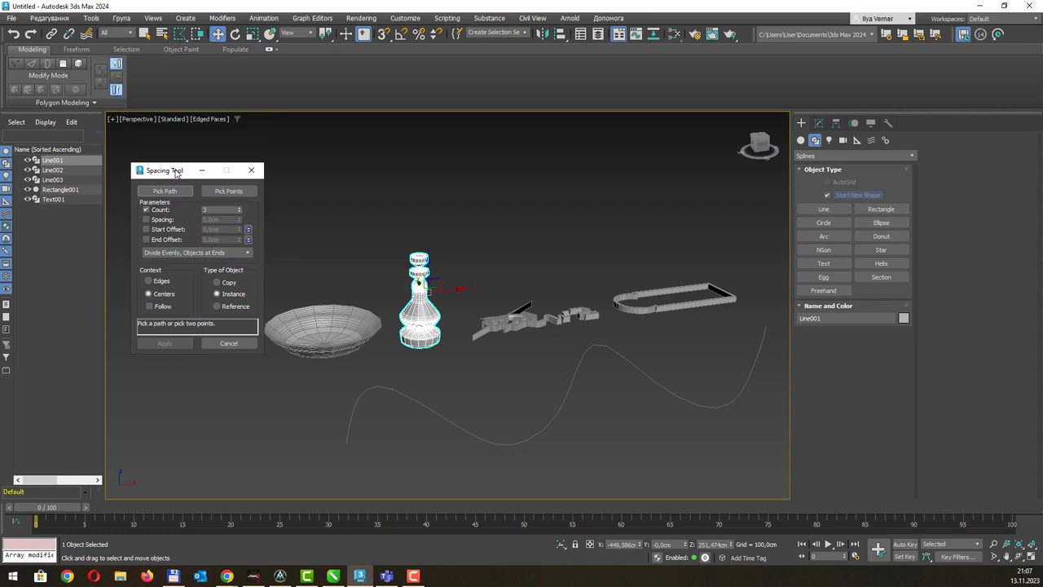
left_click(165, 191)
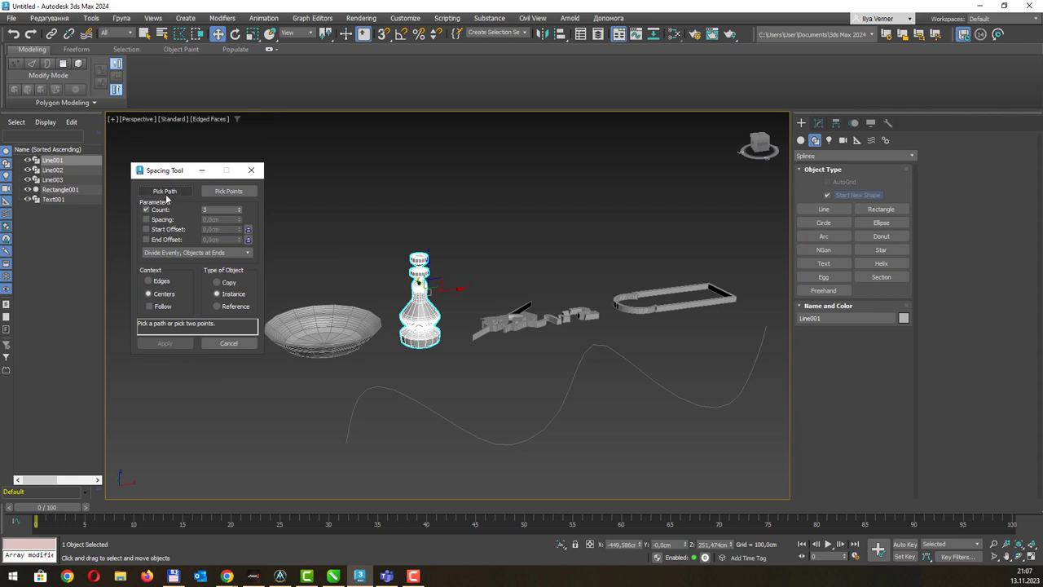
left_click(449, 417)
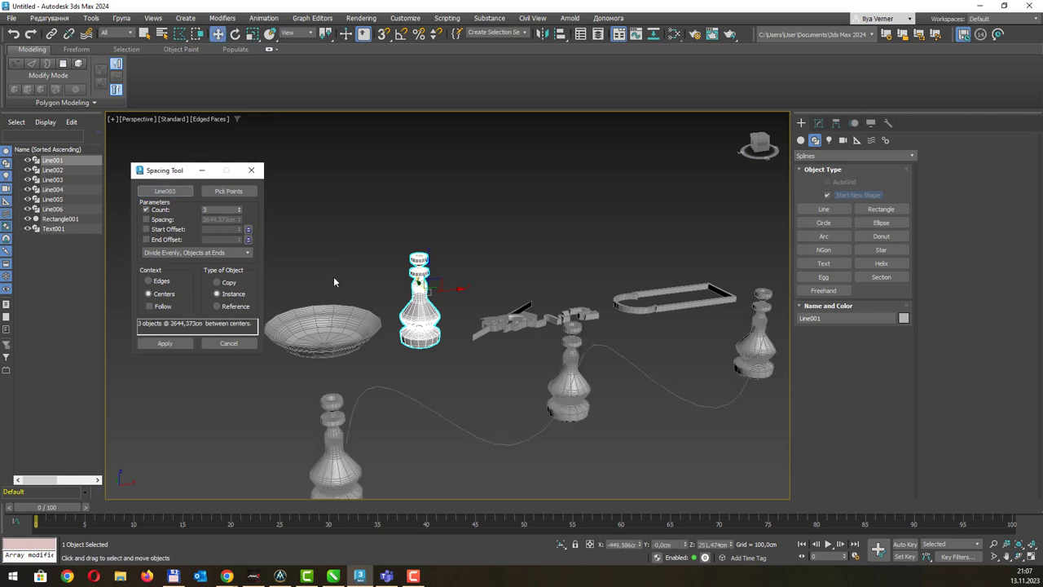
left_click_drag(239, 210, 238, 207)
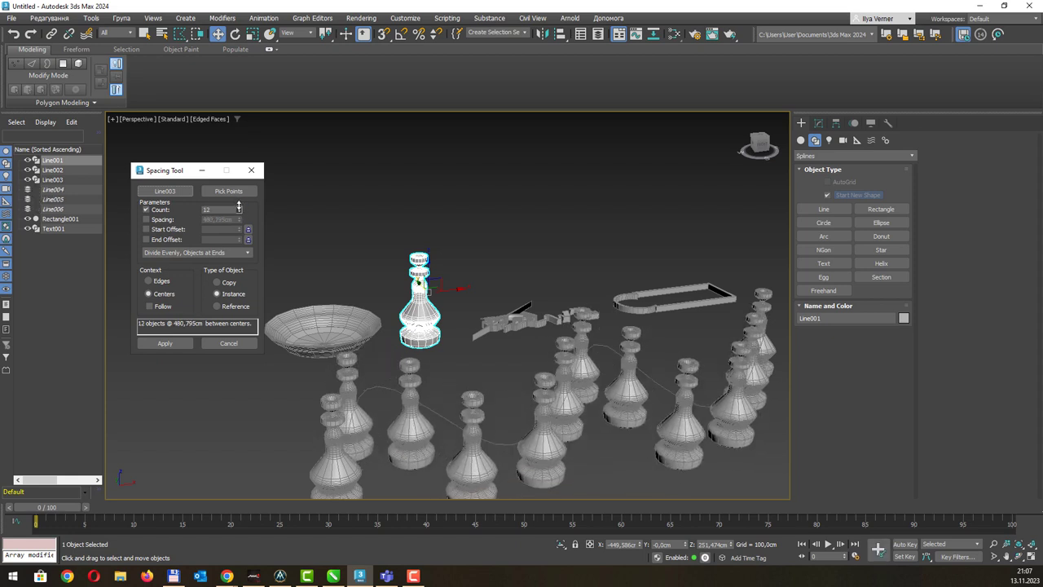
scroll(344, 283, "down", 3)
middle_click_drag(480, 271, 501, 292, "alt")
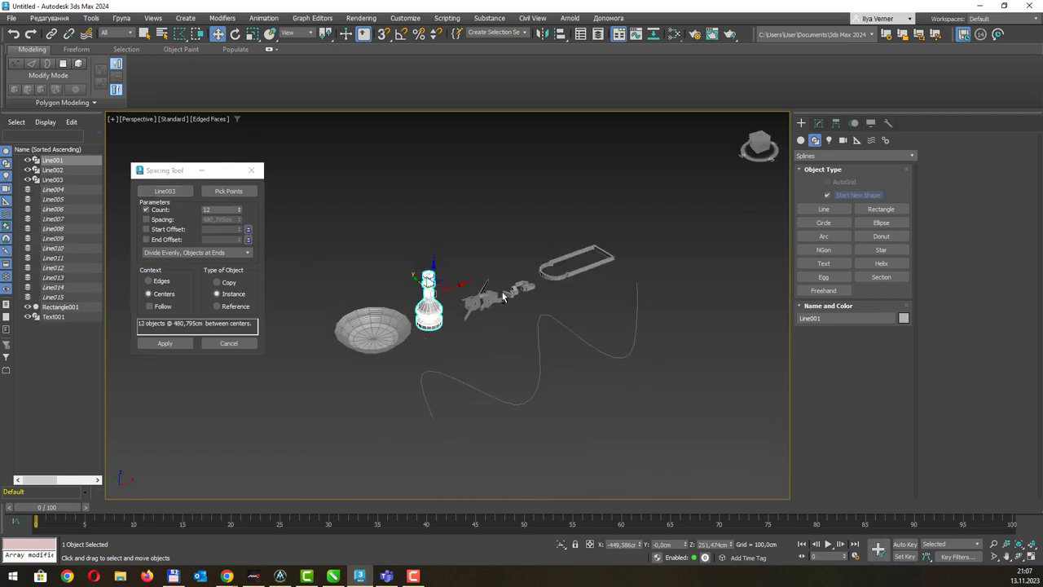
left_click(465, 378)
left_click(229, 192)
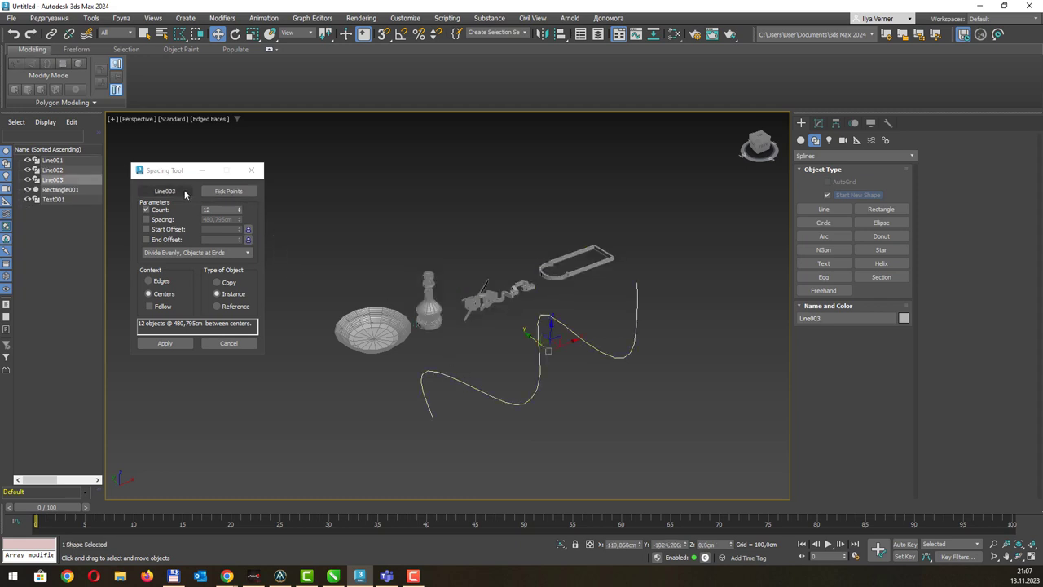
left_click(229, 192)
left_click(229, 192)
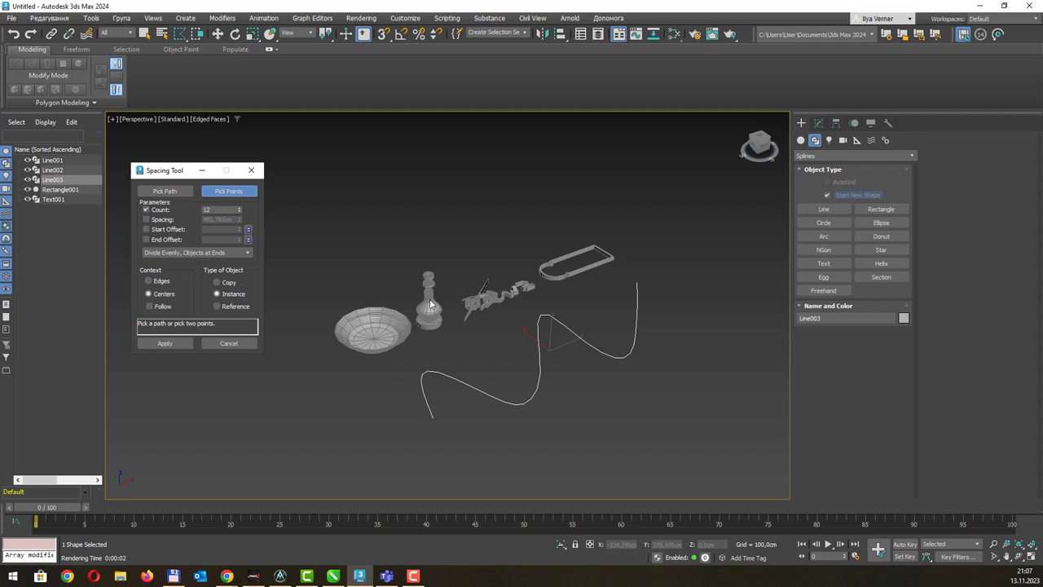
left_click(430, 303)
right_click(268, 186)
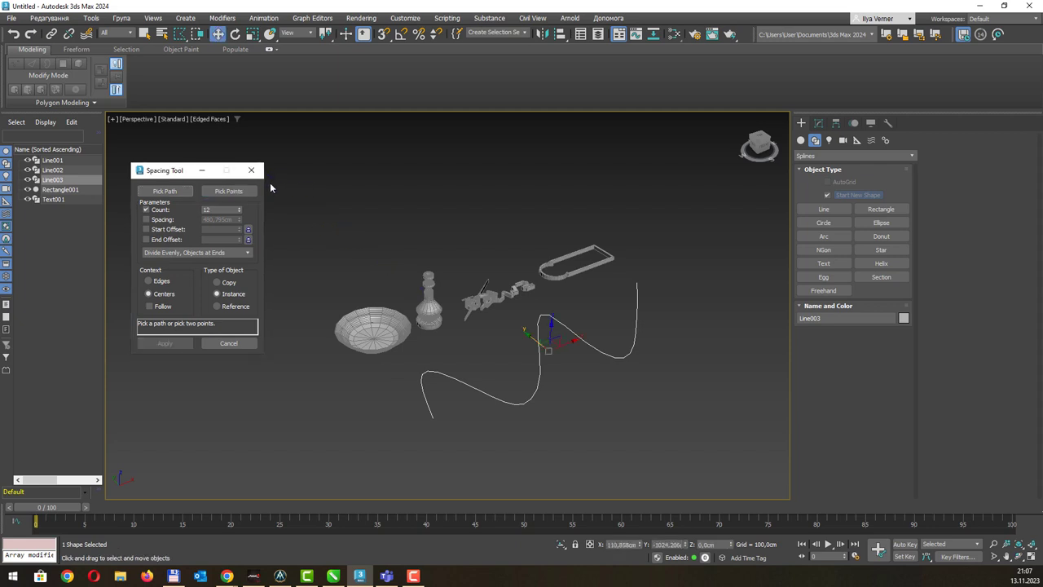
left_click(251, 170)
left_click(448, 278)
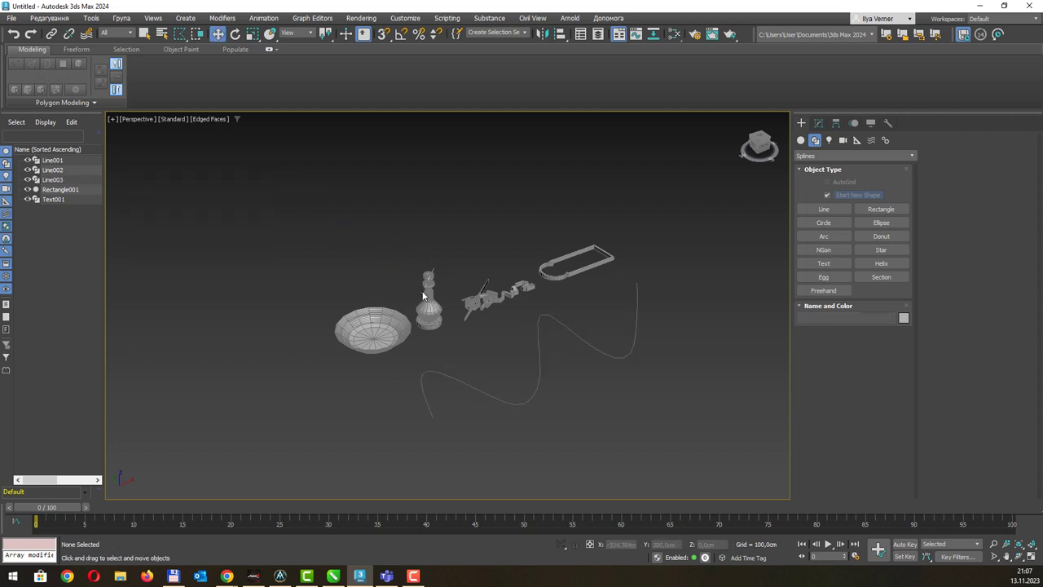
right_click(450, 218)
left_click(374, 209)
key("q")
key("a")
left_click(424, 300)
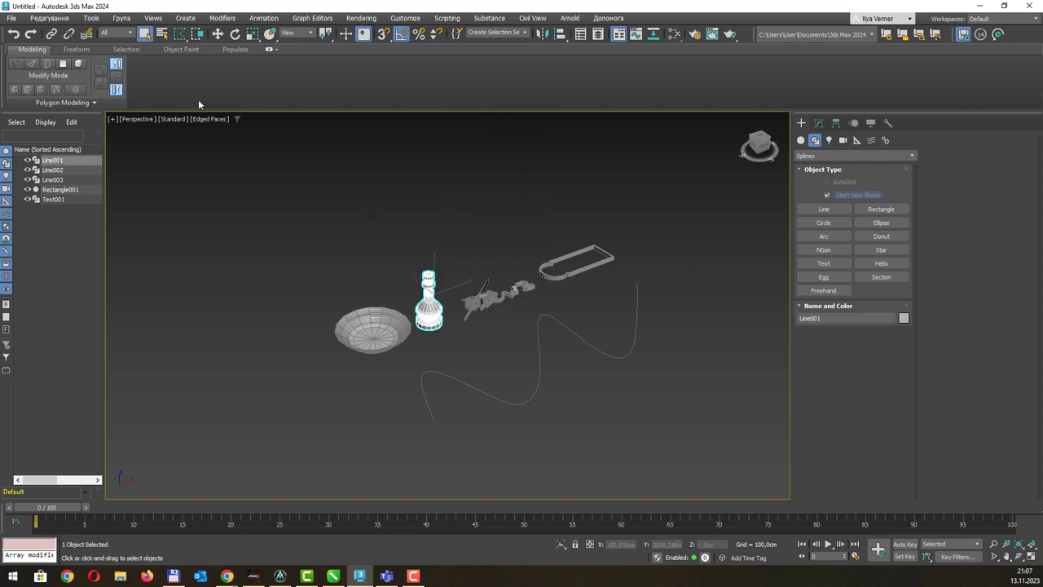
key("ctrl+i")
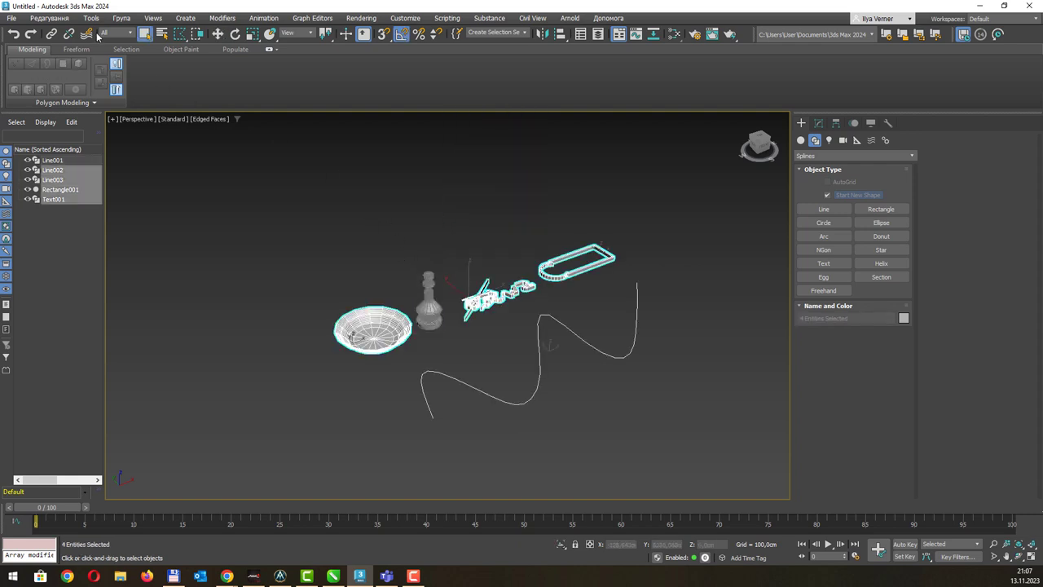
left_click(456, 220)
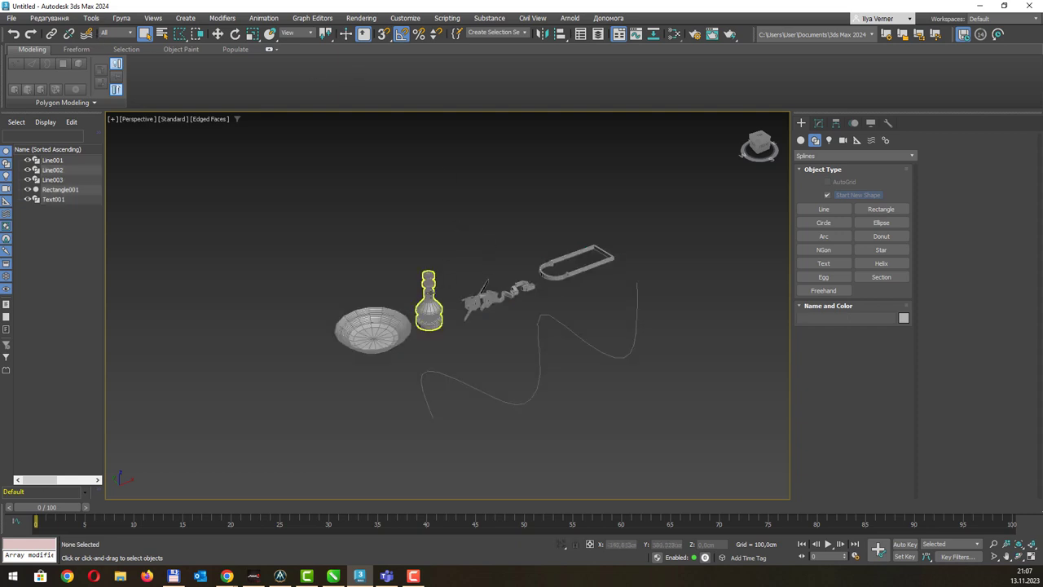
left_click(428, 293)
key("alt+q")
key("alt+q")
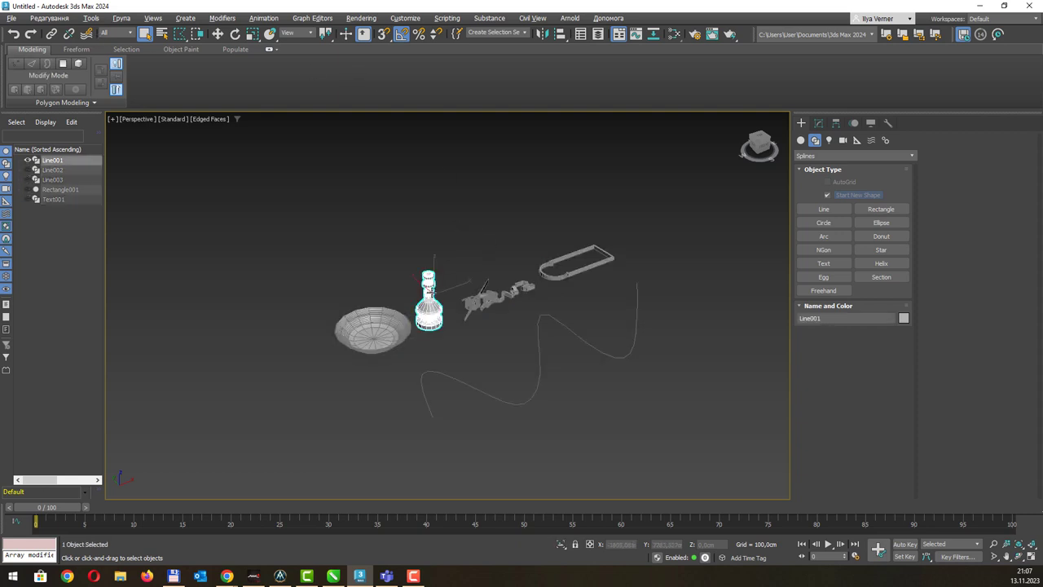
Try spacing 12 or more bottle copies along the curvy path with the Spacing Tool, then discard them.
left_click(91, 18)
mouse_move(122, 248)
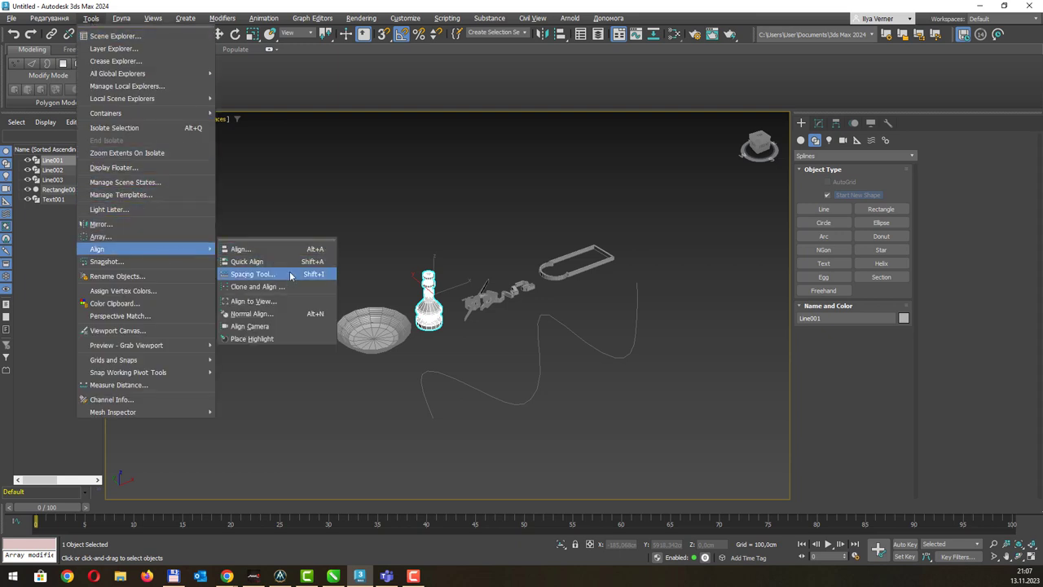
left_click(291, 275)
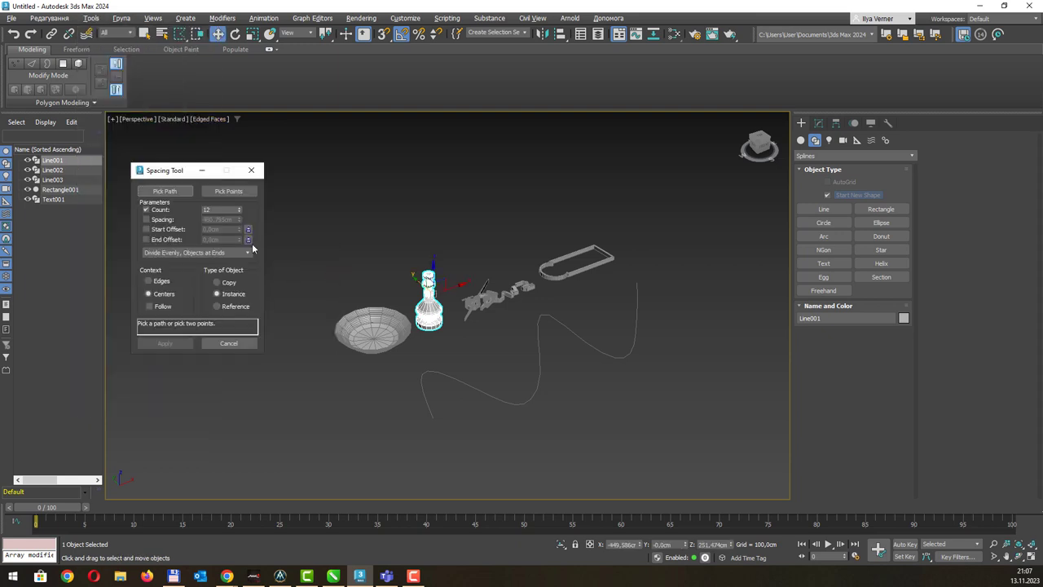
left_click(178, 189)
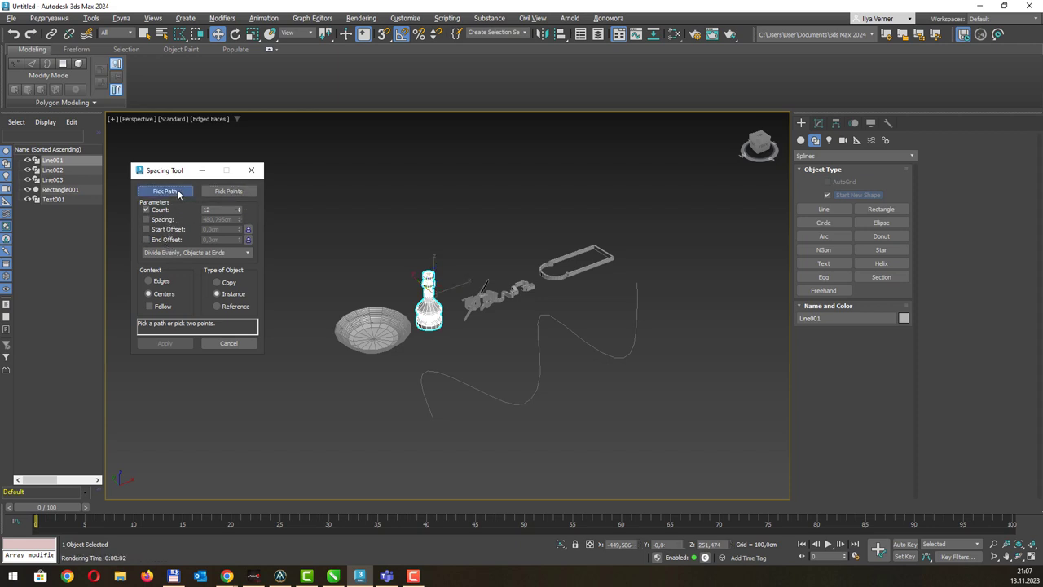
left_click(464, 381)
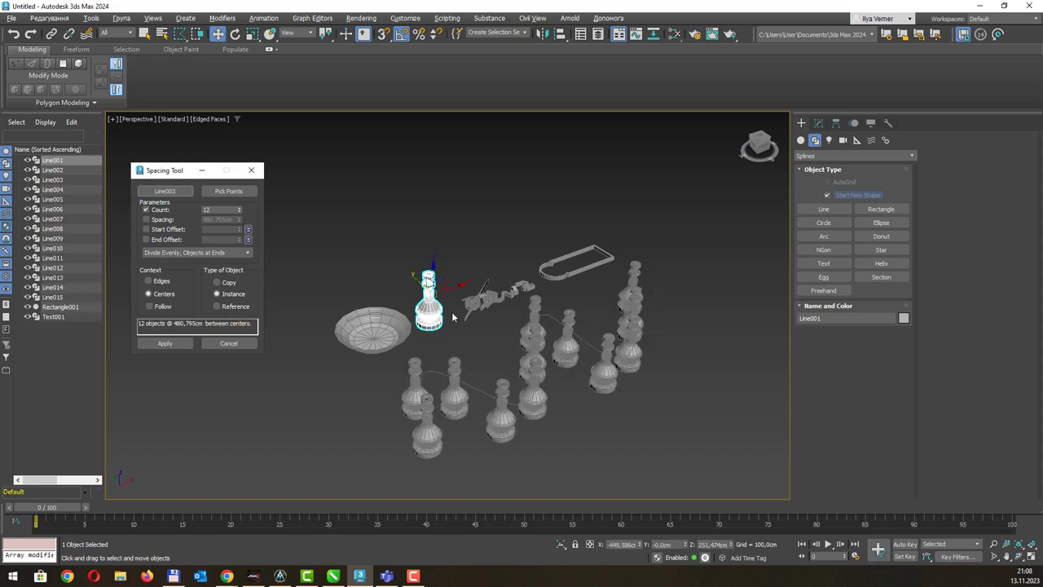
mouse_move(240, 208)
left_mouse_down()
mouse_move(239, 197)
mouse_move(242, 210)
left_mouse_up()
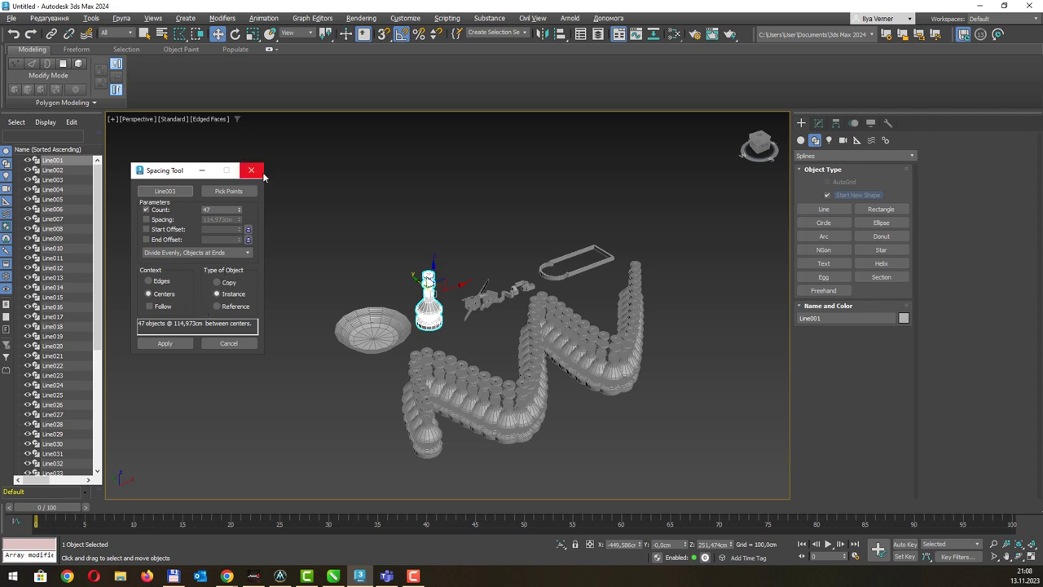
left_click(260, 174)
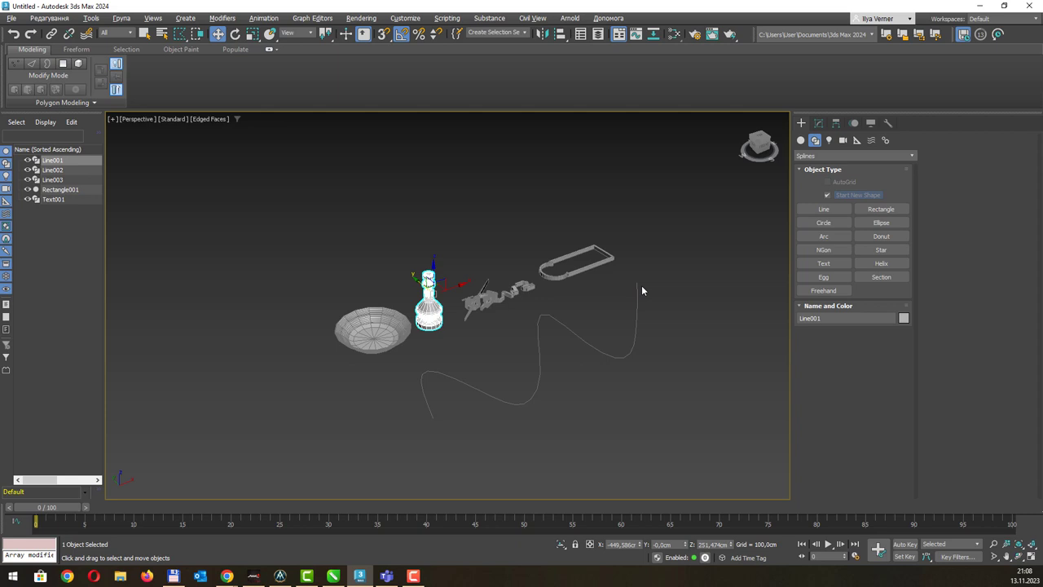
Recentre the view and switch over to the CorelDRAW spline lecture slide.
middle_click_drag(529, 306, 607, 278)
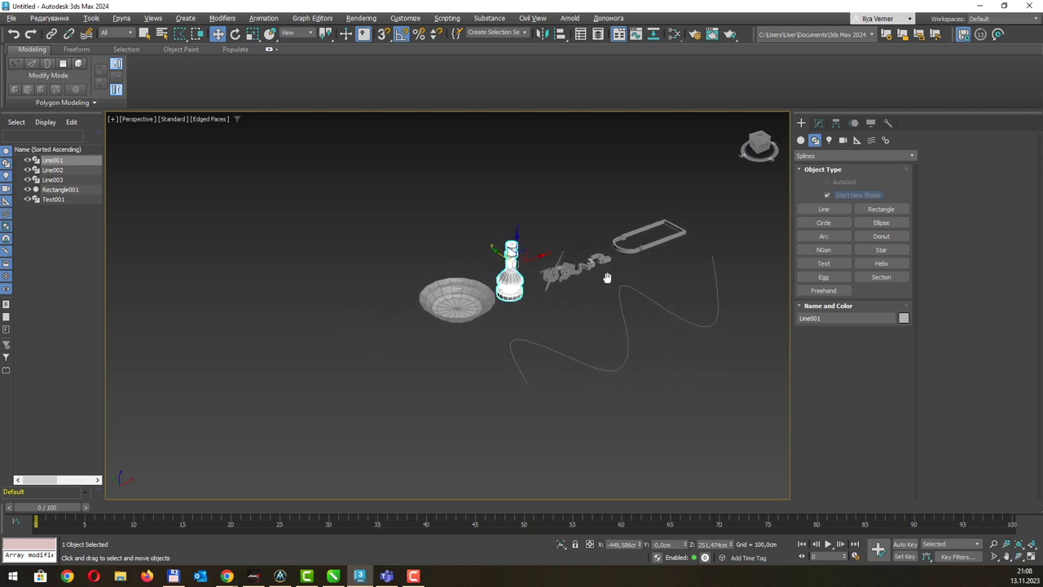
middle_click_drag(555, 303, 555, 306, "alt")
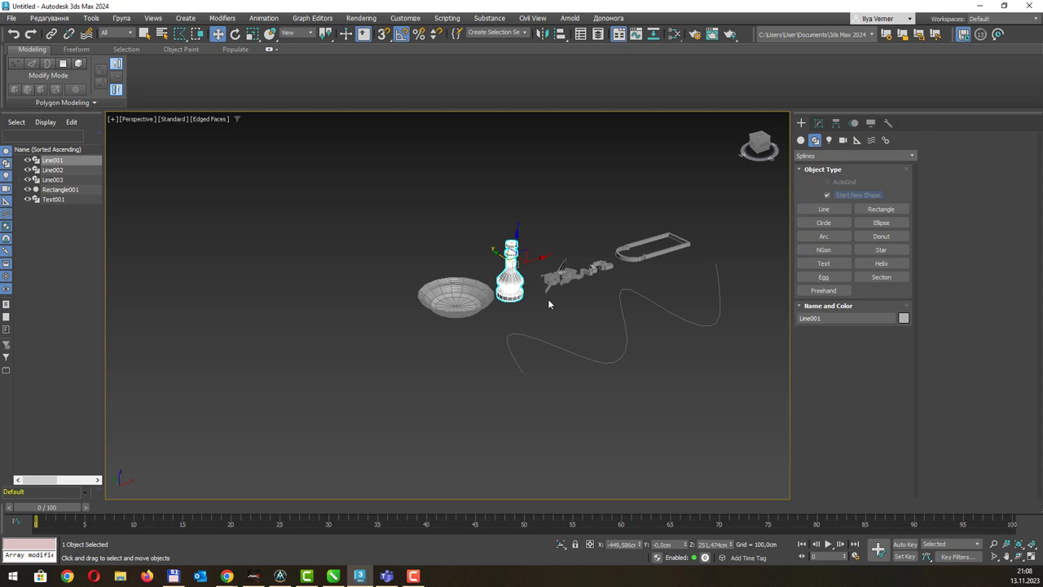
key("q")
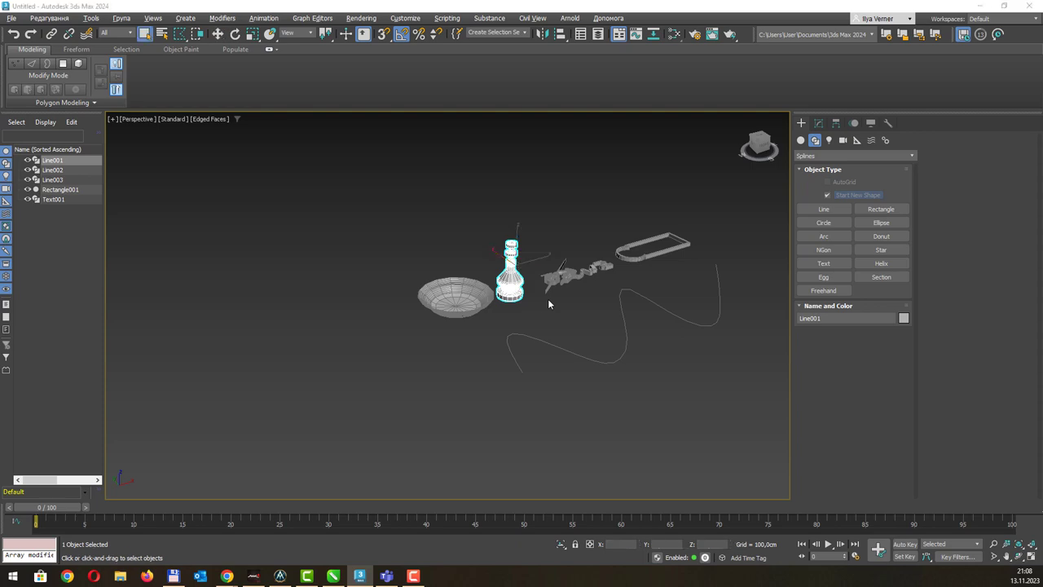
key("alt+Tab")
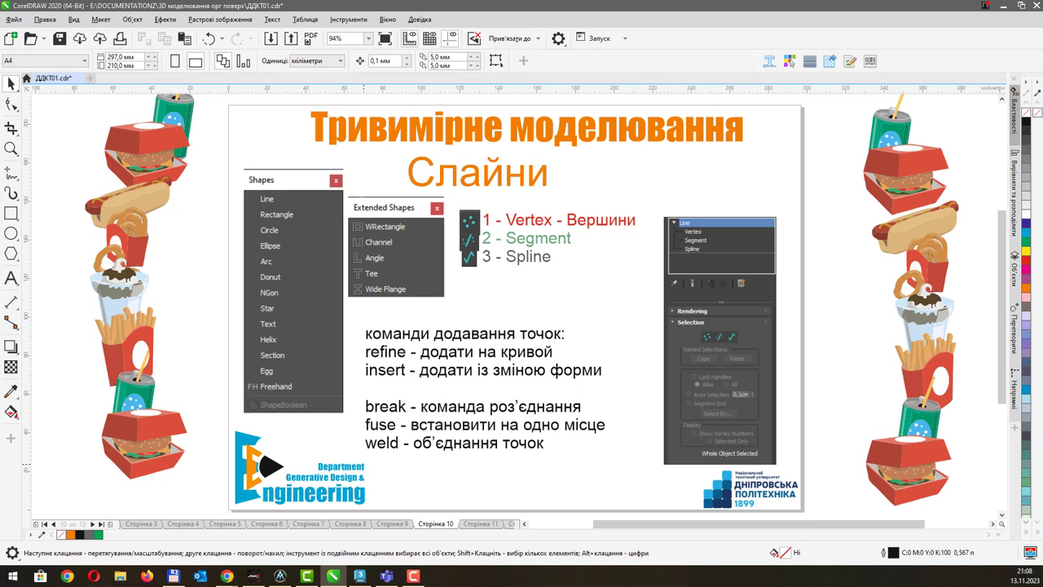
key("alt+Tab")
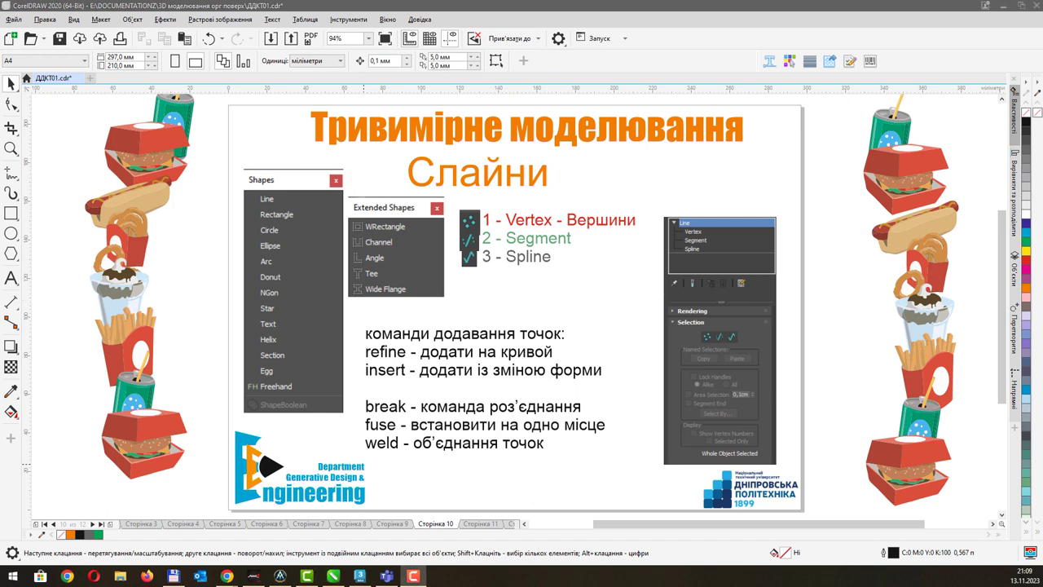